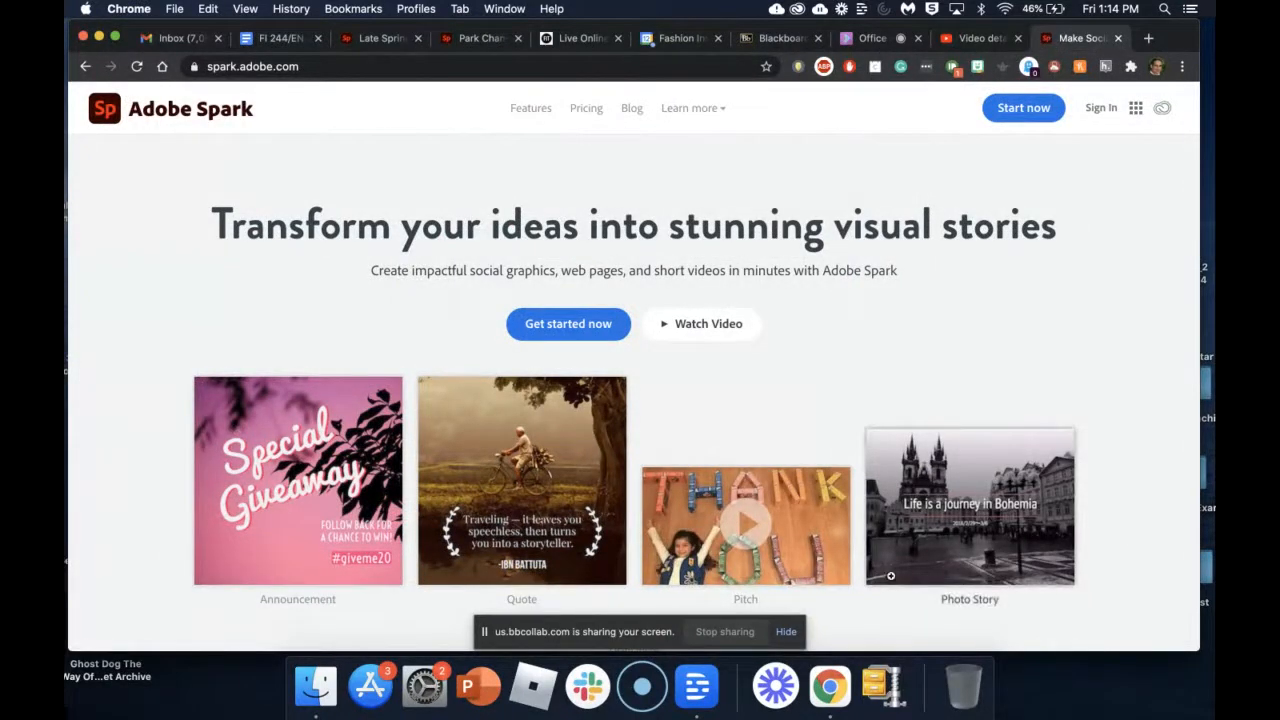
# Sign in to Adobe Spark with the school account, using the prefilled e-mail, the Company or School Account option and the saved credentials.
pyautogui.click(788, 632)
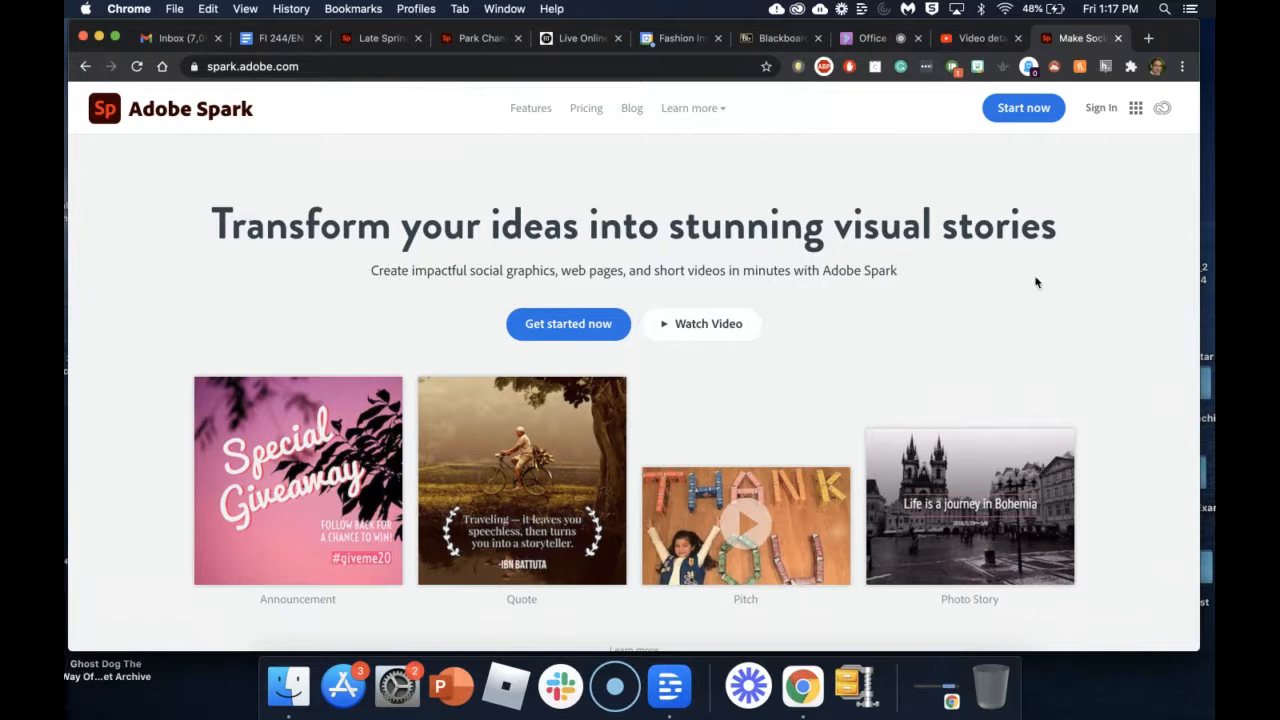
pyautogui.click(1104, 110)
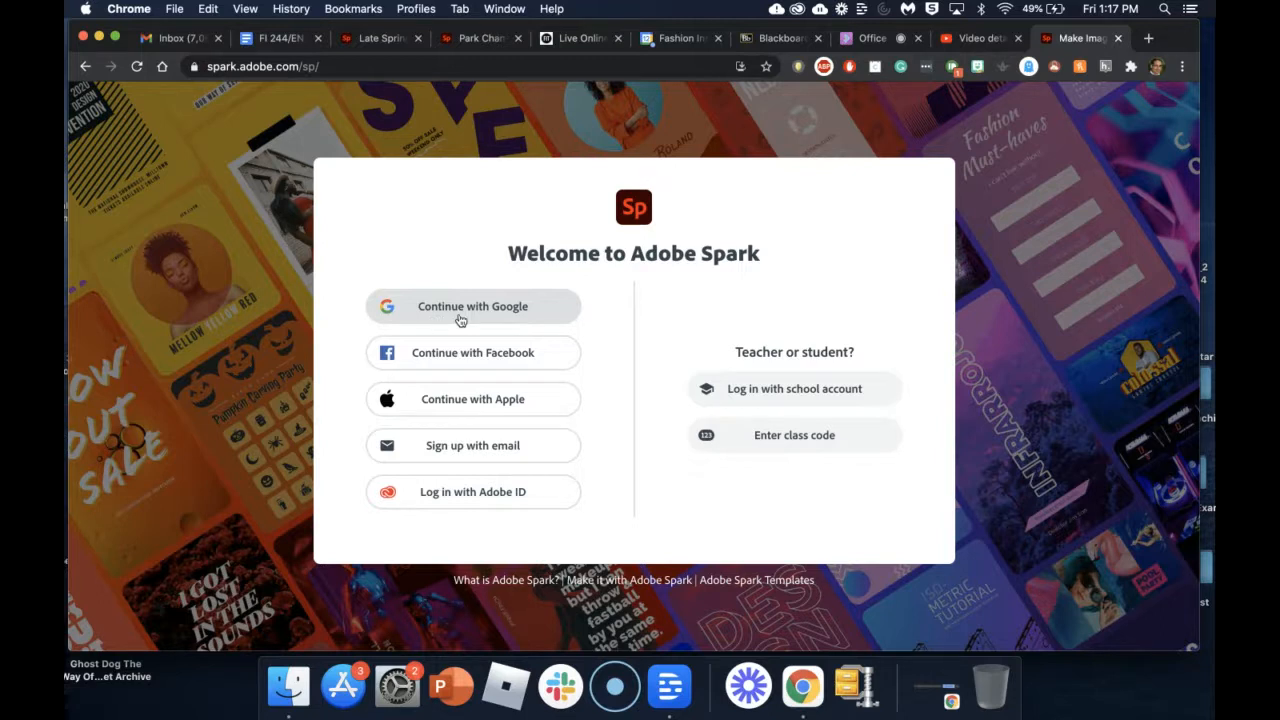
pyautogui.click(812, 398)
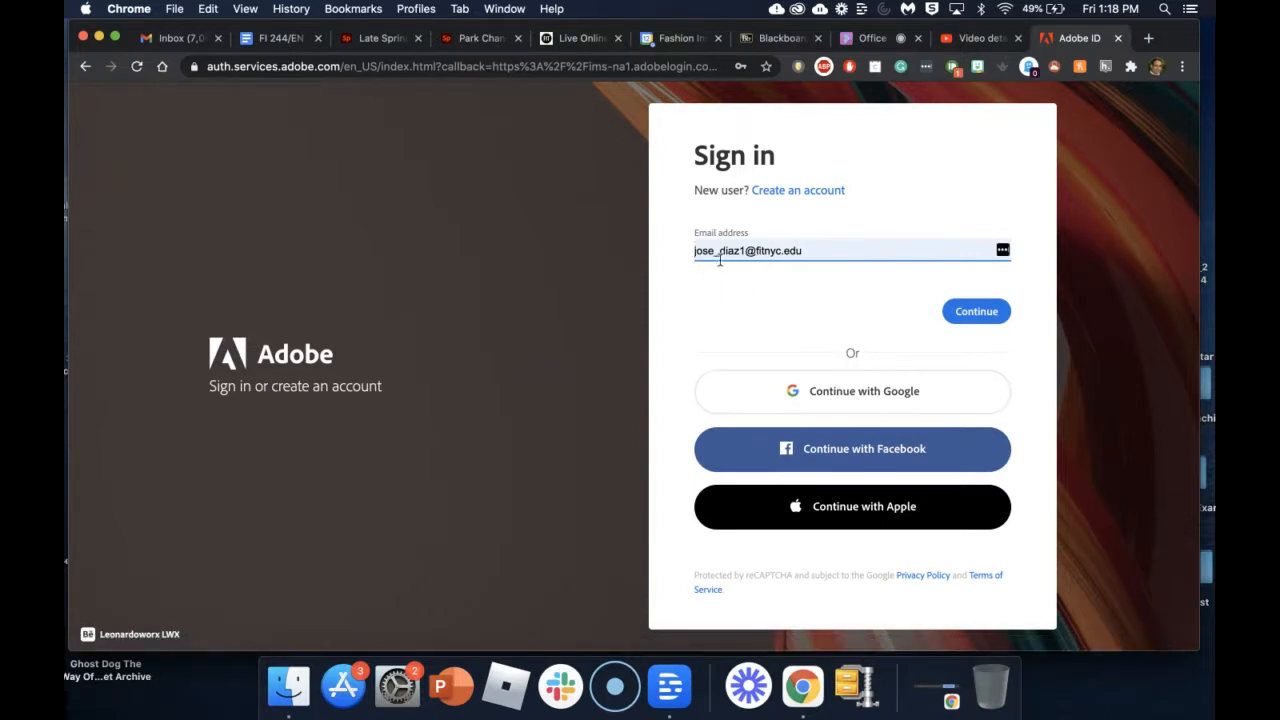
pyautogui.click(975, 312)
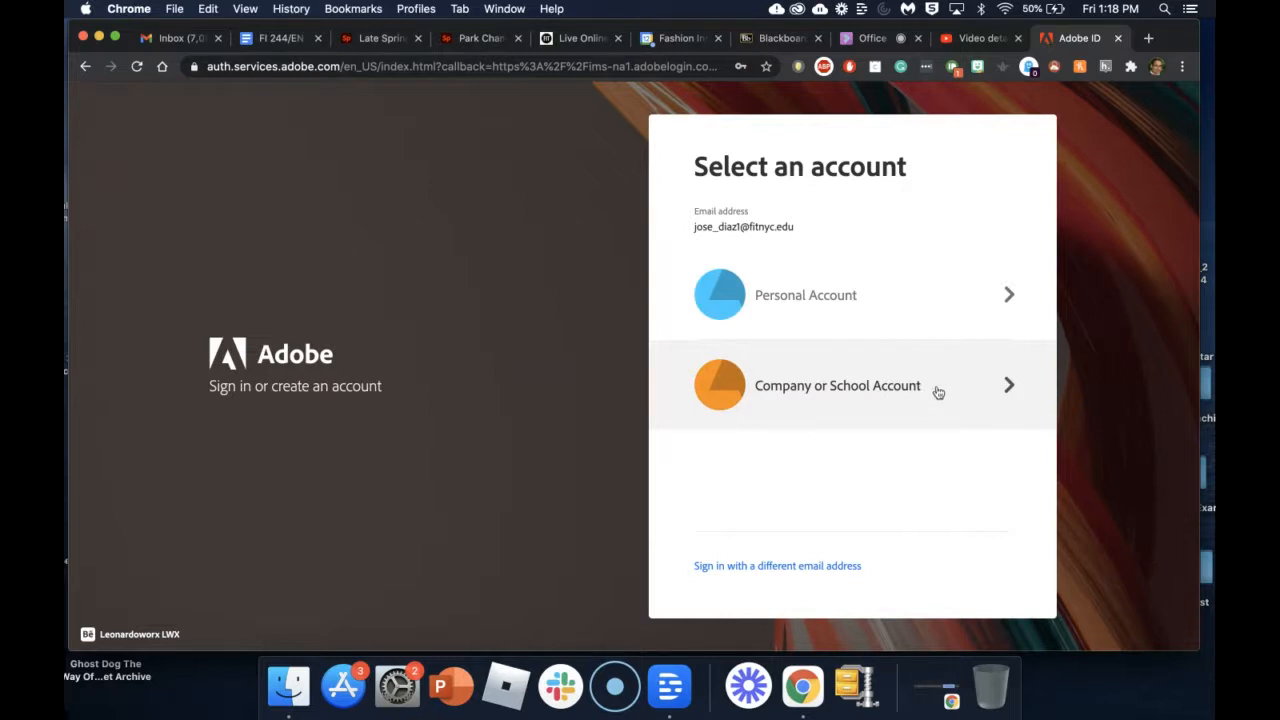
pyautogui.click(904, 394)
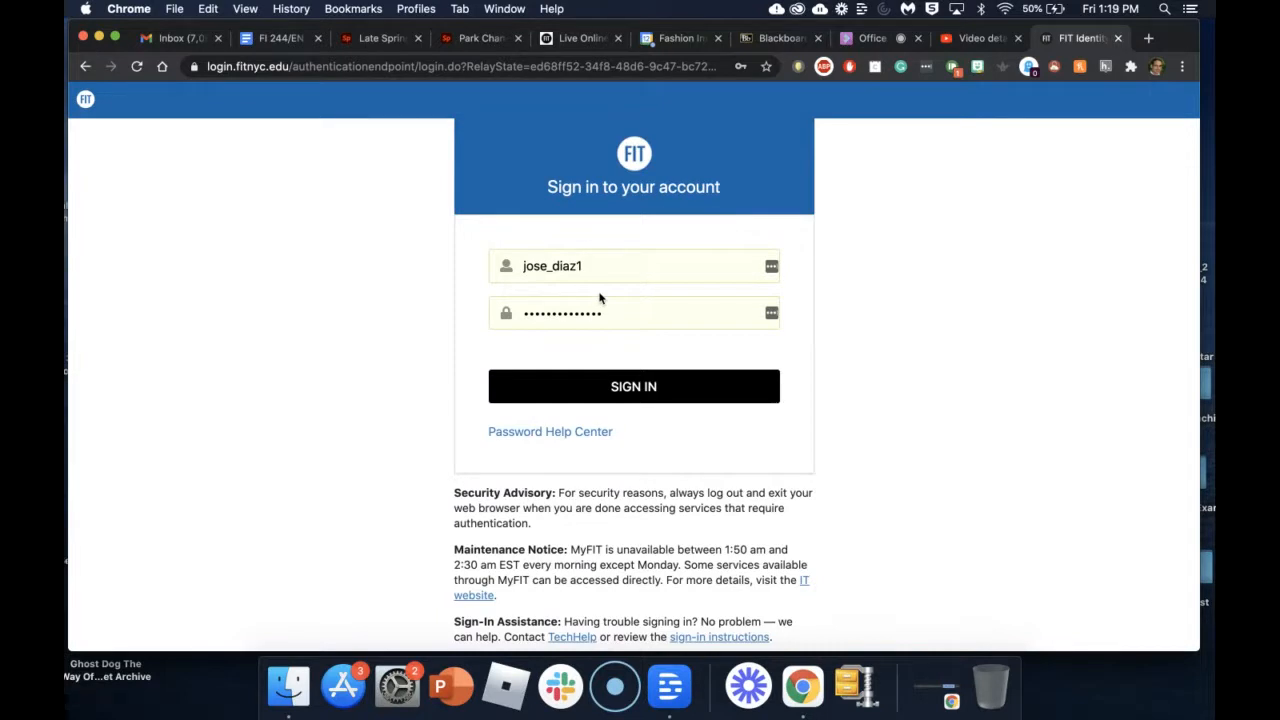
pyautogui.click(624, 394)
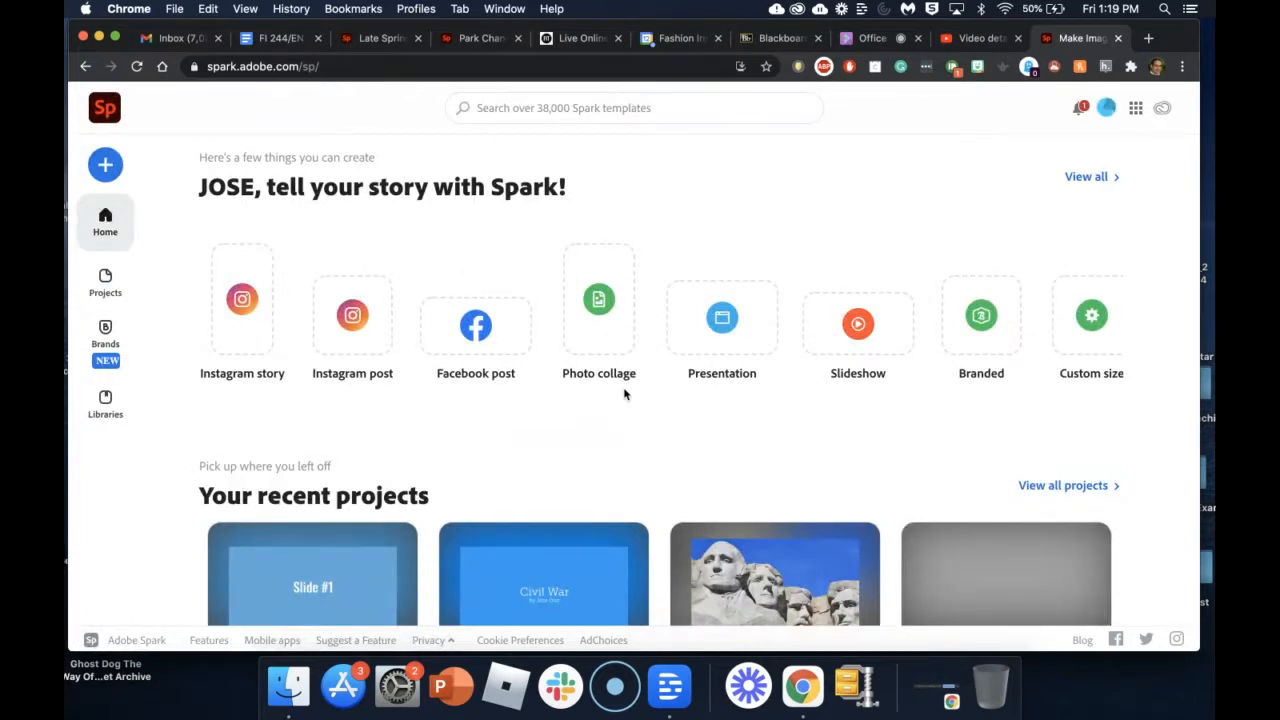
# Create a new web page project from the Spark home page.
pyautogui.scroll(-4, 624, 394)
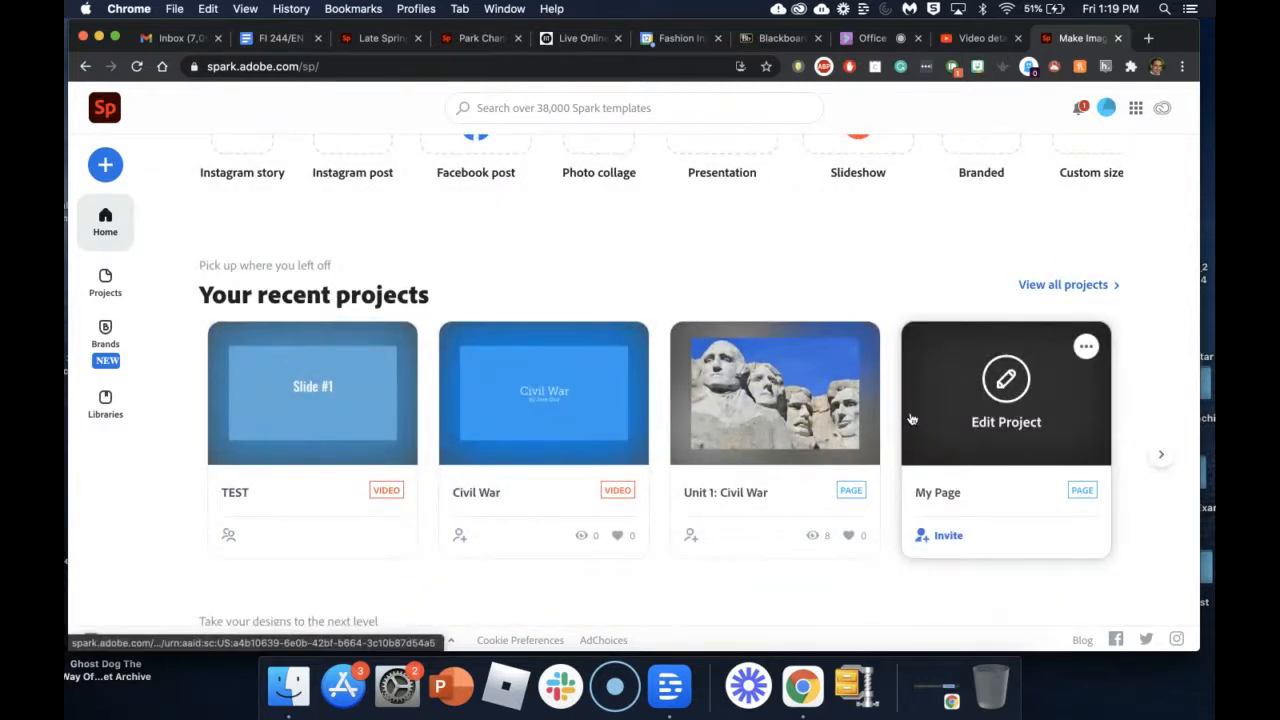
pyautogui.scroll(-2, 831, 450)
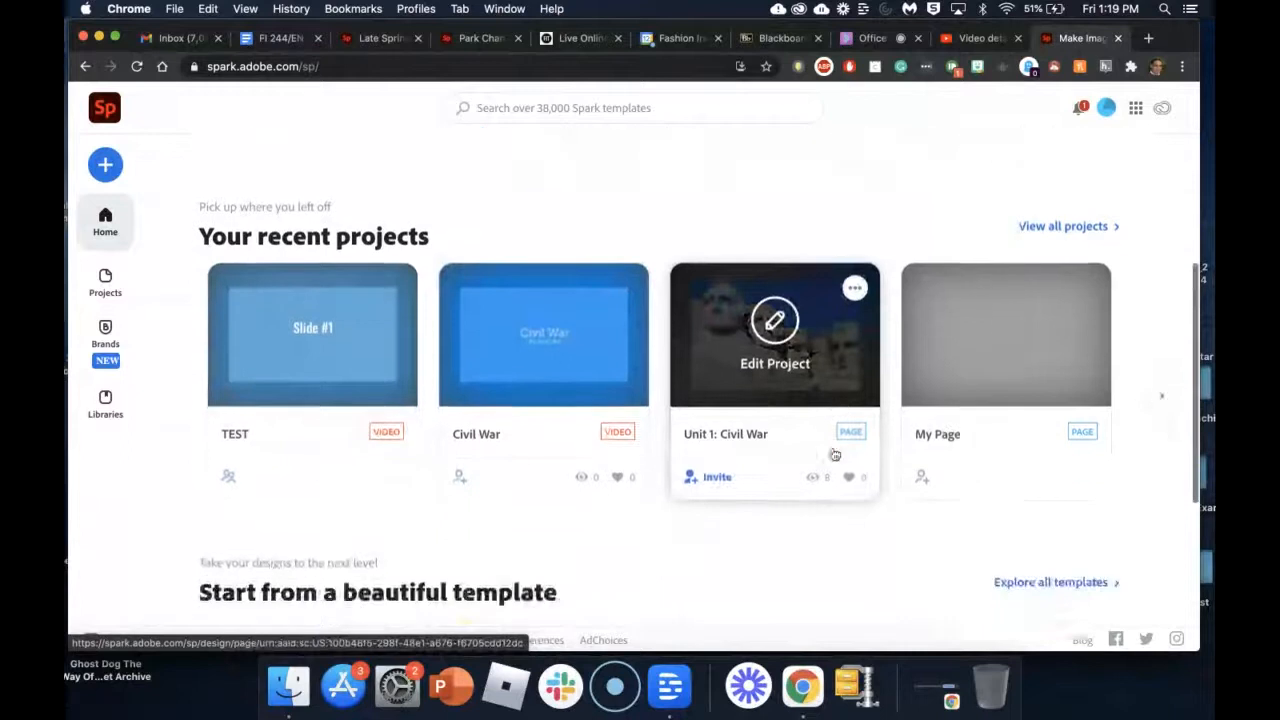
pyautogui.scroll(5, 556, 396)
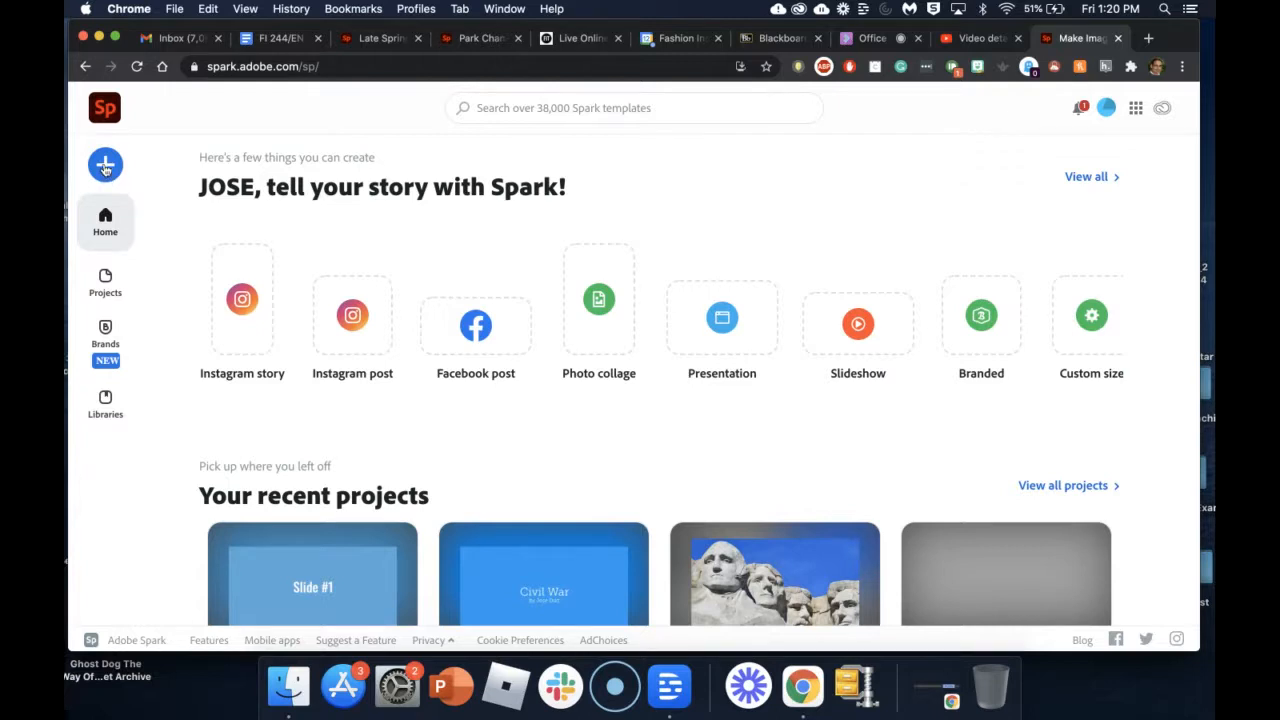
pyautogui.click(105, 167)
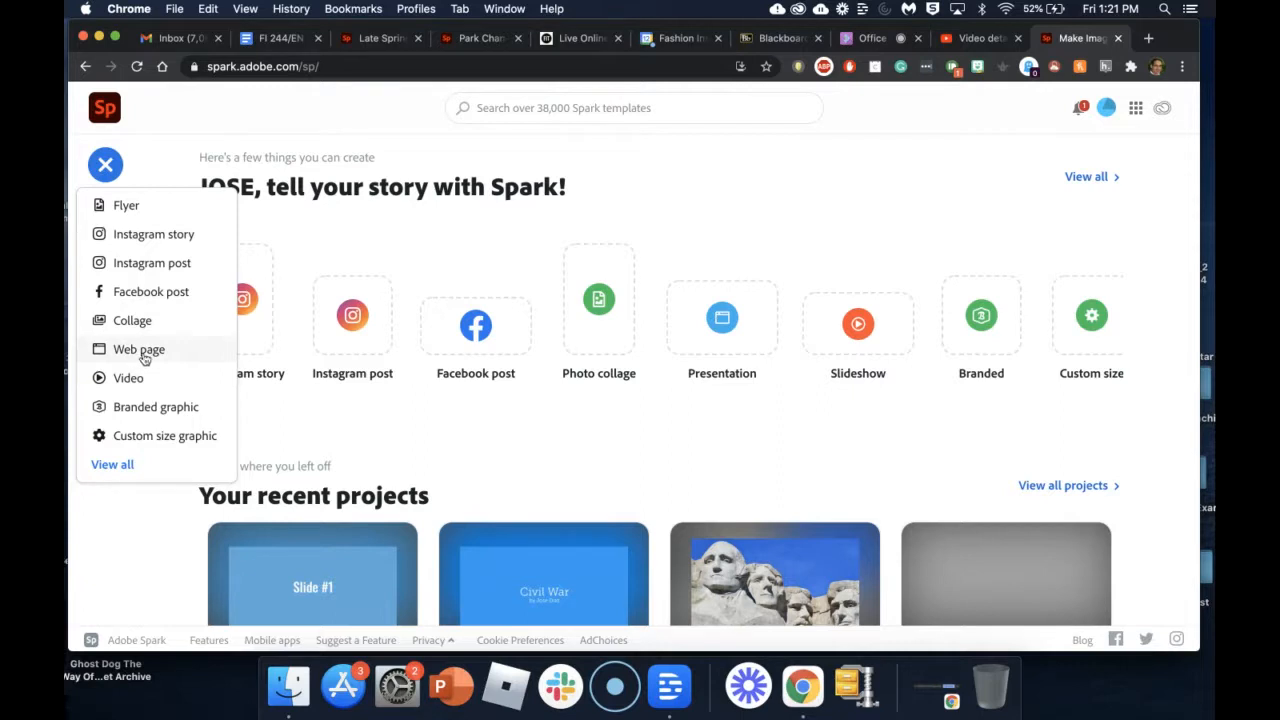
pyautogui.click(131, 352)
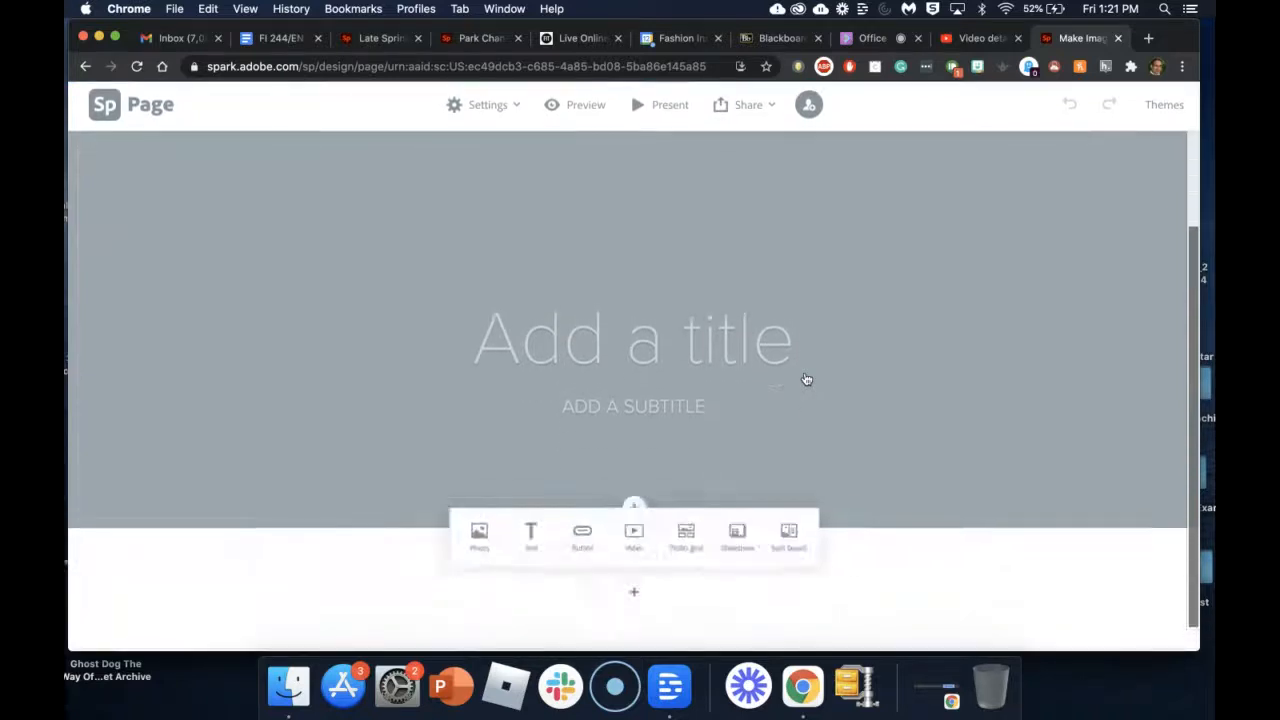
# Enter "Unit 1: Civil War" as the page title.
pyautogui.scroll(-3, 735, 514)
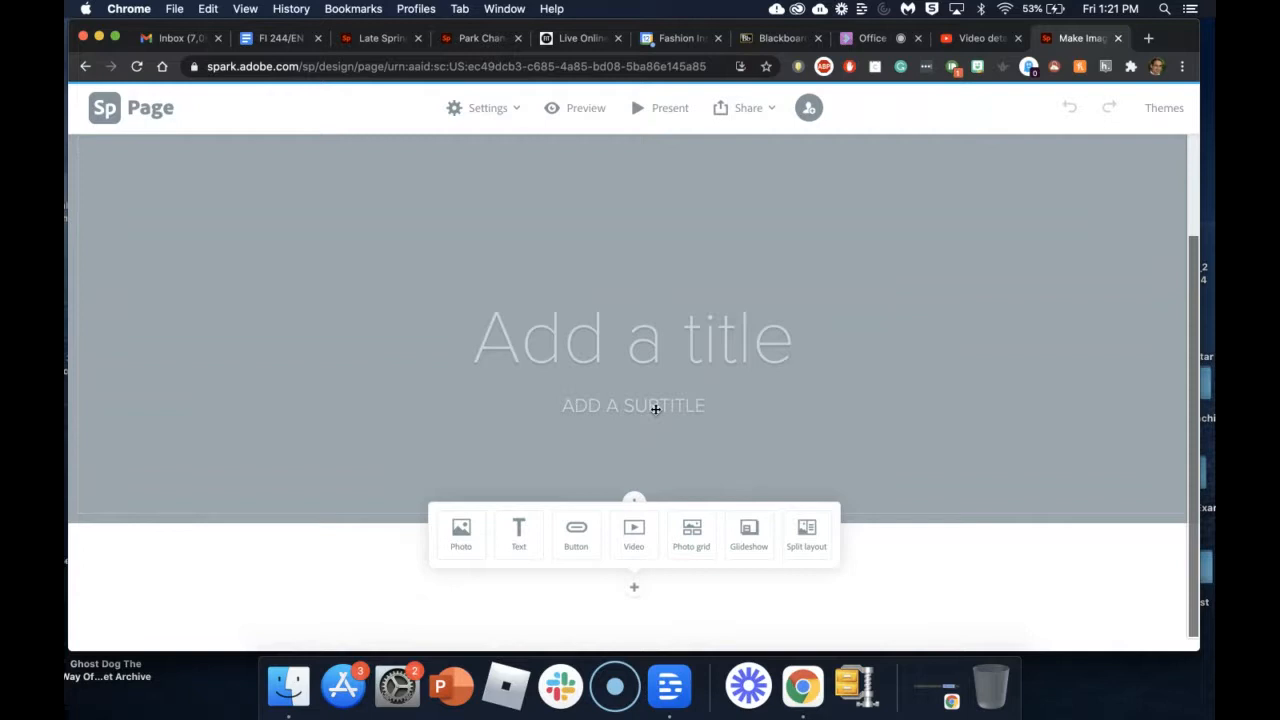
pyautogui.click(569, 347)
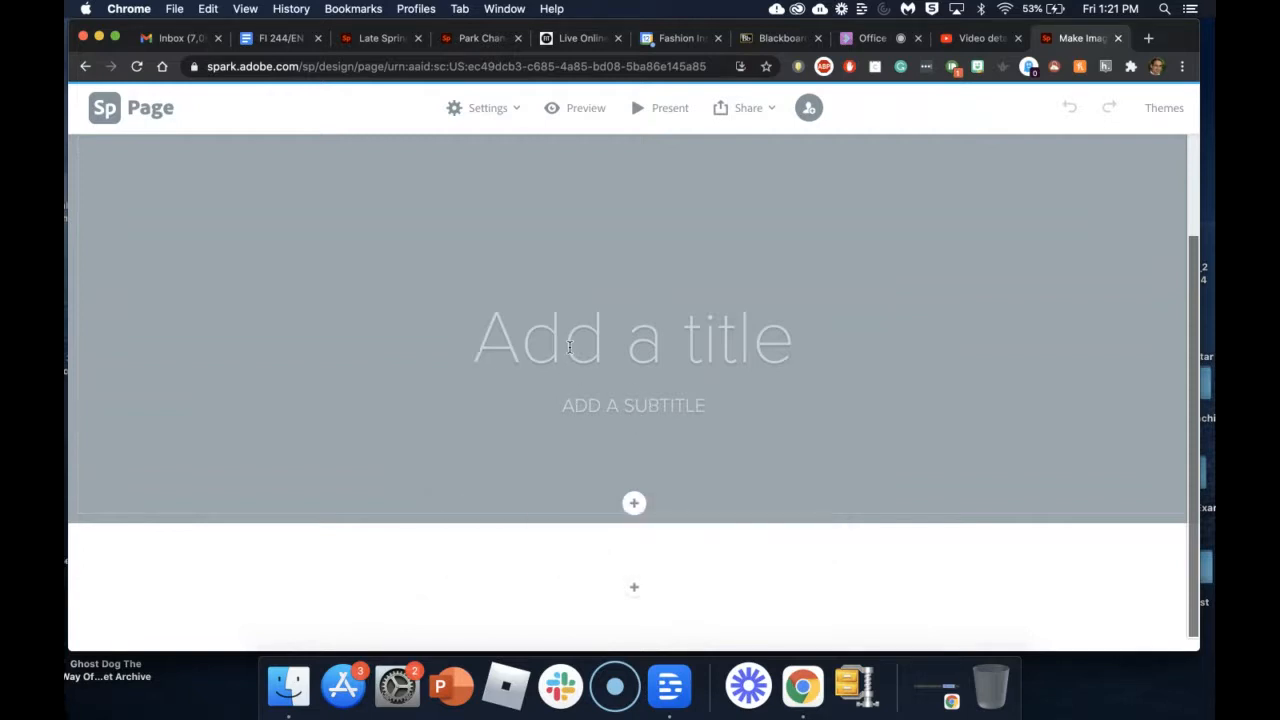
pyautogui.write('Unit 1')
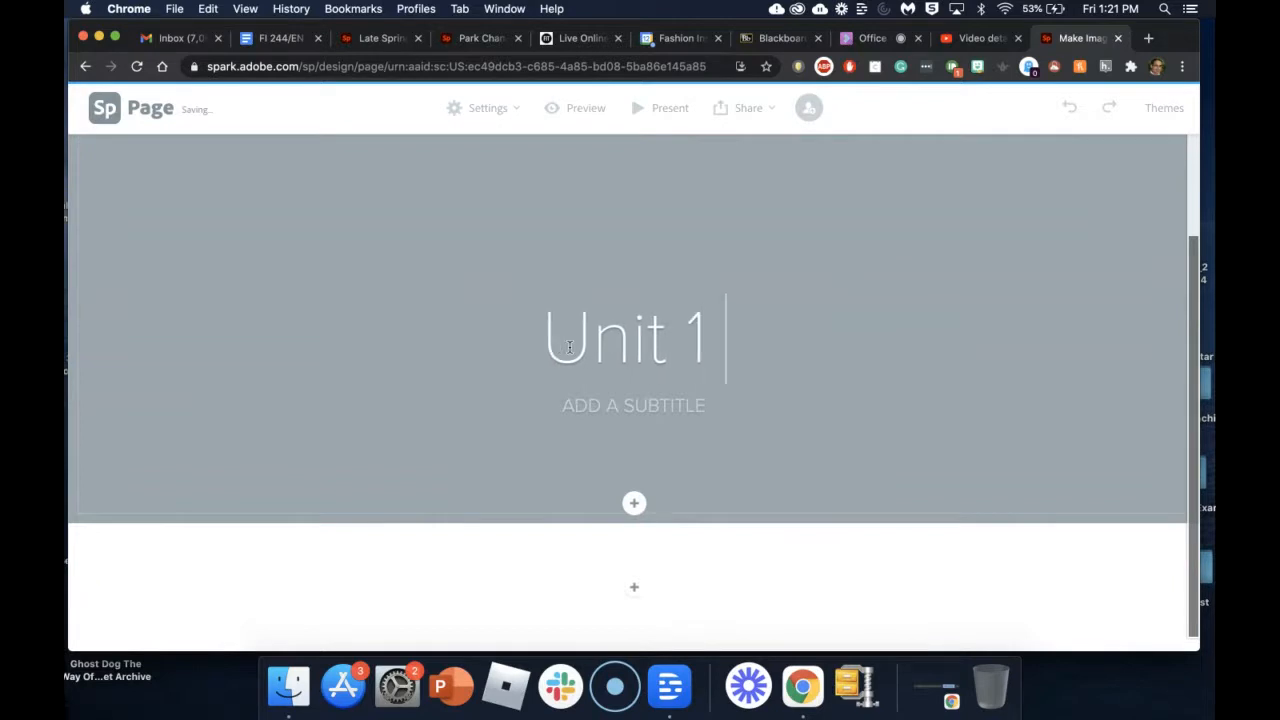
pyautogui.write(';')
pyautogui.press('BackSpace')
pyautogui.write(': ')
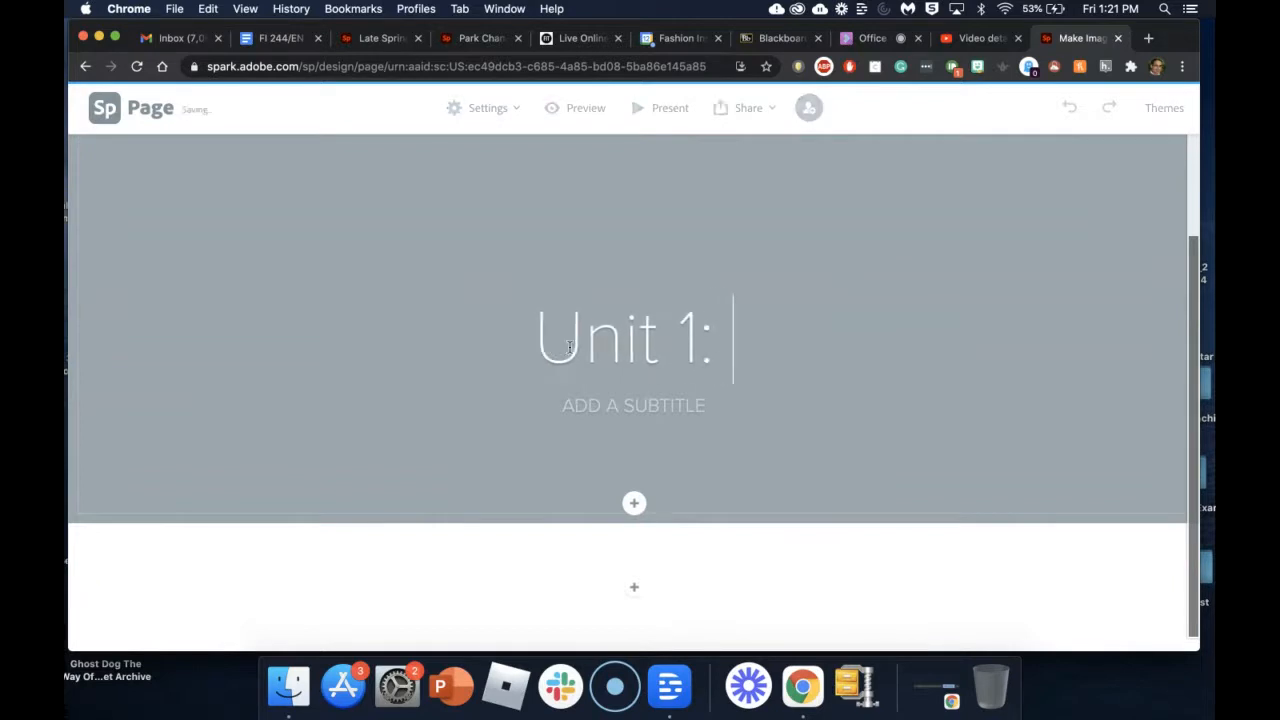
pyautogui.write('Civil War')
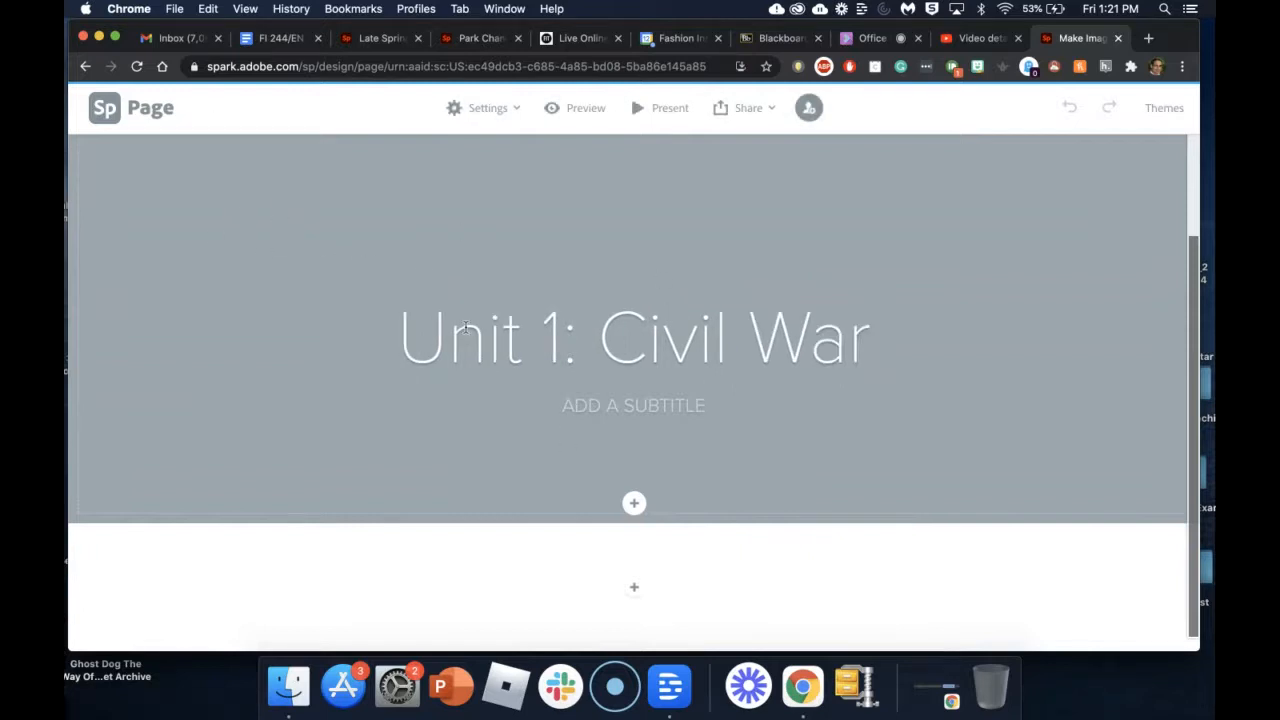
pyautogui.click(669, 263)
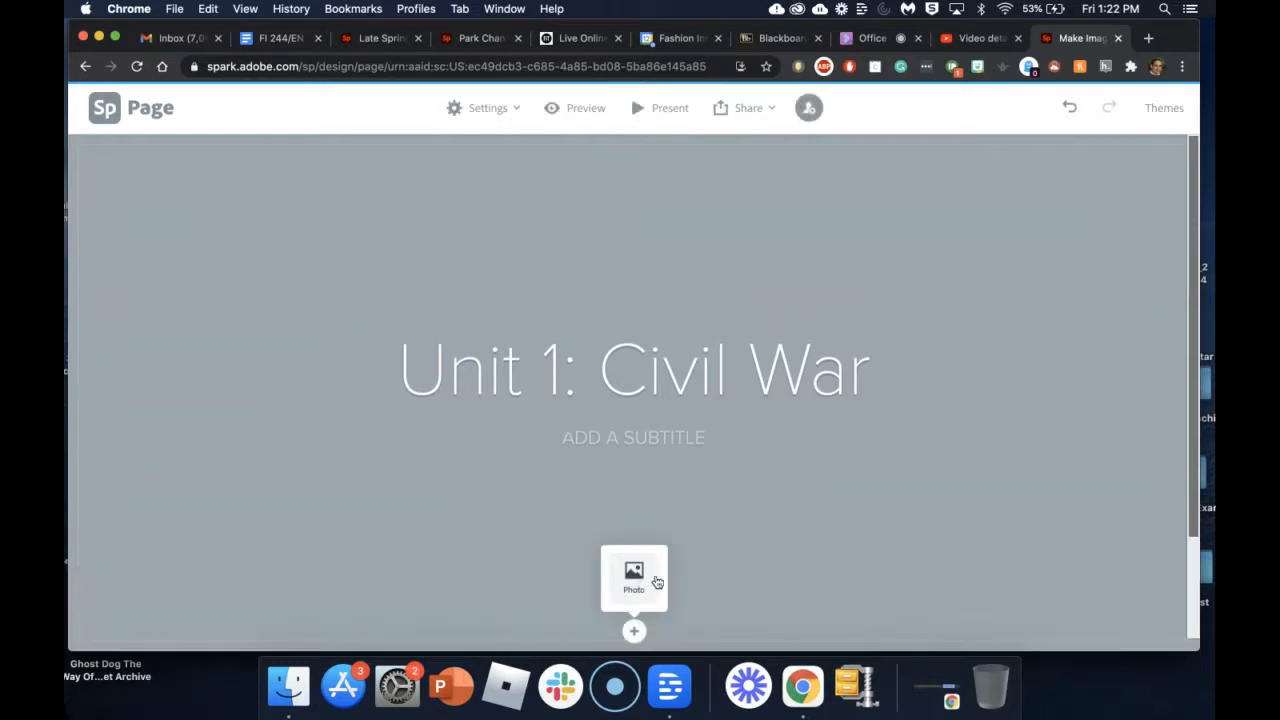
# Search the free photos for "civil war" and set the photo of soldiers on horseback in mist as the title background.
pyautogui.click(634, 576)
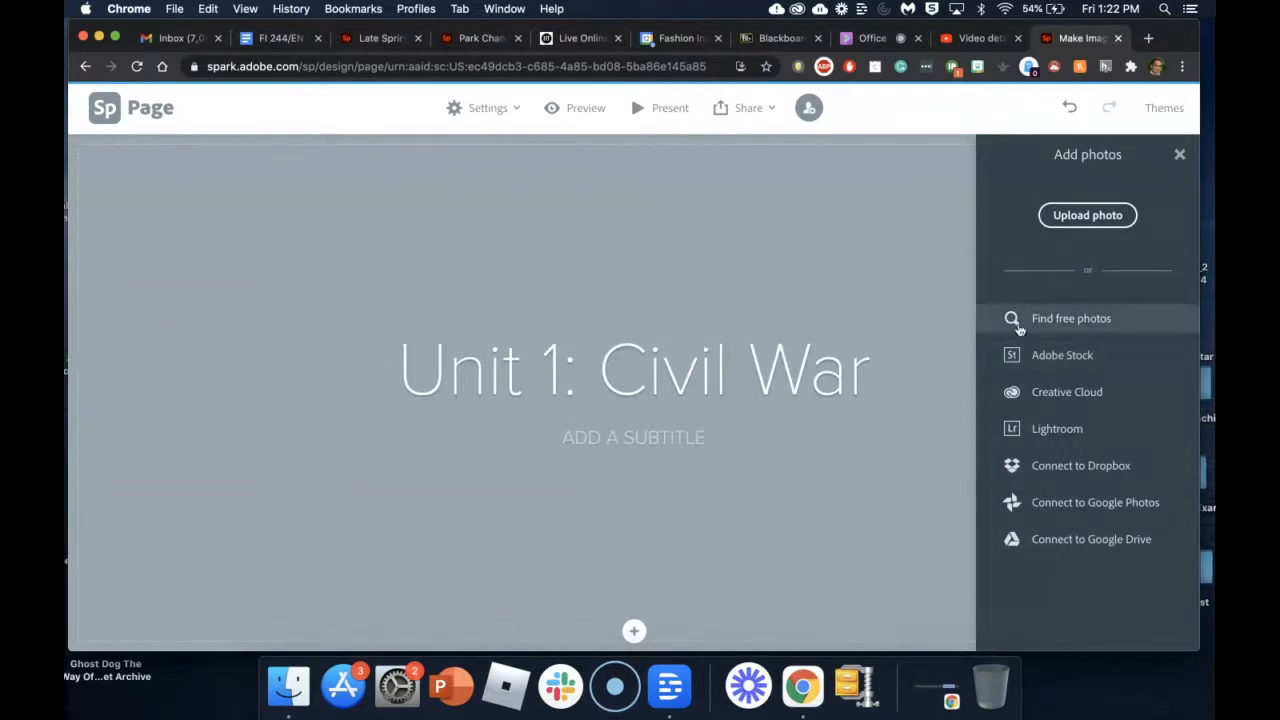
pyautogui.click(1080, 320)
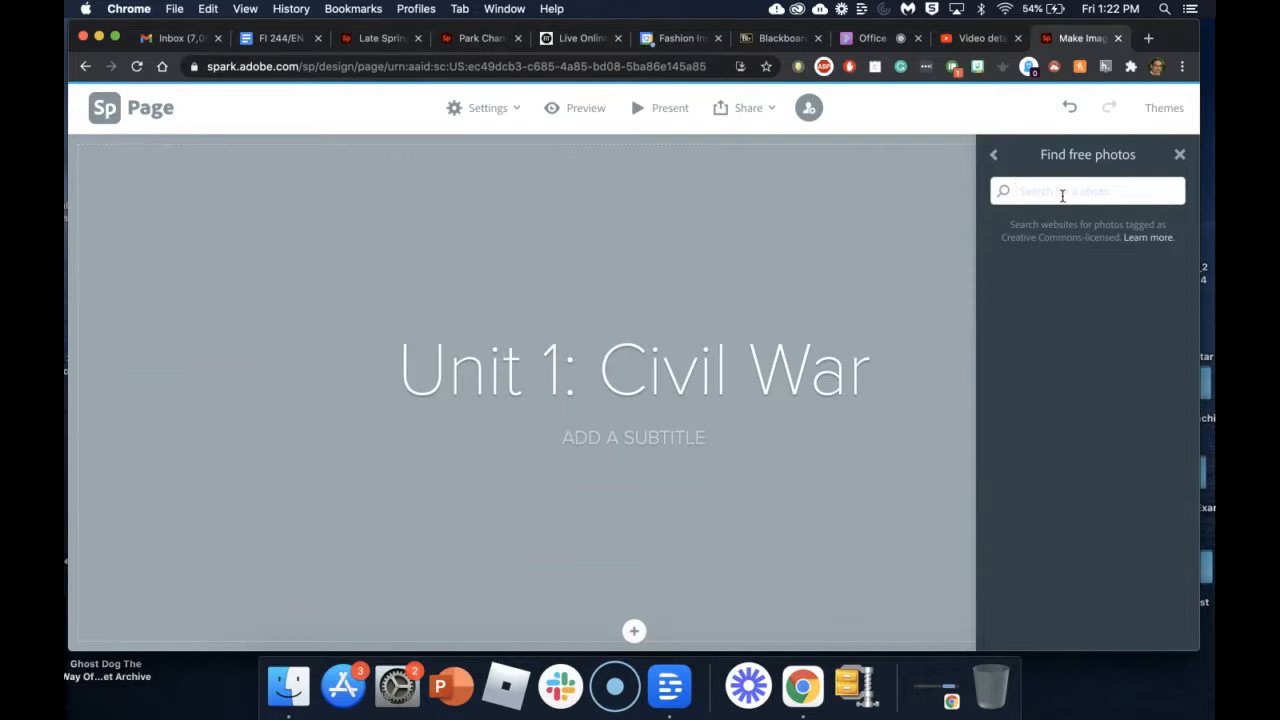
pyautogui.write('civil war')
pyautogui.press('Return')
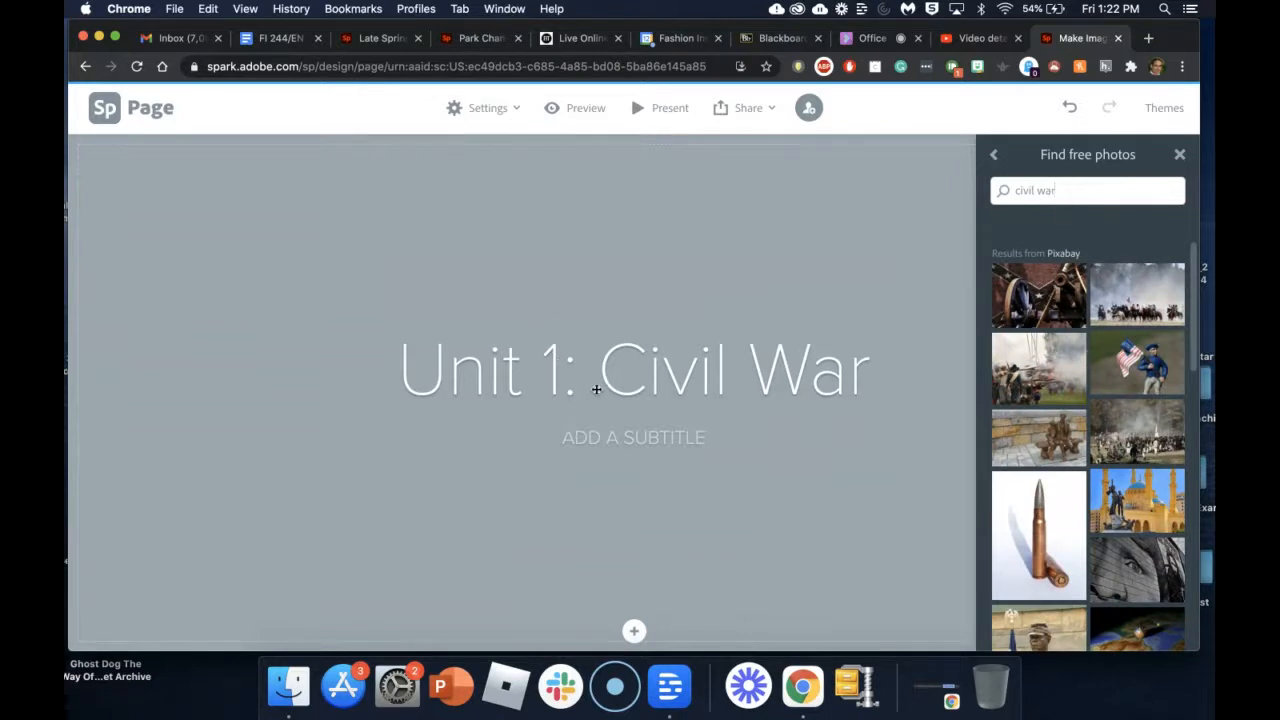
pyautogui.scroll(-4, 1124, 438)
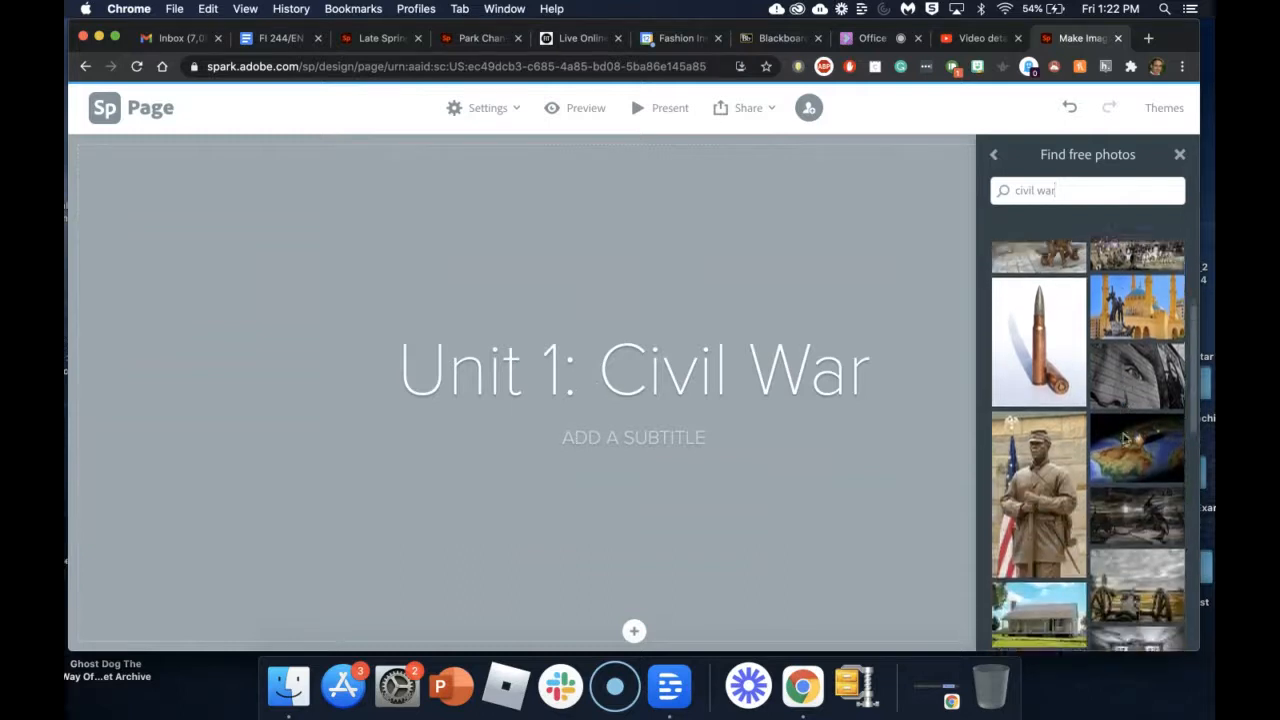
pyautogui.scroll(-5, 1124, 438)
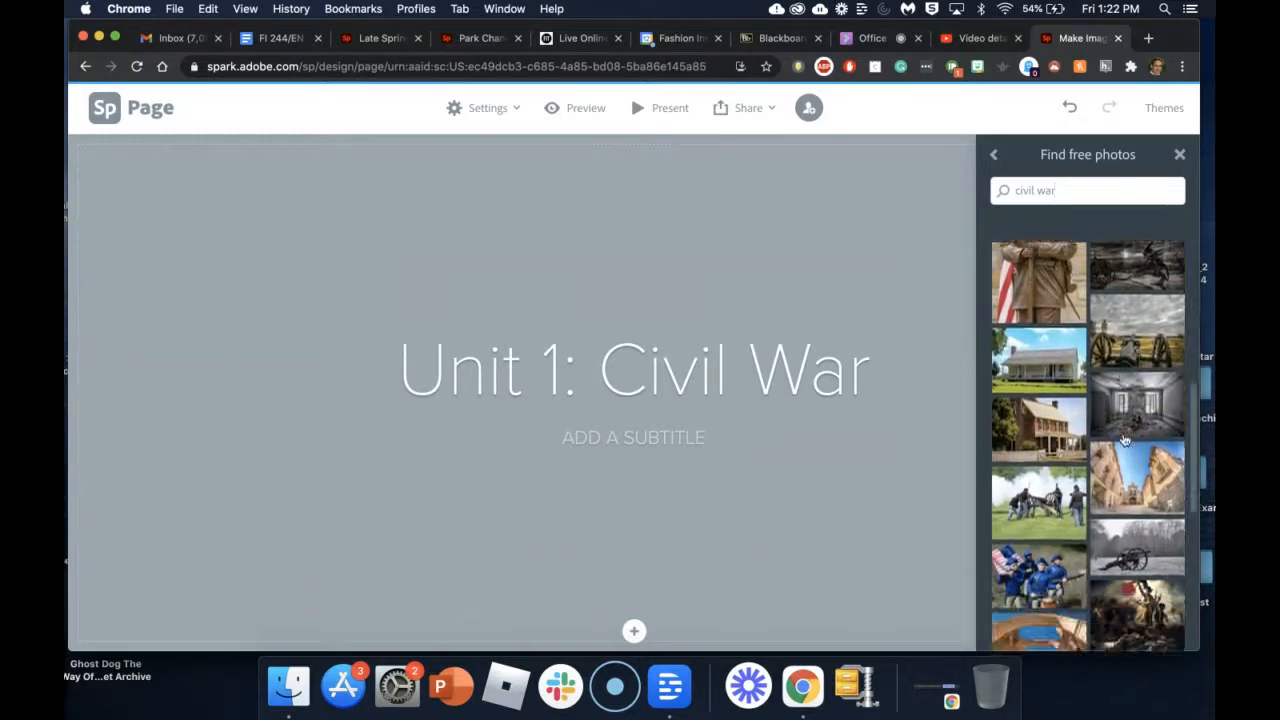
pyautogui.scroll(-2, 1124, 440)
pyautogui.scroll(10, 1124, 440)
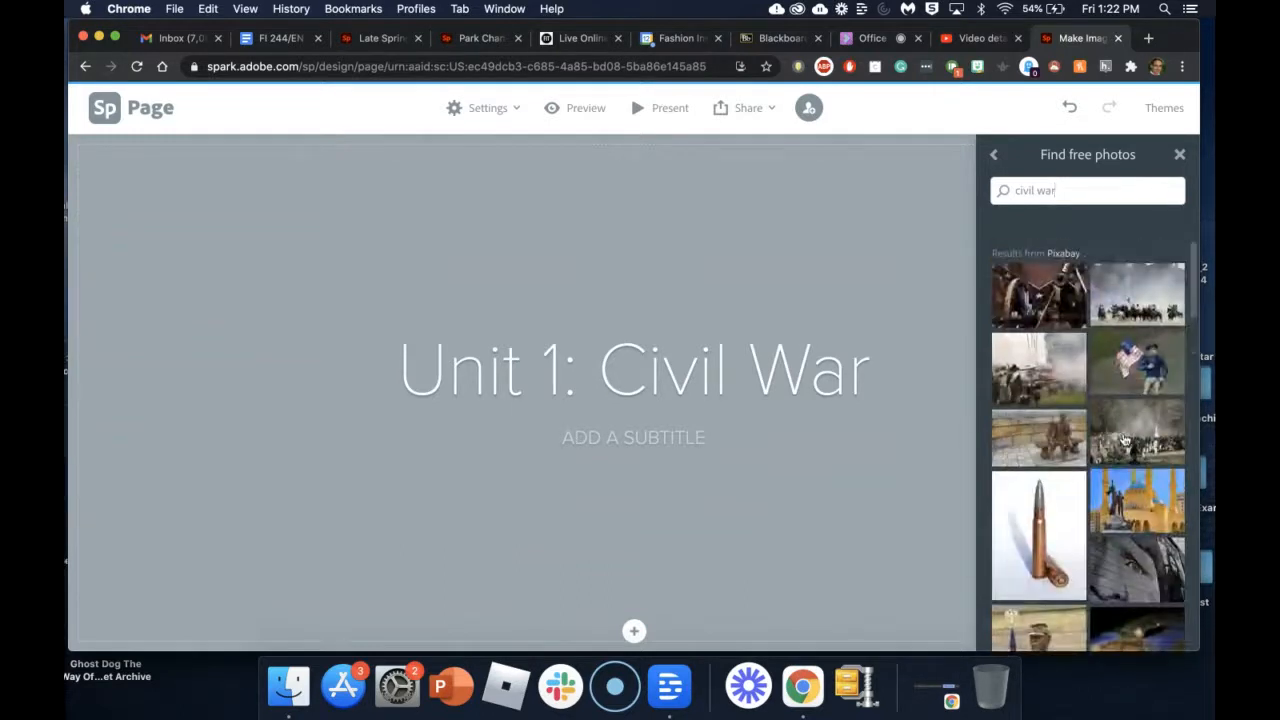
pyautogui.click(1131, 310)
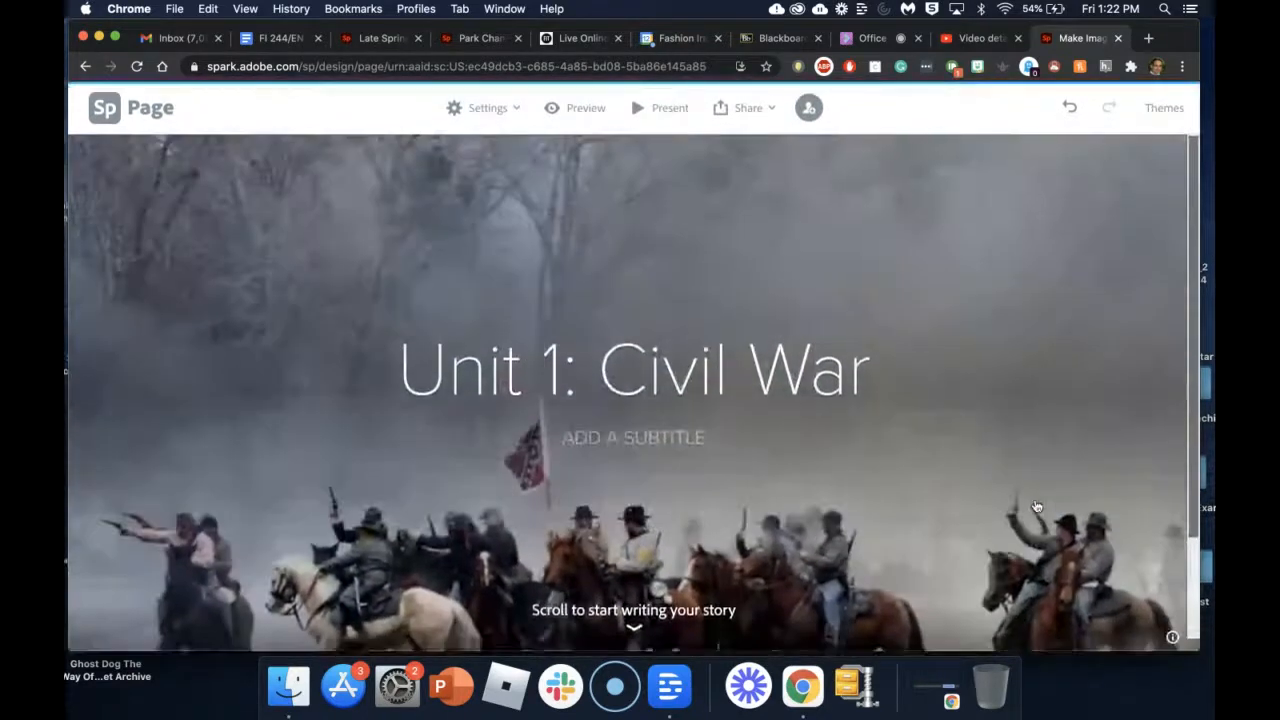
# Enter the author's full name as the page subtitle.
pyautogui.scroll(-1, 1036, 506)
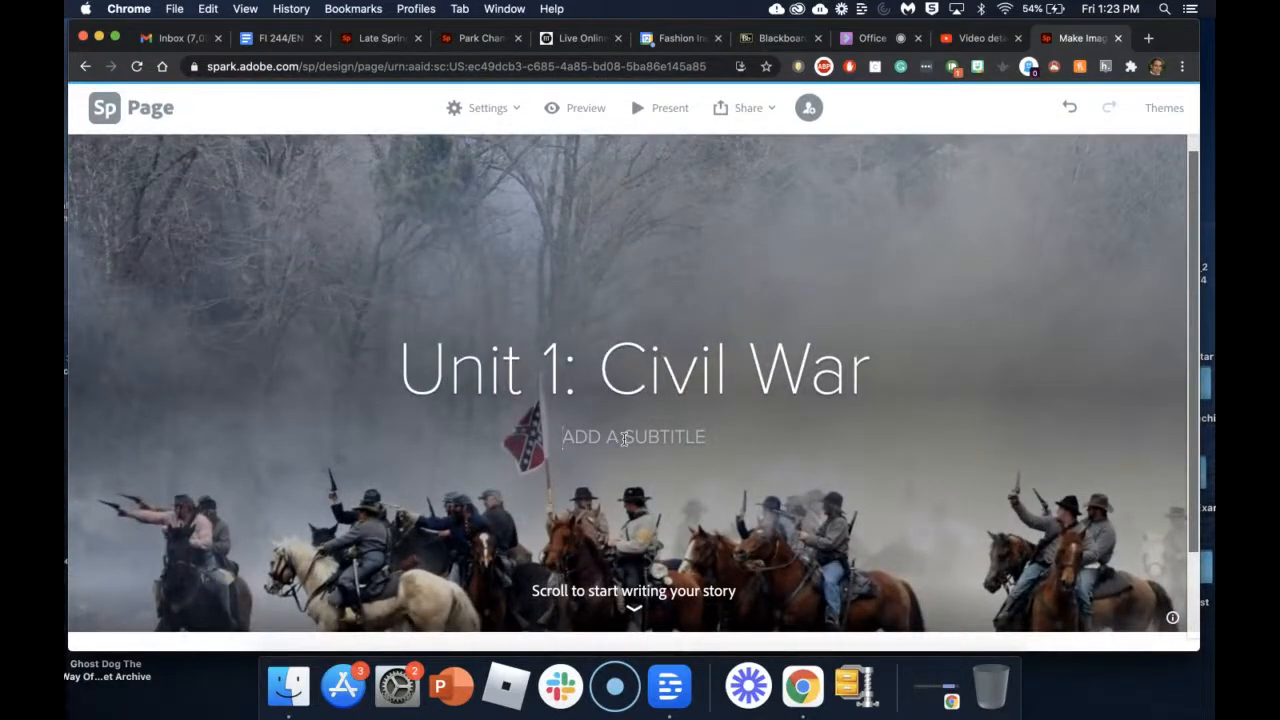
pyautogui.write('JOSE DIAZ')
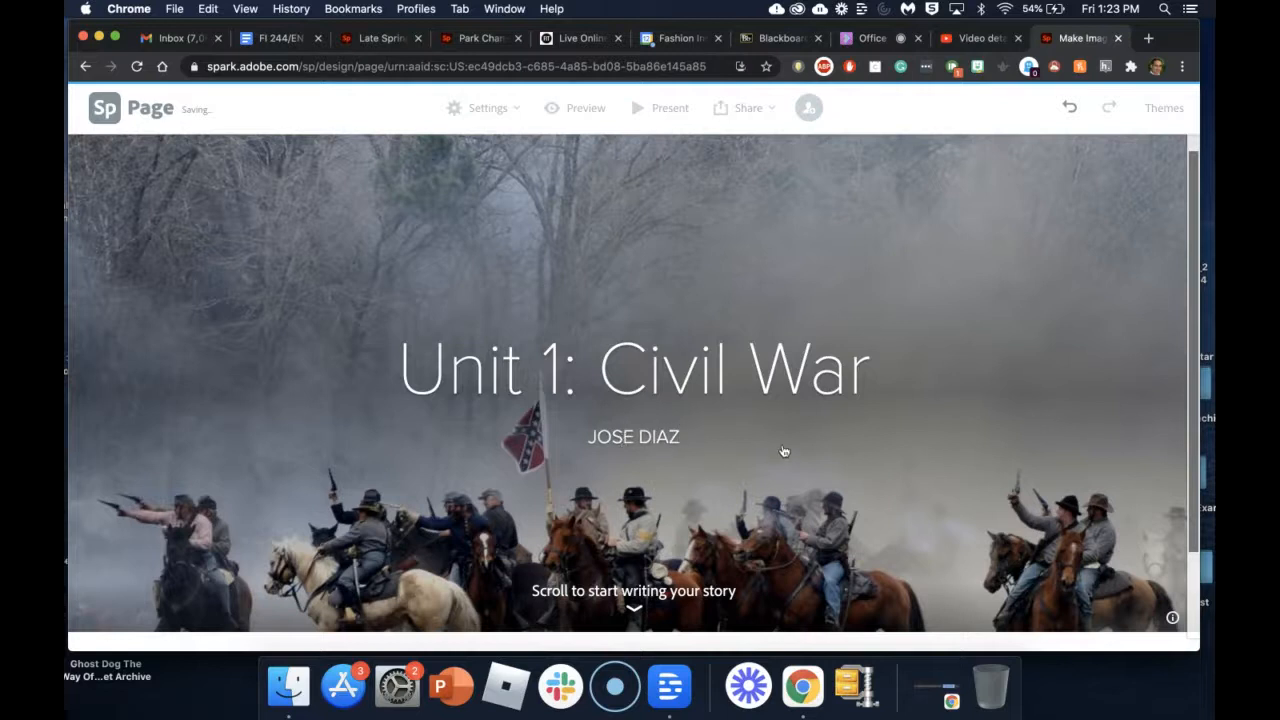
pyautogui.scroll(-3, 783, 451)
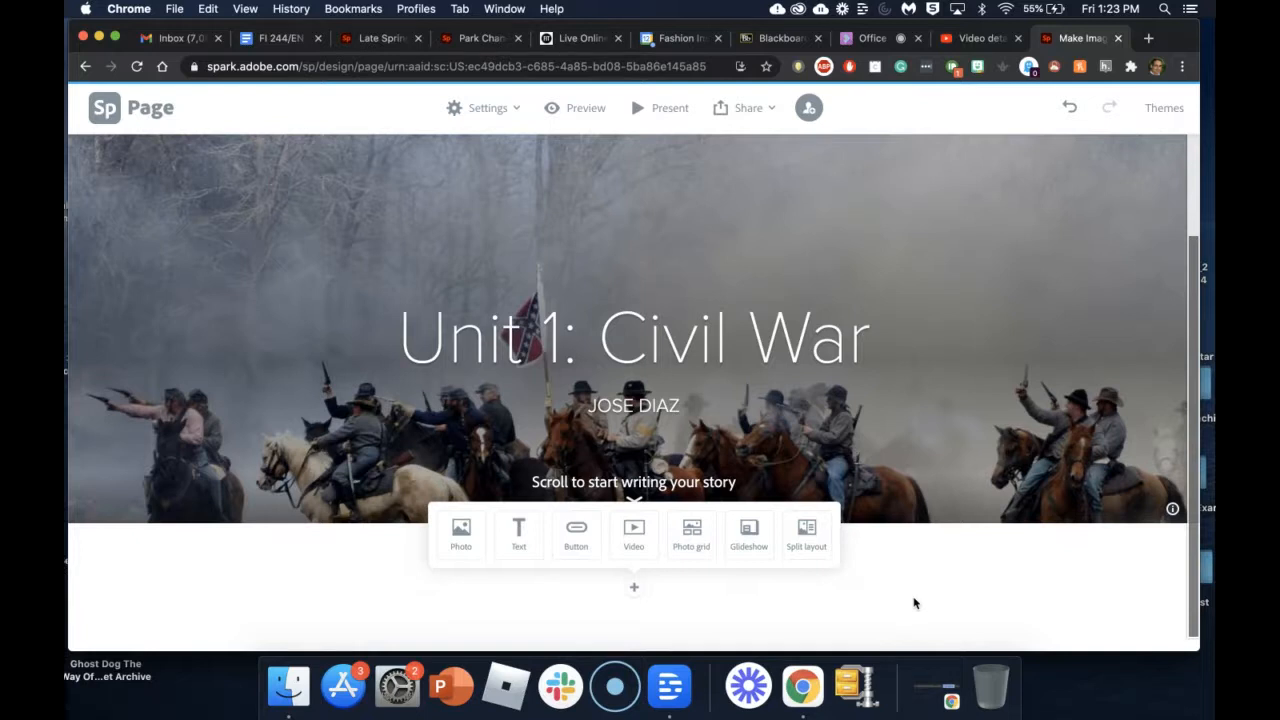
pyautogui.scroll(-2, 914, 603)
pyautogui.scroll(-2, 904, 614)
pyautogui.scroll(-2, 886, 600)
# Switch to YouTube in a new browser tab.
pyautogui.click(978, 38)
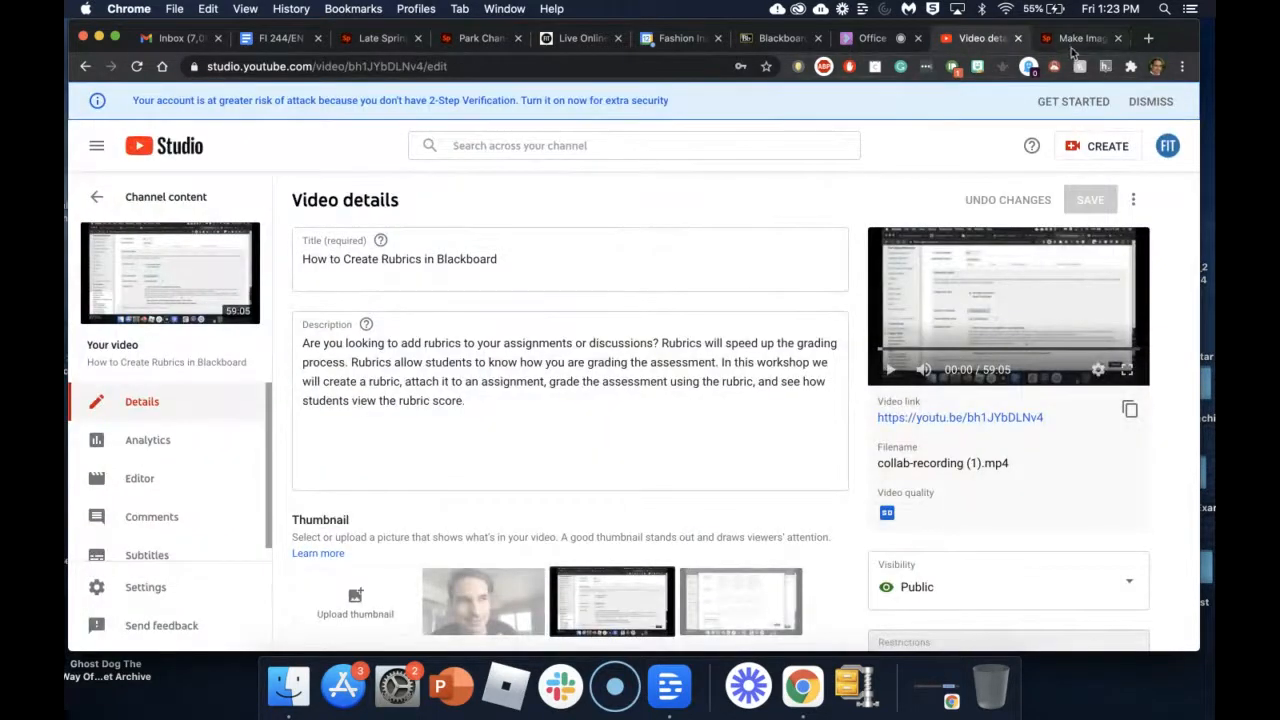
pyautogui.click(1148, 38)
pyautogui.click(541, 67)
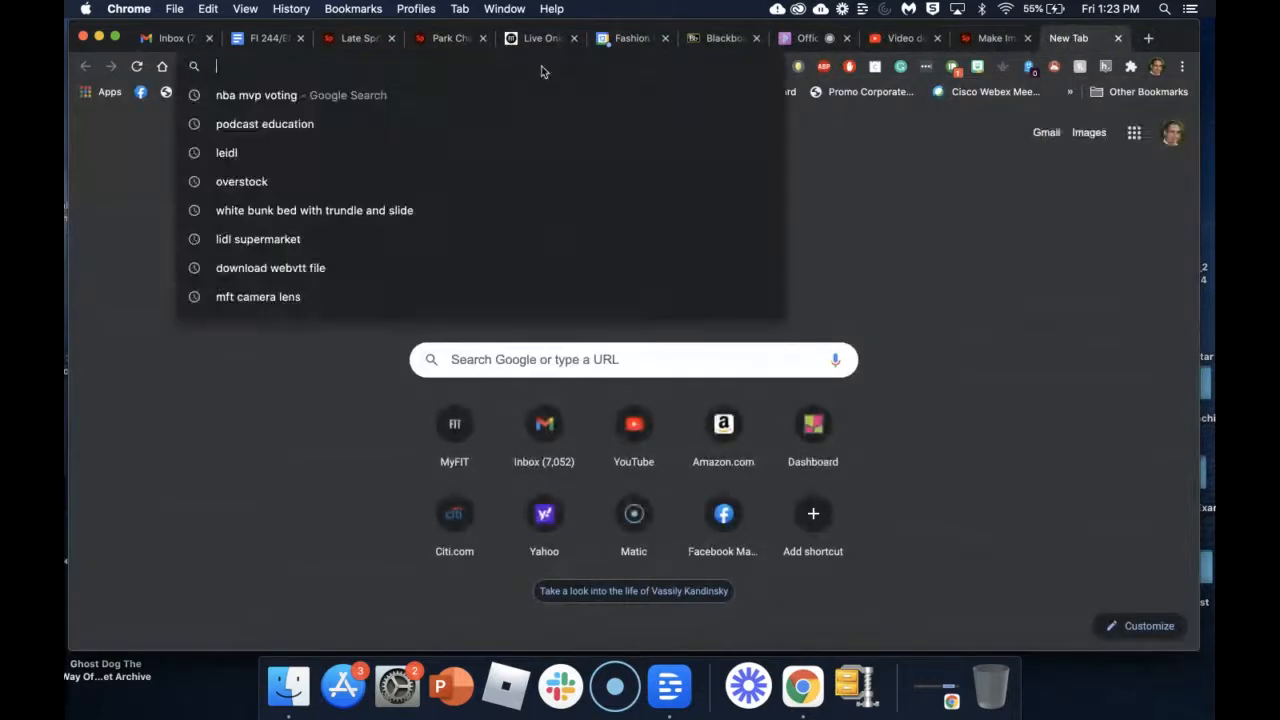
pyautogui.write('yo')
pyautogui.press('Return')
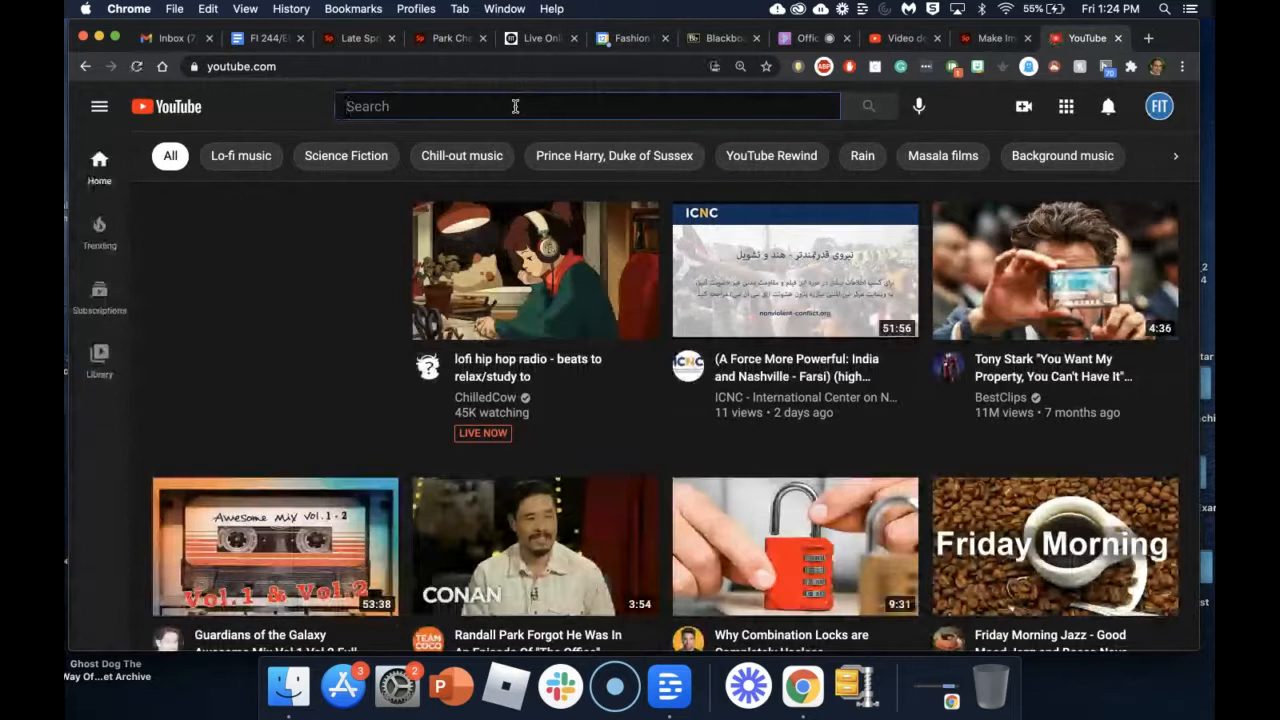
# Search YouTube for "civil war ken burns".
pyautogui.click(516, 106)
pyautogui.write('civil war')
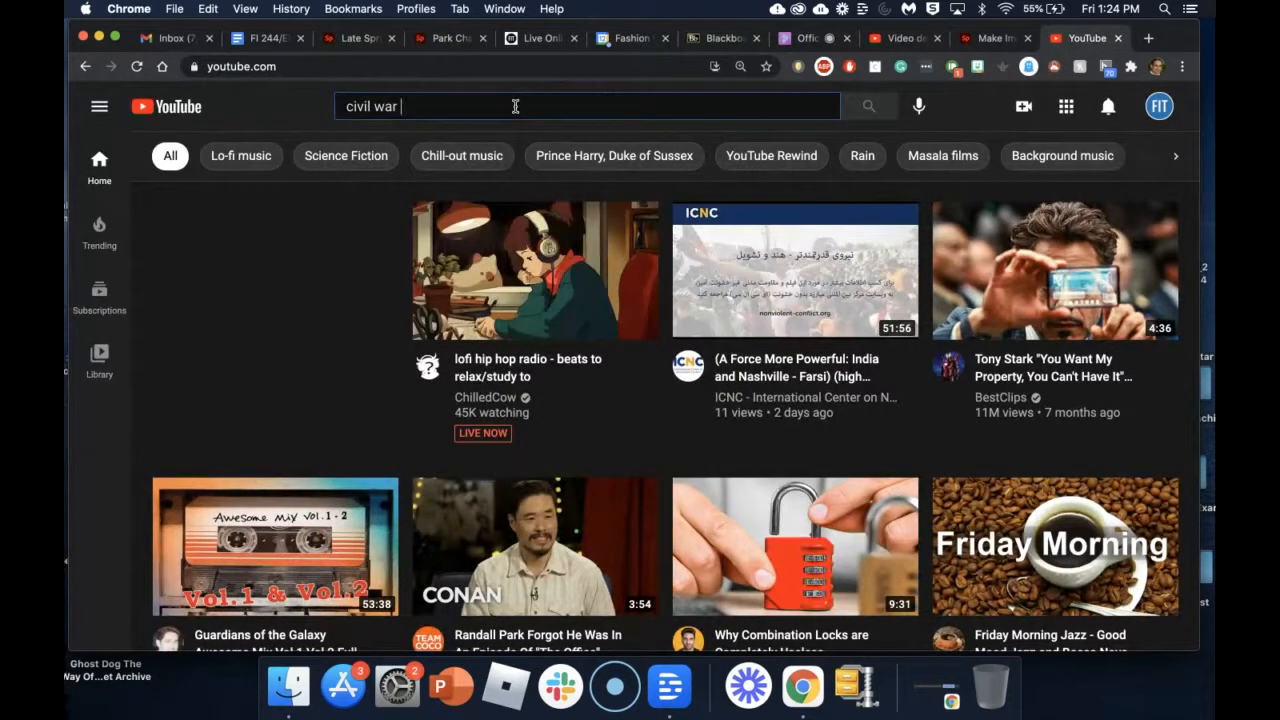
pyautogui.write(' ken burns')
pyautogui.press('Return')
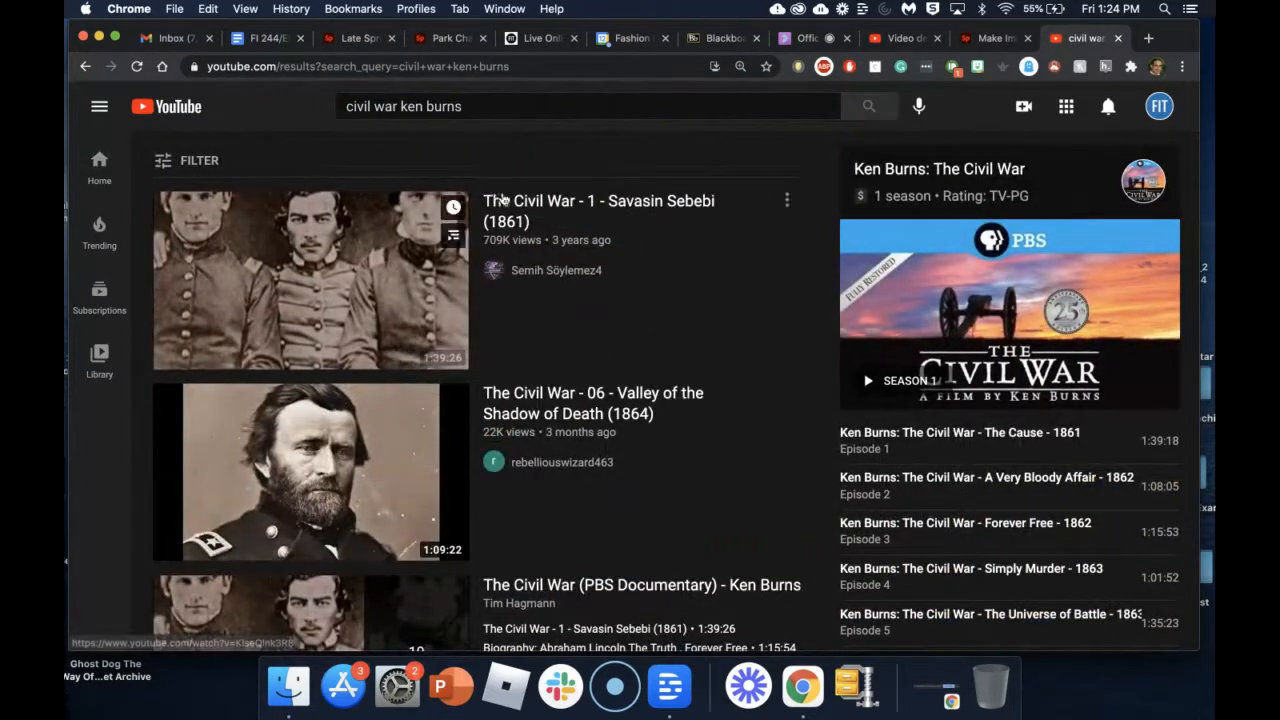
# Open the video "The Civil War - 1 - Savasin Sebebi (1861)" and pause its playback.
pyautogui.click(566, 201)
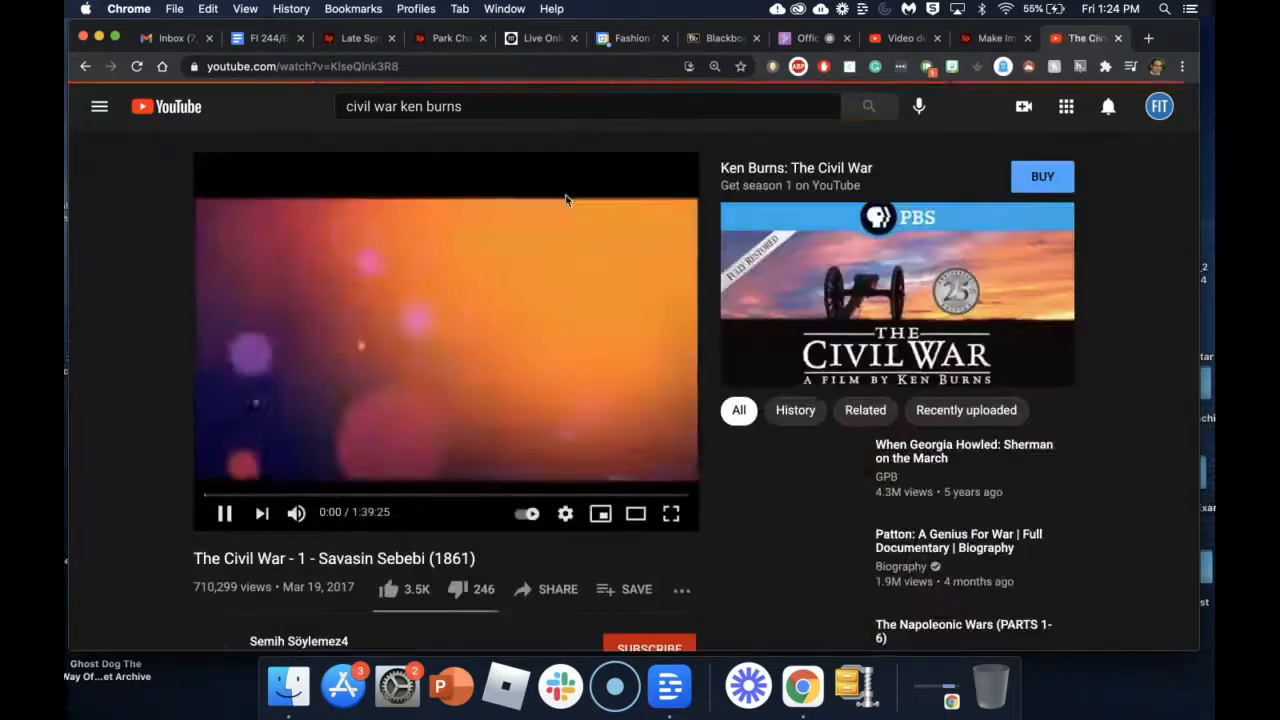
pyautogui.click(225, 513)
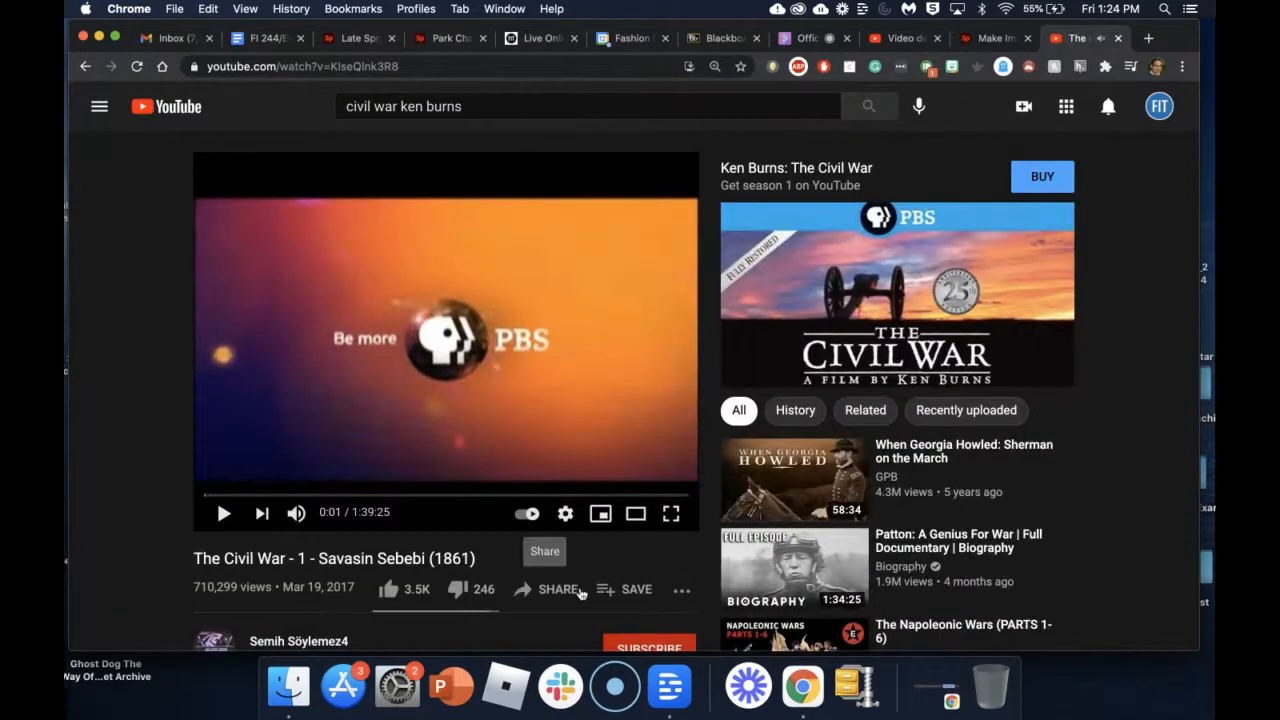
pyautogui.scroll(-2, 560, 592)
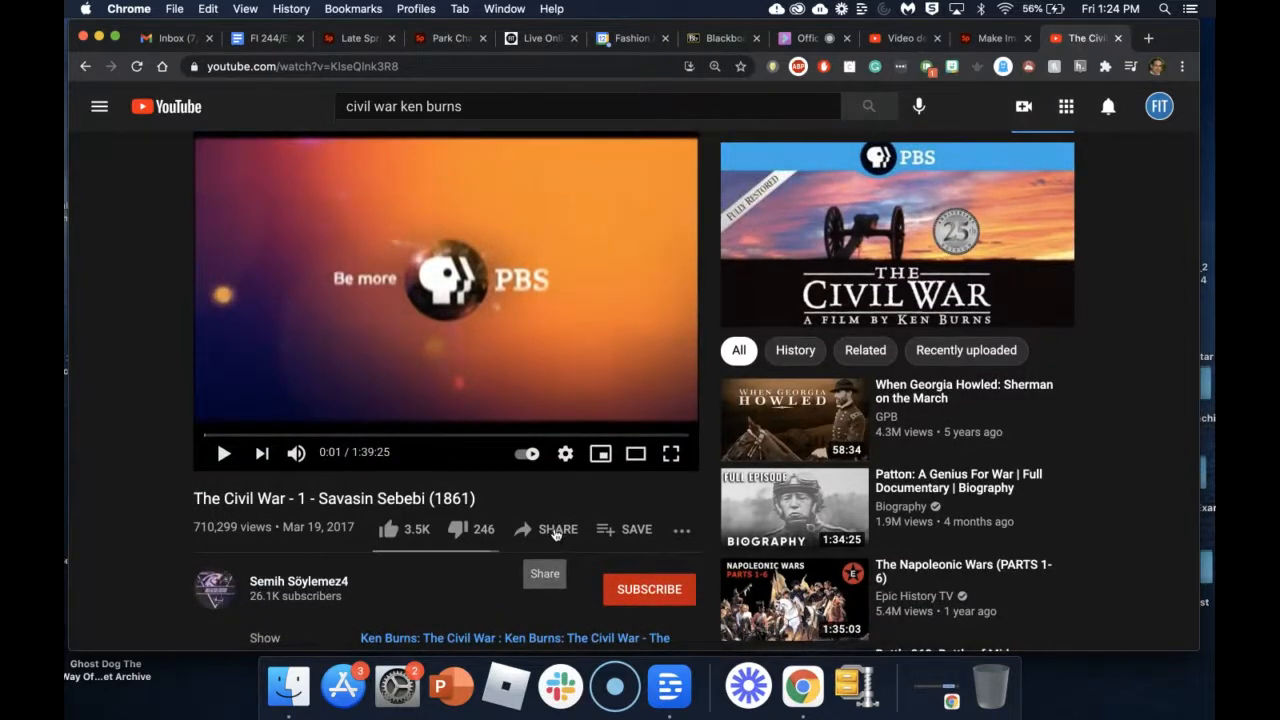
# Copy the YouTube video's share link and embed the video below the title section of the Adobe Spark page.
pyautogui.click(555, 530)
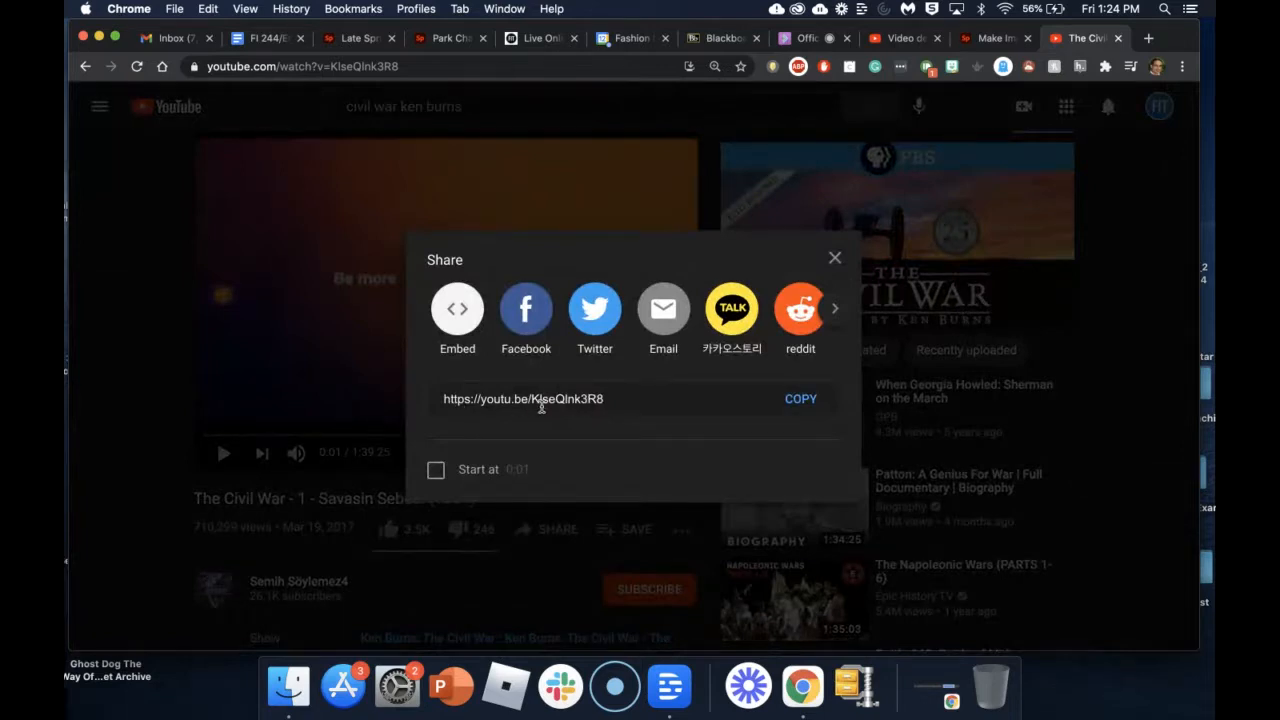
pyautogui.click(806, 400)
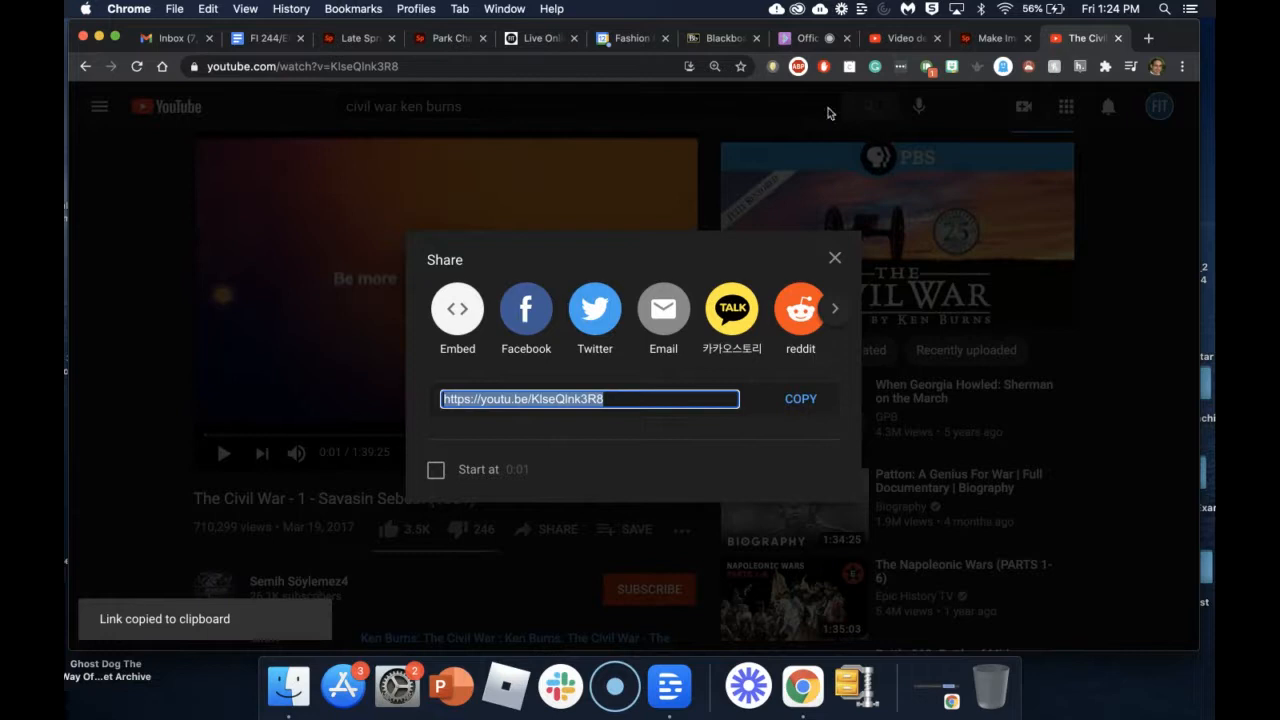
pyautogui.click(988, 38)
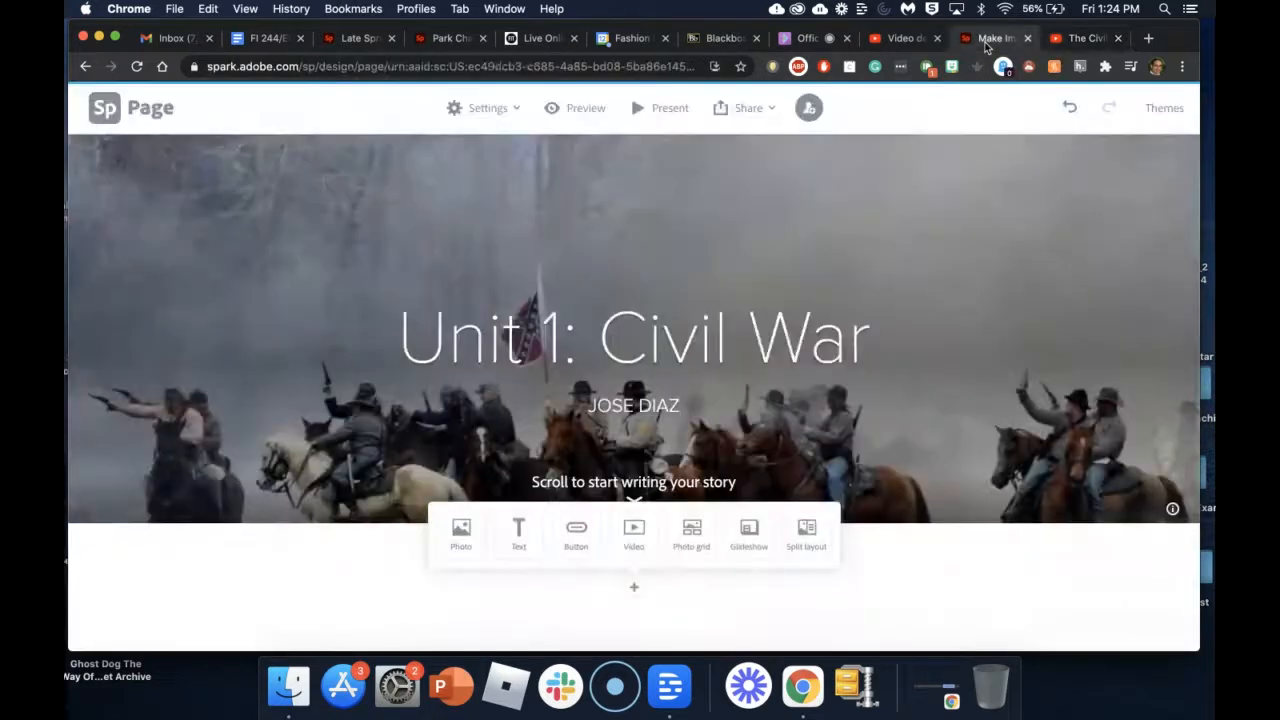
pyautogui.click(634, 537)
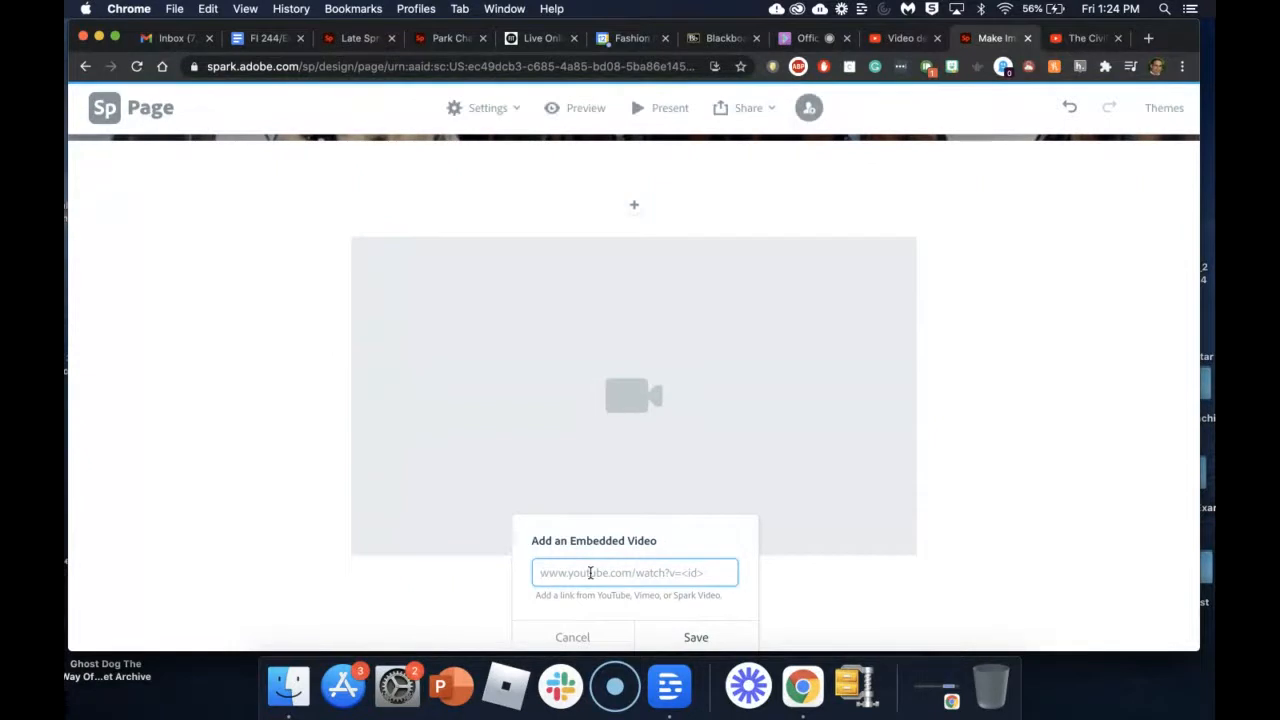
pyautogui.press('super+v')
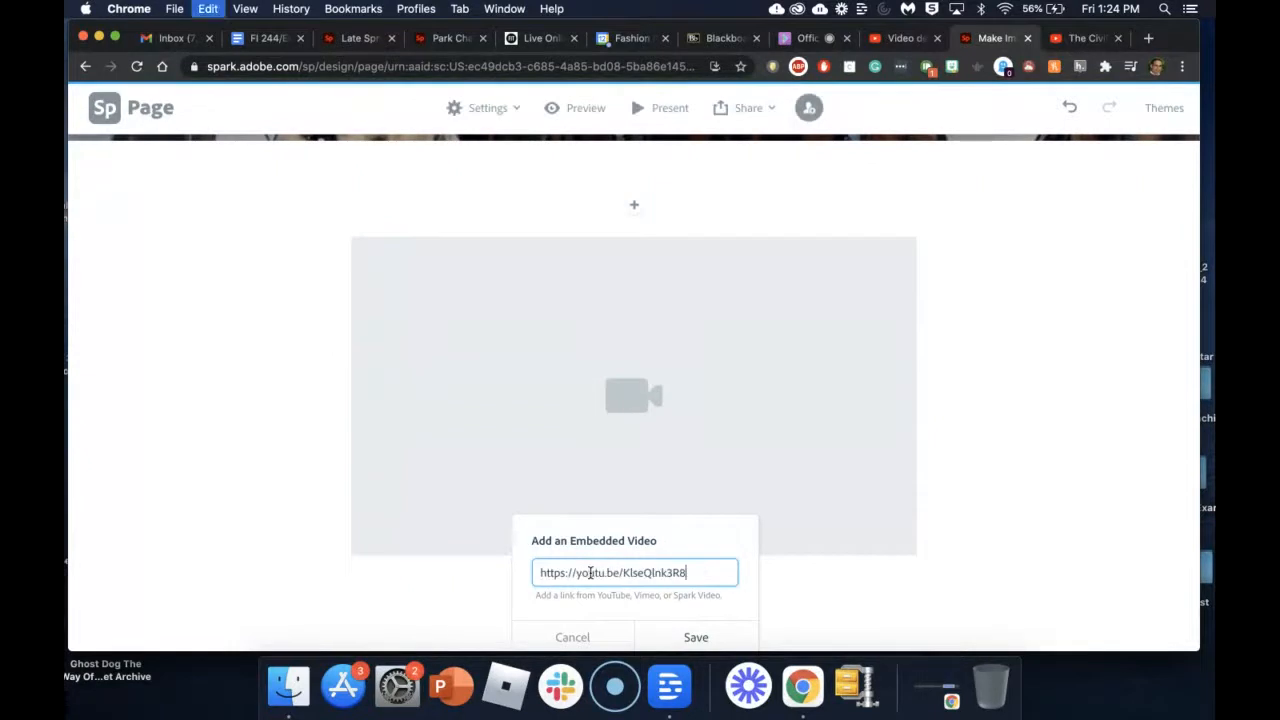
pyautogui.click(697, 639)
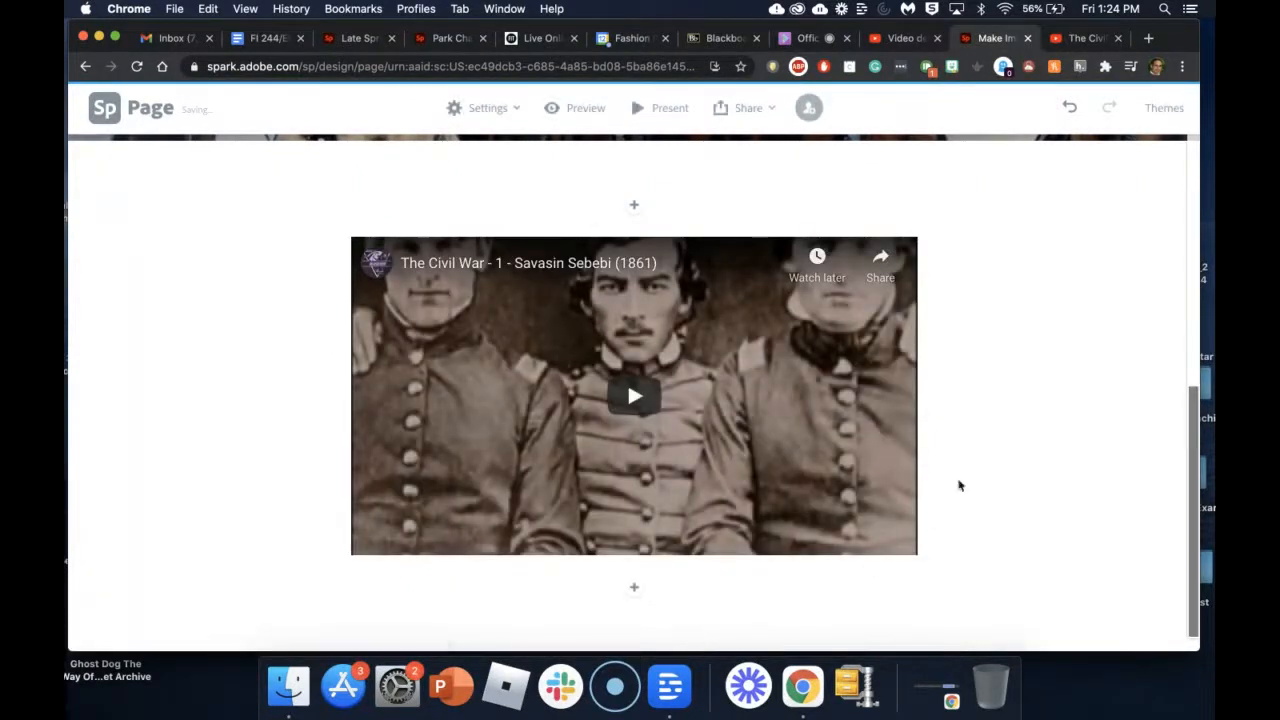
# Review the page from the title photo down to the embedded video, checking how the header scrolls.
pyautogui.scroll(5, 1028, 369)
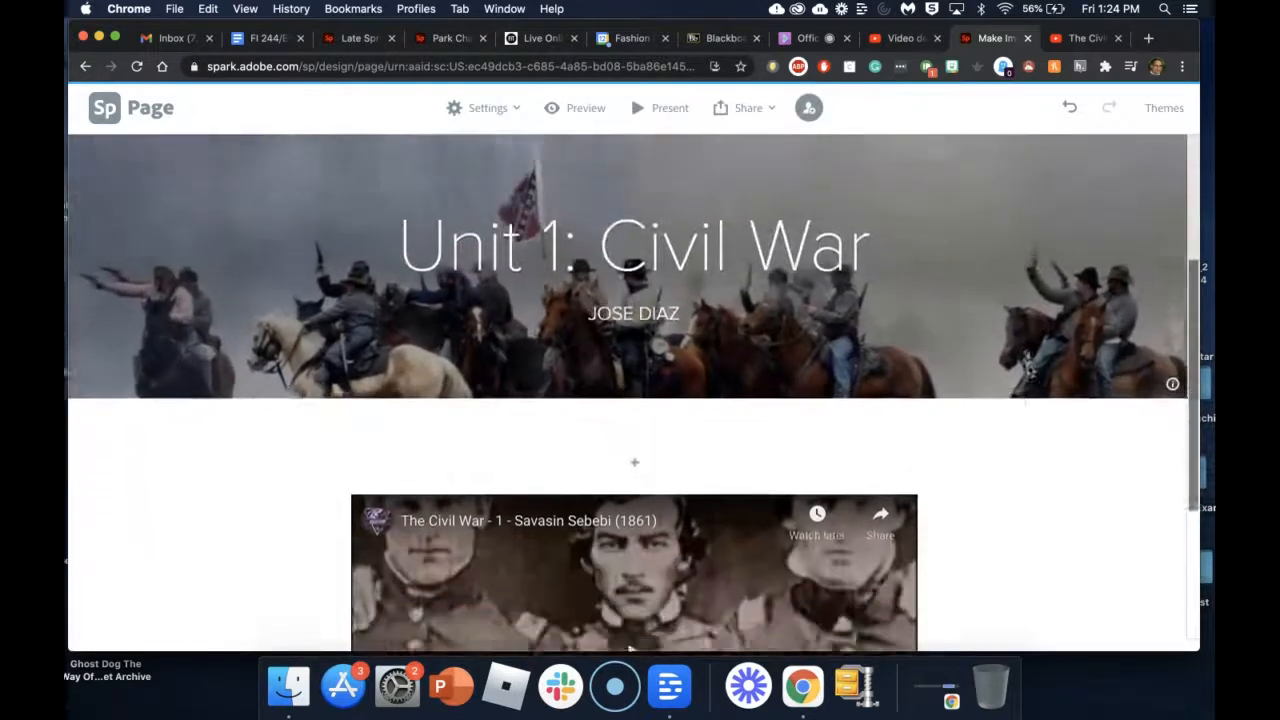
pyautogui.scroll(-3, 1028, 370)
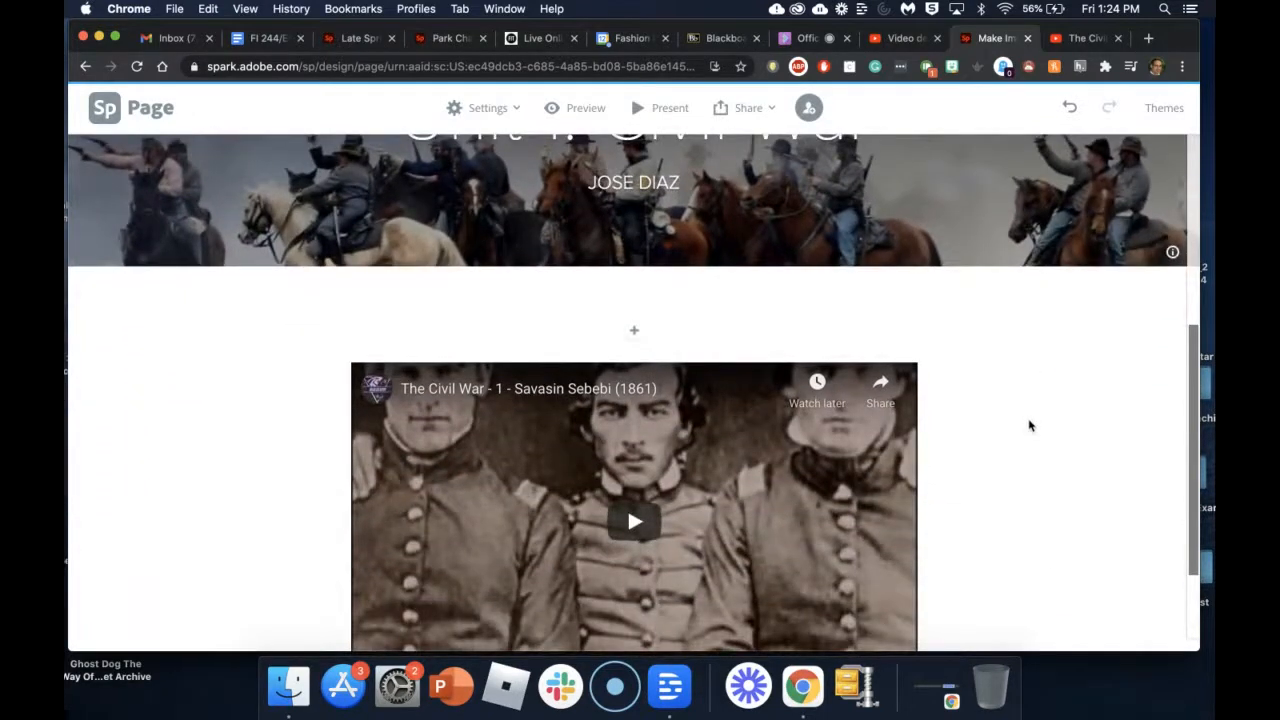
pyautogui.scroll(-3, 1033, 439)
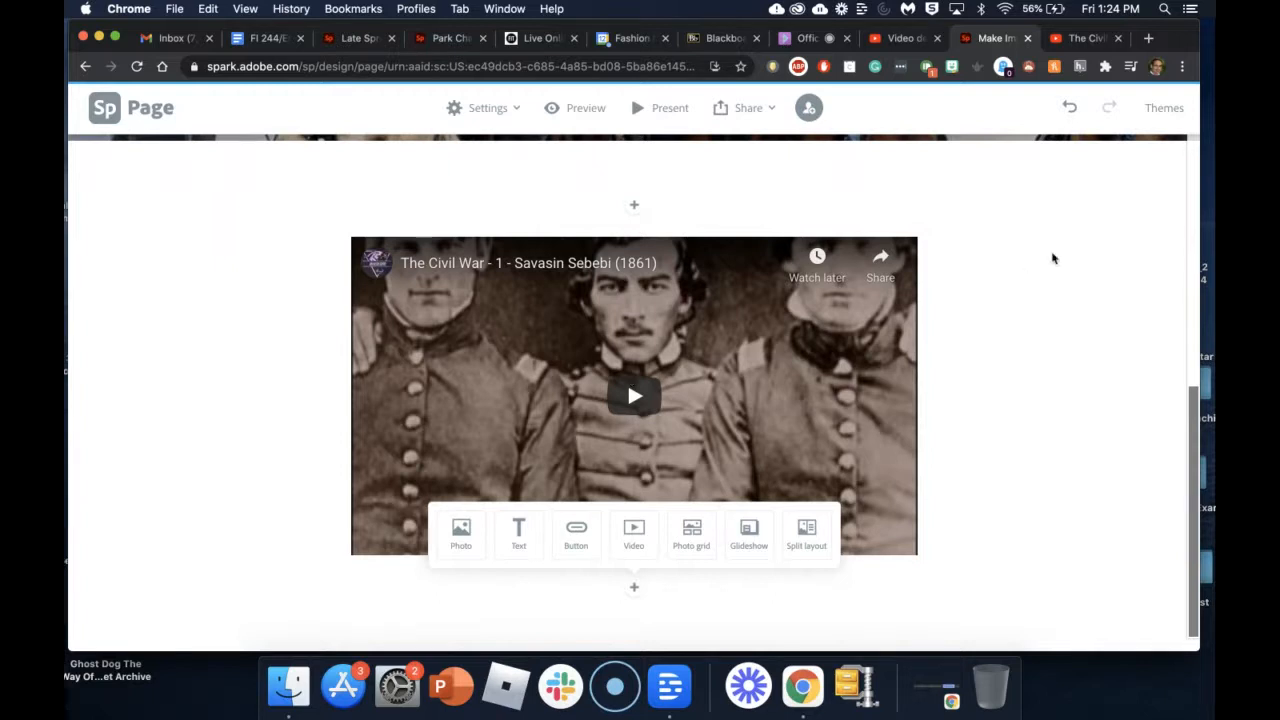
pyautogui.scroll(4, 1060, 297)
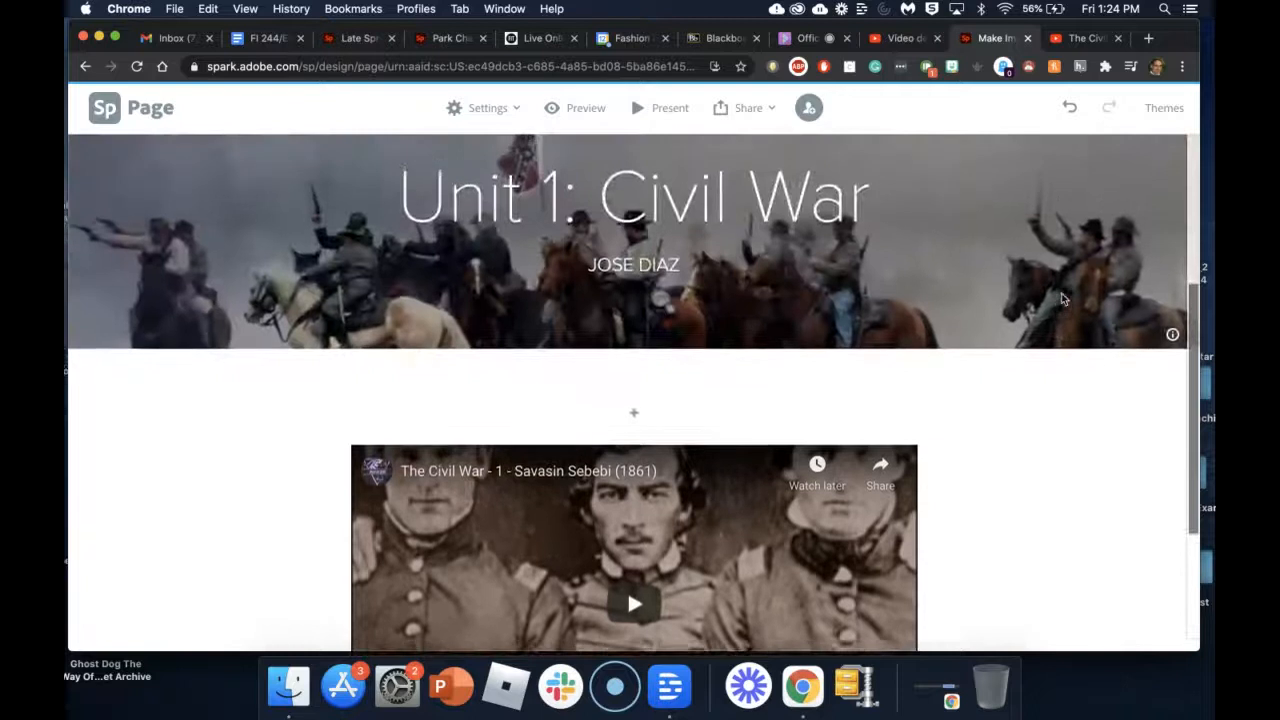
pyautogui.scroll(4, 1063, 299)
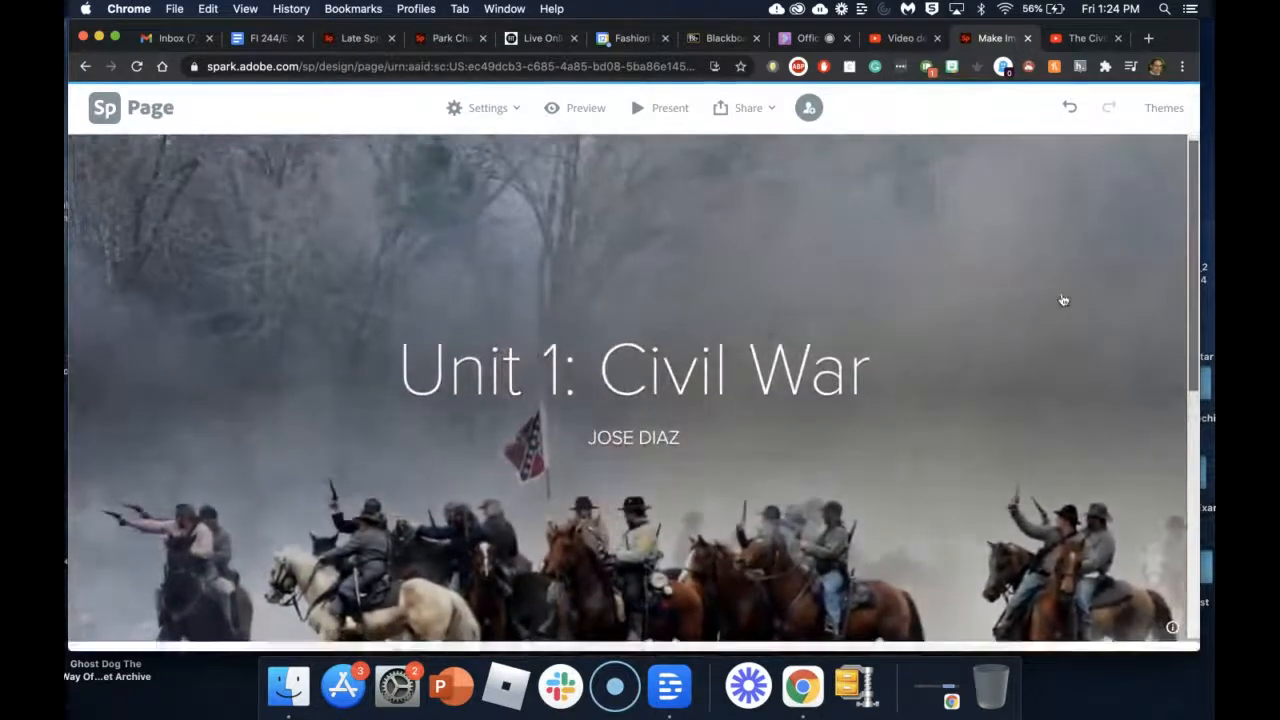
pyautogui.scroll(-5, 1063, 300)
pyautogui.scroll(5, 1063, 300)
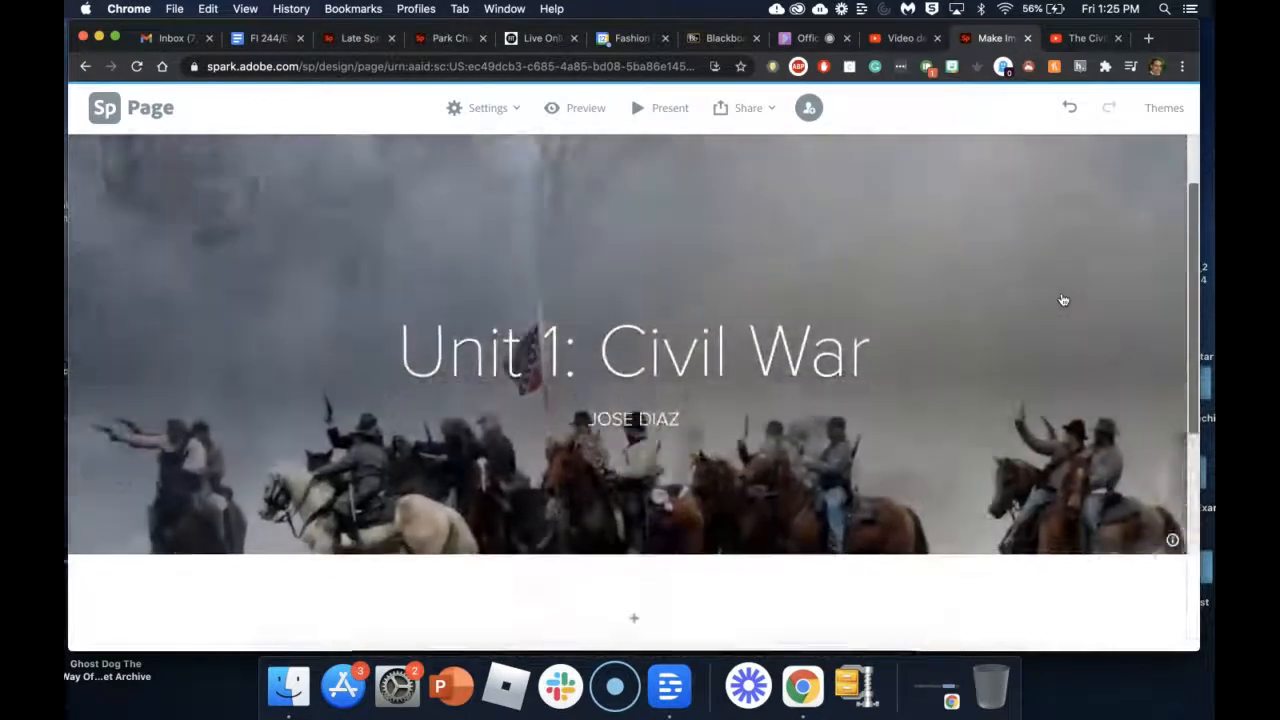
pyautogui.scroll(2, 1063, 300)
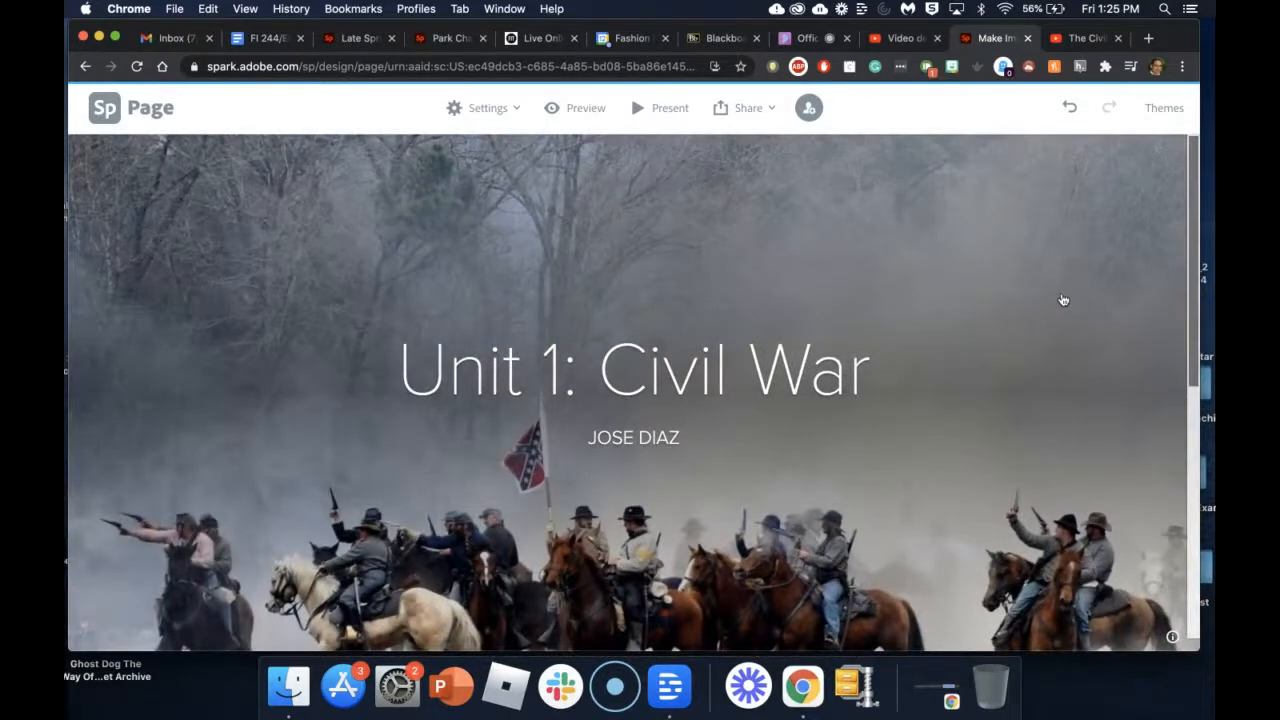
pyautogui.scroll(-5, 1063, 300)
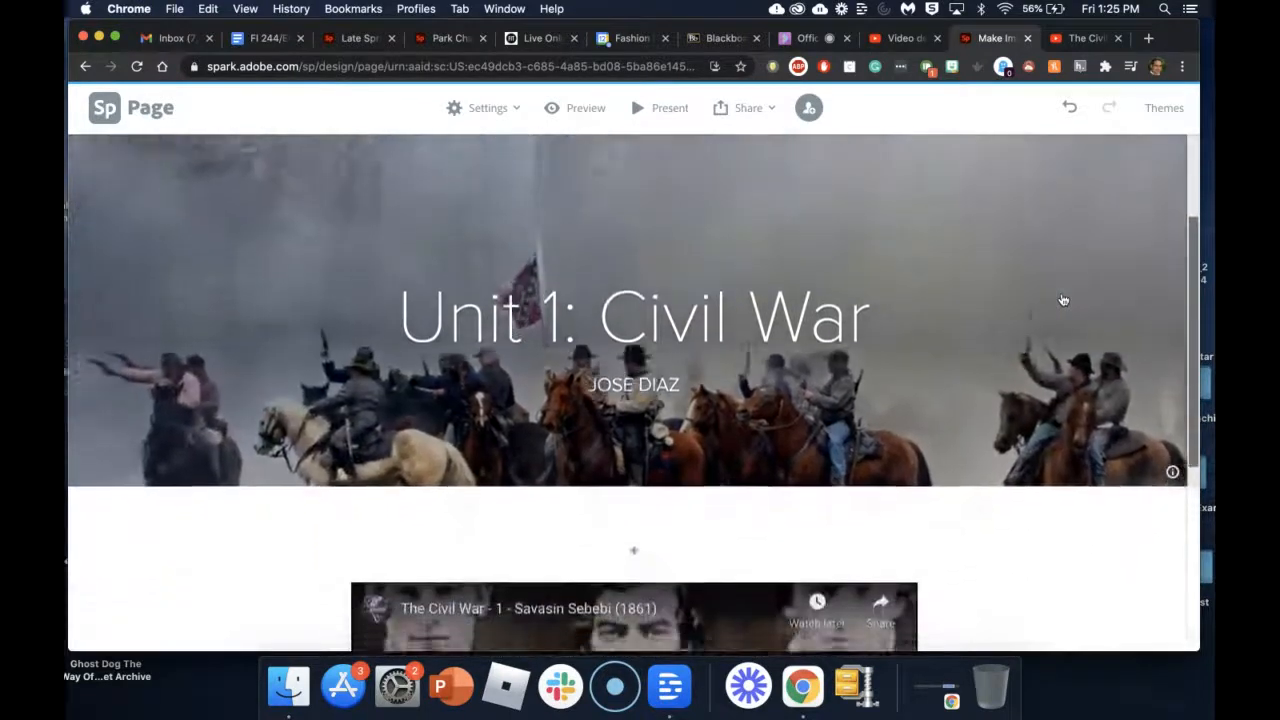
pyautogui.scroll(-2, 1063, 300)
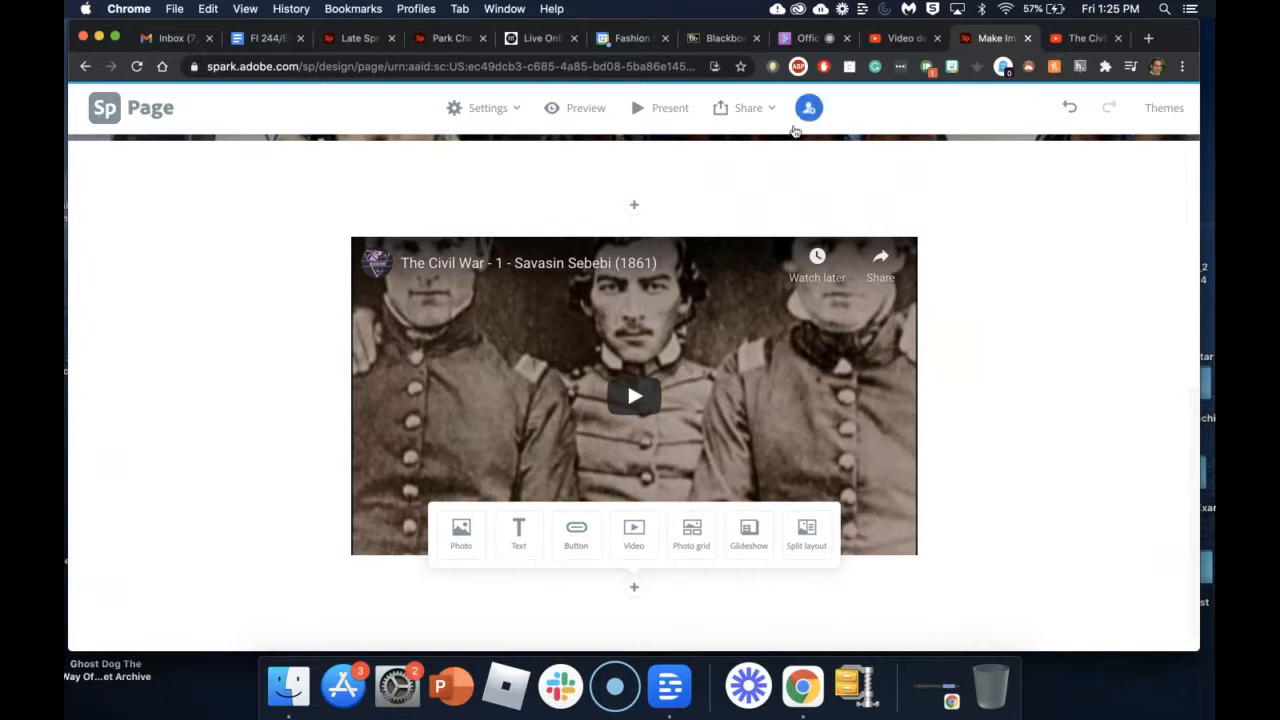
# Switch to the Blackboard course and open the "Written Assign Due date" forum in its discussion board.
pyautogui.click(718, 38)
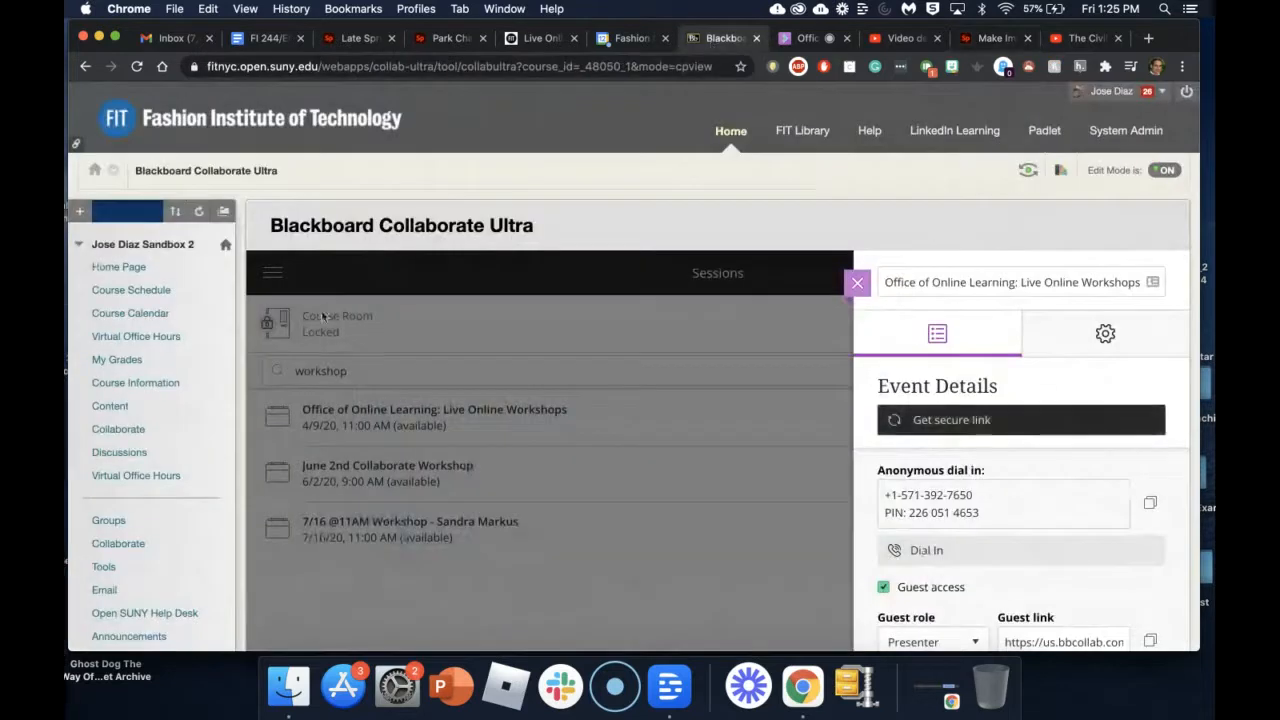
pyautogui.click(110, 406)
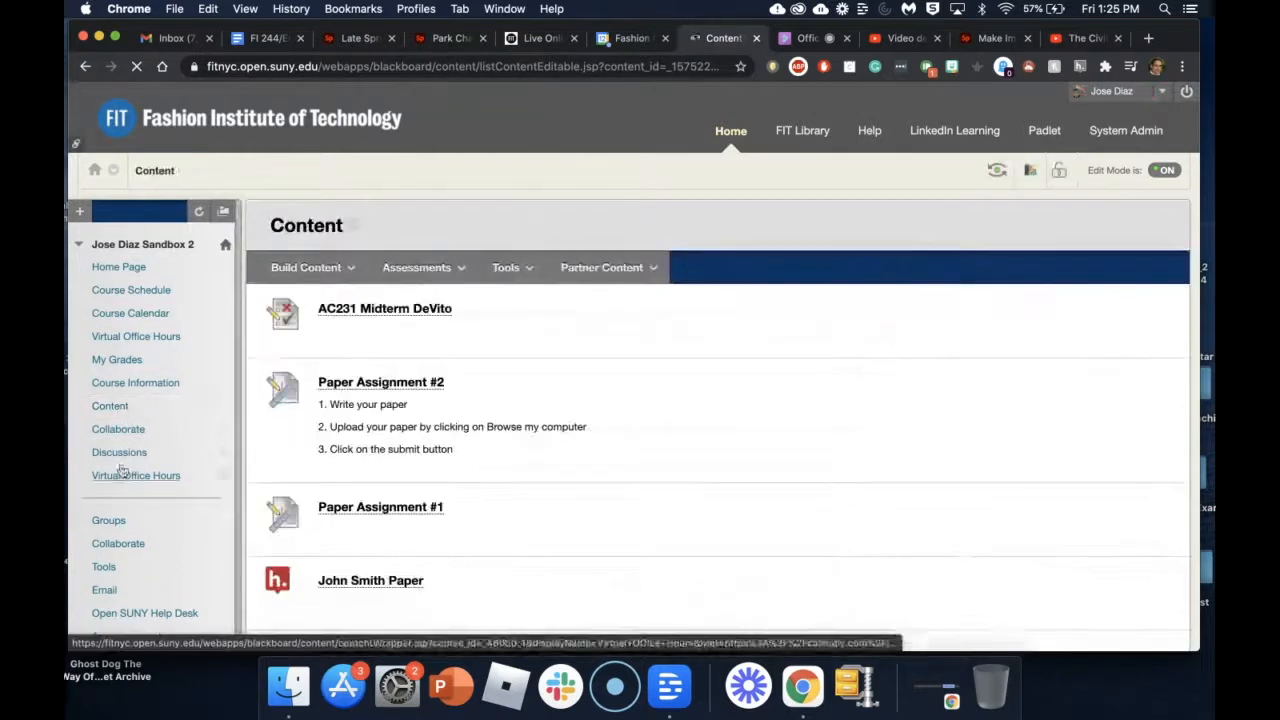
pyautogui.click(118, 455)
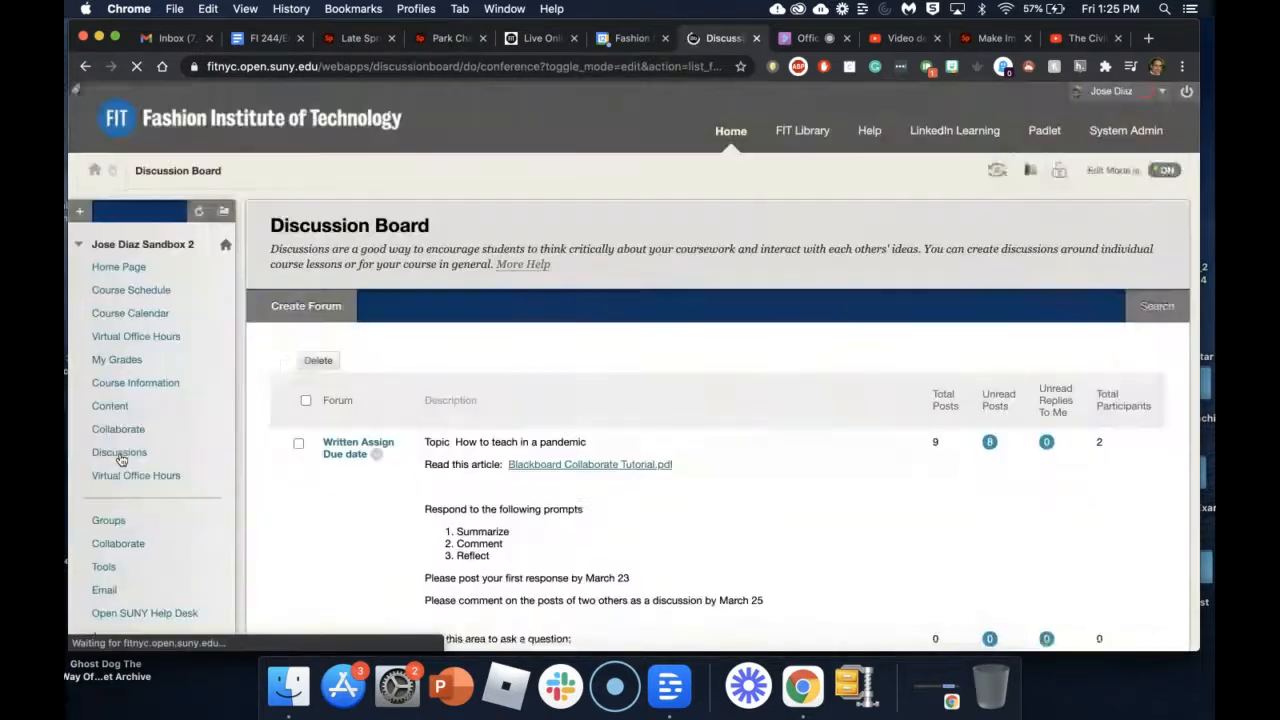
pyautogui.scroll(-4, 443, 523)
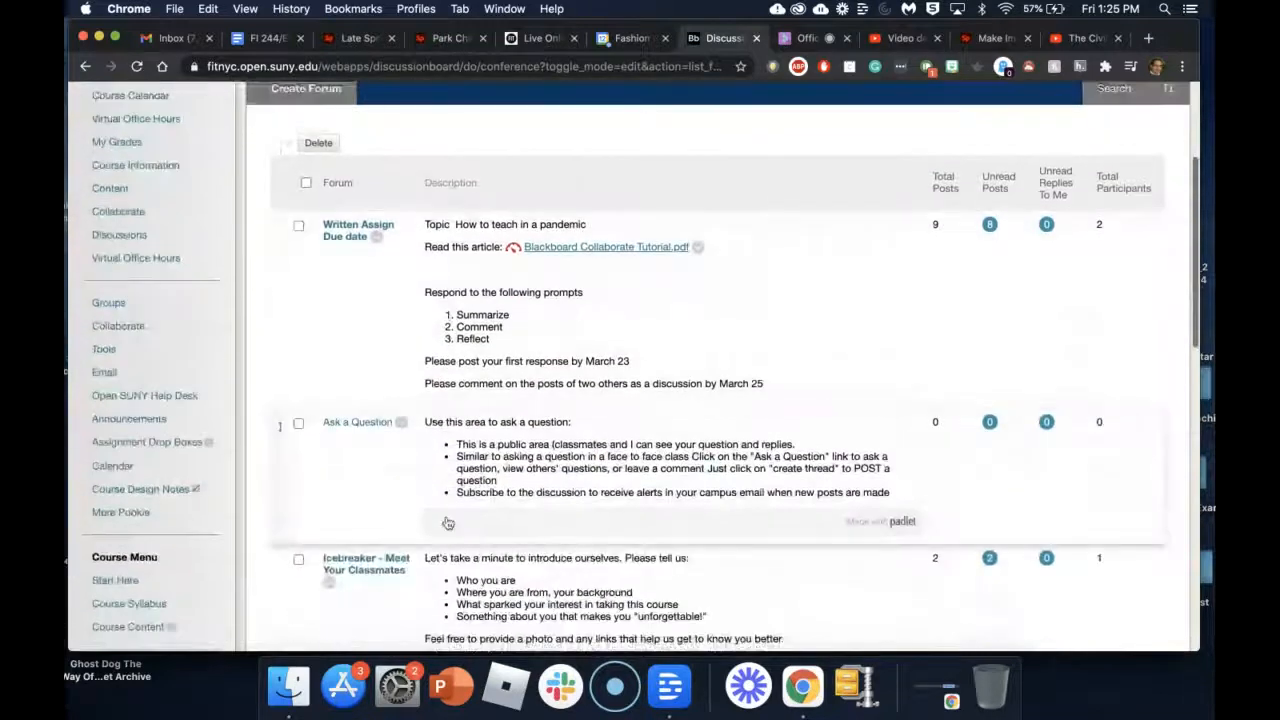
pyautogui.scroll(4, 387, 370)
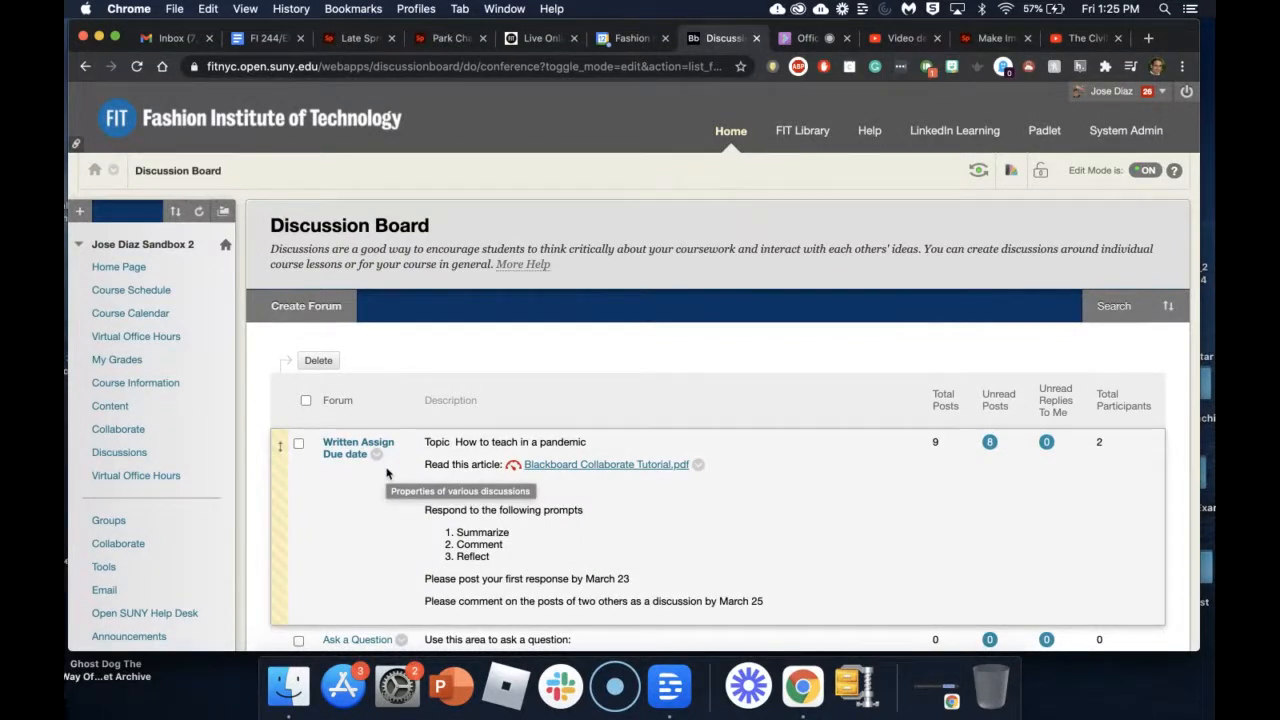
pyautogui.click(342, 450)
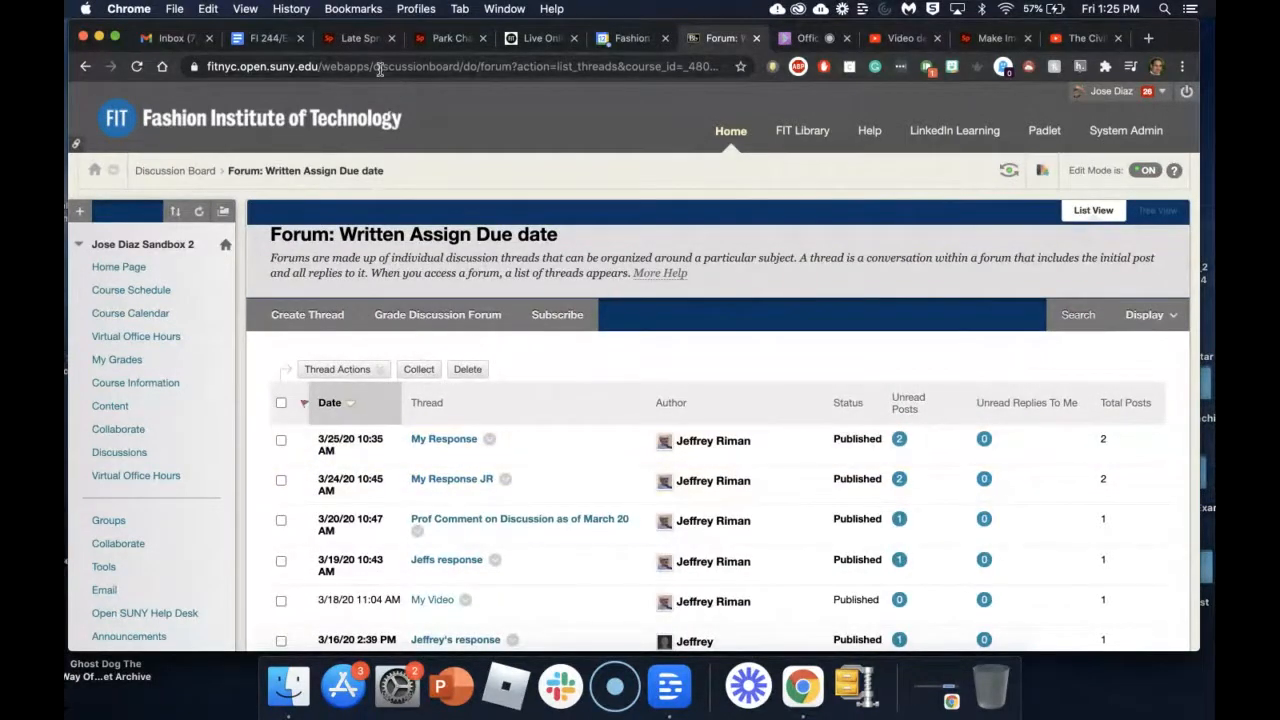
# Copy the web address of the open discussion forum.
pyautogui.click(330, 68)
pyautogui.rightClick(361, 70)
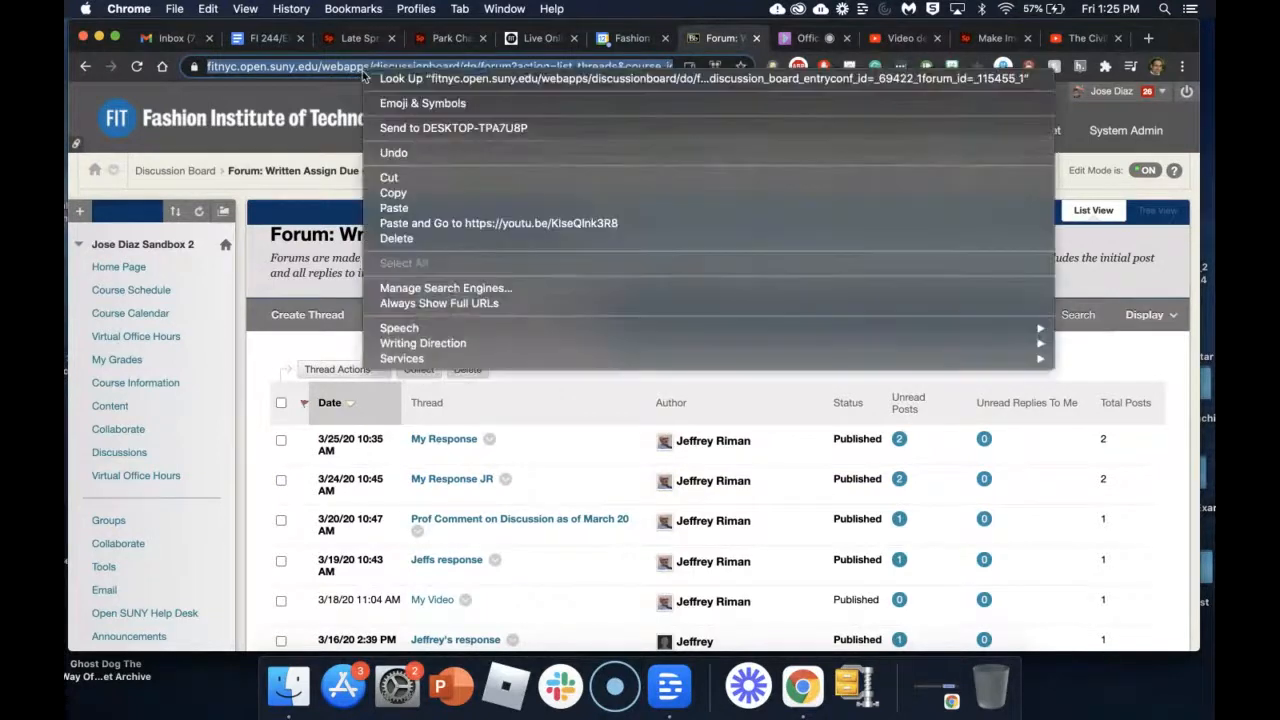
pyautogui.click(397, 194)
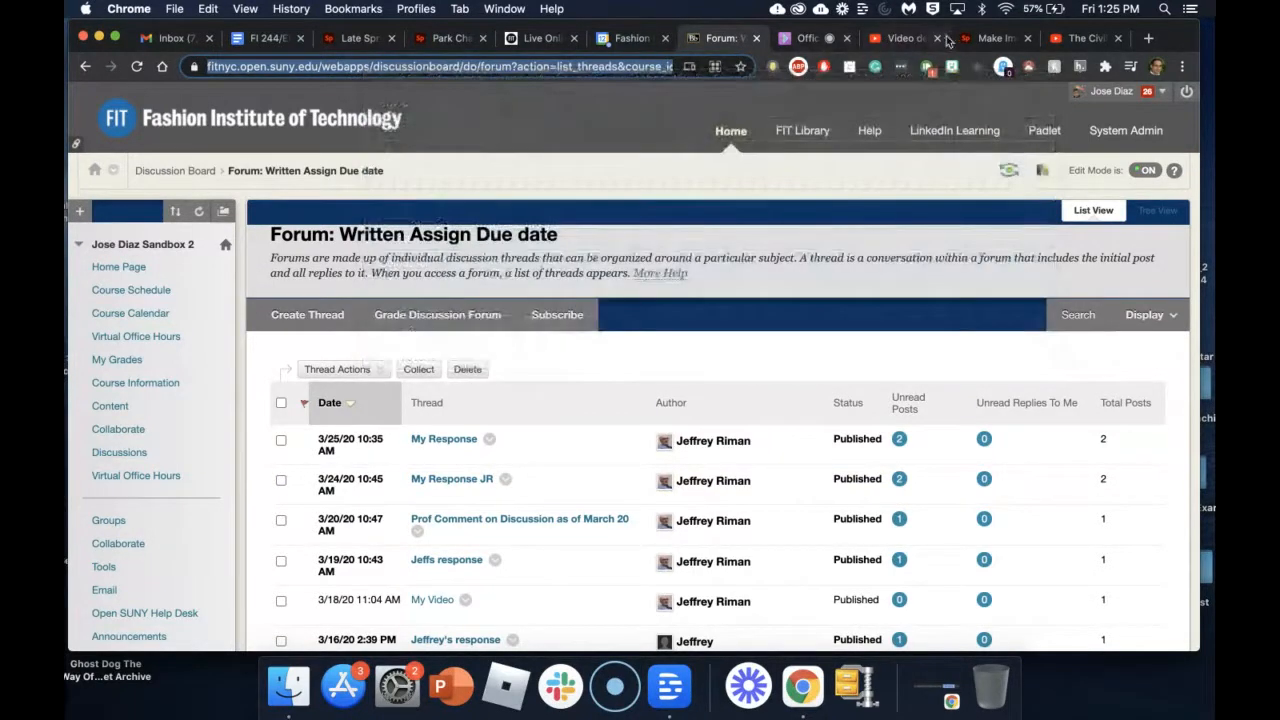
# Back on the Adobe Spark page, add a centered "Unit 1 Discussion" button below the video, linked to the copied forum address.
pyautogui.click(993, 38)
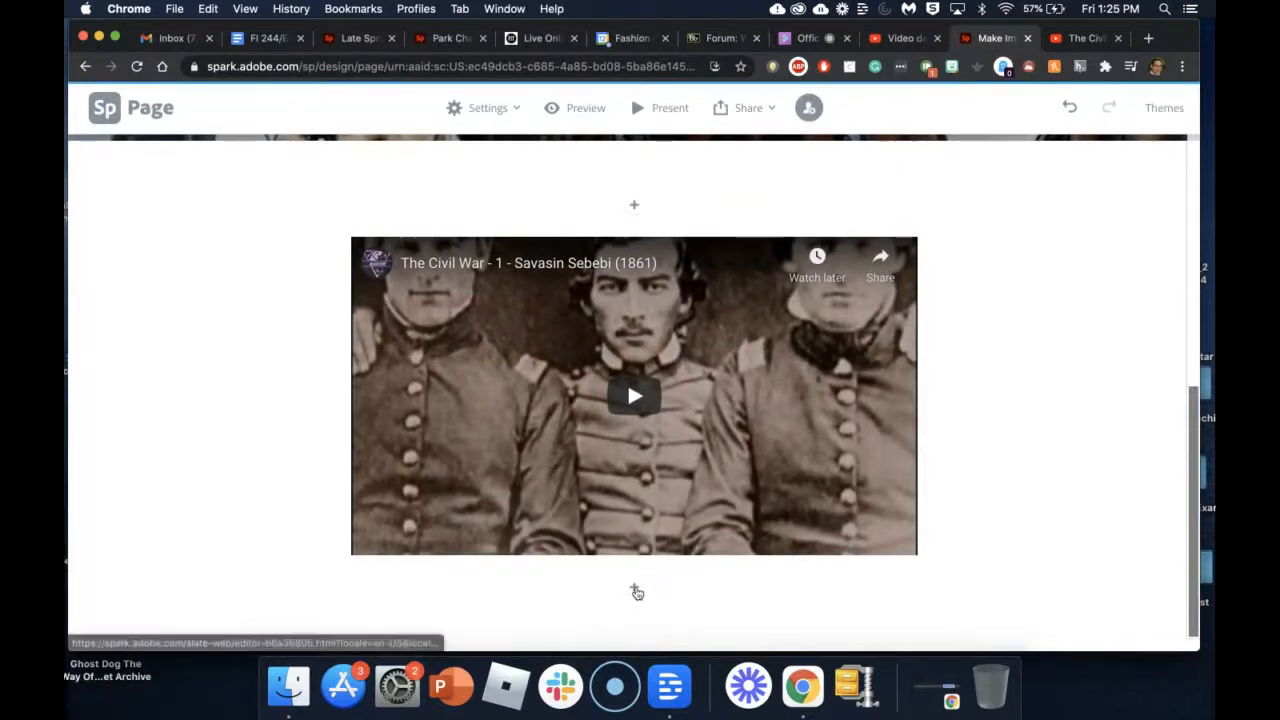
pyautogui.click(635, 590)
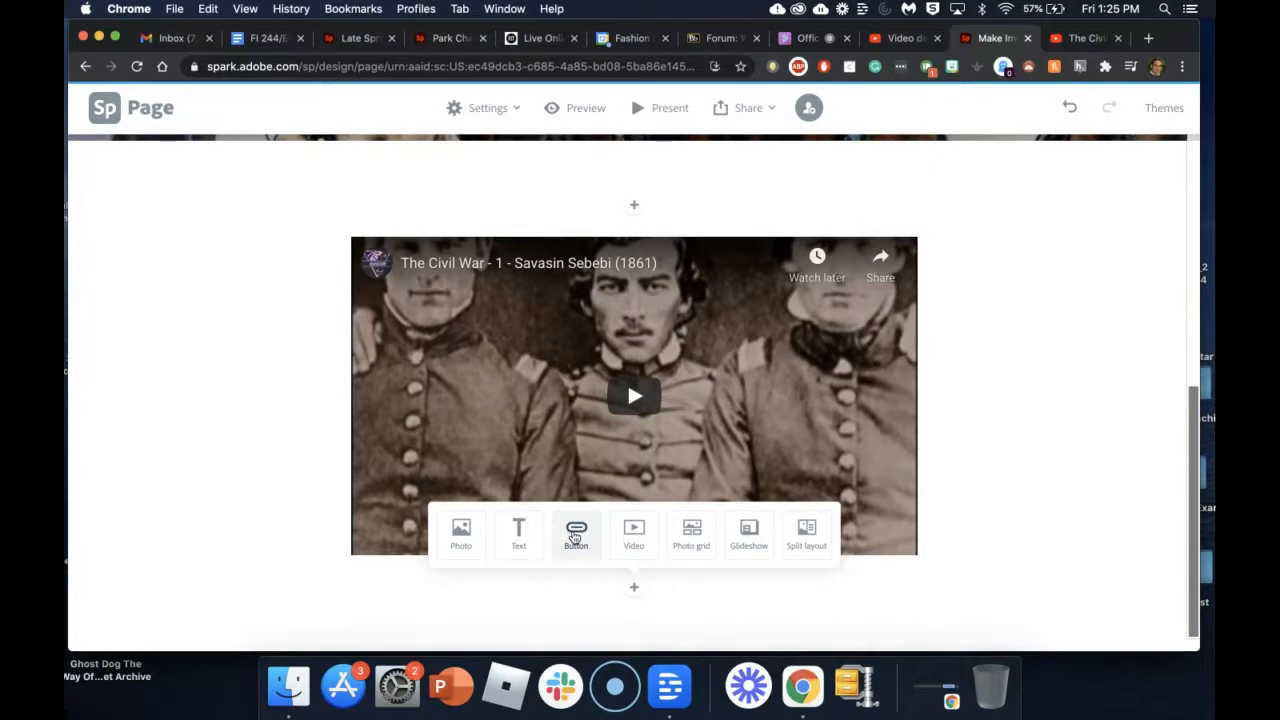
pyautogui.click(575, 537)
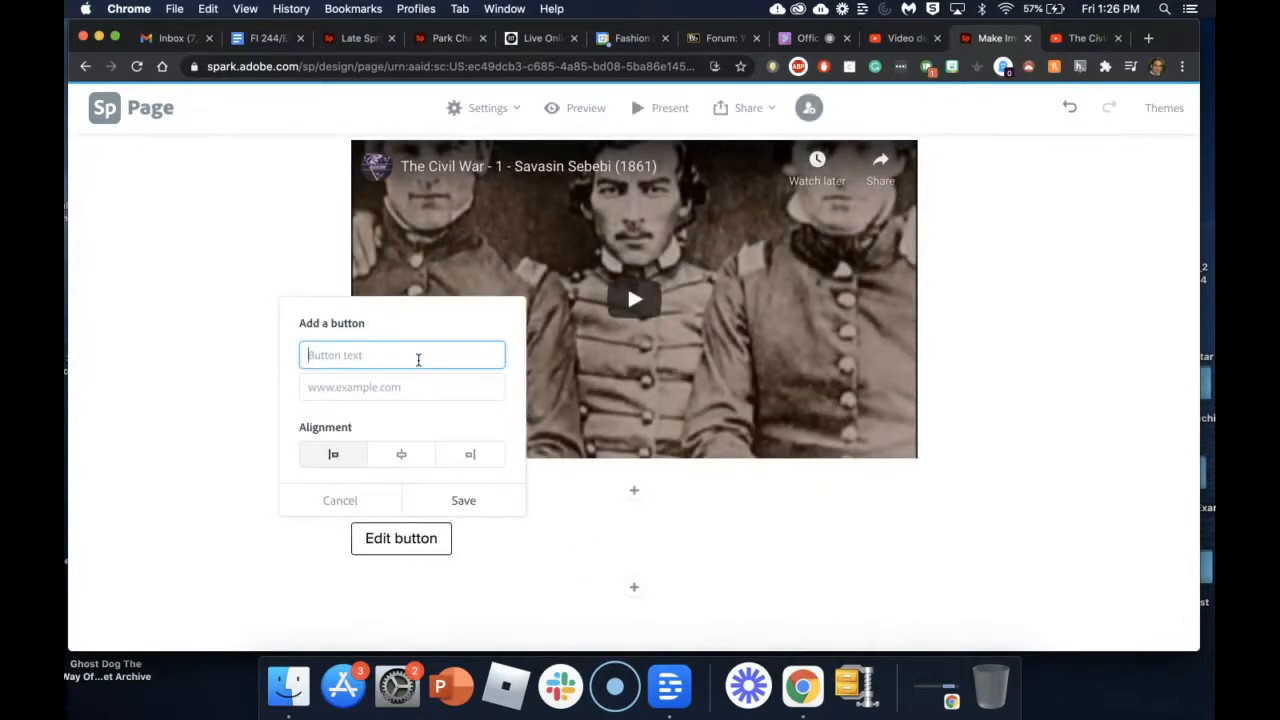
pyautogui.write('Unit 1 Discussion')
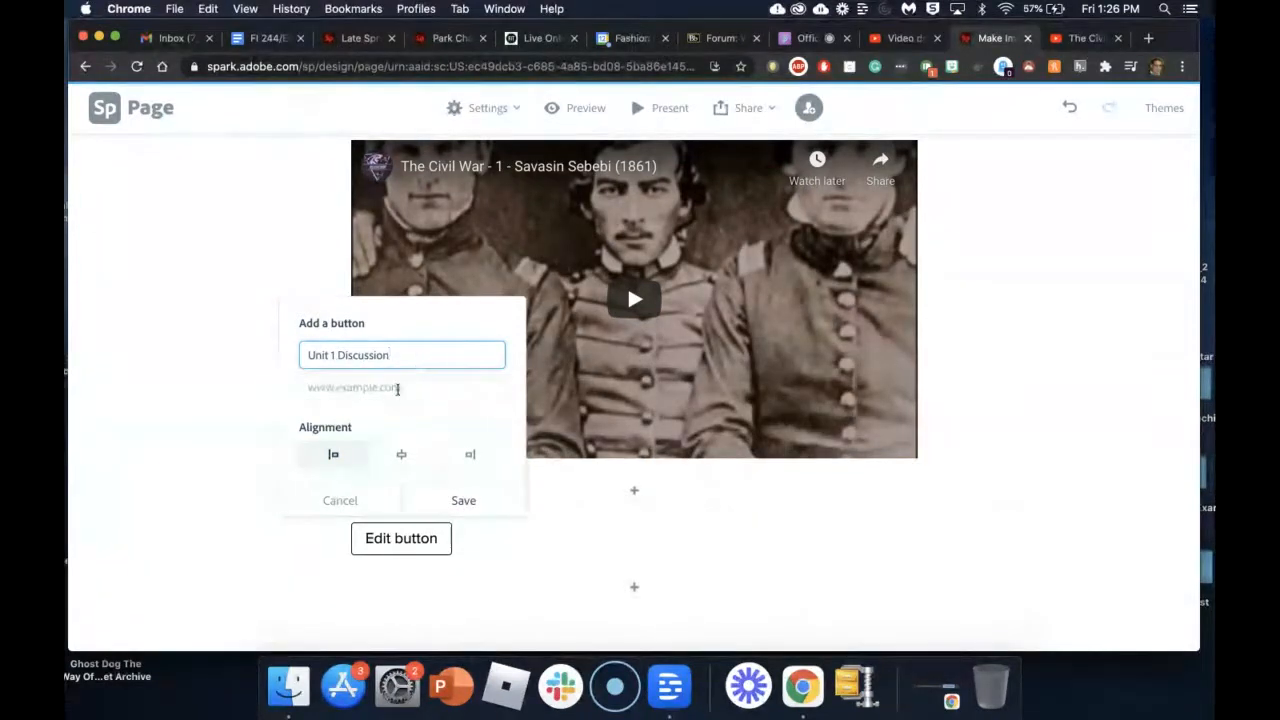
pyautogui.click(397, 389)
pyautogui.press('super+v')
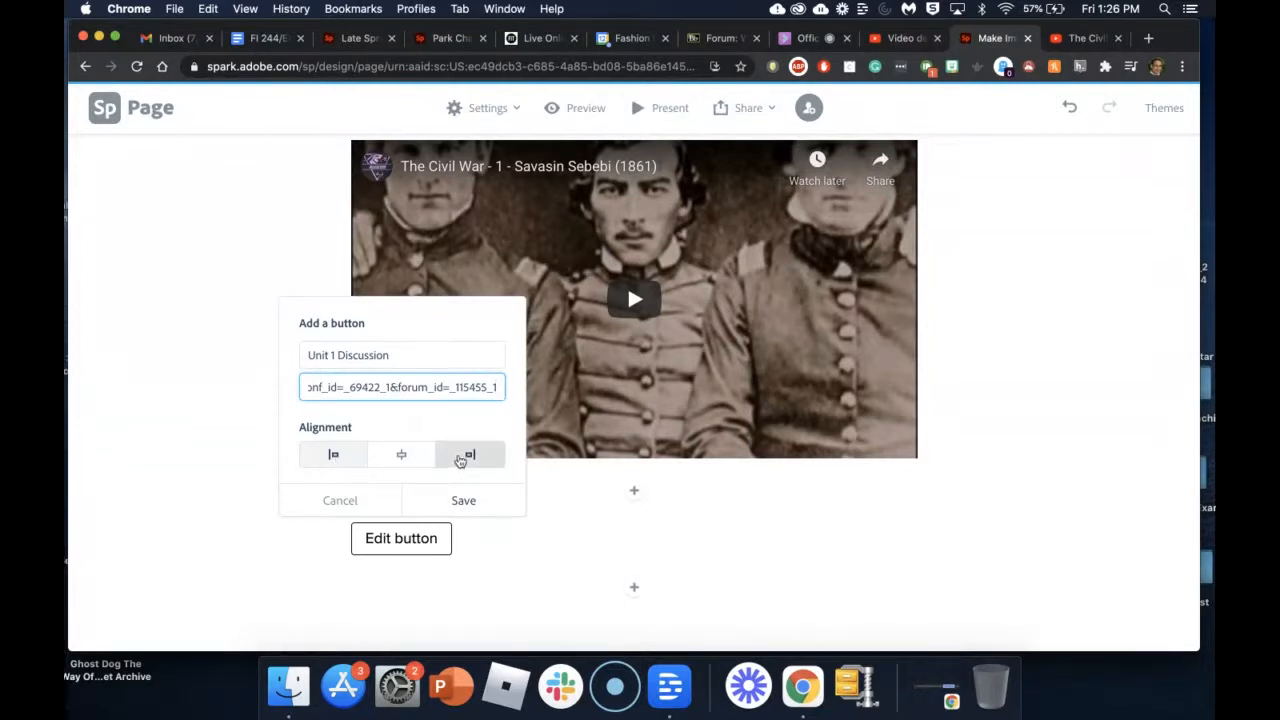
pyautogui.click(406, 456)
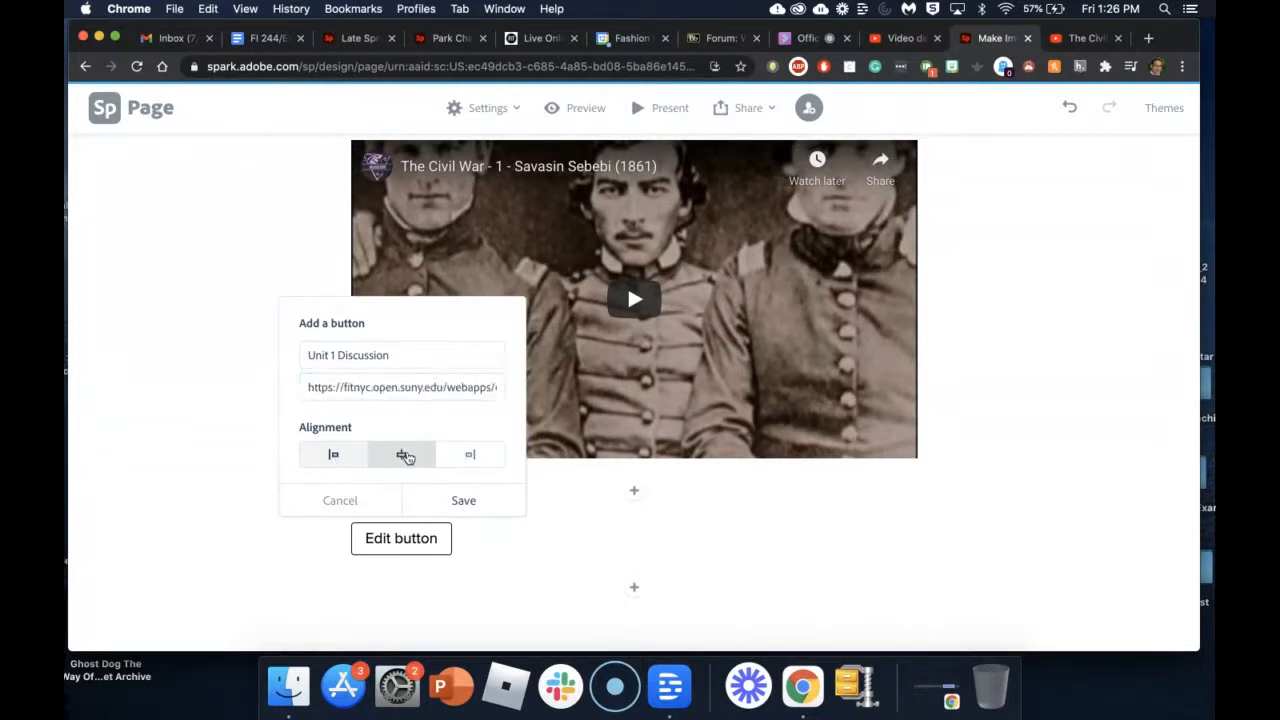
pyautogui.click(463, 501)
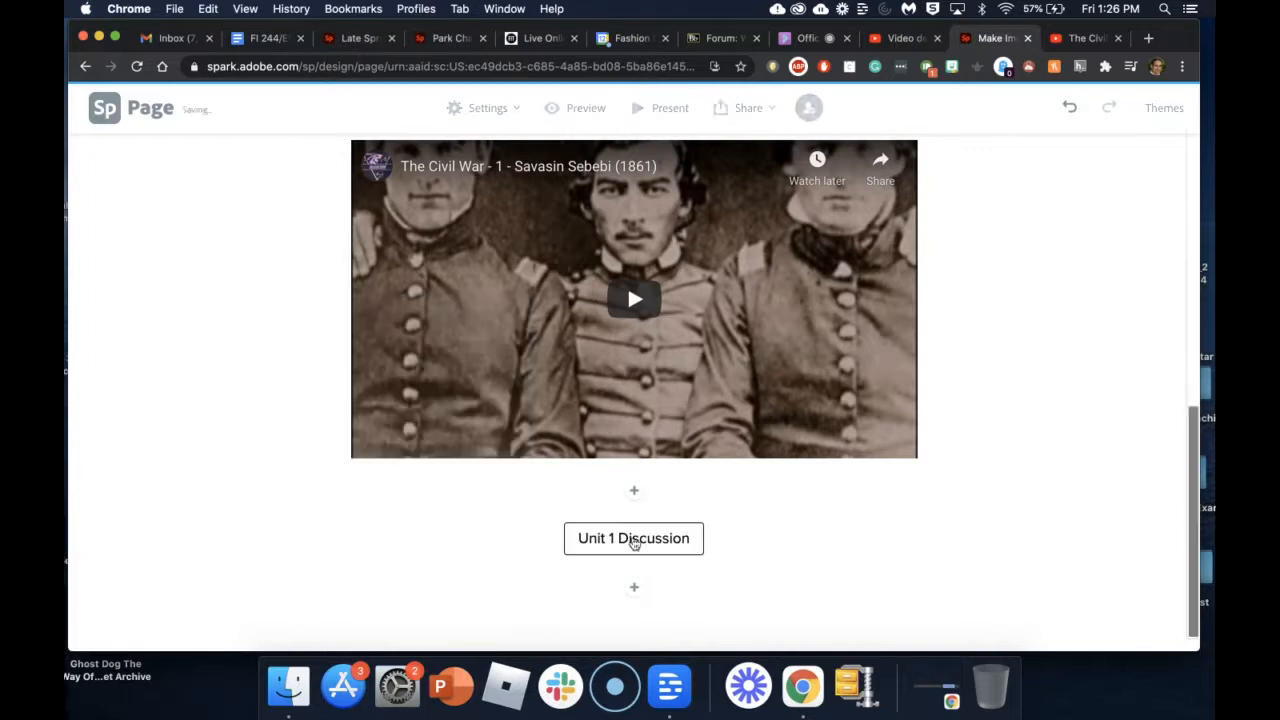
pyautogui.press('super+z')
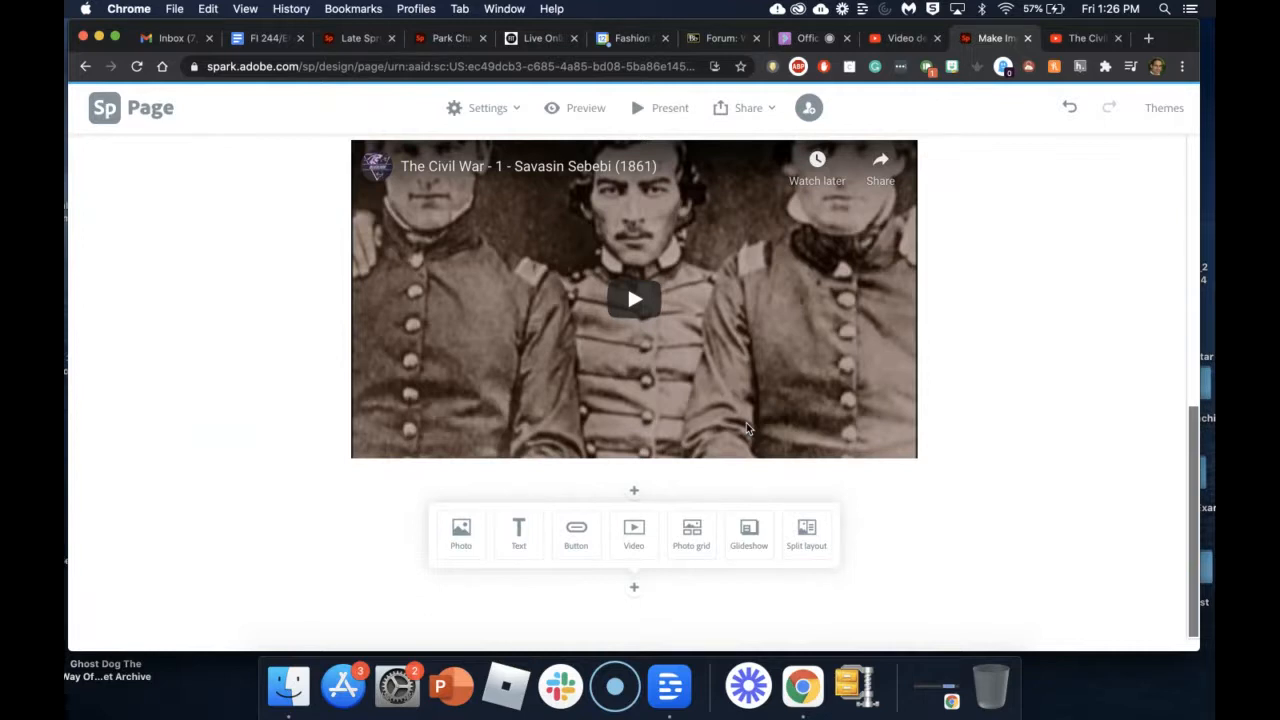
pyautogui.scroll(1, 961, 526)
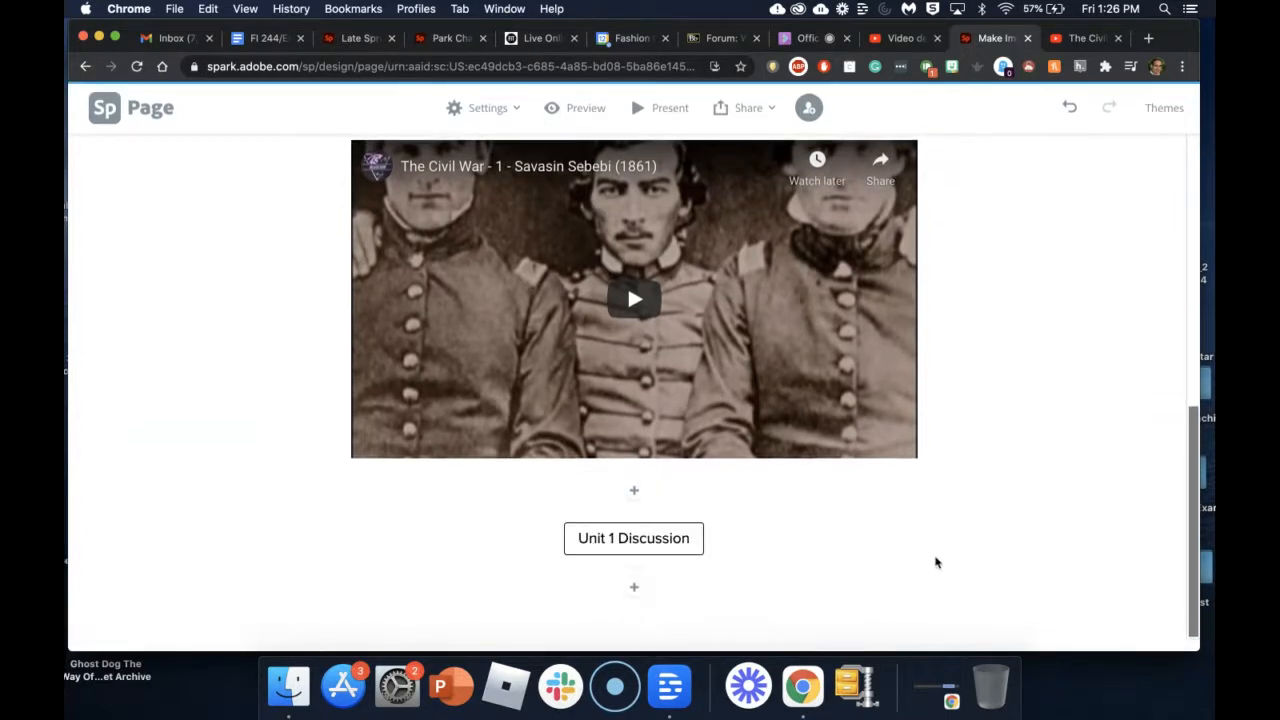
pyautogui.scroll(4, 786, 360)
pyautogui.scroll(5, 786, 360)
pyautogui.scroll(-6, 743, 363)
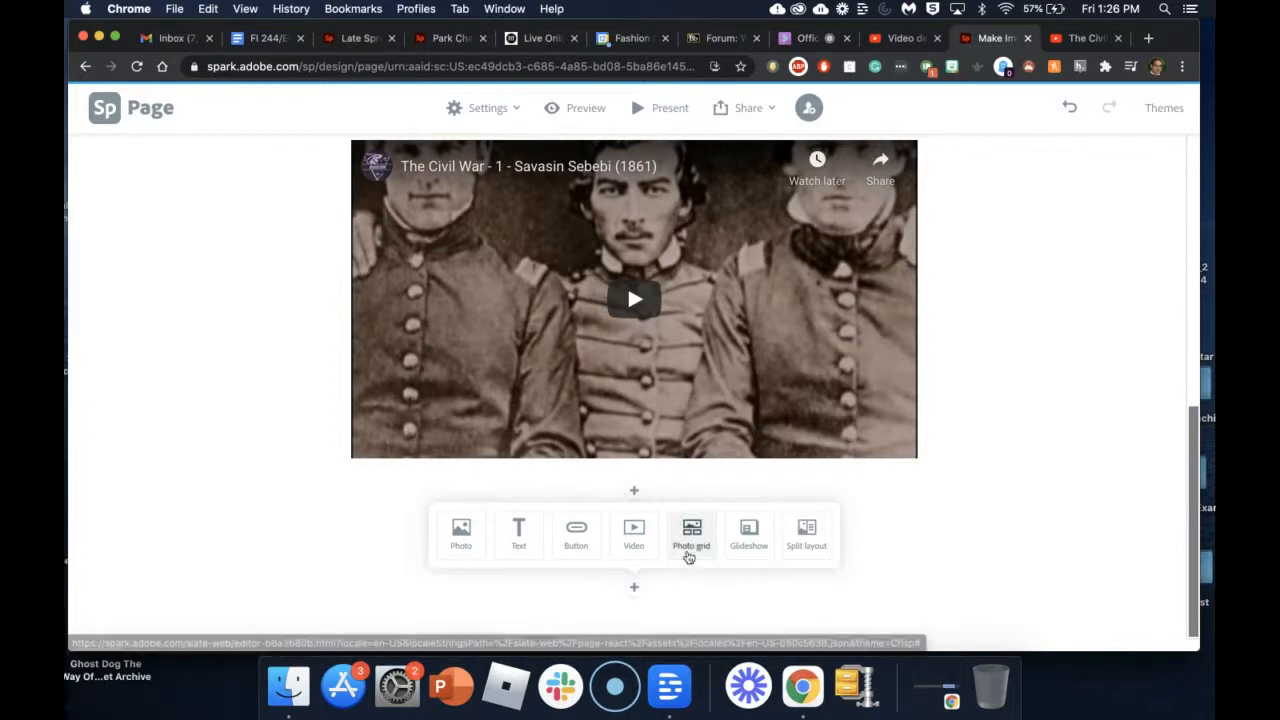
# Insert a photo grid below the button with free "civil war" photos: flag-backed cannon, riflemen in smoke, battlefield crowd, soldier statue and field cannon.
pyautogui.click(690, 545)
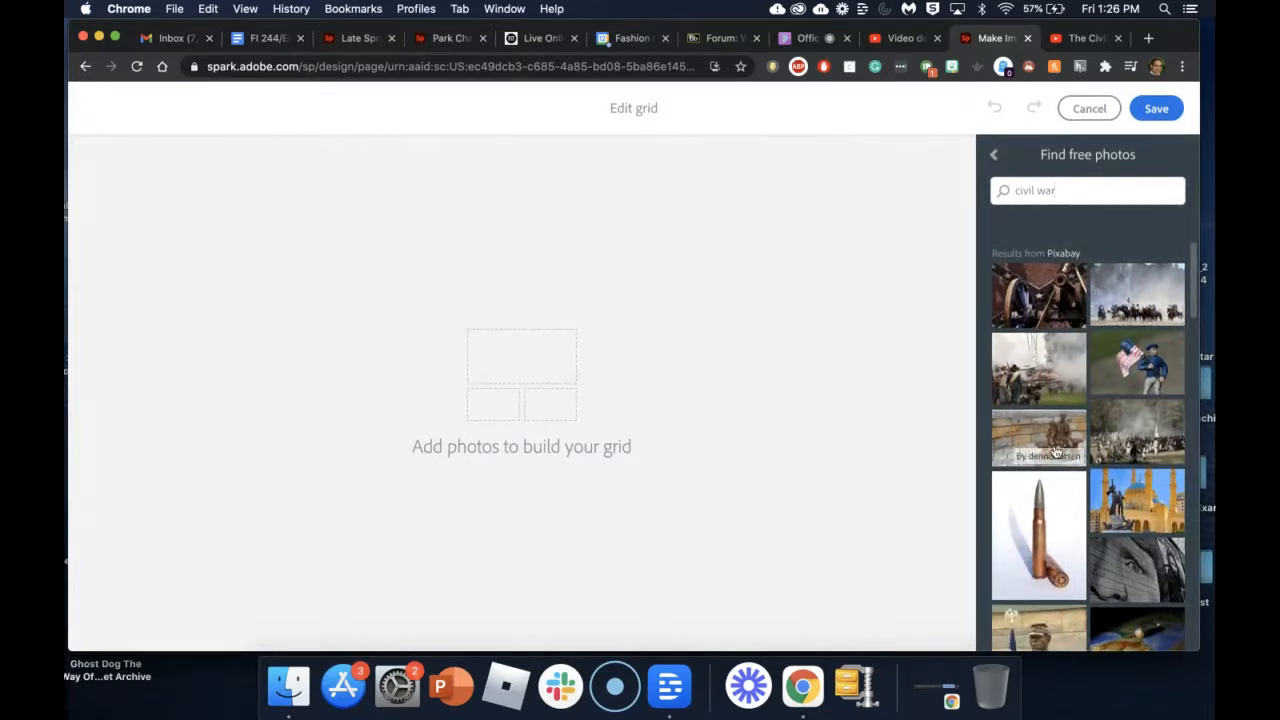
pyautogui.click(1035, 306)
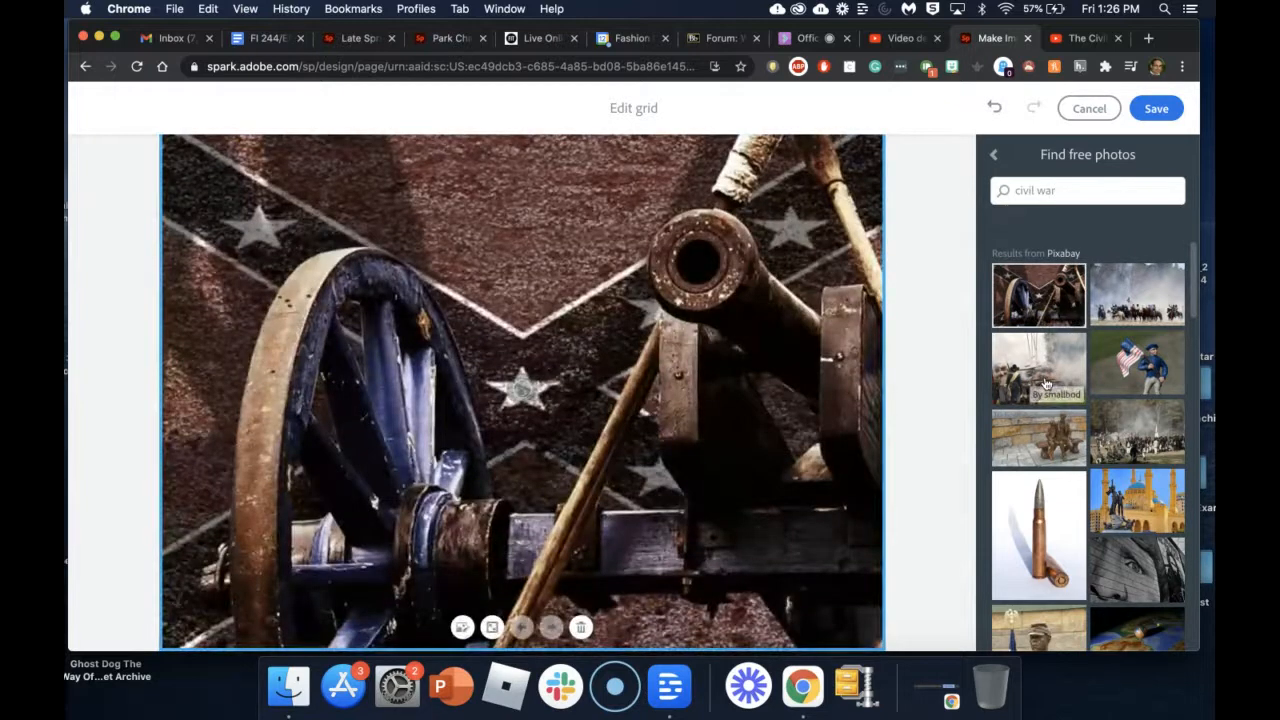
pyautogui.click(1045, 385)
pyautogui.click(1133, 450)
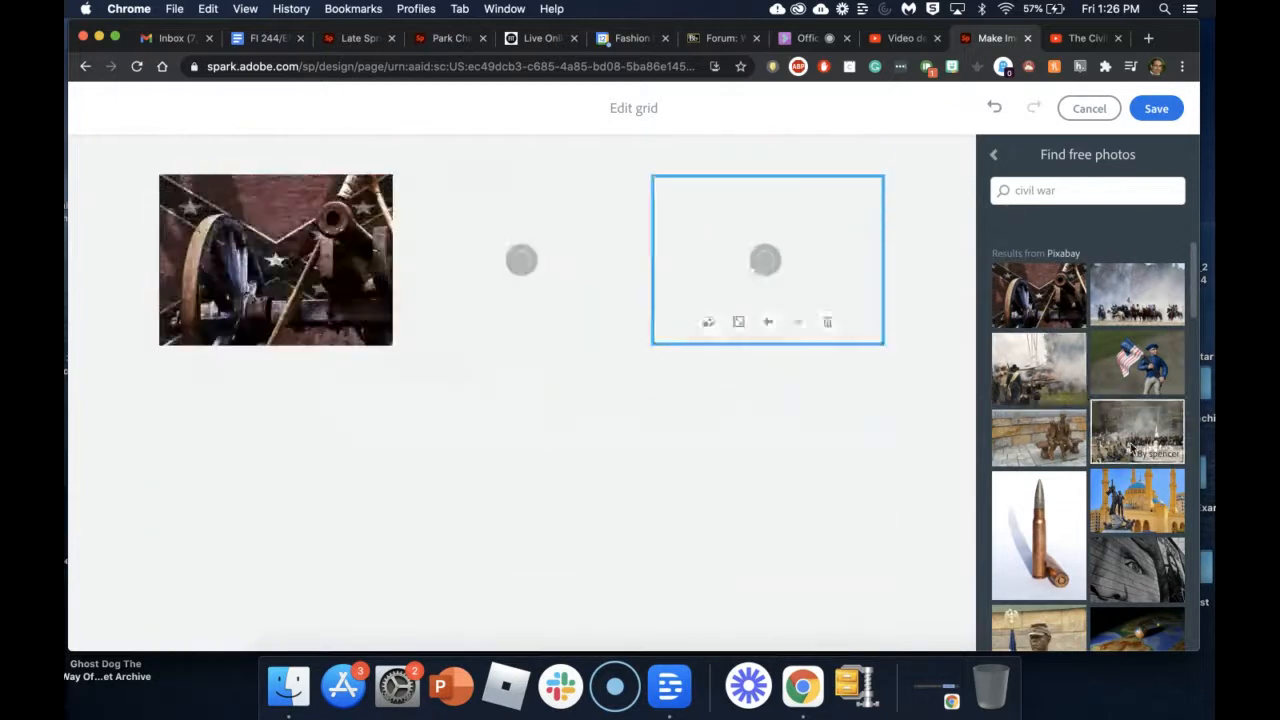
pyautogui.scroll(-5, 1040, 458)
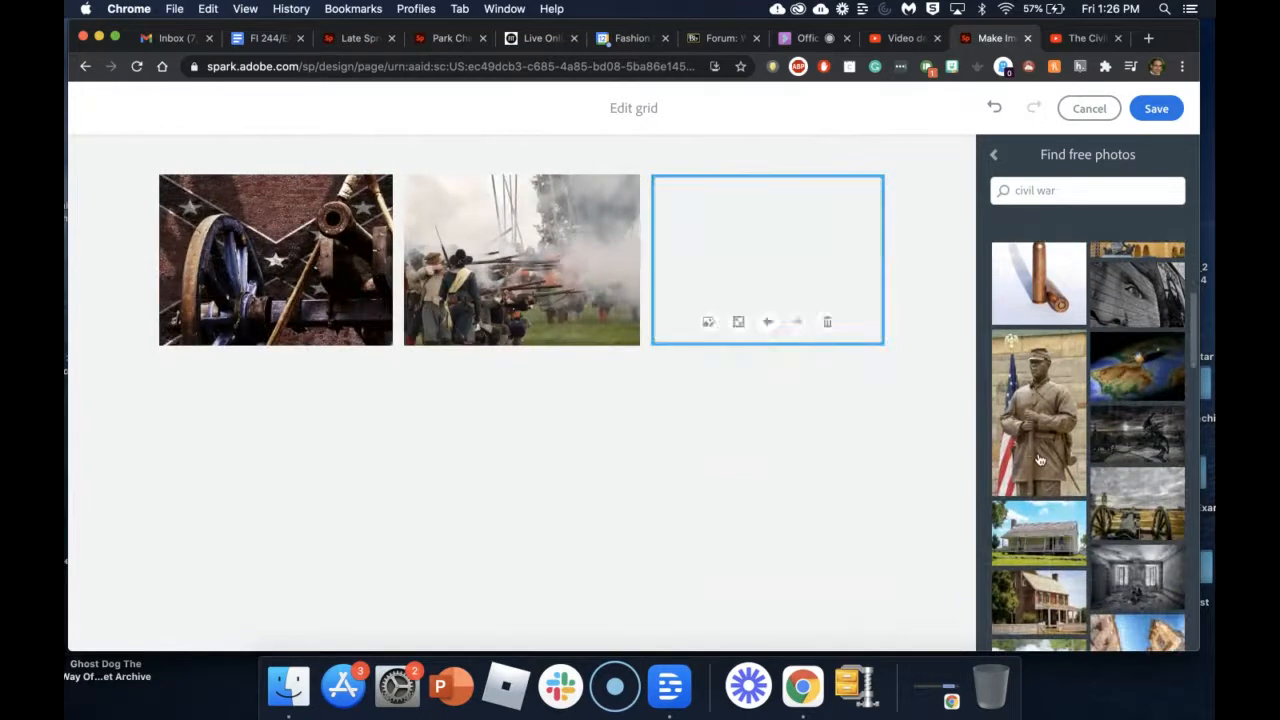
pyautogui.click(1040, 458)
pyautogui.click(1137, 505)
# Add the crossed-rifles close-up, the revolution painting and the framed soldiers' portrait to the grid, and save it.
pyautogui.scroll(-2, 1150, 520)
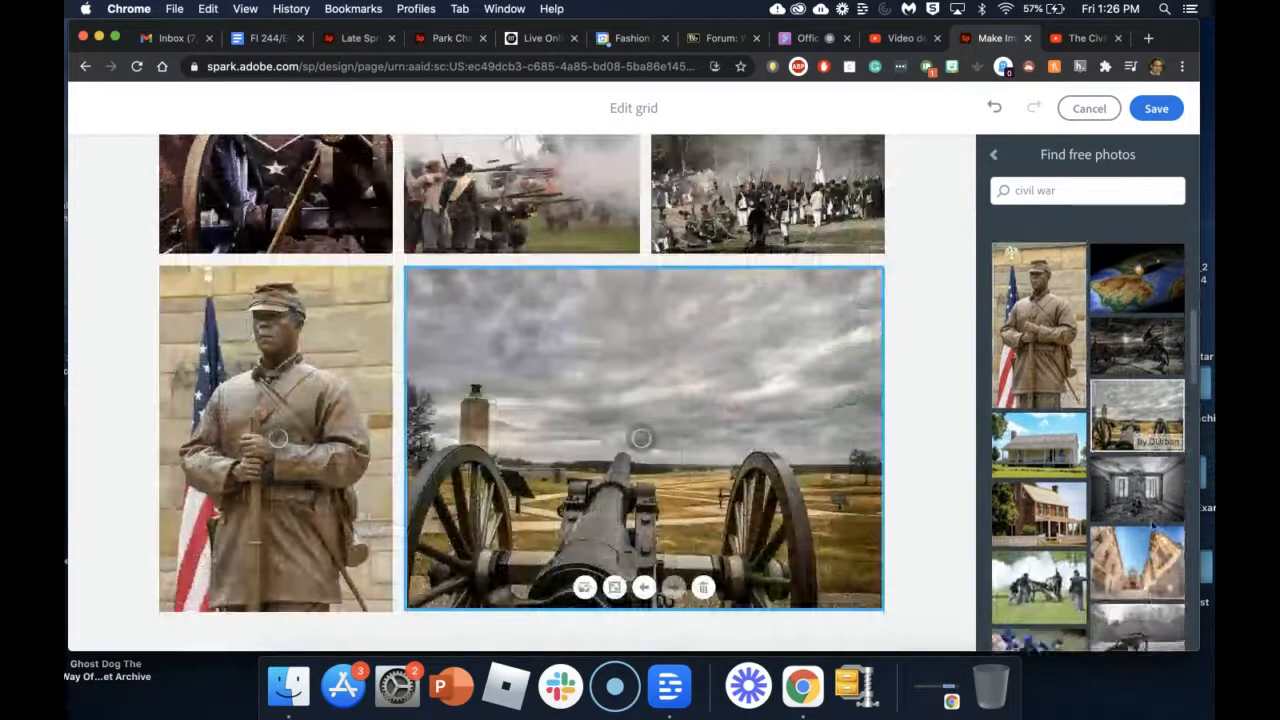
pyautogui.scroll(-5, 1152, 525)
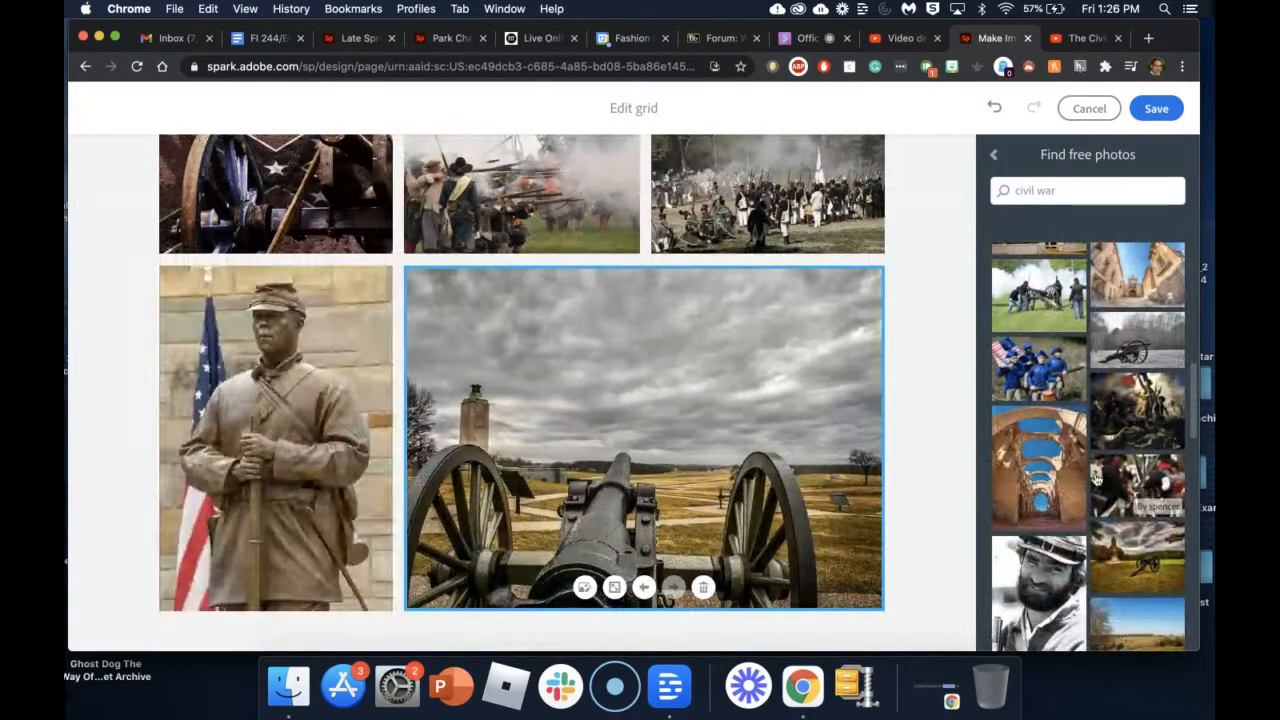
pyautogui.click(1157, 485)
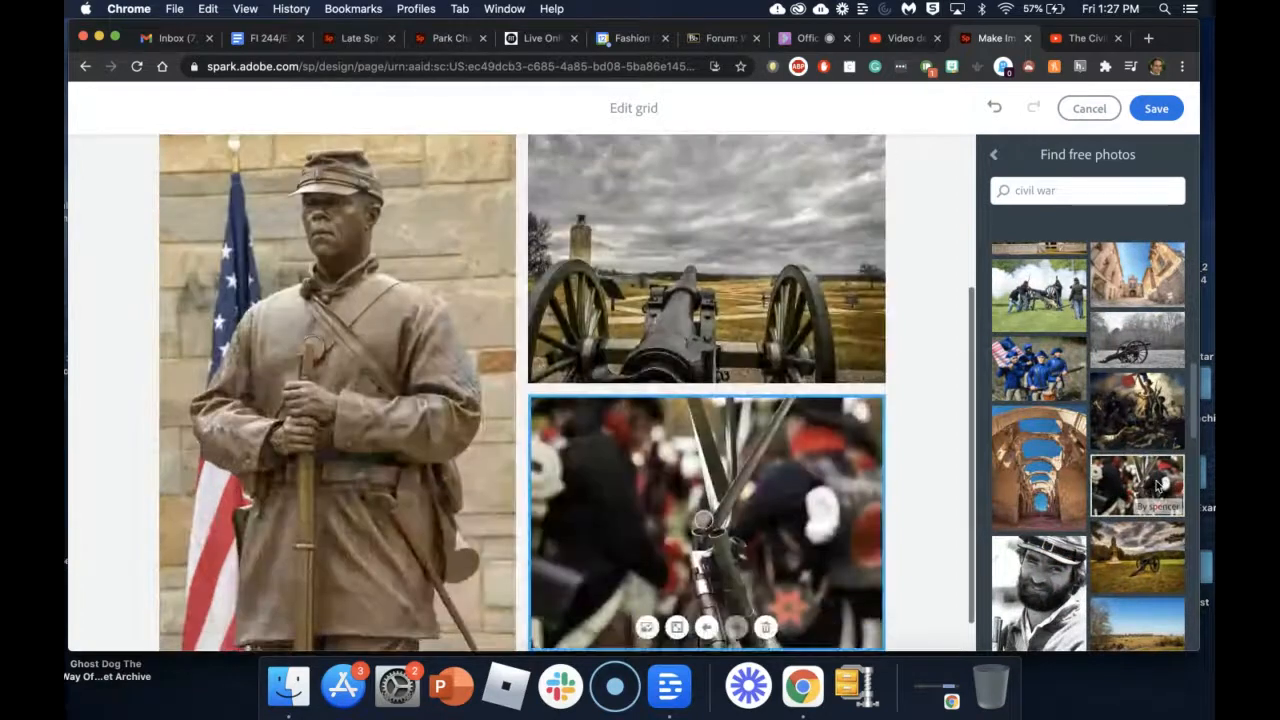
pyautogui.click(1148, 410)
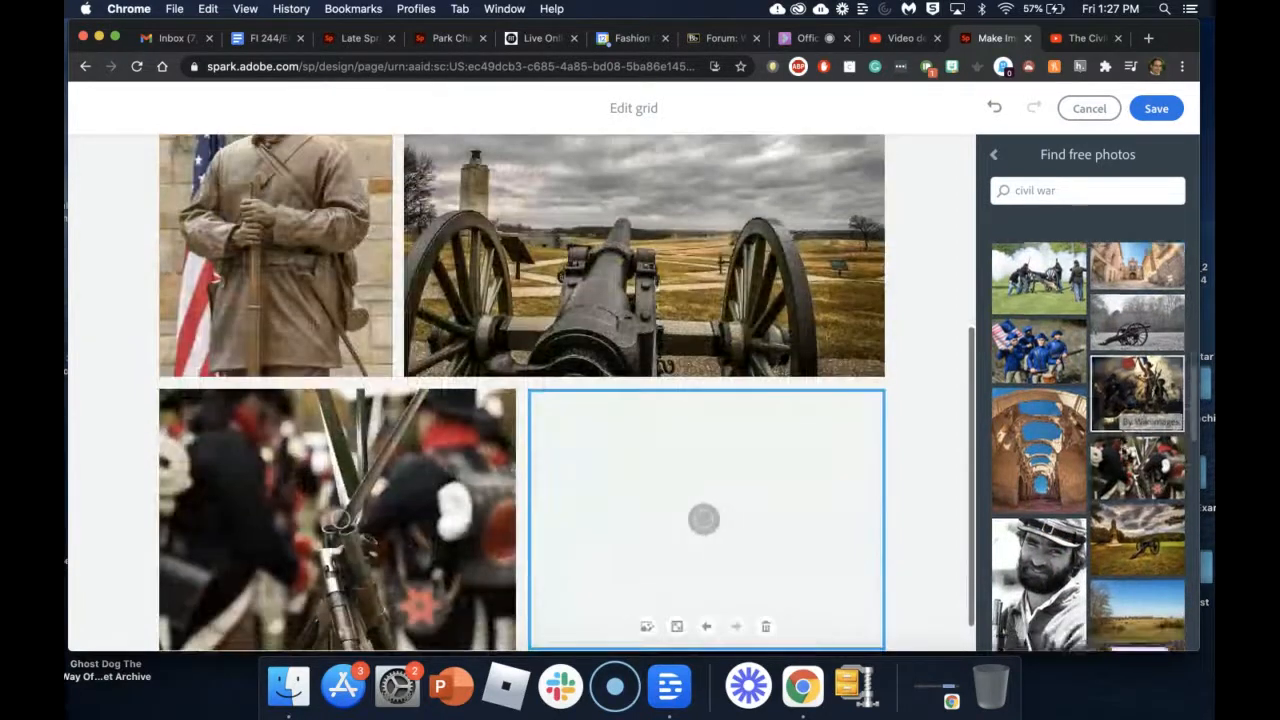
pyautogui.scroll(-6, 1122, 453)
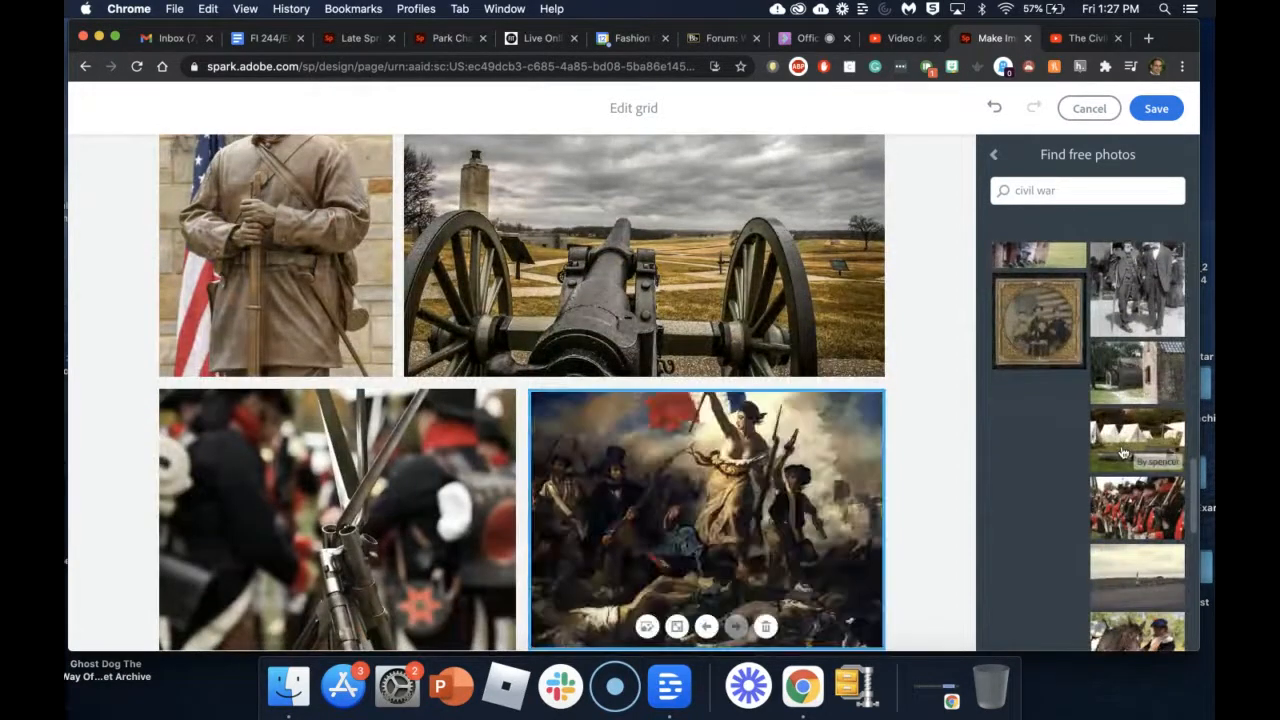
pyautogui.scroll(-2, 1122, 453)
pyautogui.scroll(4, 1060, 380)
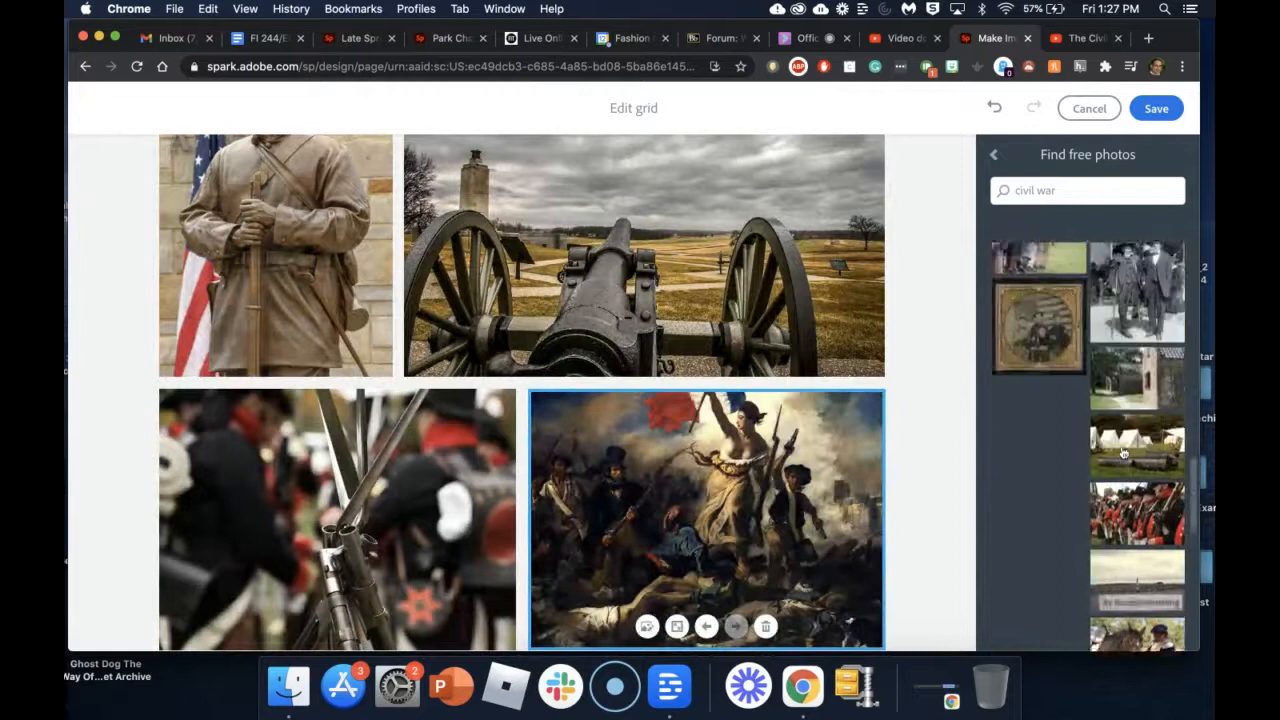
pyautogui.click(1052, 368)
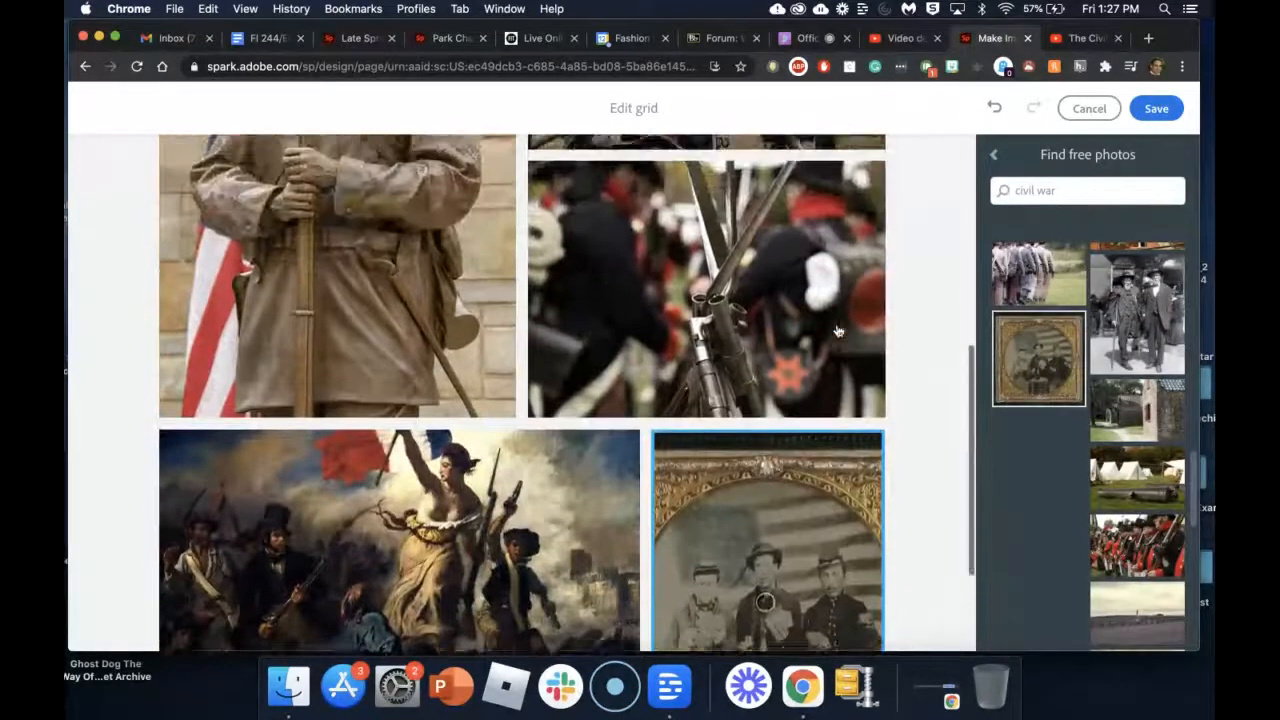
pyautogui.scroll(5, 838, 331)
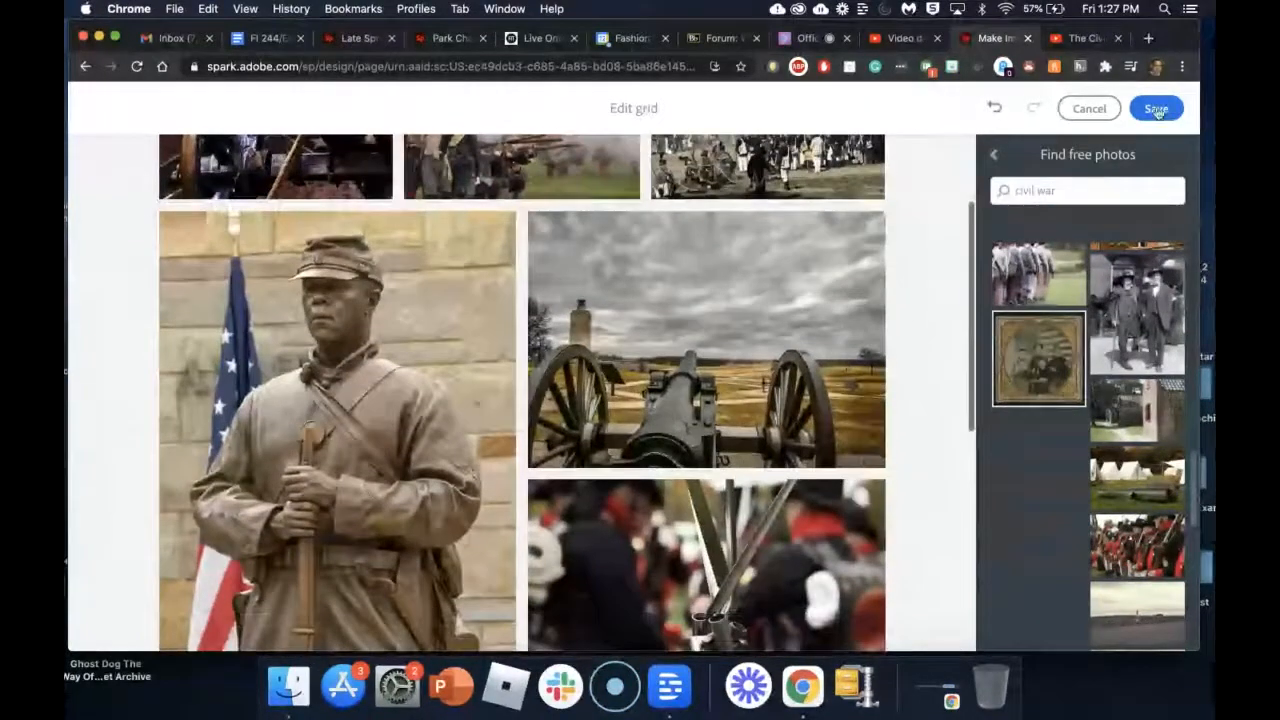
pyautogui.click(1157, 109)
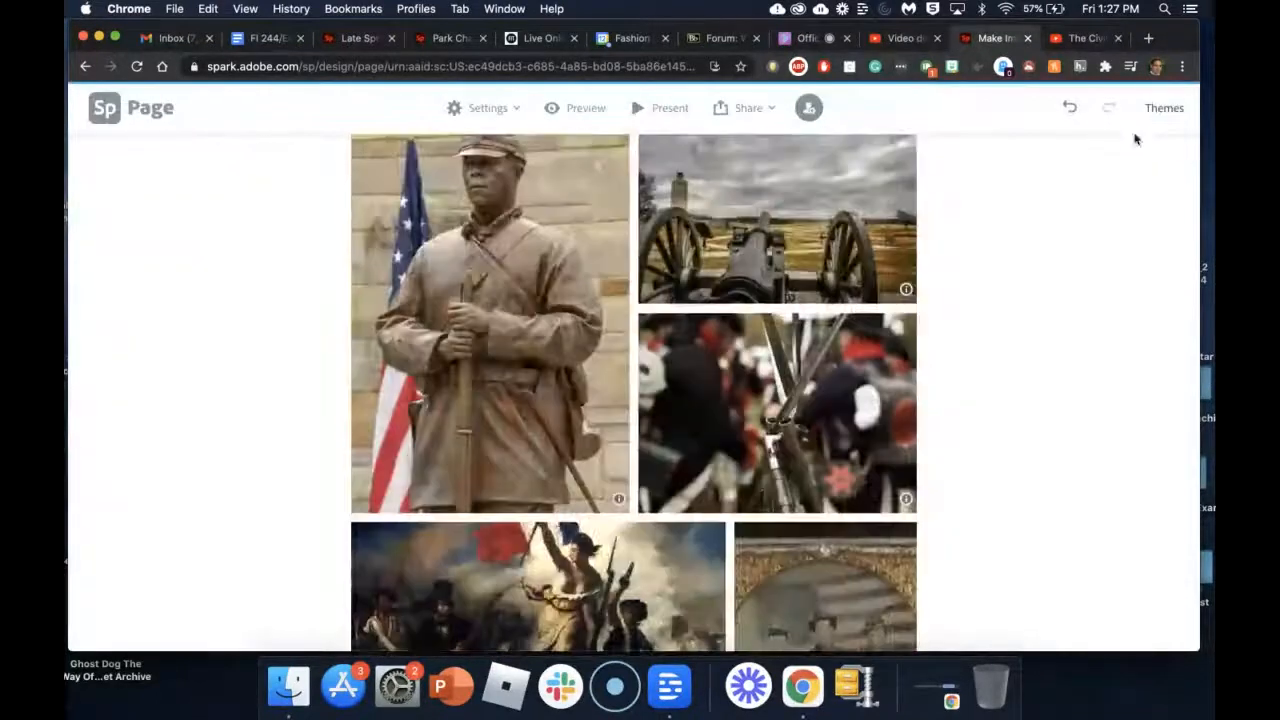
# Look over the edited page around the video, the discussion button and the new photo grid.
pyautogui.scroll(-3, 949, 323)
pyautogui.scroll(5, 949, 323)
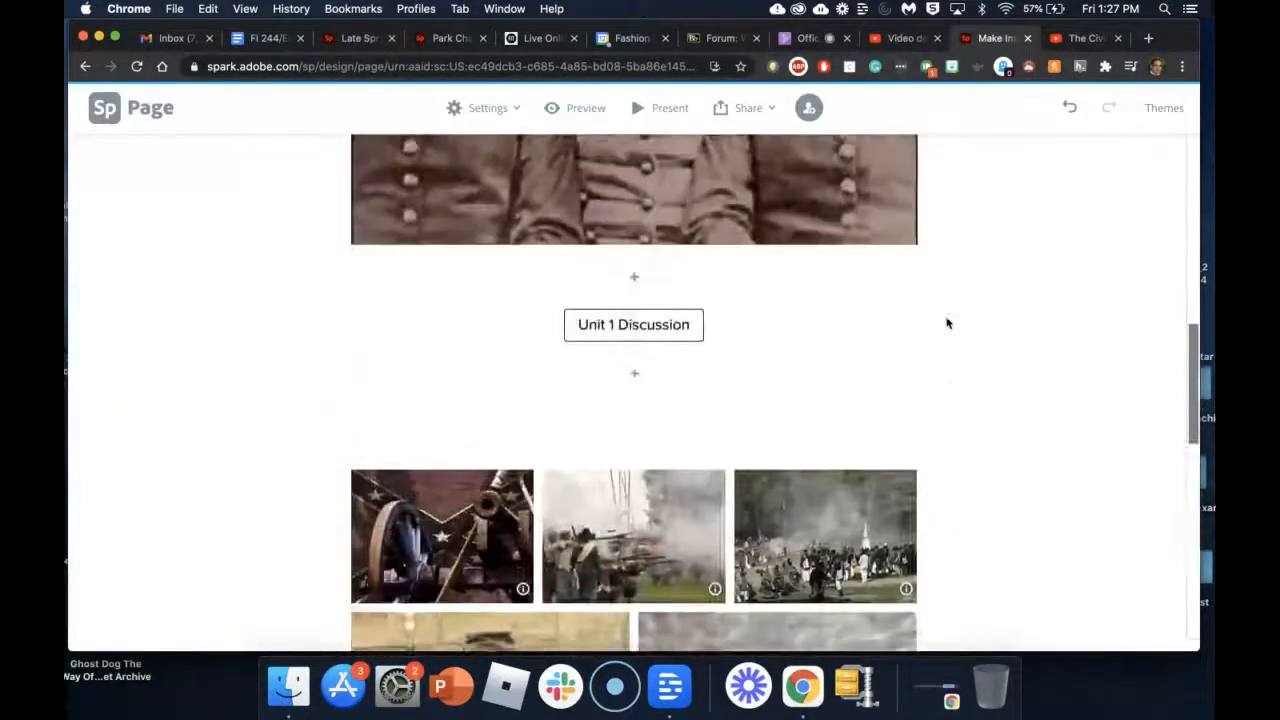
pyautogui.scroll(5, 948, 323)
pyautogui.scroll(-3, 946, 323)
pyautogui.scroll(2, 946, 323)
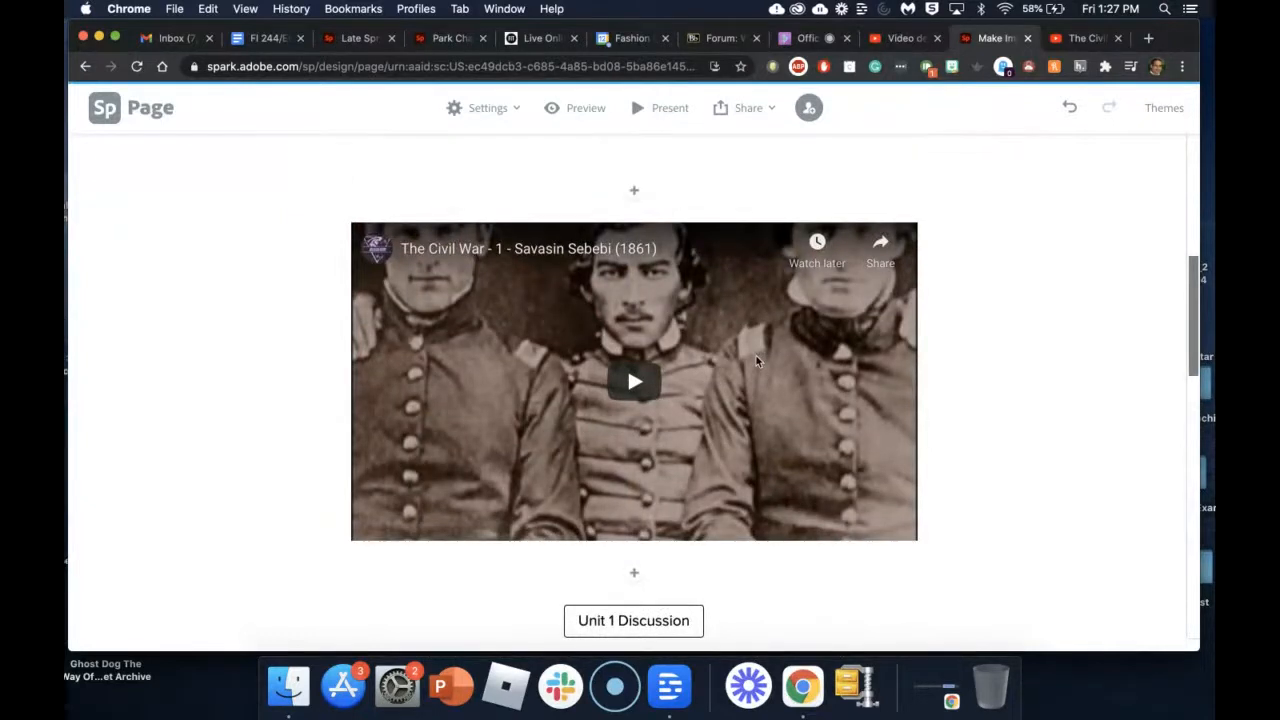
pyautogui.scroll(-5, 757, 361)
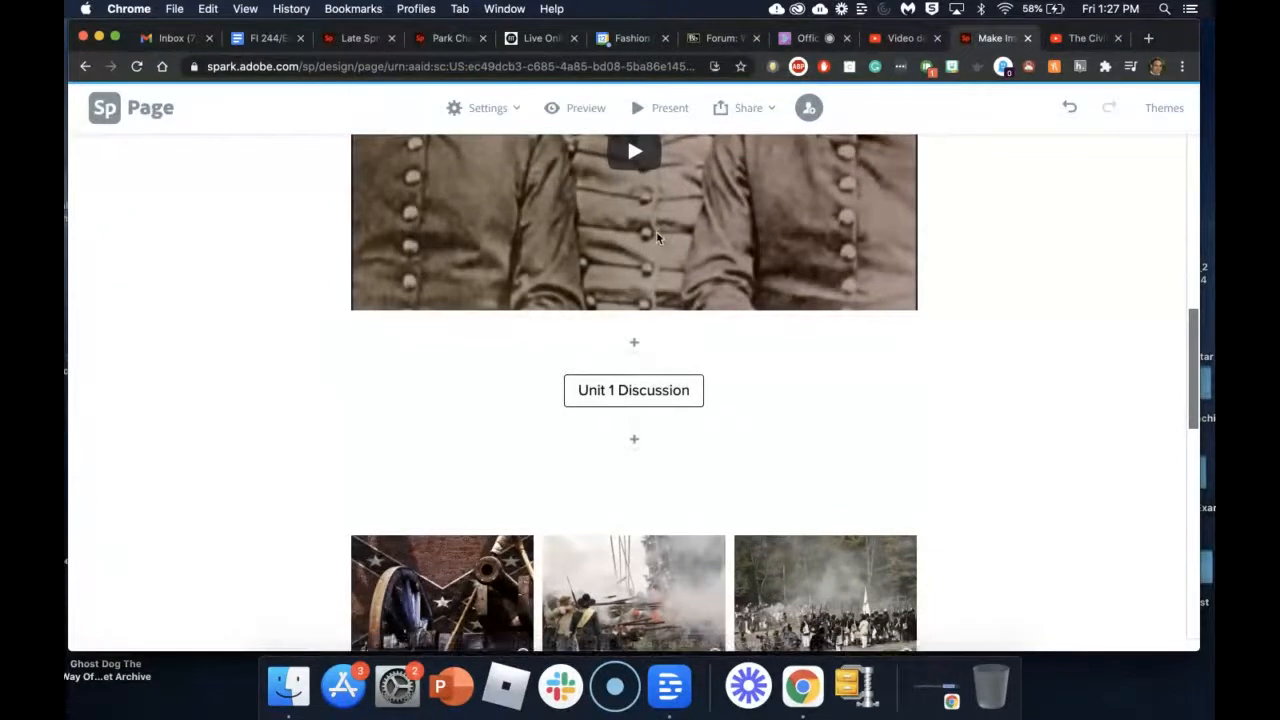
pyautogui.scroll(-8, 745, 434)
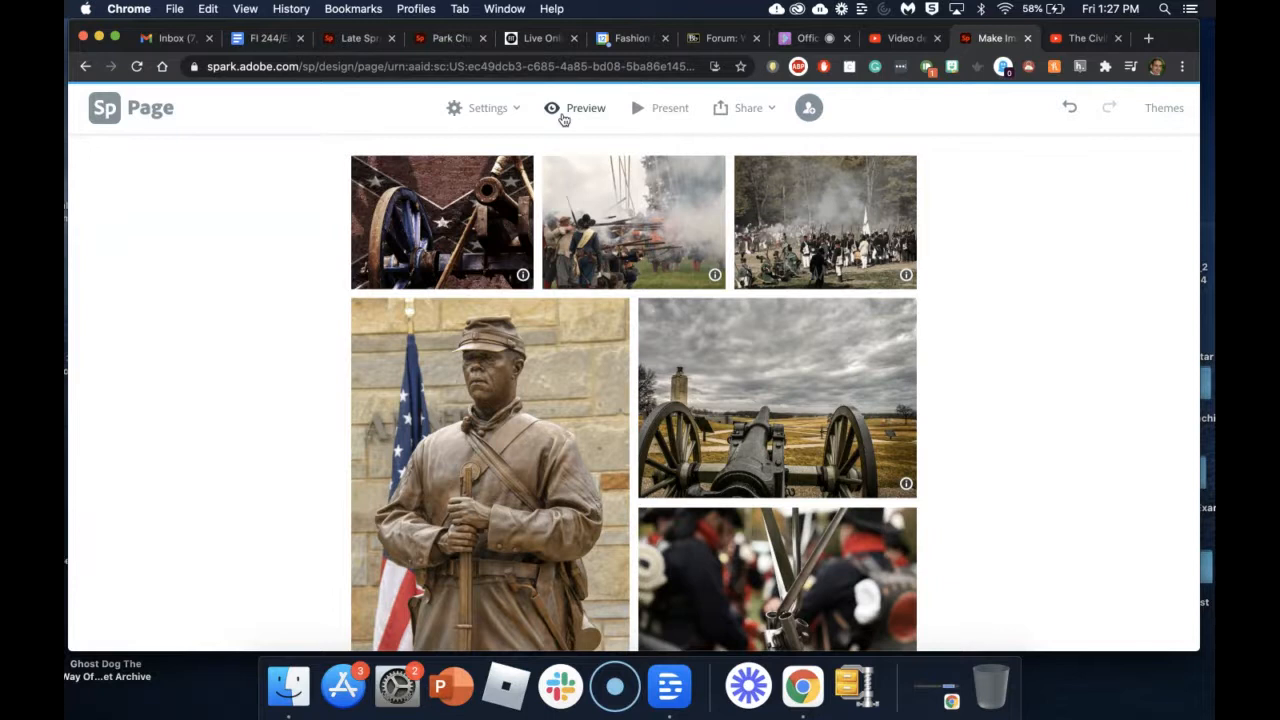
# Preview the page and examine it from the title photo down to the embedded video.
pyautogui.click(563, 110)
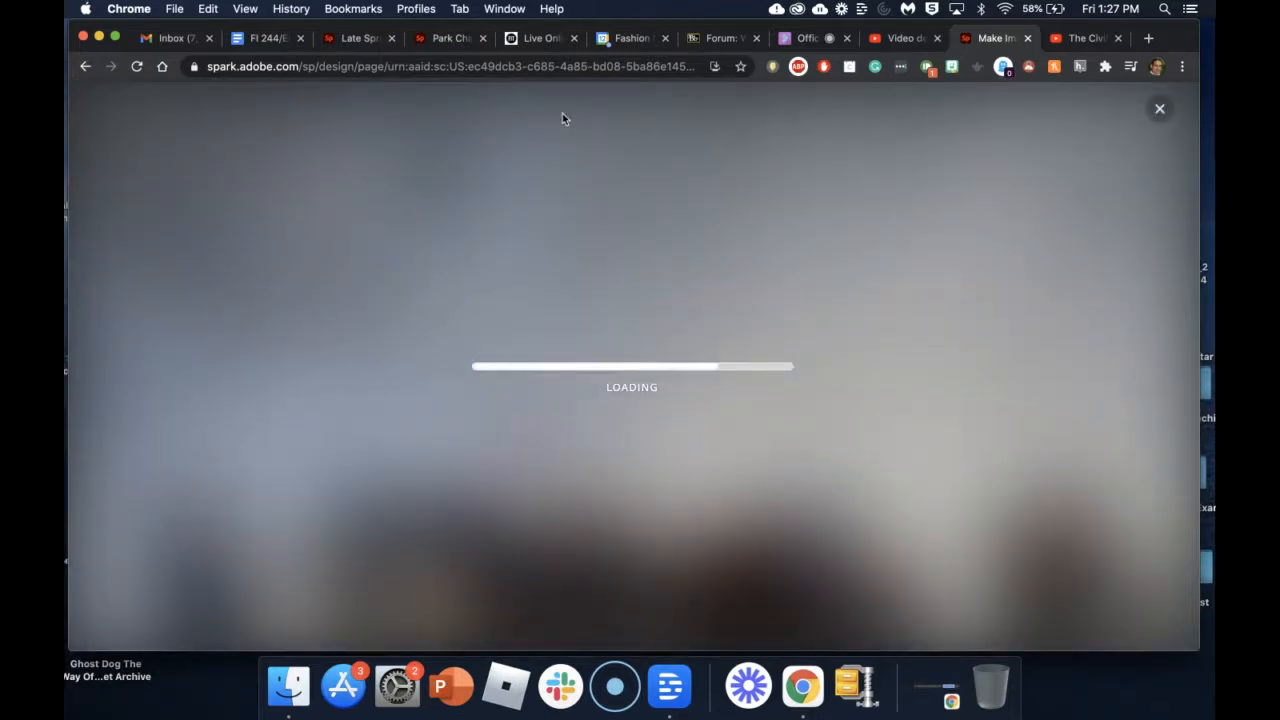
pyautogui.scroll(15, 687, 323)
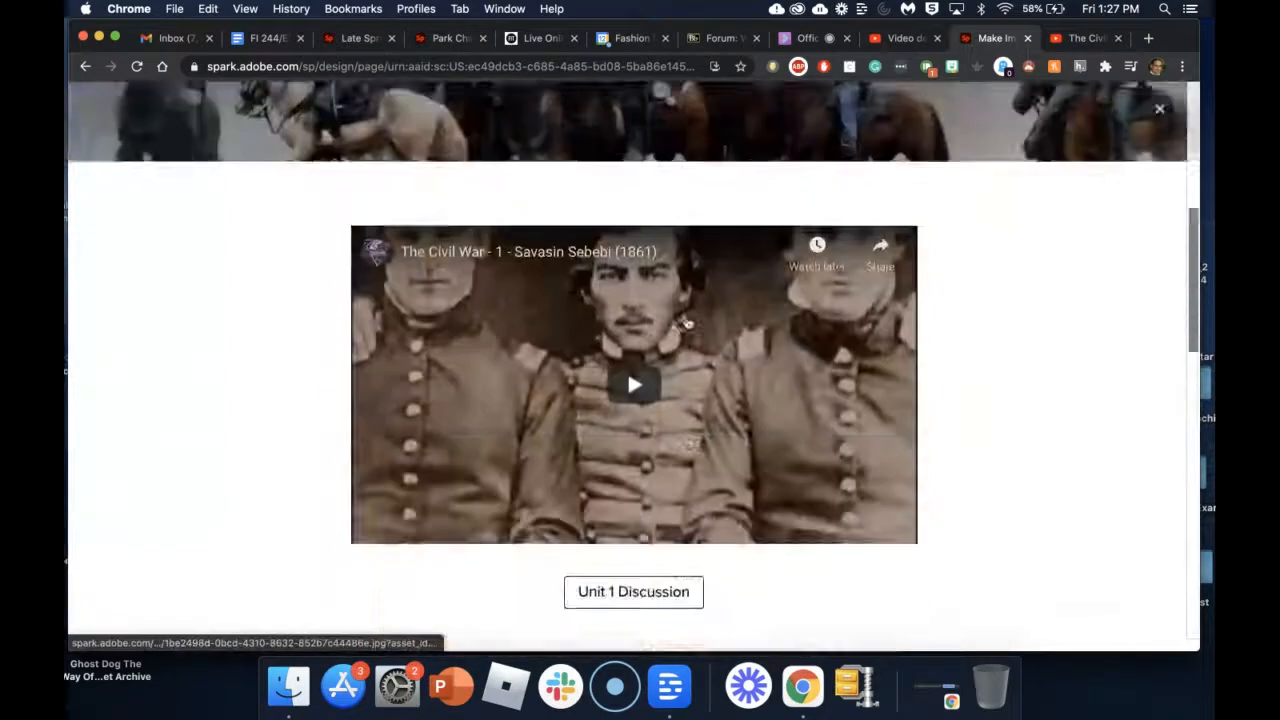
pyautogui.scroll(-5, 686, 316)
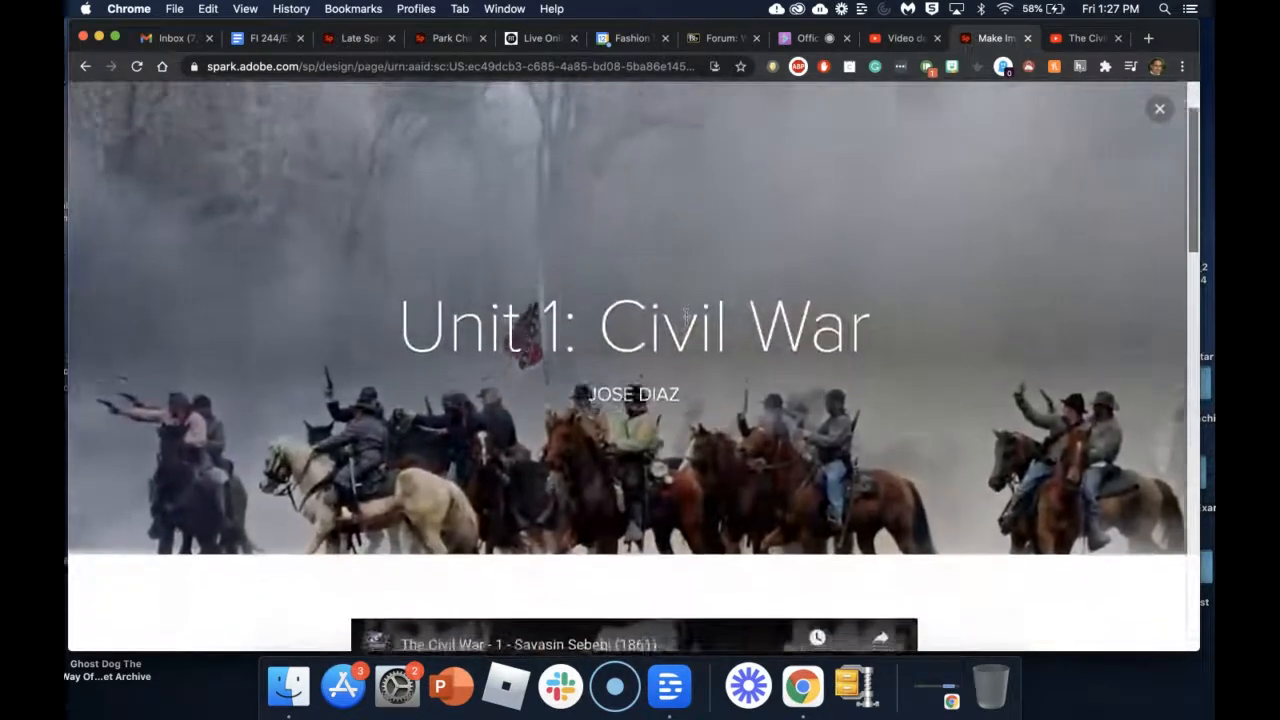
pyautogui.scroll(-2, 686, 316)
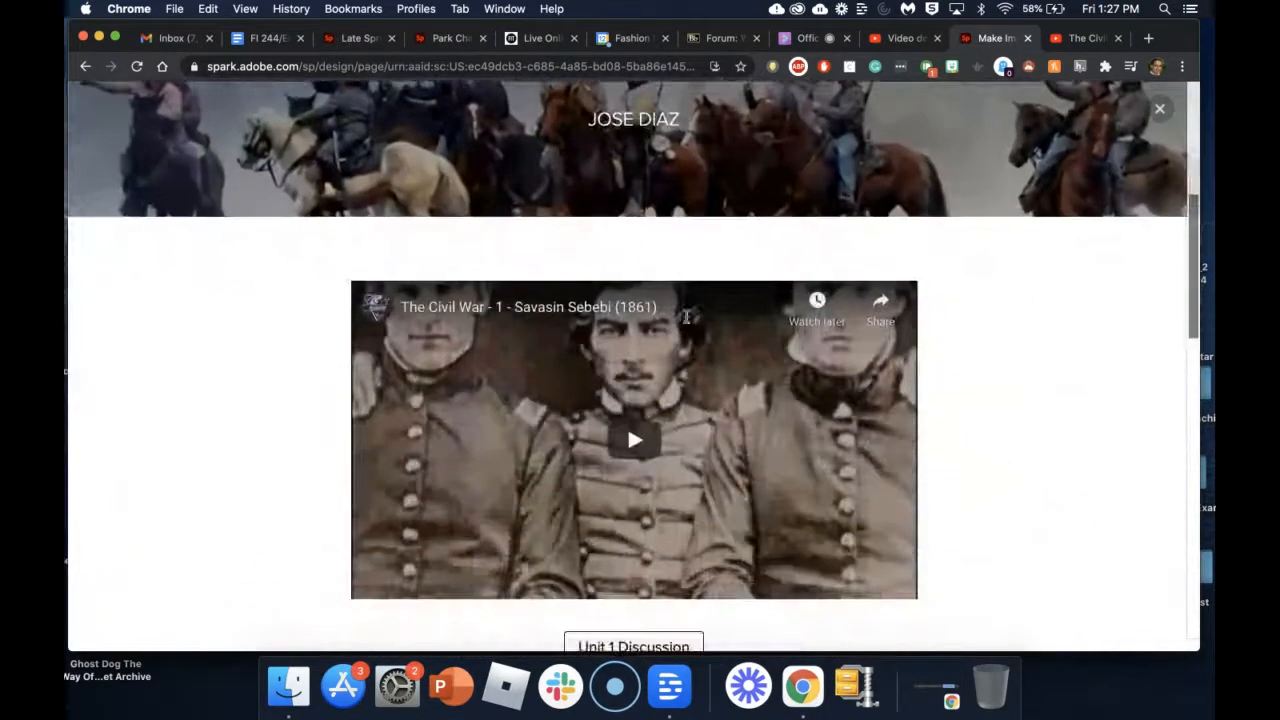
pyautogui.scroll(-1, 640, 440)
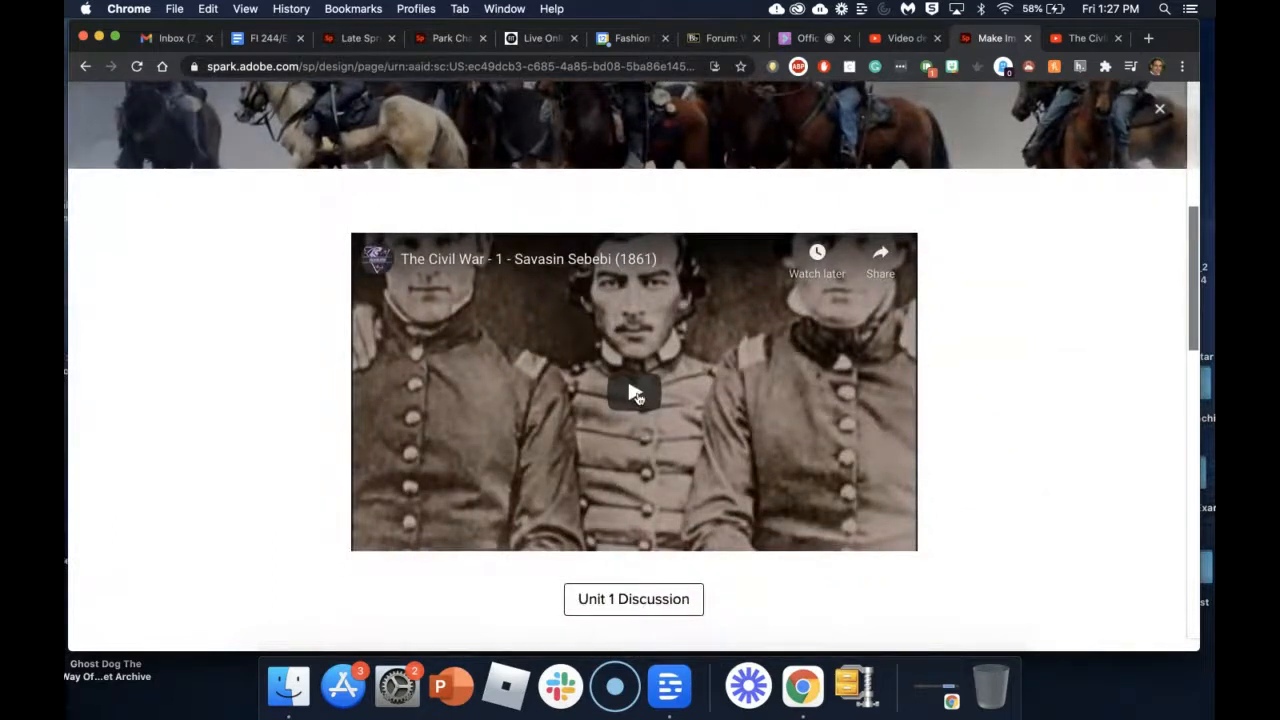
# Test the embedded video in the preview by playing it, skipping ahead to 7:36, pausing and closing the player.
pyautogui.click(636, 391)
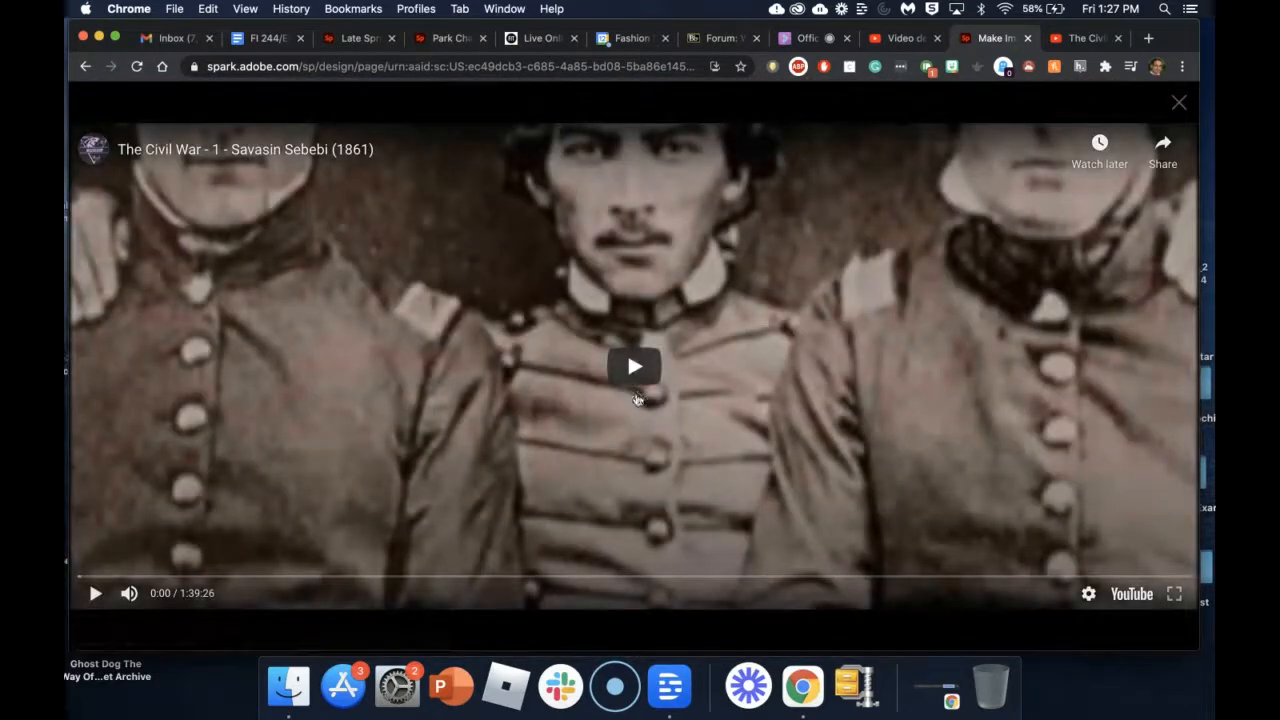
pyautogui.click(641, 370)
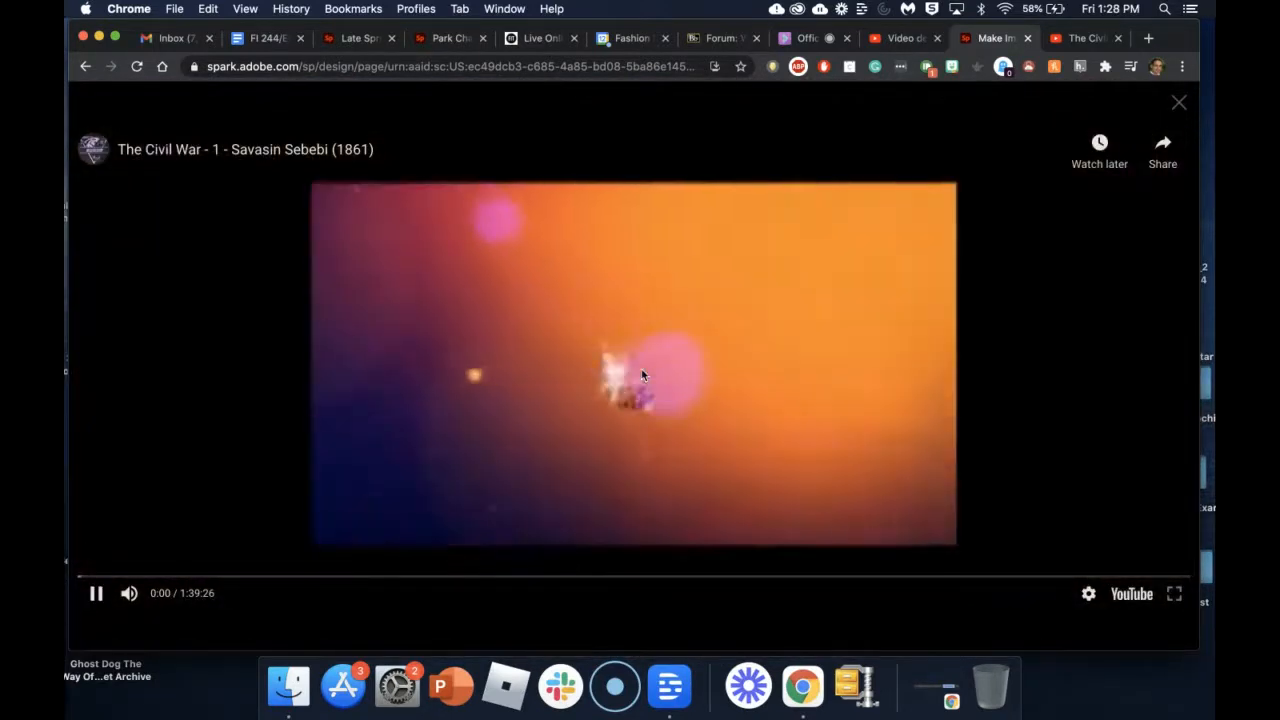
pyautogui.click(164, 577)
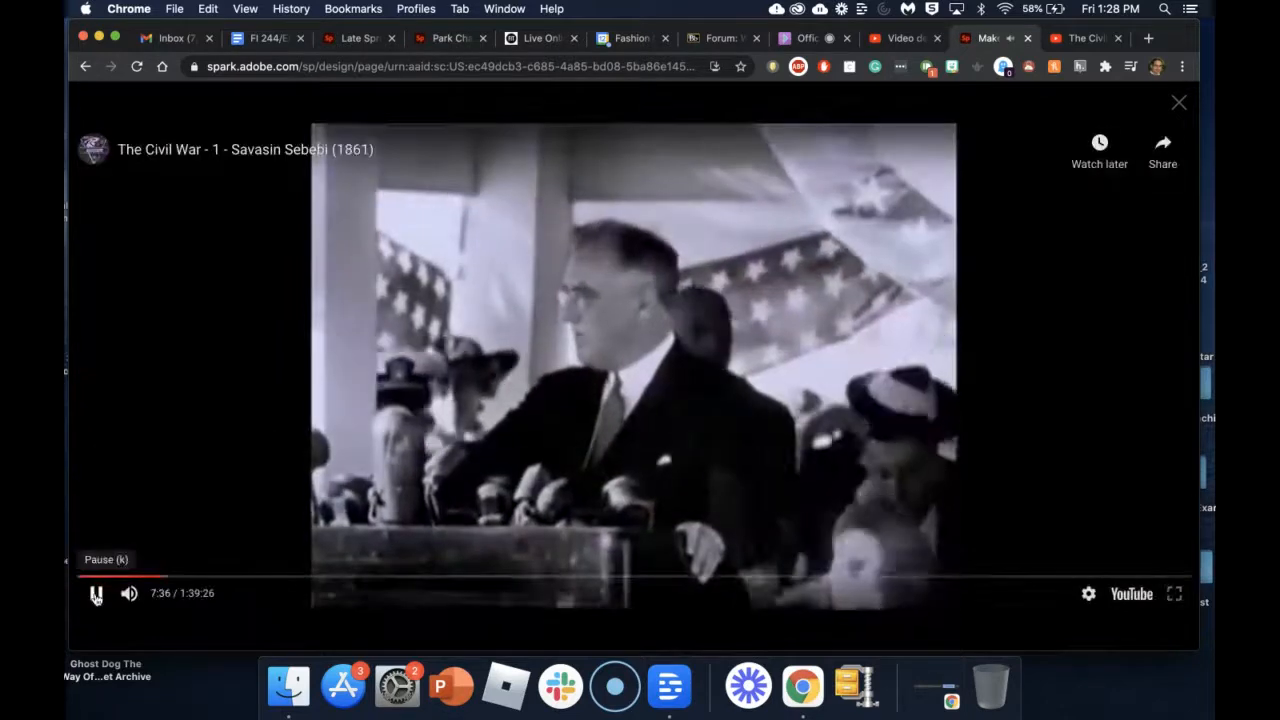
pyautogui.click(95, 593)
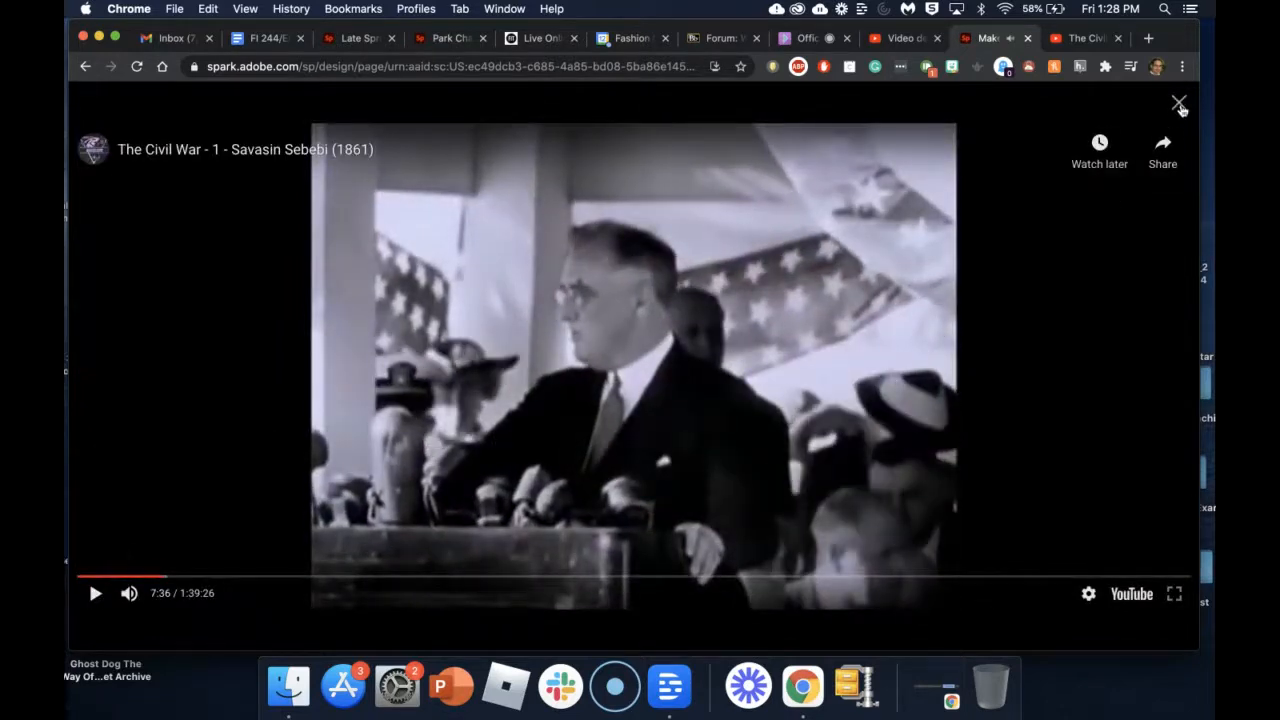
pyautogui.click(1180, 106)
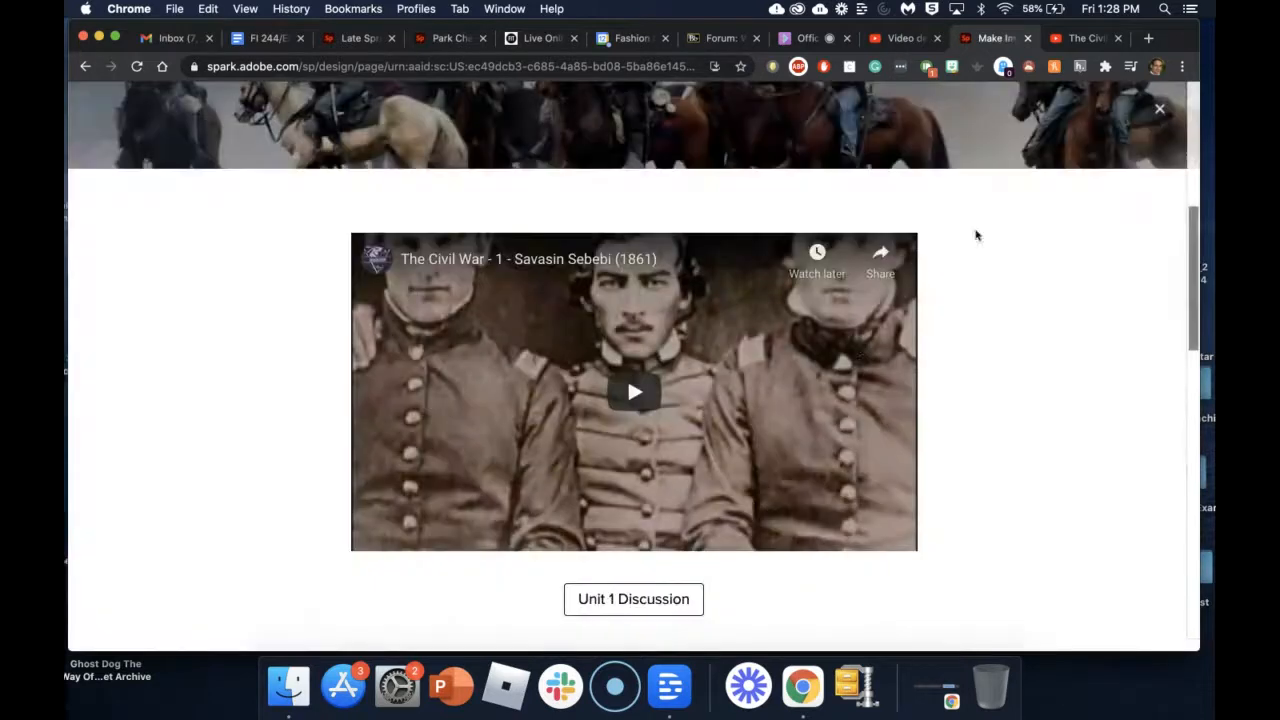
# Test the "Unit 1 Discussion" button, look over the linked Blackboard forum, and return to the page preview.
pyautogui.scroll(-5, 860, 347)
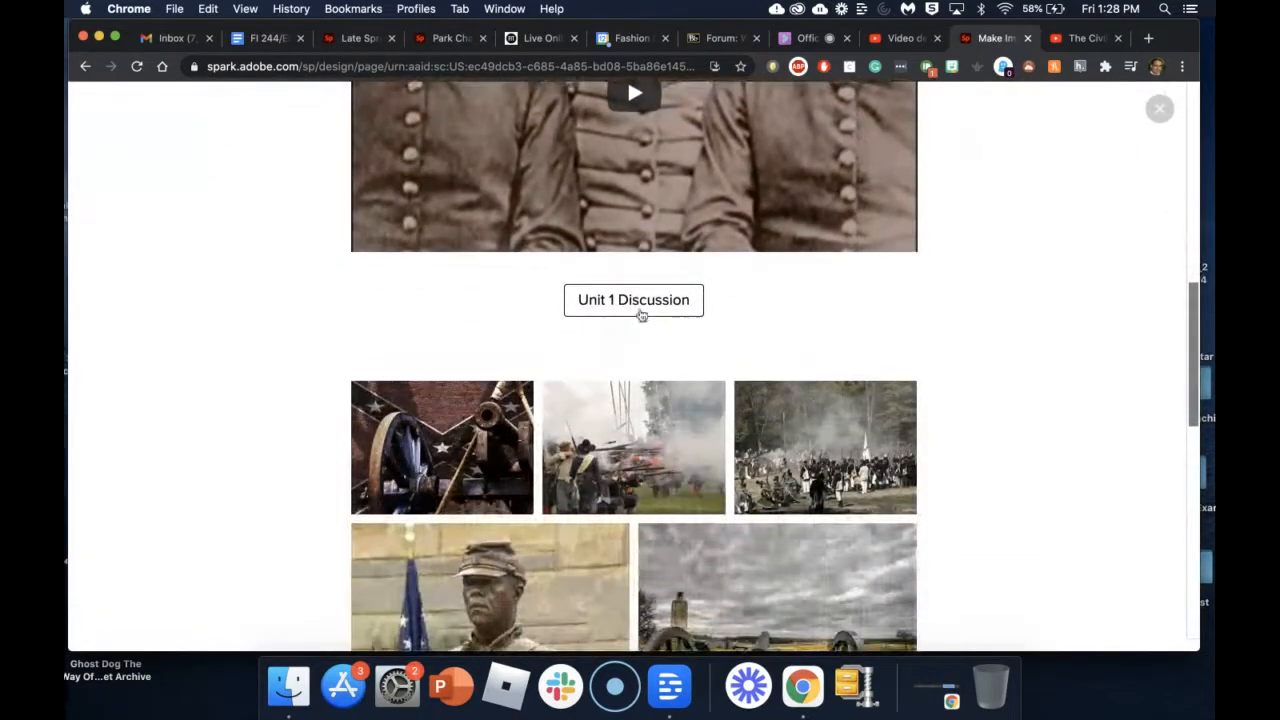
pyautogui.click(642, 313)
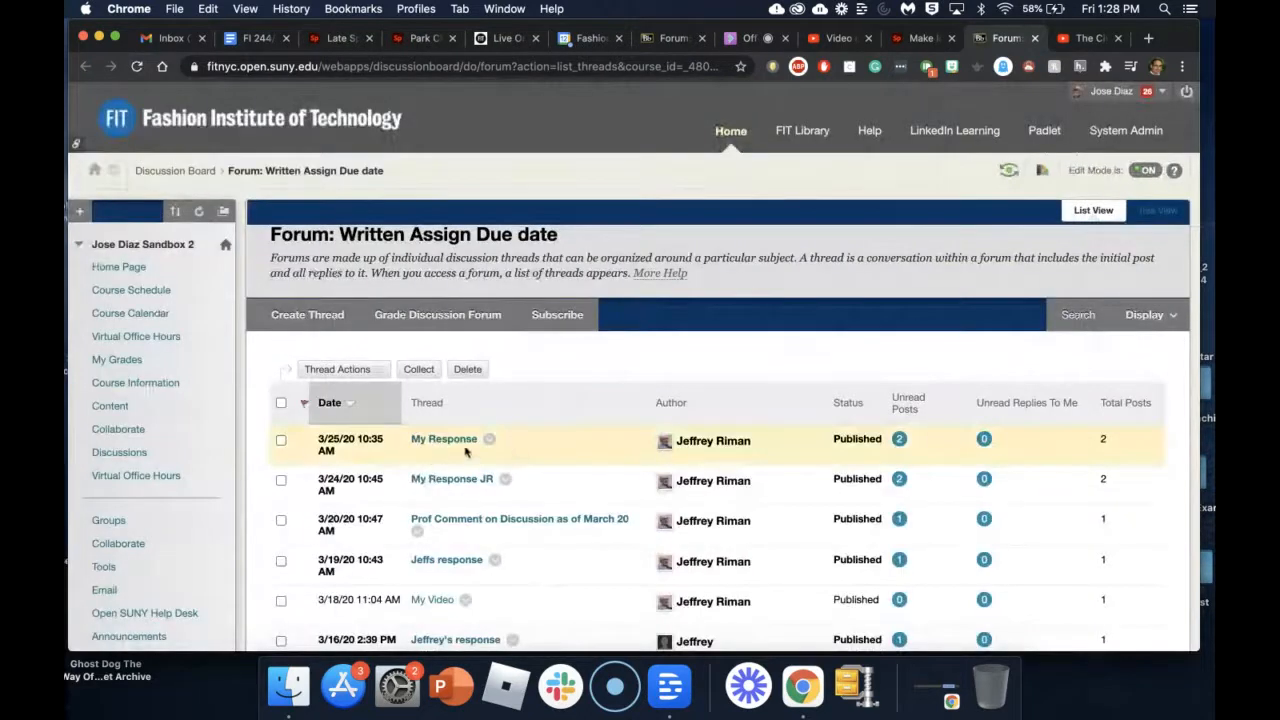
pyautogui.scroll(-3, 448, 500)
pyautogui.scroll(2, 460, 505)
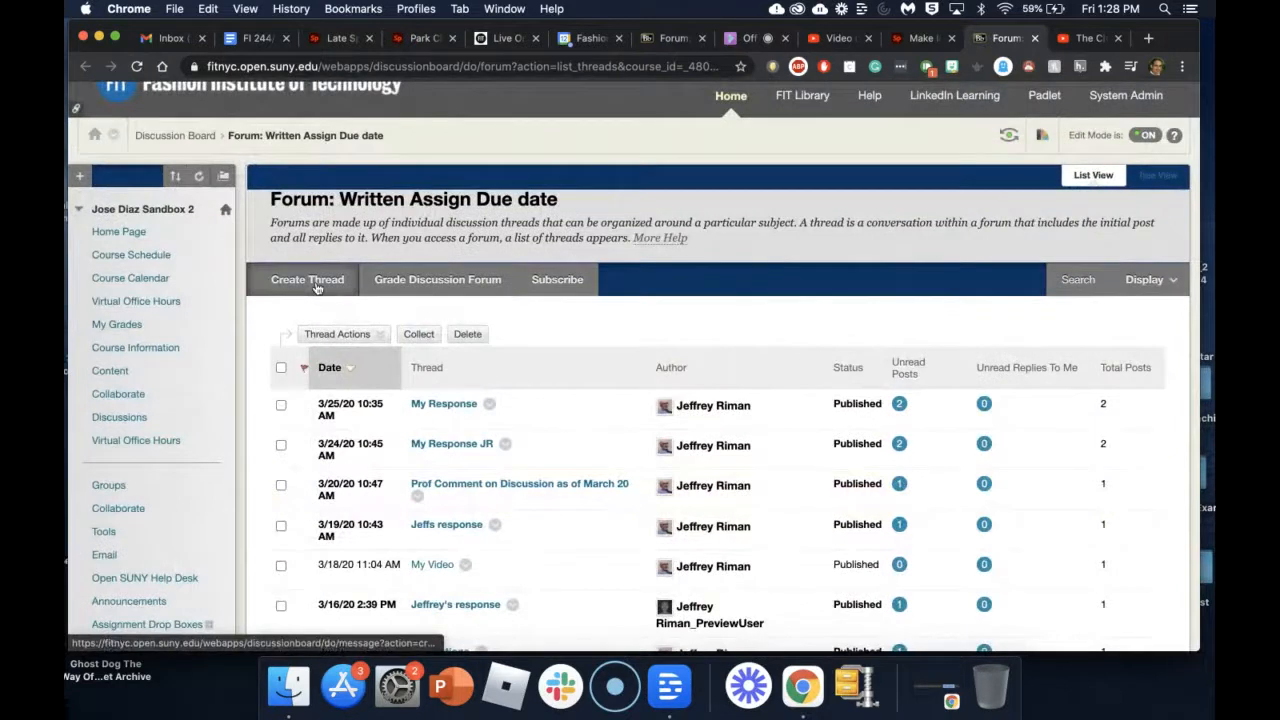
pyautogui.click(922, 40)
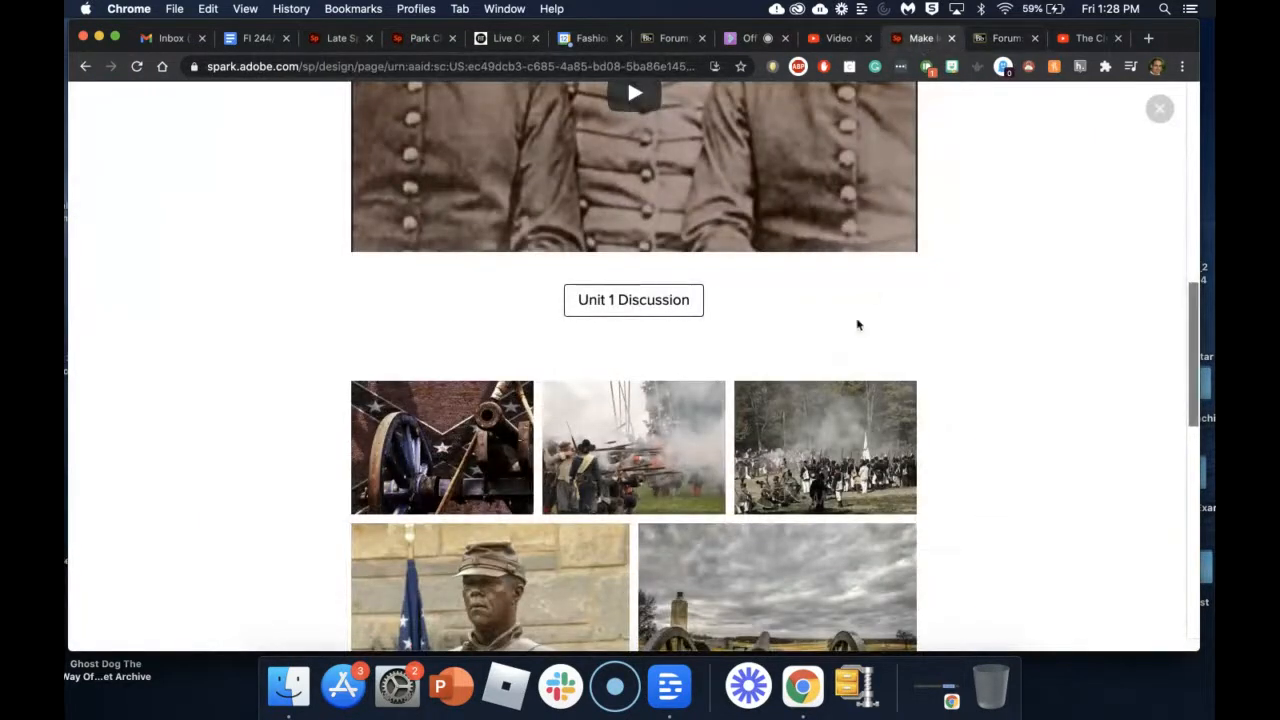
# Test the photo grid in the preview by enlarging the first cannon photo, paging through the other photos, and closing the viewer.
pyautogui.scroll(-5, 857, 324)
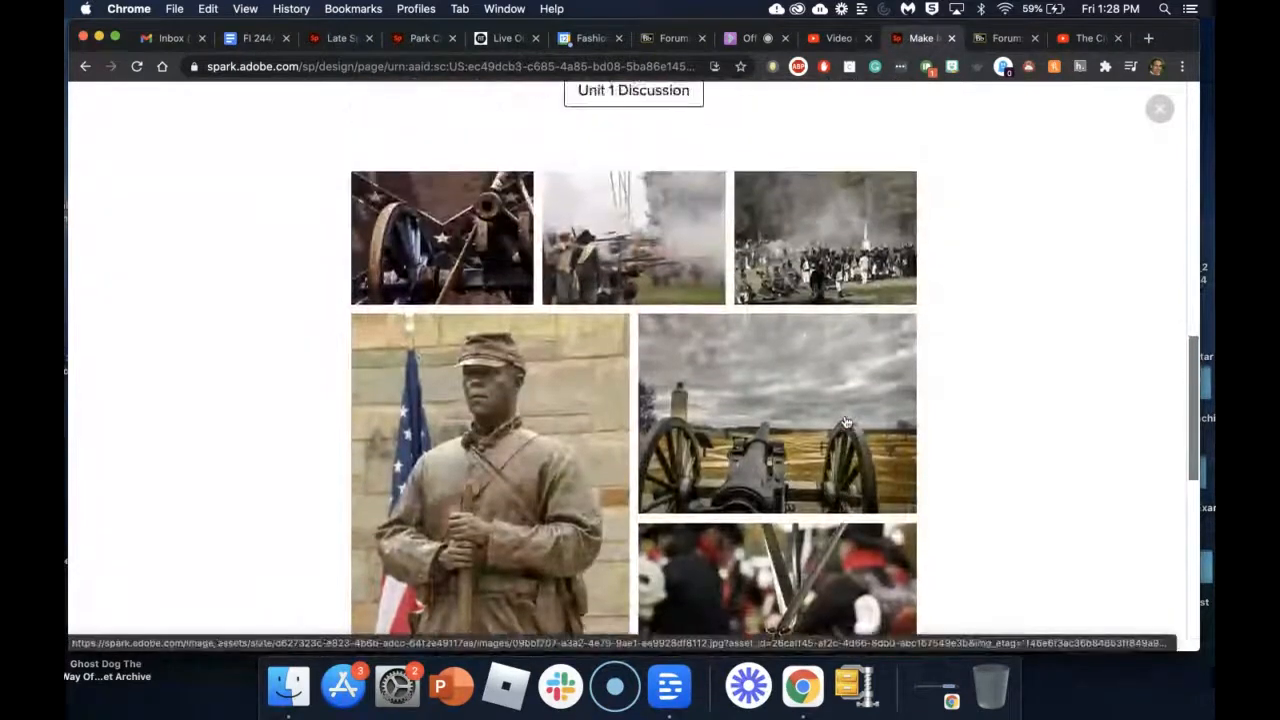
pyautogui.scroll(1, 846, 422)
pyautogui.click(443, 266)
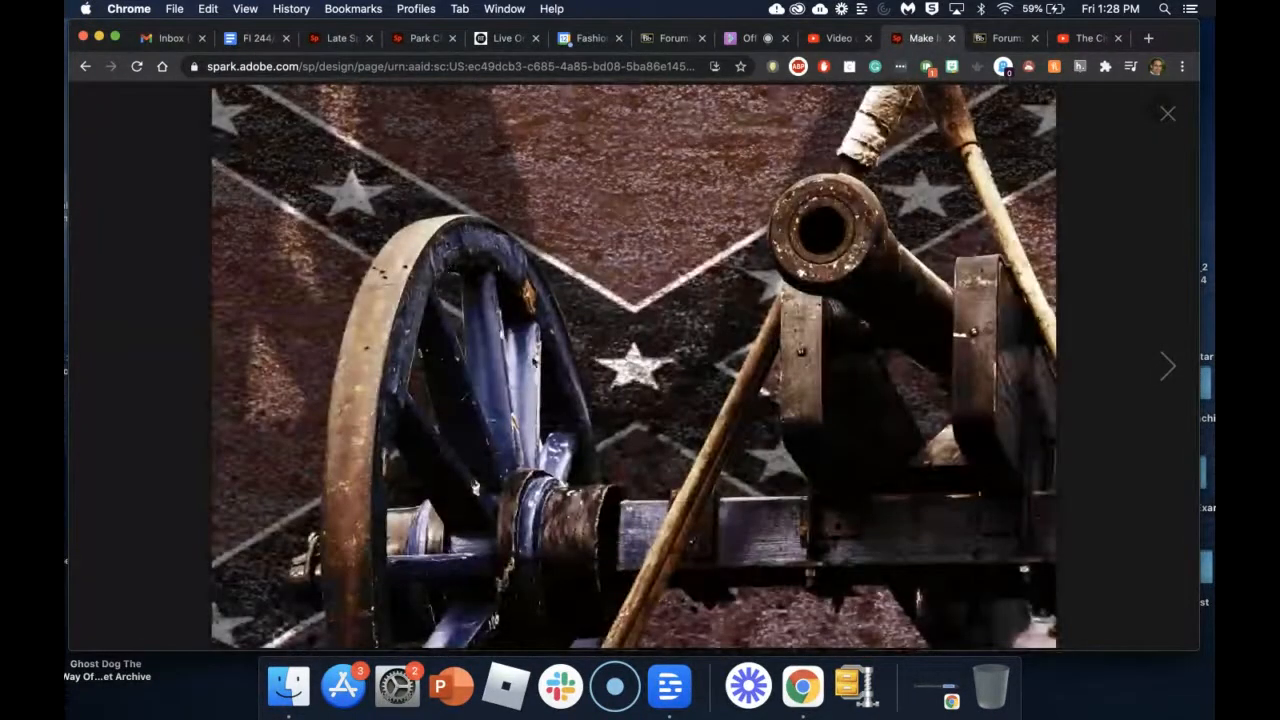
pyautogui.click(1167, 367)
pyautogui.click(1167, 367)
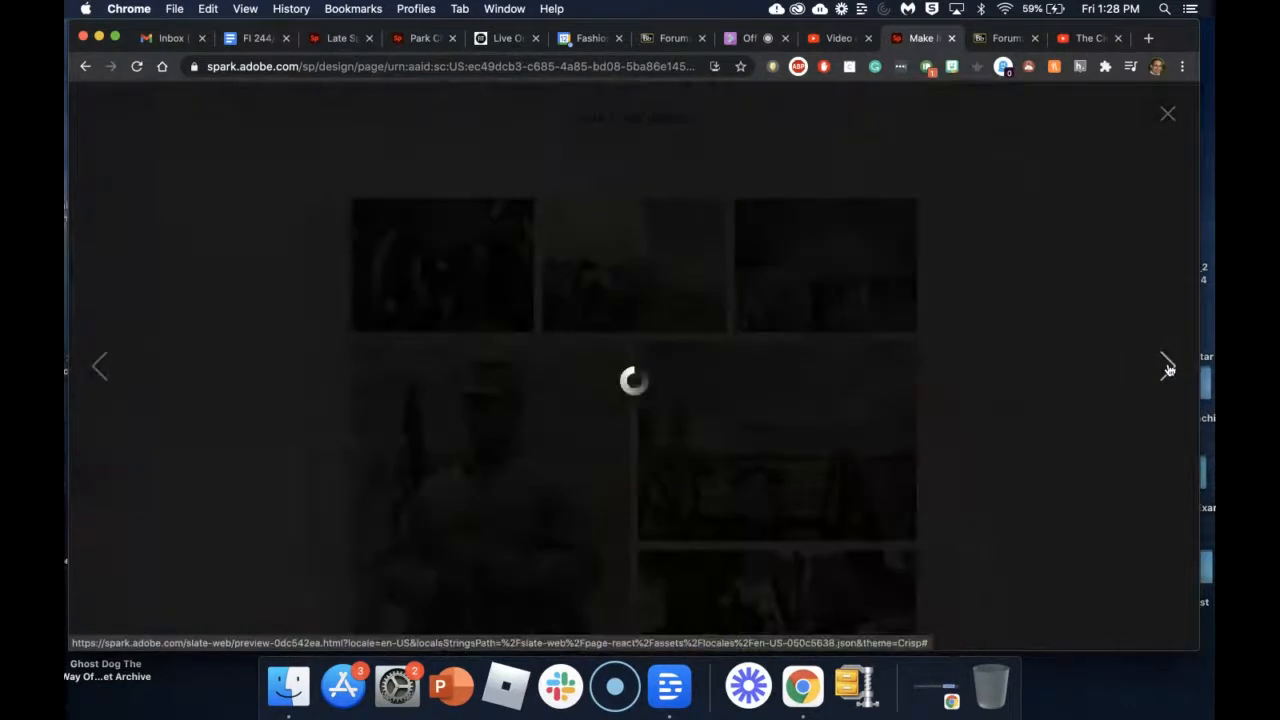
pyautogui.click(1167, 367)
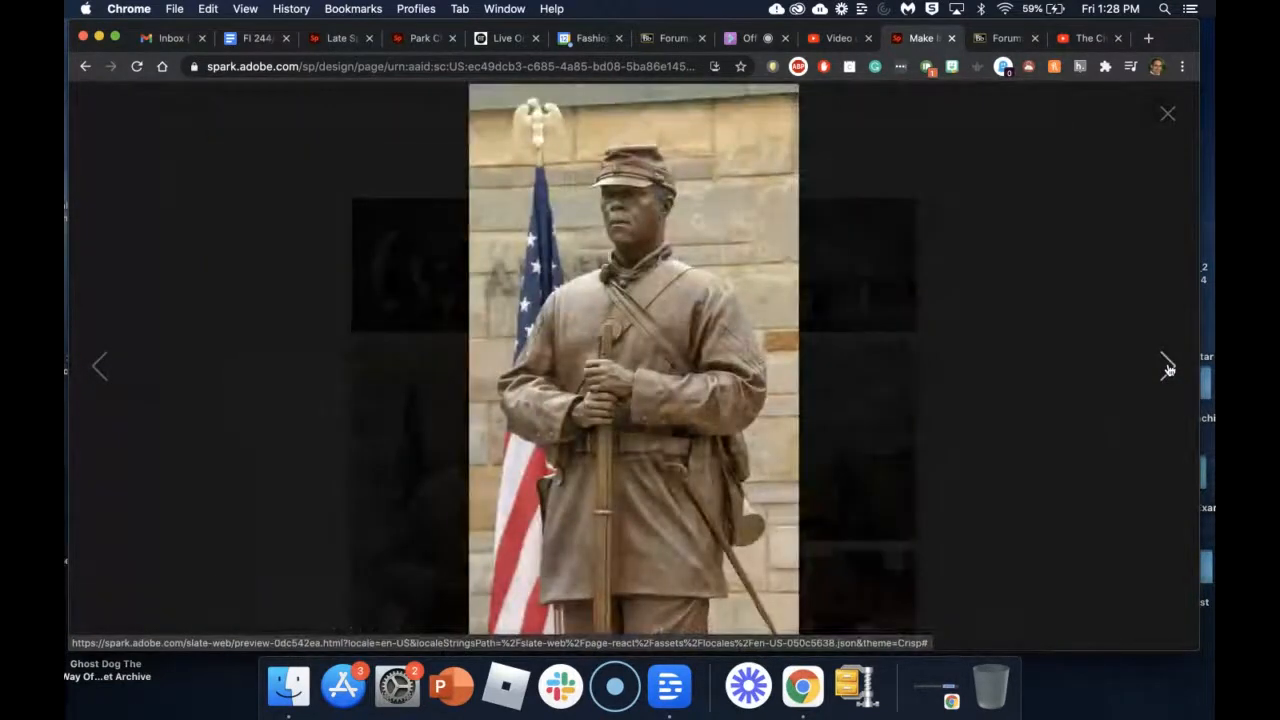
pyautogui.click(1167, 367)
pyautogui.click(1167, 367)
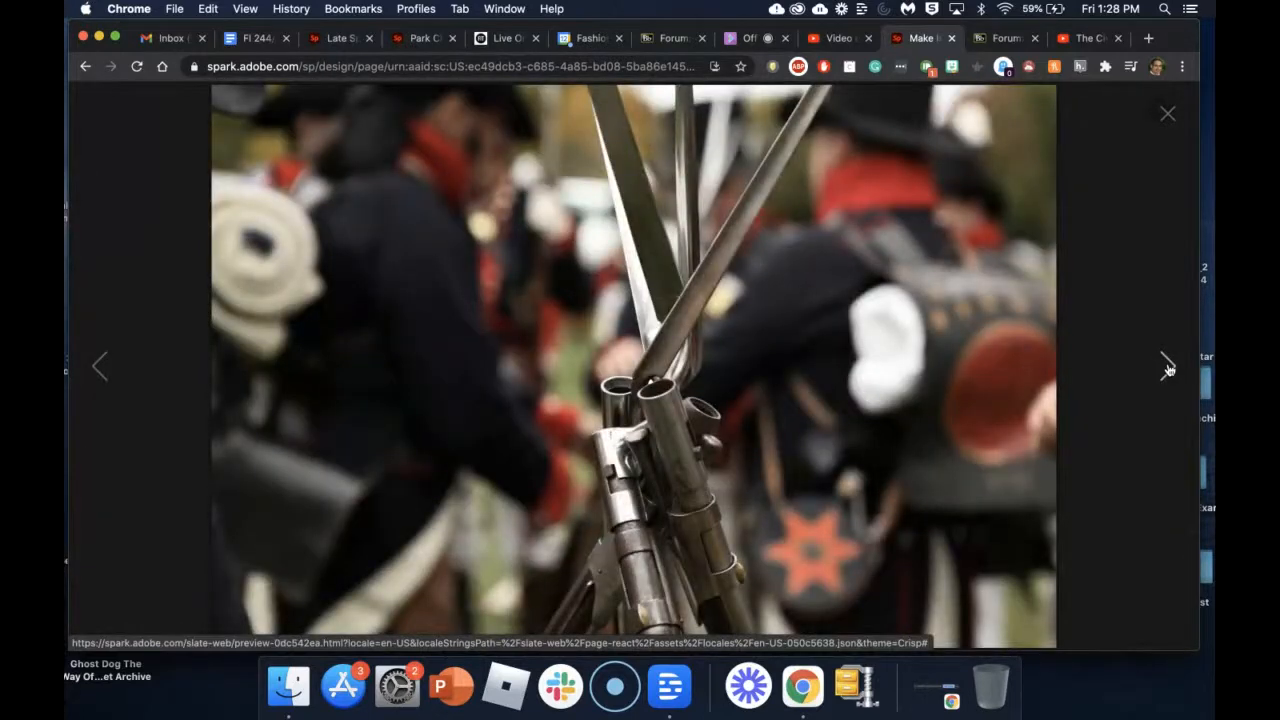
pyautogui.click(1167, 367)
pyautogui.click(1167, 367)
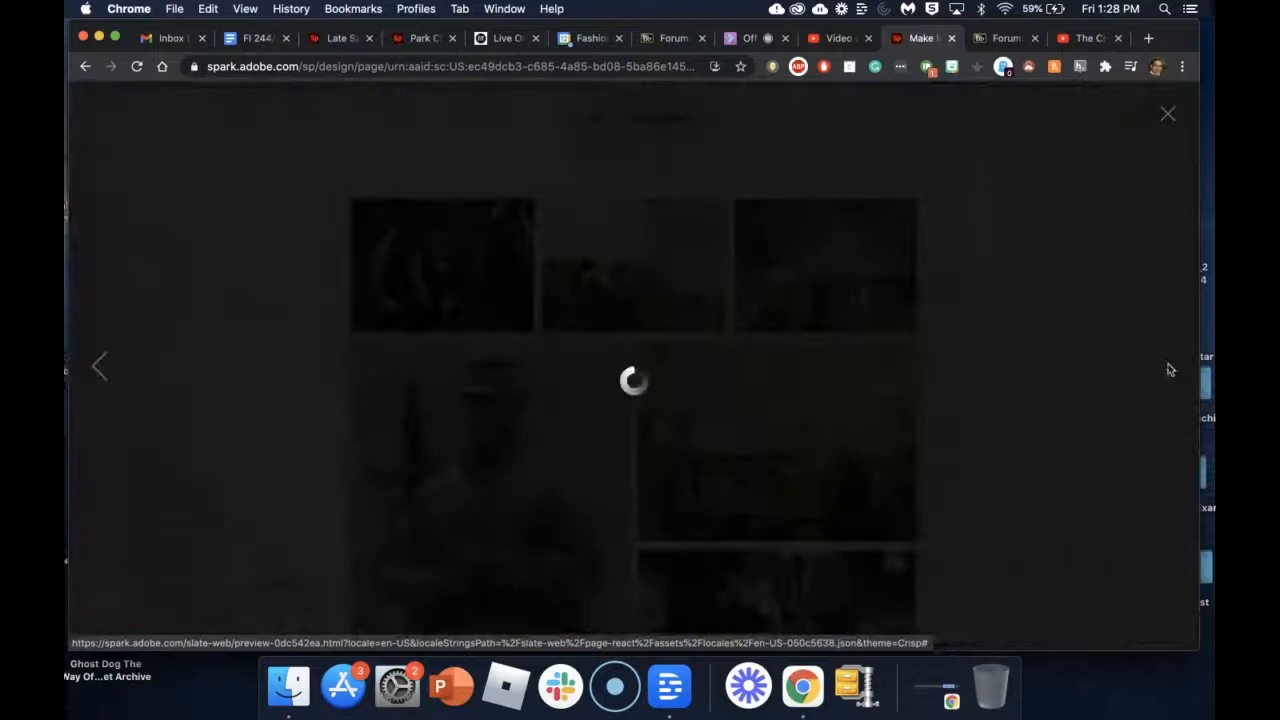
pyautogui.click(1167, 117)
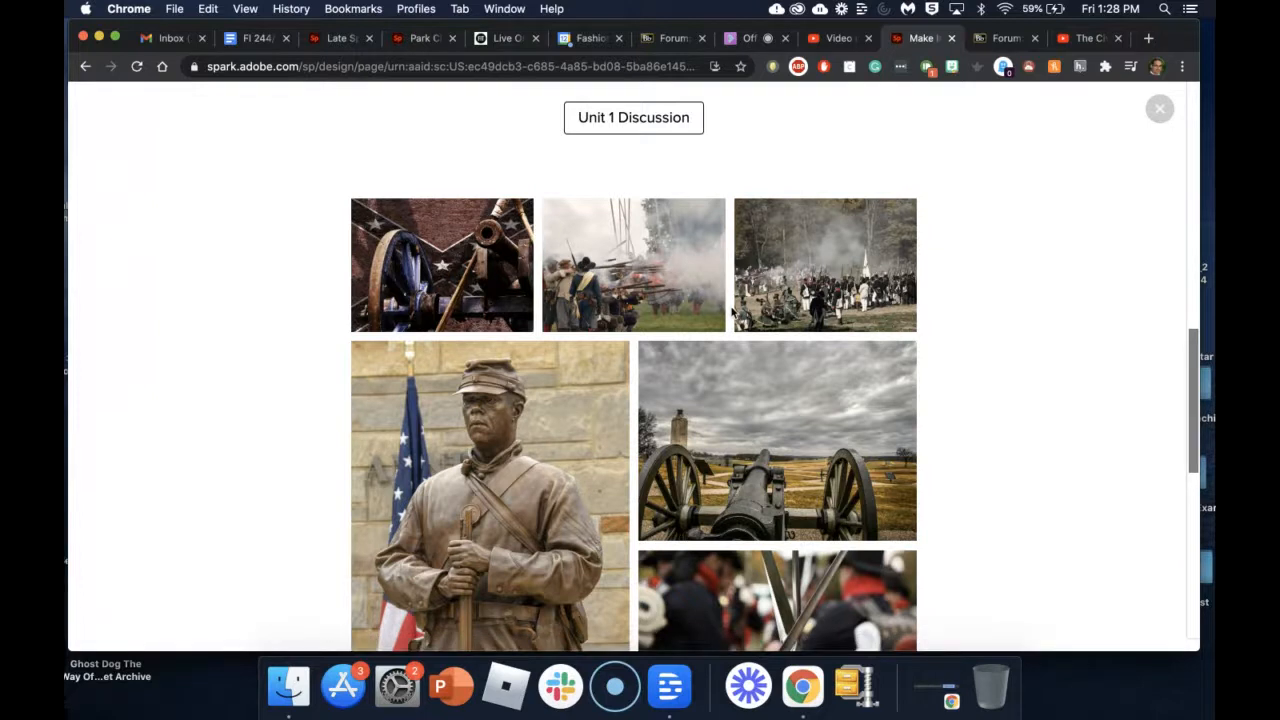
# Look over the previewed page from the last grid photos back up to the title photo, and down through the video and grid again.
pyautogui.scroll(-10, 983, 449)
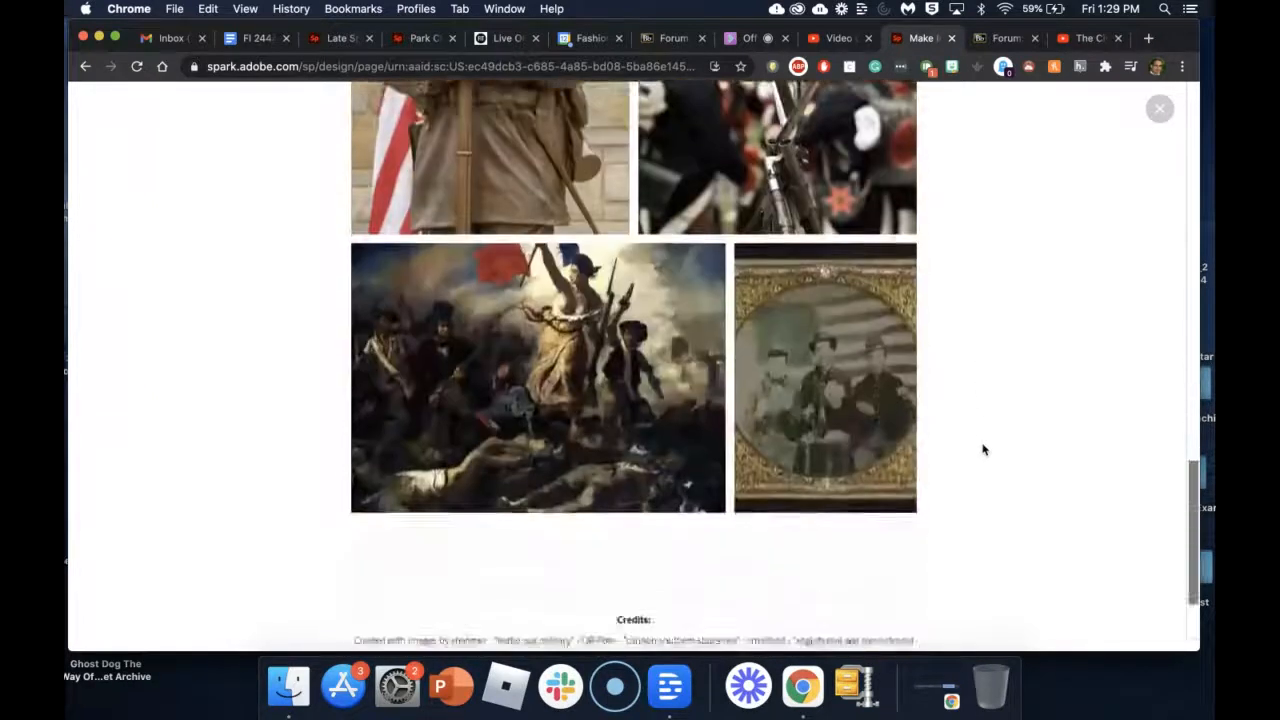
pyautogui.scroll(5, 983, 449)
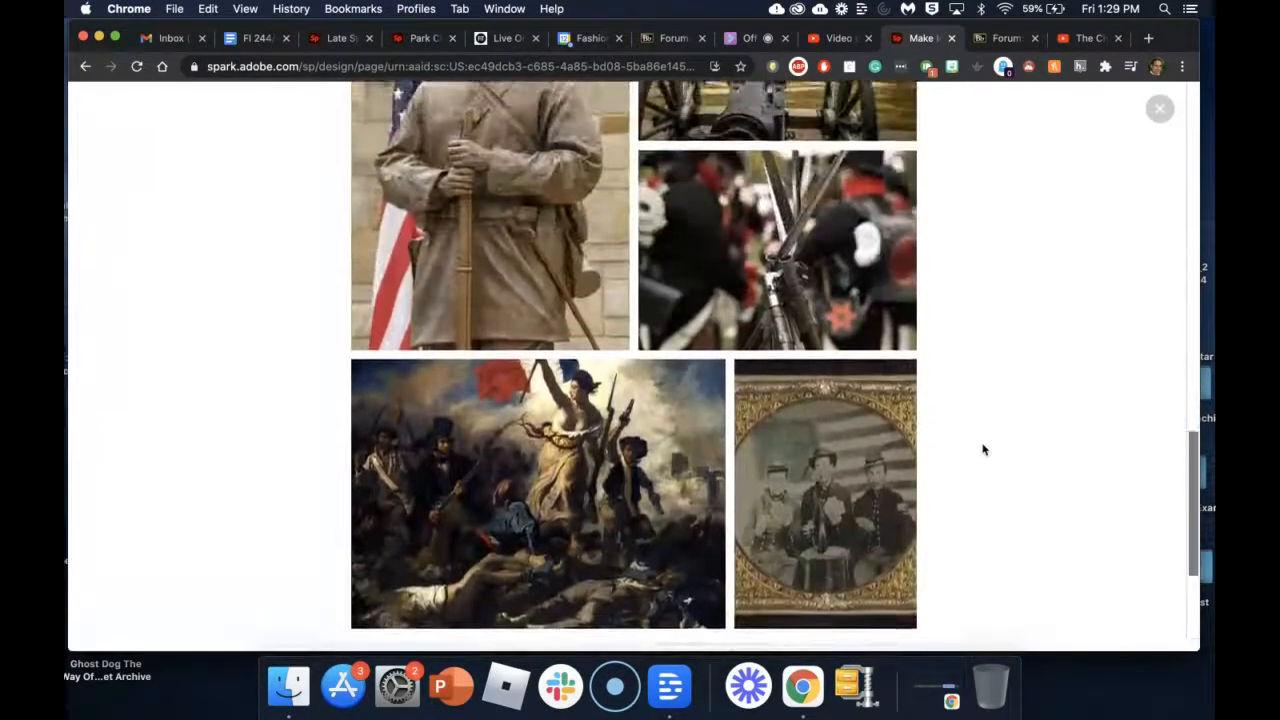
pyautogui.scroll(10, 983, 449)
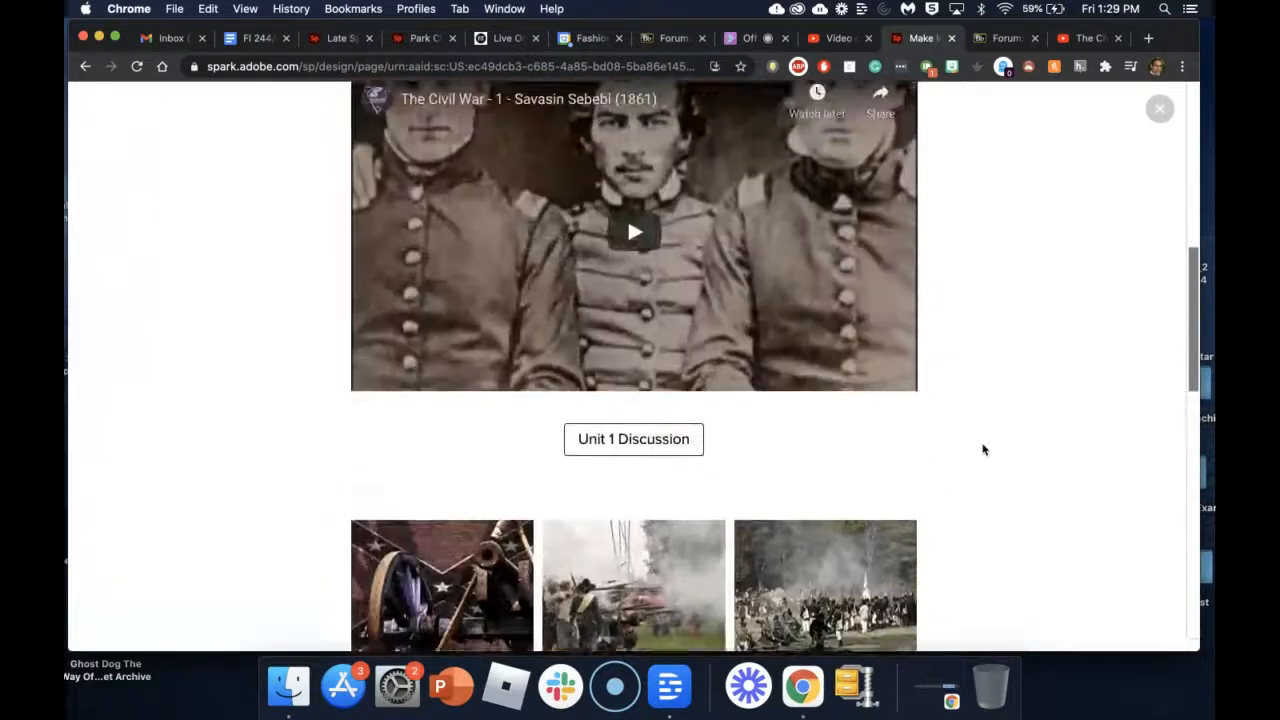
pyautogui.scroll(5, 983, 449)
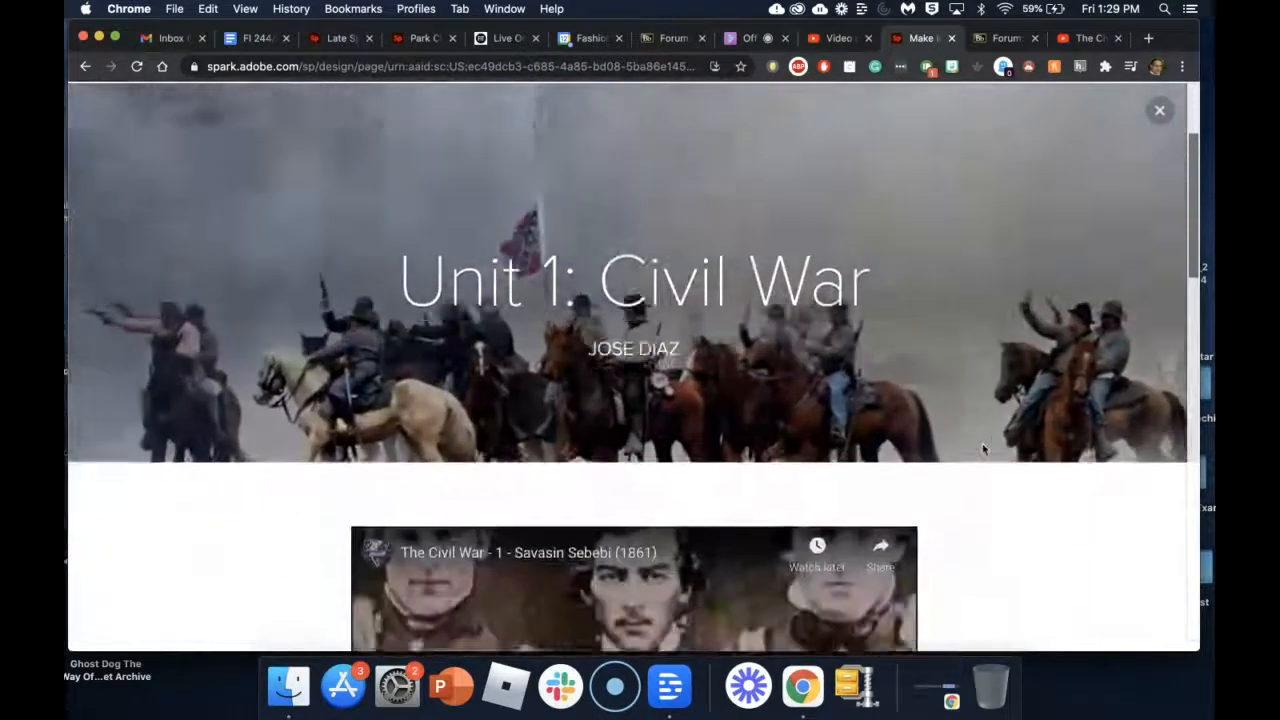
pyautogui.scroll(-5, 983, 449)
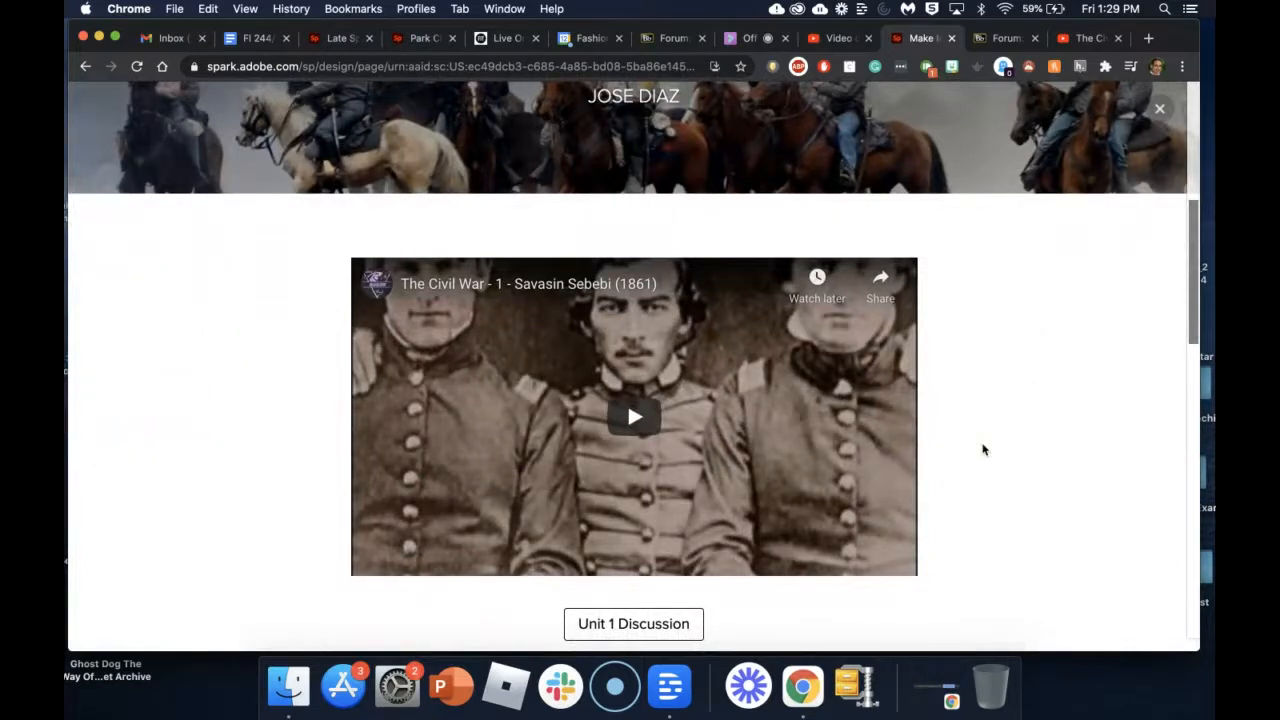
pyautogui.scroll(-4, 983, 449)
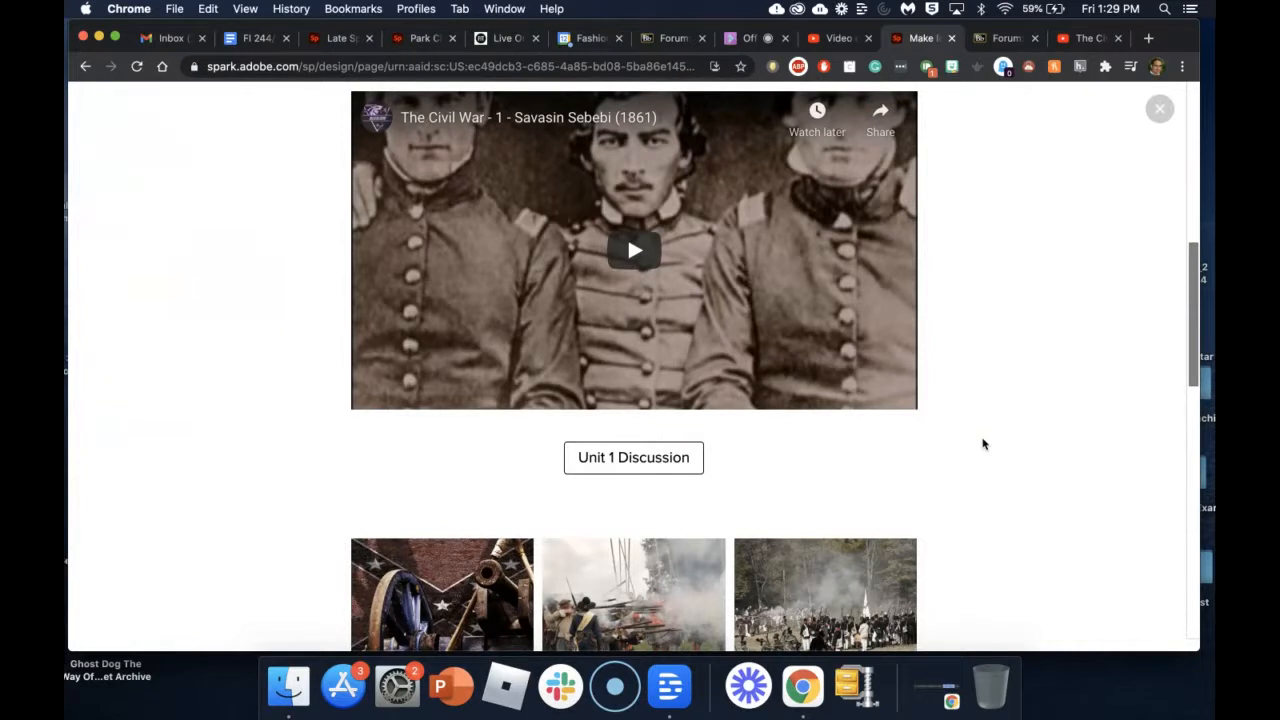
pyautogui.scroll(-10, 983, 444)
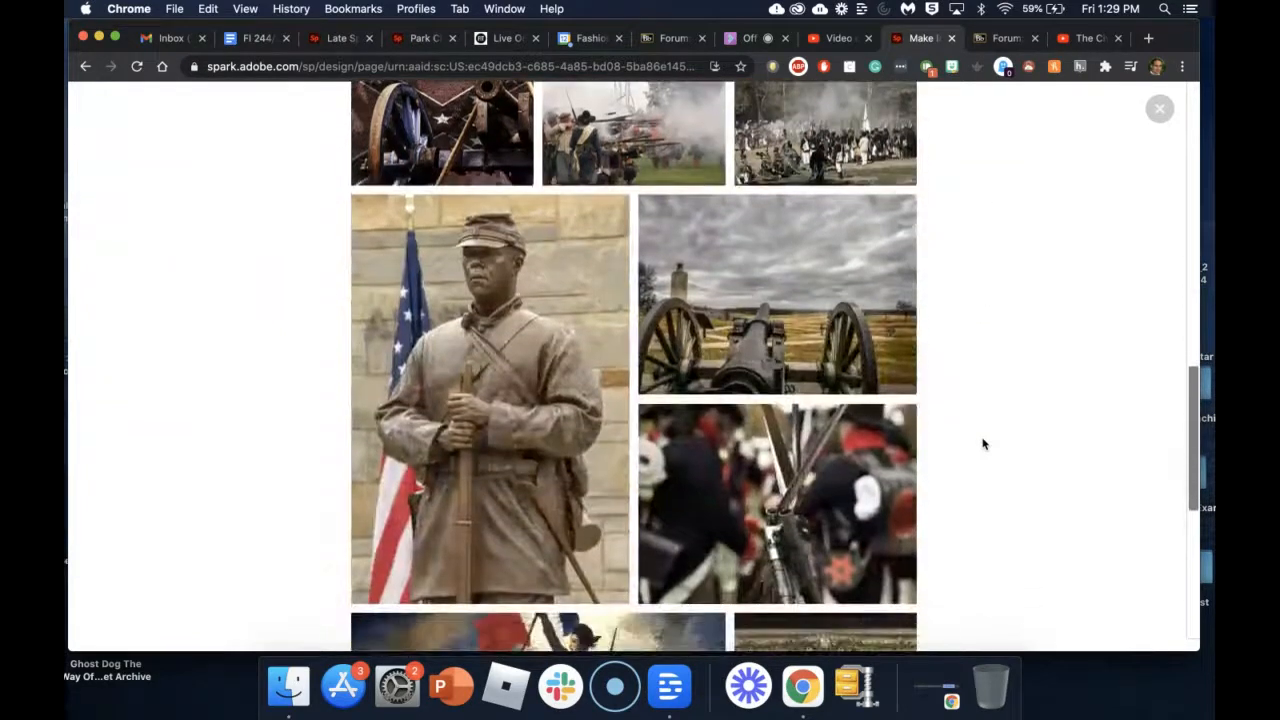
# Examine the image credits at the end of the preview, return to the title photo, and close the preview.
pyautogui.scroll(-11, 983, 444)
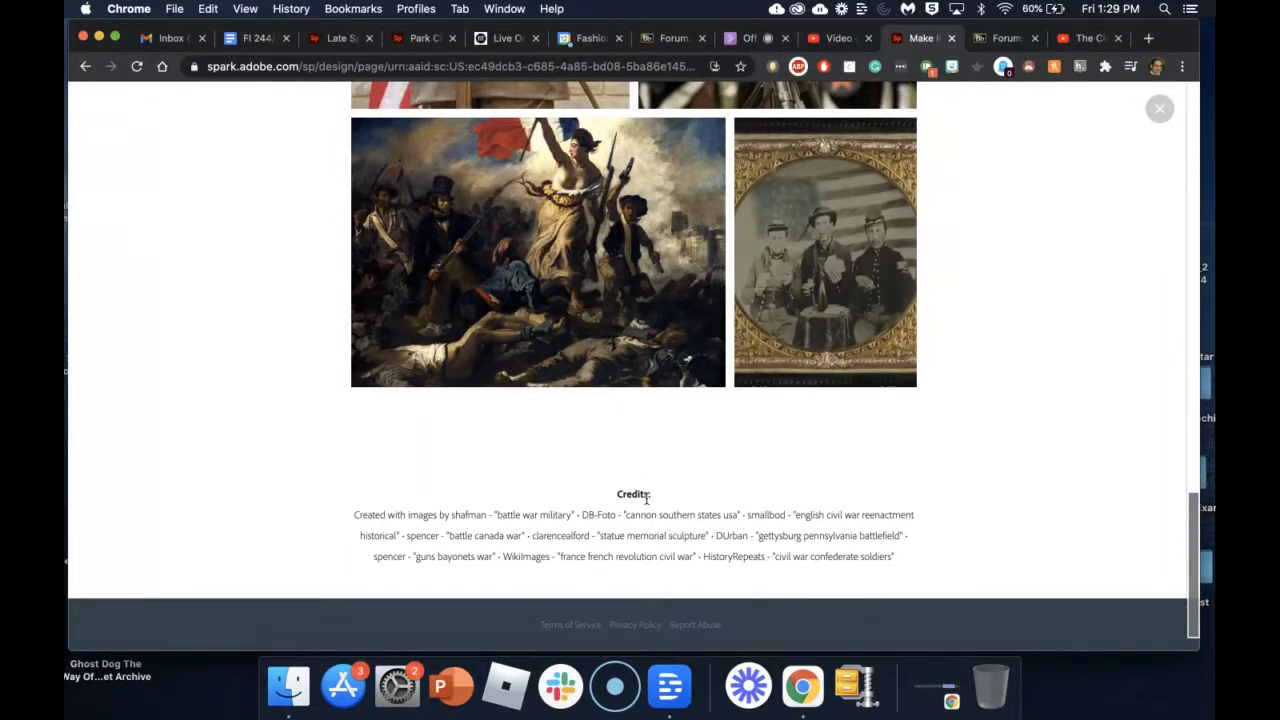
pyautogui.scroll(3, 646, 497)
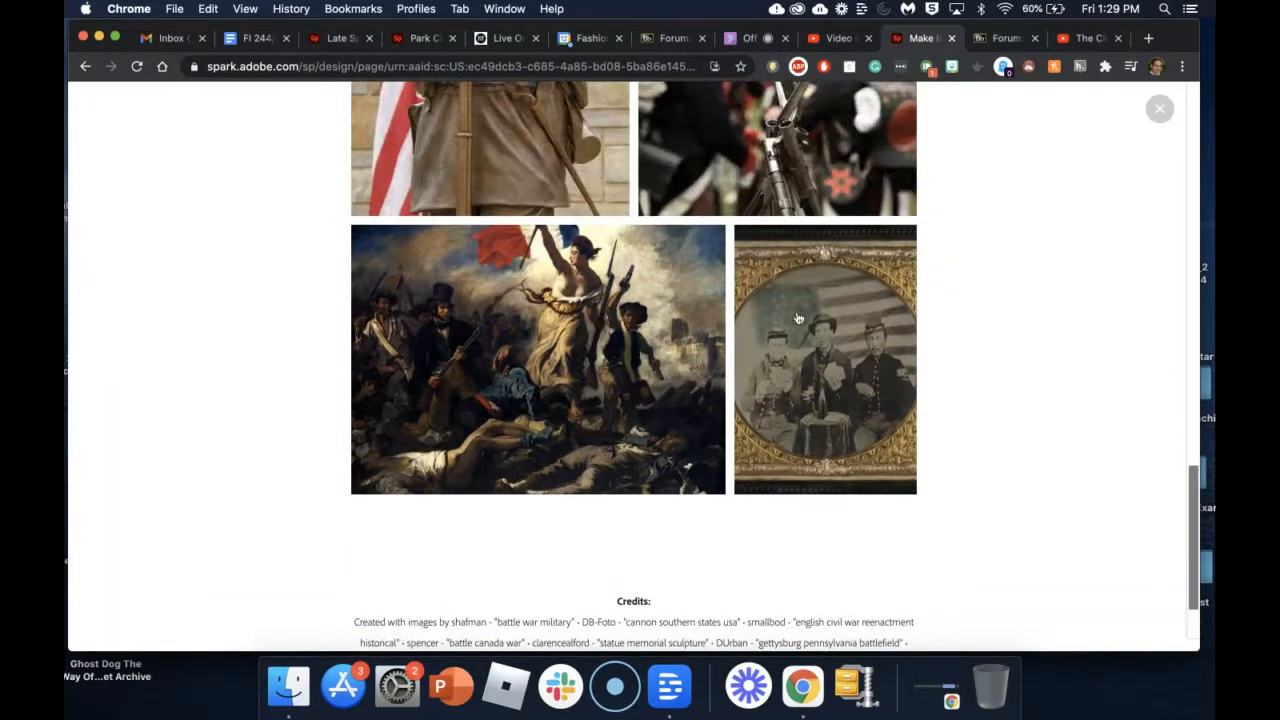
pyautogui.scroll(1, 797, 320)
pyautogui.scroll(3, 797, 320)
pyautogui.scroll(-5, 797, 320)
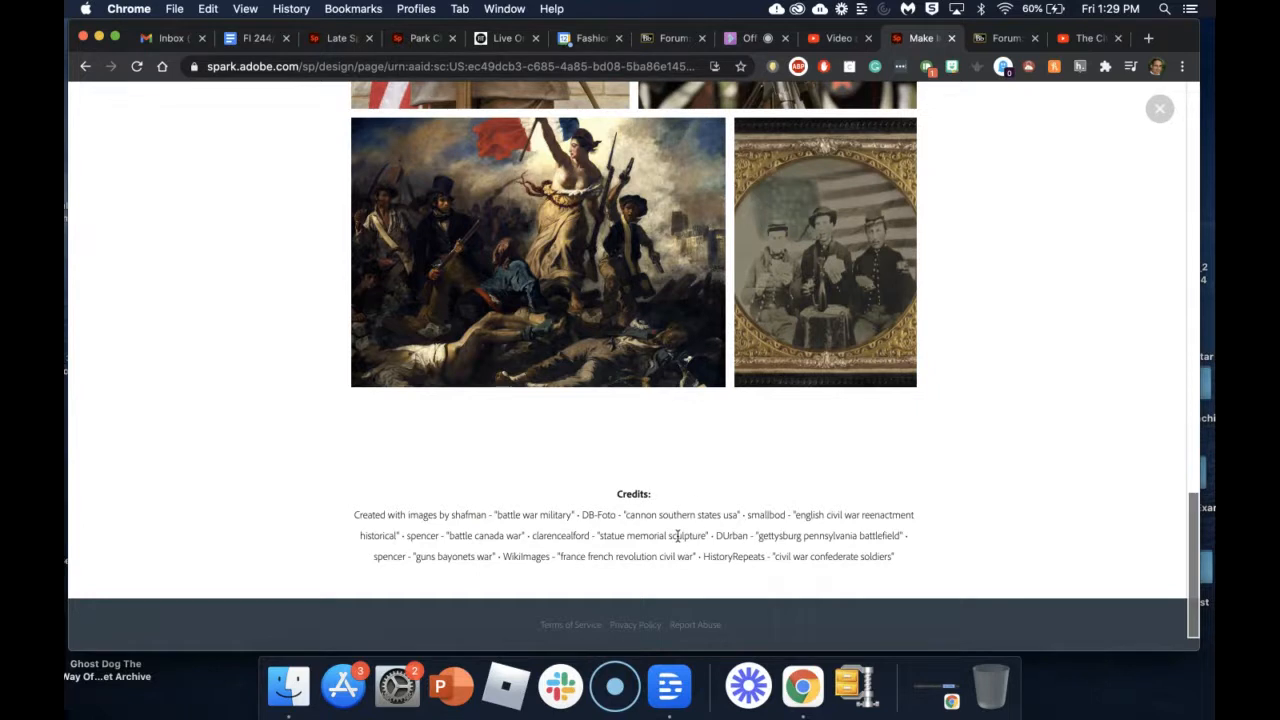
pyautogui.scroll(10, 687, 514)
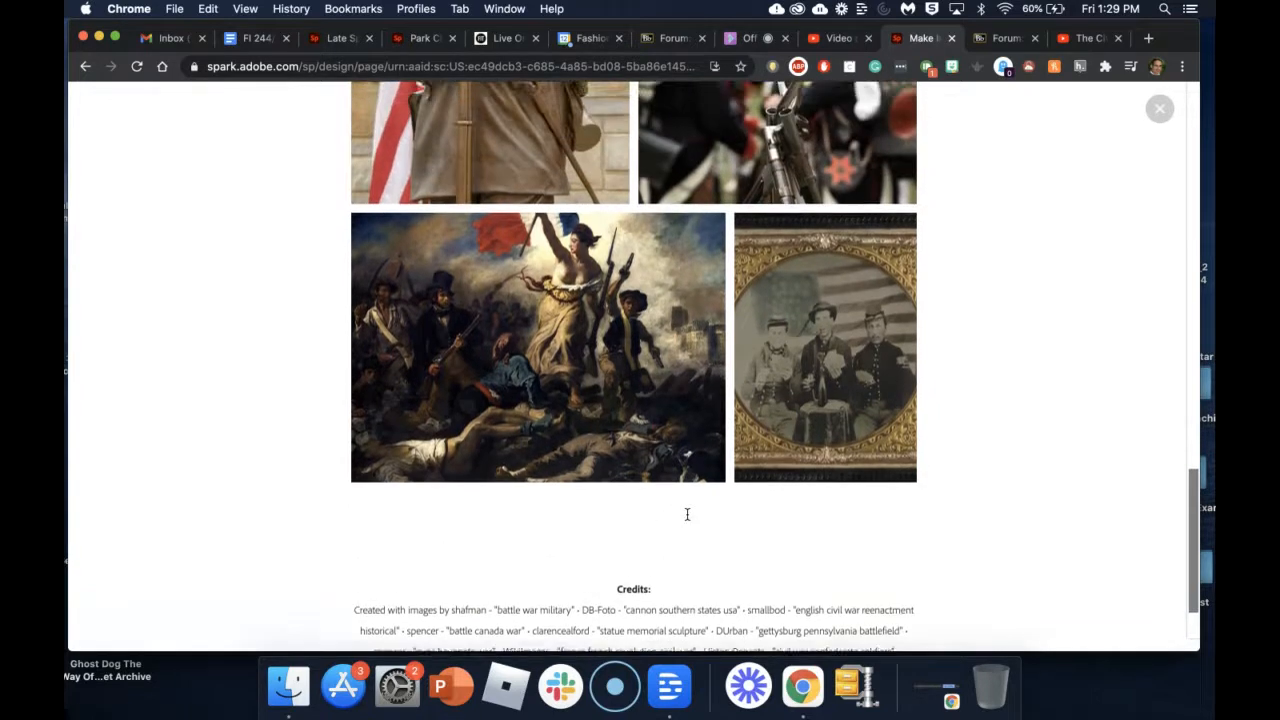
pyautogui.scroll(15, 688, 316)
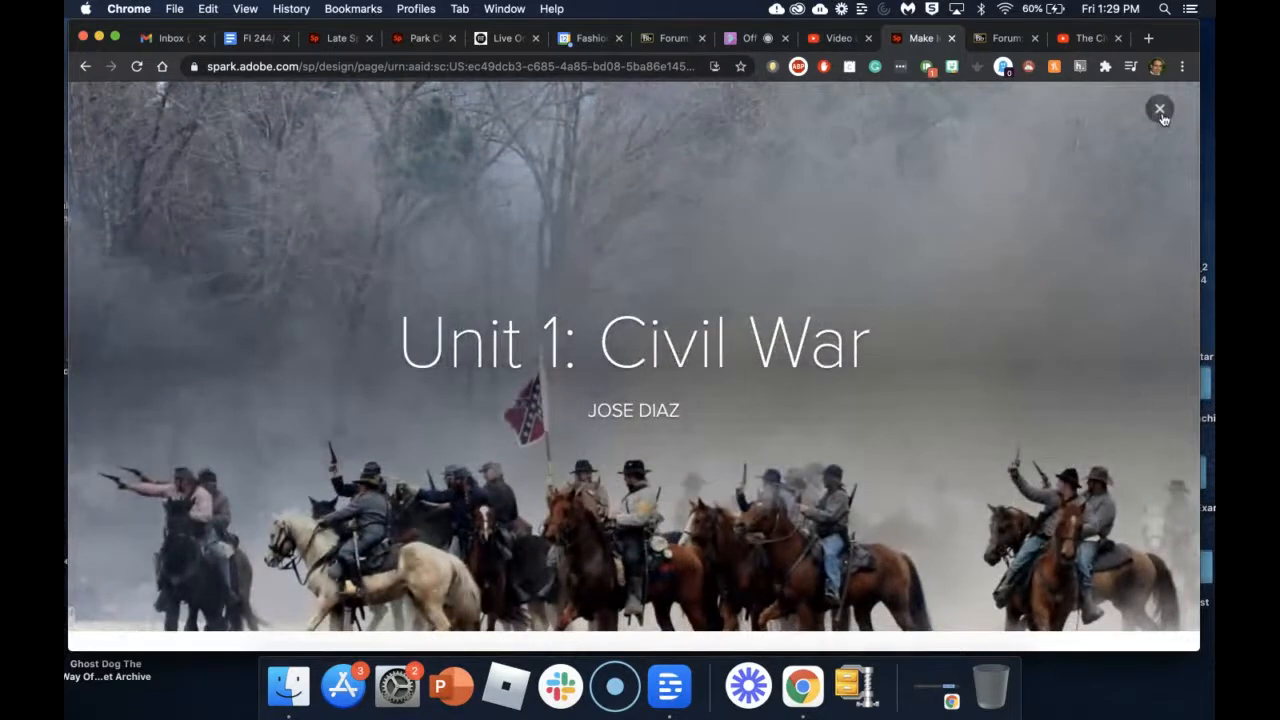
pyautogui.click(1160, 109)
# Add a glideshow below the photo grid at the end of the page.
pyautogui.scroll(-6, 922, 289)
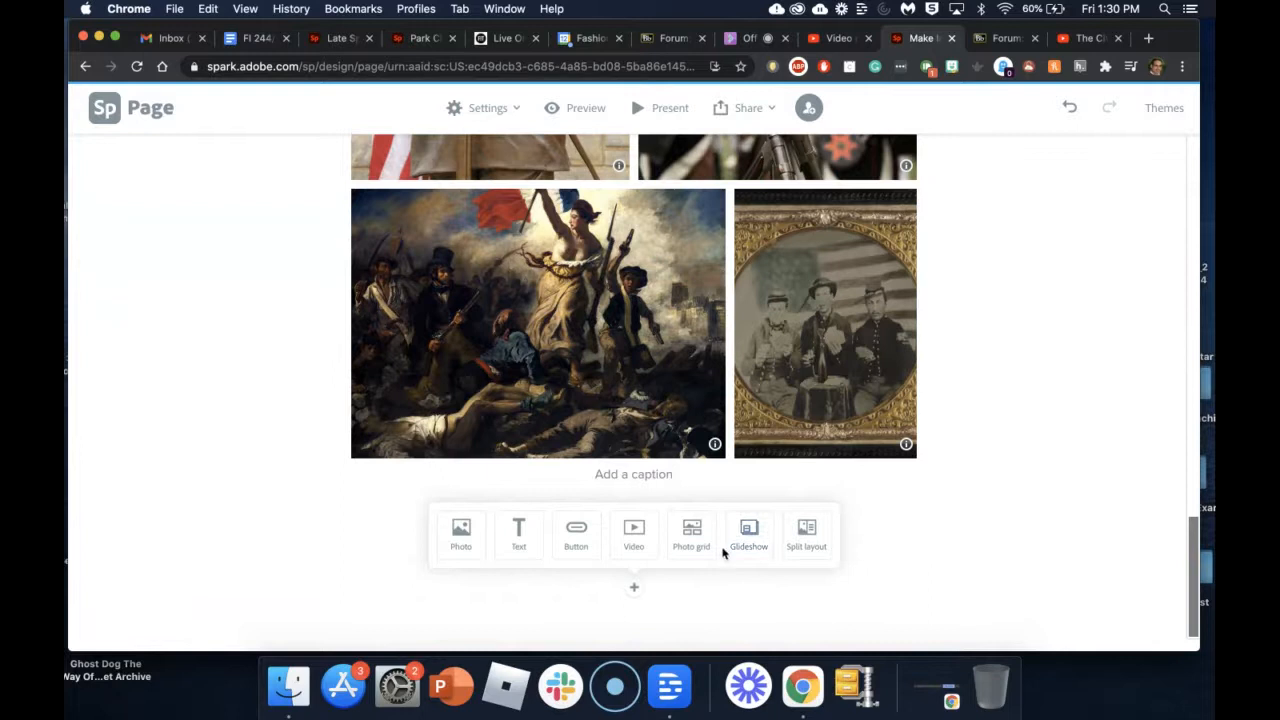
pyautogui.scroll(5, 910, 358)
pyautogui.scroll(-5, 910, 358)
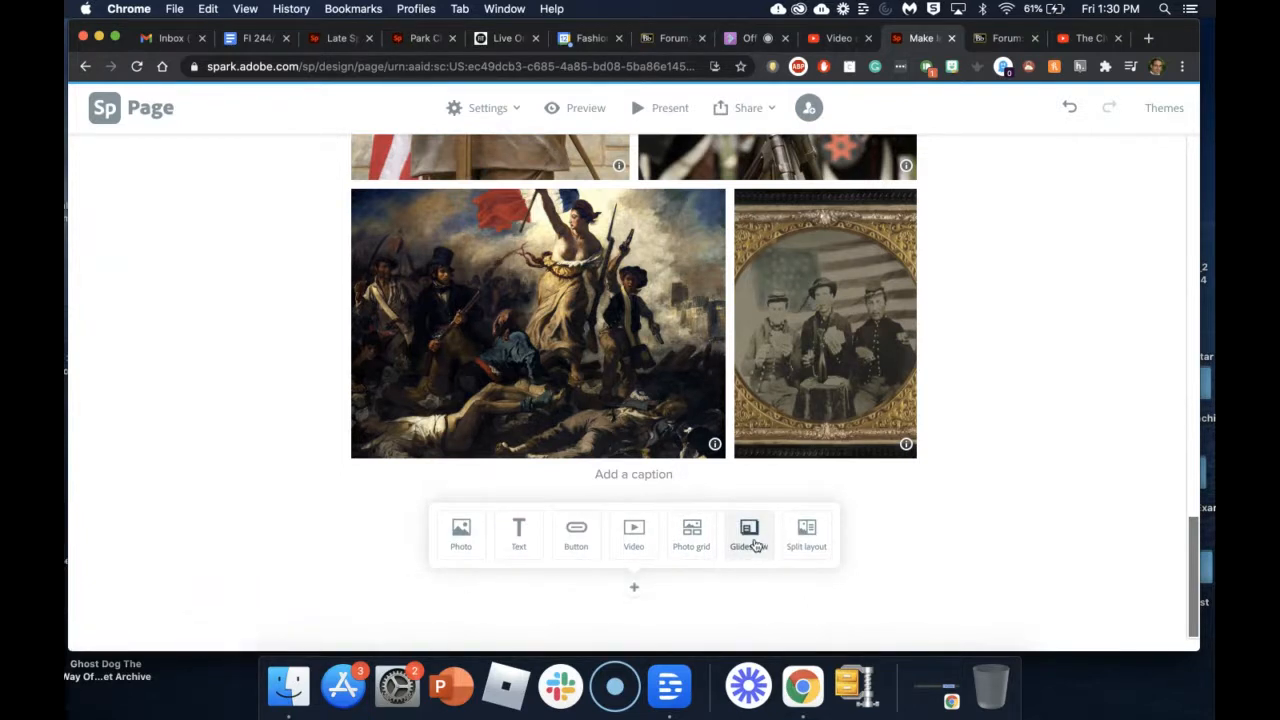
pyautogui.click(749, 538)
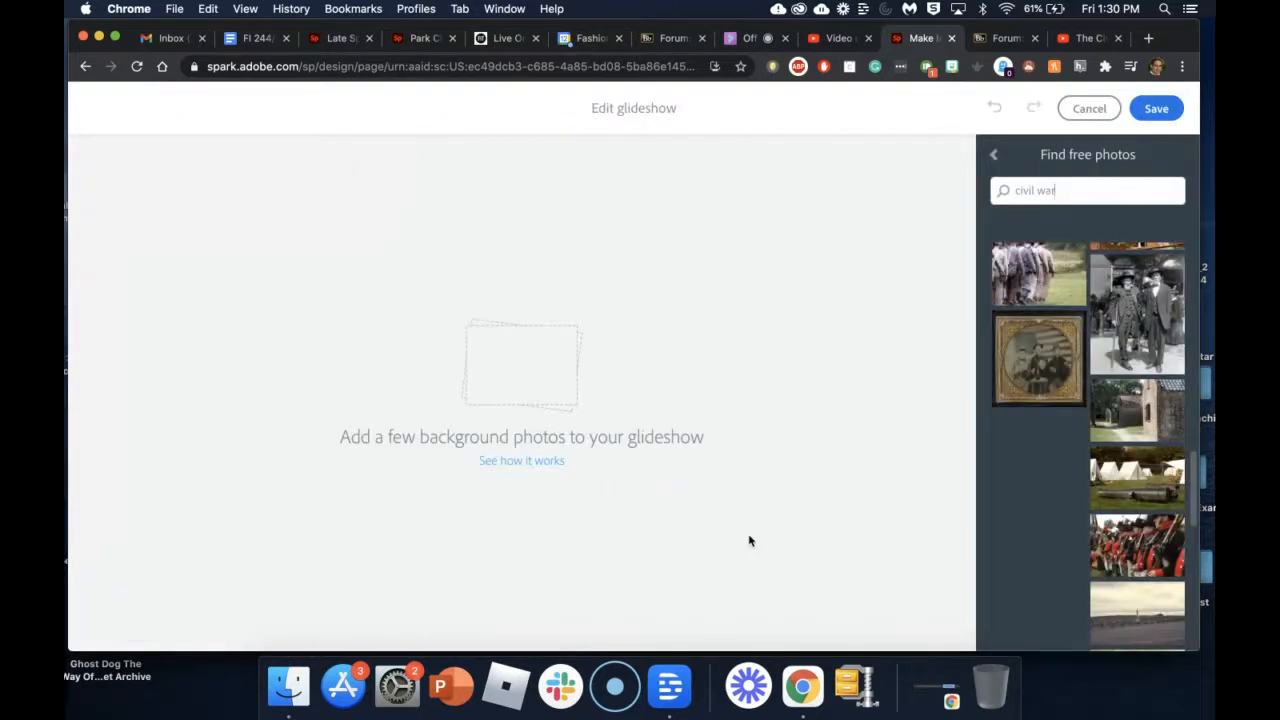
# Add the free "civil war" photos of the cannon beside the monument and the marching soldiers to the glideshow.
pyautogui.tripleClick(1059, 189)
pyautogui.scroll(-5, 1093, 410)
pyautogui.scroll(-10, 1093, 410)
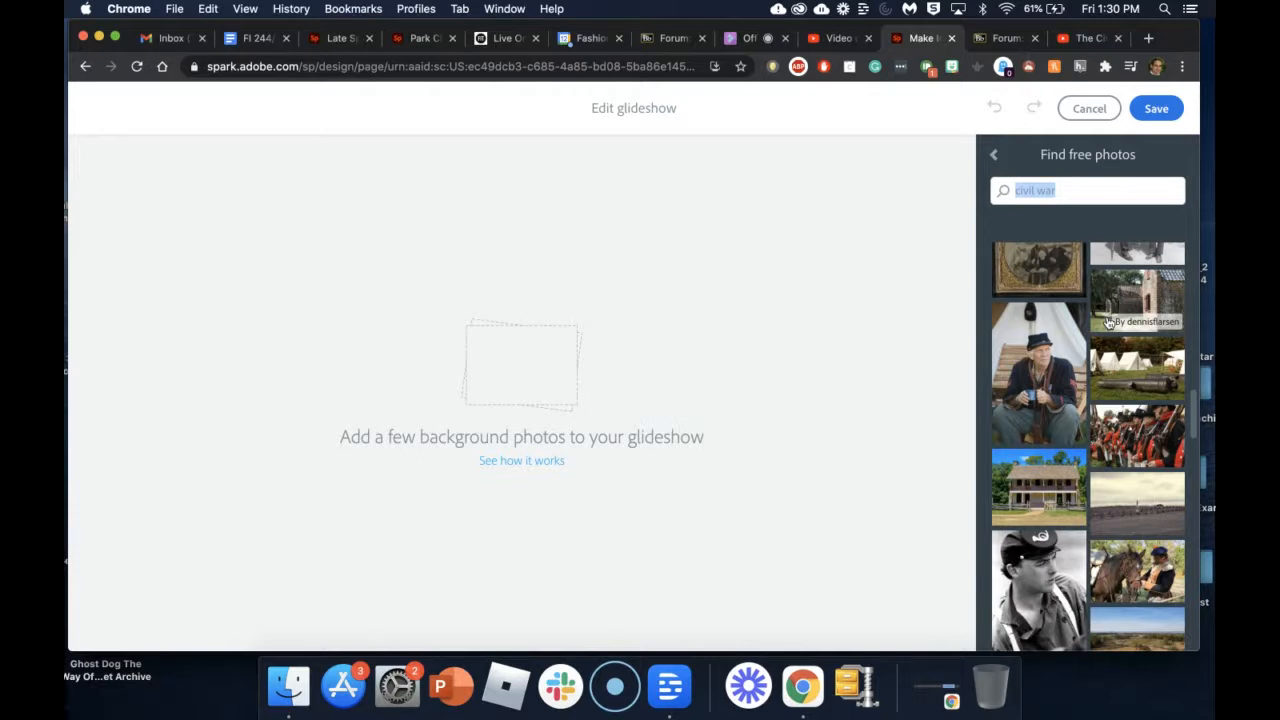
pyautogui.scroll(2, 1108, 322)
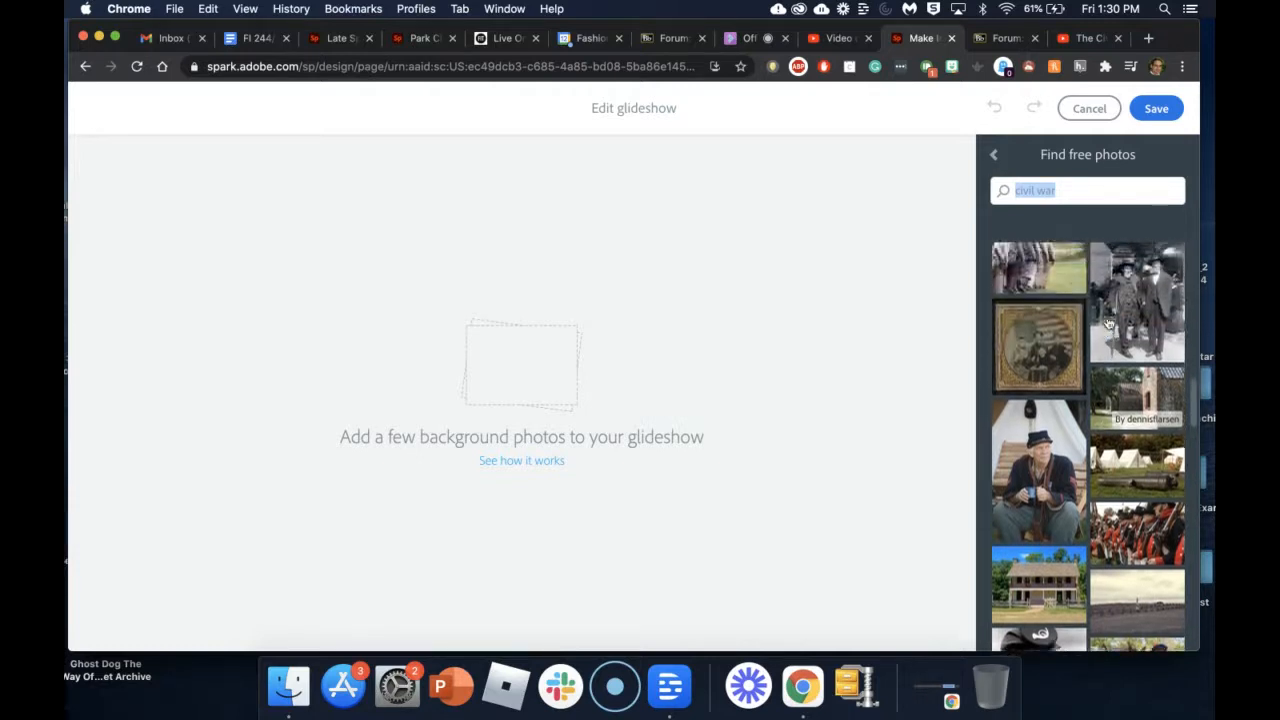
pyautogui.scroll(2, 1108, 322)
pyautogui.scroll(3, 1108, 322)
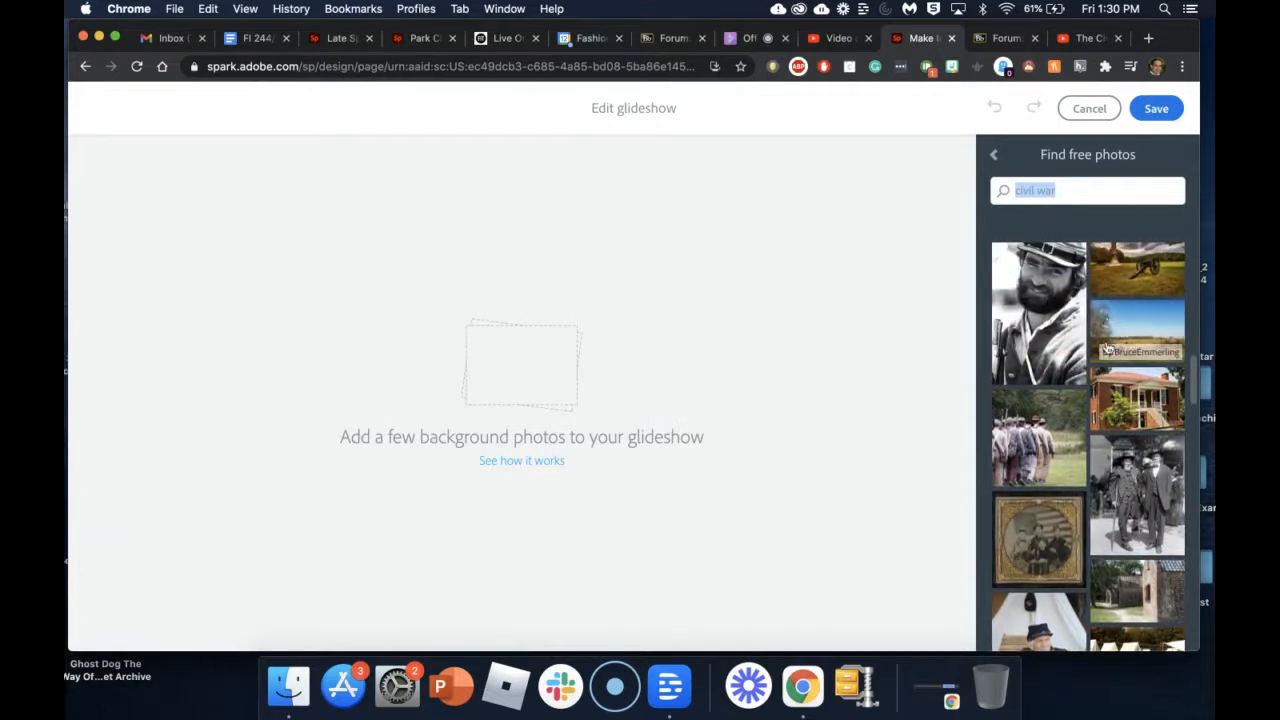
pyautogui.scroll(2, 1110, 325)
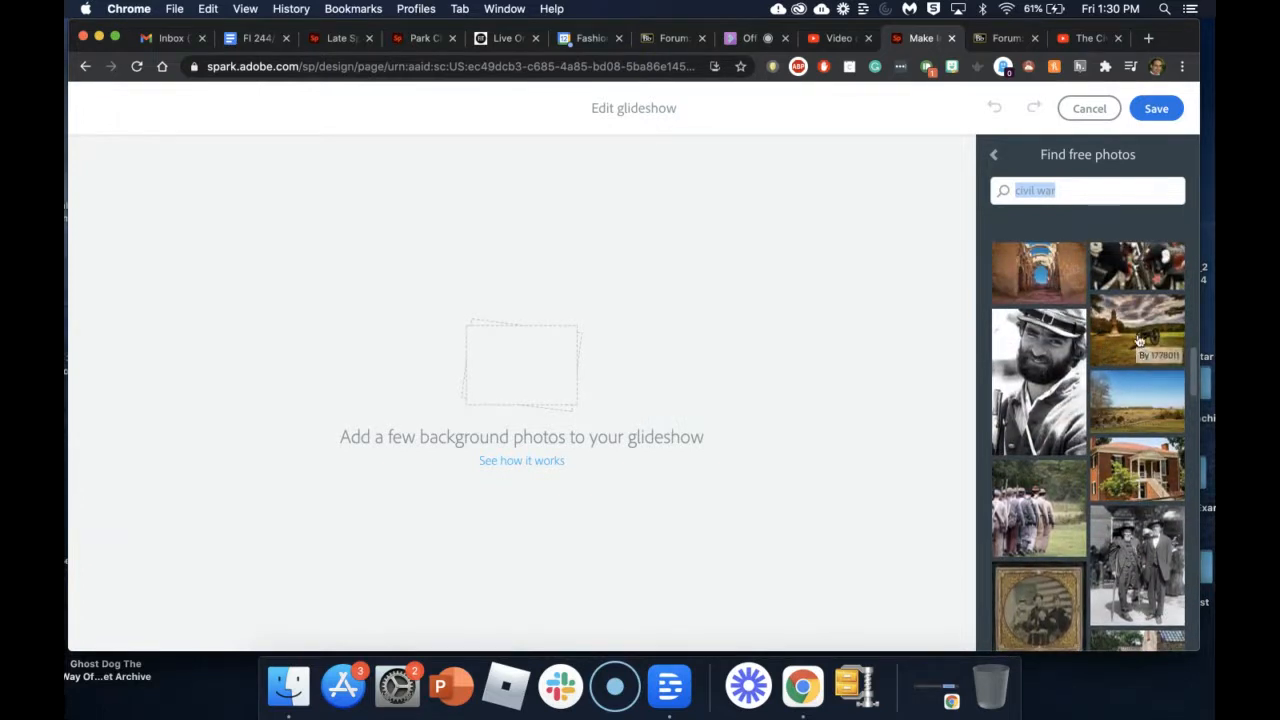
pyautogui.click(1133, 338)
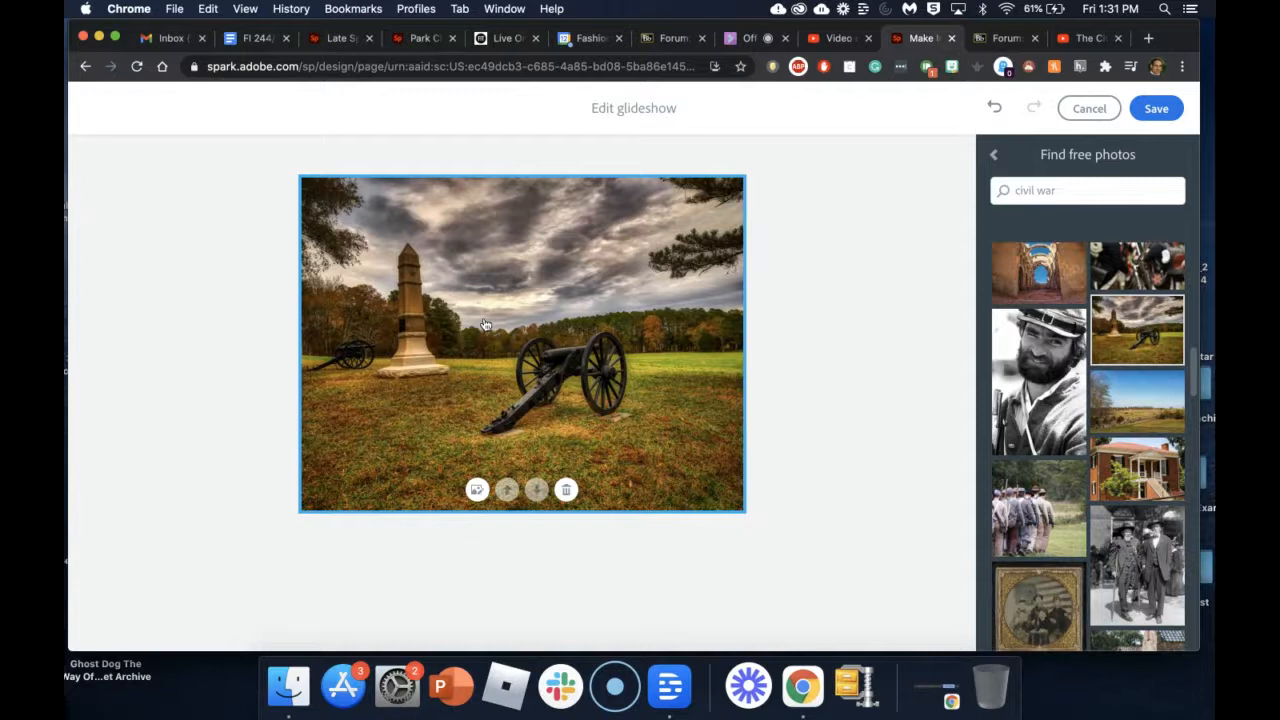
pyautogui.click(1037, 494)
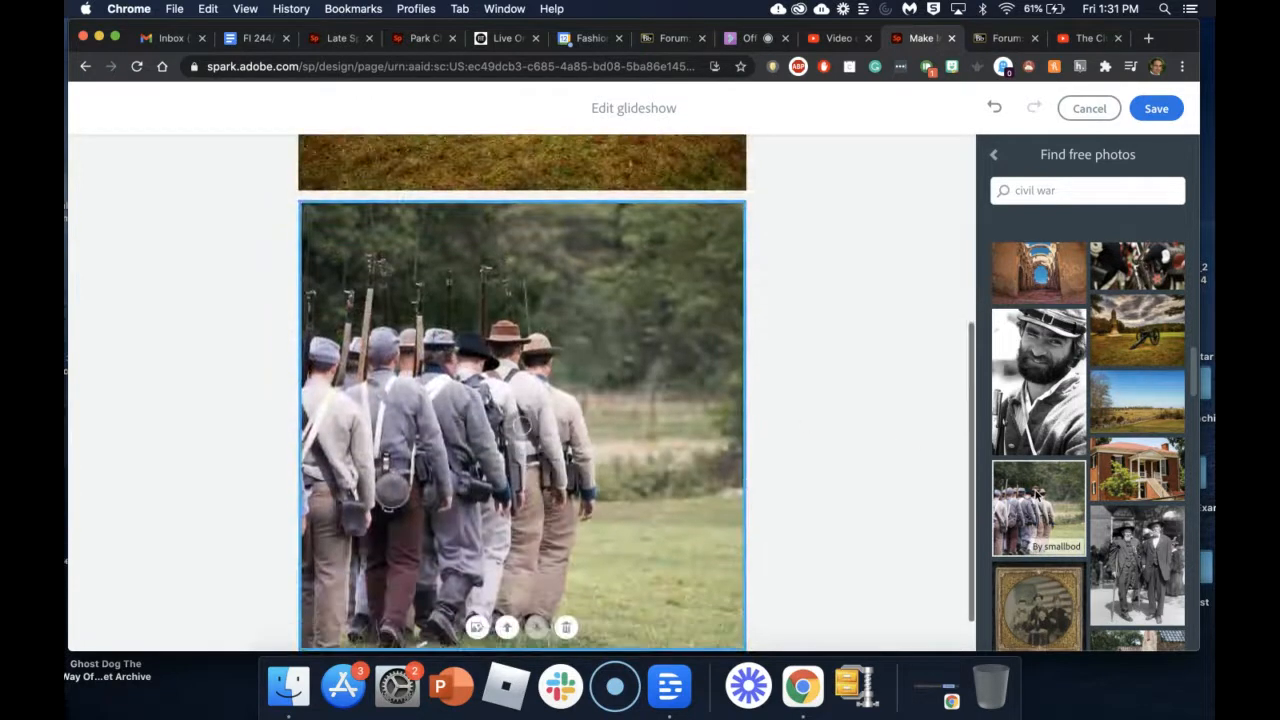
# Try to add the black-and-white photo of the two standing men to the glideshow.
pyautogui.scroll(-4, 1048, 550)
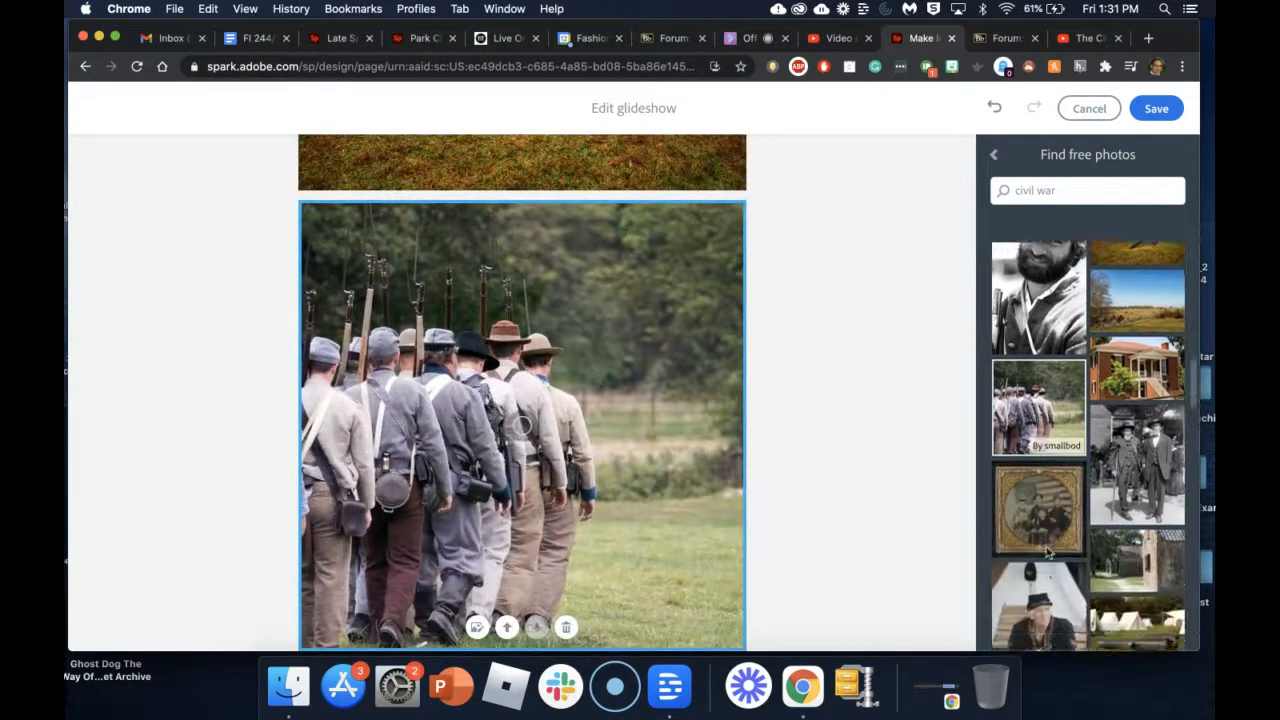
pyautogui.click(1150, 397)
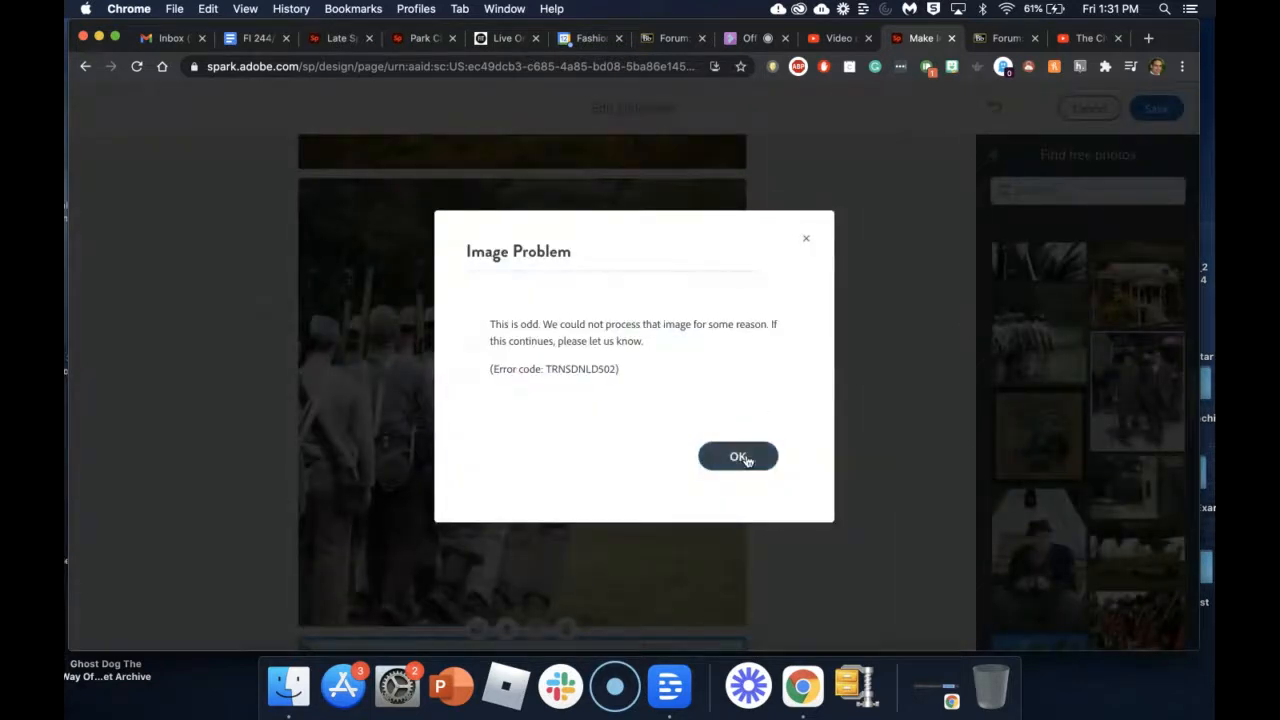
pyautogui.click(742, 457)
# Add the black-and-white photo of the young soldier in a cap to the glideshow and look over its background photos.
pyautogui.scroll(-5, 1052, 428)
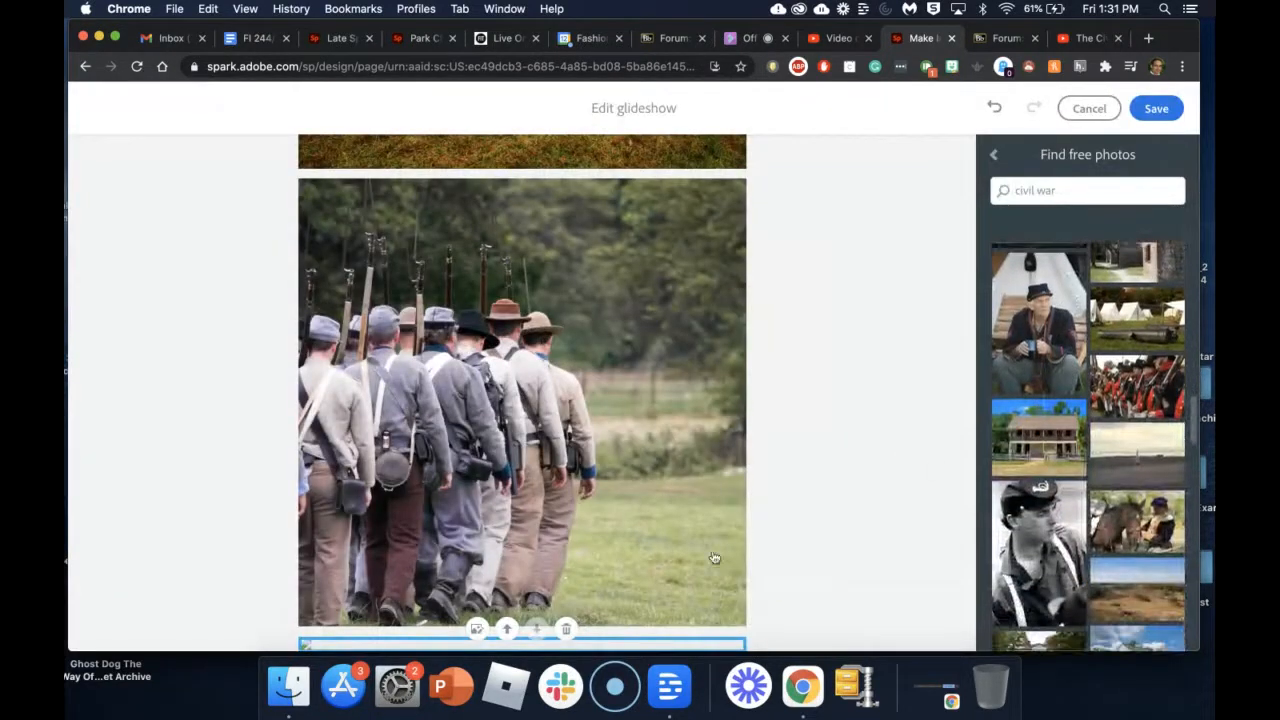
pyautogui.scroll(-1, 715, 559)
pyautogui.click(1047, 525)
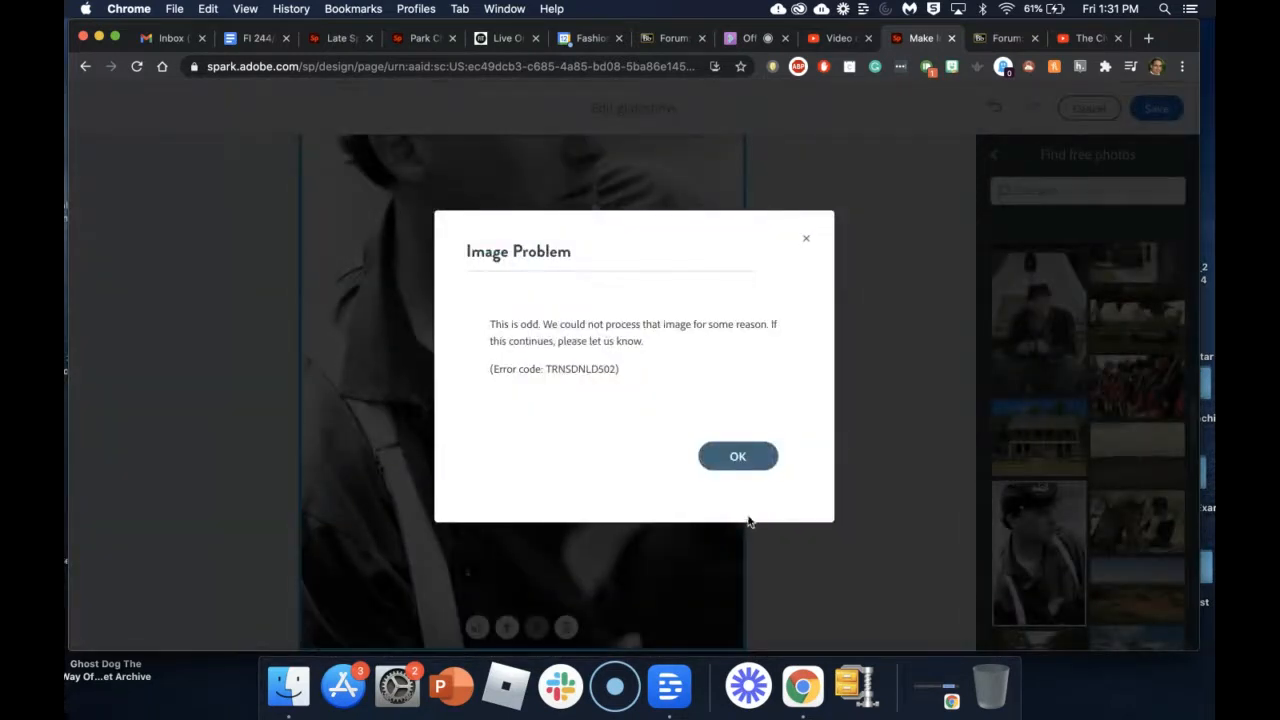
pyautogui.click(740, 456)
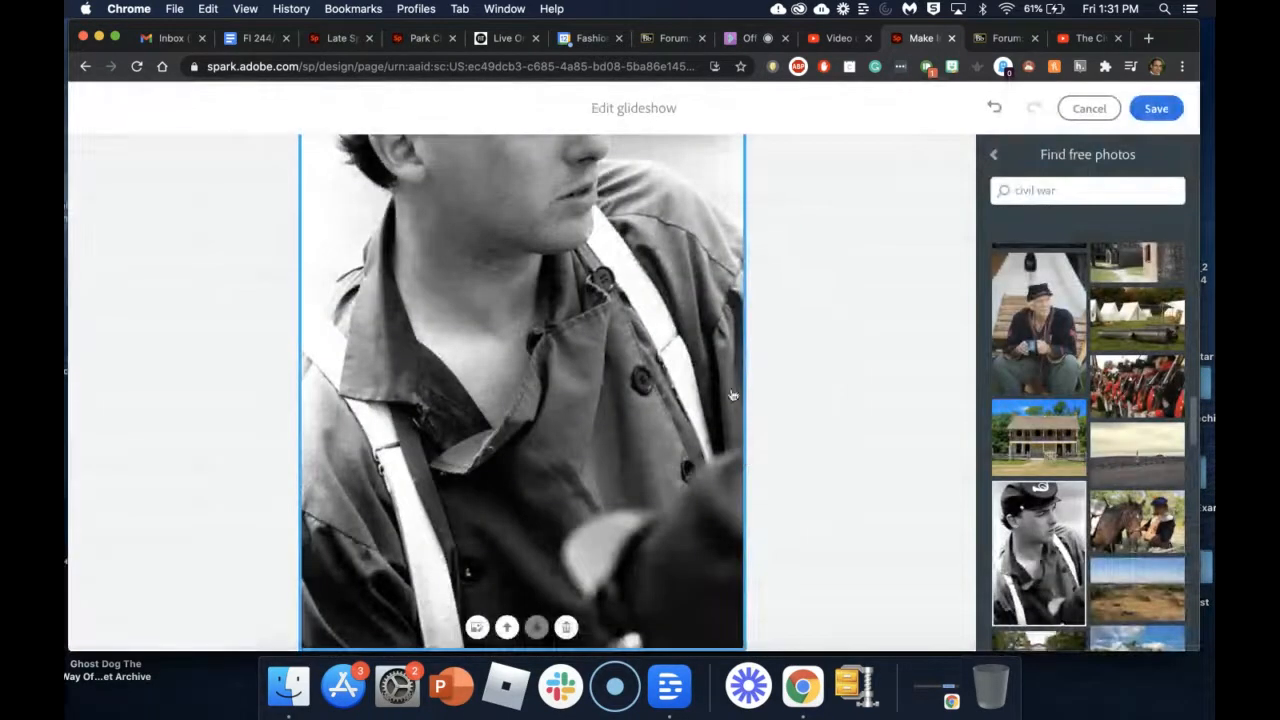
pyautogui.scroll(2, 730, 360)
pyautogui.scroll(6, 730, 360)
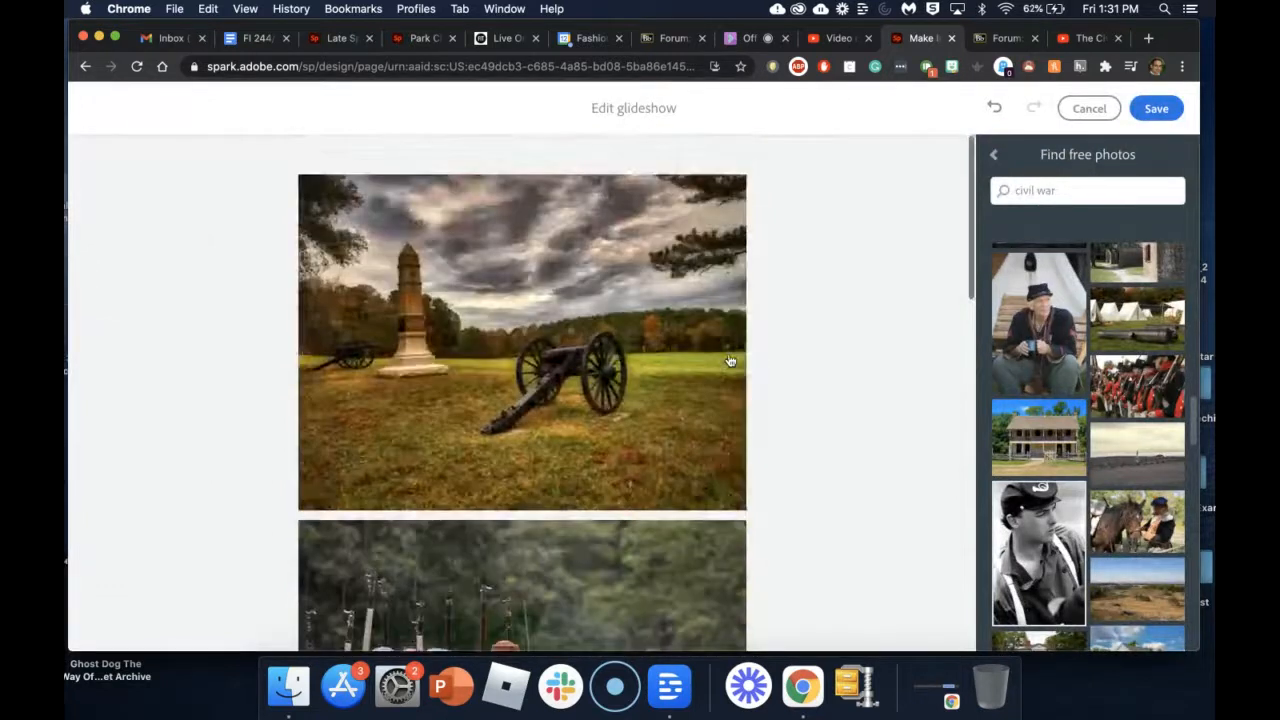
pyautogui.scroll(-3, 653, 510)
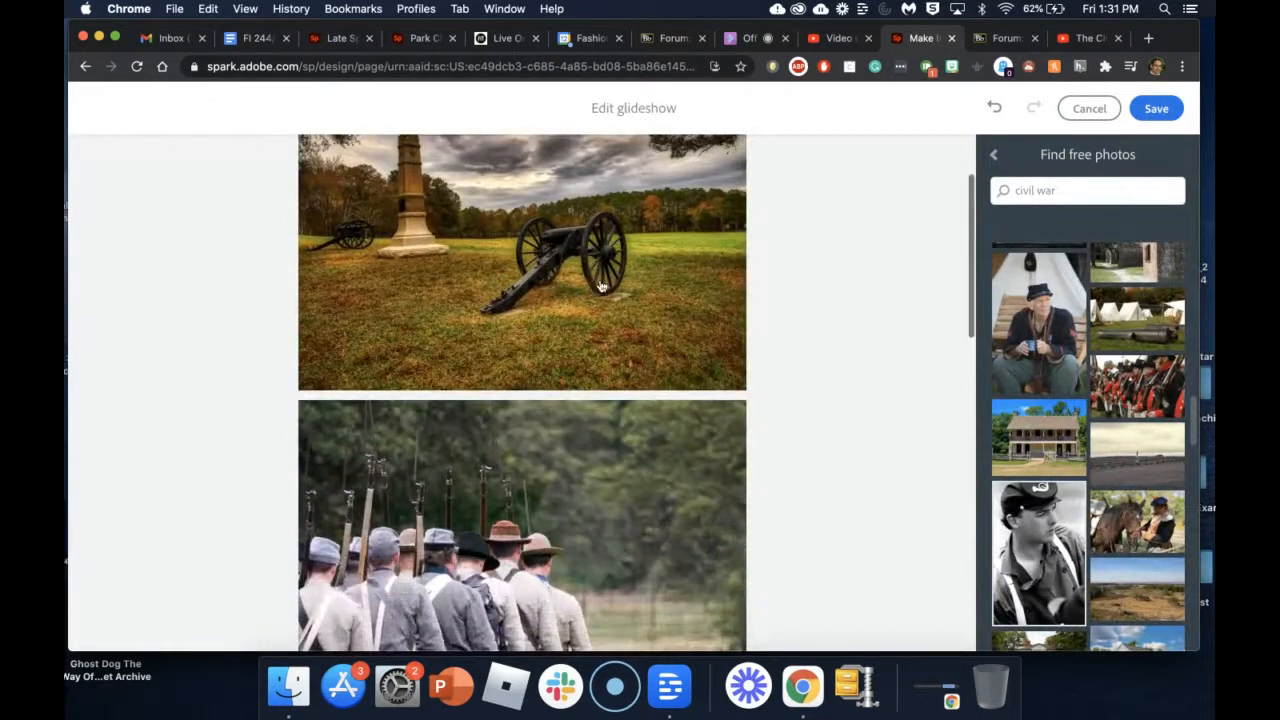
# Add the free "civil war" photo of the helmeted soldiers with crossed pikes to the glideshow.
pyautogui.scroll(-4, 672, 486)
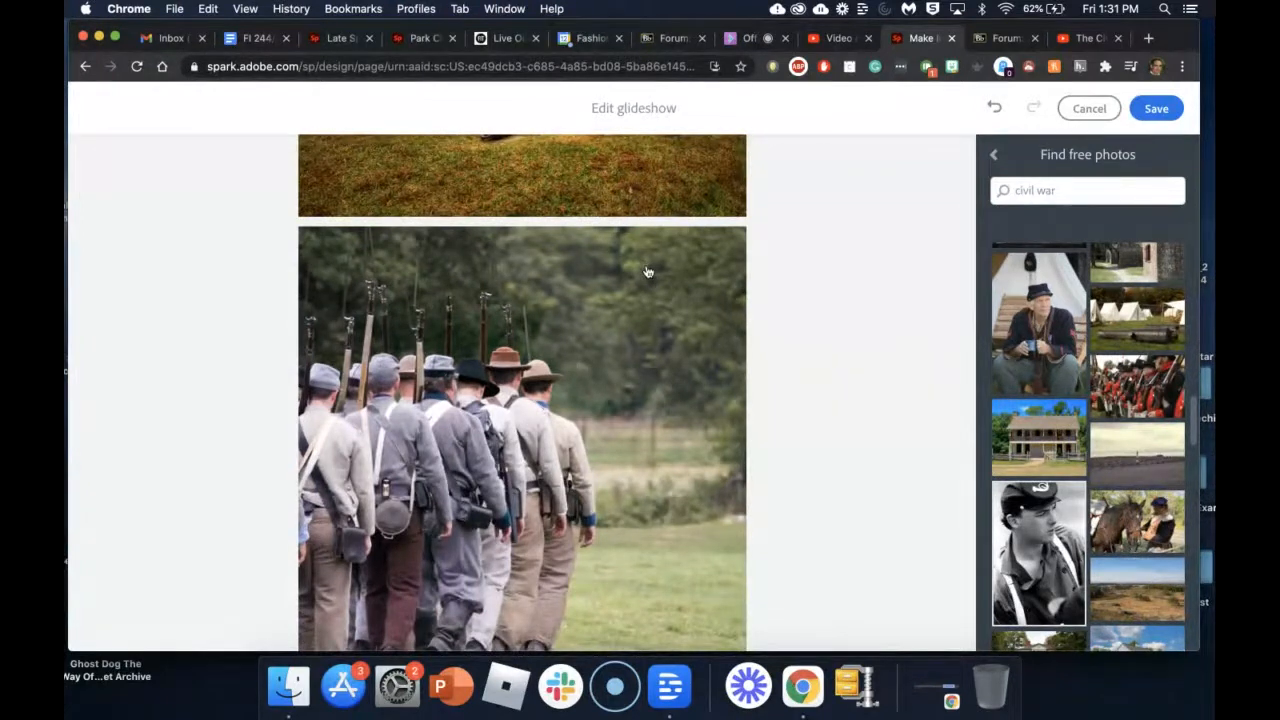
pyautogui.scroll(7, 648, 272)
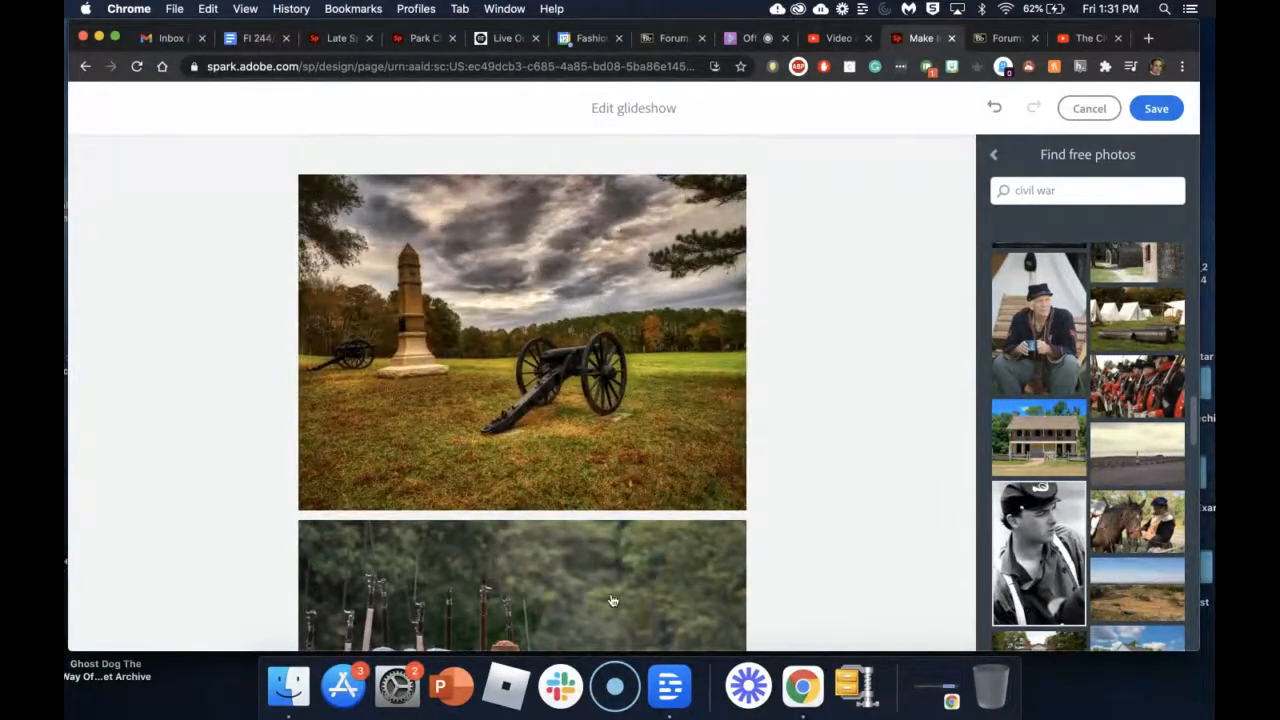
pyautogui.scroll(-15, 611, 600)
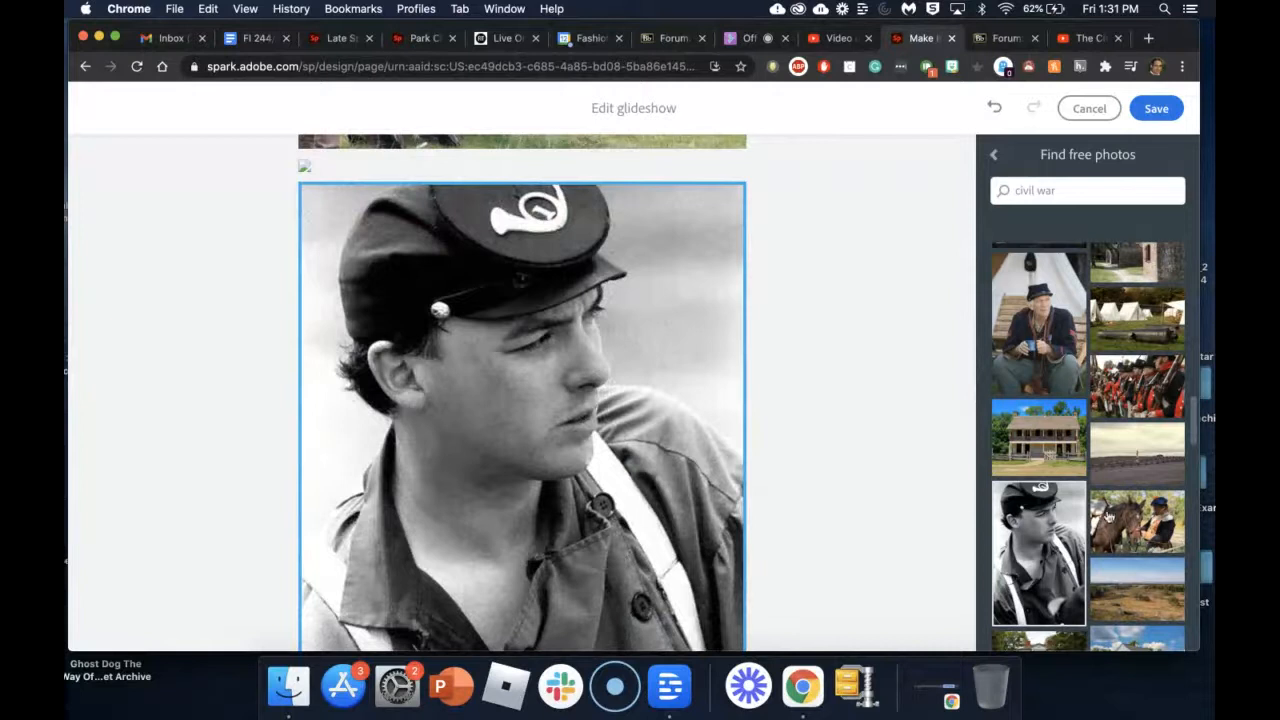
pyautogui.scroll(-10, 1161, 572)
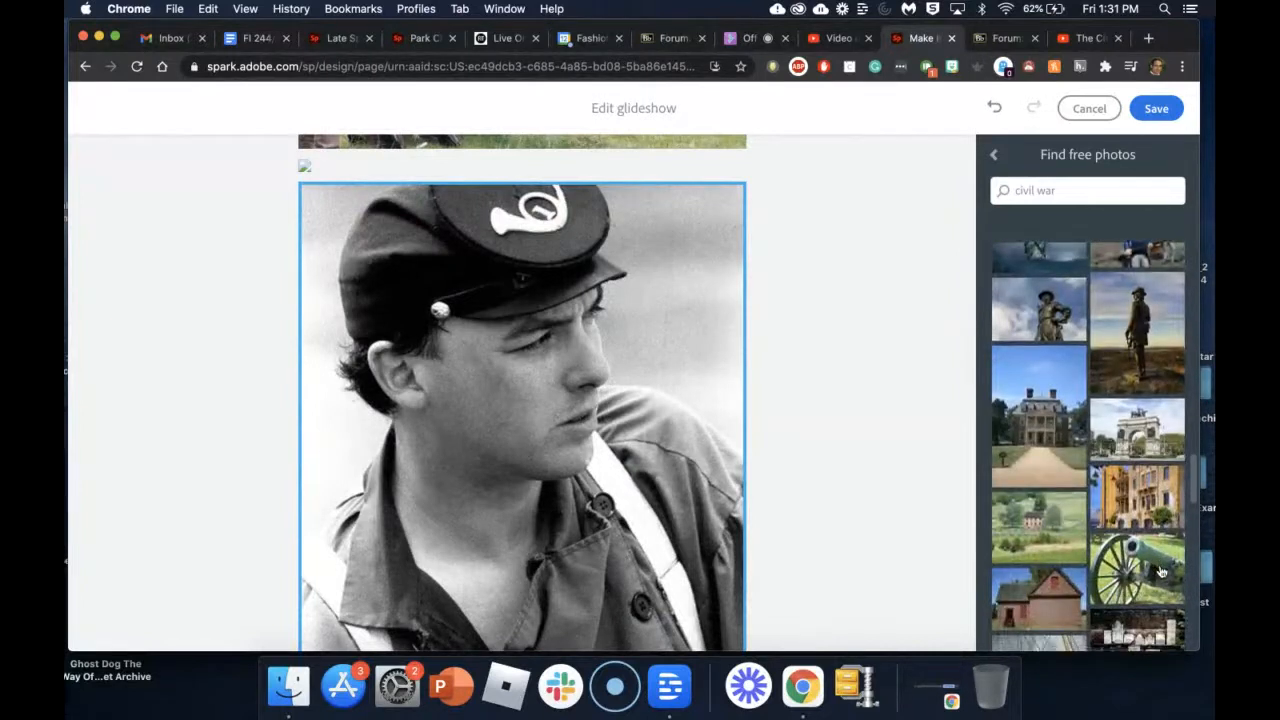
pyautogui.scroll(-3, 1161, 570)
pyautogui.scroll(-2, 1161, 570)
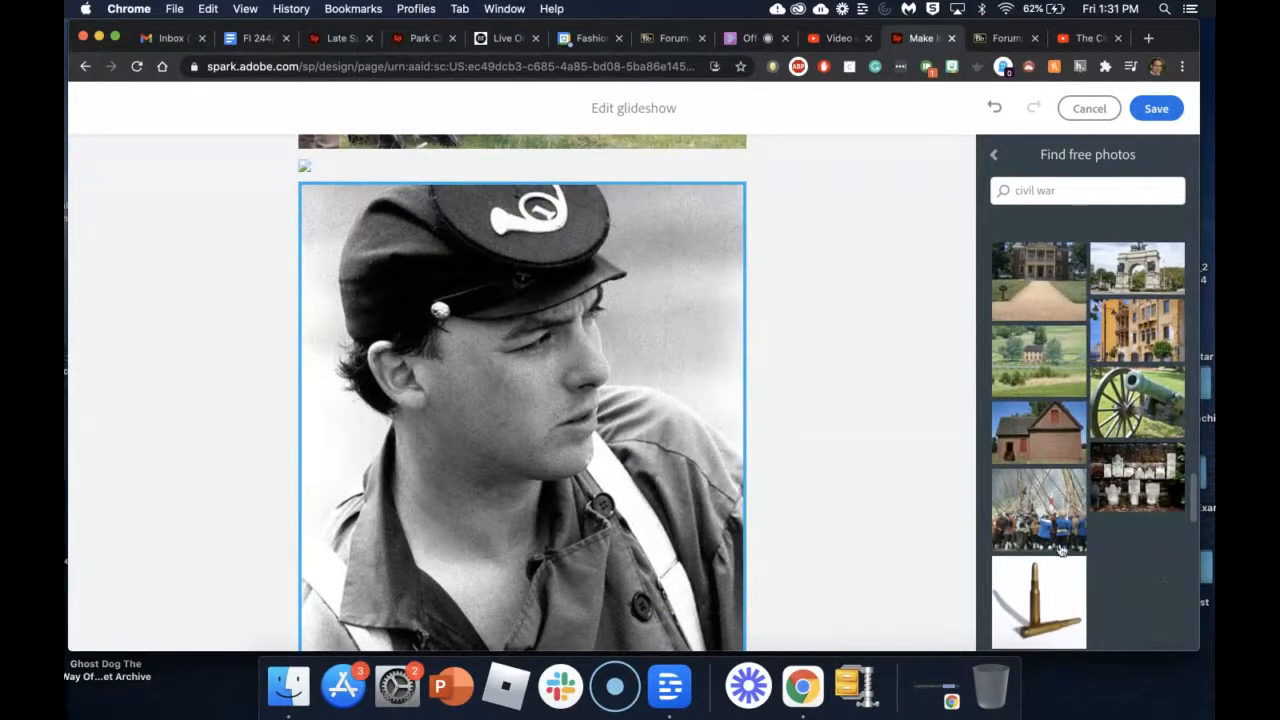
pyautogui.click(1045, 515)
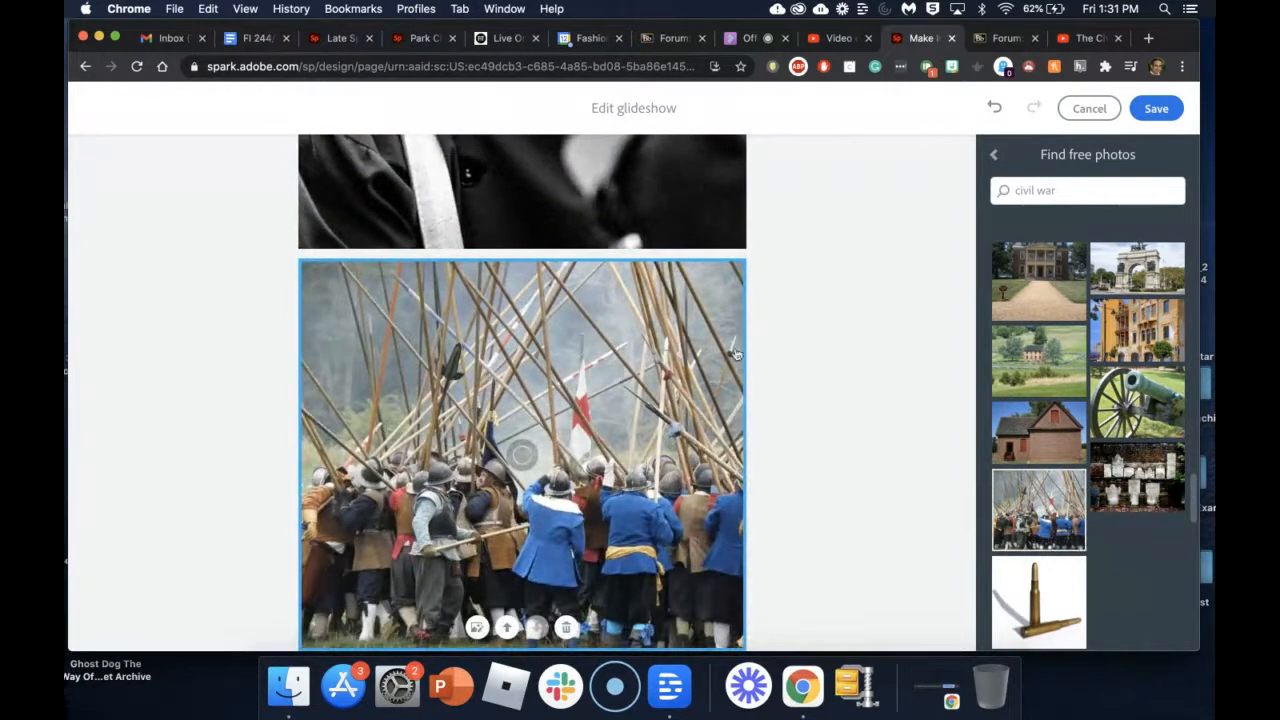
# Look over the glideshow's background photos from first to last and save the glideshow.
pyautogui.scroll(10, 735, 343)
pyautogui.scroll(8, 735, 343)
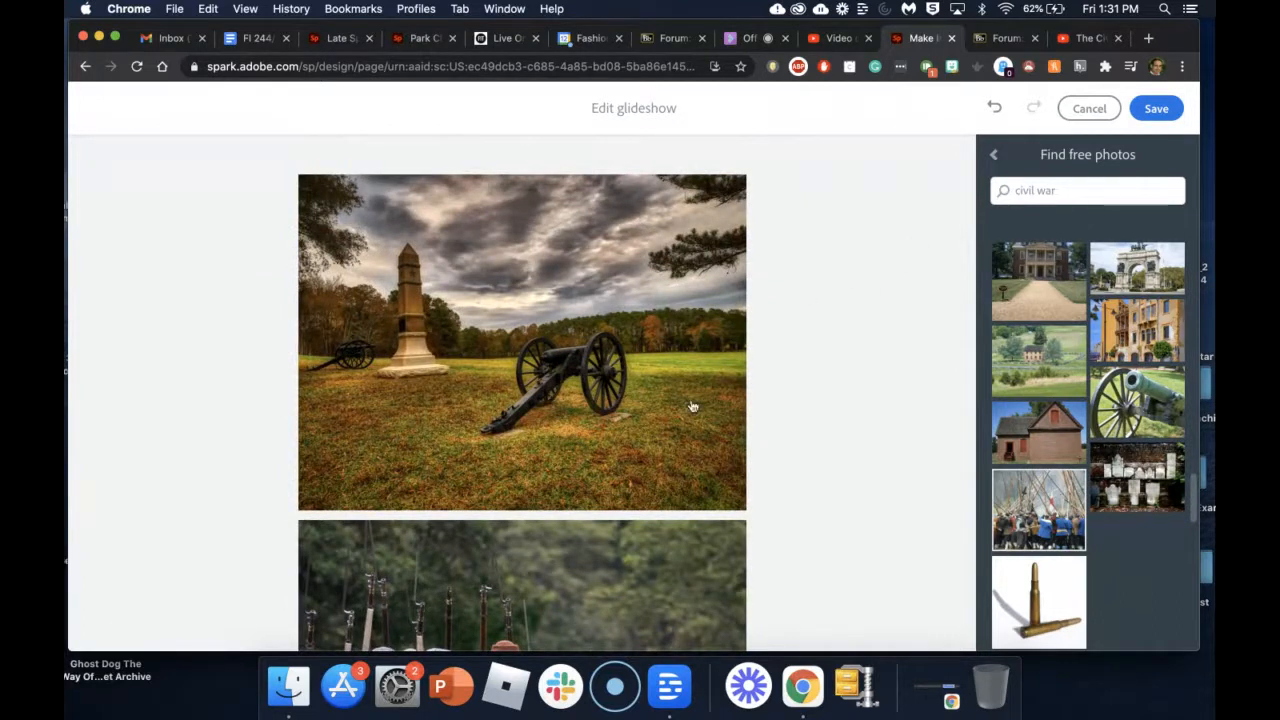
pyautogui.scroll(-12, 692, 406)
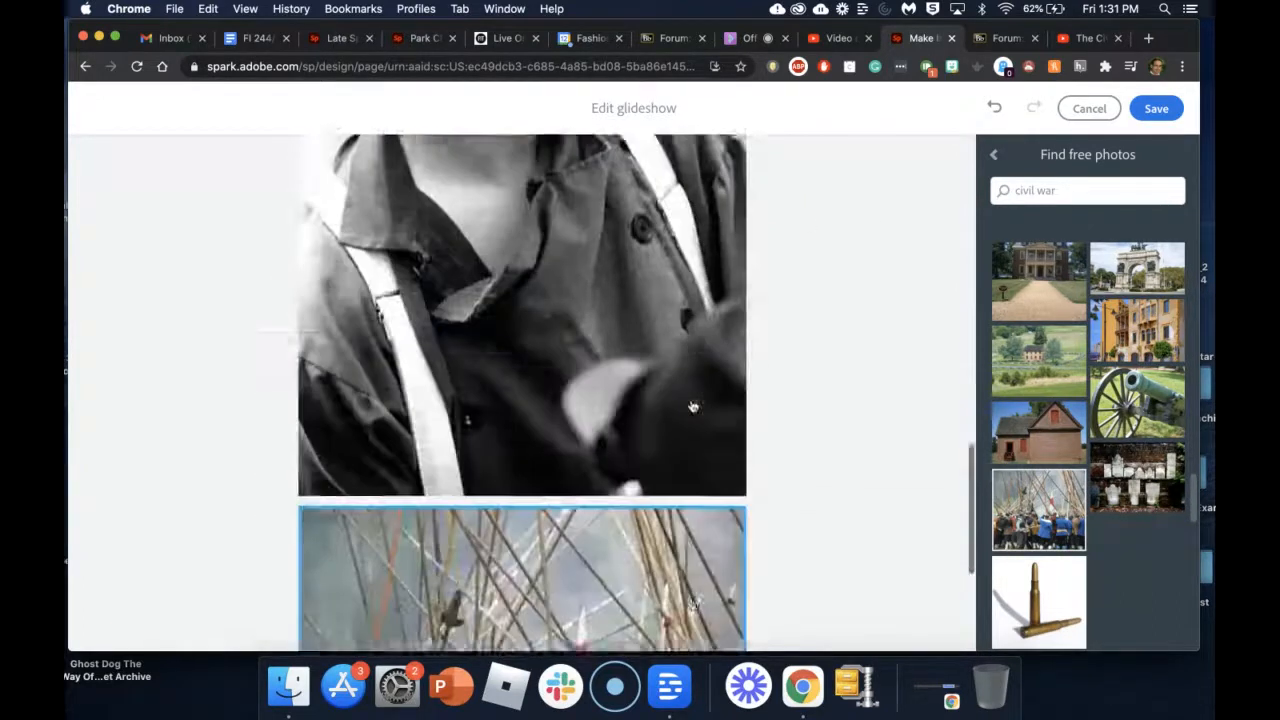
pyautogui.scroll(-3, 692, 406)
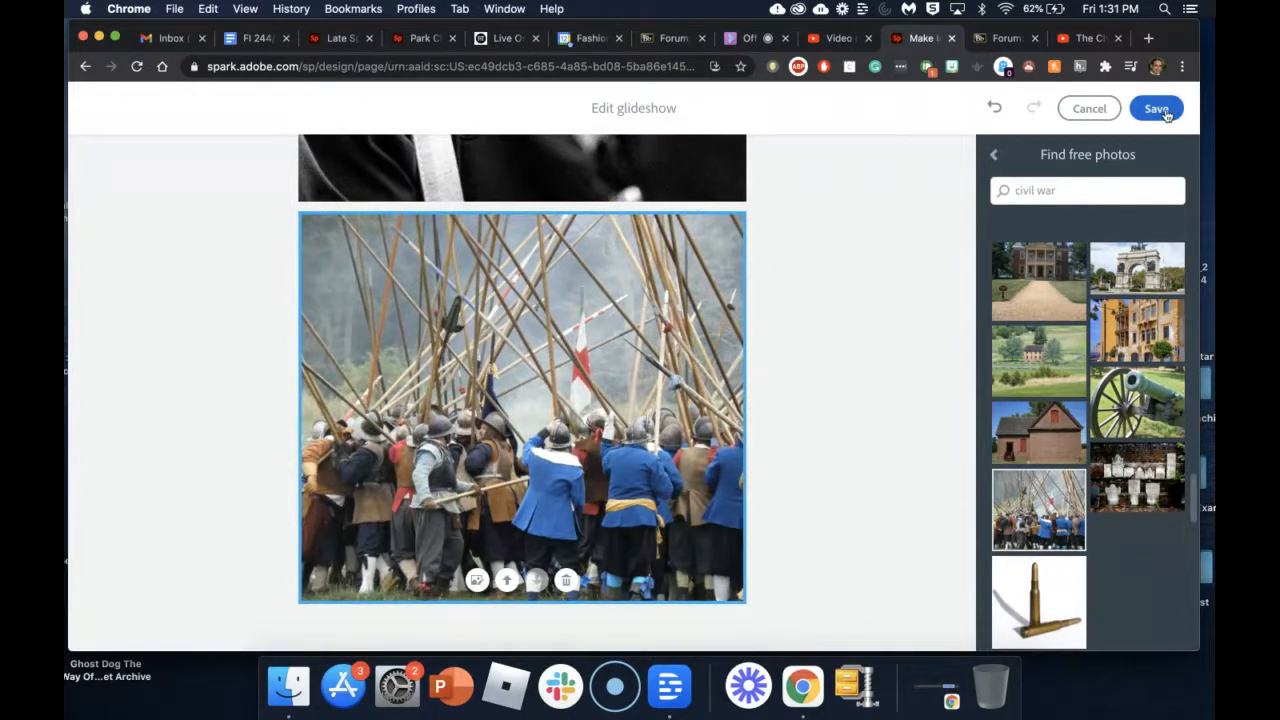
pyautogui.click(1163, 110)
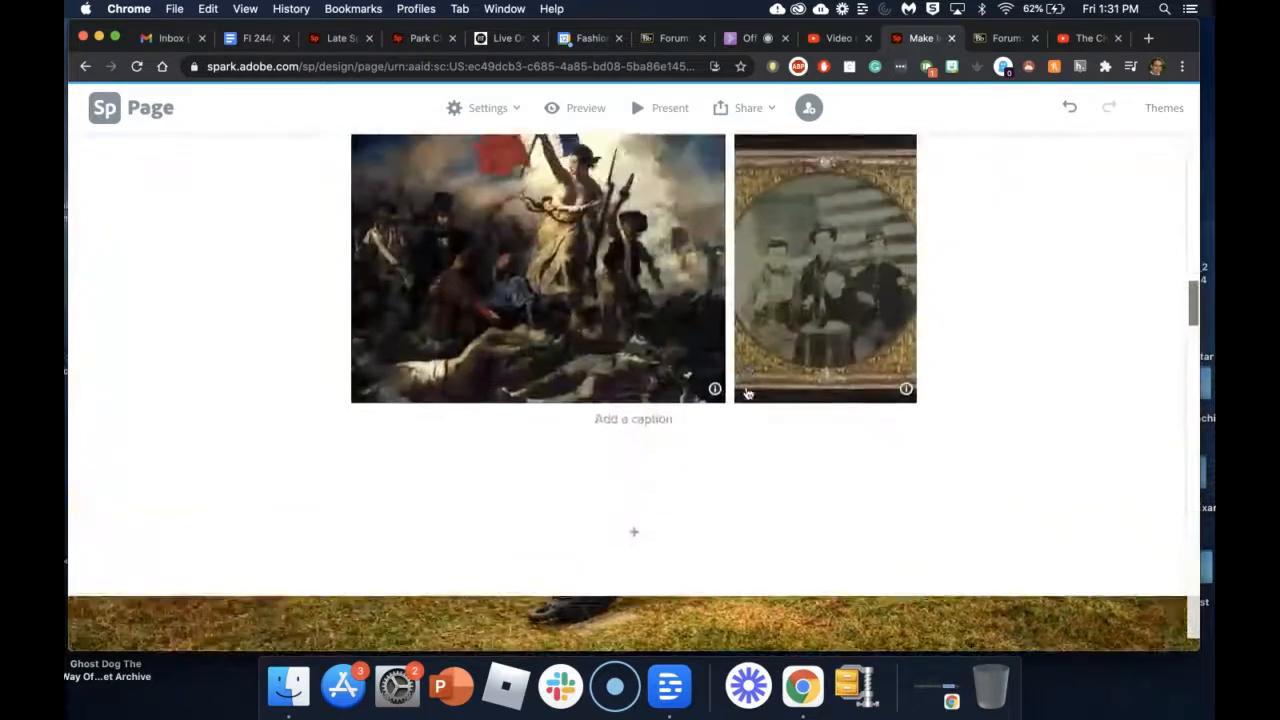
# Move the focal point of the young soldier's glideshow photo up to his cap and save it.
pyautogui.scroll(1, 747, 393)
pyautogui.scroll(-5, 747, 393)
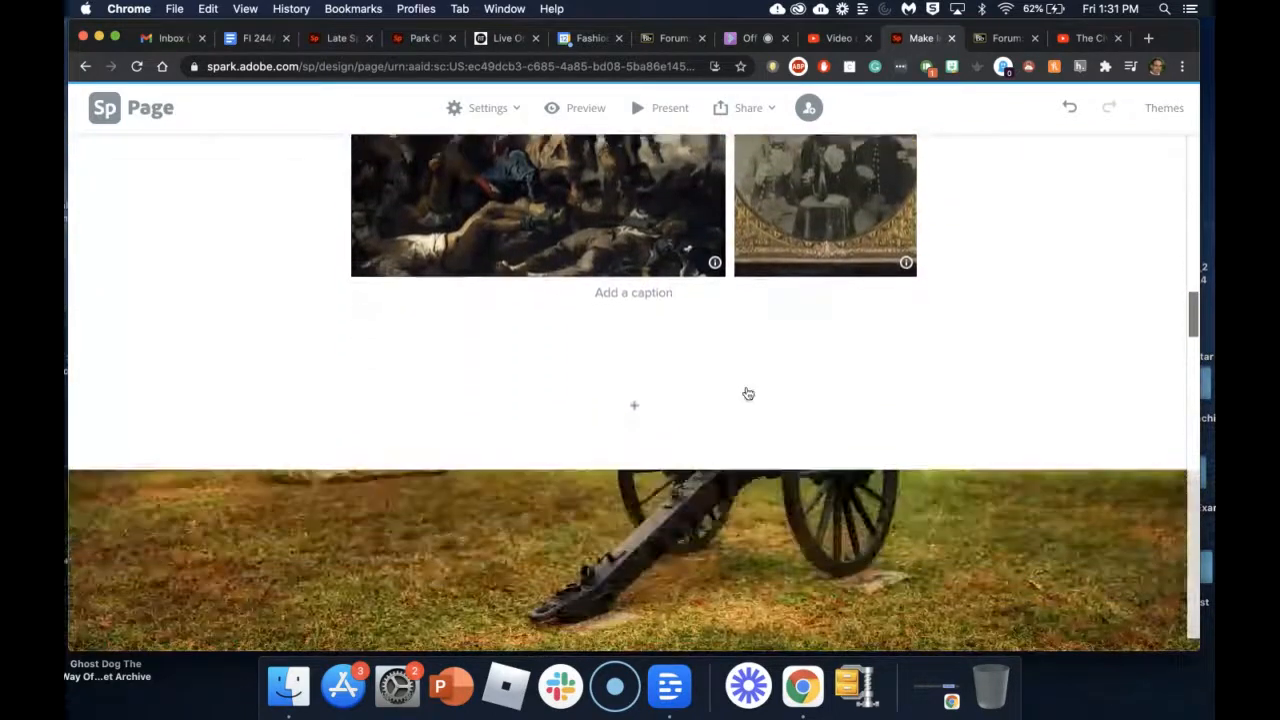
pyautogui.scroll(-2, 747, 393)
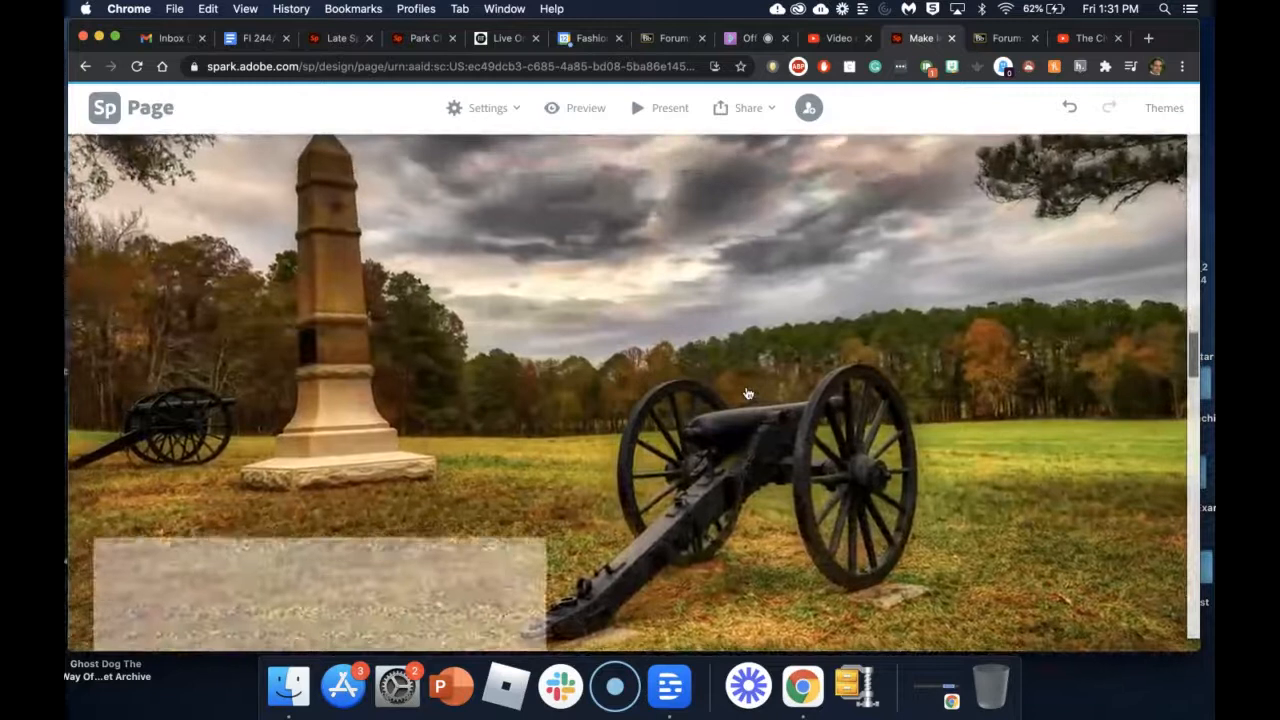
pyautogui.scroll(-3, 747, 393)
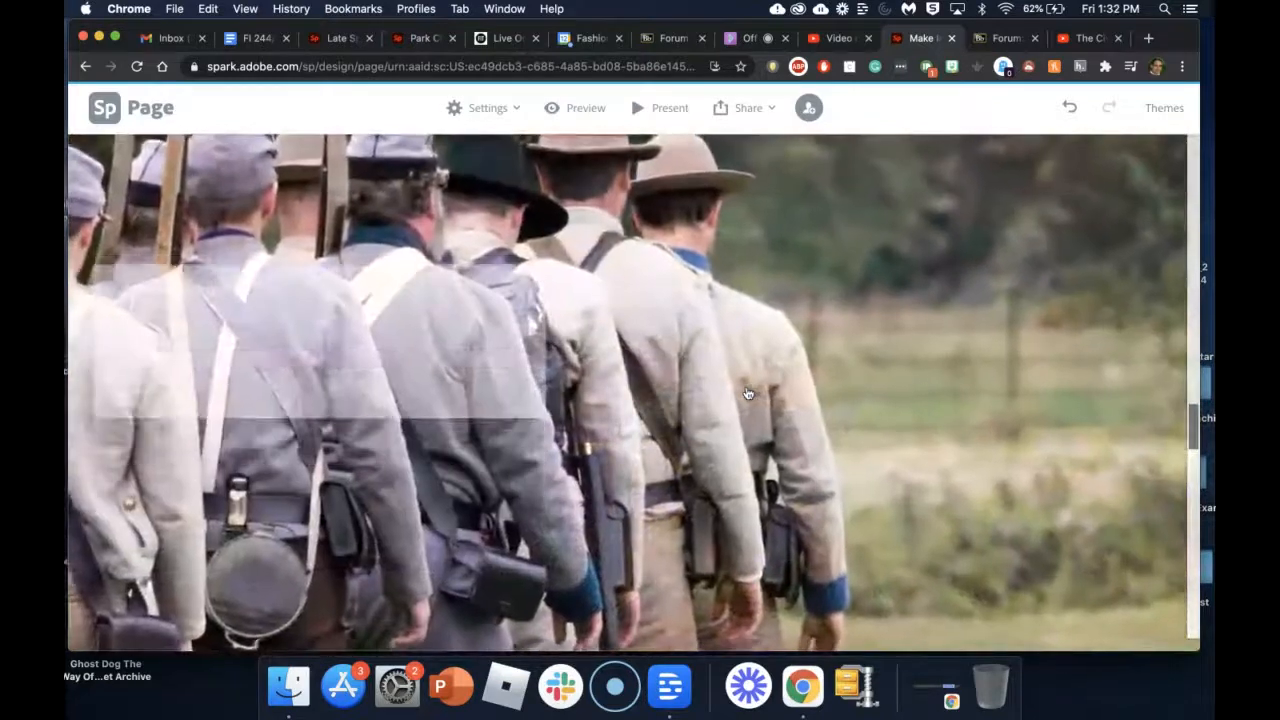
pyautogui.scroll(-3, 747, 393)
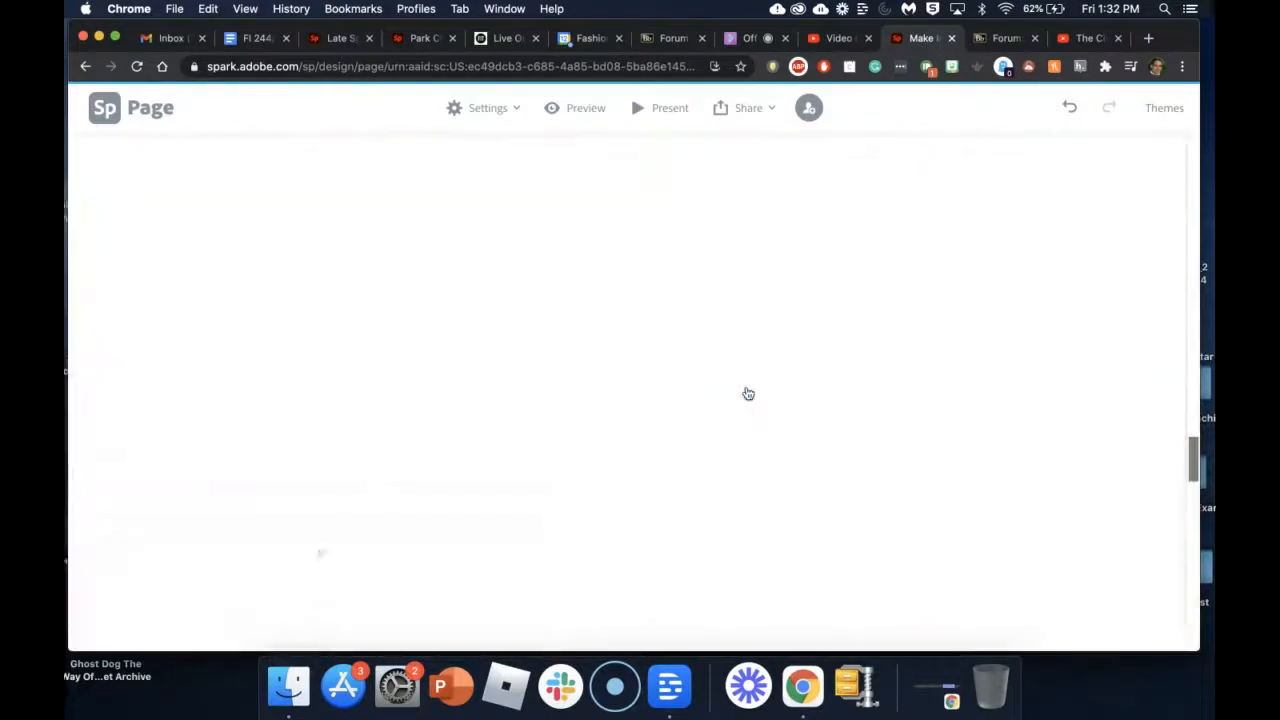
pyautogui.scroll(2, 748, 393)
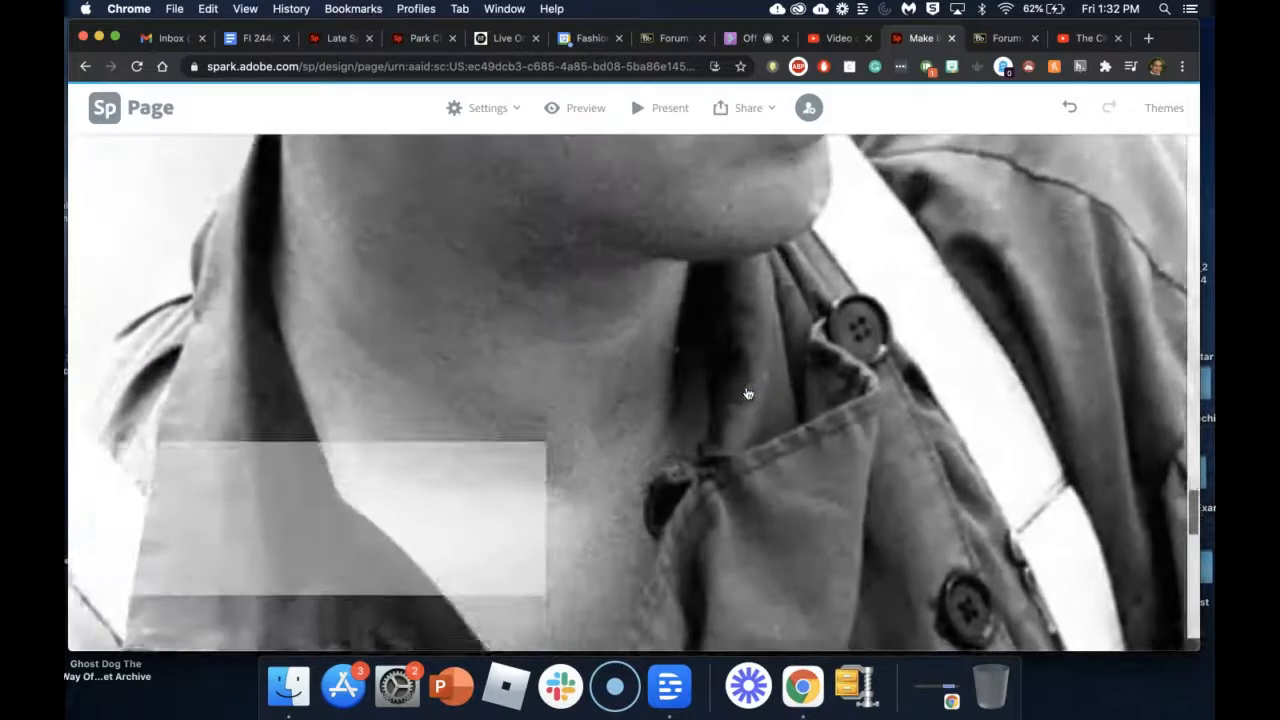
pyautogui.scroll(-2, 748, 393)
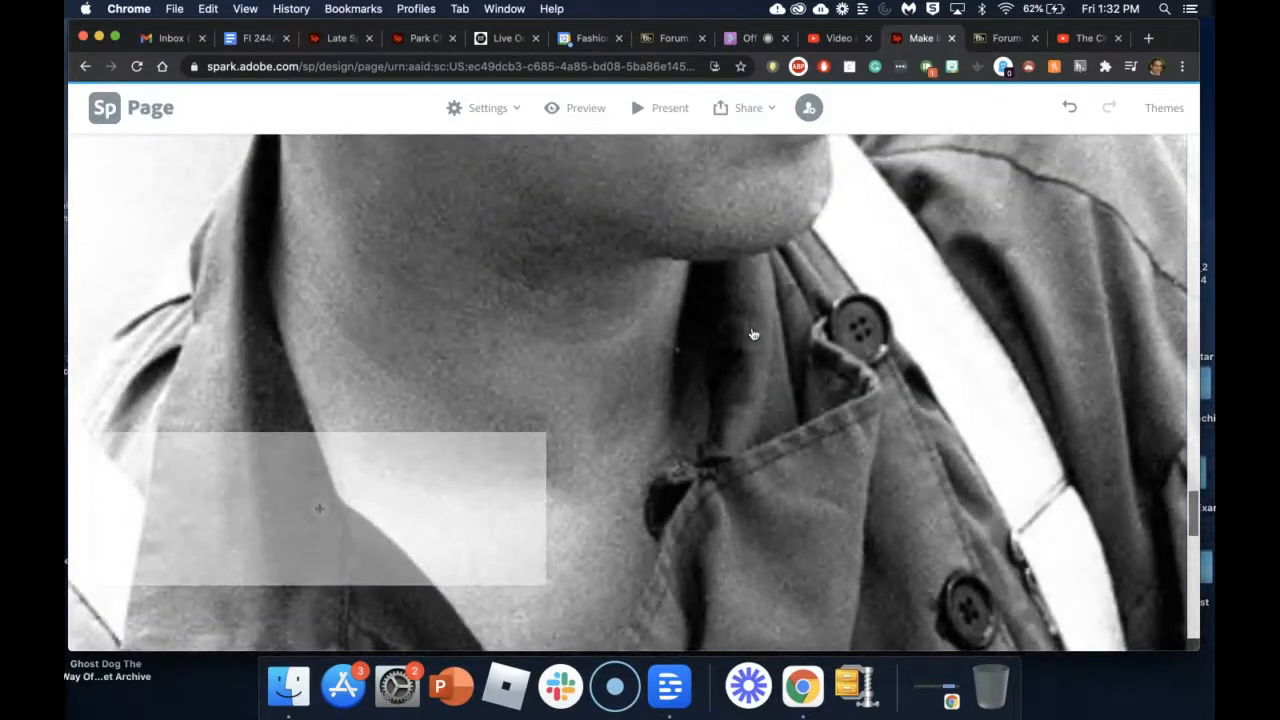
pyautogui.click(754, 334)
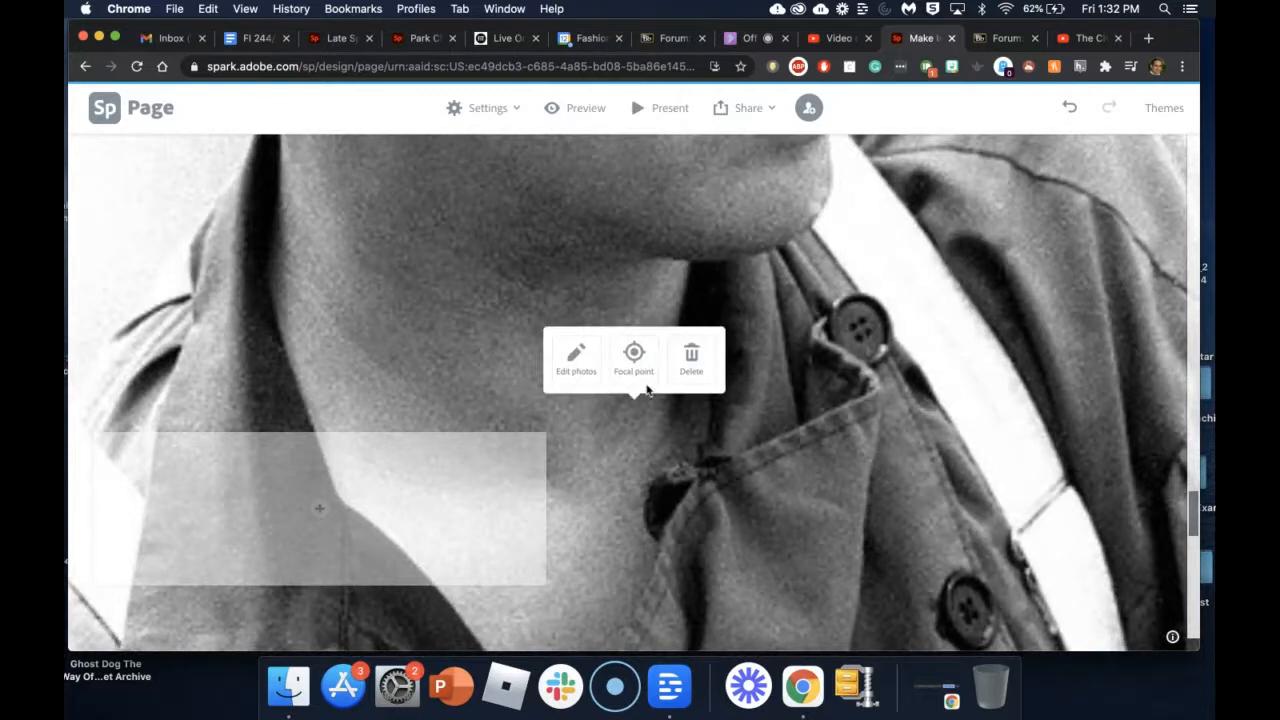
pyautogui.click(637, 370)
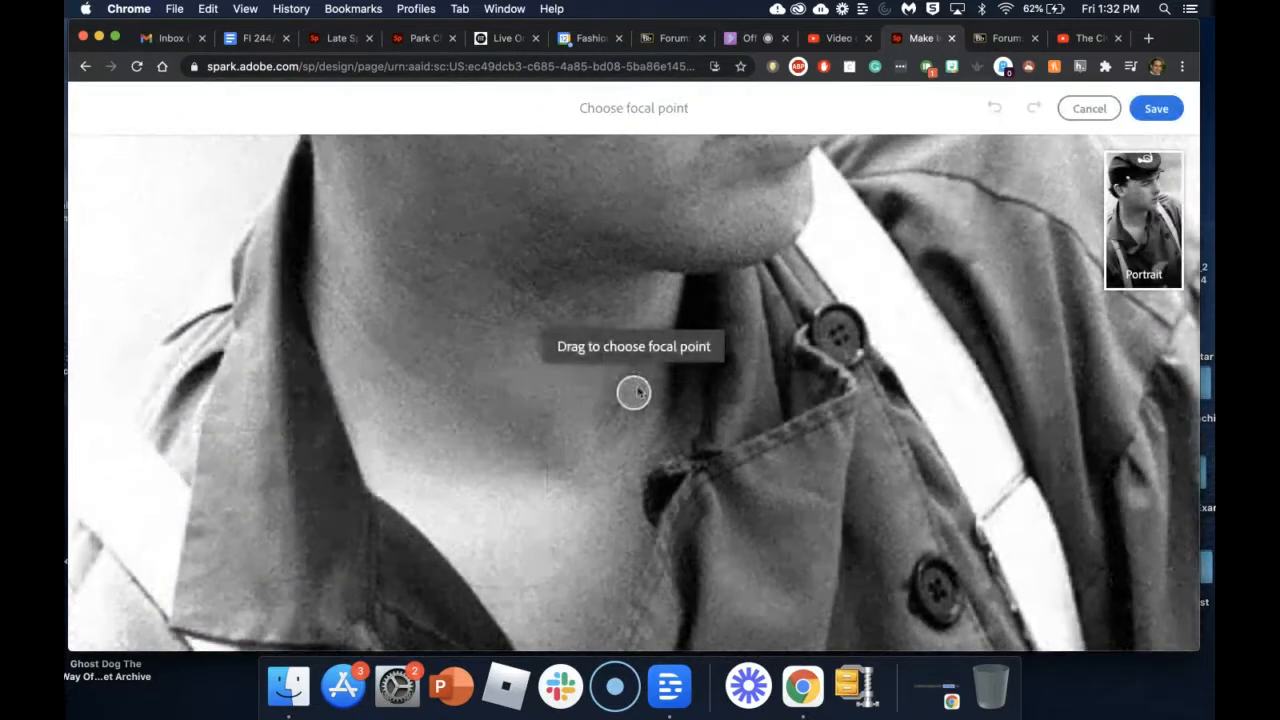
pyautogui.moveTo(637, 392); pyautogui.dragTo(640, 209)
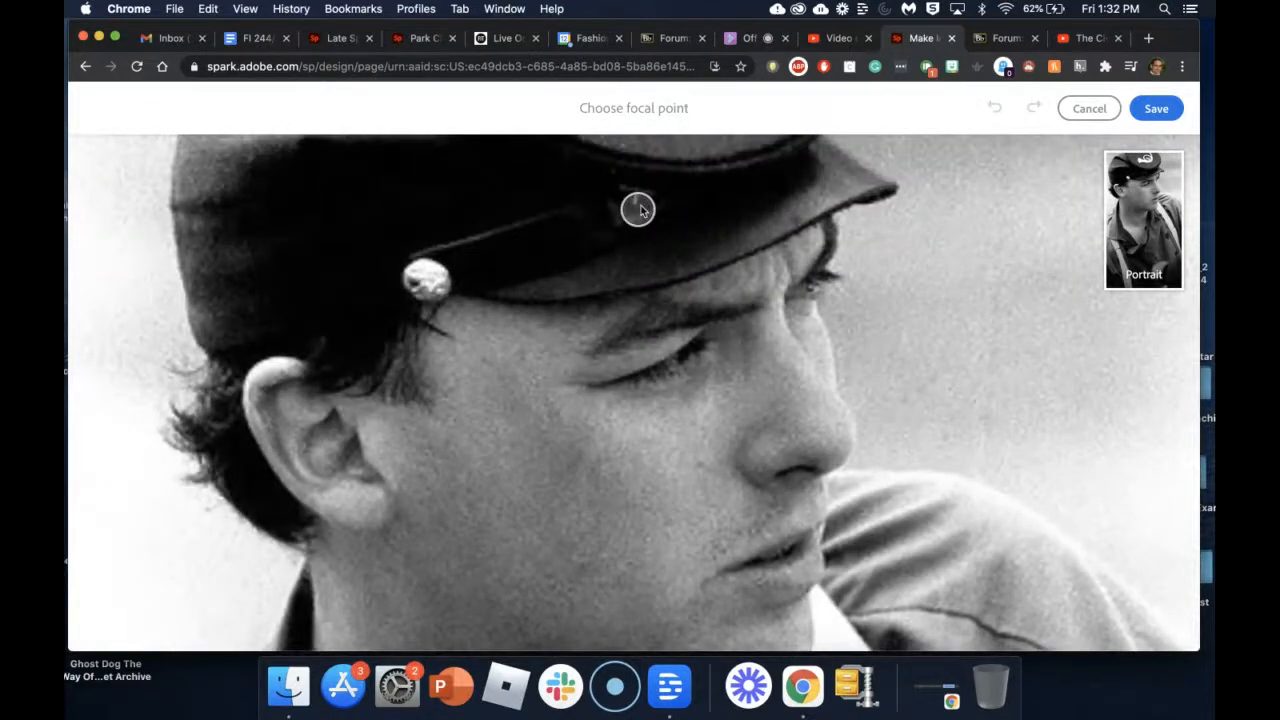
pyautogui.click(1158, 108)
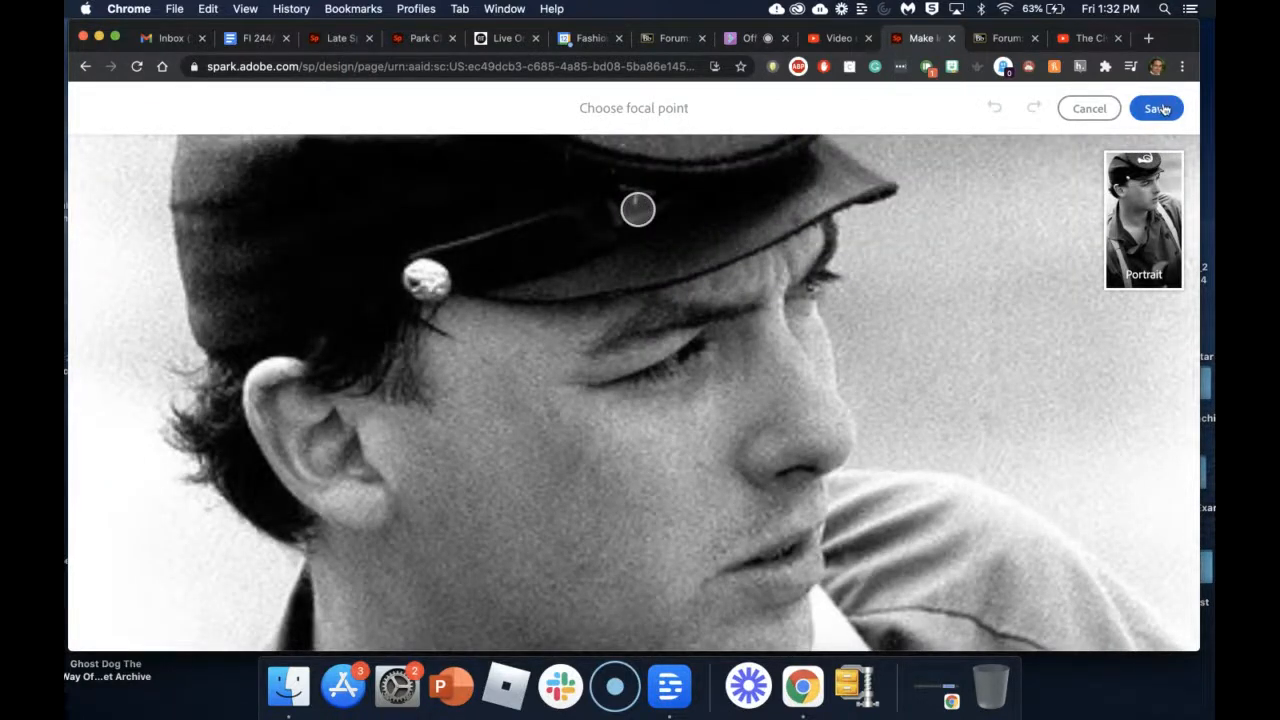
# Review the glideshow's photos and their transitions, from the soldiers with pikes back to the cannon.
pyautogui.scroll(-5, 781, 450)
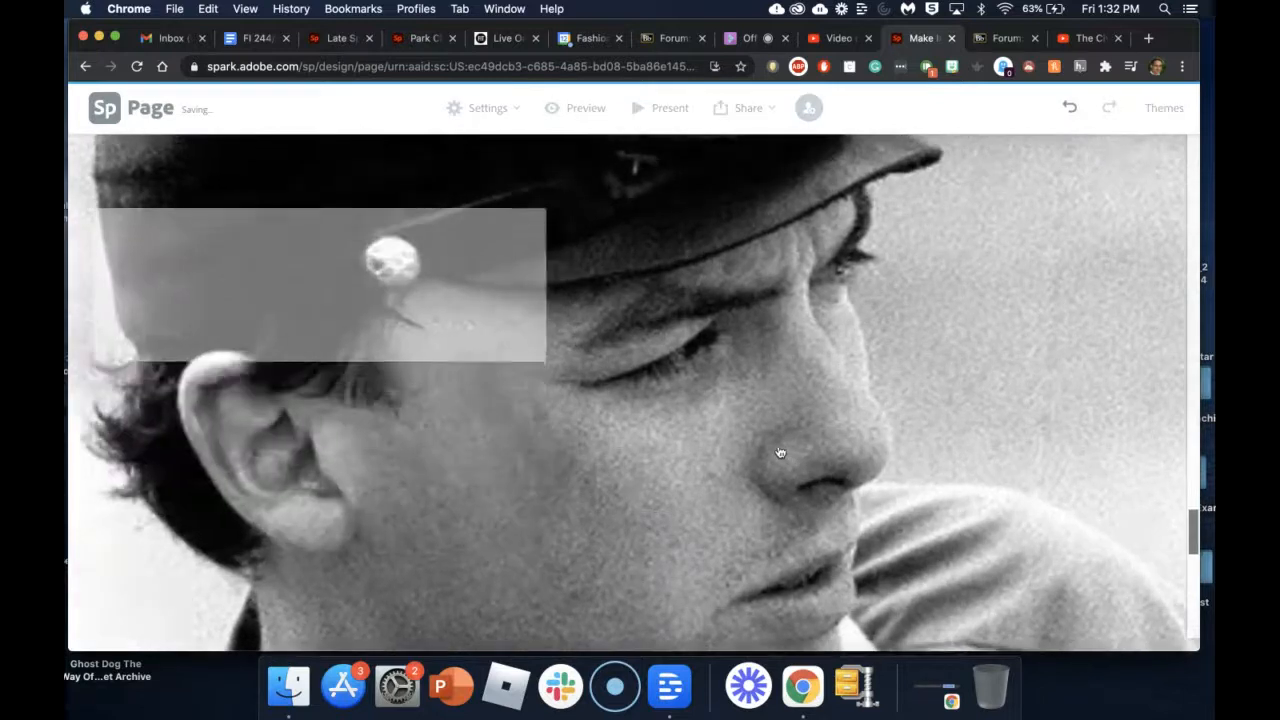
pyautogui.scroll(-5, 780, 452)
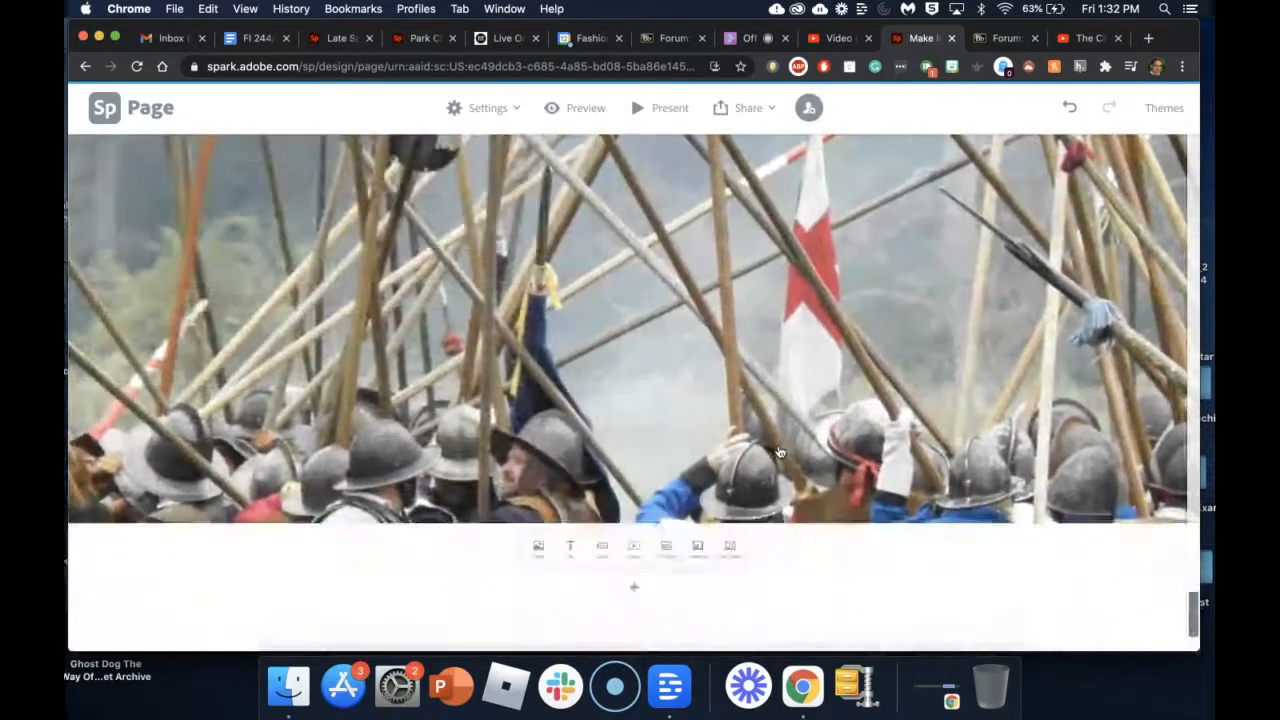
pyautogui.scroll(5, 780, 452)
pyautogui.scroll(5, 780, 452)
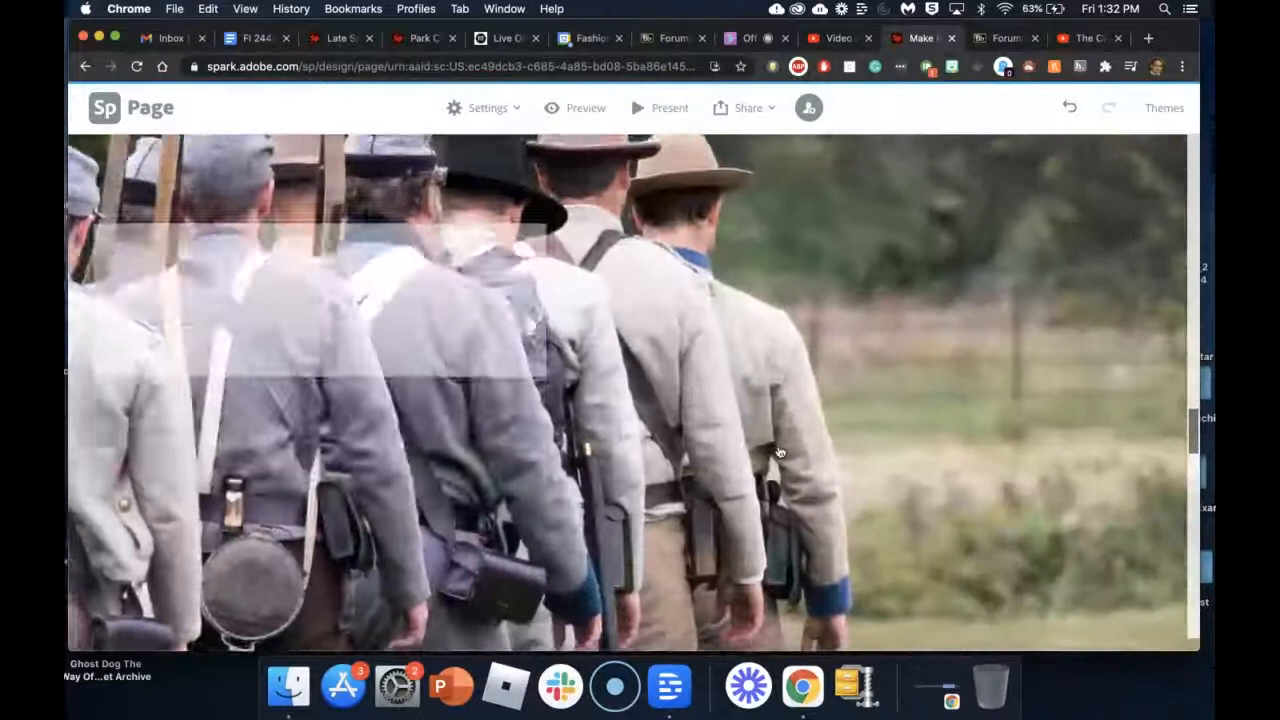
pyautogui.scroll(-2, 780, 452)
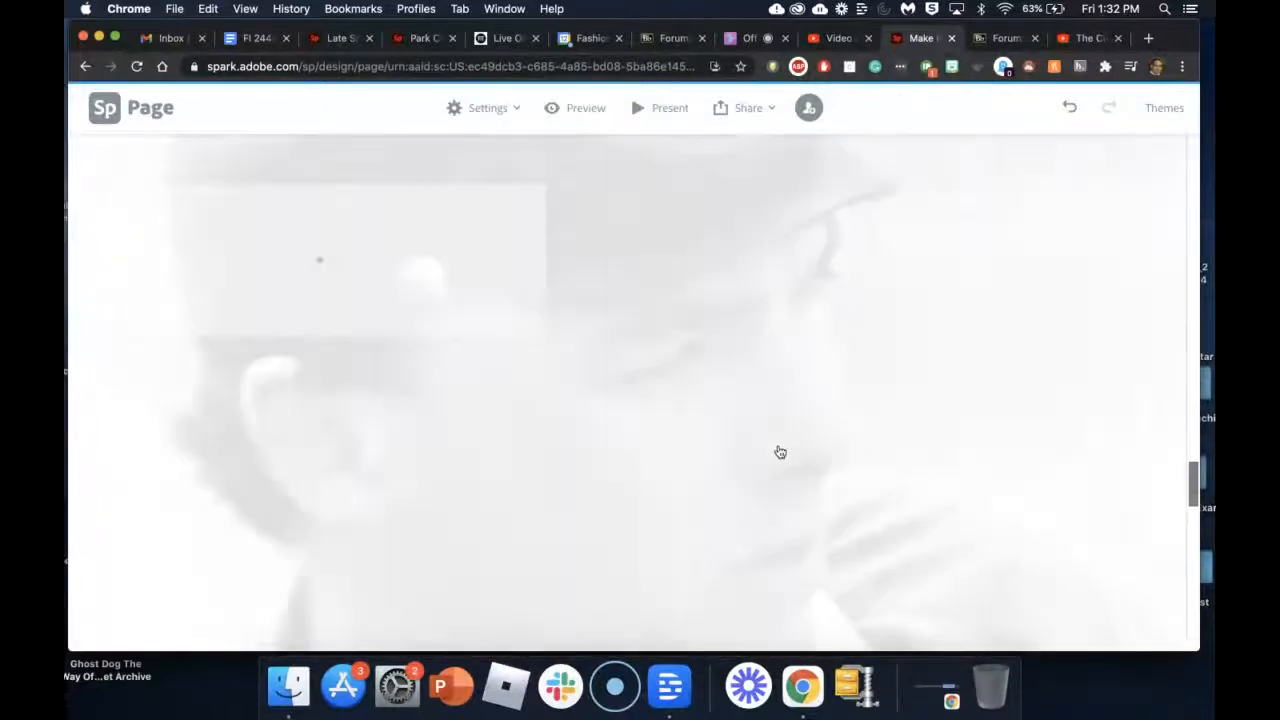
pyautogui.scroll(3, 780, 452)
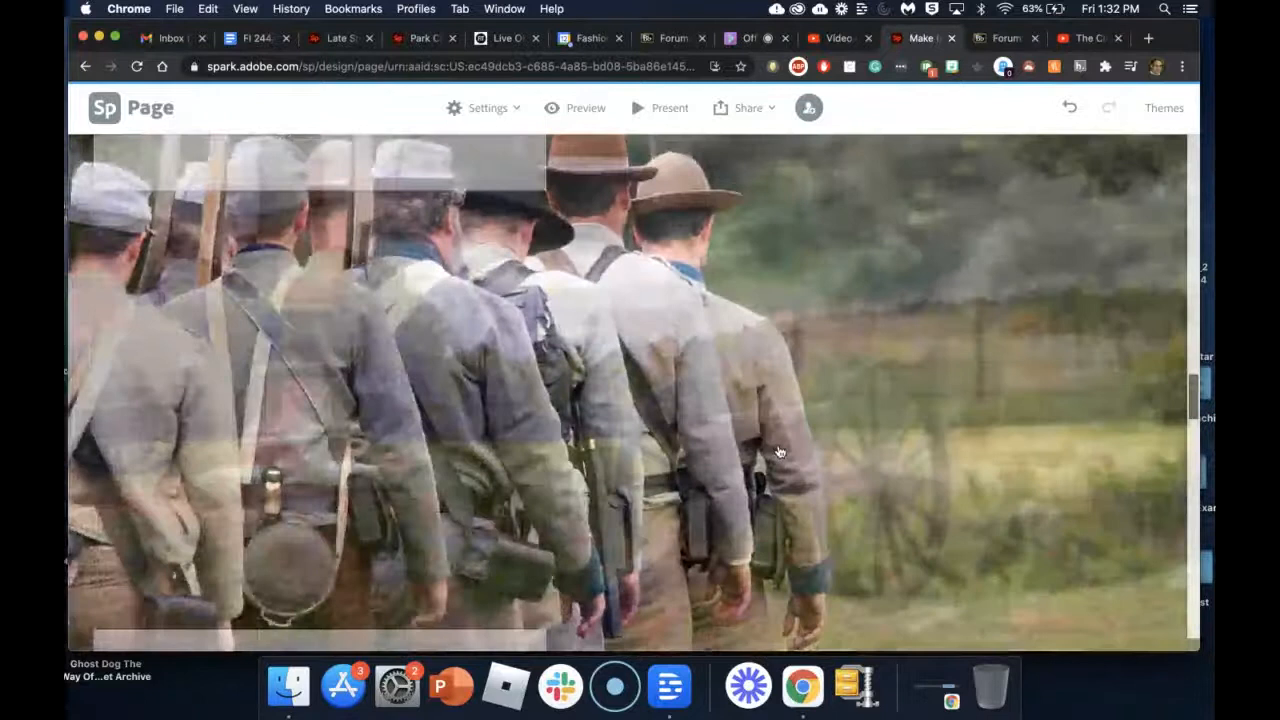
pyautogui.scroll(6, 780, 452)
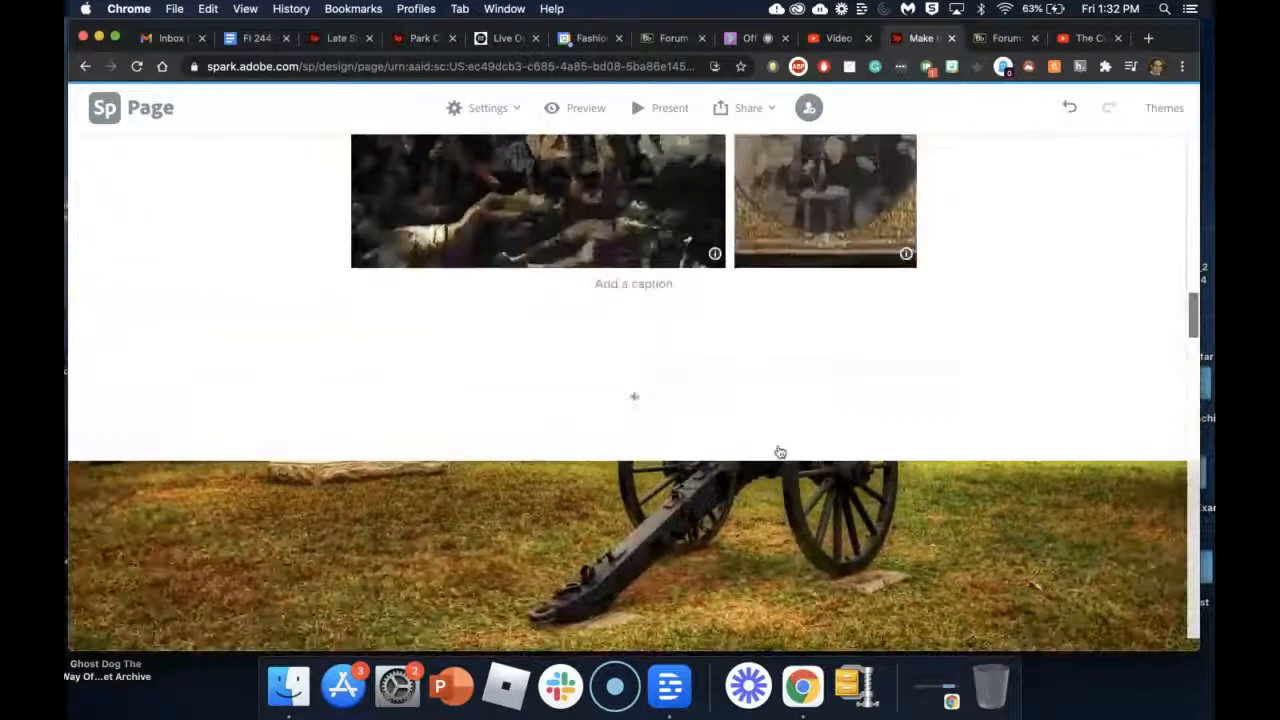
# Move the content box on the glideshow's cannon photo from the left side to the centre.
pyautogui.scroll(-4, 778, 452)
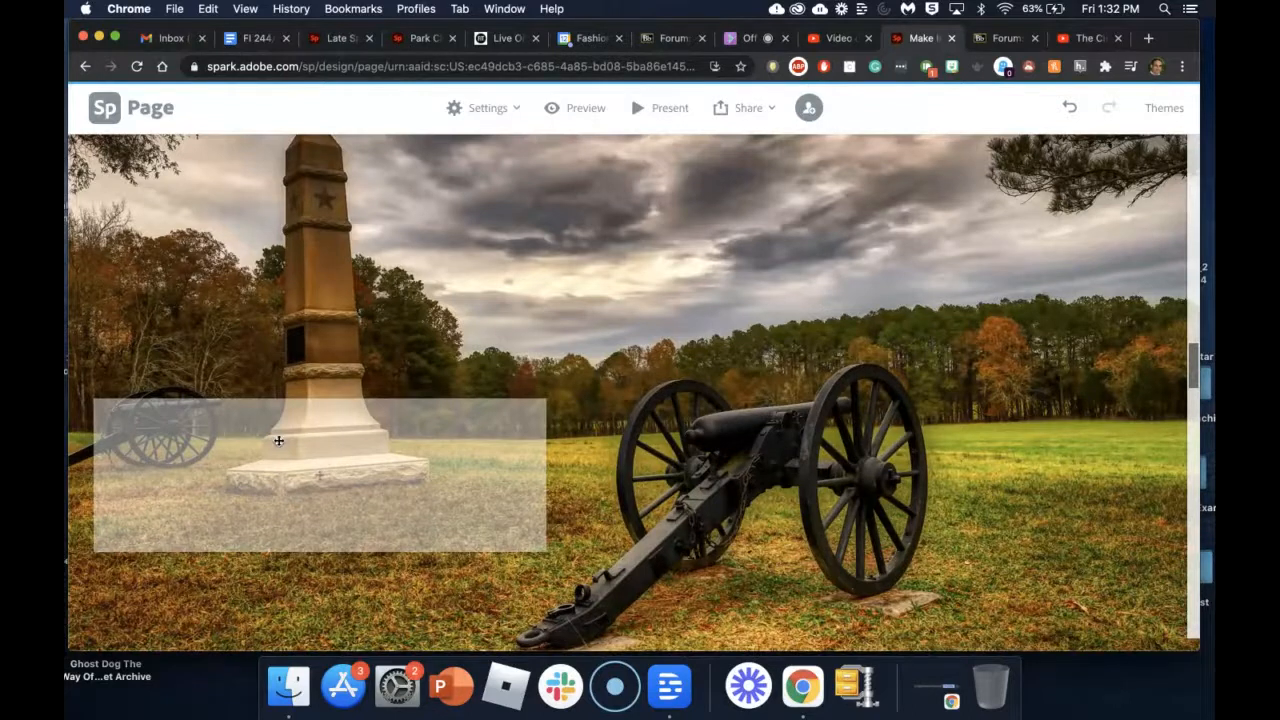
pyautogui.moveTo(279, 441); pyautogui.dragTo(653, 404)
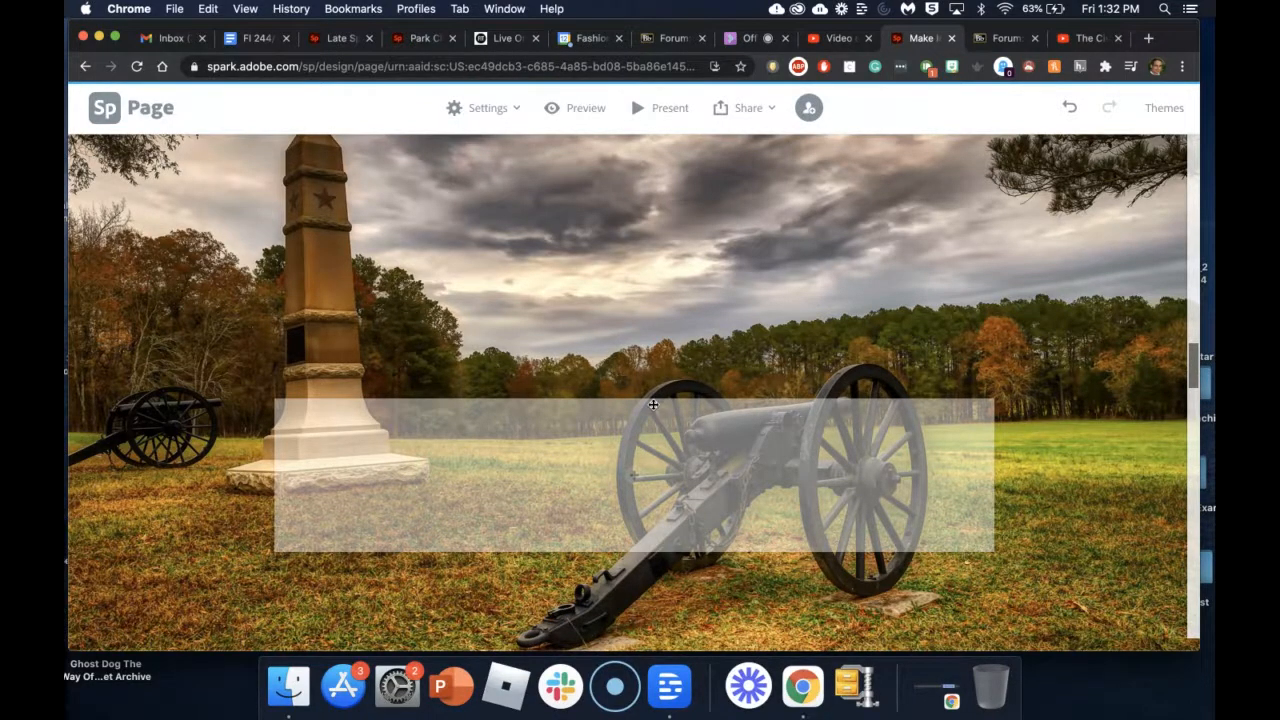
pyautogui.scroll(-2, 653, 404)
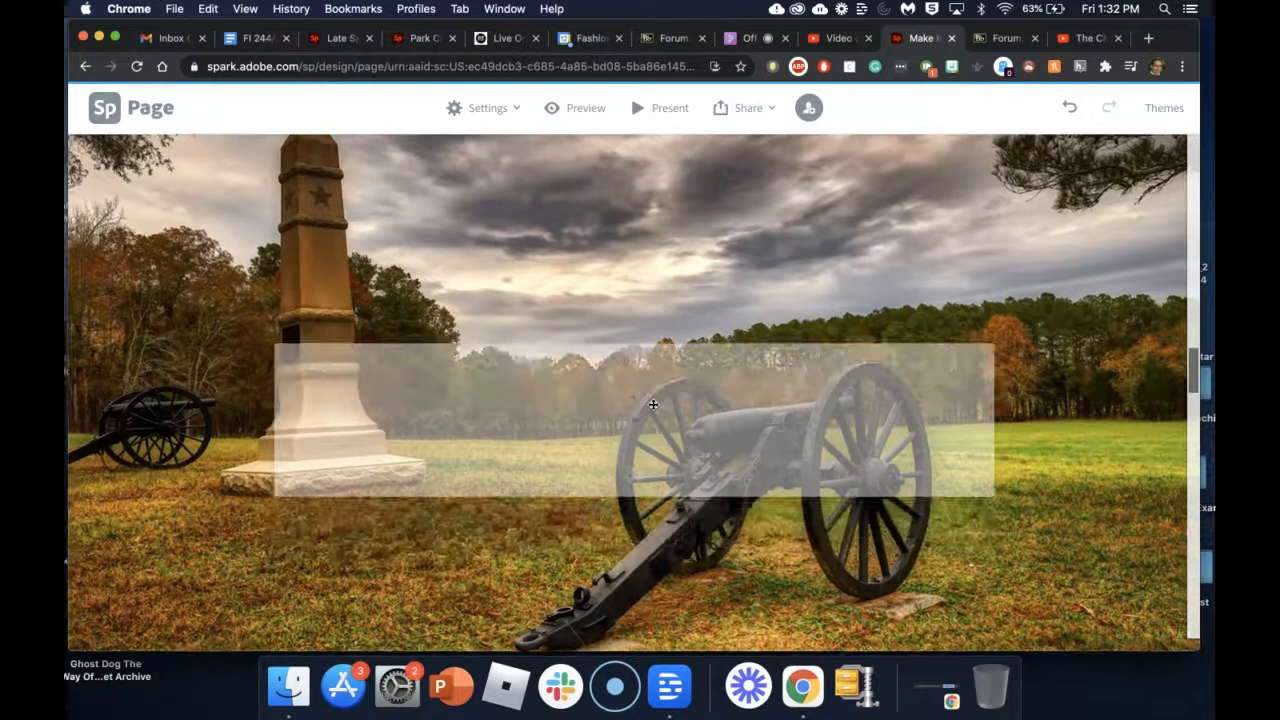
pyautogui.scroll(1, 653, 404)
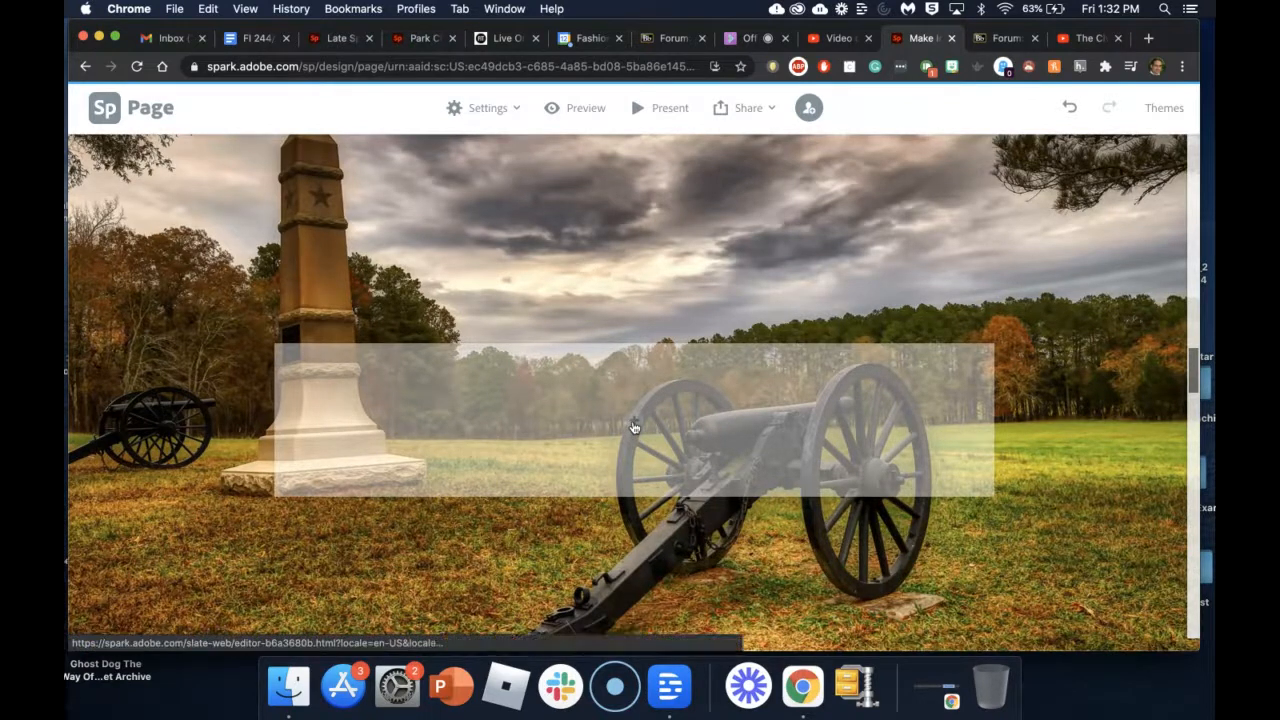
# Add the text "The soldiers gathered together and prepared for war." to the content box on the cannon photo.
pyautogui.click(633, 427)
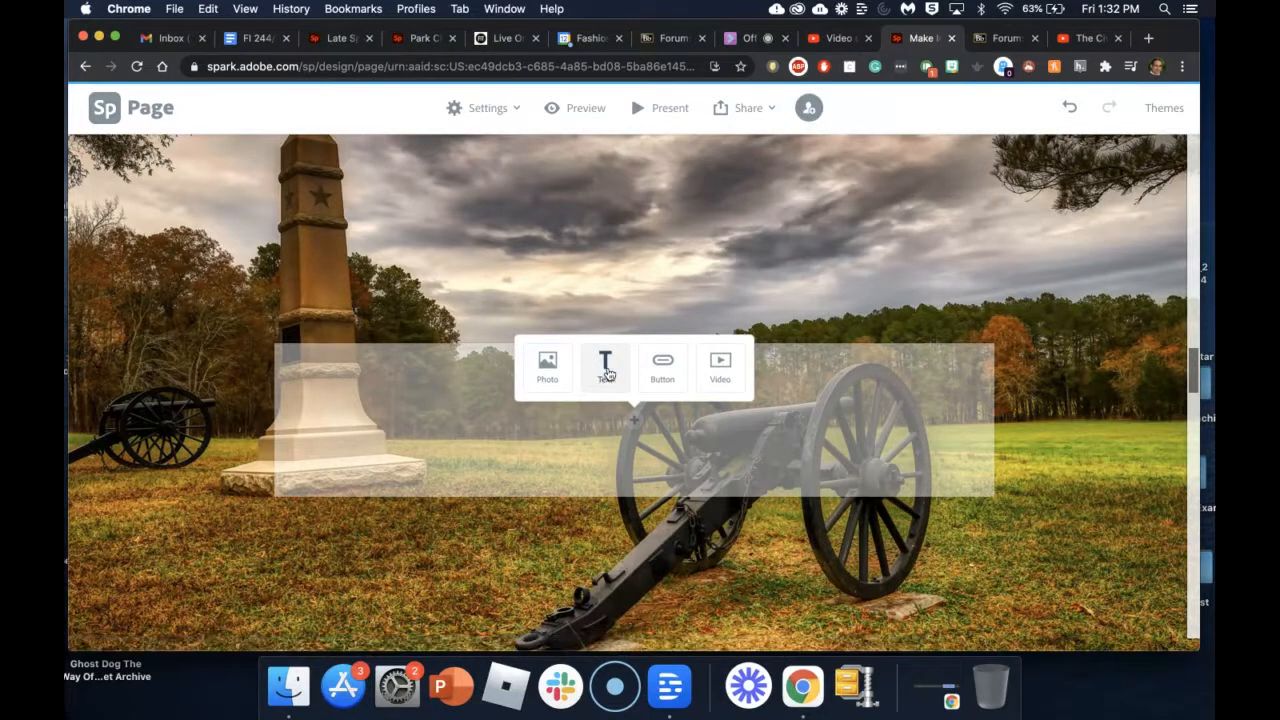
pyautogui.click(606, 386)
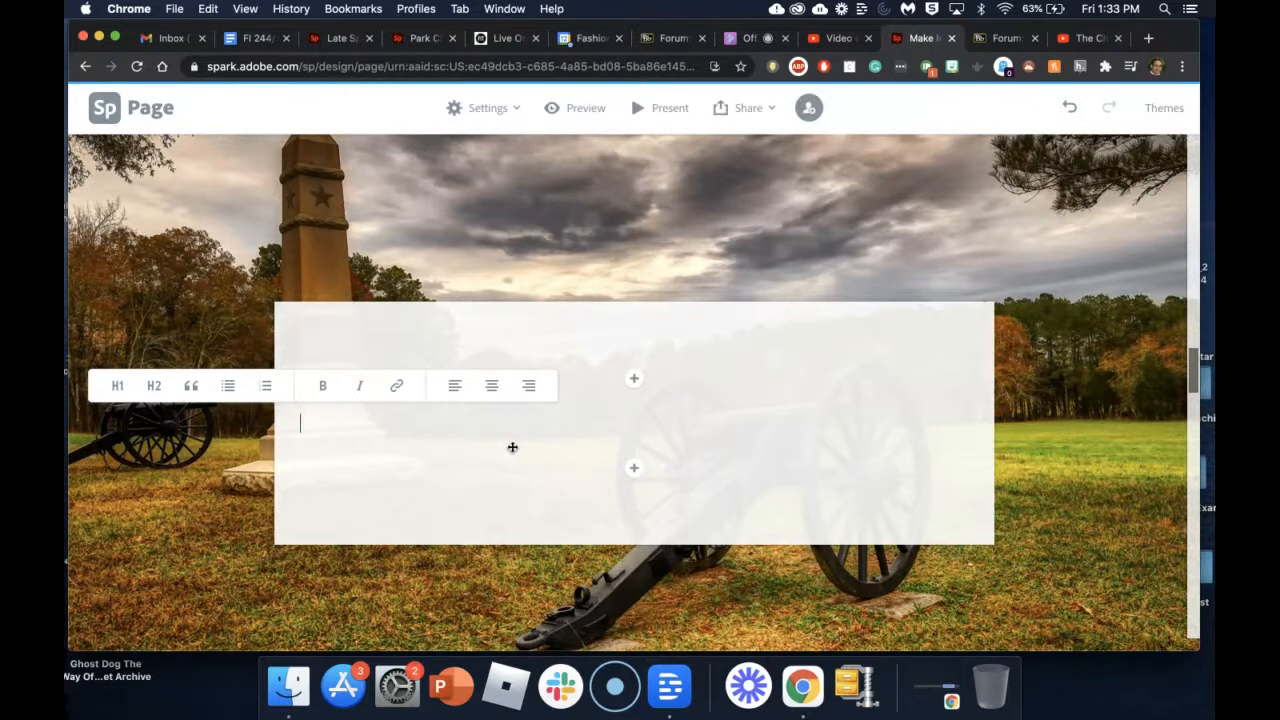
pyautogui.write('The')
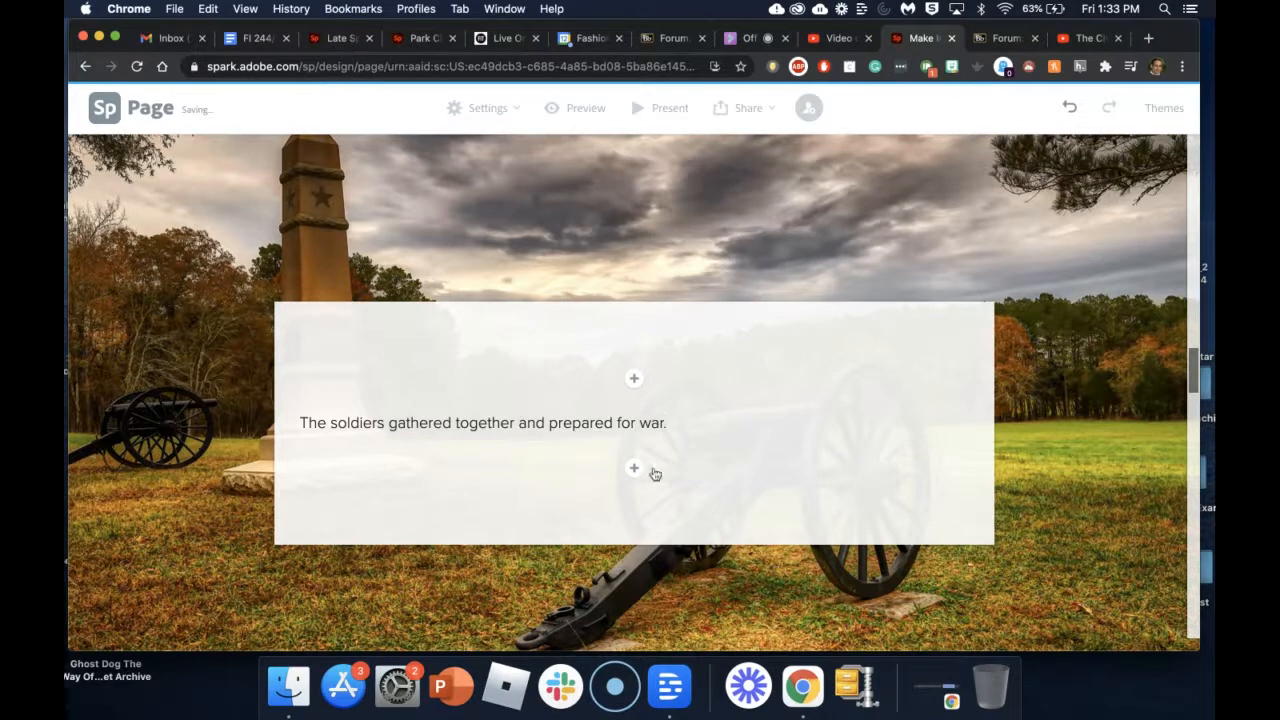
# Add the free "civil war" photo of soldiers firing muskets through smoke above the text in the cannon photo's content box.
pyautogui.scroll(-1, 629, 477)
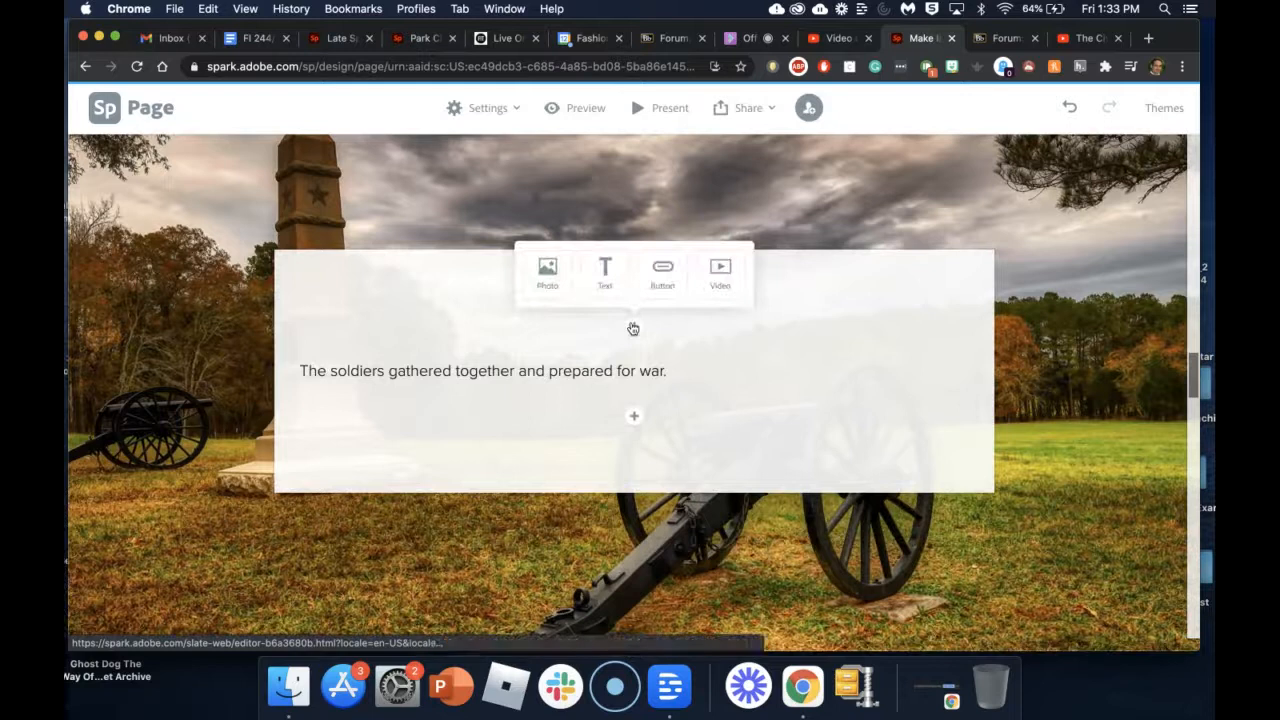
pyautogui.click(555, 280)
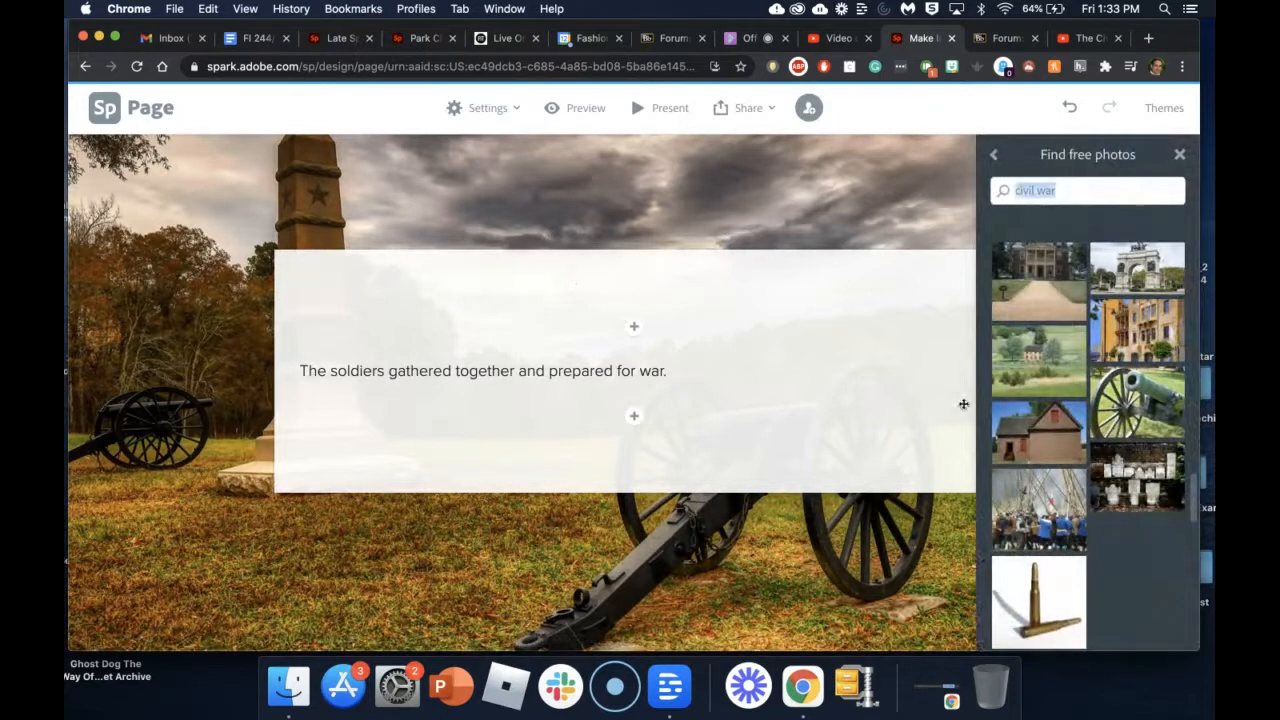
pyautogui.scroll(-10, 1030, 566)
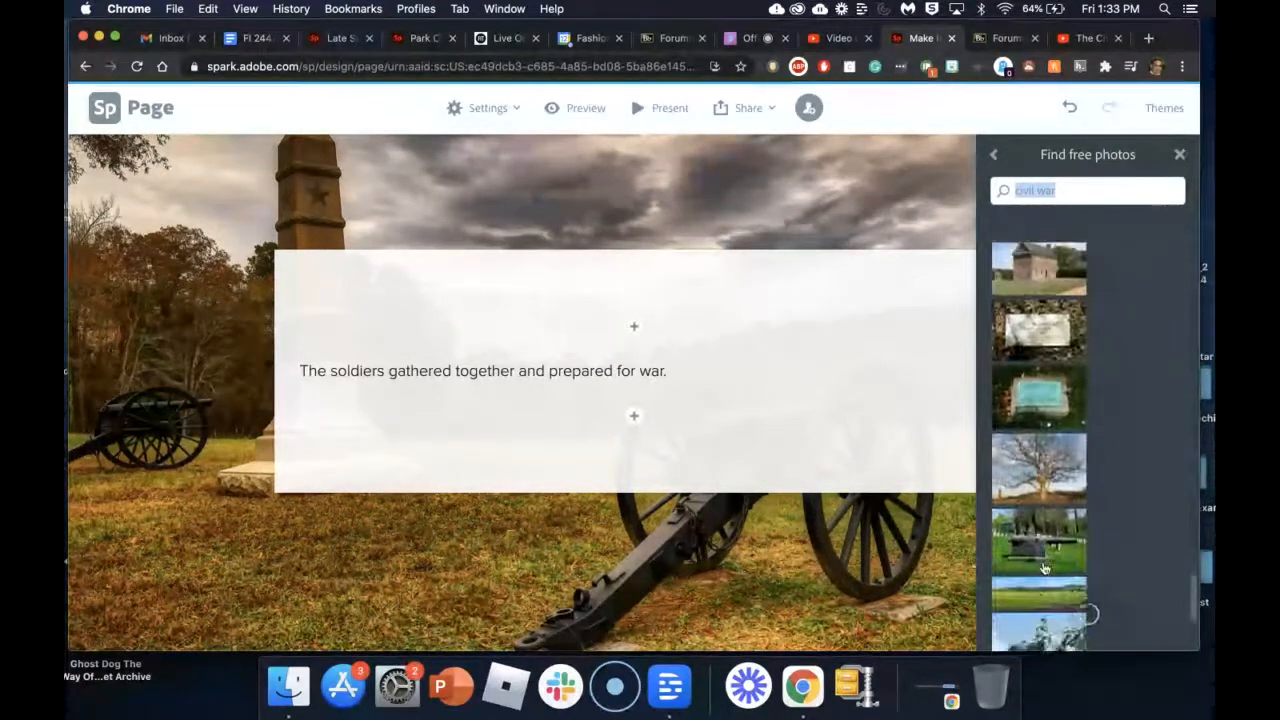
pyautogui.scroll(10, 1044, 567)
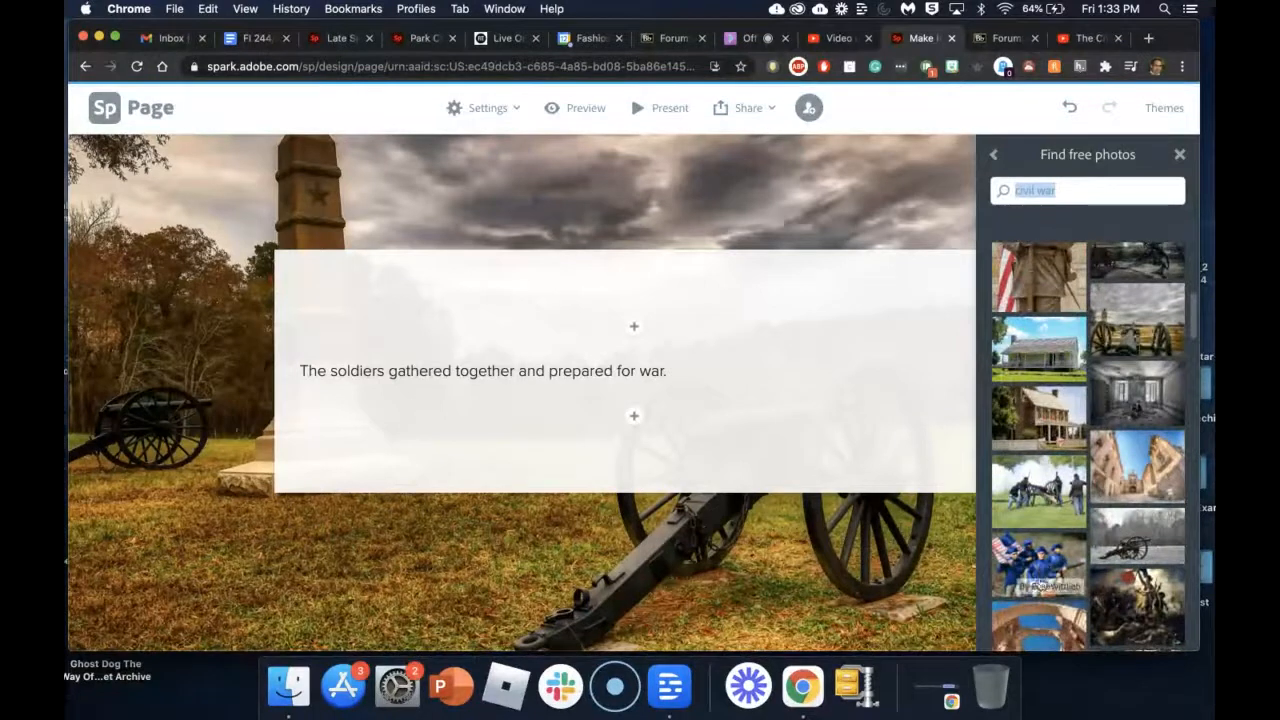
pyautogui.scroll(10, 1057, 467)
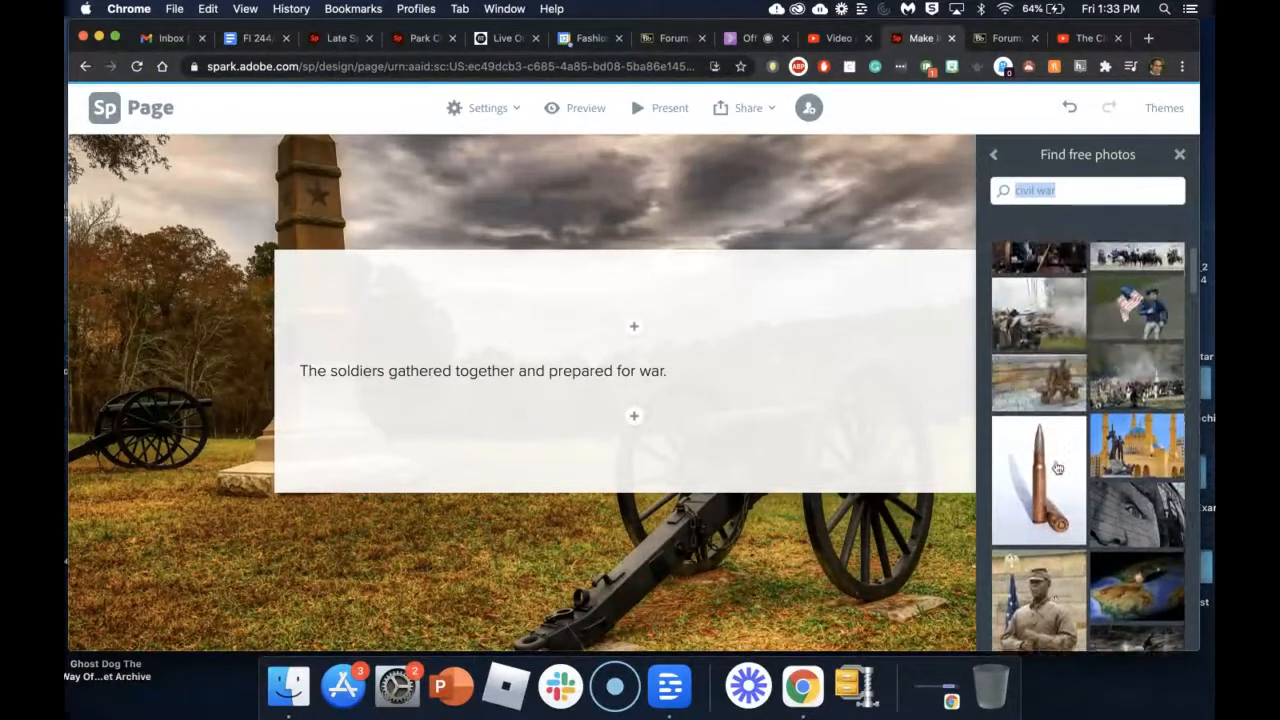
pyautogui.scroll(2, 1057, 467)
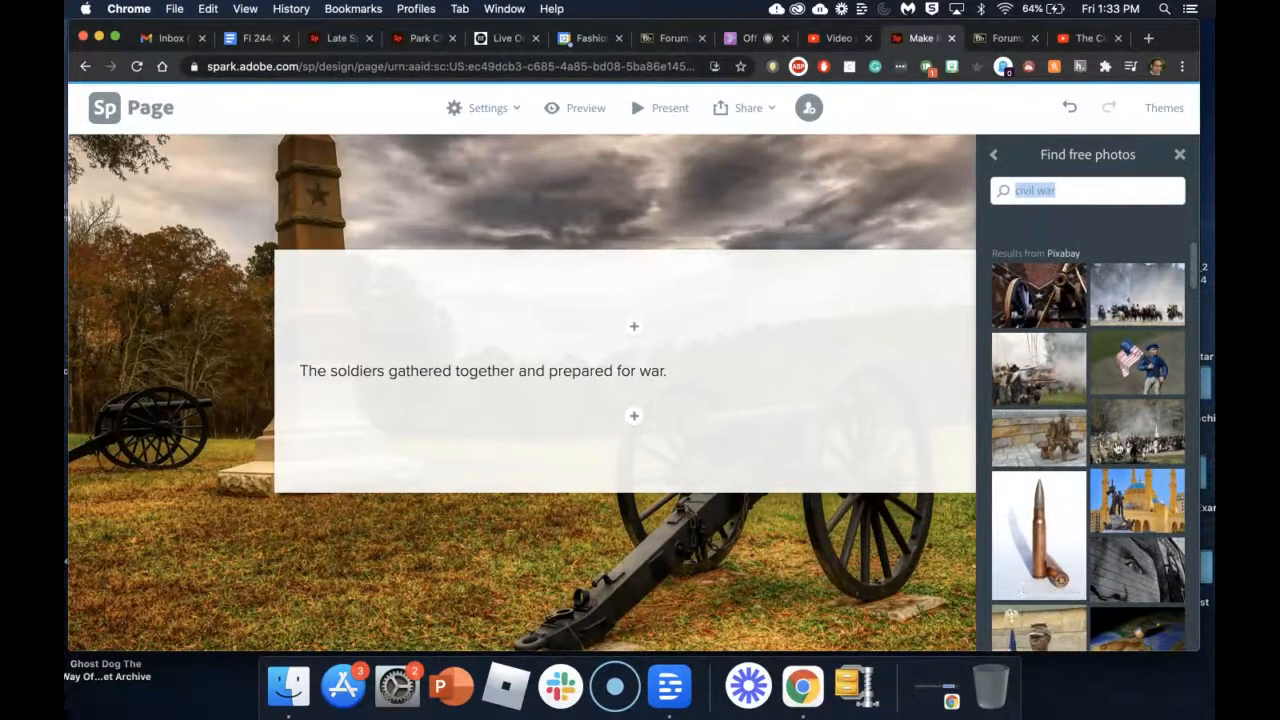
pyautogui.click(1072, 398)
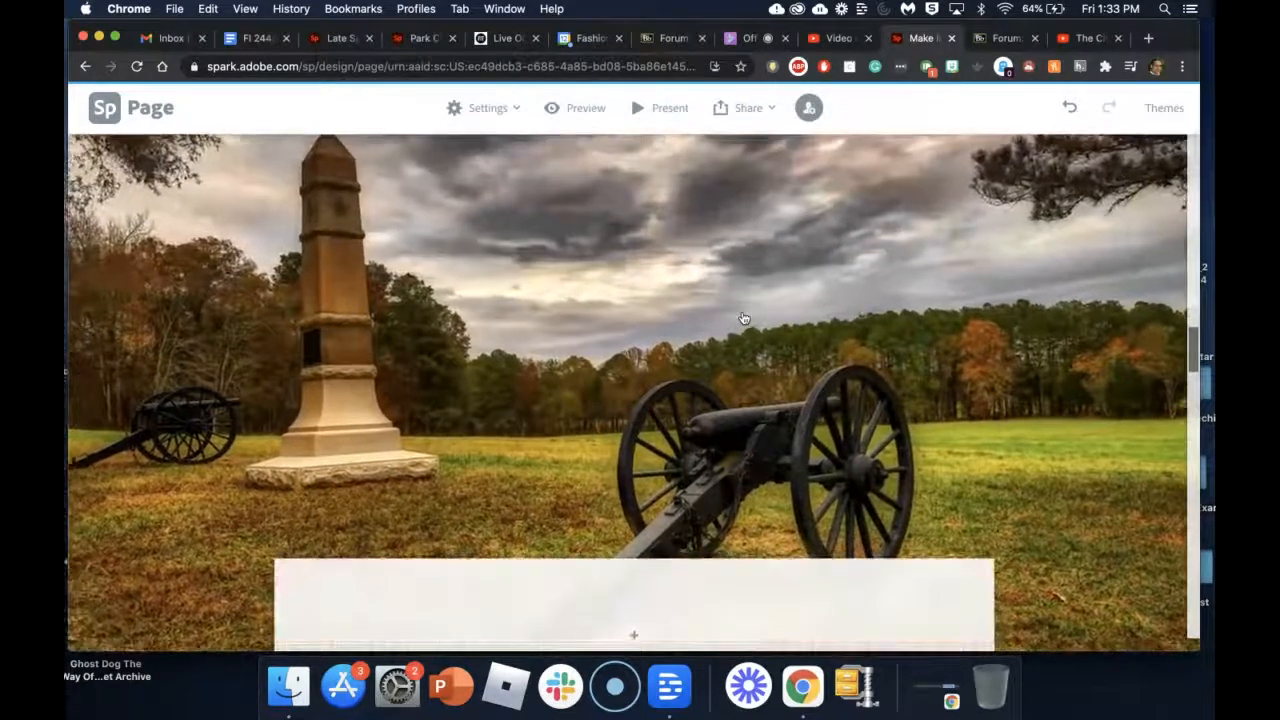
# Review the glideshow from the cannon photo with its inserted musket picture through to the young soldier's photo.
pyautogui.scroll(-6, 743, 318)
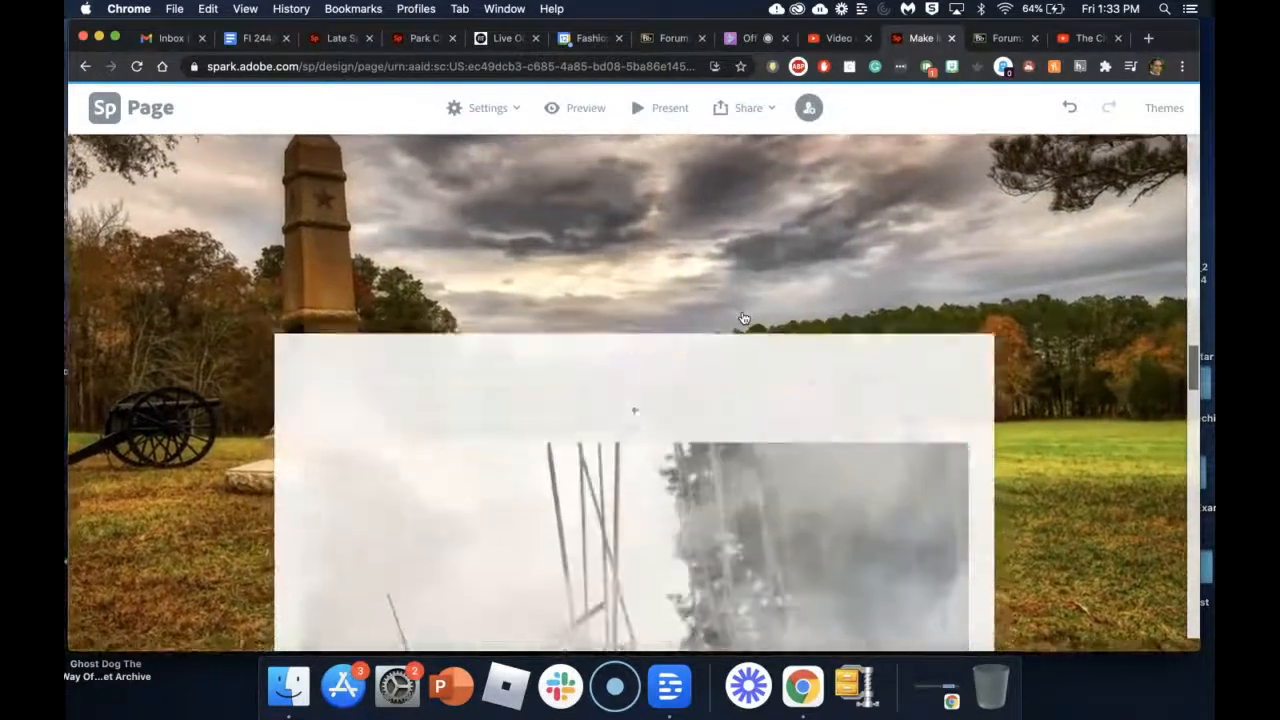
pyautogui.scroll(-1, 743, 318)
pyautogui.scroll(3, 743, 318)
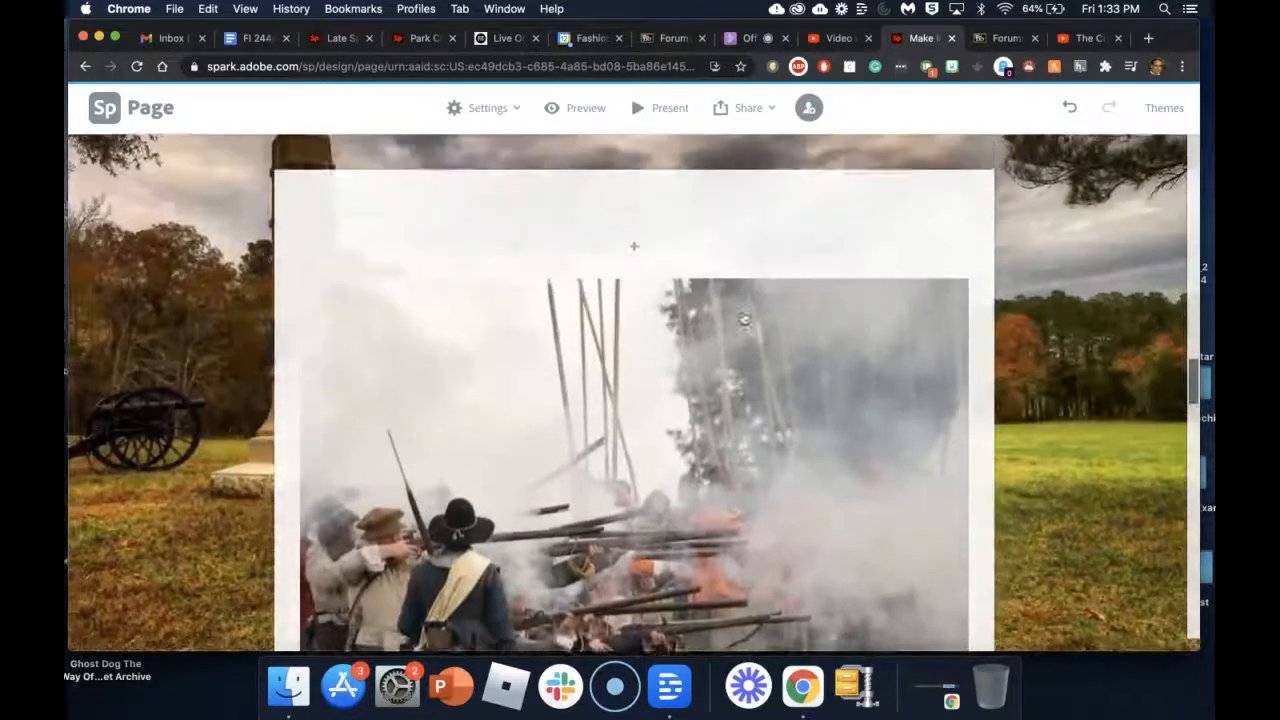
pyautogui.scroll(-3, 743, 318)
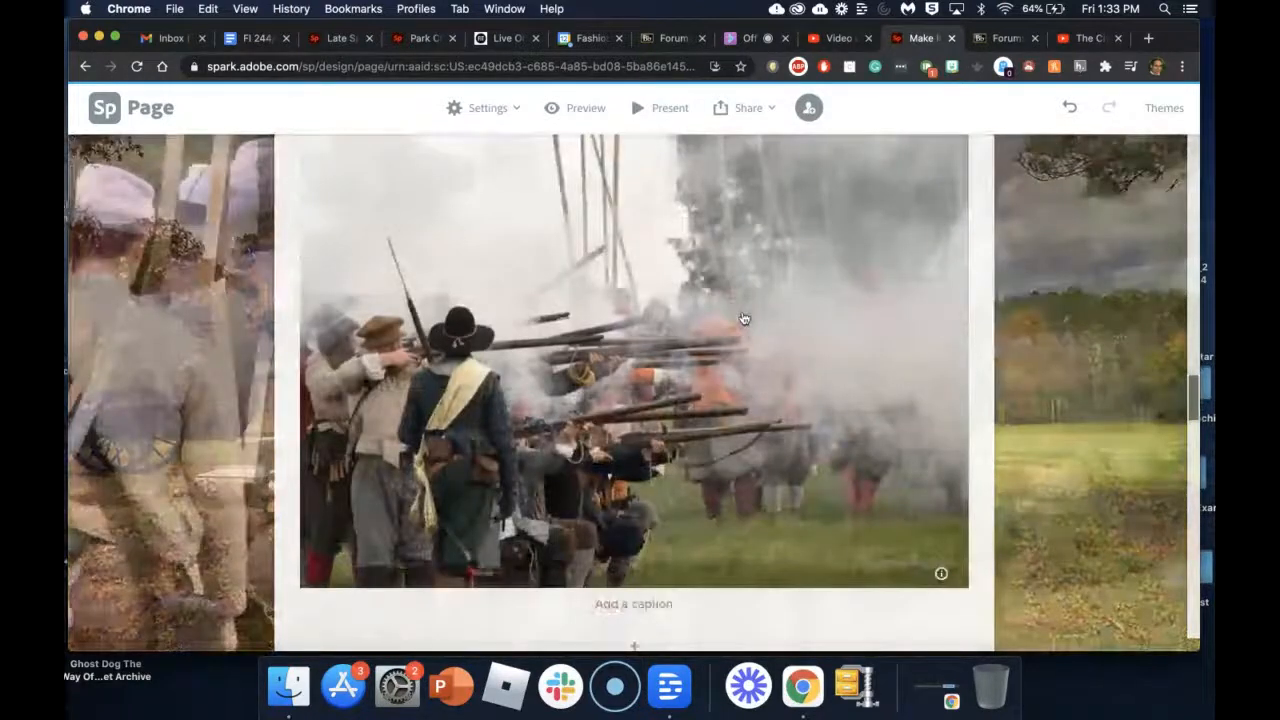
pyautogui.scroll(-5, 743, 318)
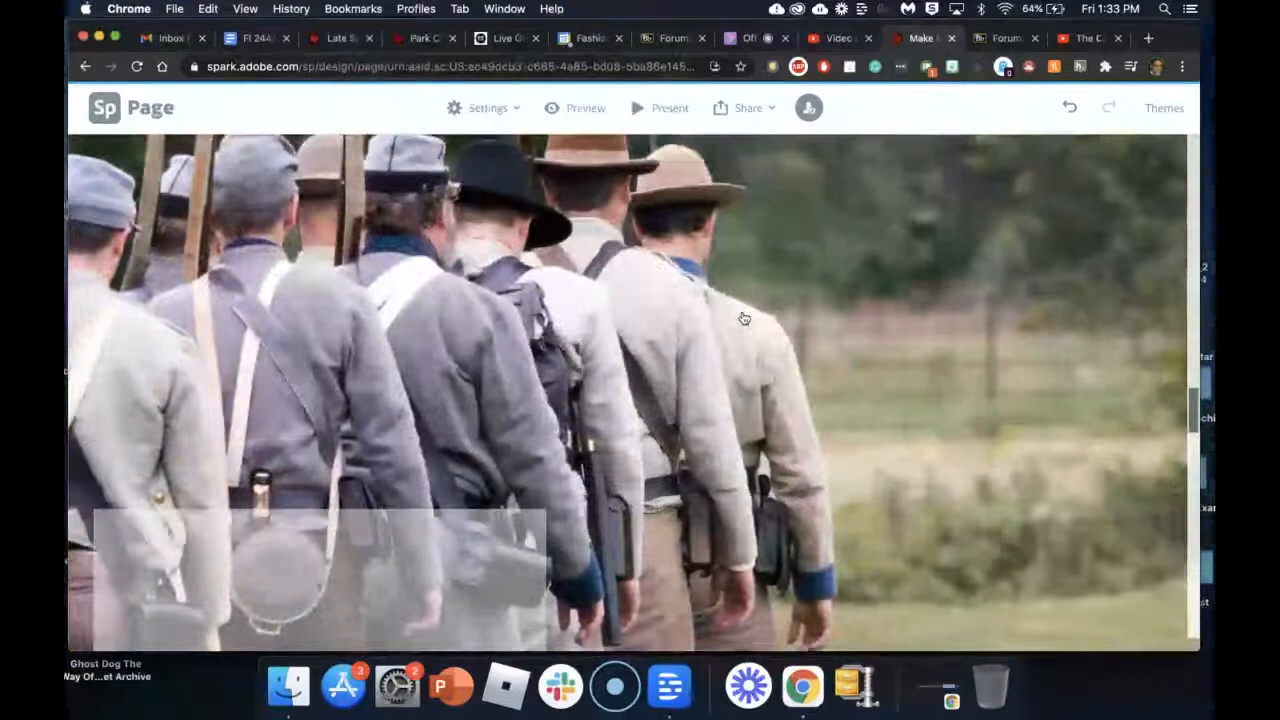
pyautogui.scroll(-5, 743, 318)
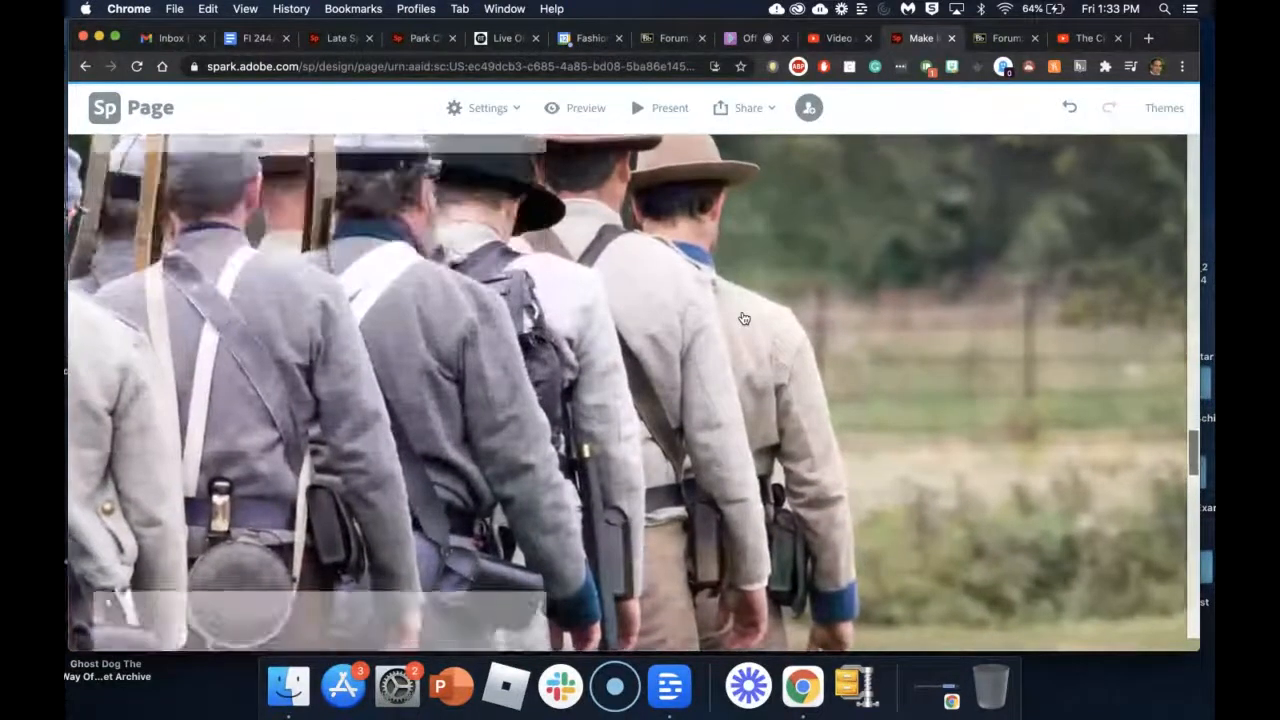
pyautogui.scroll(-3, 743, 318)
pyautogui.scroll(-2, 743, 318)
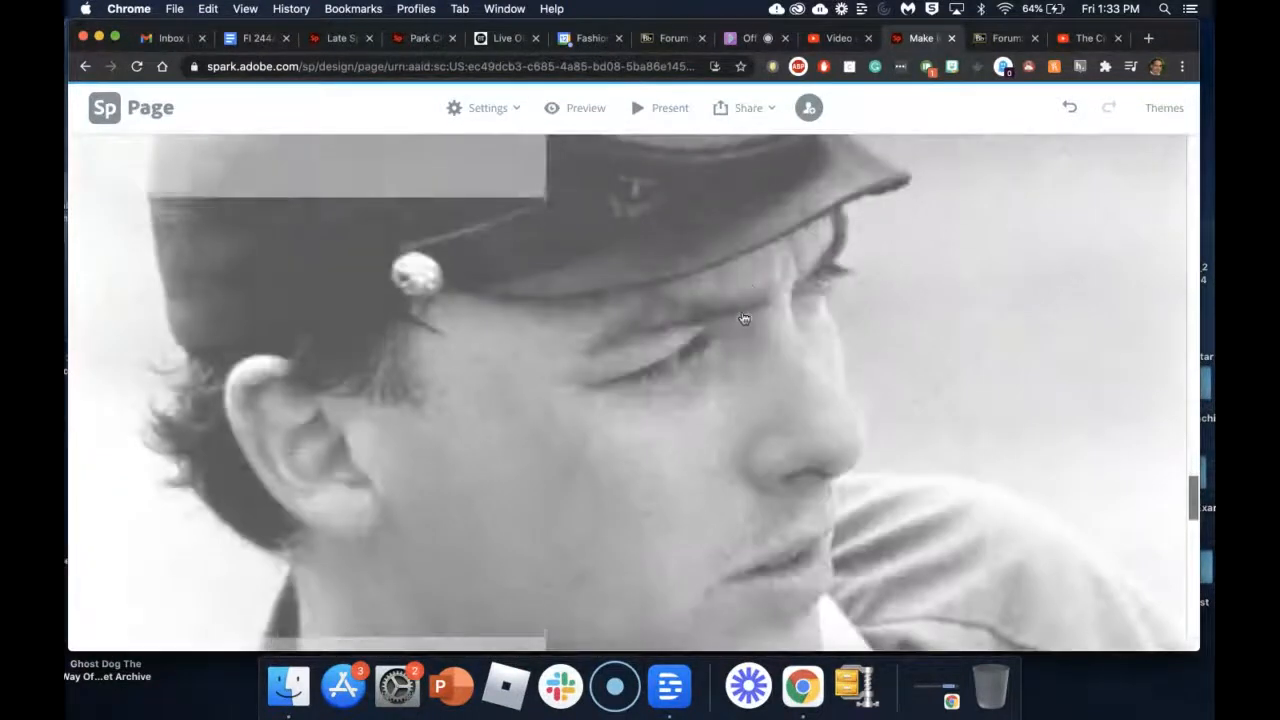
pyautogui.scroll(2, 674, 402)
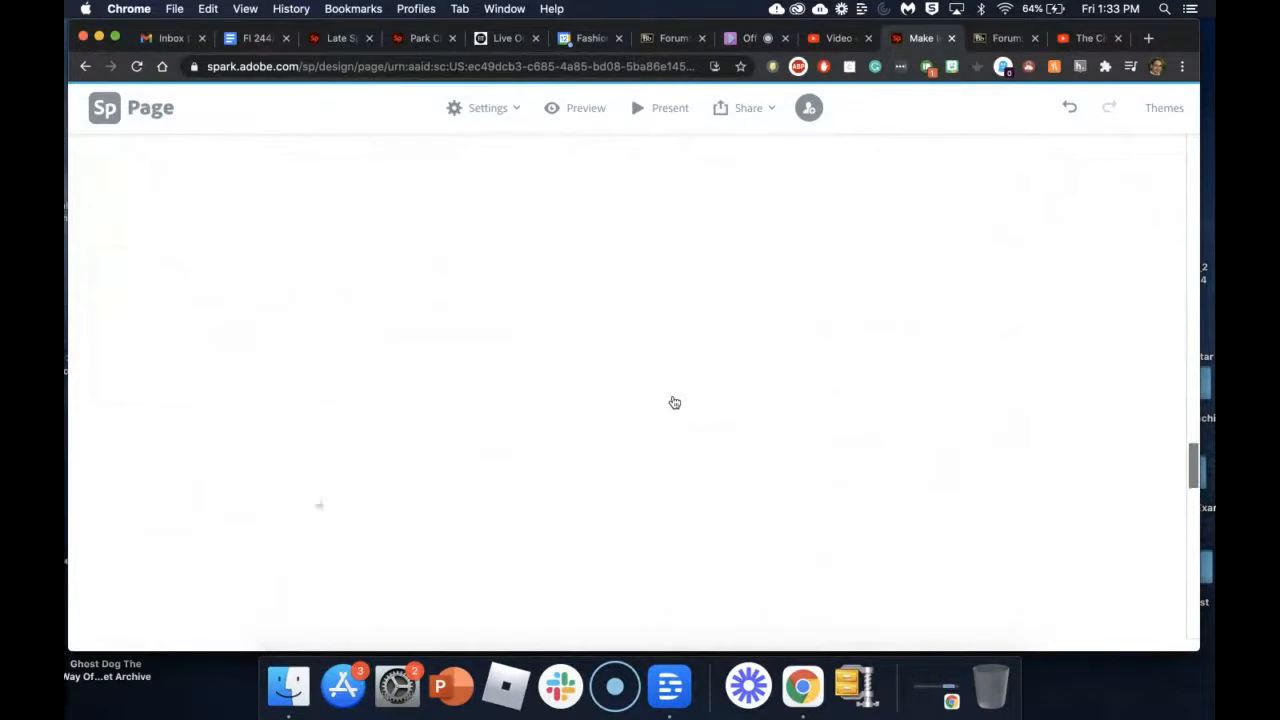
pyautogui.scroll(-2, 674, 402)
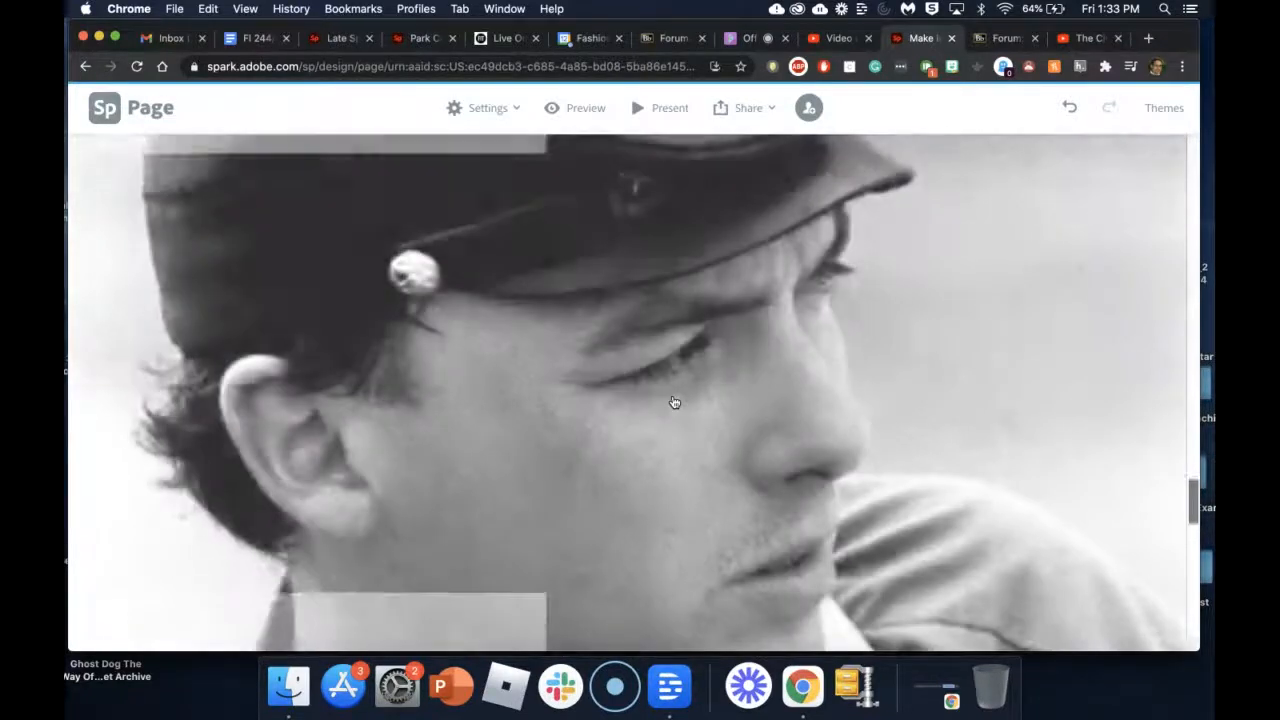
pyautogui.scroll(-2, 687, 361)
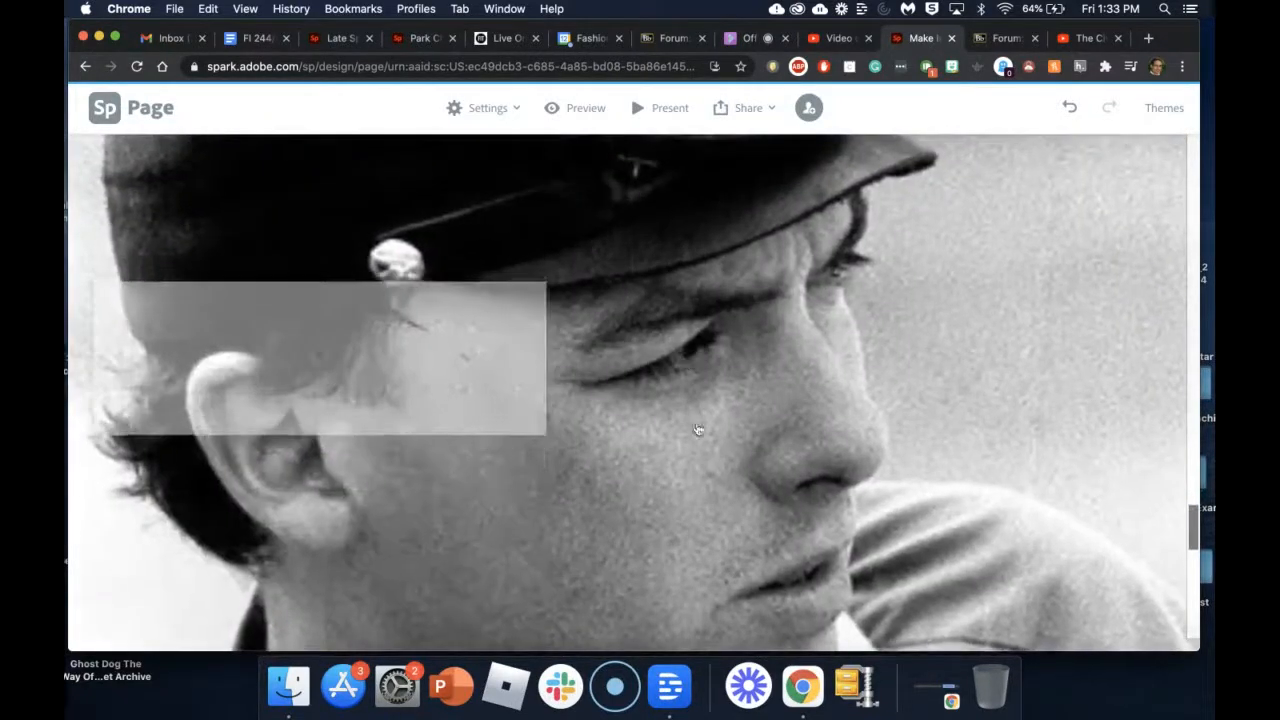
pyautogui.scroll(3, 737, 408)
# Edit the glideshow's photos and add the free photo of the bronze soldier statue beside the flag.
pyautogui.click(737, 408)
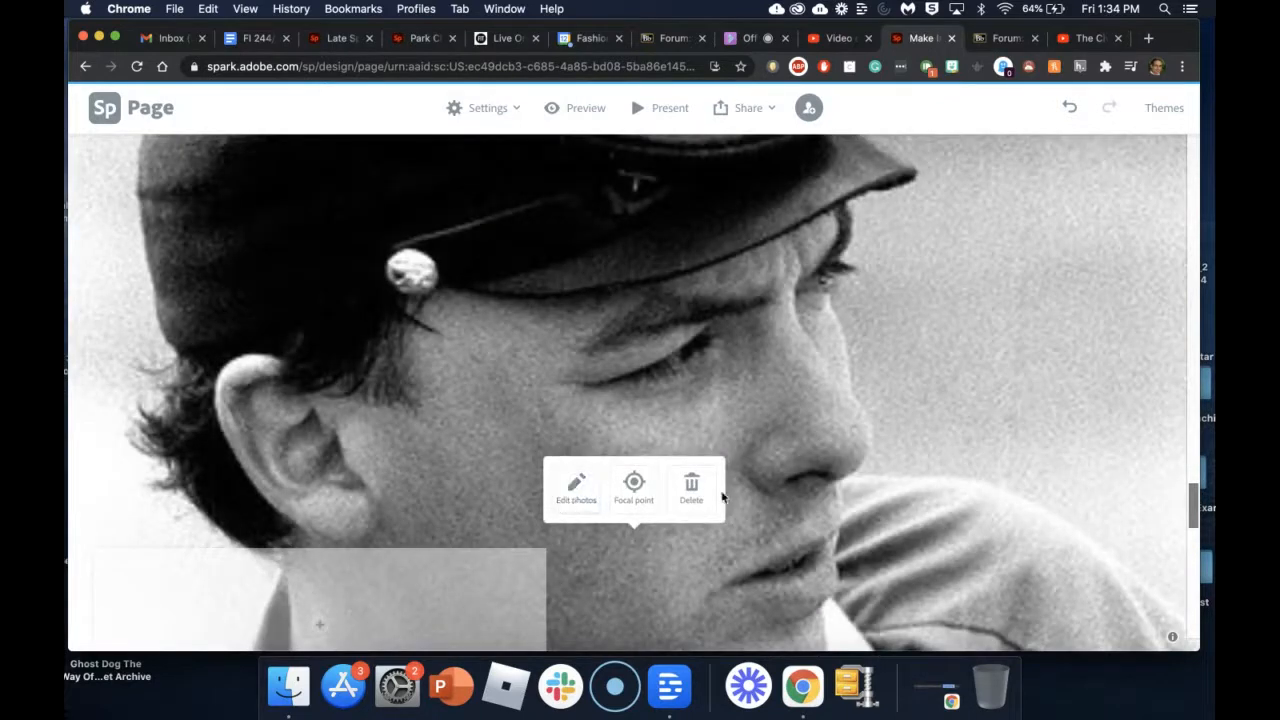
pyautogui.click(700, 490)
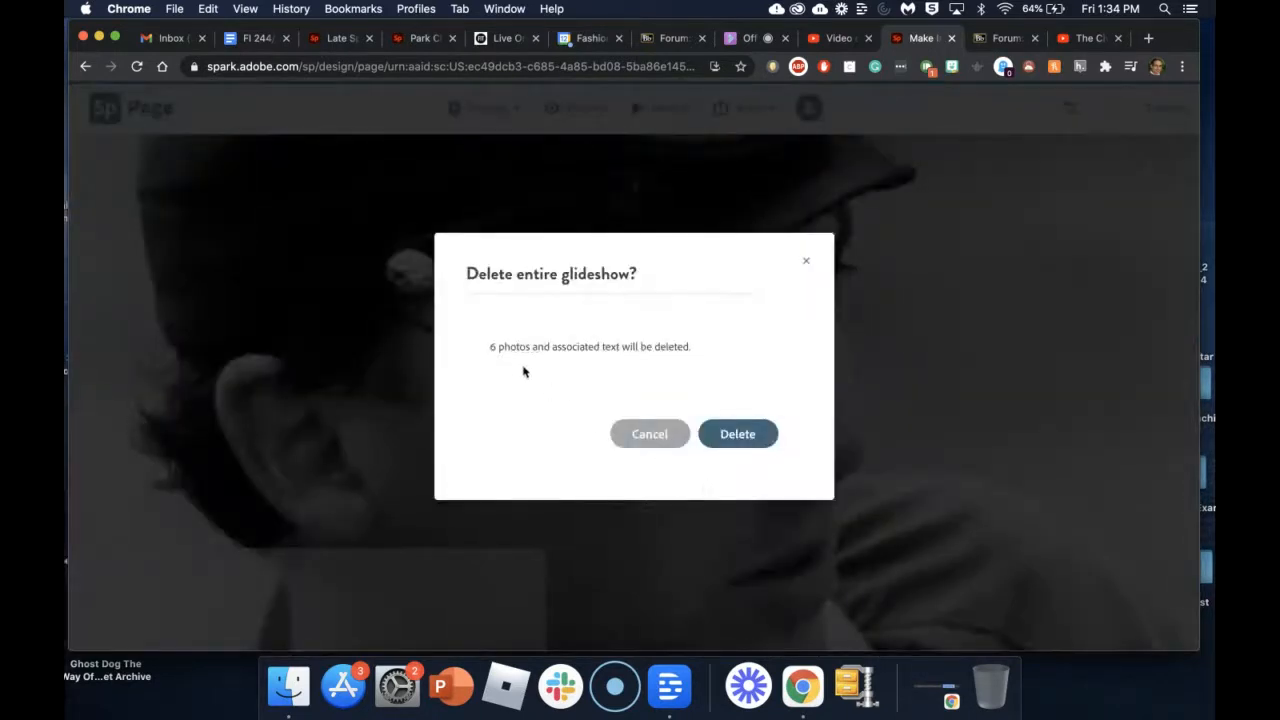
pyautogui.click(640, 433)
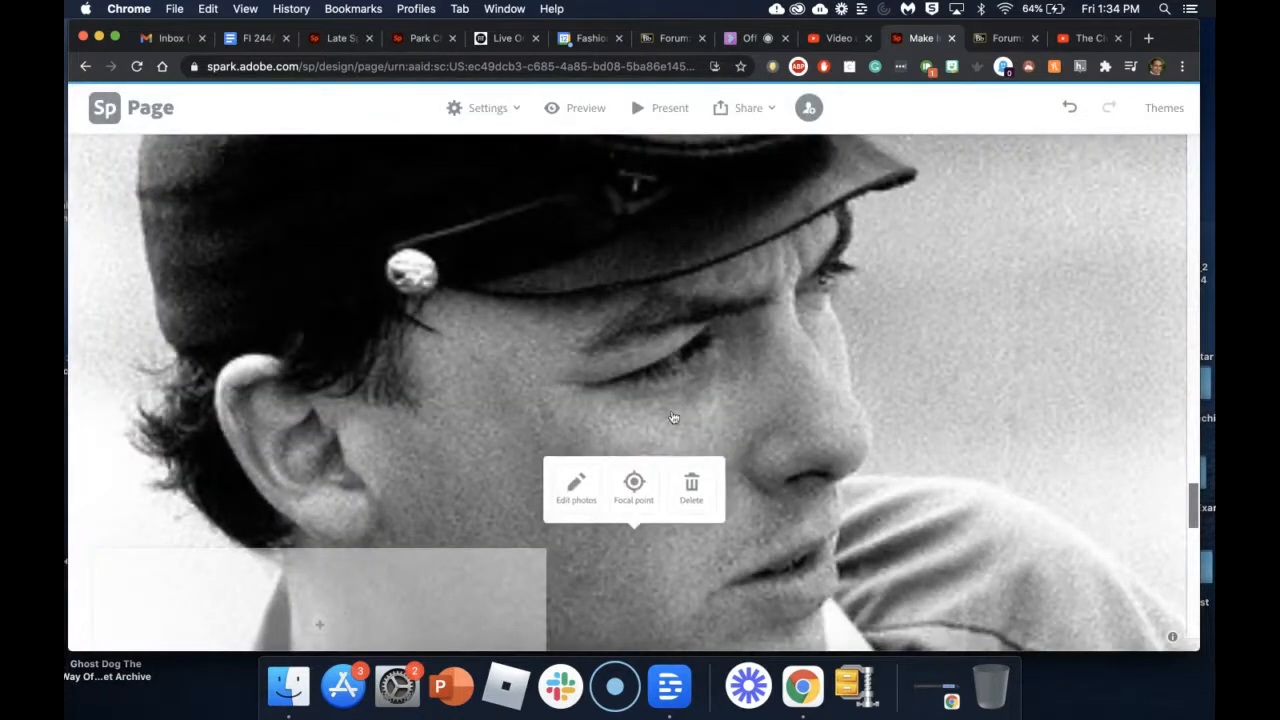
pyautogui.click(567, 495)
pyautogui.scroll(5, 567, 497)
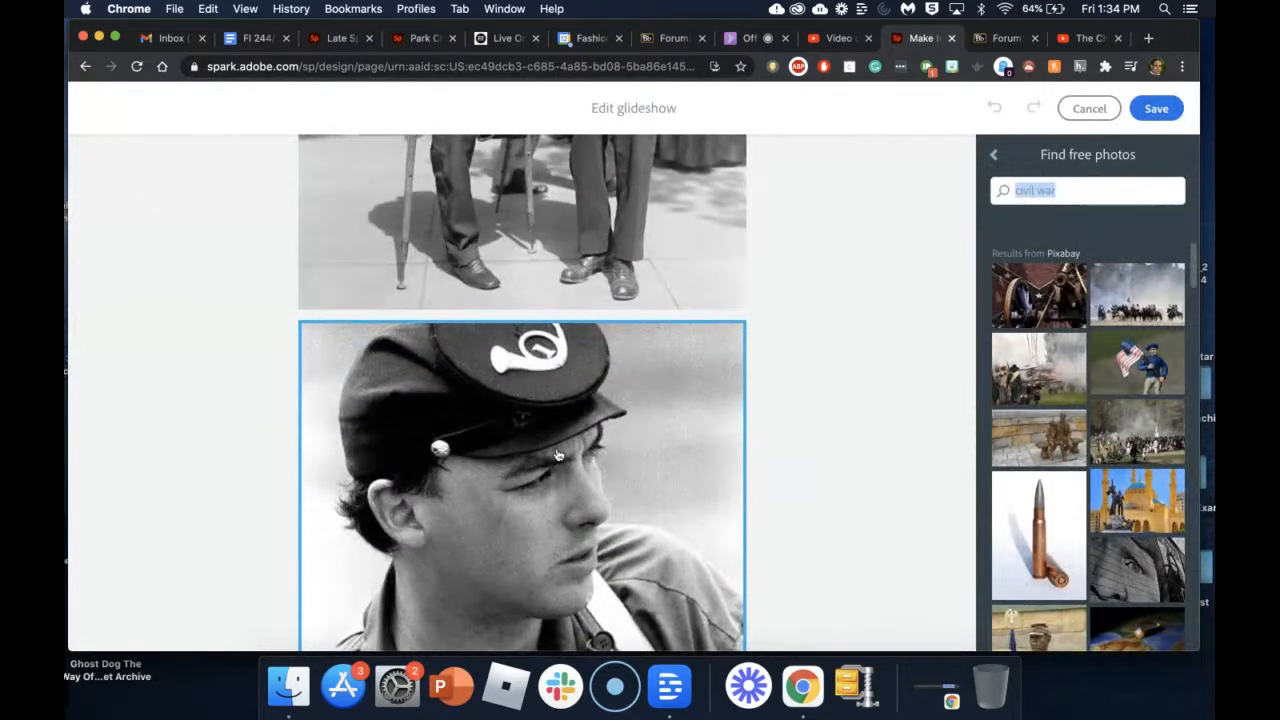
pyautogui.scroll(-5, 1116, 418)
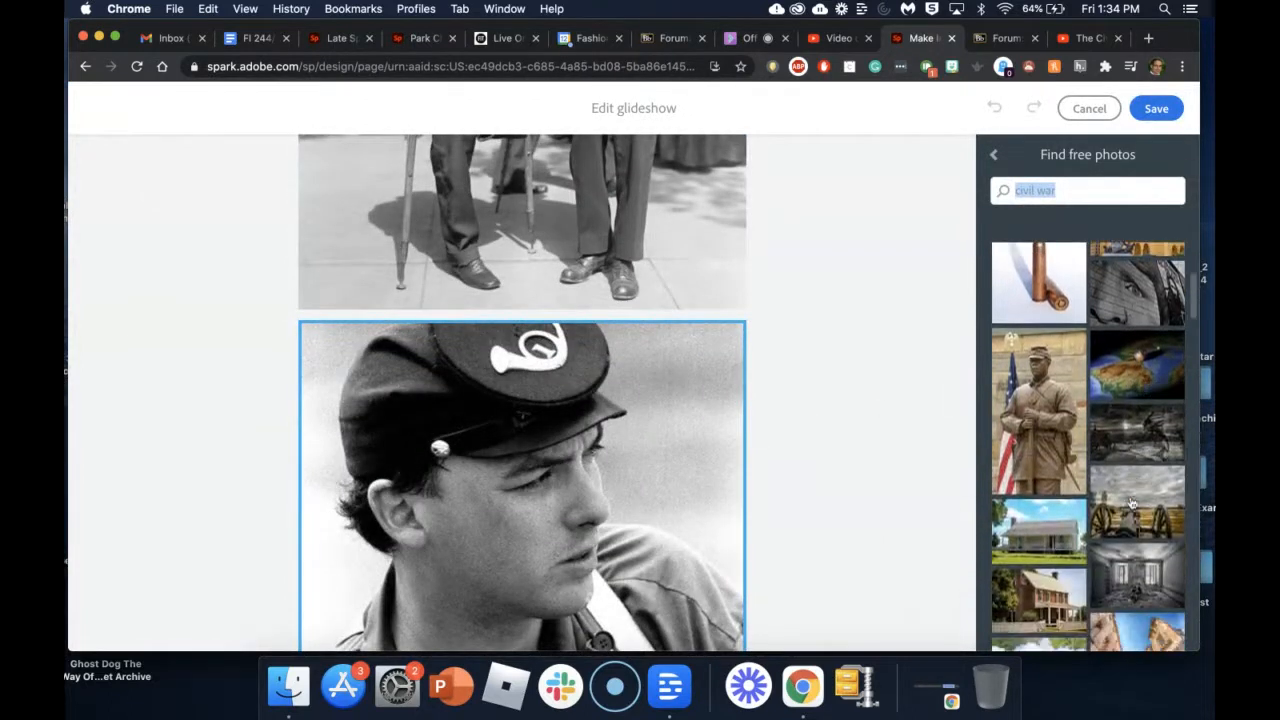
pyautogui.click(1040, 422)
pyautogui.scroll(-10, 733, 389)
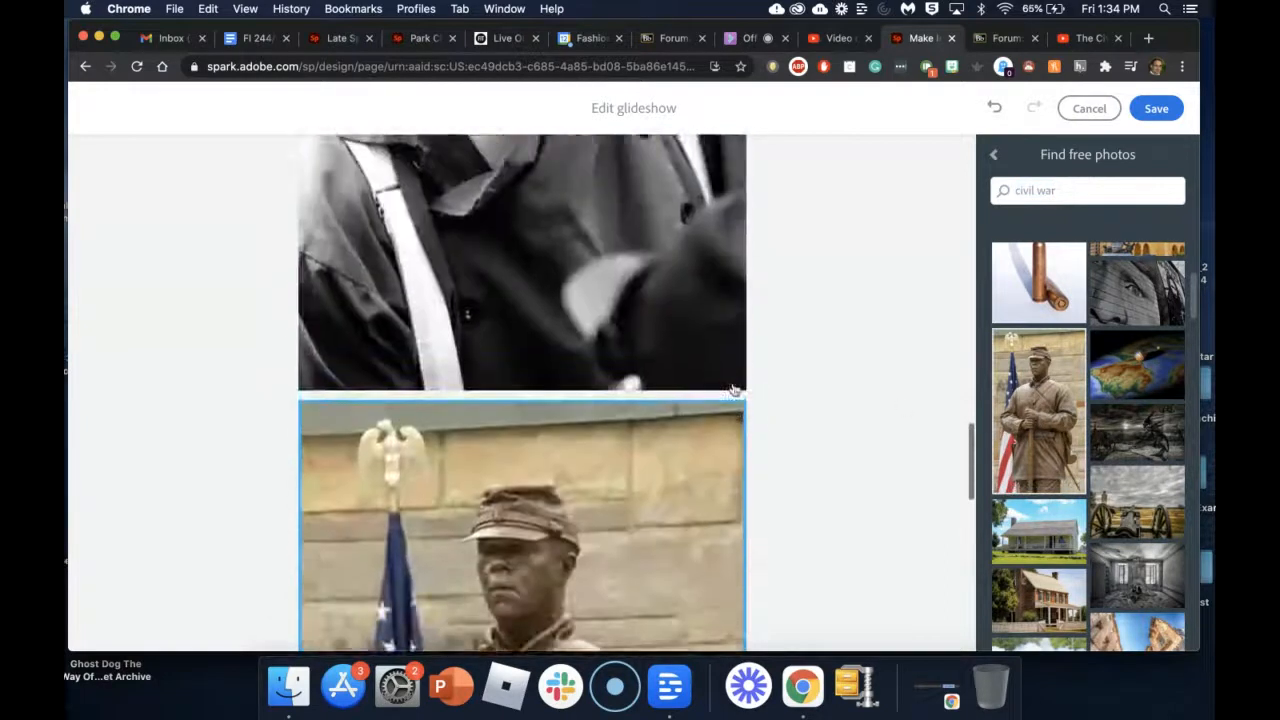
# Delete the young soldier's photo from the glideshow and save the edited set of photos.
pyautogui.scroll(-3, 672, 412)
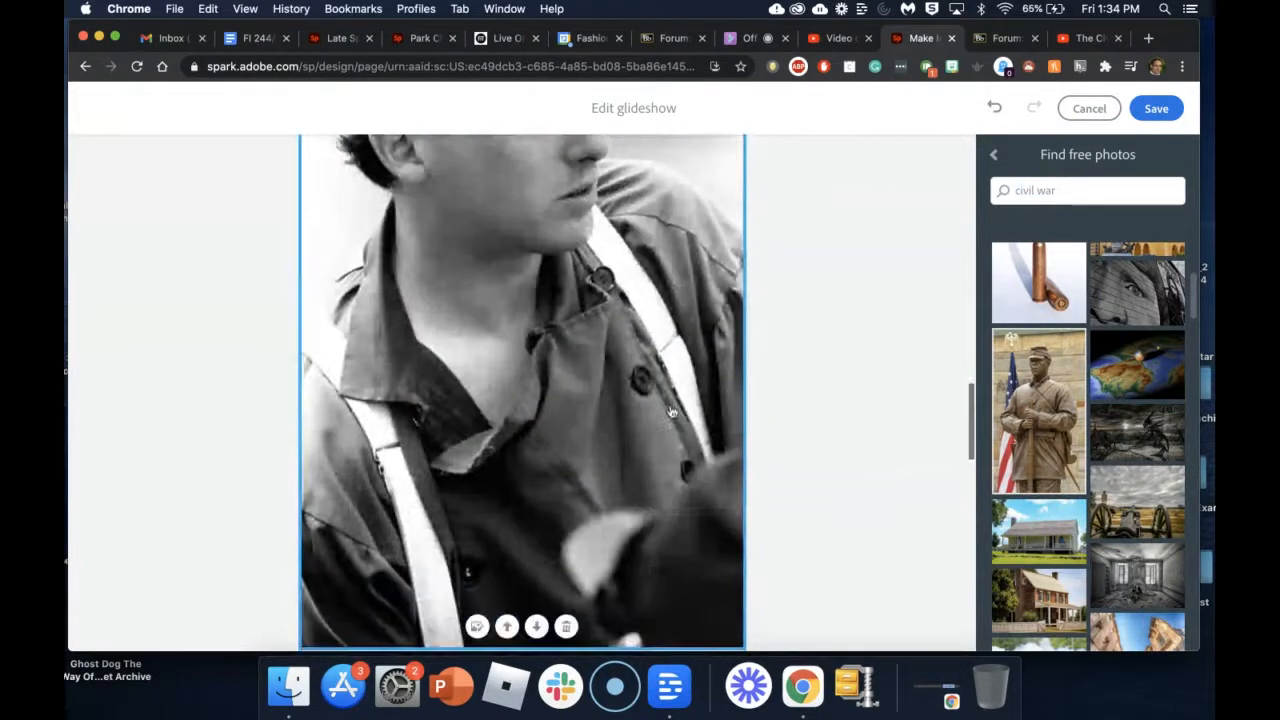
pyautogui.click(566, 627)
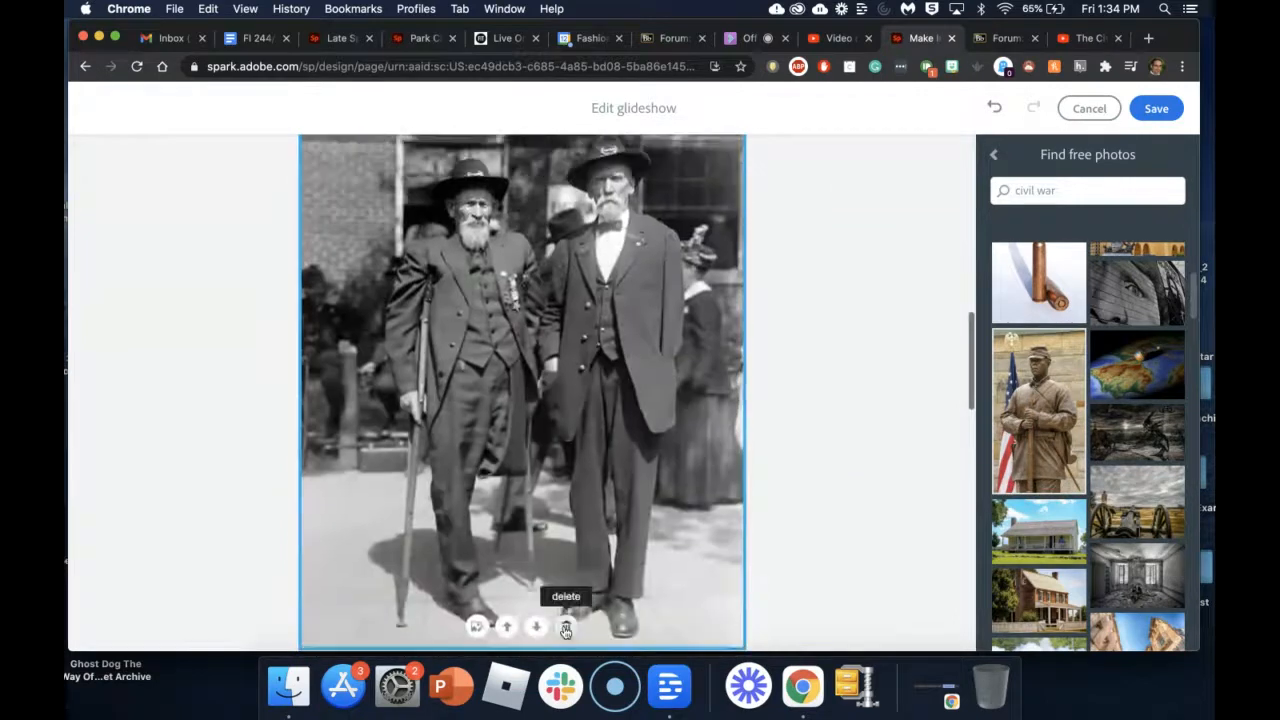
pyautogui.click(1170, 112)
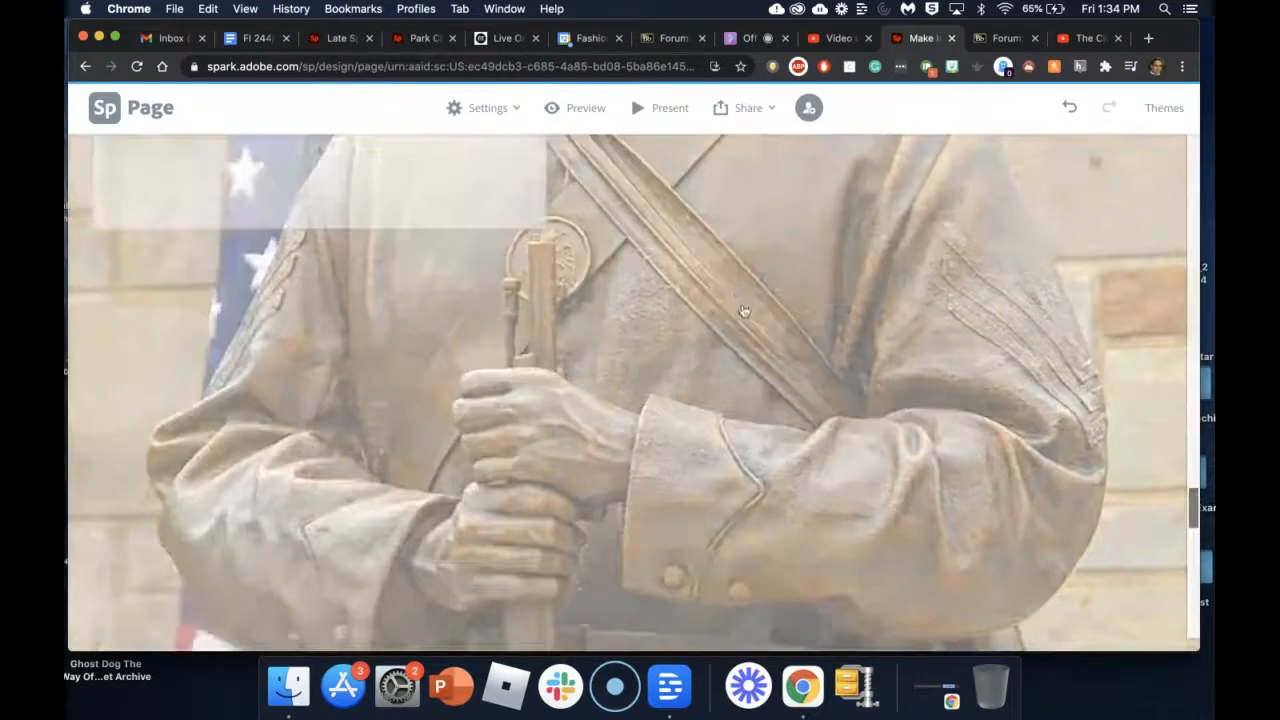
# Move the focal point of the glideshow's statue photo up to the soldier's face and save it.
pyautogui.click(634, 530)
pyautogui.click(634, 490)
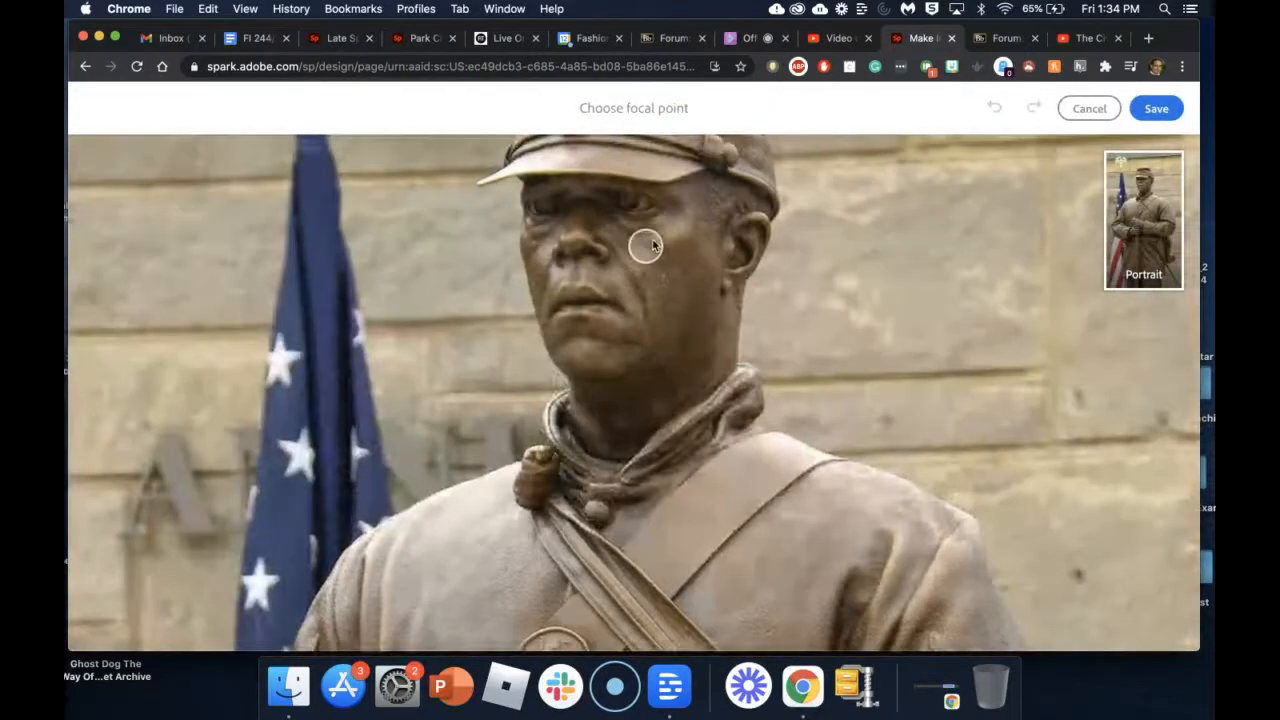
pyautogui.click(1156, 109)
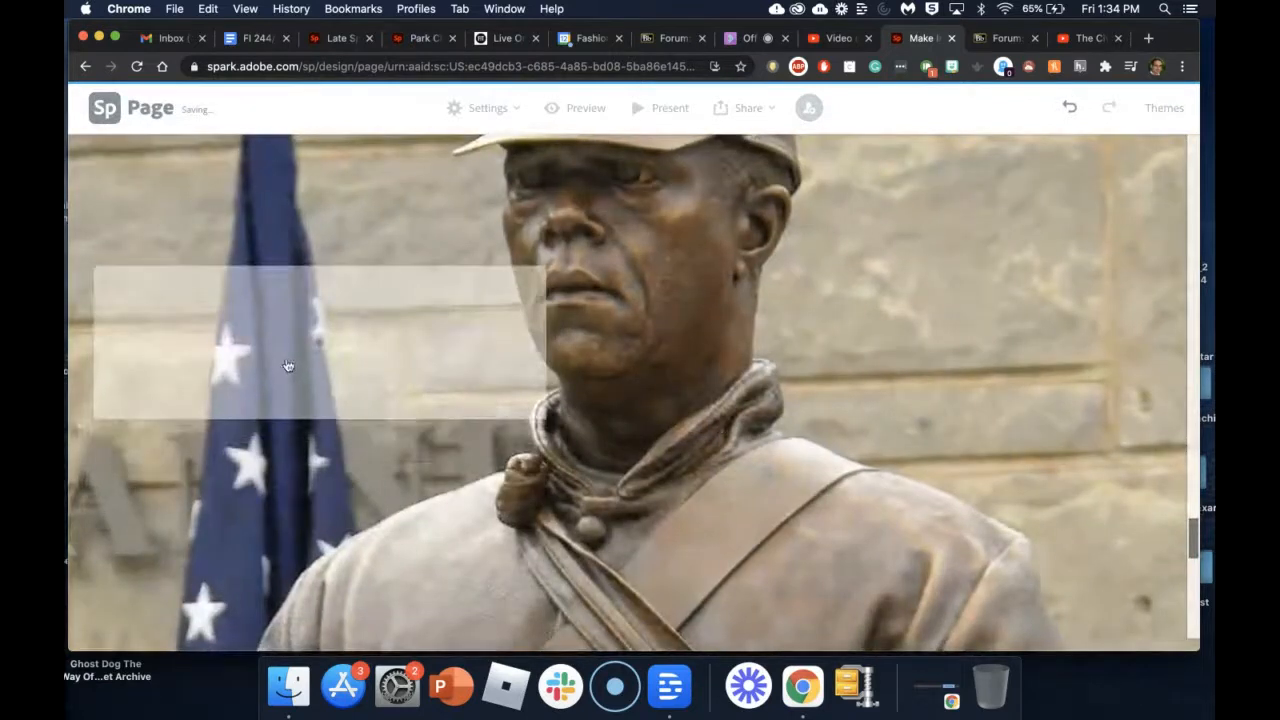
# Move the content box on the statue photo to the centre and insert a video block in it.
pyautogui.click(668, 371)
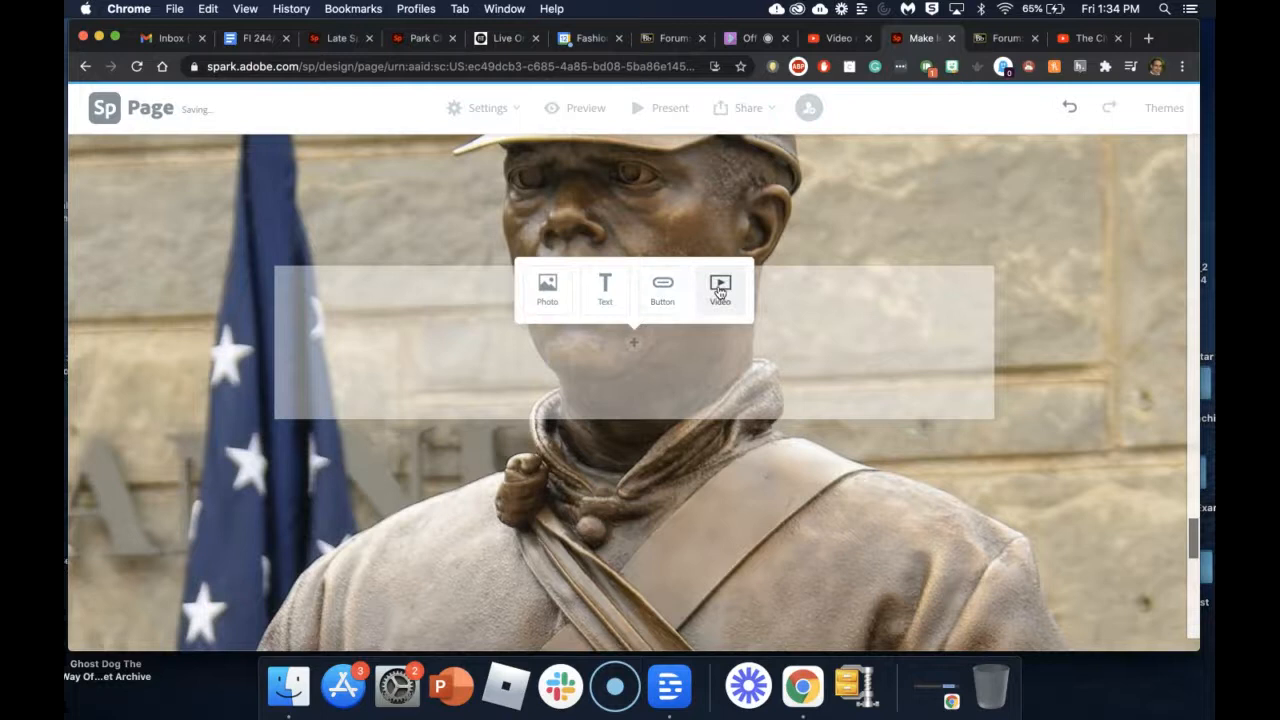
pyautogui.click(720, 288)
# Switch to YouTube and copy the share link of the episode "Ken Burns: The Civil War - The Cause - 1861".
pyautogui.click(1088, 38)
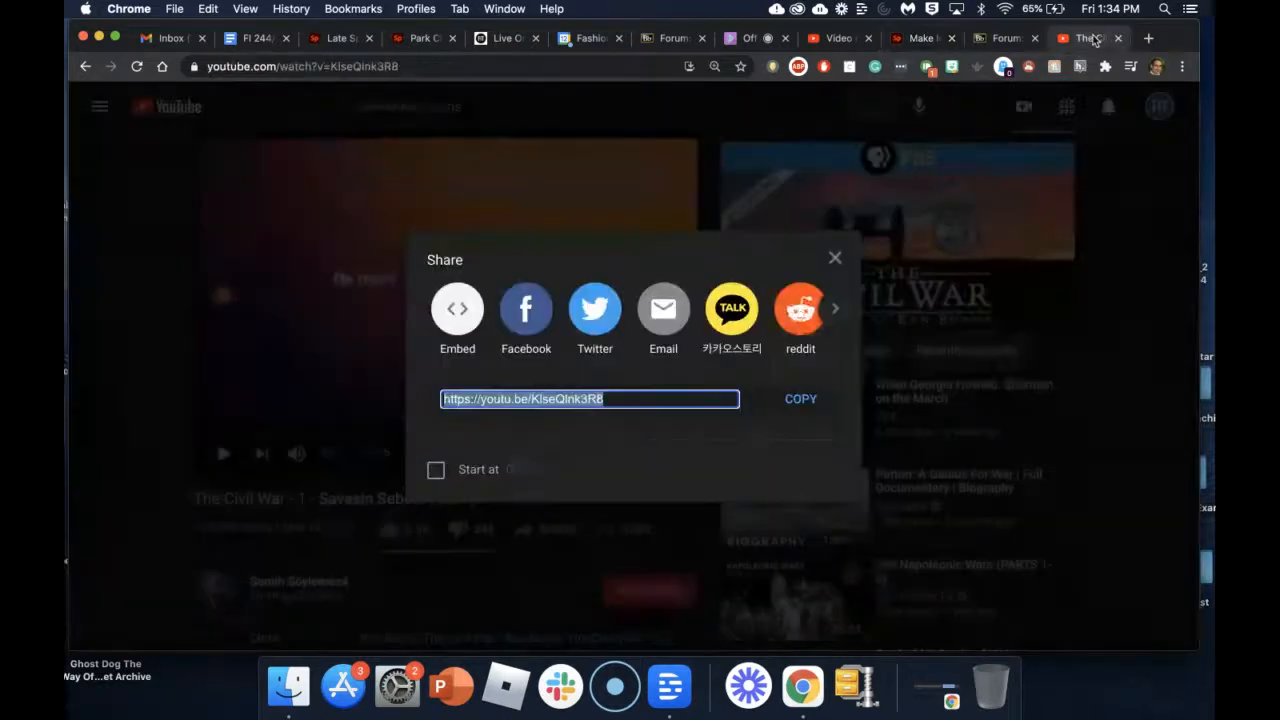
pyautogui.click(834, 258)
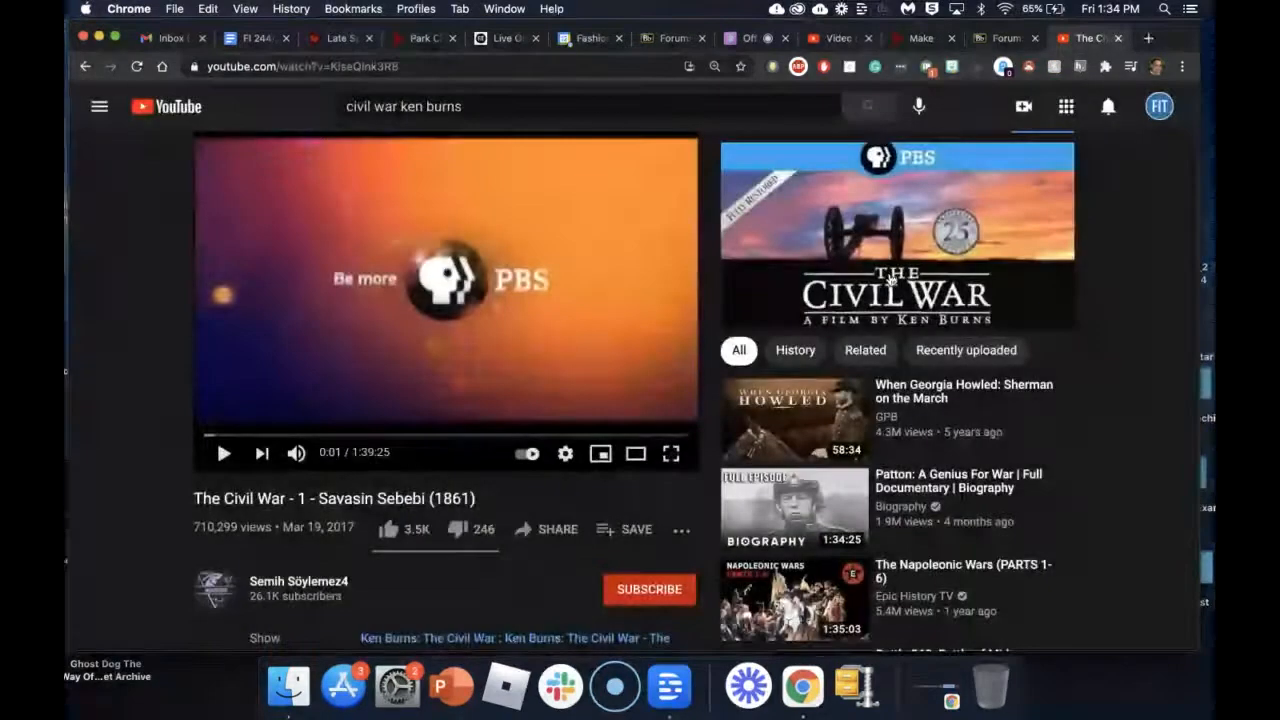
pyautogui.click(890, 279)
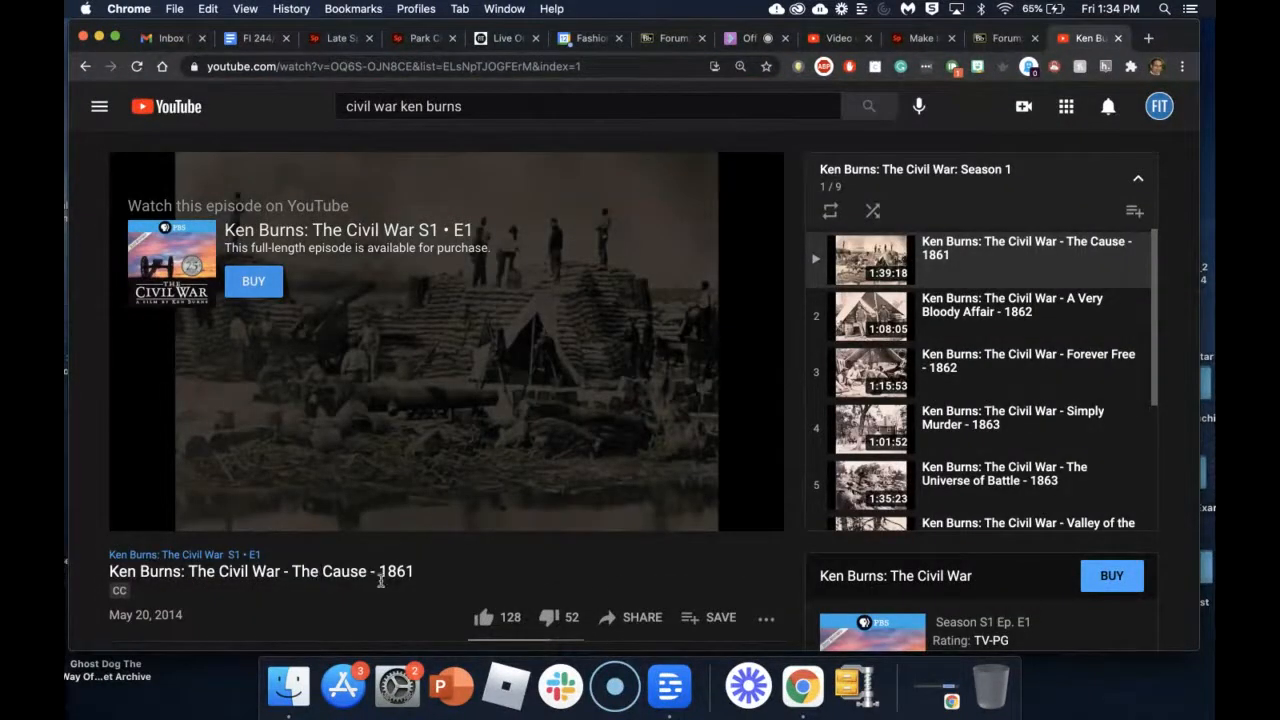
pyautogui.click(642, 618)
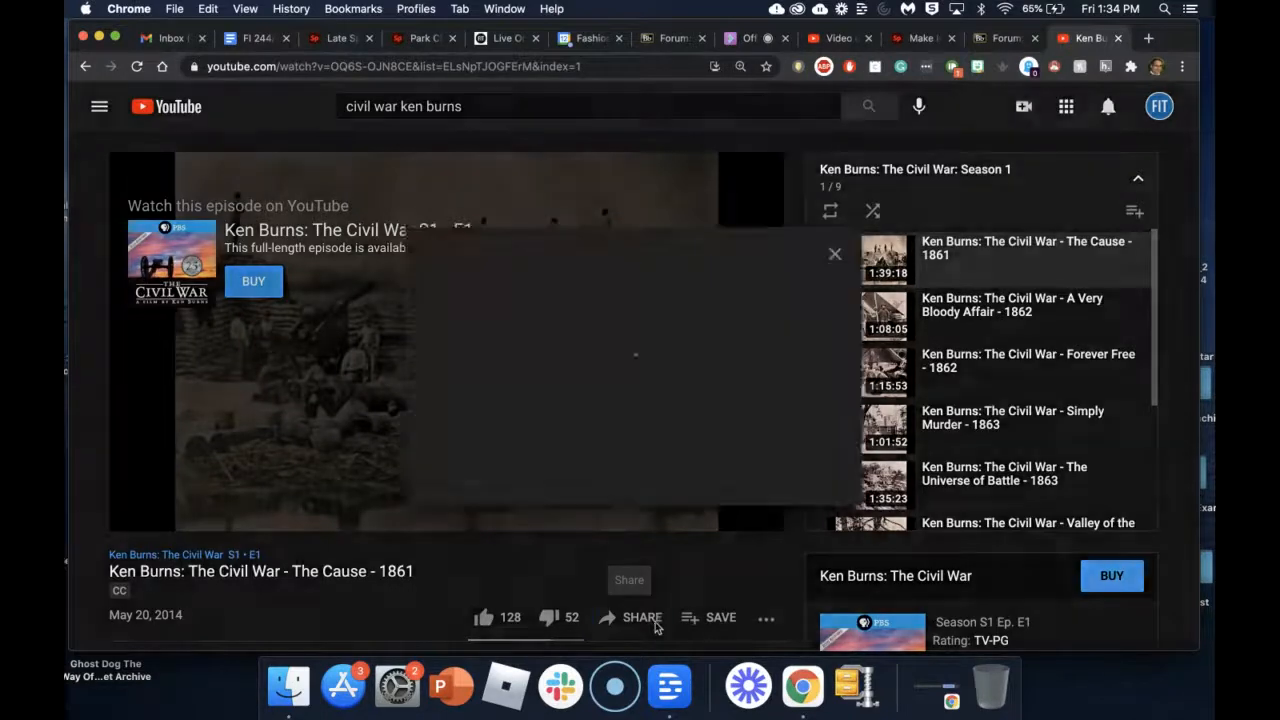
pyautogui.click(801, 398)
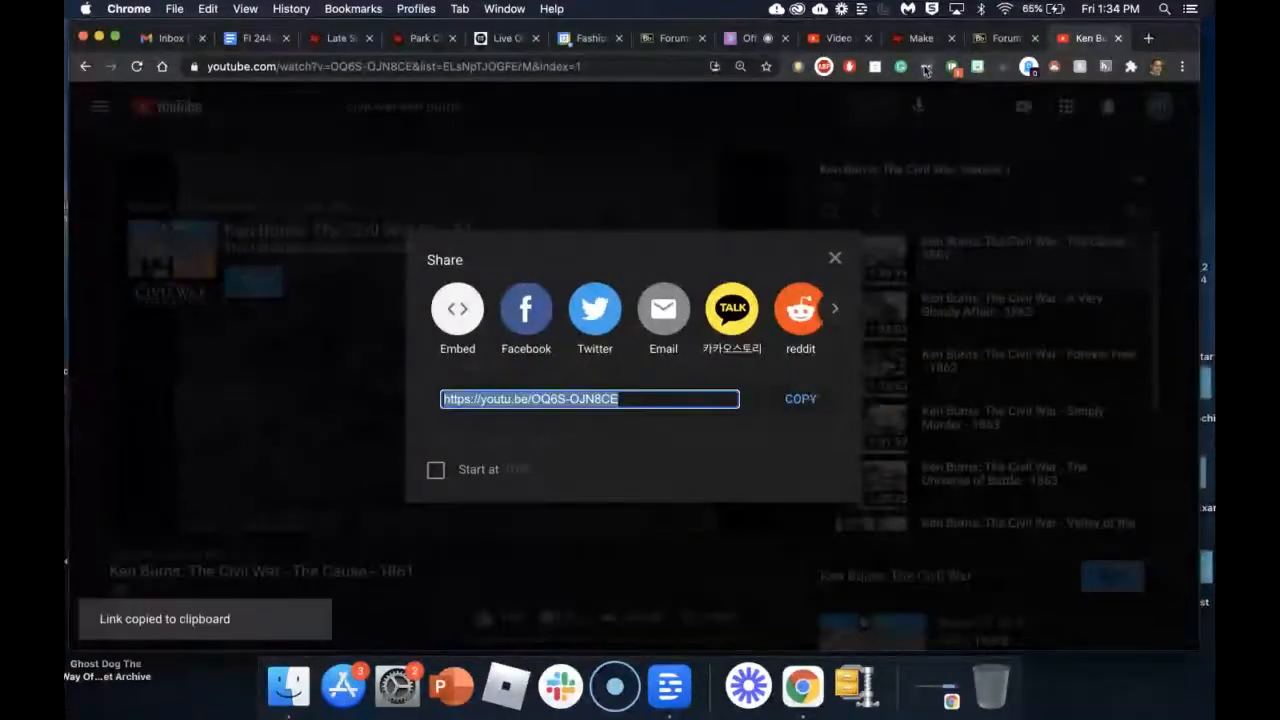
# Return to the Adobe Spark page and embed the copied YouTube link in the statue photo's video block, saving it.
pyautogui.click(922, 38)
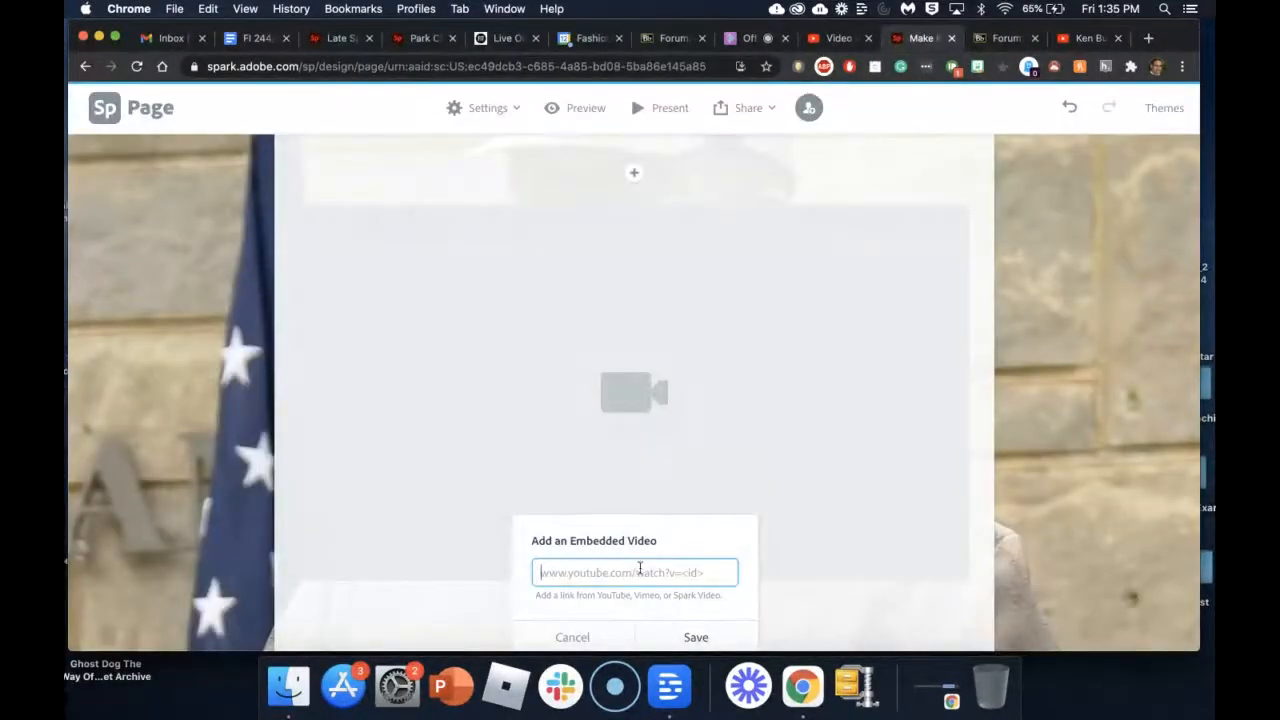
pyautogui.press('super+v')
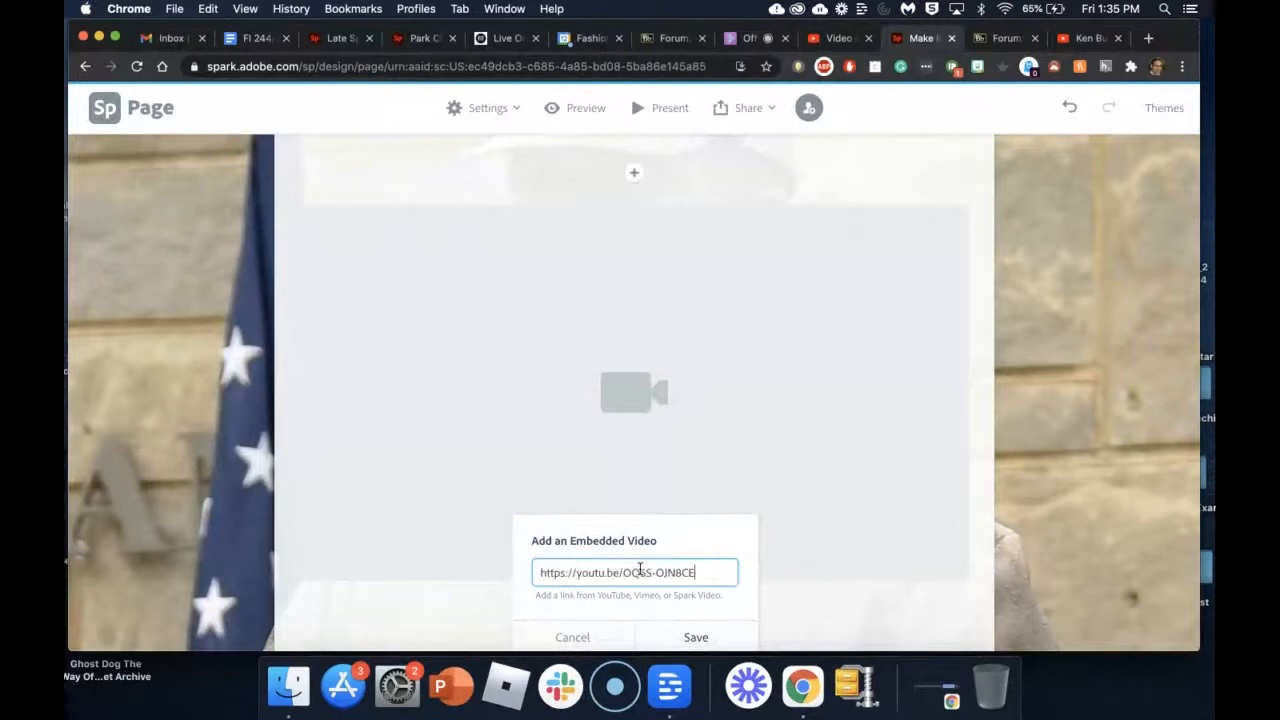
pyautogui.click(686, 640)
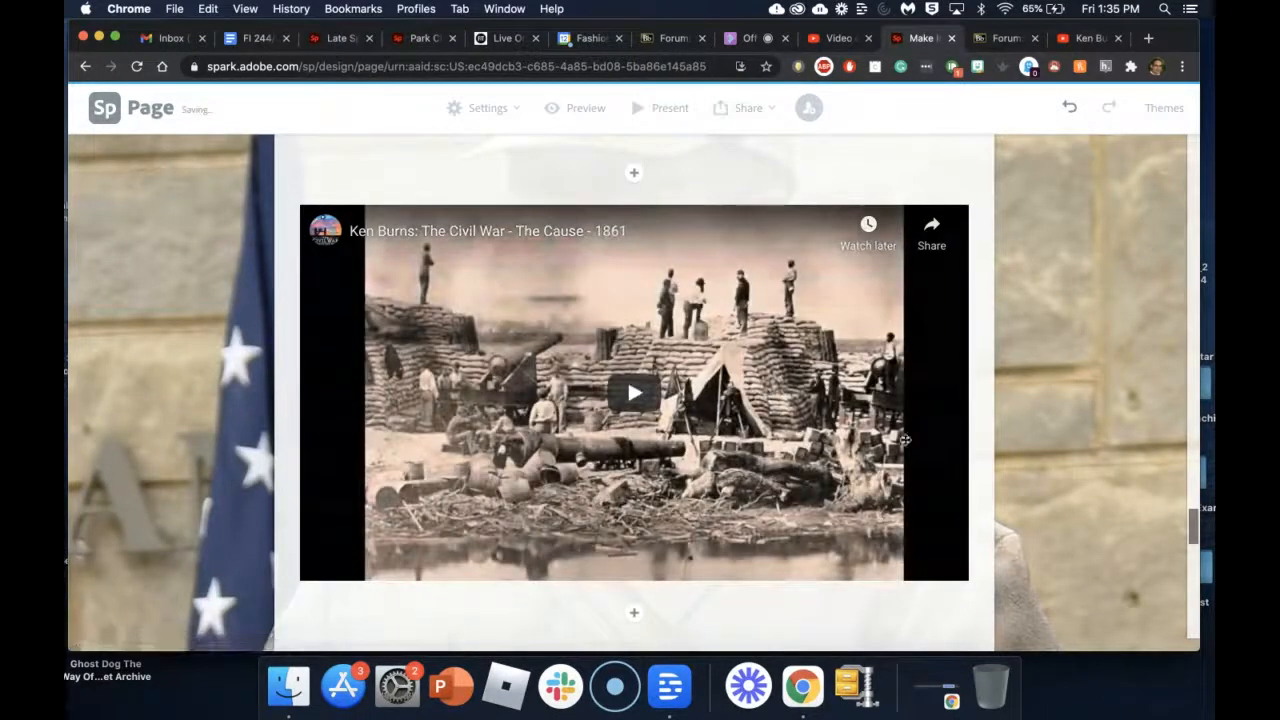
# Review the finished glideshow with its video, photos and text, from the page's end back to the soldiers' section.
pyautogui.scroll(-1, 1096, 406)
pyautogui.scroll(-5, 1096, 406)
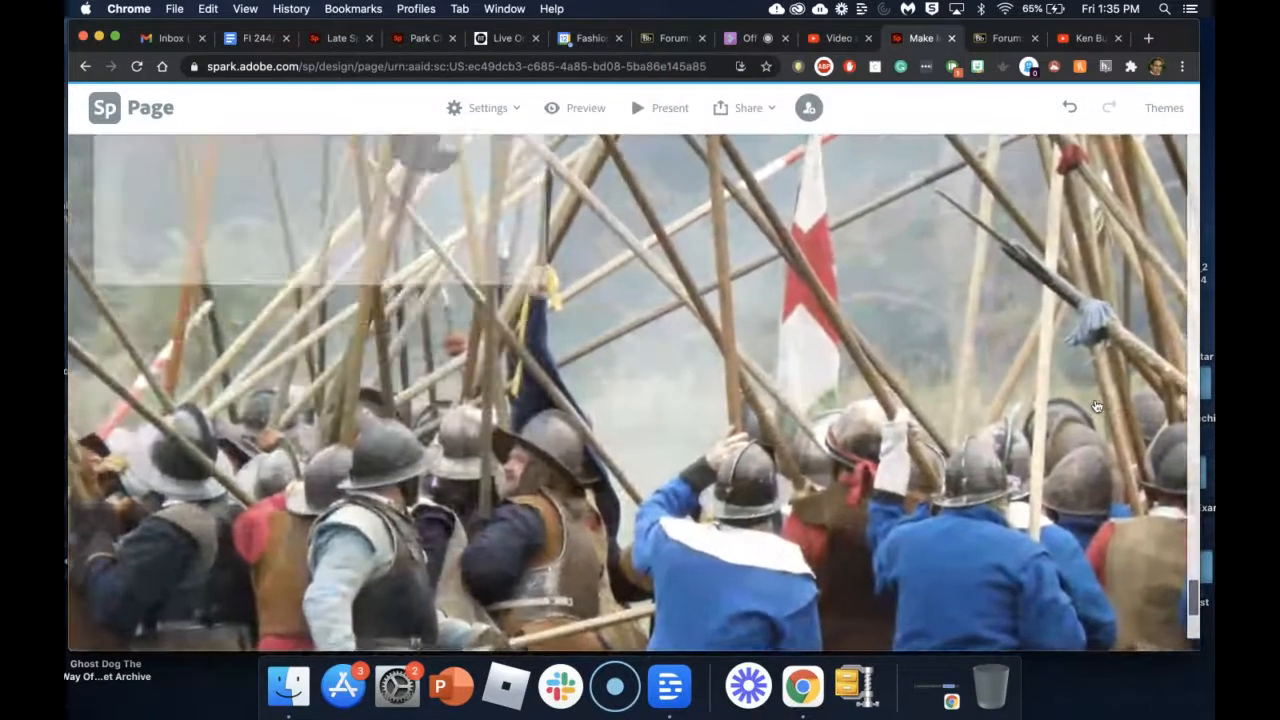
pyautogui.scroll(-2, 1096, 406)
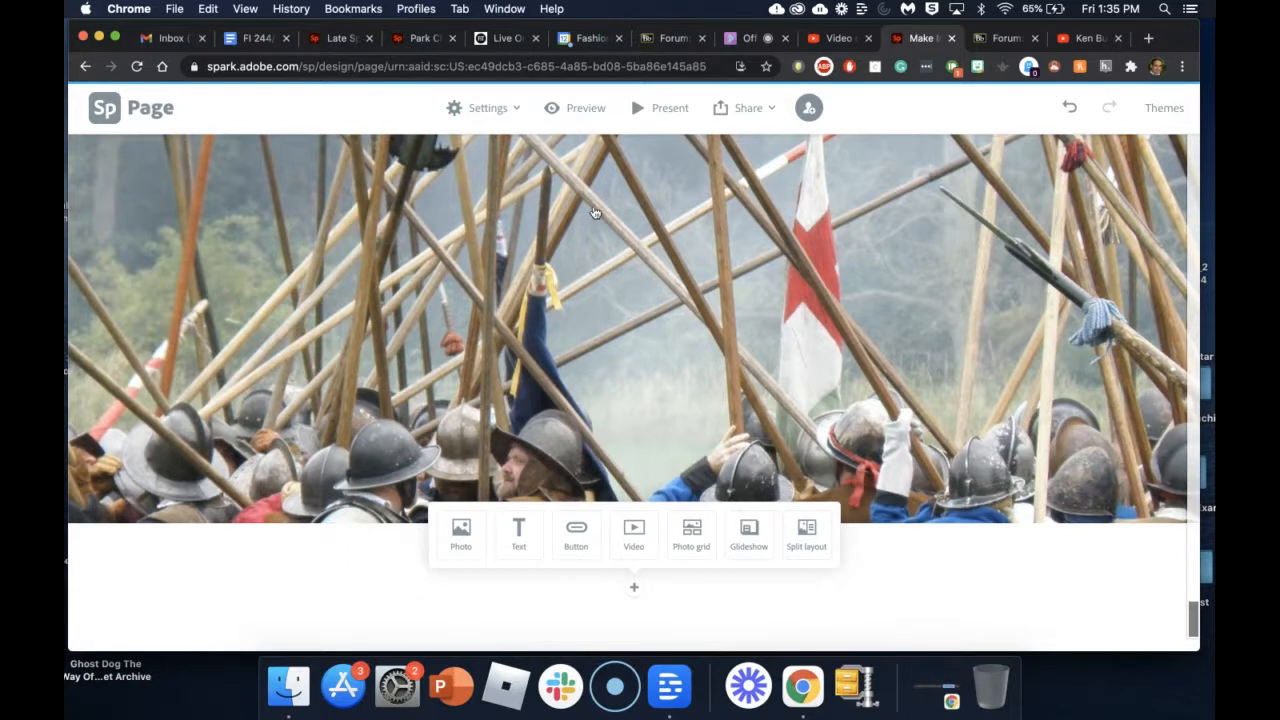
pyautogui.scroll(3, 593, 213)
pyautogui.scroll(3, 593, 213)
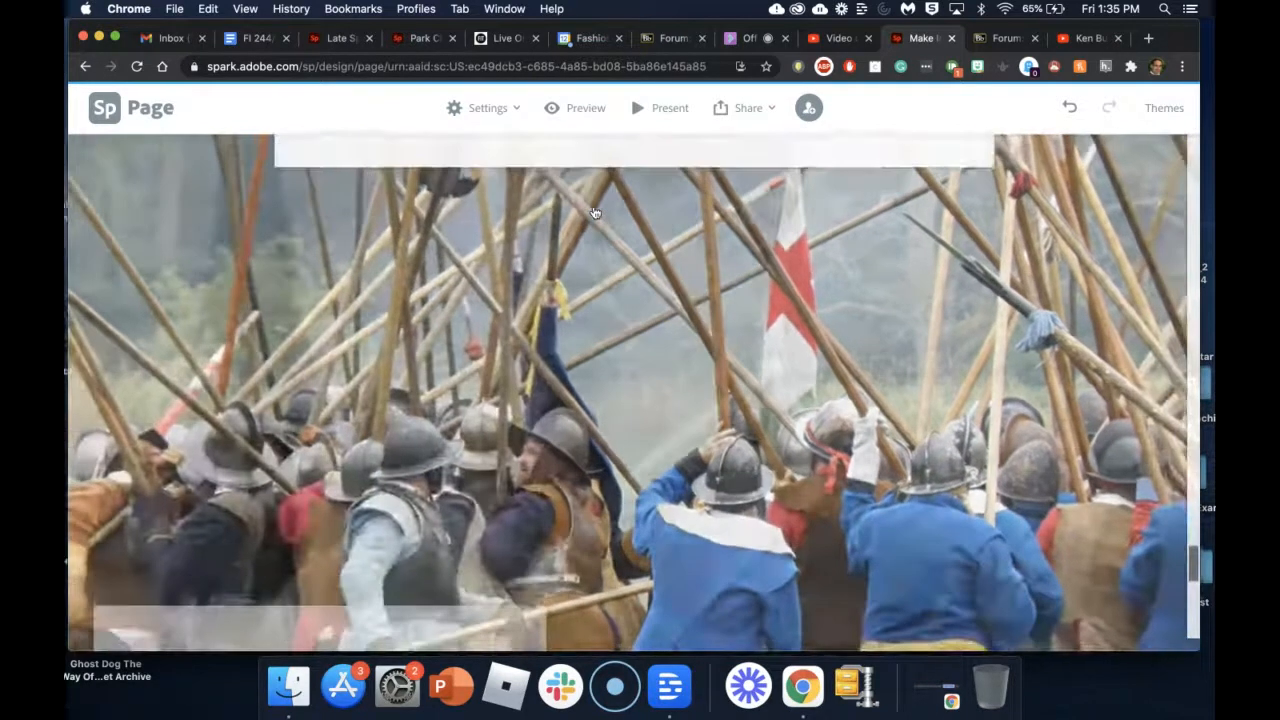
pyautogui.scroll(5, 593, 213)
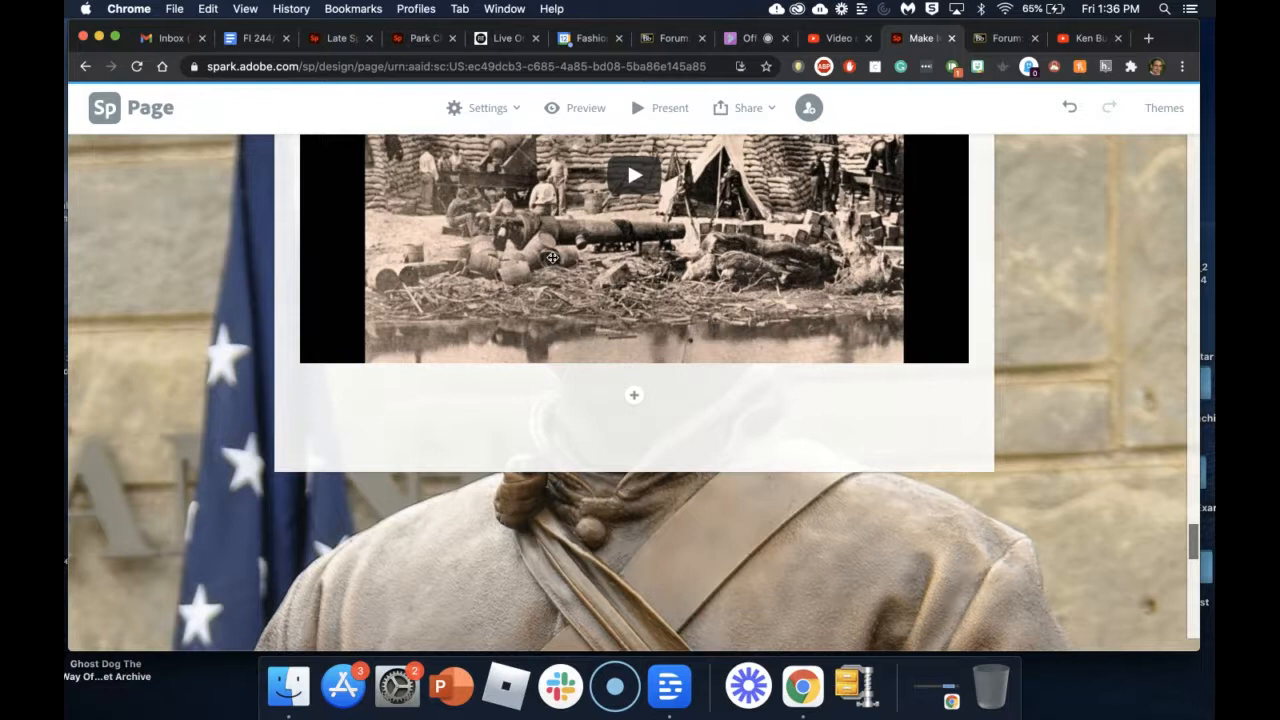
pyautogui.scroll(2, 552, 258)
pyautogui.scroll(3, 589, 341)
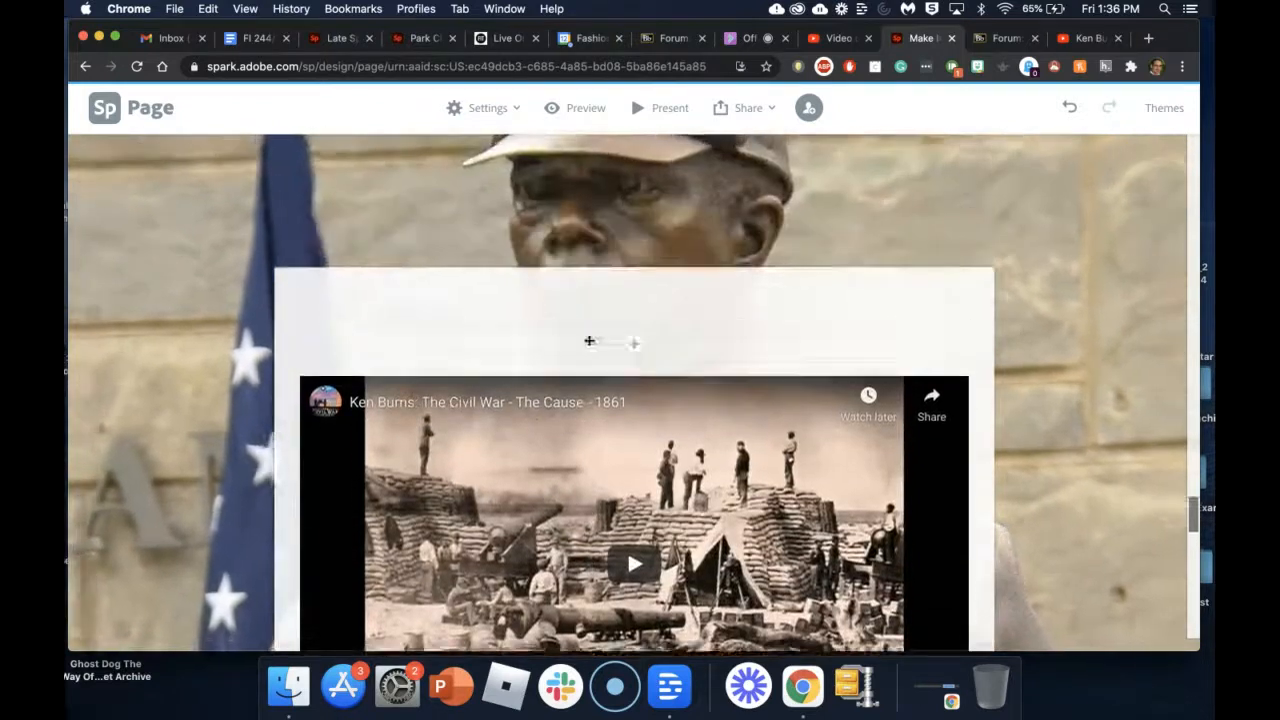
pyautogui.scroll(3, 589, 341)
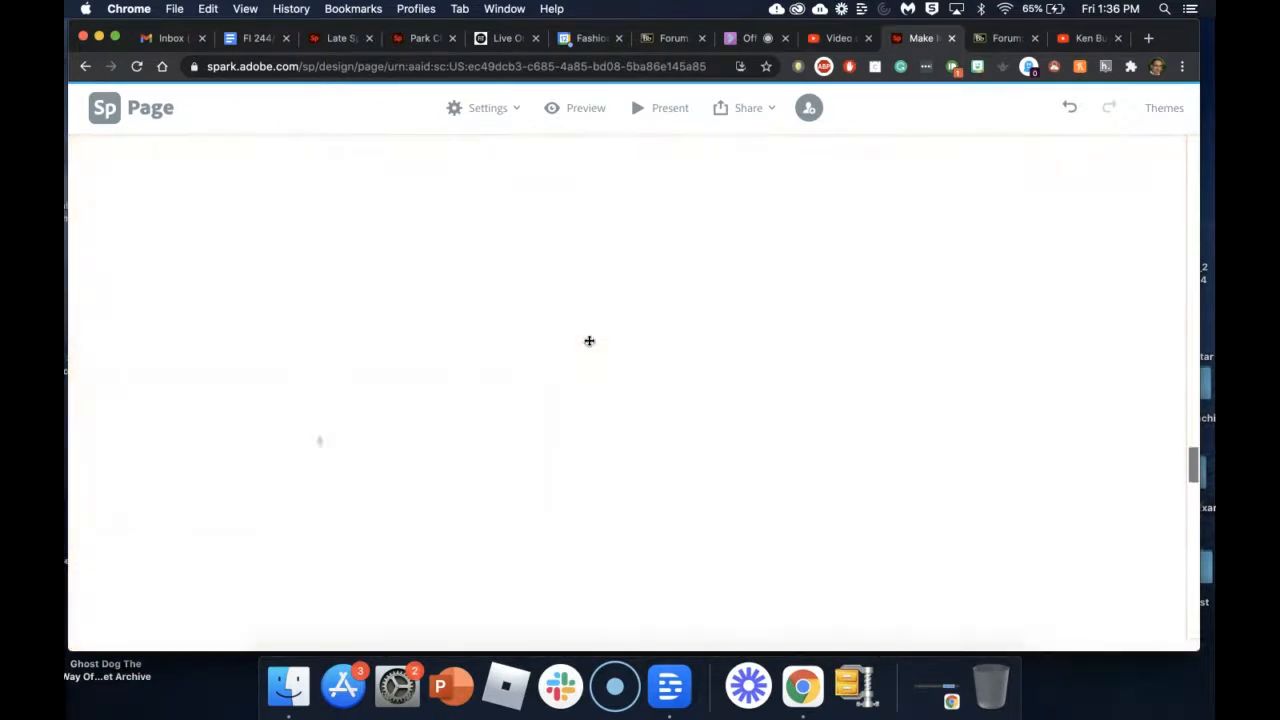
pyautogui.scroll(5, 589, 341)
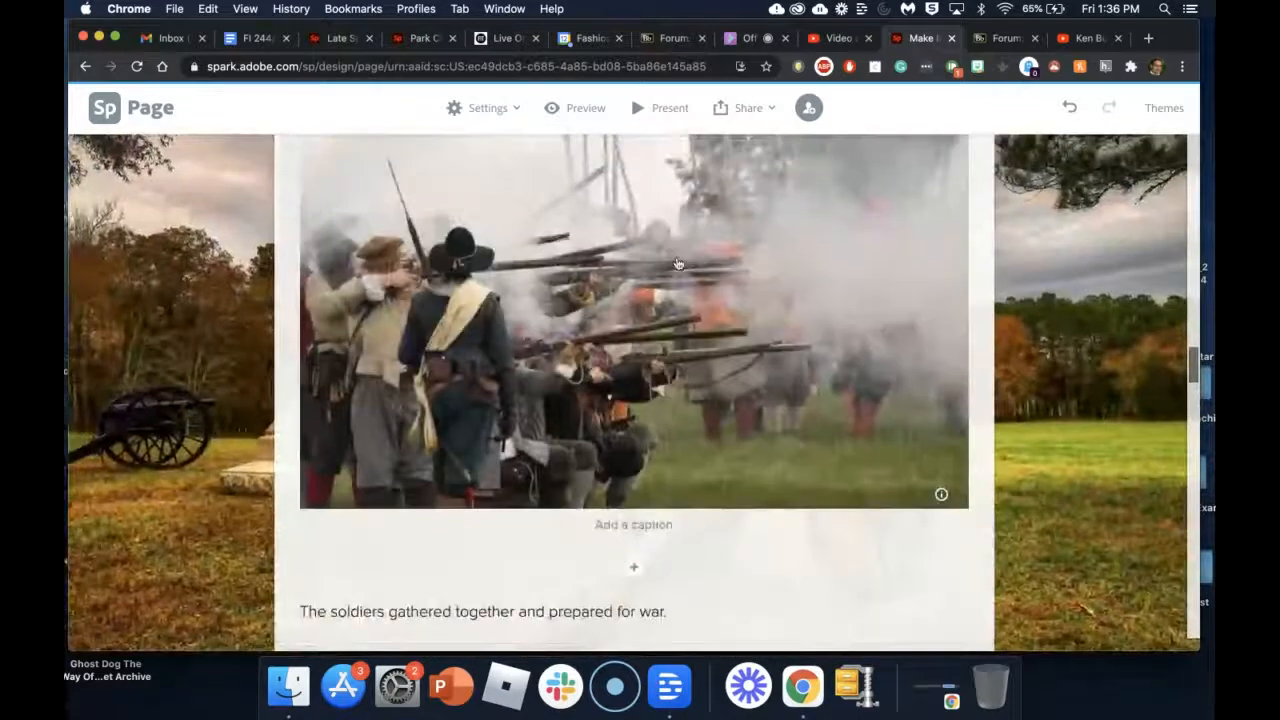
# Publish the page under the title "Unit 1: Civil War", create its shareable link and select that link.
pyautogui.click(748, 108)
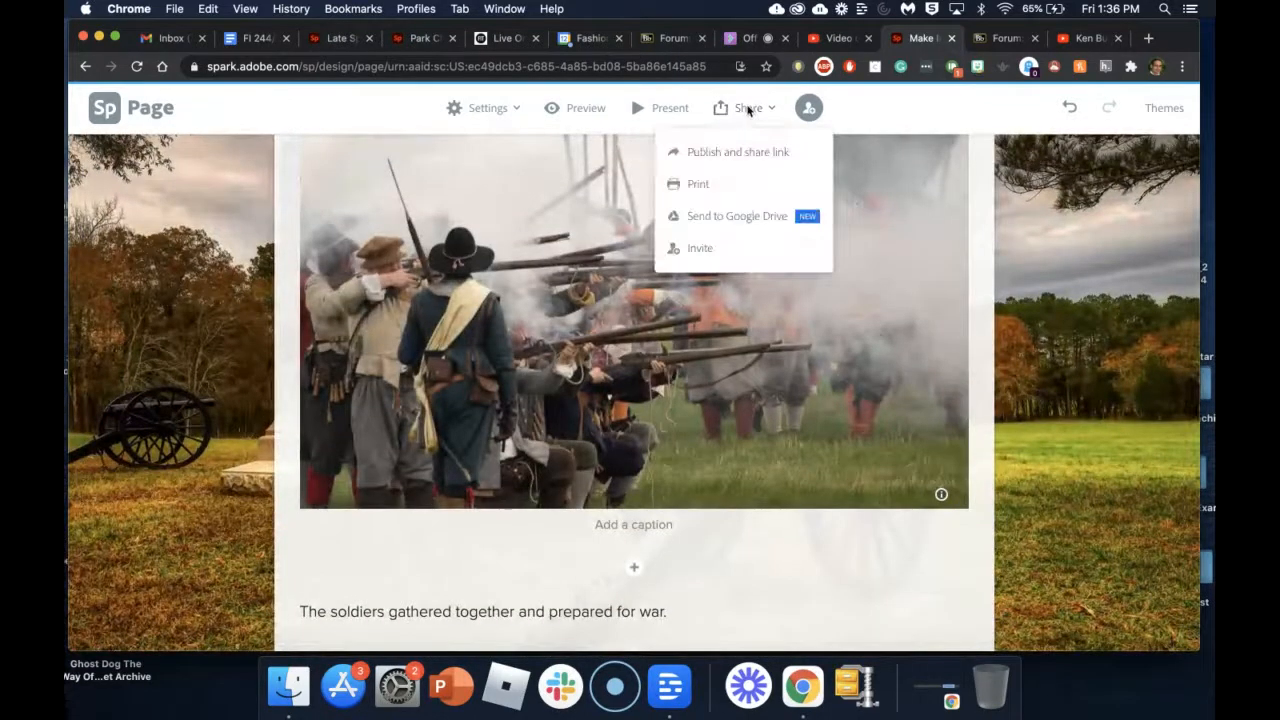
pyautogui.click(738, 158)
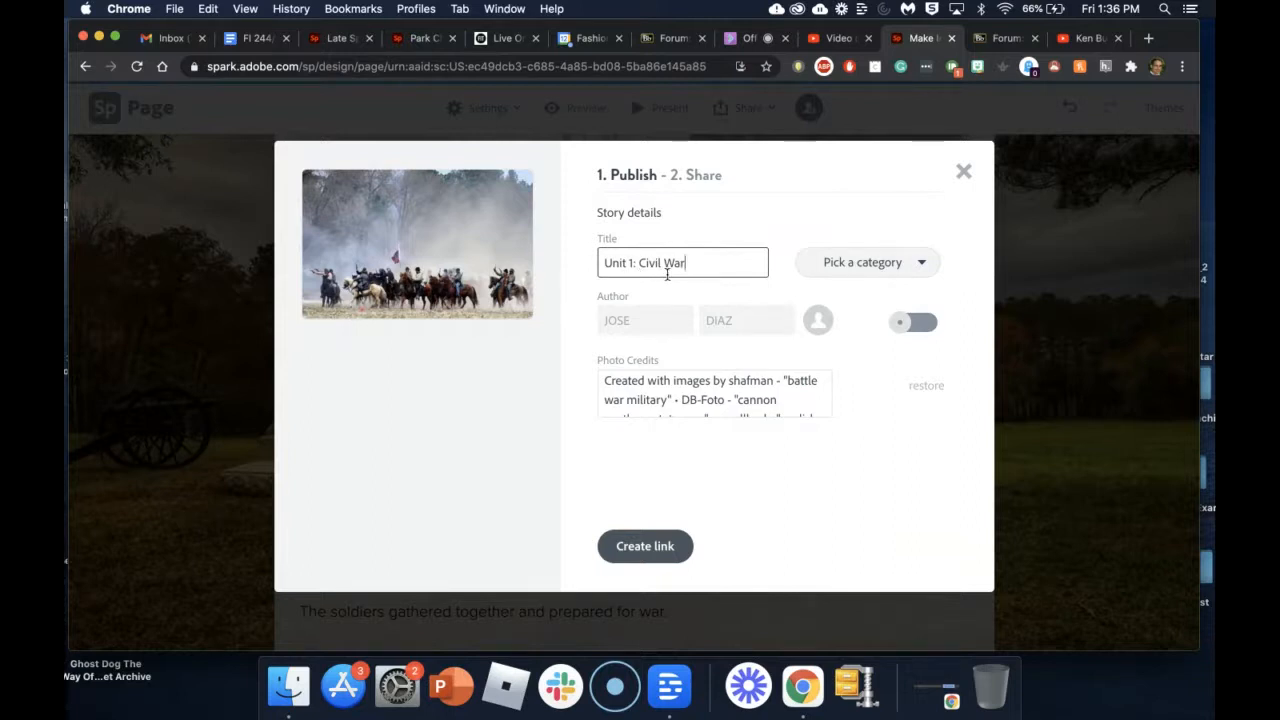
pyautogui.click(645, 547)
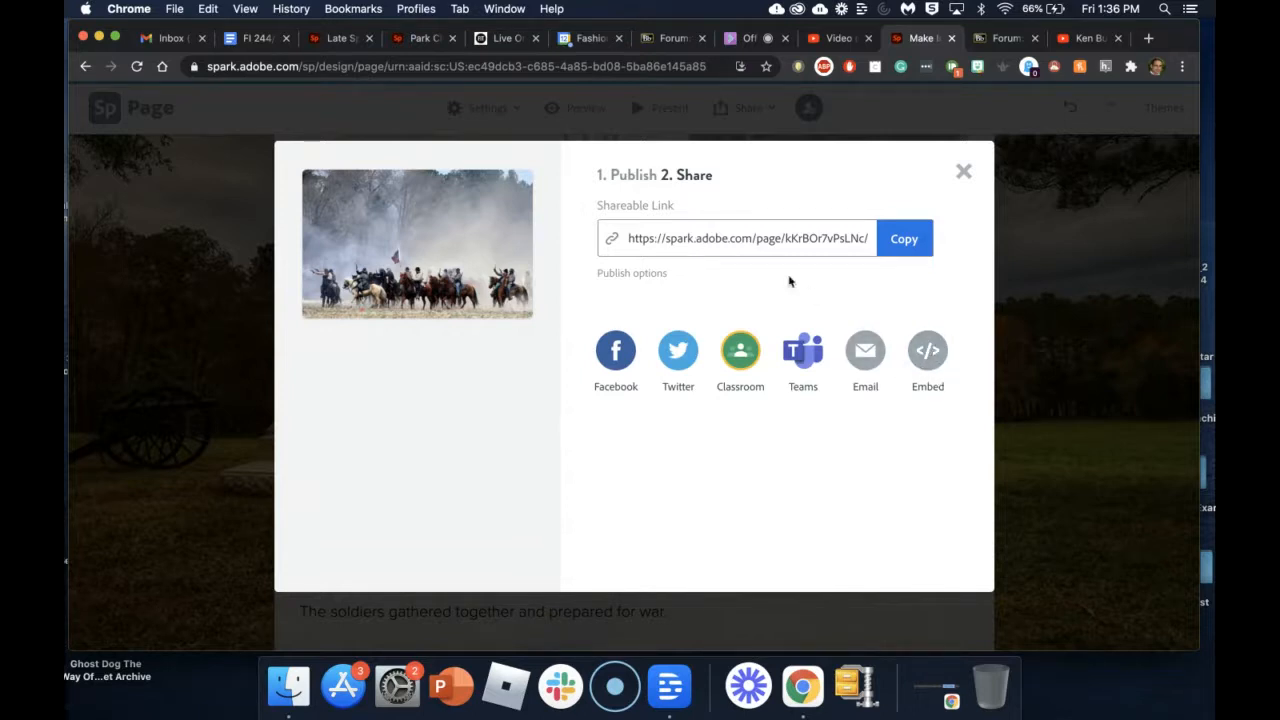
pyautogui.click(704, 238)
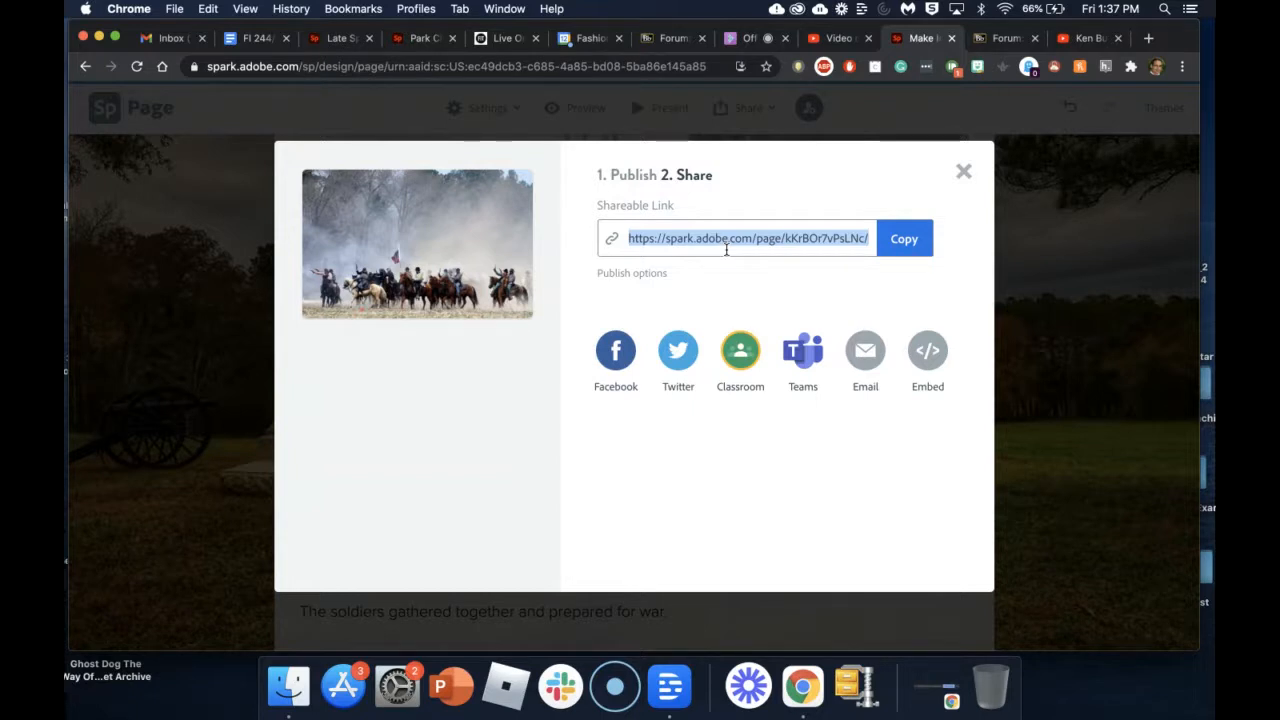
# Generate the published page's embed code, copy it and close the sharing dialog.
pyautogui.click(925, 352)
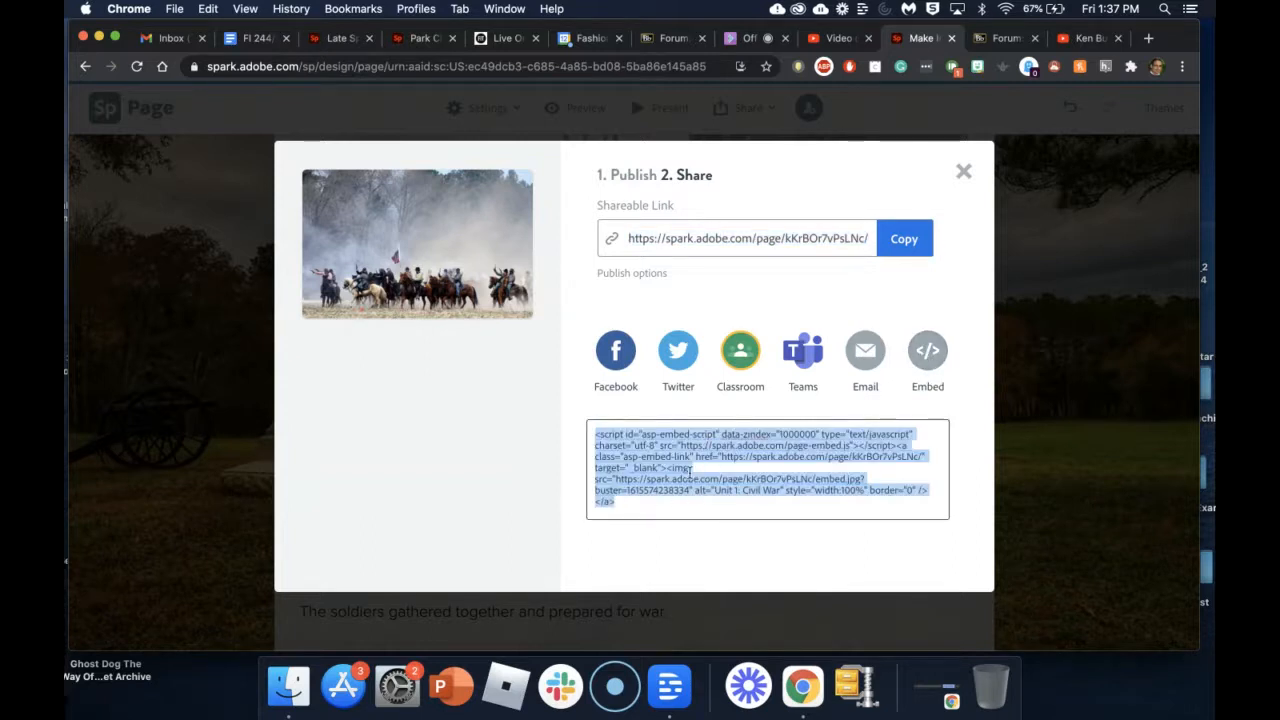
pyautogui.rightClick(622, 455)
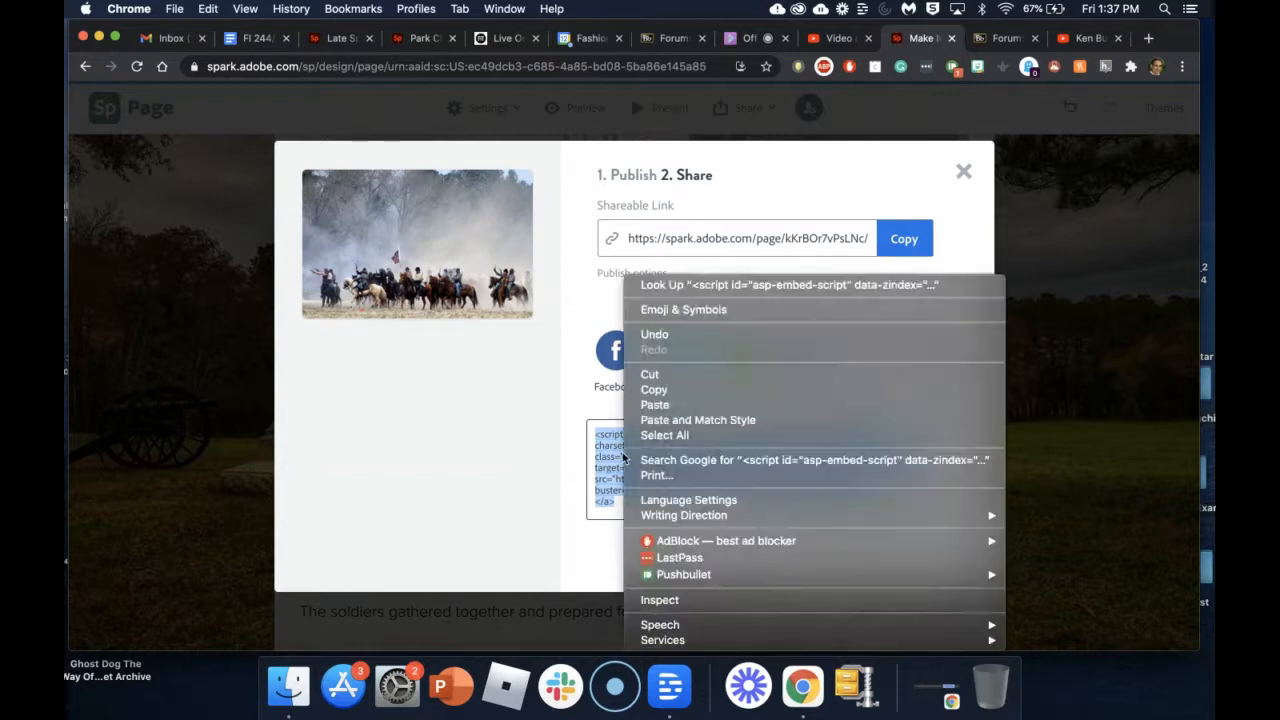
pyautogui.click(653, 390)
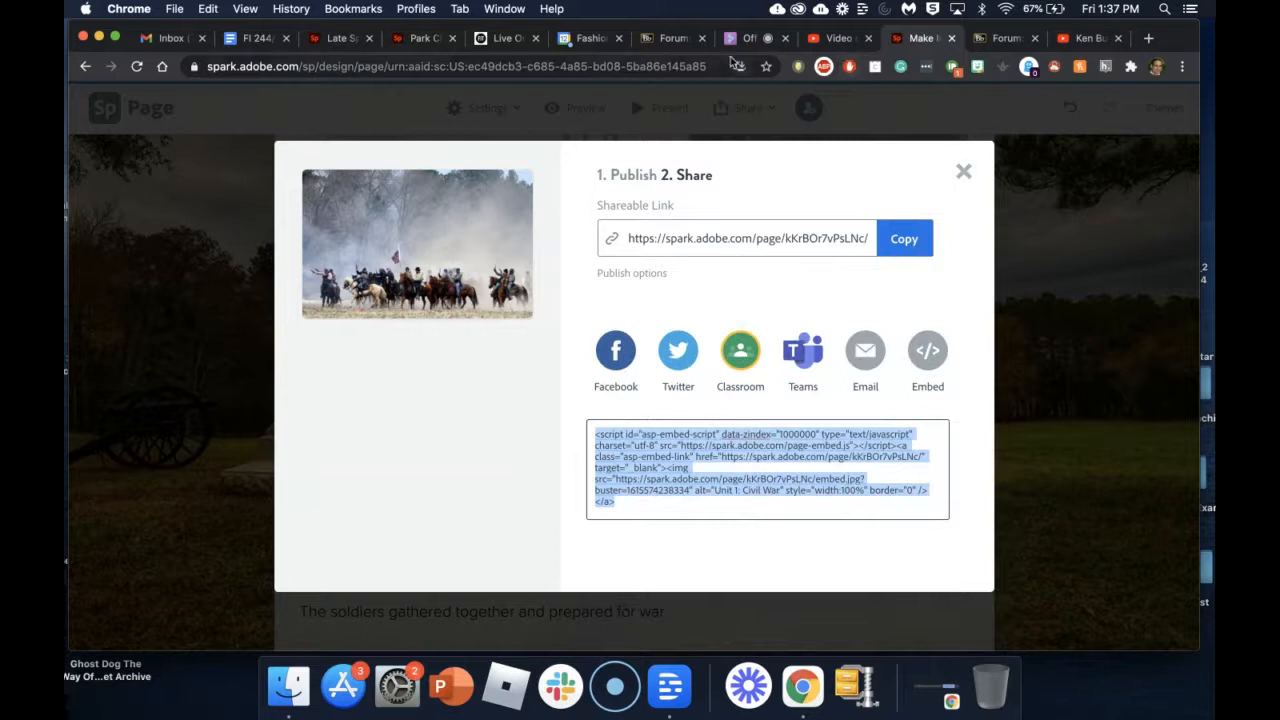
pyautogui.click(963, 171)
# Switch to the Blackboard course and create a new item in its Content area named "Unit 1: Civil War".
pyautogui.click(676, 40)
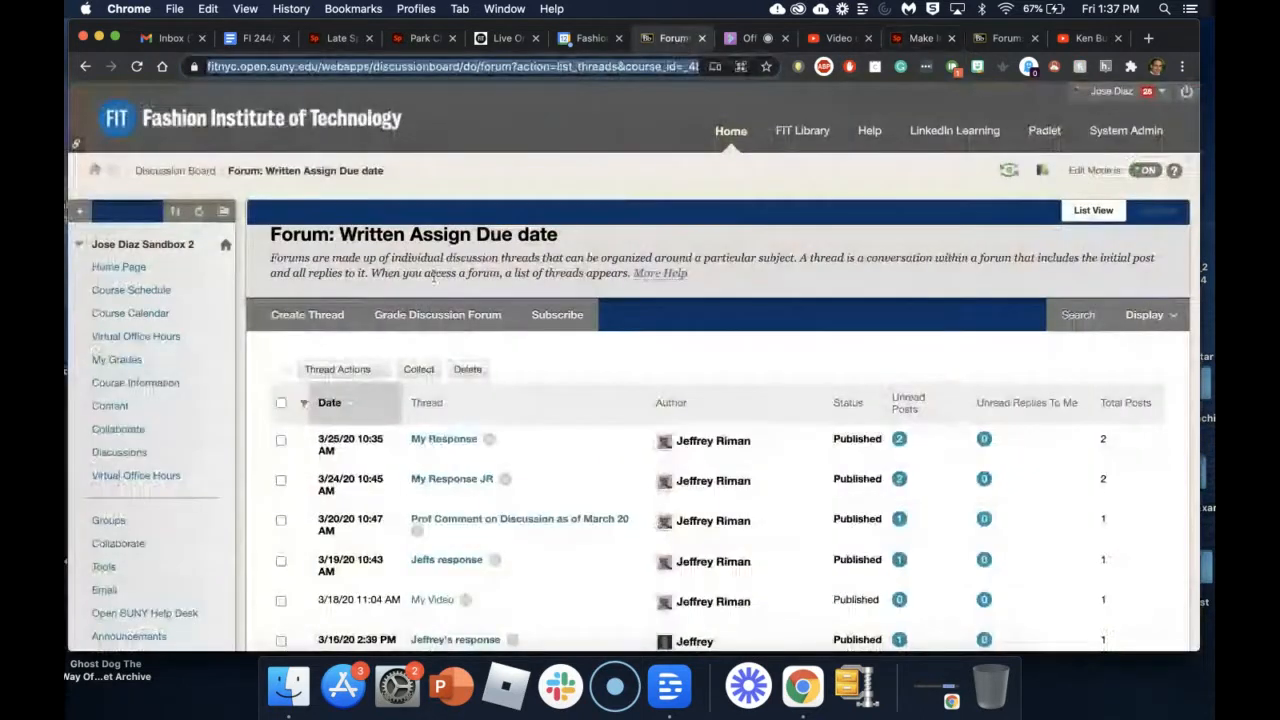
pyautogui.click(108, 412)
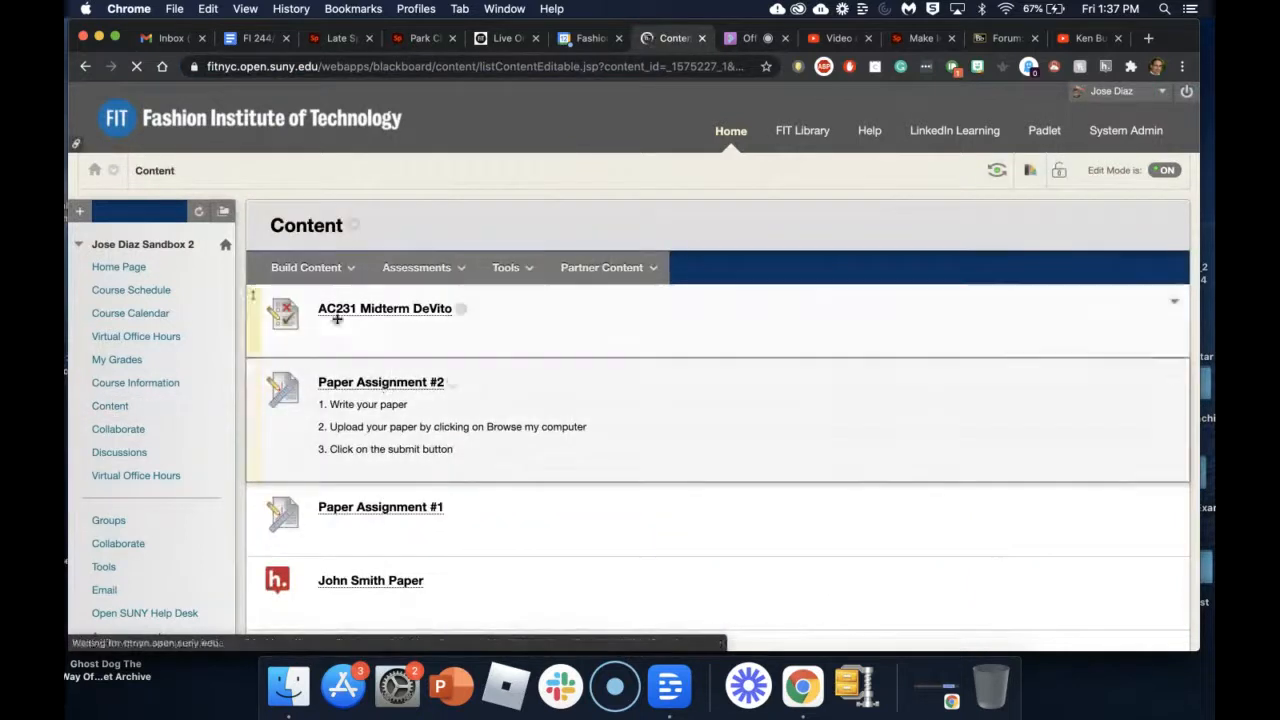
pyautogui.click(311, 271)
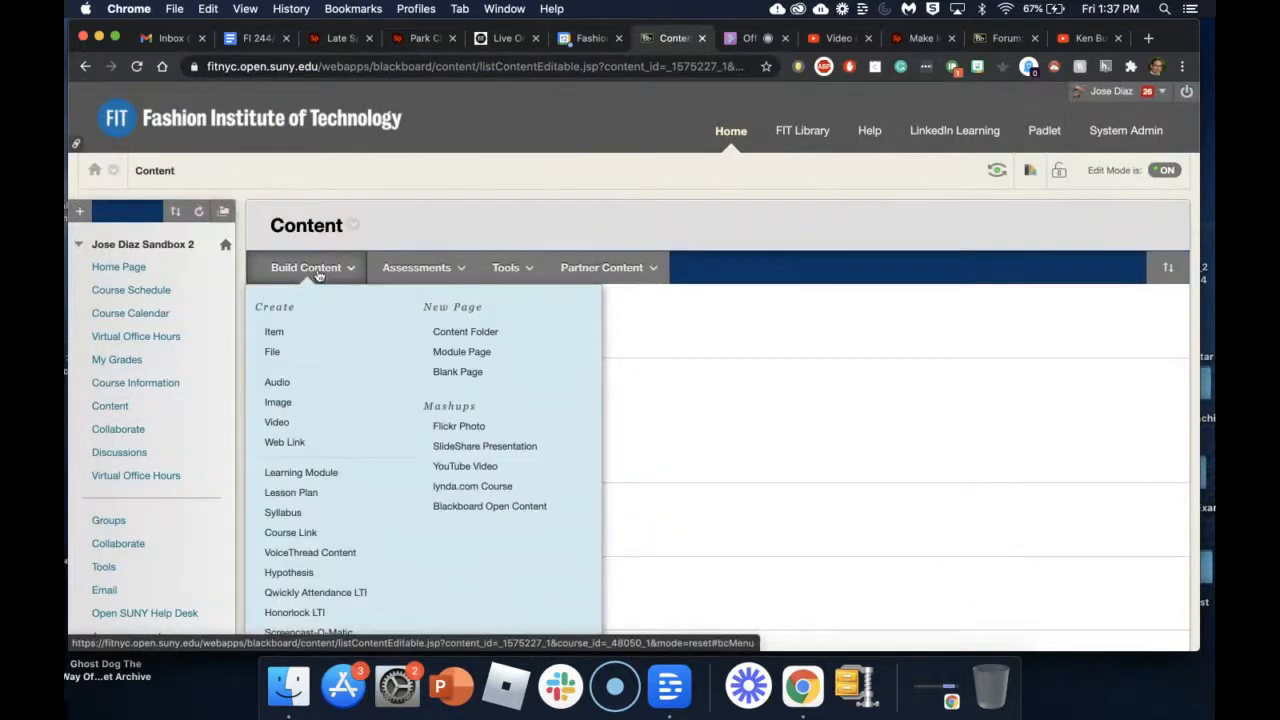
pyautogui.click(298, 338)
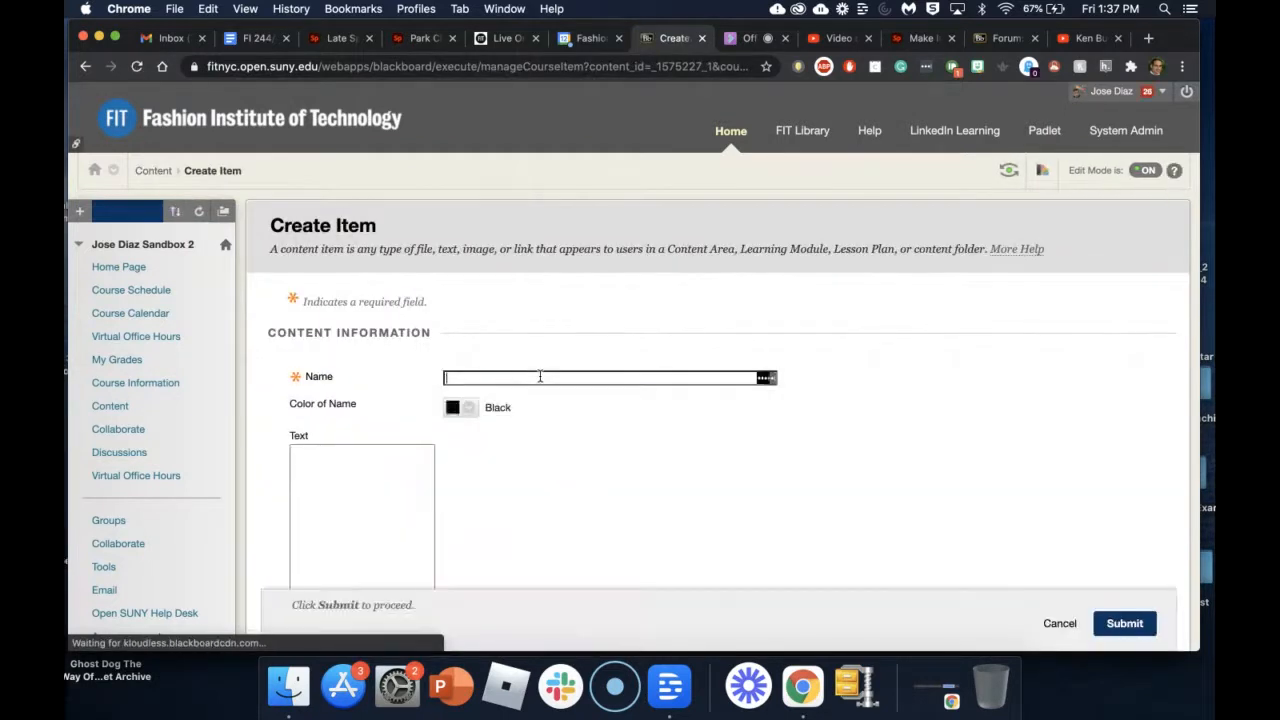
pyautogui.click(540, 377)
pyautogui.write('Uni')
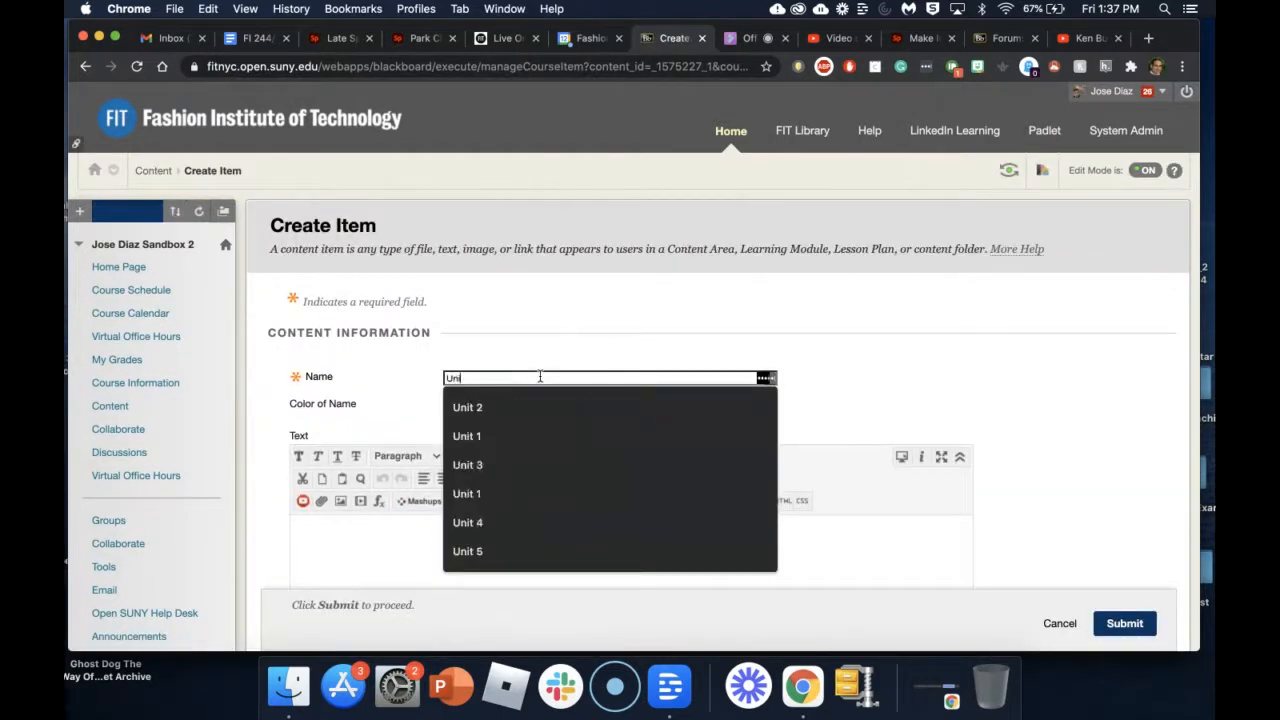
pyautogui.write('t 1: ')
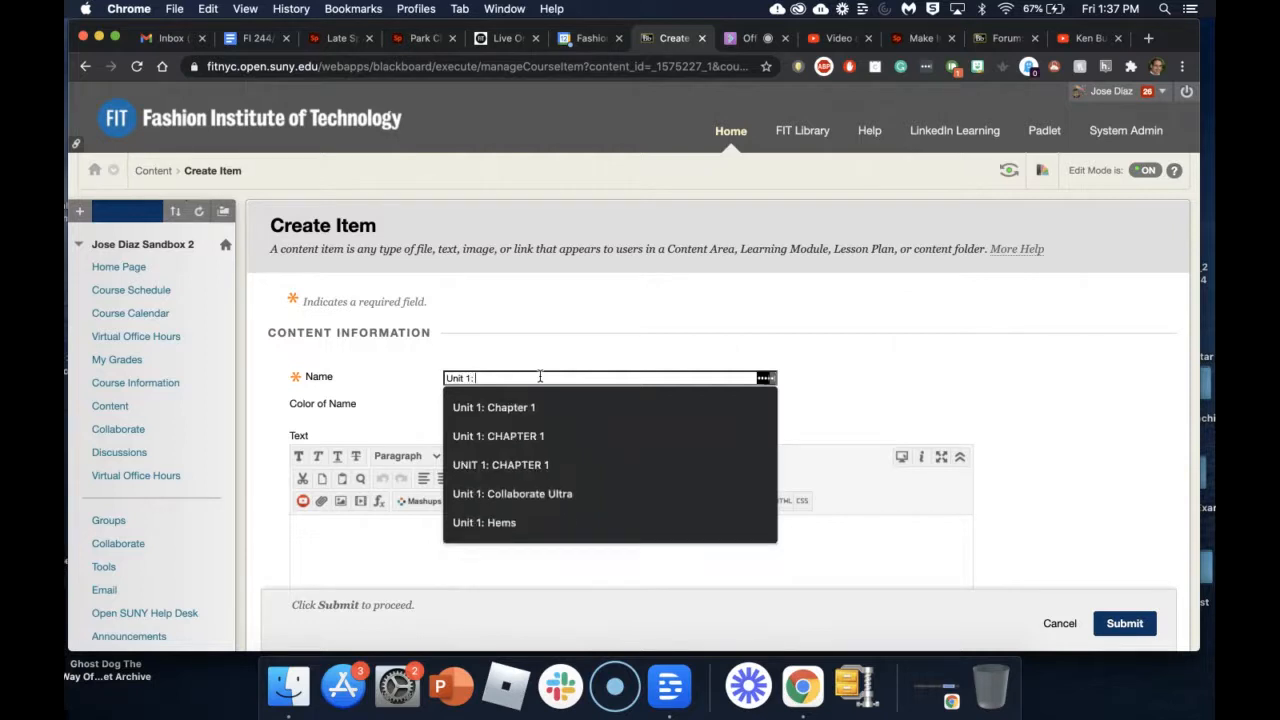
pyautogui.write('Civil War')
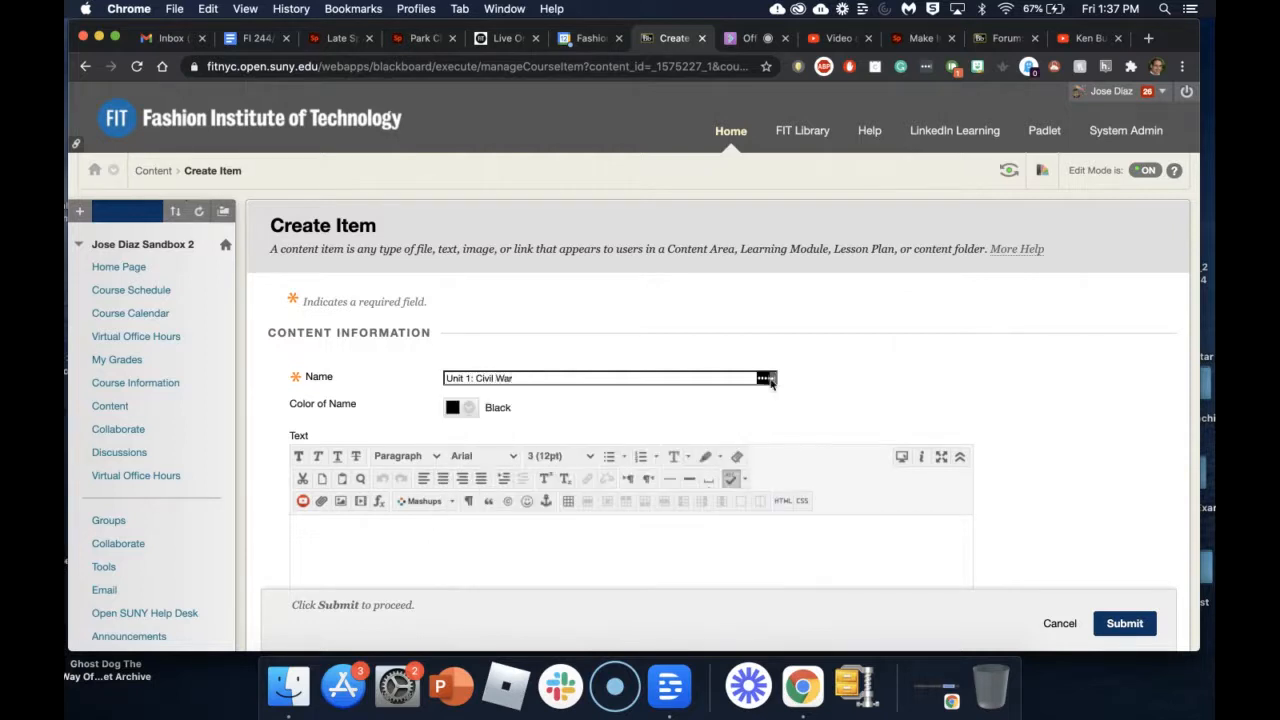
# Paste the copied embed code into the item text's HTML code view, update it and check the preview.
pyautogui.scroll(-3, 941, 370)
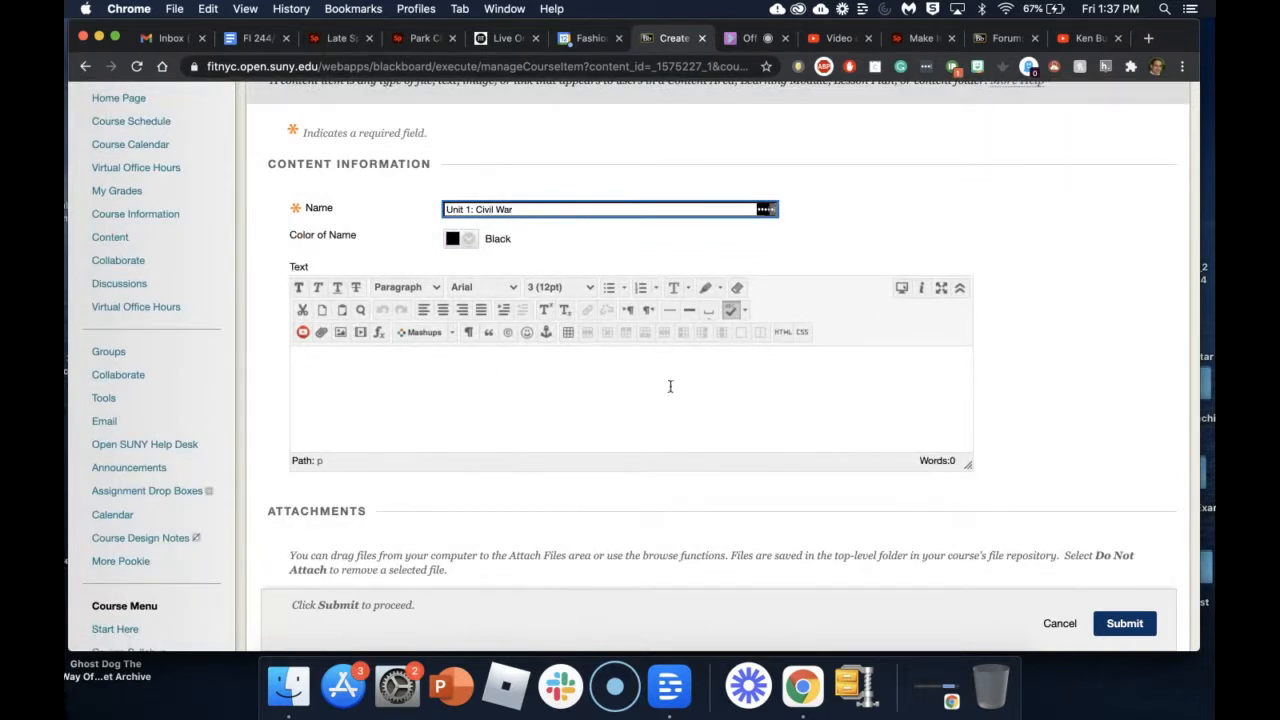
pyautogui.click(782, 332)
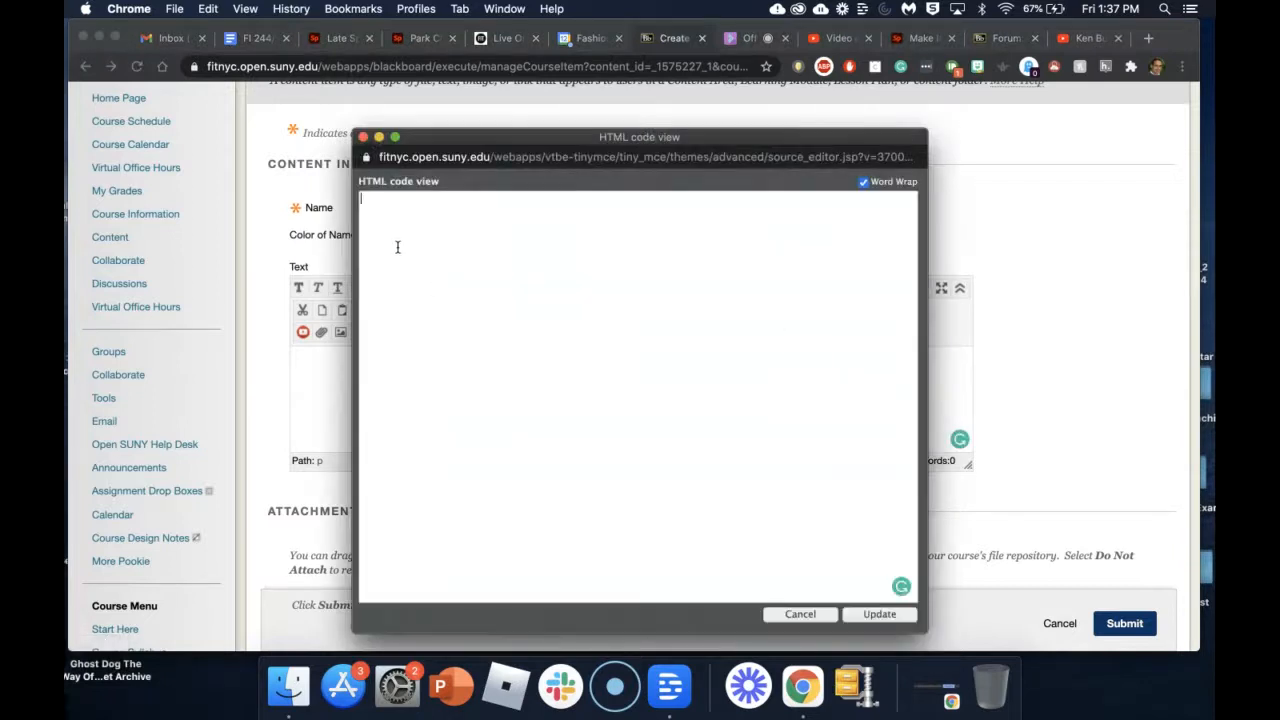
pyautogui.press('super+v')
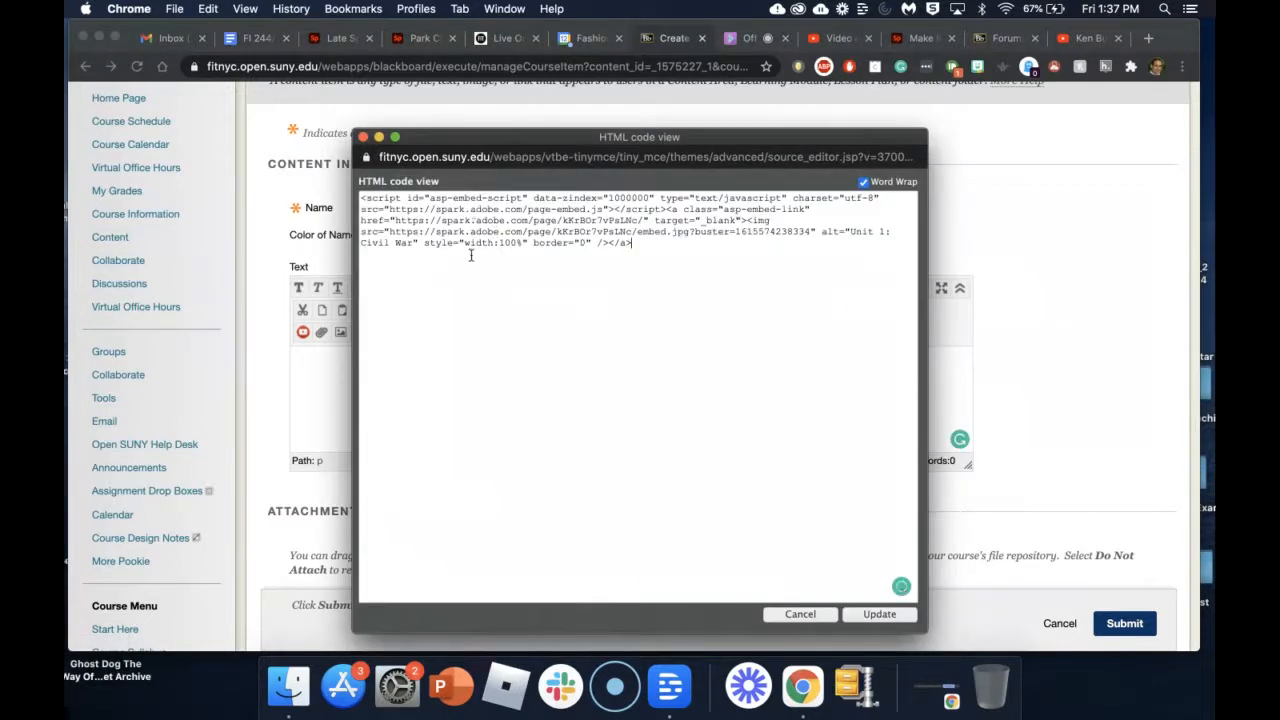
pyautogui.click(880, 614)
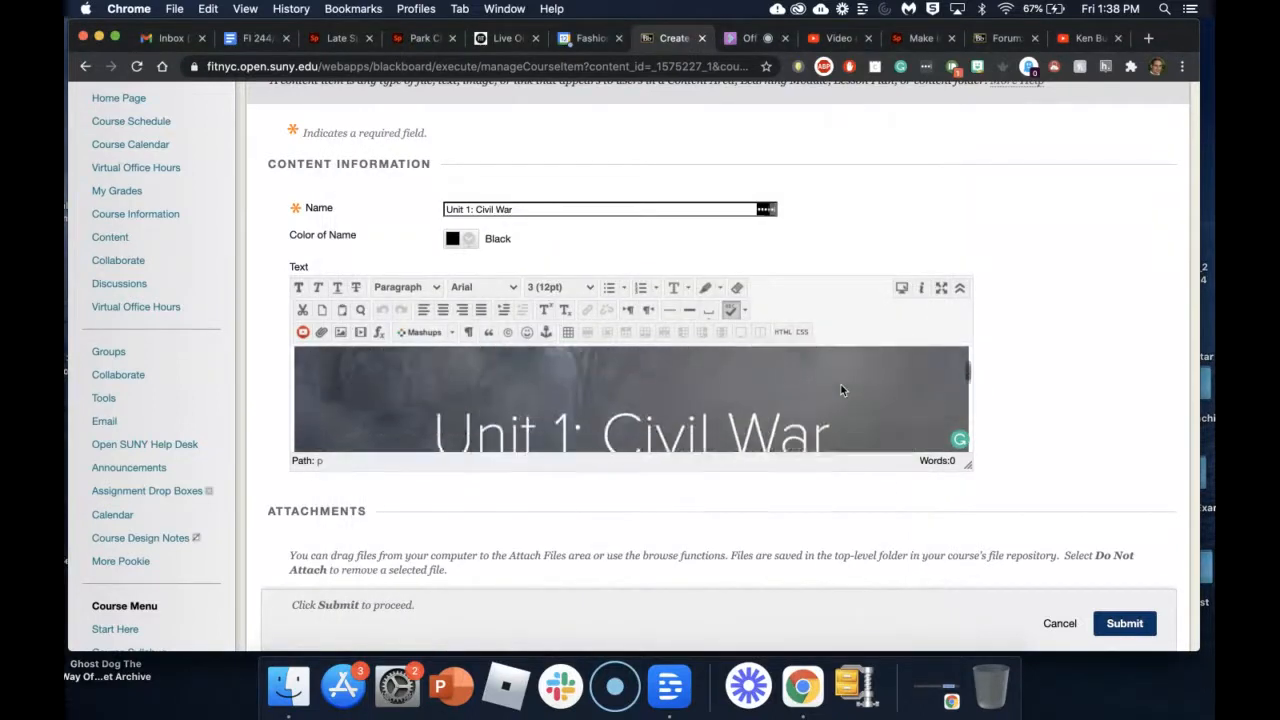
pyautogui.scroll(-2, 841, 390)
pyautogui.scroll(1, 841, 390)
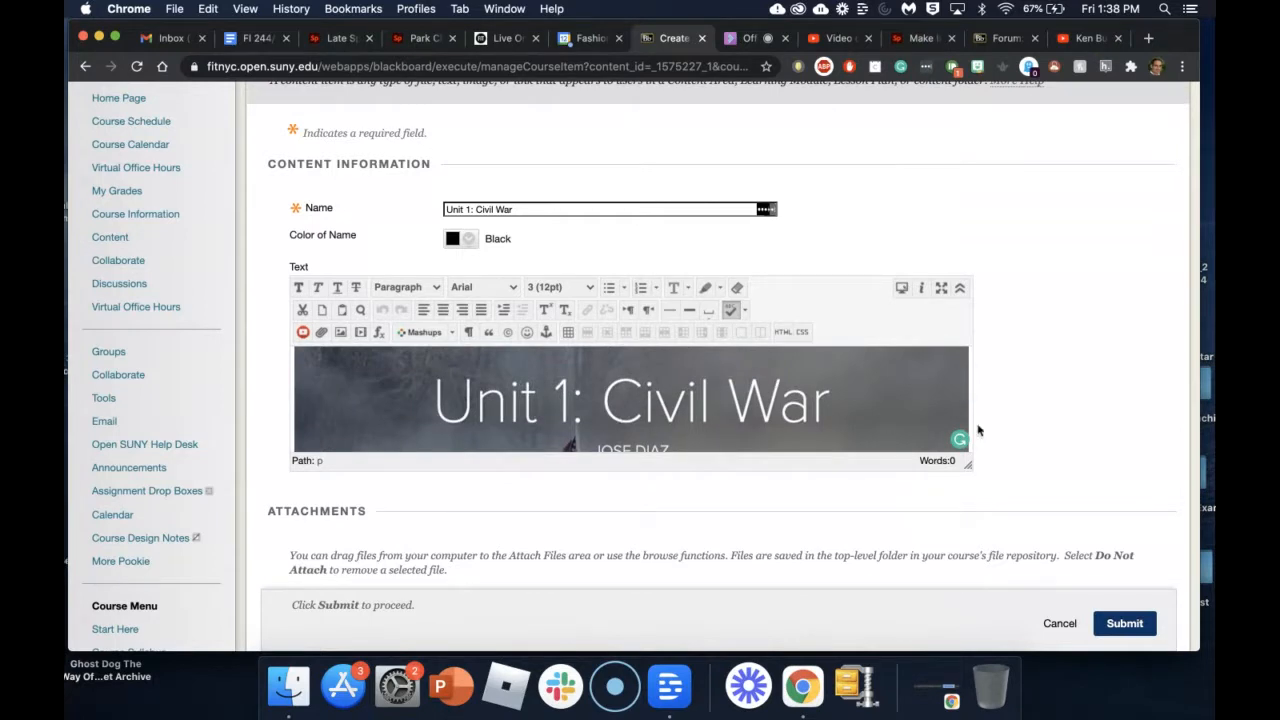
# Try out the item's Display After and Display Until date restrictions, leaving both switched off.
pyautogui.scroll(-5, 1051, 430)
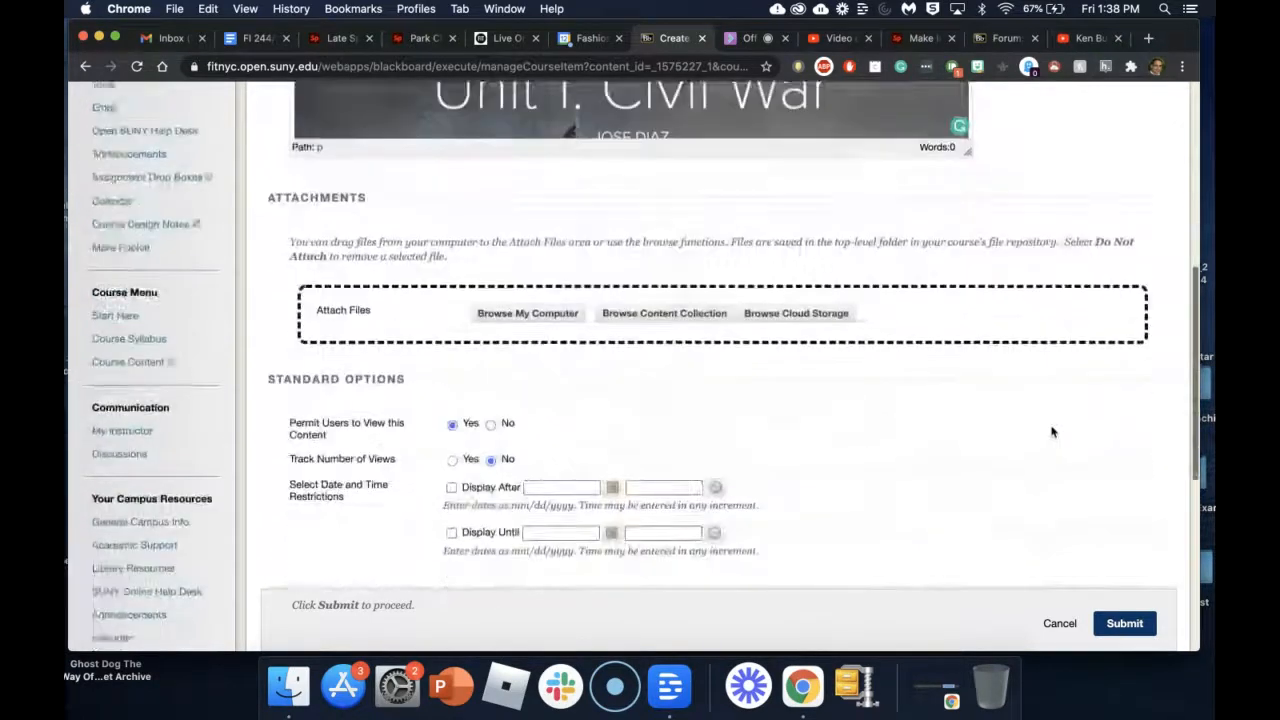
pyautogui.scroll(-2, 1051, 432)
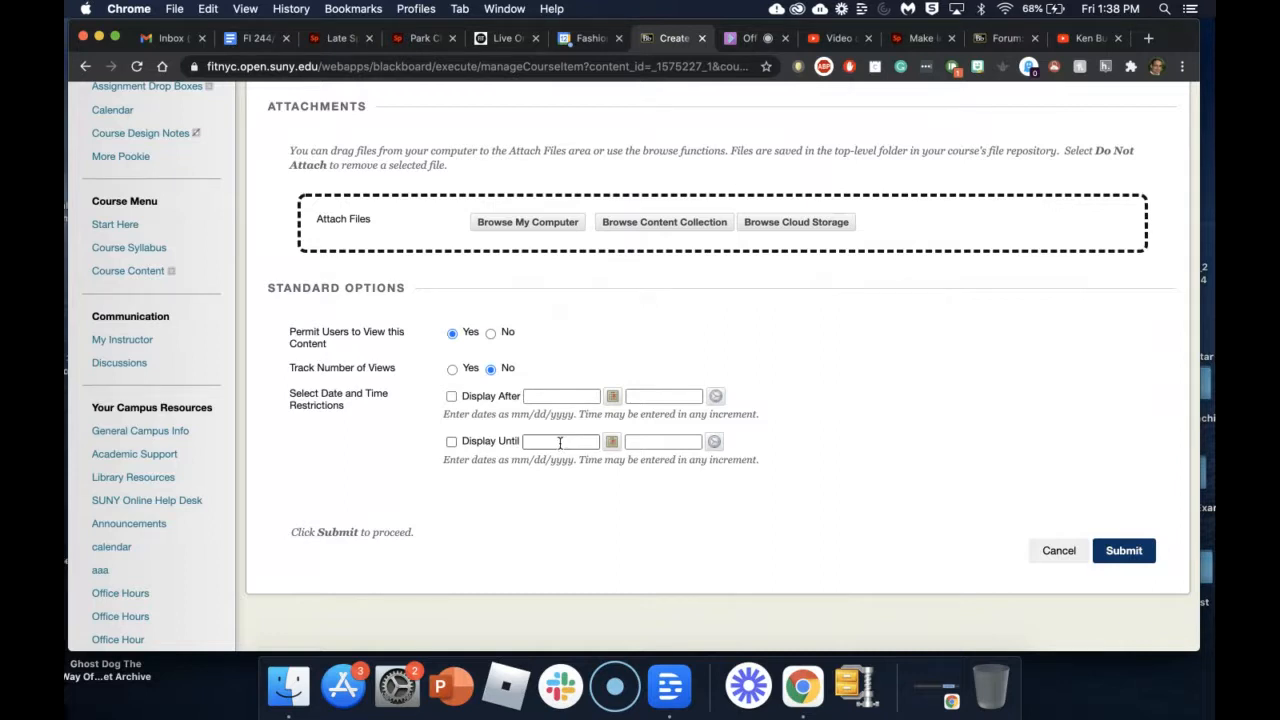
pyautogui.click(451, 442)
pyautogui.click(451, 397)
pyautogui.click(451, 397)
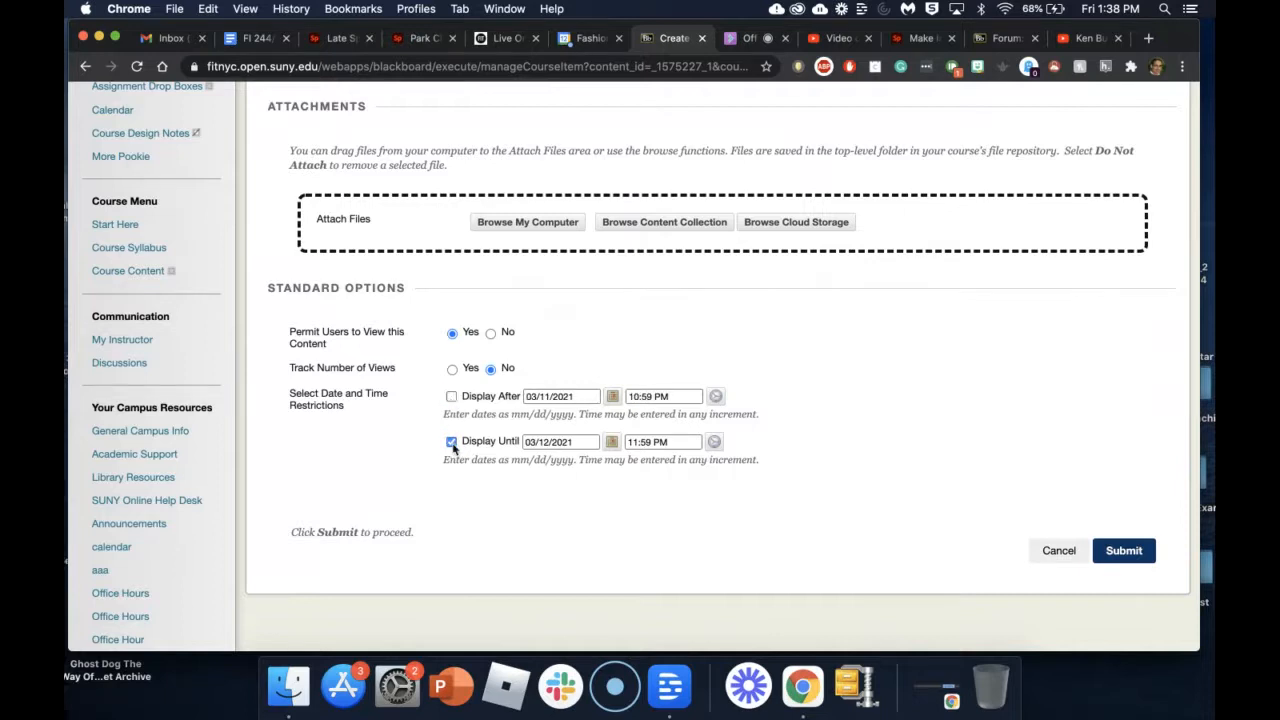
pyautogui.click(451, 442)
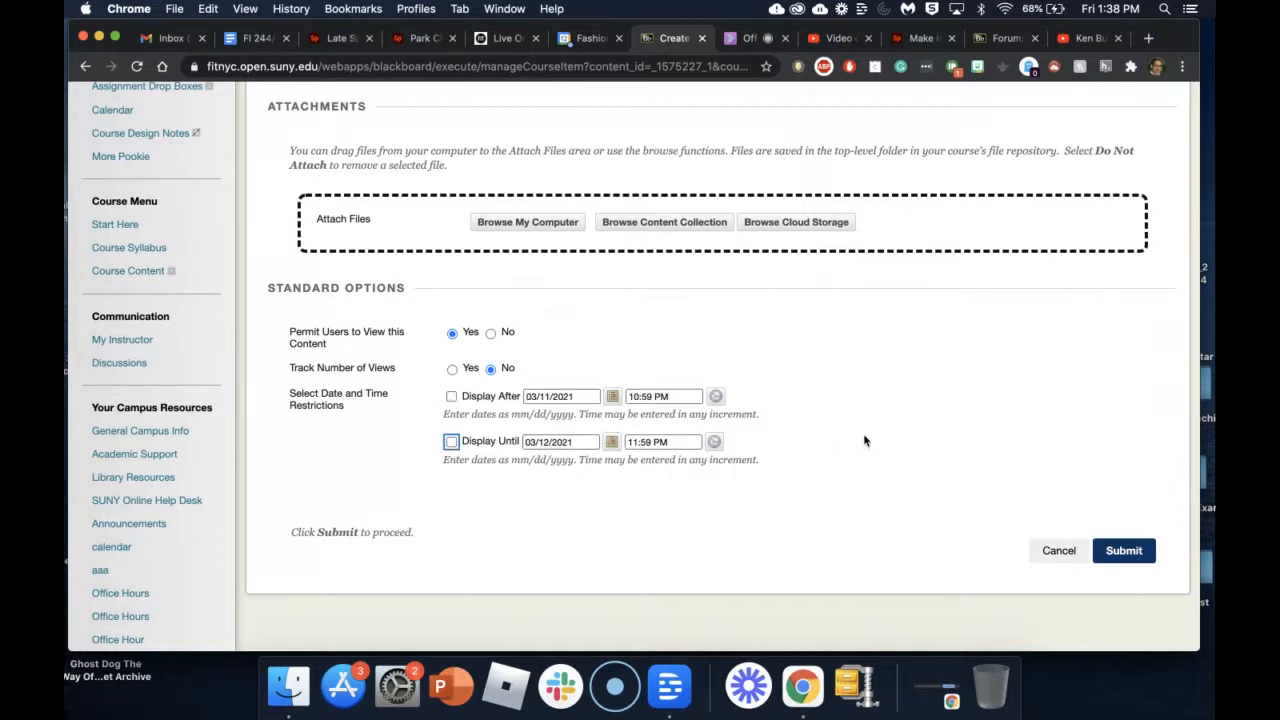
# Submit the new item and find its embedded "Unit 1: Civil War" cover at the end of the course content.
pyautogui.click(1136, 556)
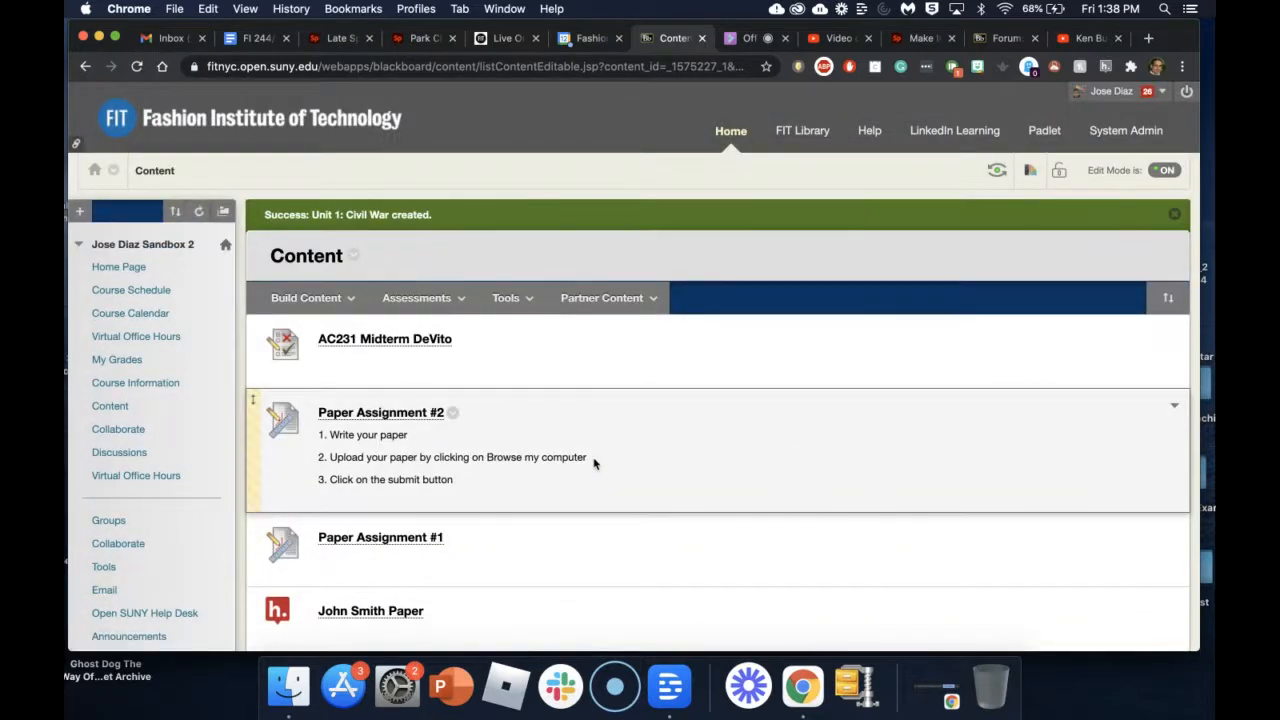
pyautogui.scroll(-20, 593, 463)
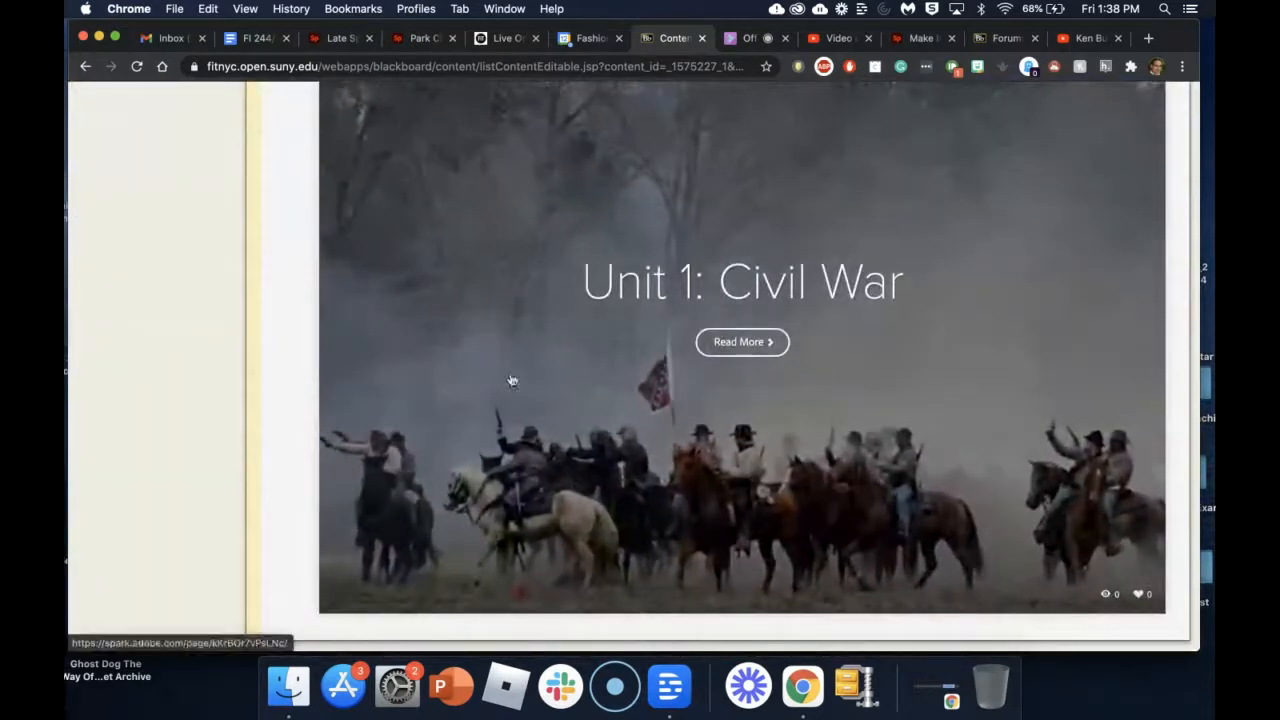
# Move the "Unit 1: Civil War" item to the first position in the Content list and try opening and closing its embedded page.
pyautogui.scroll(2, 508, 377)
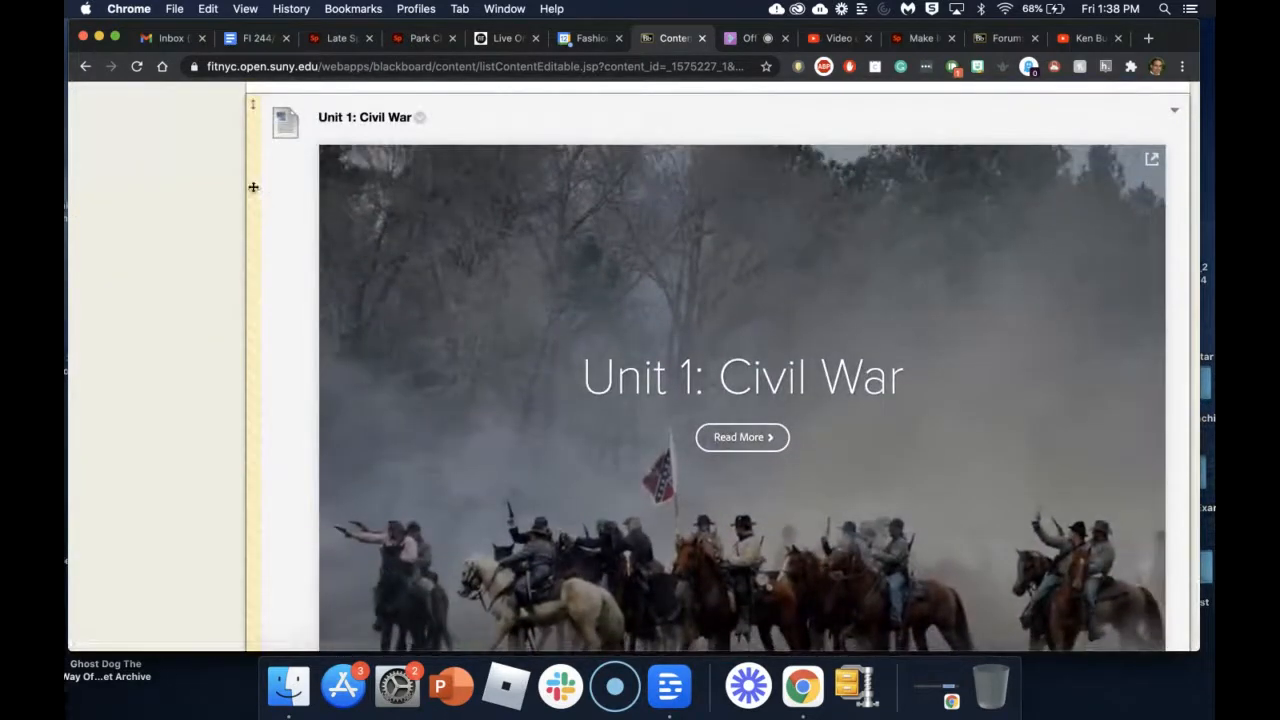
pyautogui.scroll(5, 253, 154)
pyautogui.scroll(15, 253, 154)
pyautogui.moveTo(253, 154); pyautogui.dragTo(262, 280)
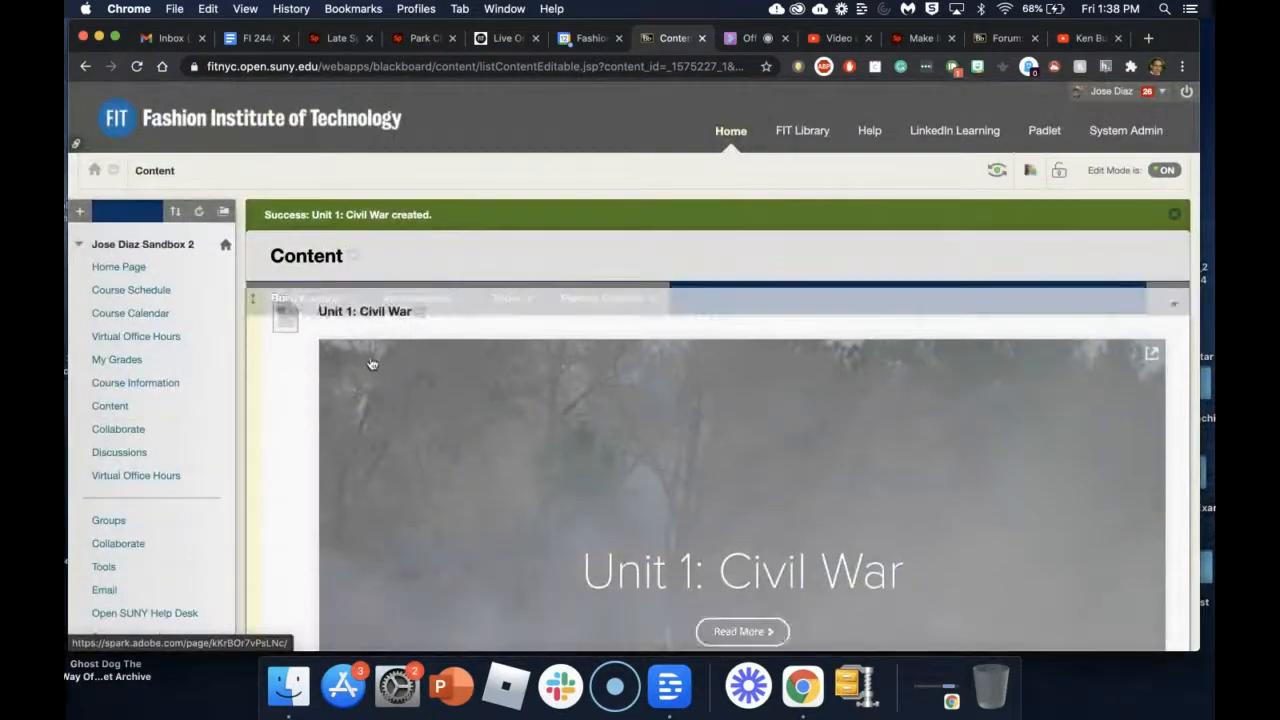
pyautogui.click(367, 388)
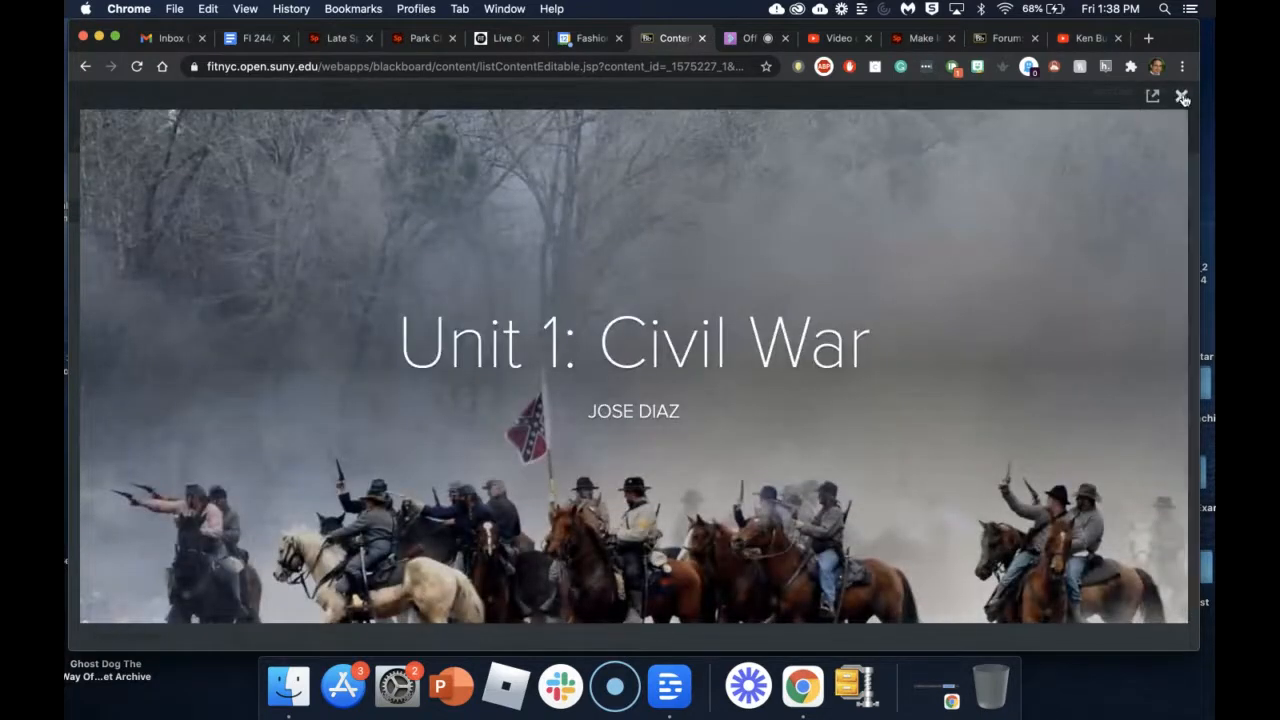
pyautogui.click(1182, 97)
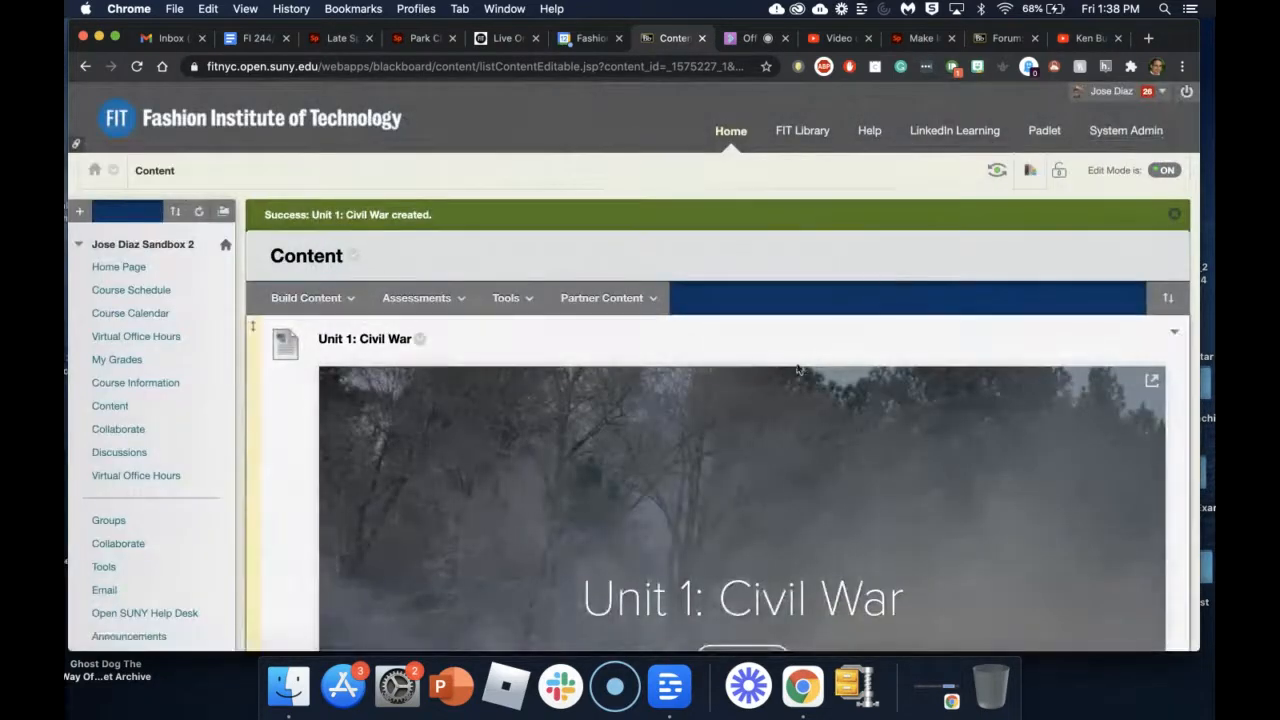
# Examine how the embedded "Unit 1: Civil War" cover is displayed in the Content area relative to the course items below it.
pyautogui.scroll(-8, 511, 385)
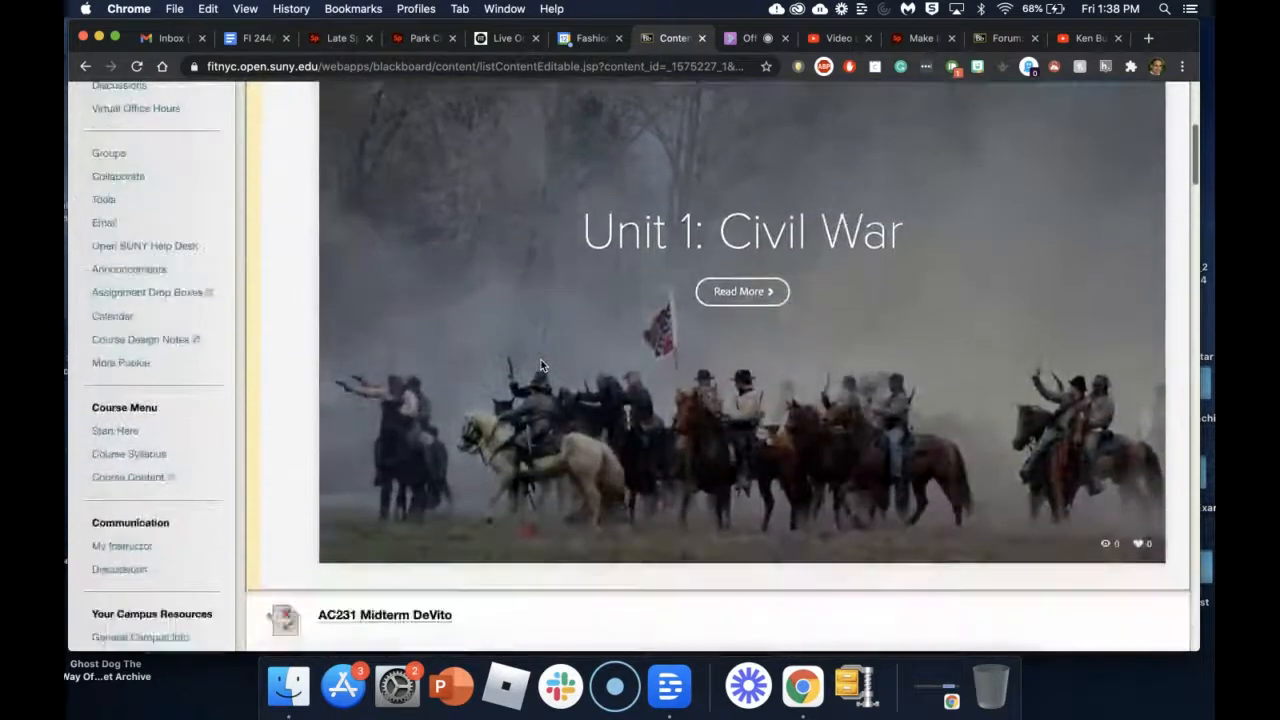
pyautogui.scroll(2, 543, 366)
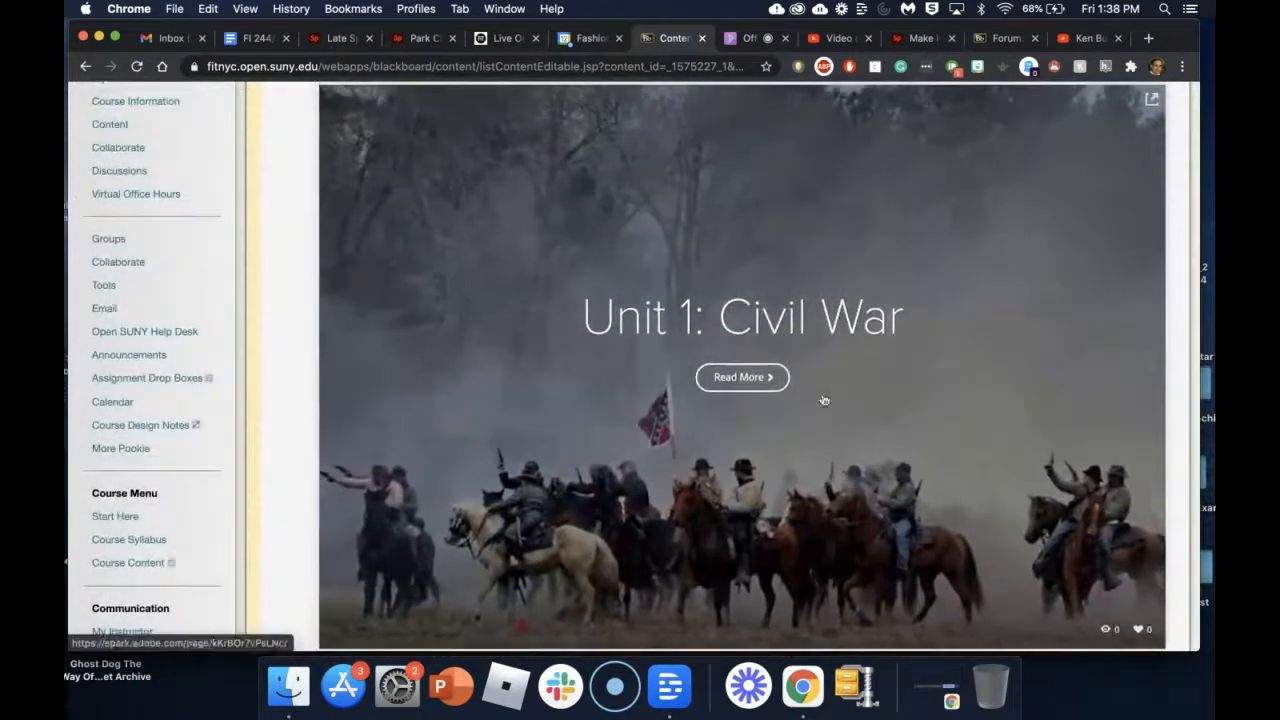
pyautogui.scroll(-1, 764, 465)
pyautogui.scroll(1, 764, 465)
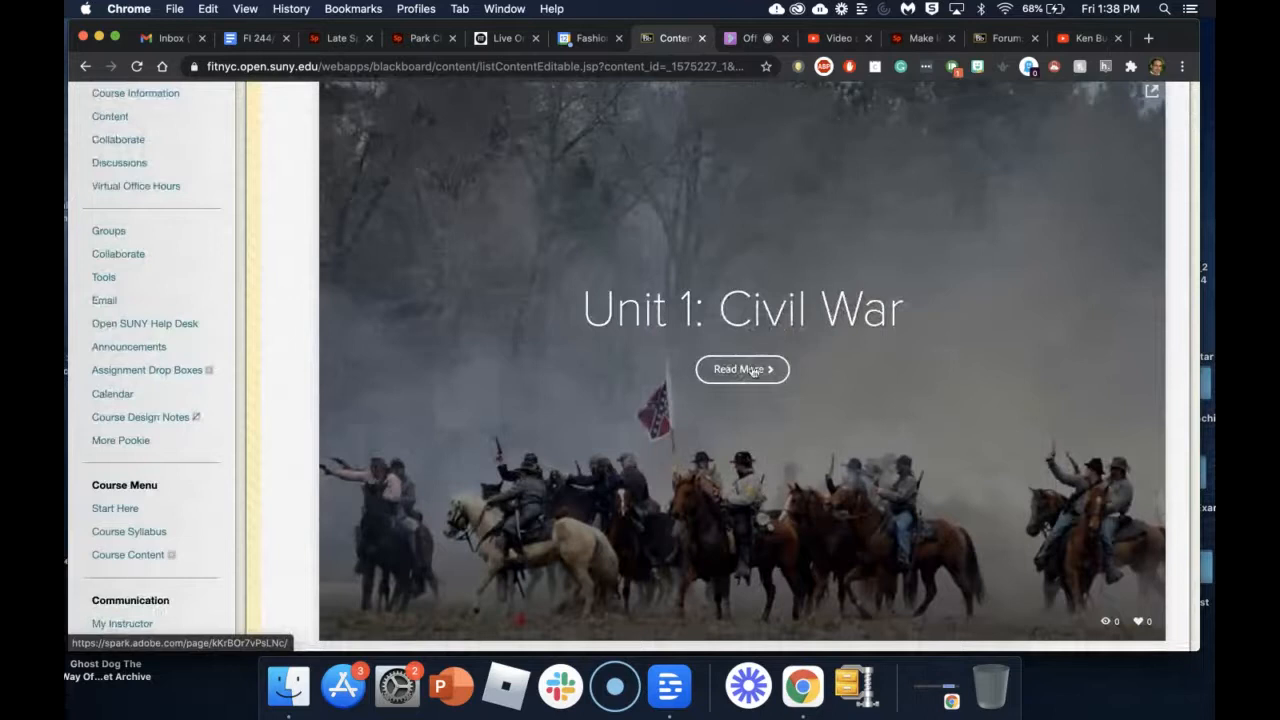
pyautogui.scroll(-8, 731, 404)
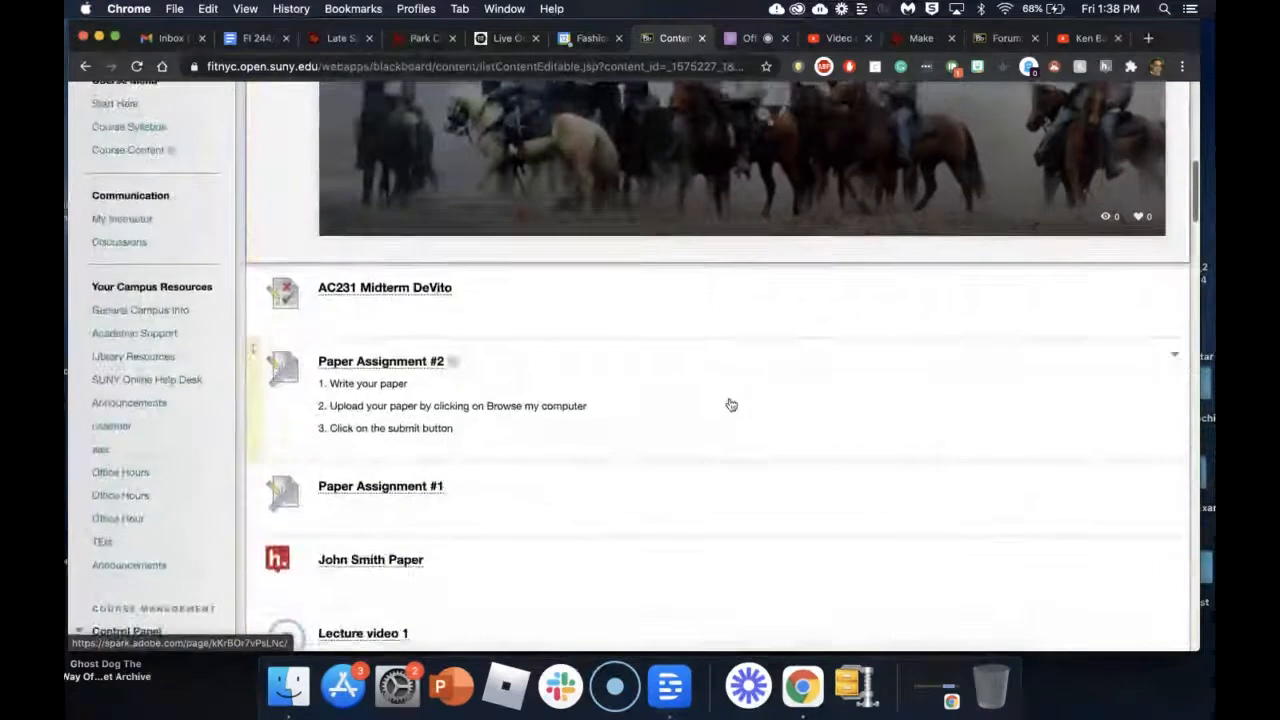
pyautogui.scroll(6, 731, 404)
pyautogui.scroll(2, 731, 404)
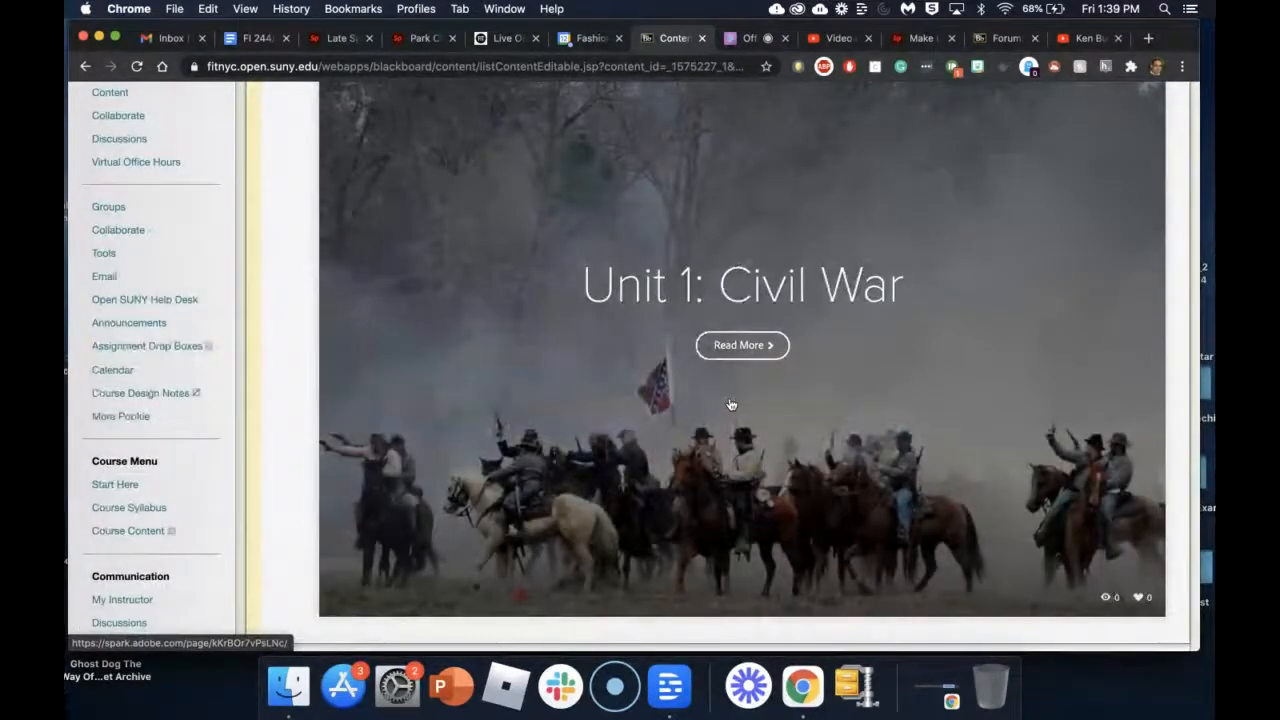
pyautogui.scroll(-1, 731, 404)
pyautogui.scroll(5, 731, 404)
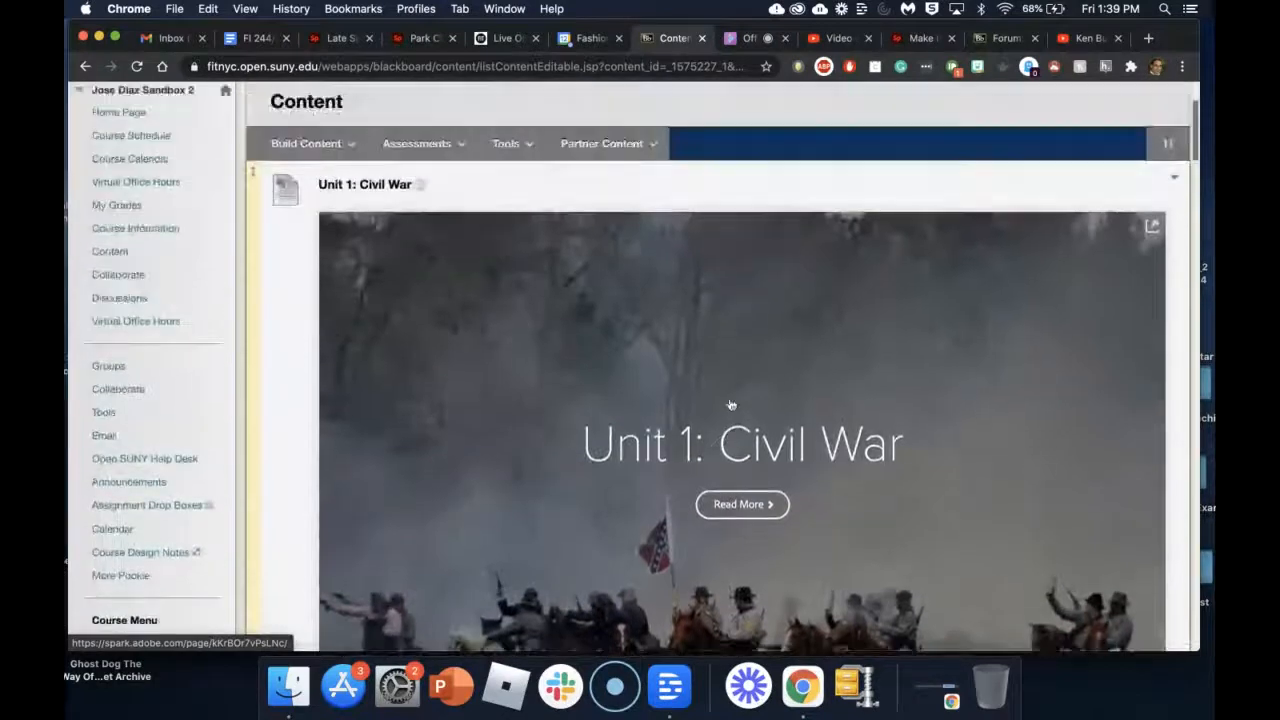
pyautogui.scroll(-6, 696, 457)
pyautogui.scroll(-1, 695, 452)
pyautogui.scroll(3, 695, 457)
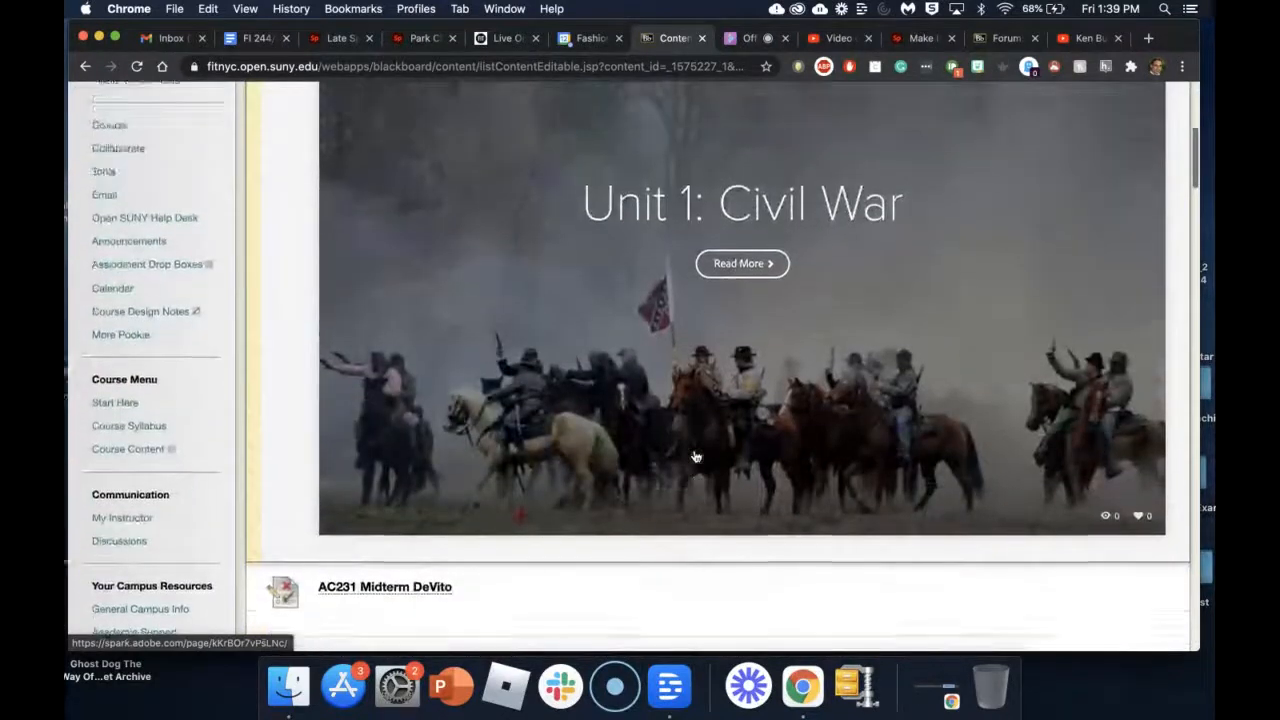
pyautogui.scroll(2, 765, 391)
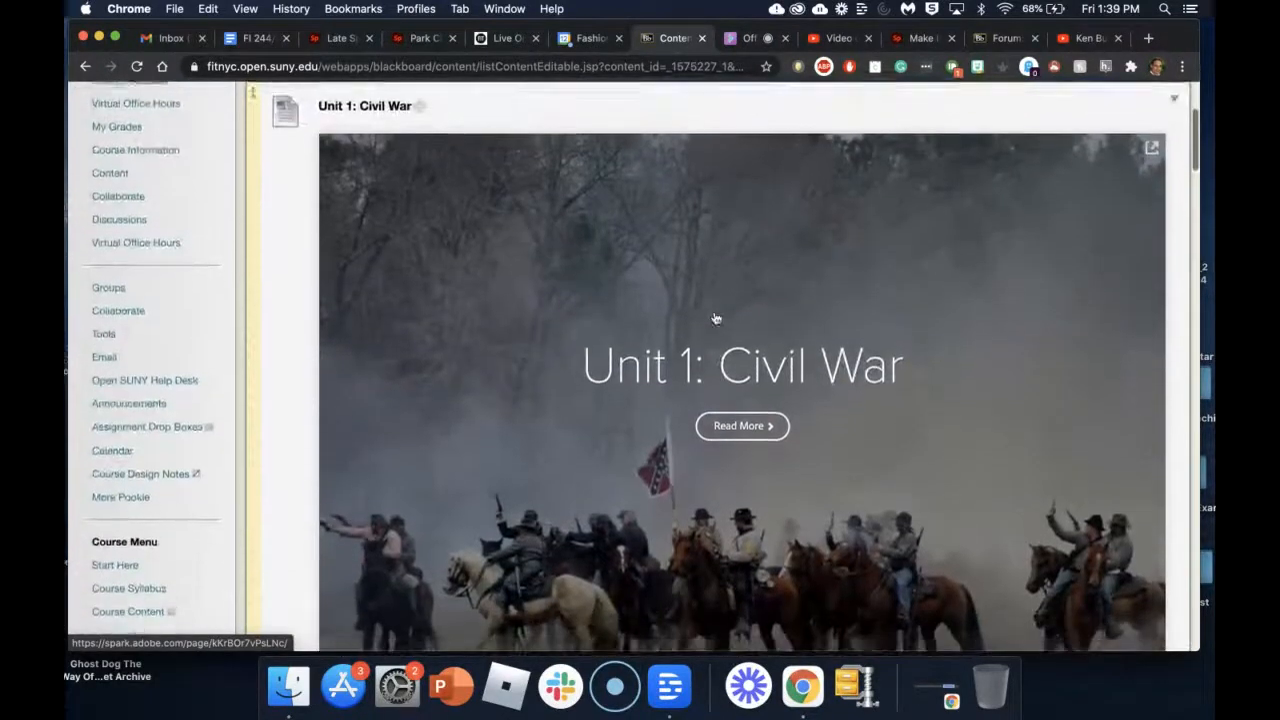
# Open the embedded Unit 1: Civil War page and look through its videos, photo grid and picture sections to the end.
pyautogui.click(752, 409)
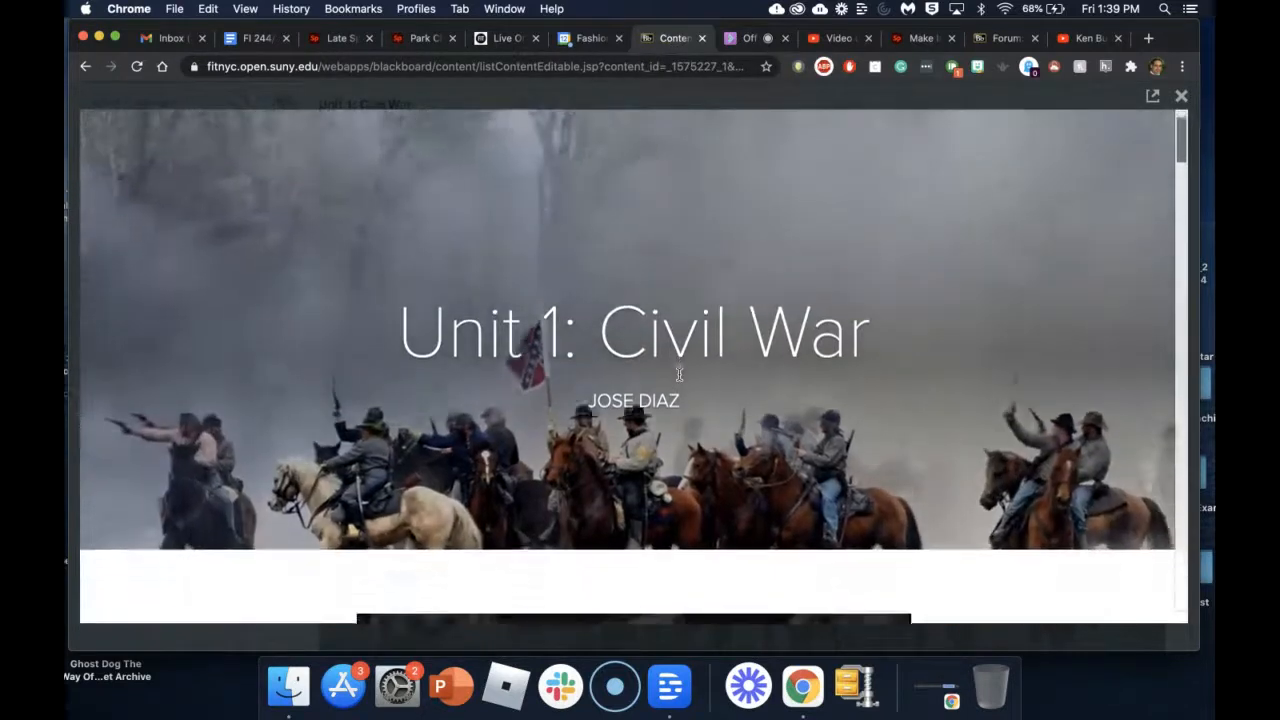
pyautogui.scroll(-5, 679, 374)
pyautogui.scroll(-8, 679, 374)
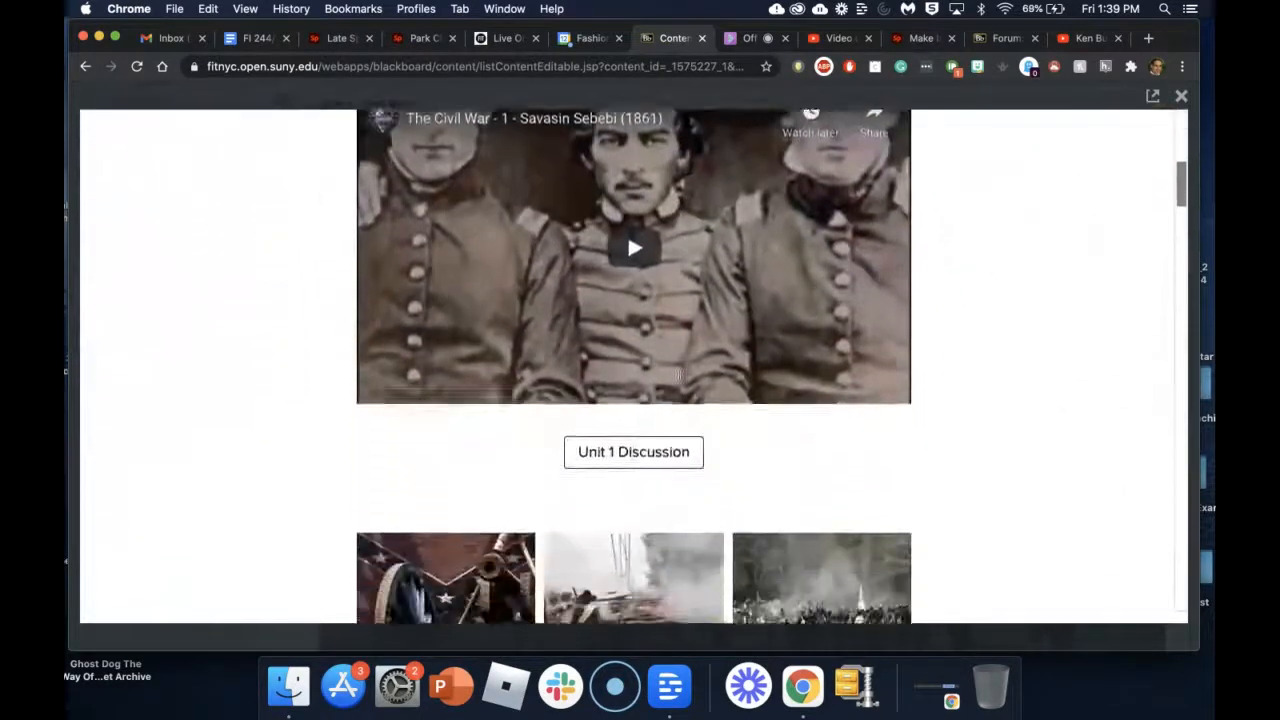
pyautogui.scroll(-10, 679, 374)
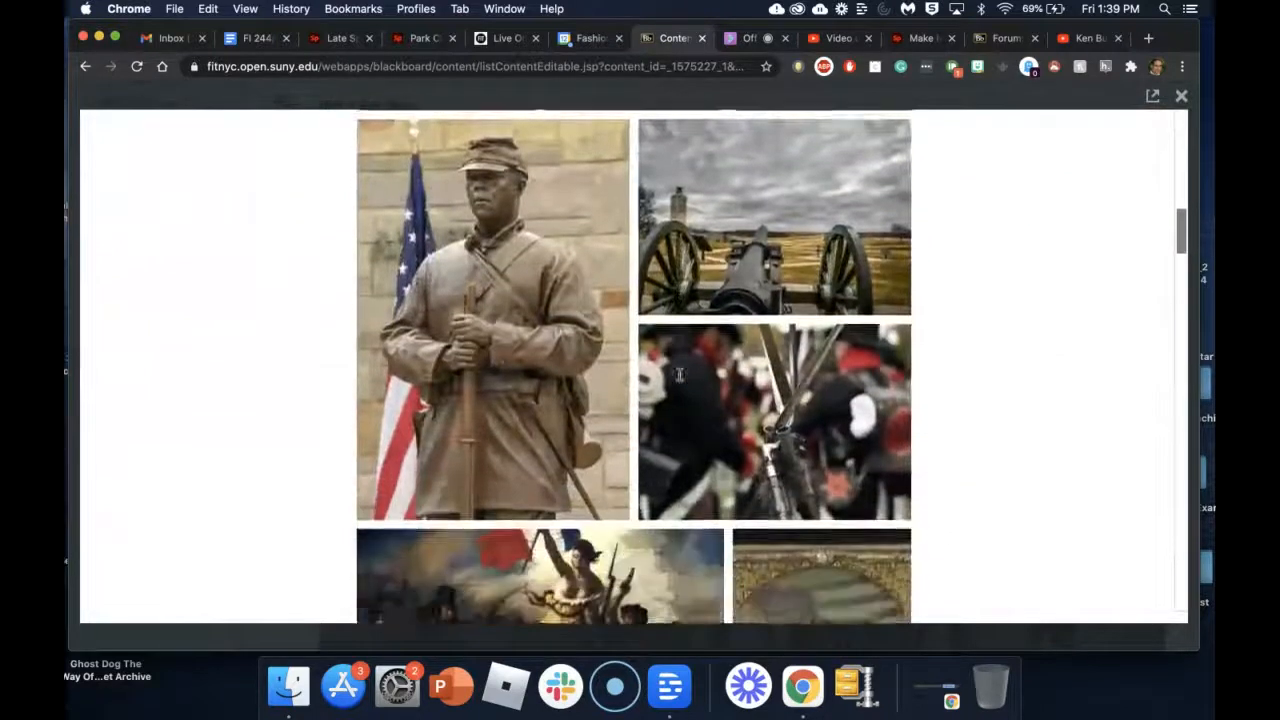
pyautogui.scroll(-10, 679, 374)
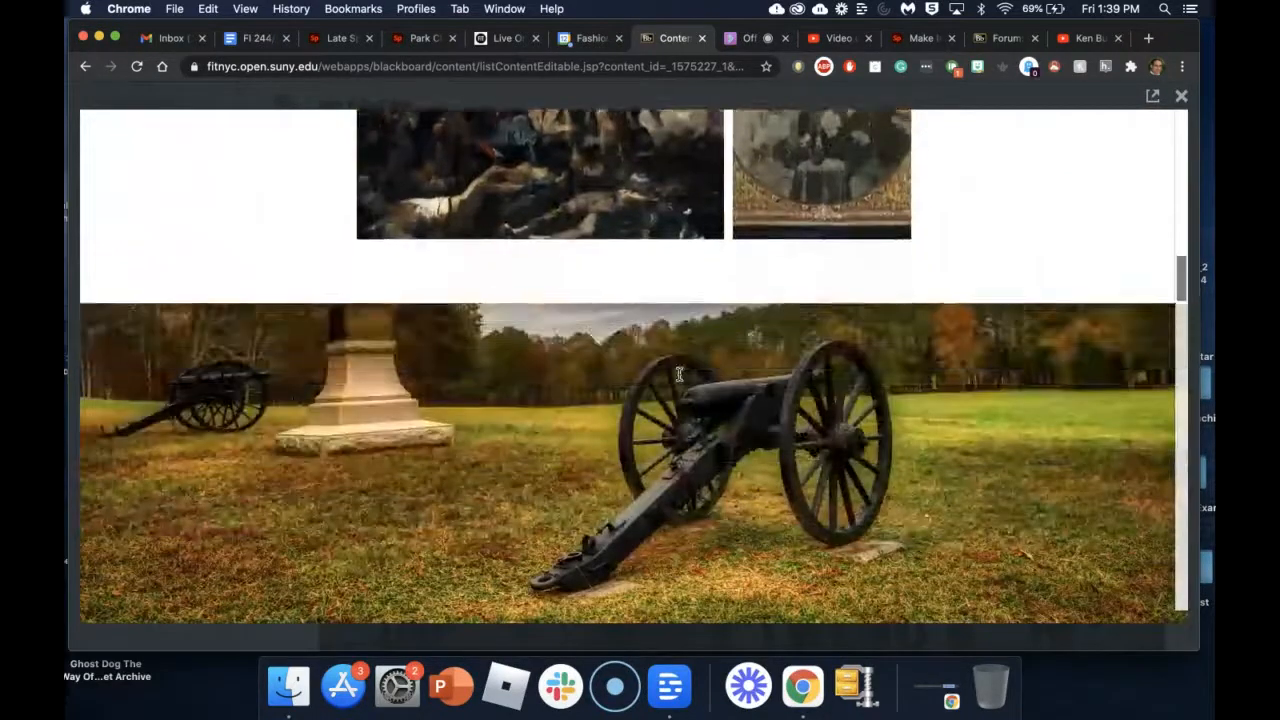
pyautogui.scroll(-10, 679, 374)
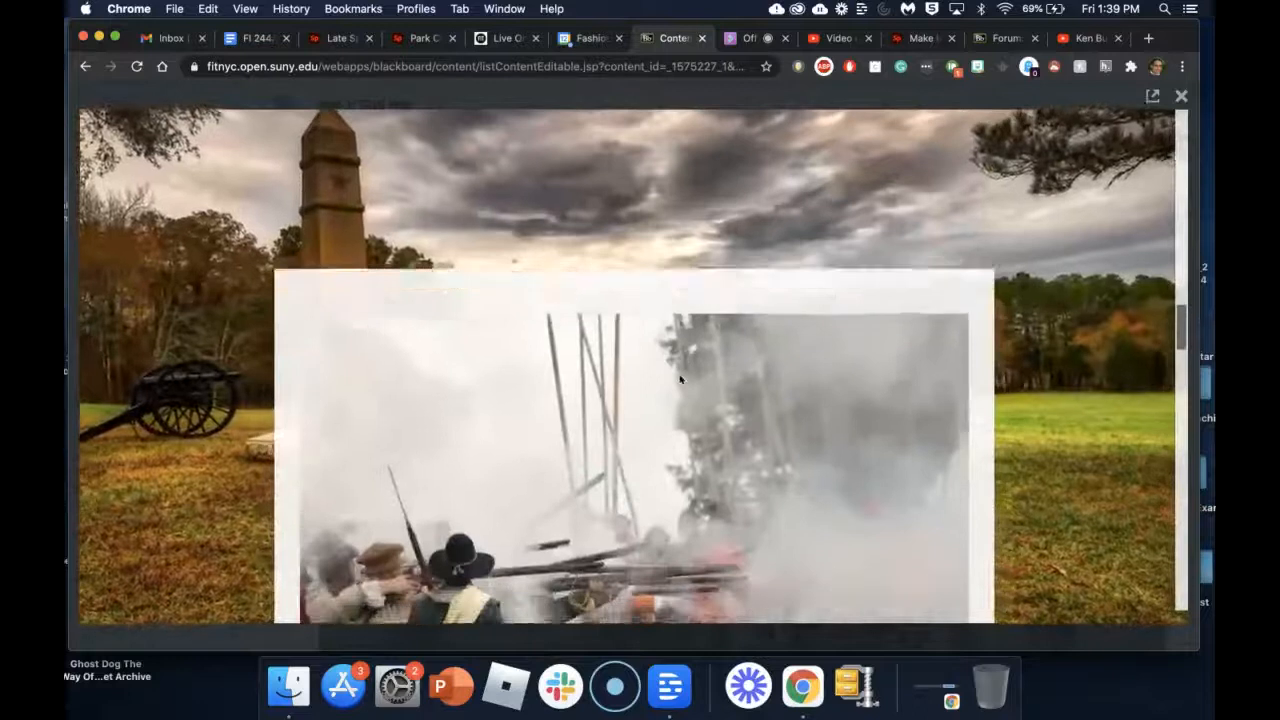
pyautogui.scroll(-10, 679, 374)
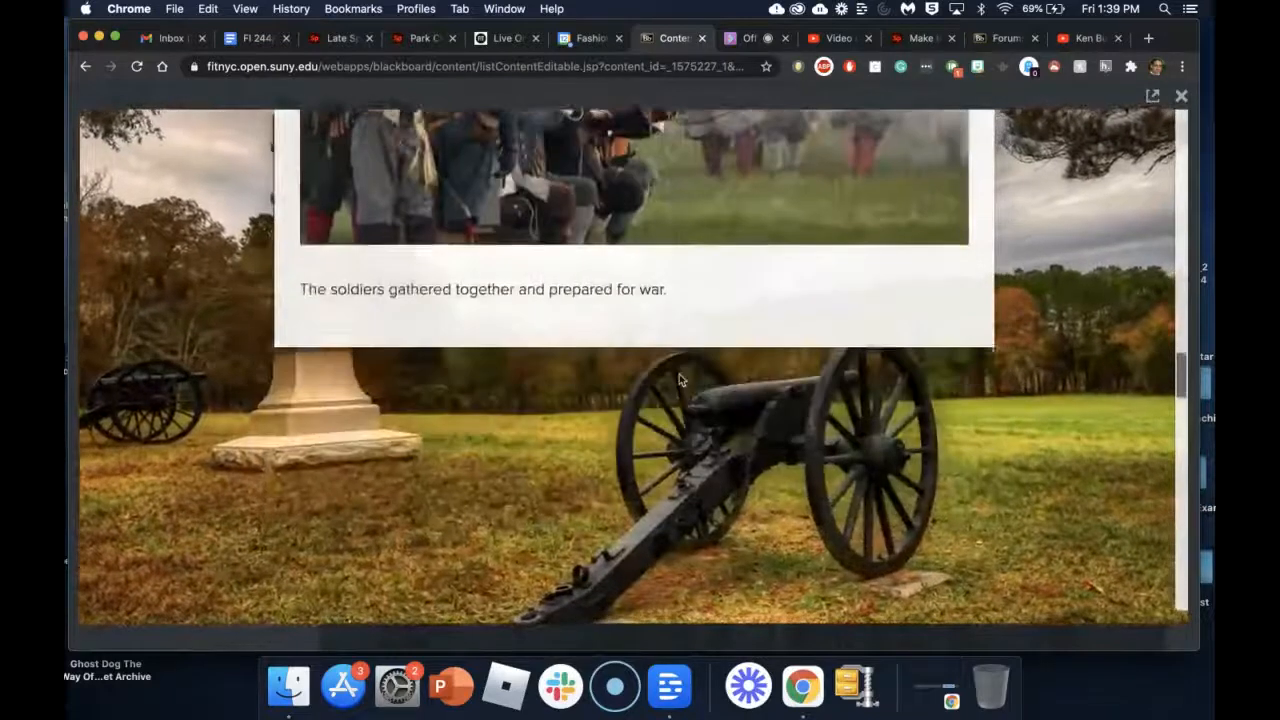
pyautogui.scroll(-10, 679, 374)
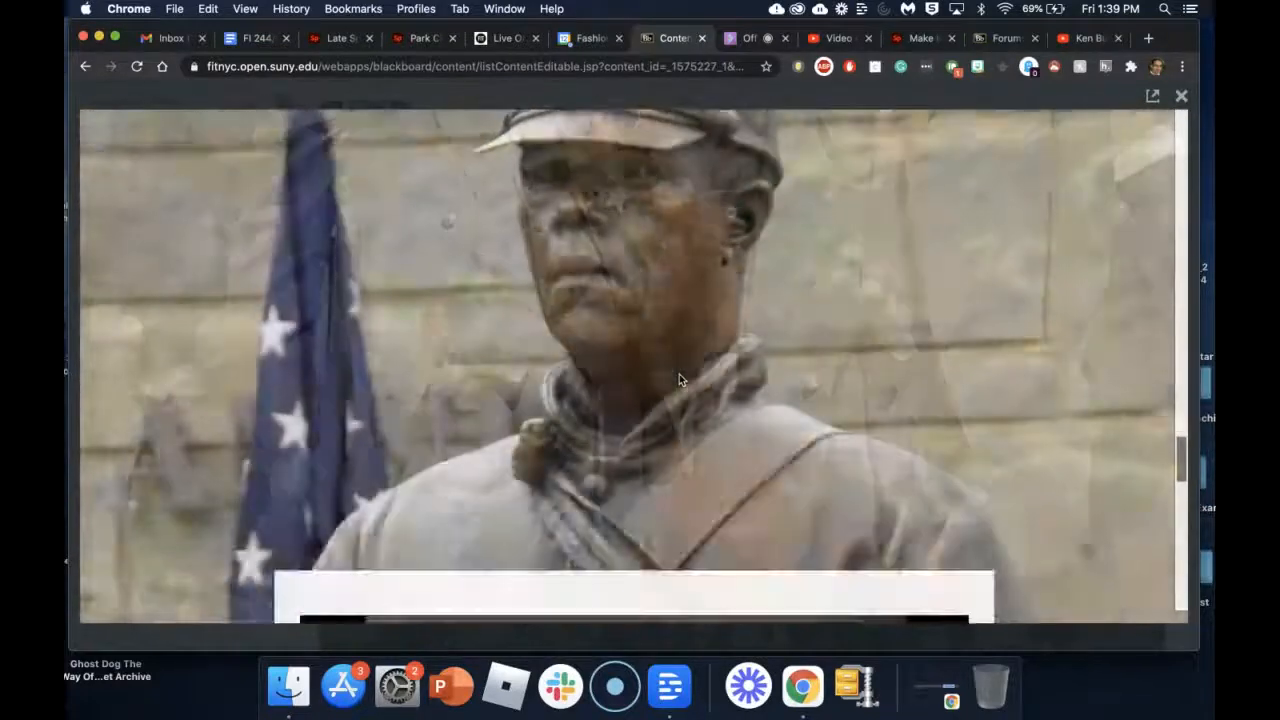
pyautogui.scroll(-10, 679, 374)
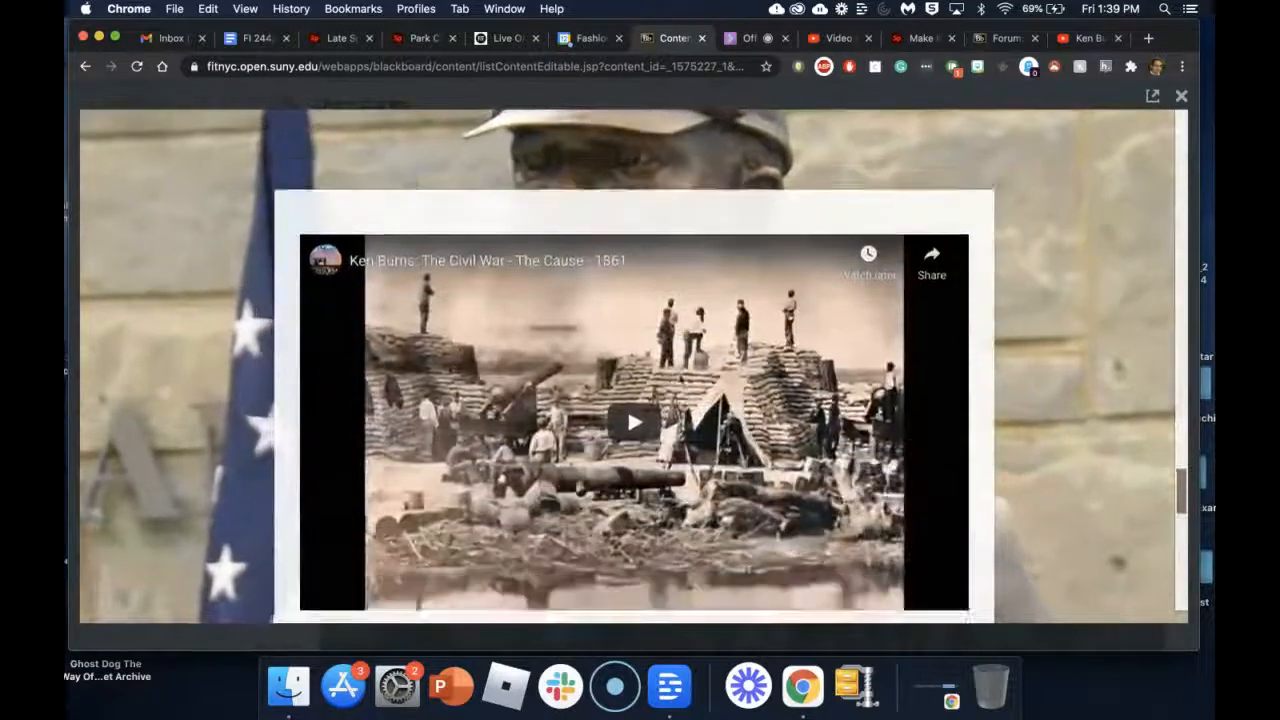
pyautogui.scroll(-10, 679, 379)
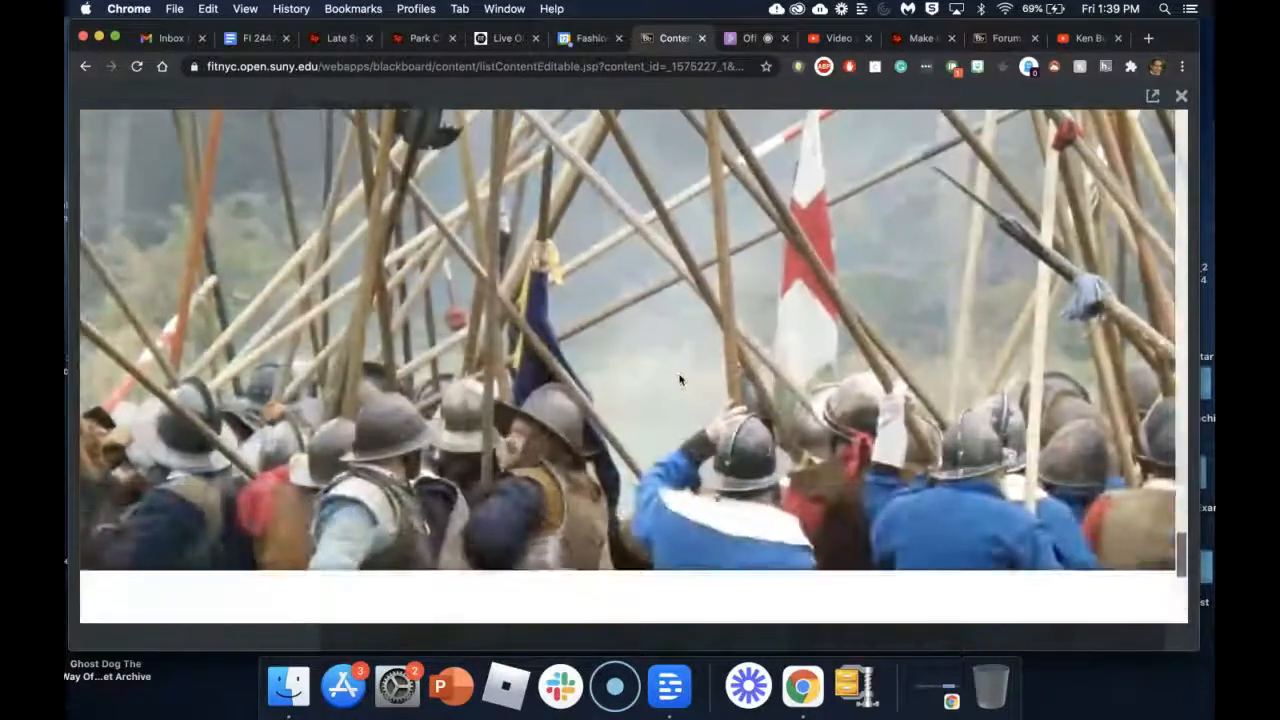
# Go back to the Civil War page's title image and close the page, returning to the course content.
pyautogui.scroll(15, 679, 379)
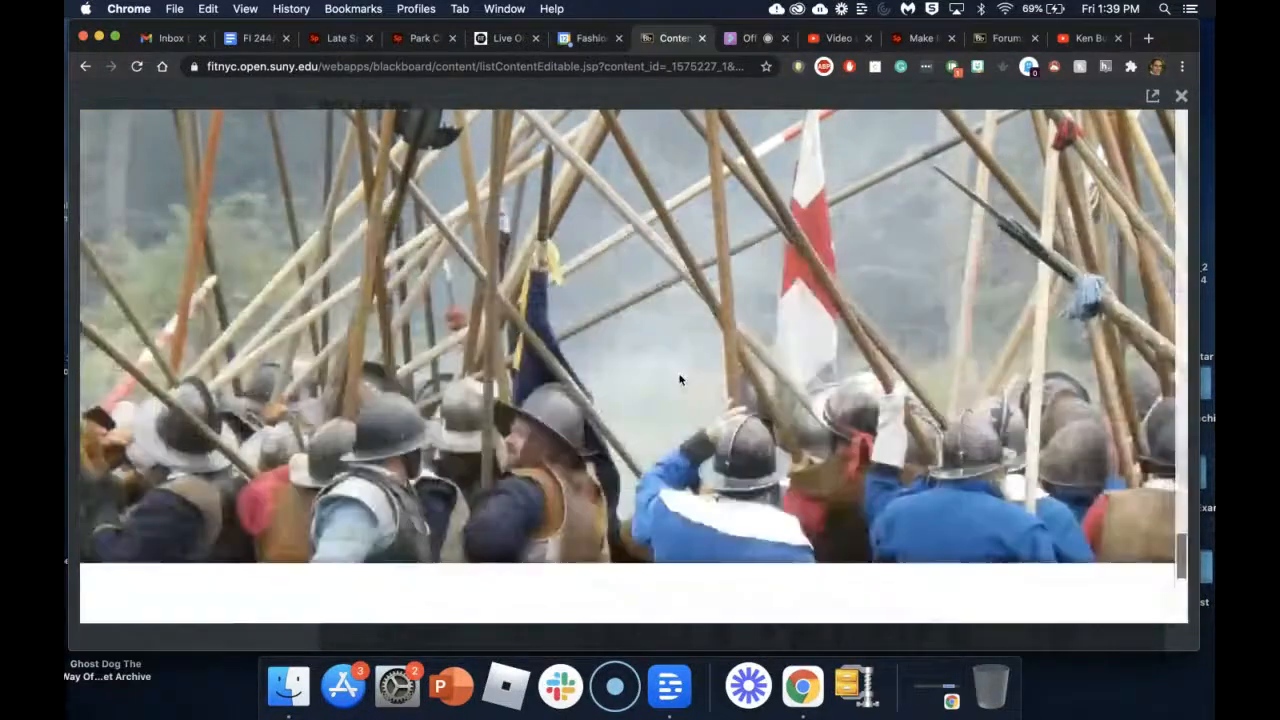
pyautogui.scroll(15, 679, 379)
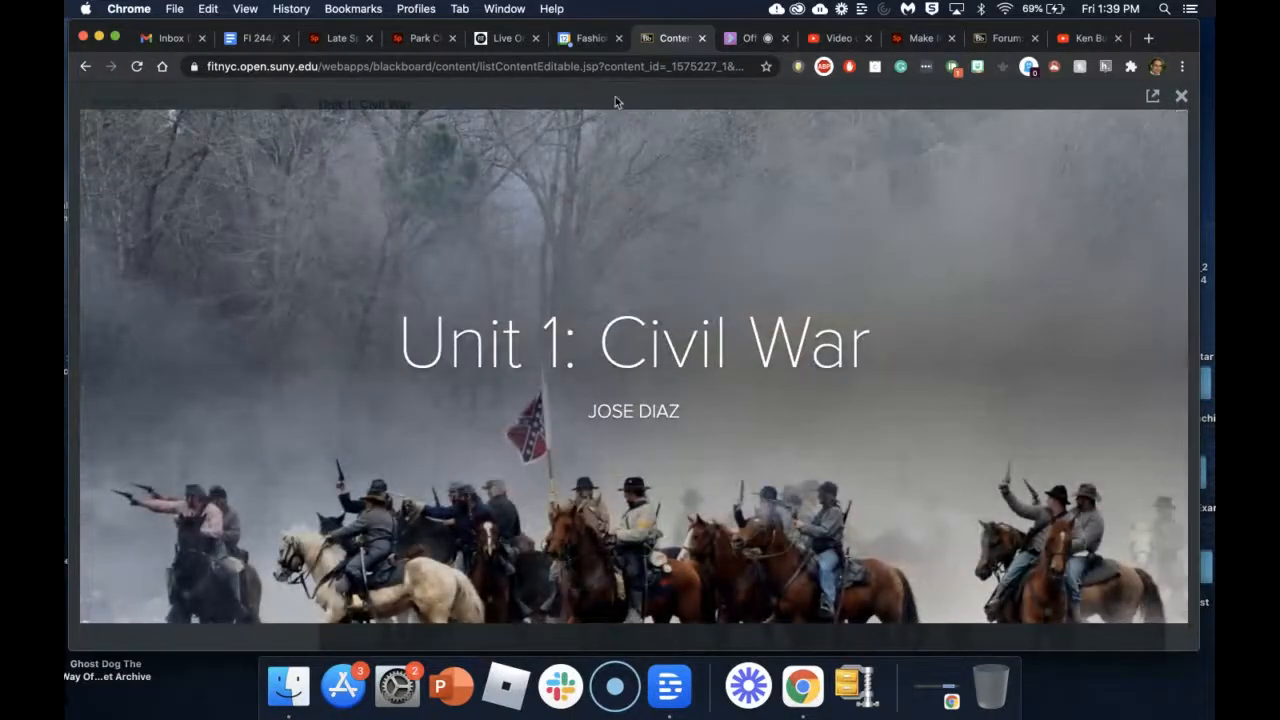
pyautogui.click(1181, 97)
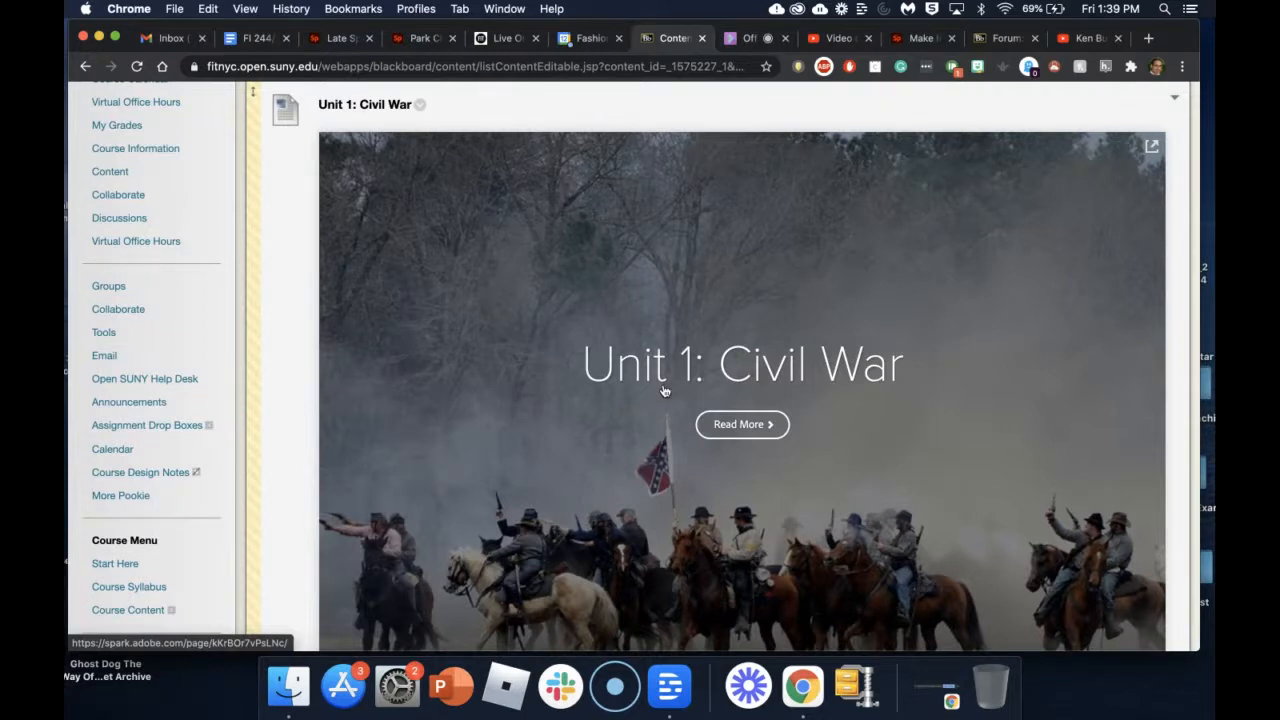
pyautogui.scroll(-2, 901, 383)
pyautogui.scroll(1, 901, 383)
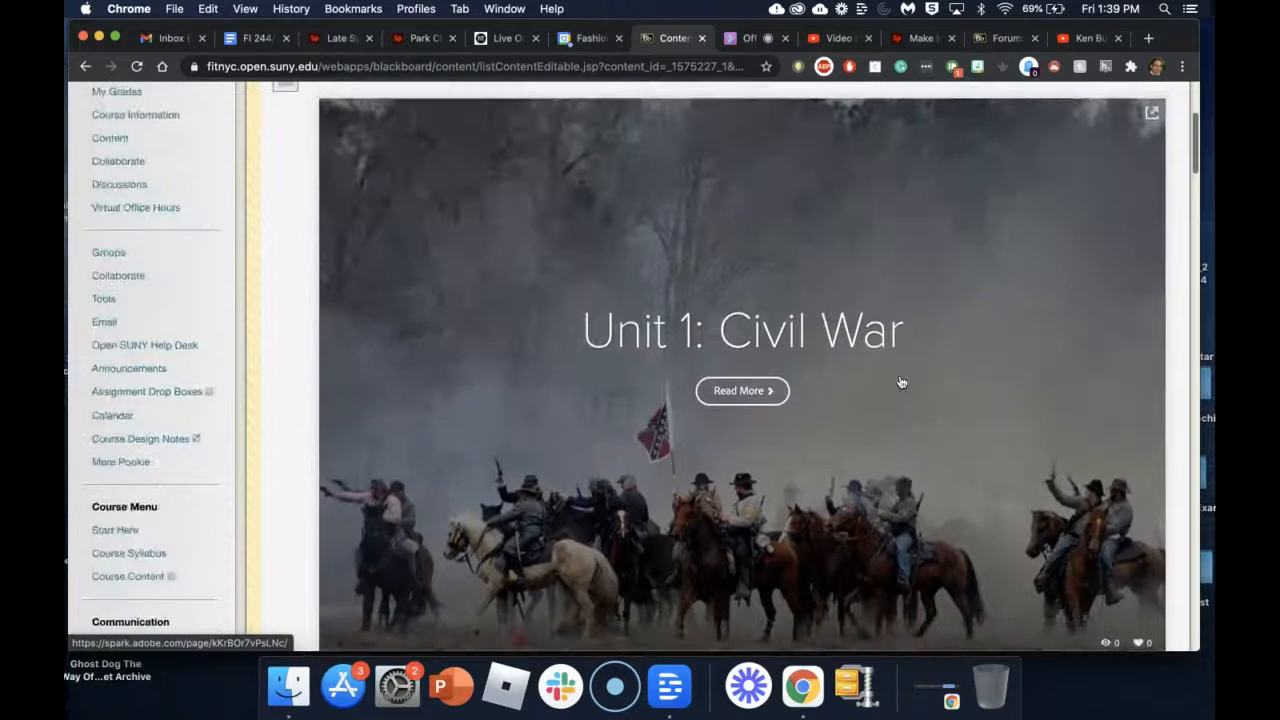
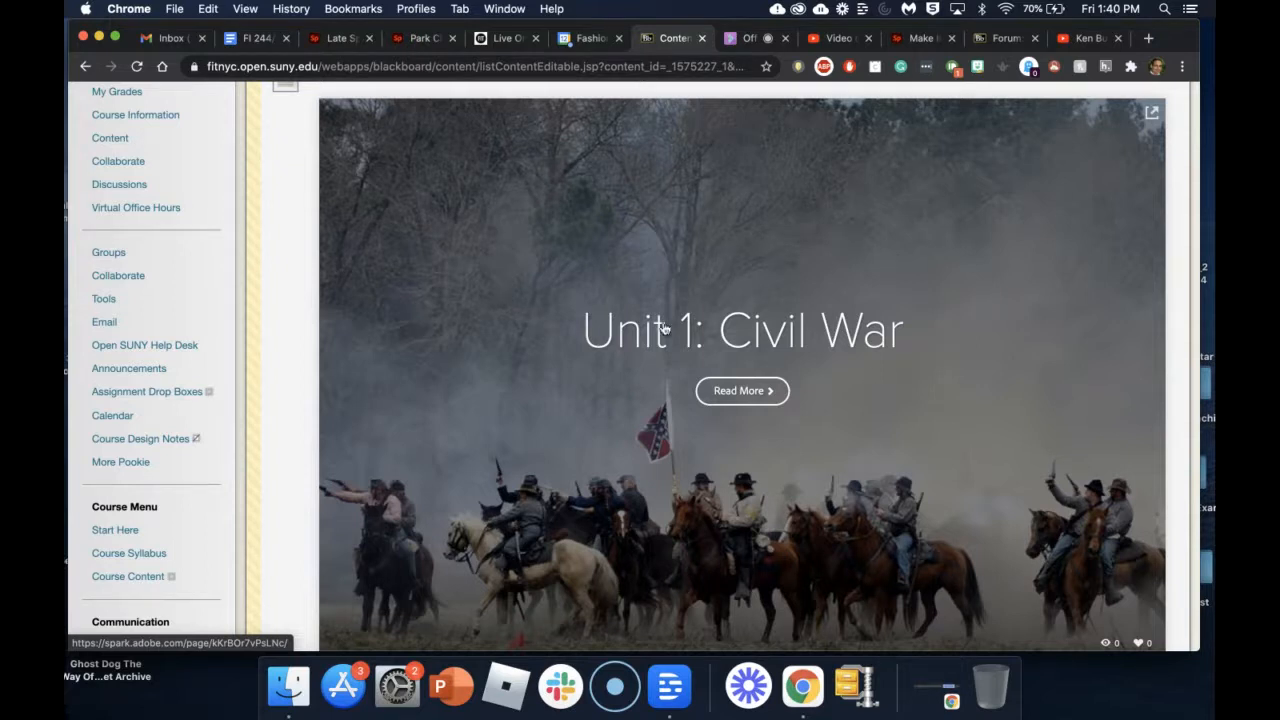
# Switch to the Late Spring Spark page and go back up to its title cover.
pyautogui.click(339, 40)
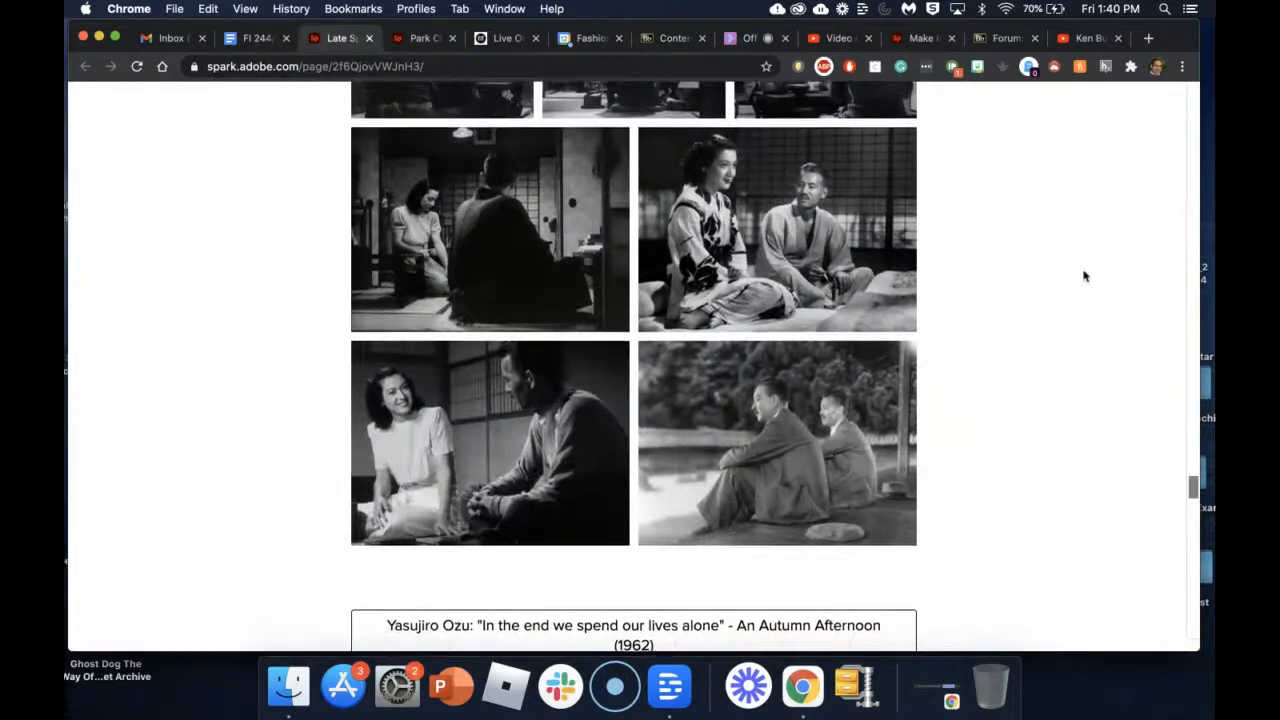
pyautogui.scroll(10, 1083, 272)
pyautogui.scroll(10, 1083, 276)
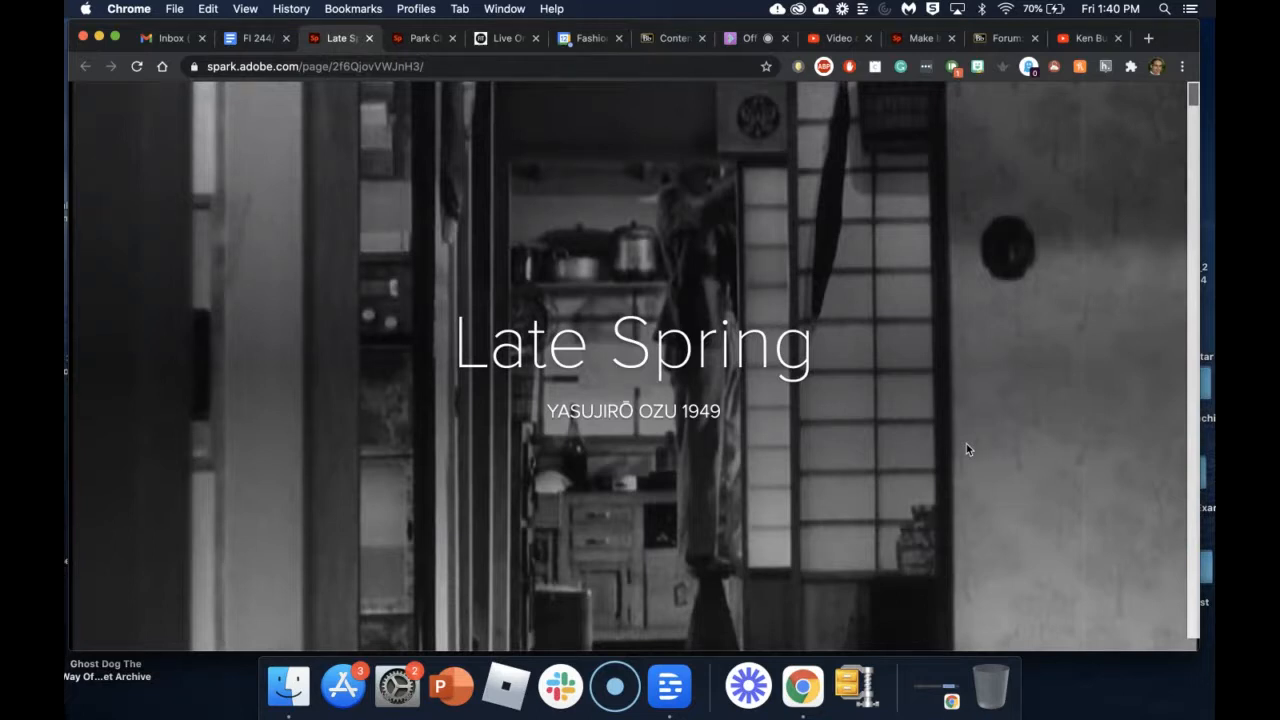
pyautogui.scroll(-3, 966, 447)
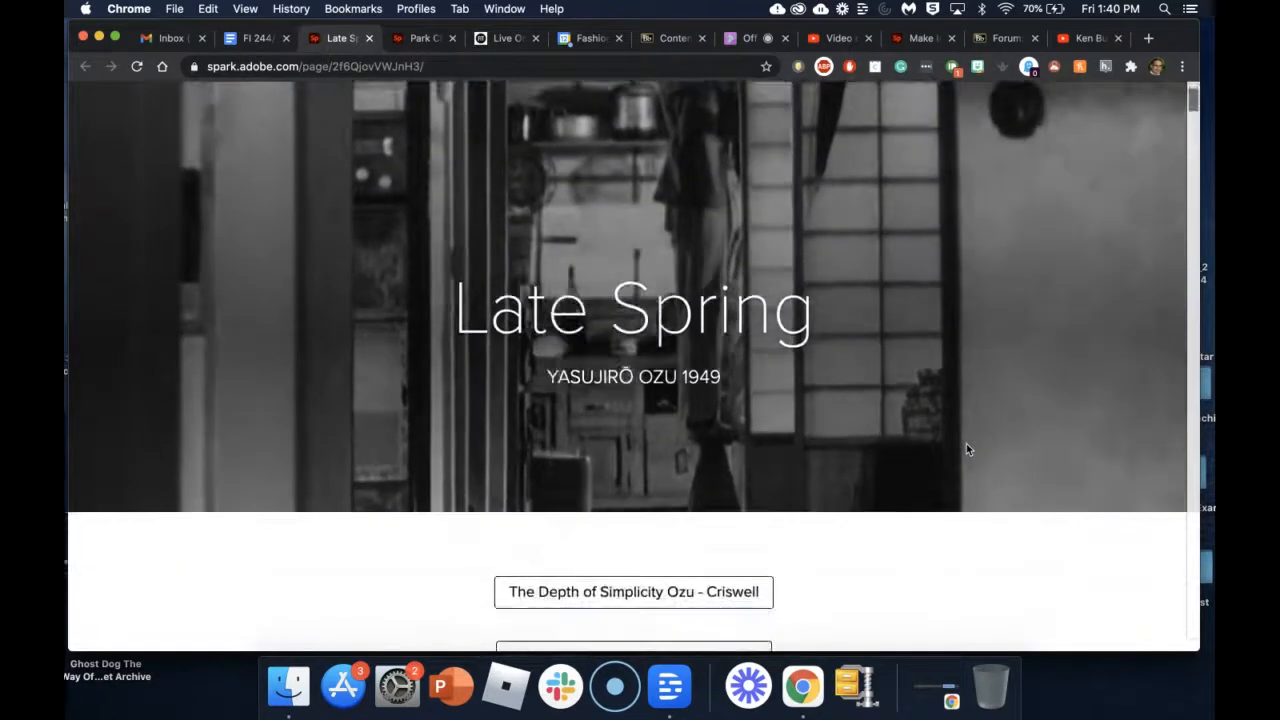
pyautogui.scroll(5, 966, 447)
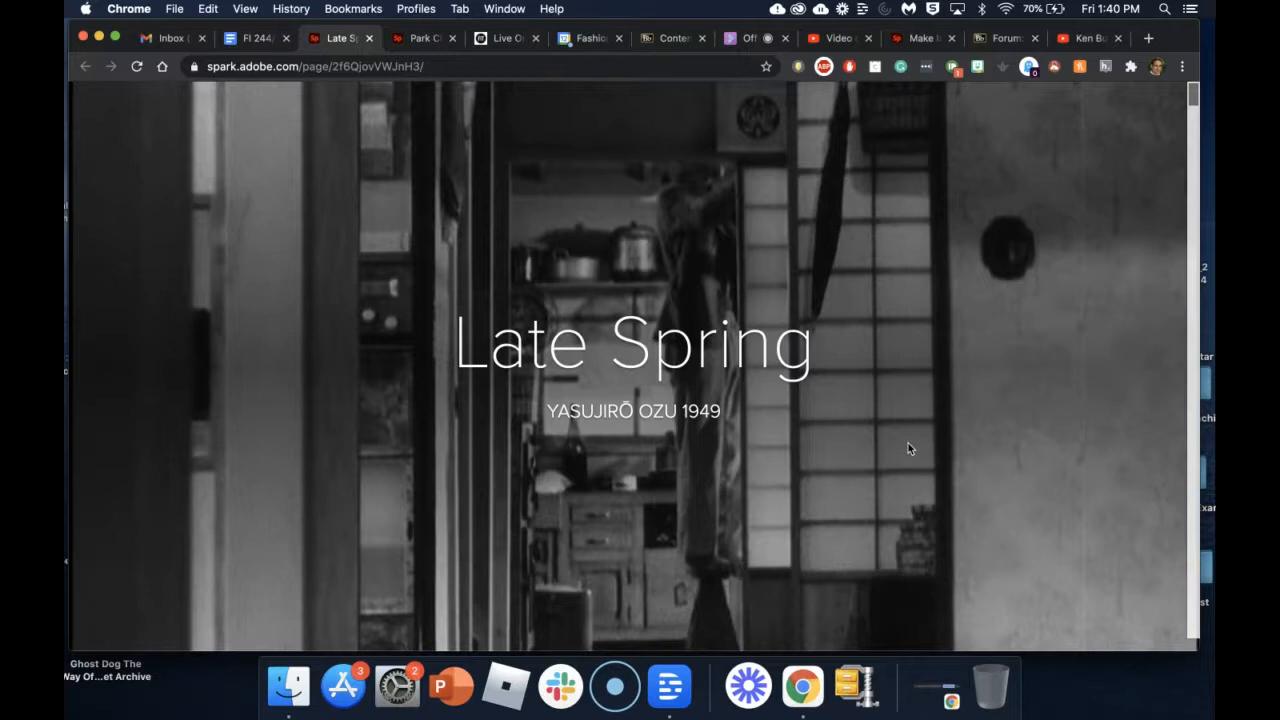
# Examine the three Ozu video links below the Late Spring title cover.
pyautogui.scroll(-3, 908, 445)
pyautogui.scroll(-1, 908, 449)
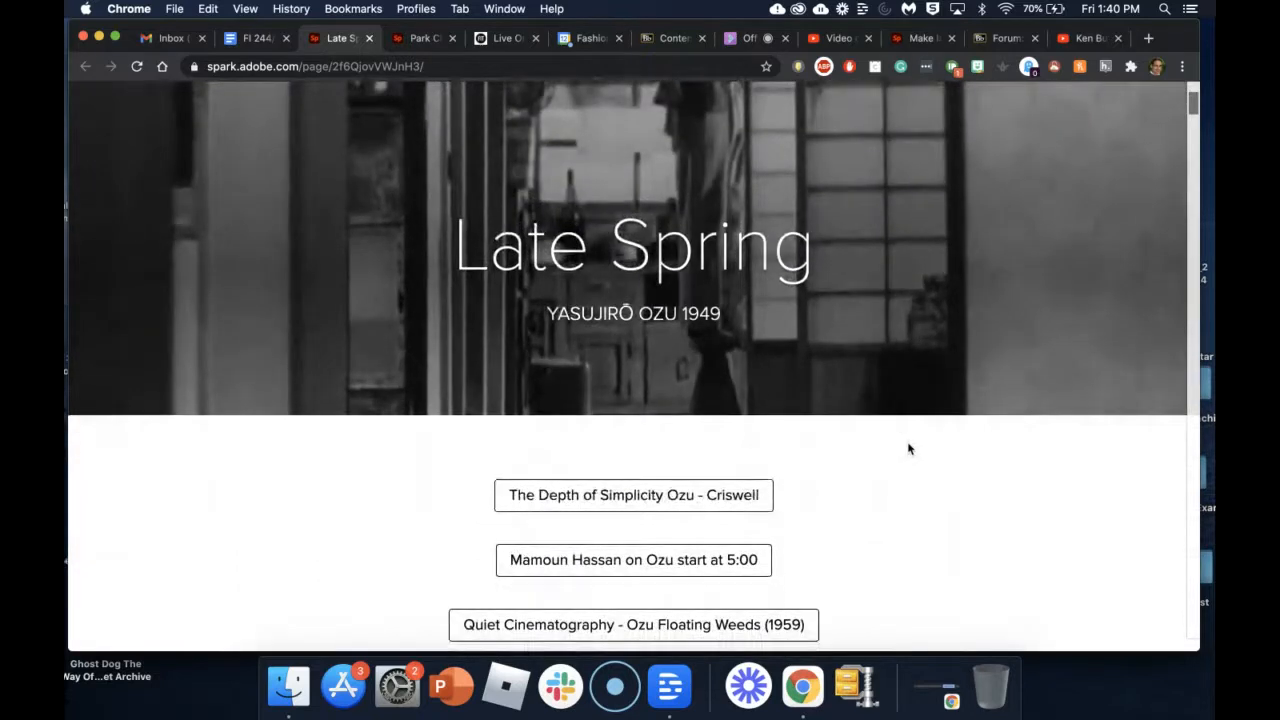
pyautogui.scroll(-1, 908, 449)
pyautogui.scroll(-2, 908, 449)
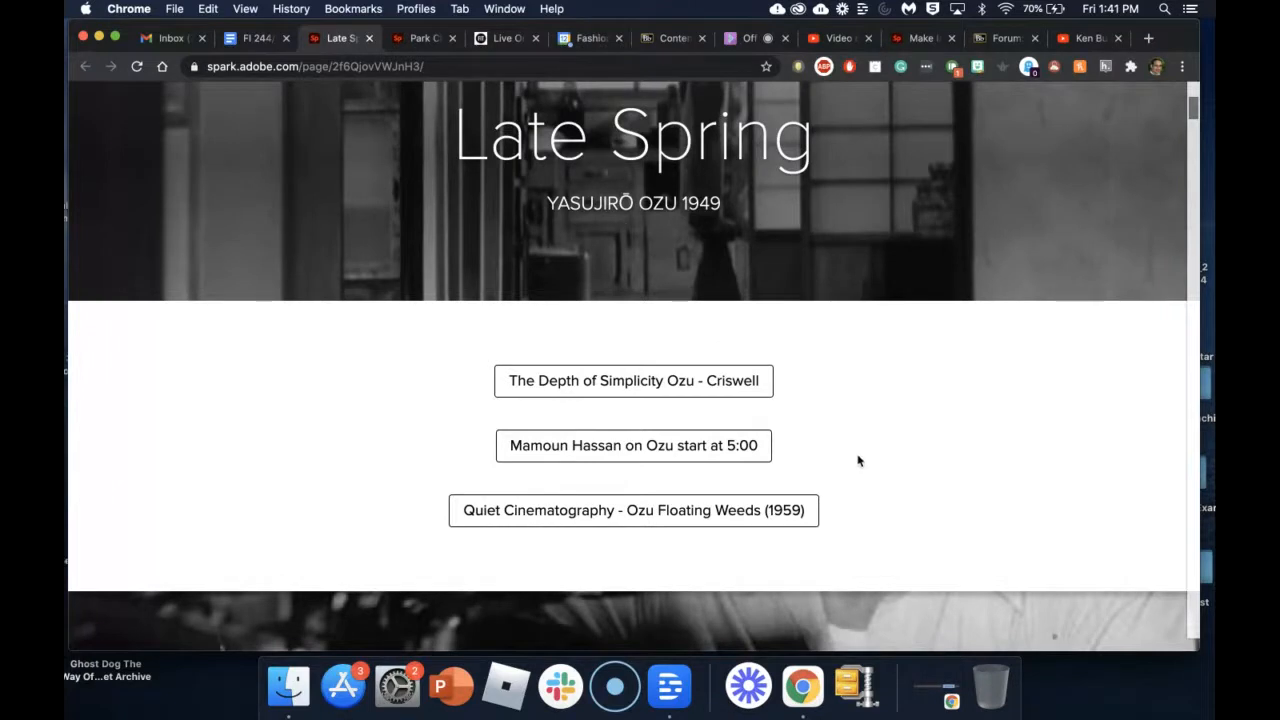
# Examine the Ozu portrait with its quotation, the Domestic Spaces and Passageways section, and the Late Spring section.
pyautogui.scroll(-5, 857, 460)
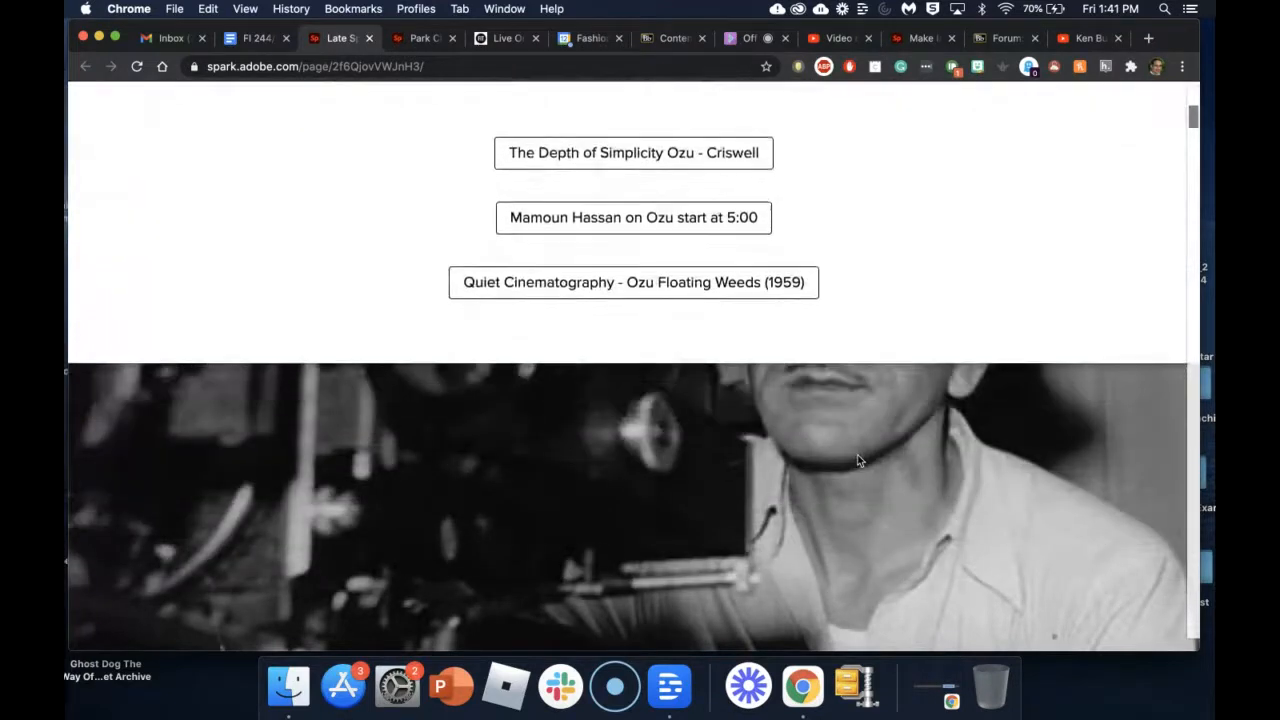
pyautogui.scroll(-5, 857, 460)
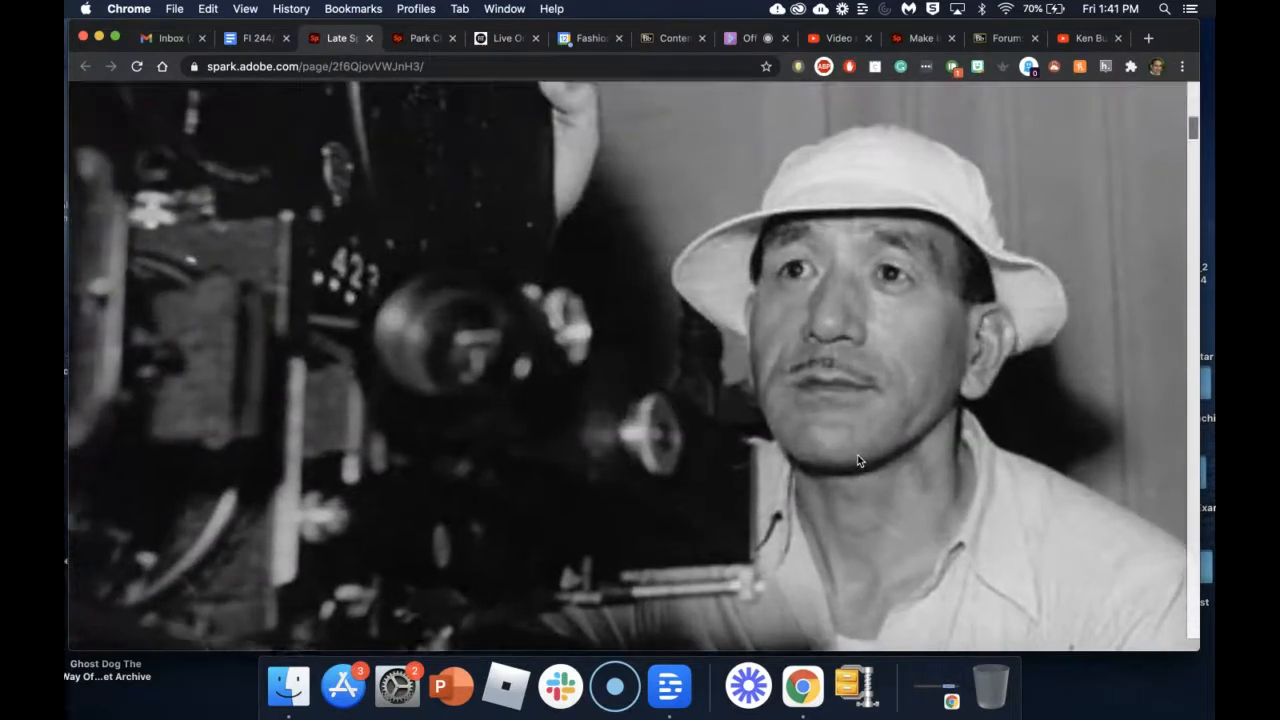
pyautogui.scroll(-5, 857, 460)
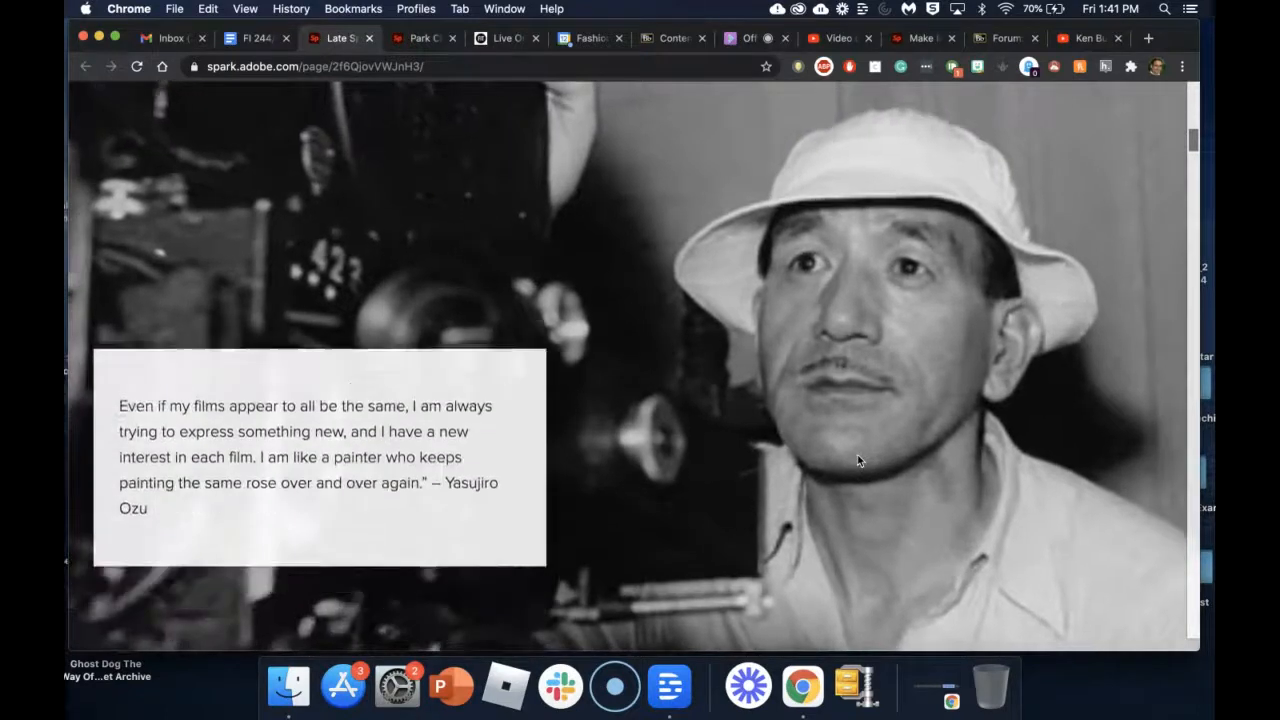
pyautogui.scroll(-5, 857, 460)
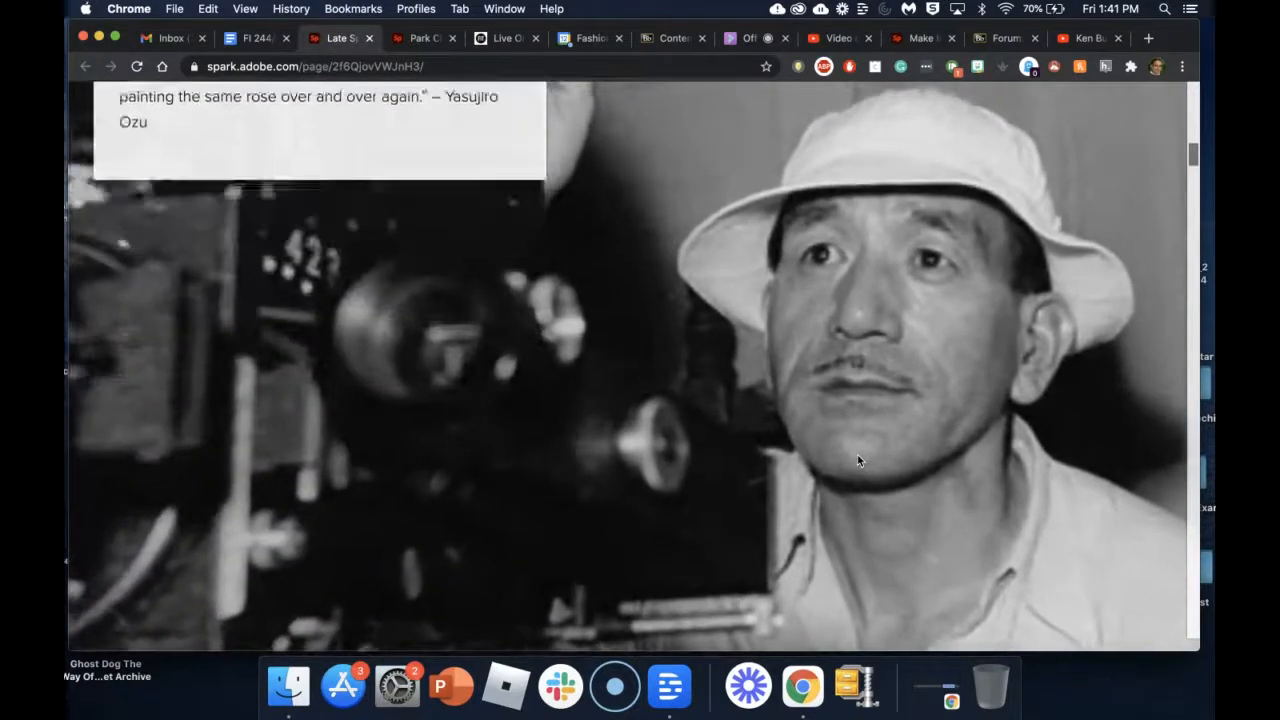
pyautogui.scroll(-5, 857, 456)
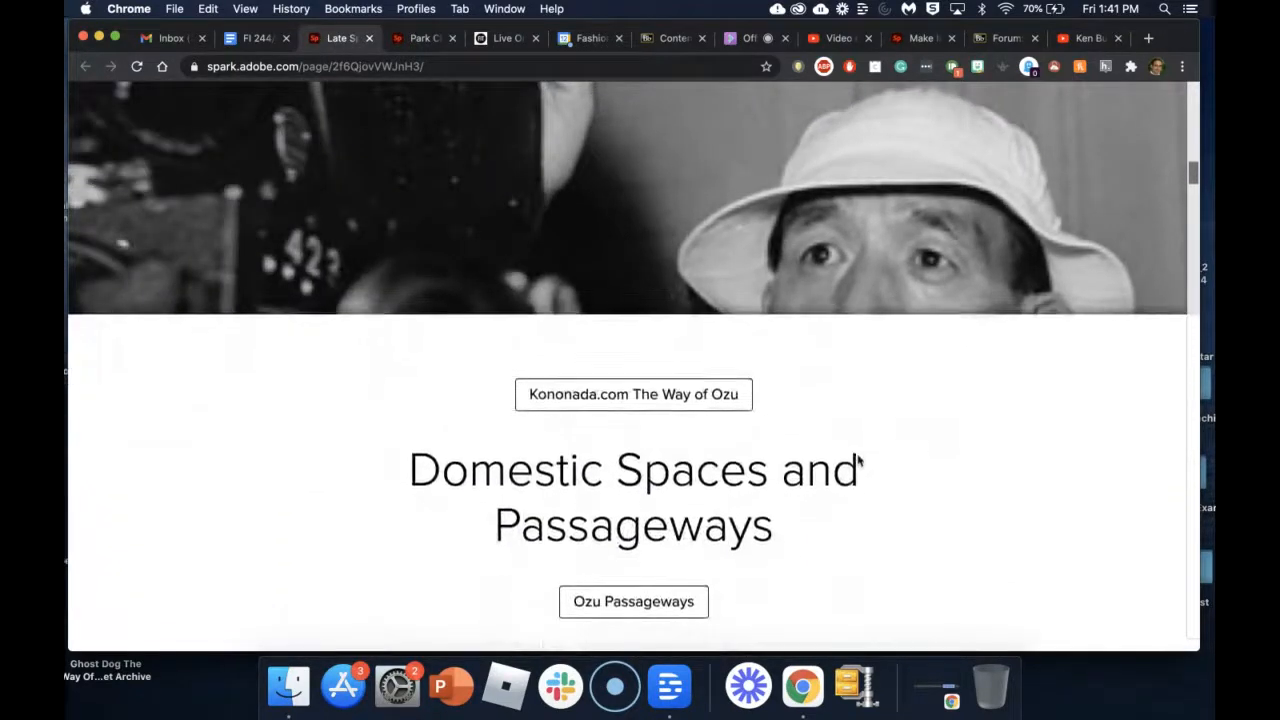
pyautogui.scroll(-5, 857, 460)
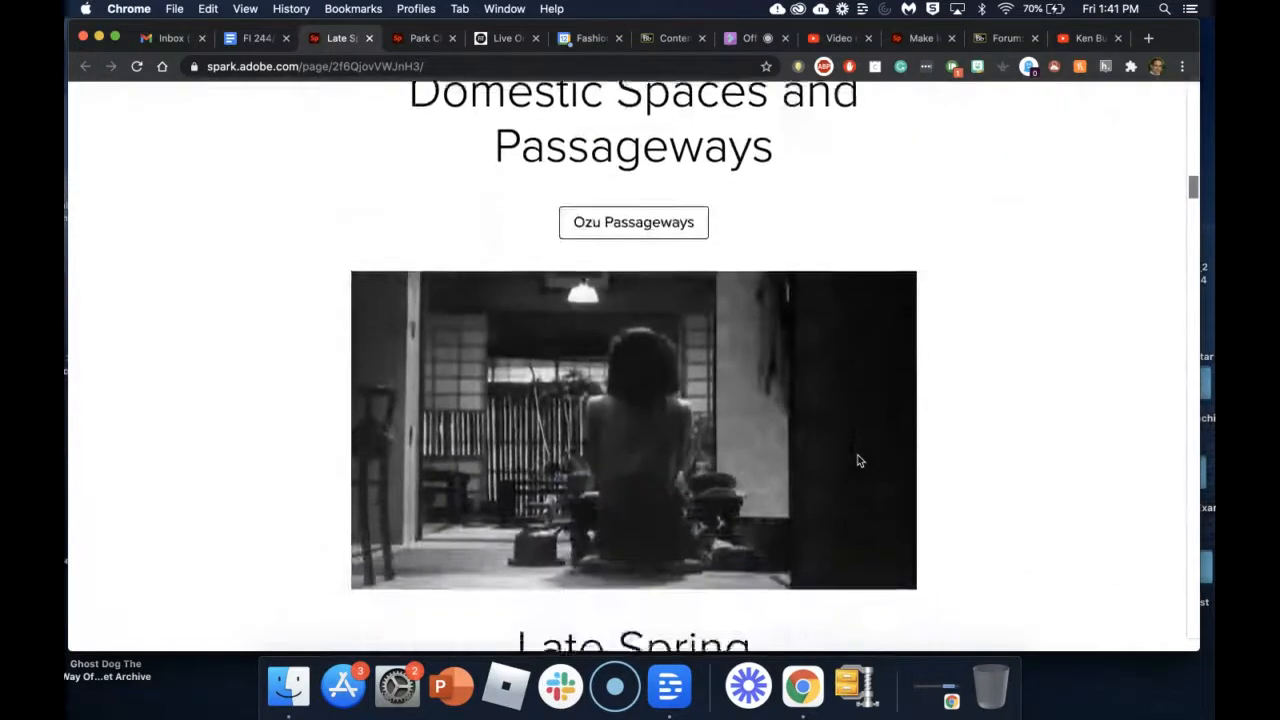
pyautogui.scroll(-5, 857, 460)
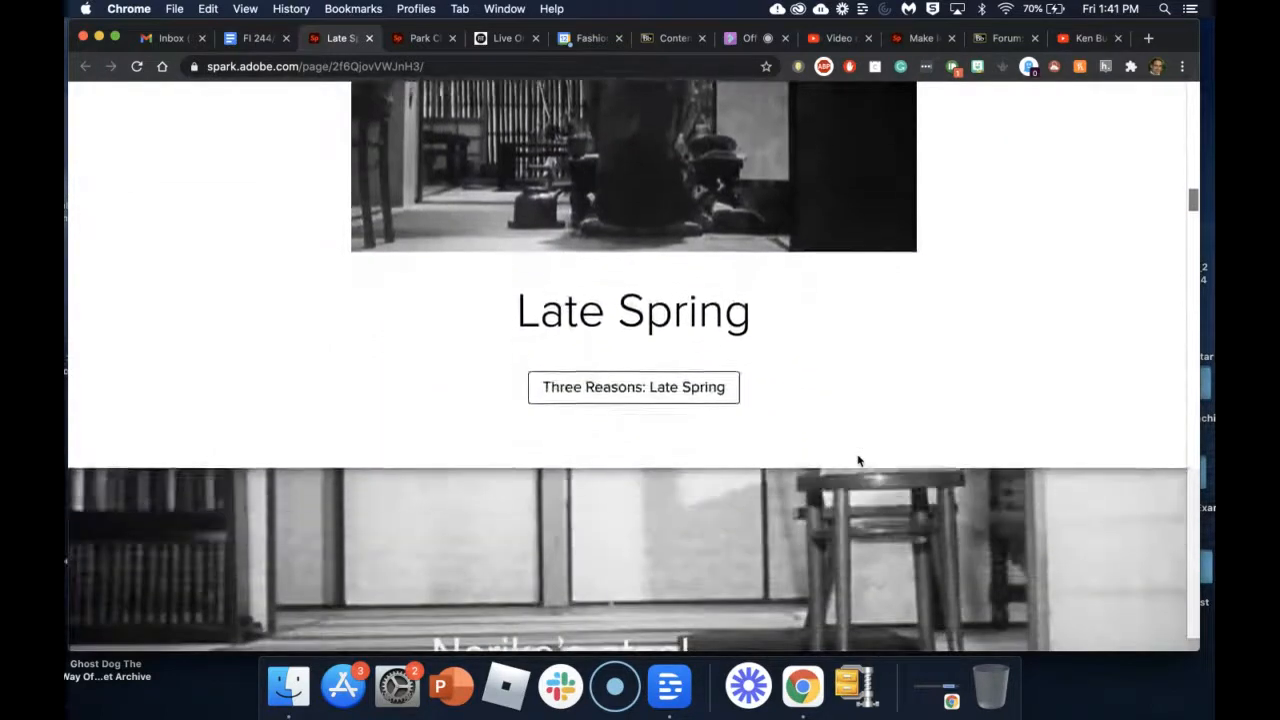
pyautogui.scroll(-5, 857, 460)
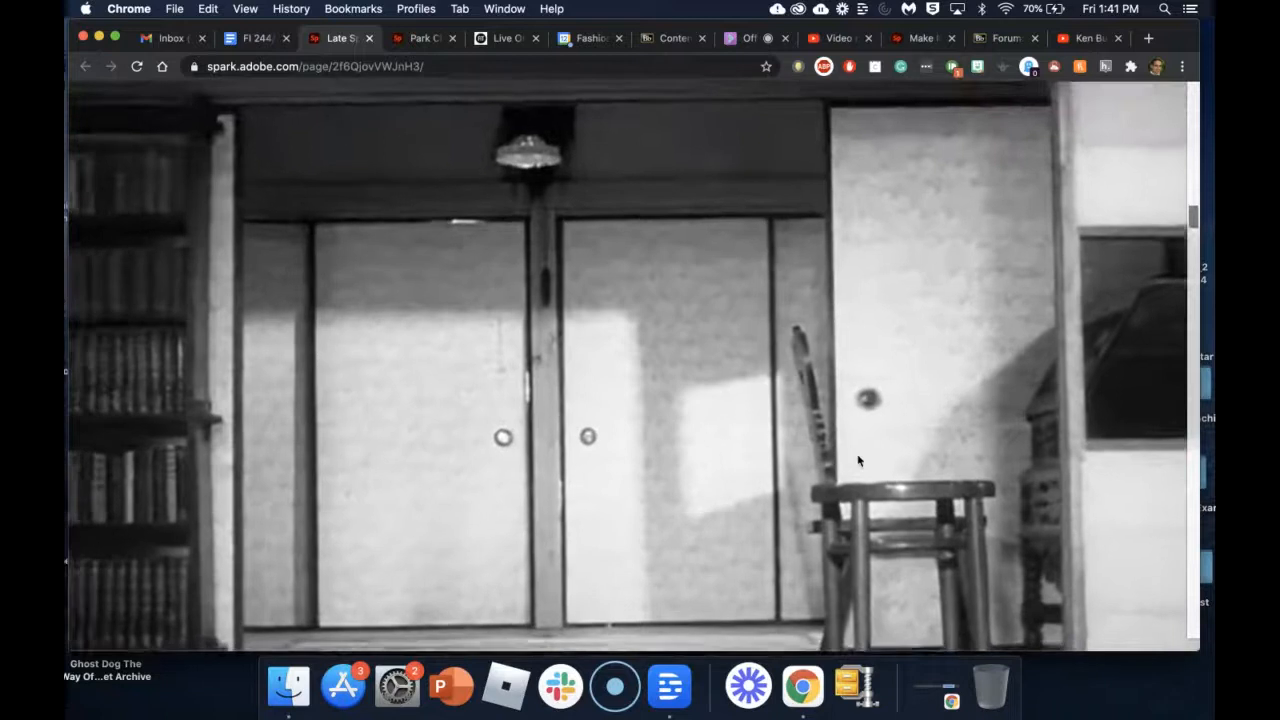
# Look through the photo grid of domestic interior stills from Late Spring.
pyautogui.scroll(-3, 857, 460)
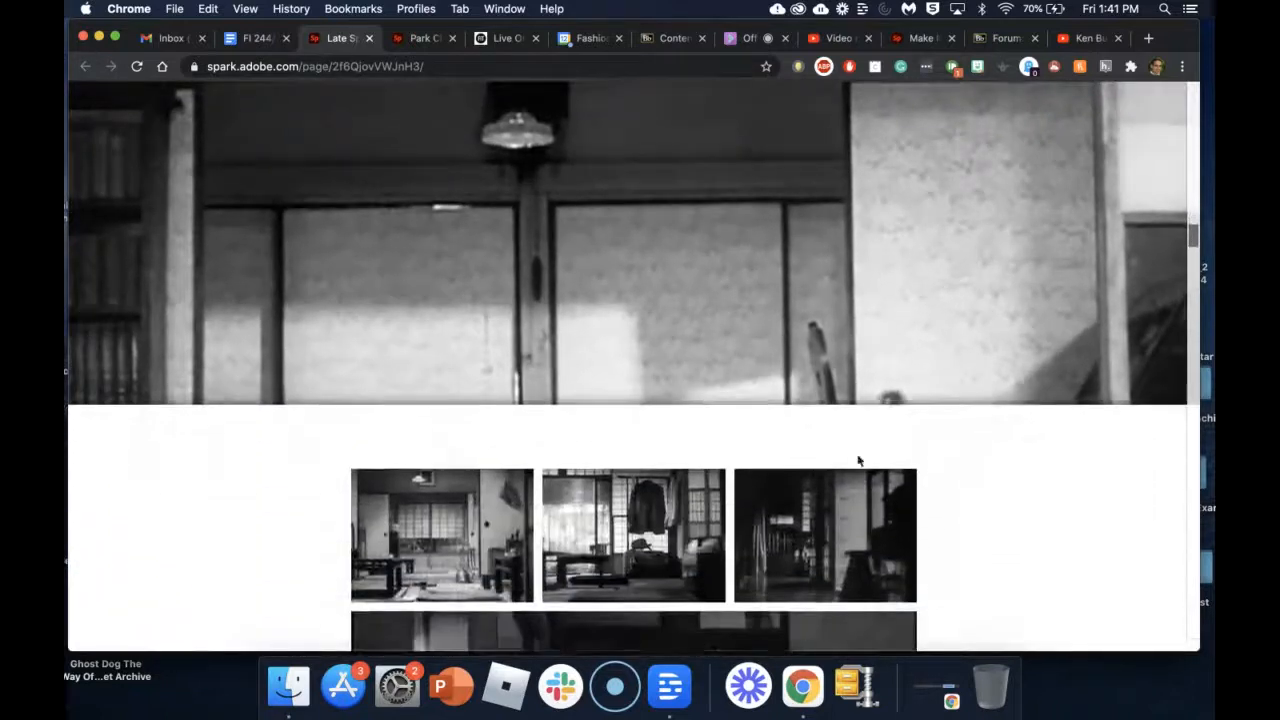
pyautogui.scroll(-8, 857, 460)
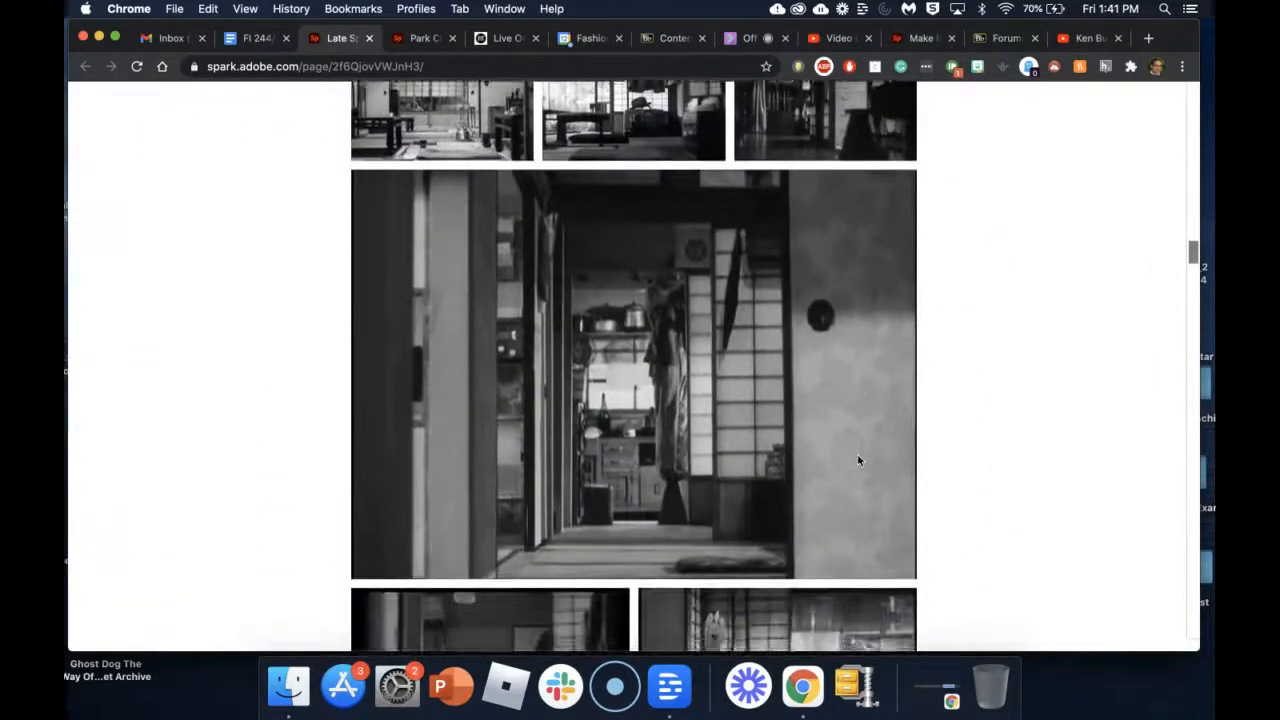
pyautogui.scroll(-3, 857, 460)
pyautogui.scroll(-4, 857, 460)
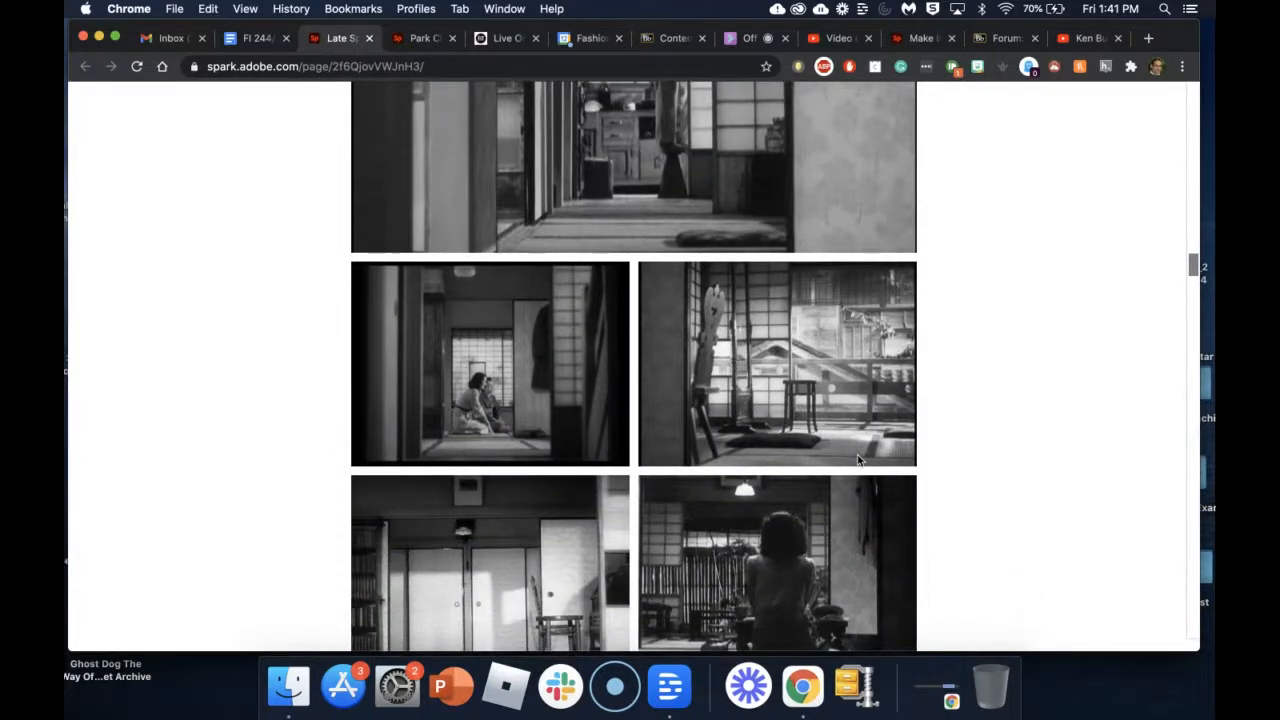
pyautogui.scroll(-5, 857, 460)
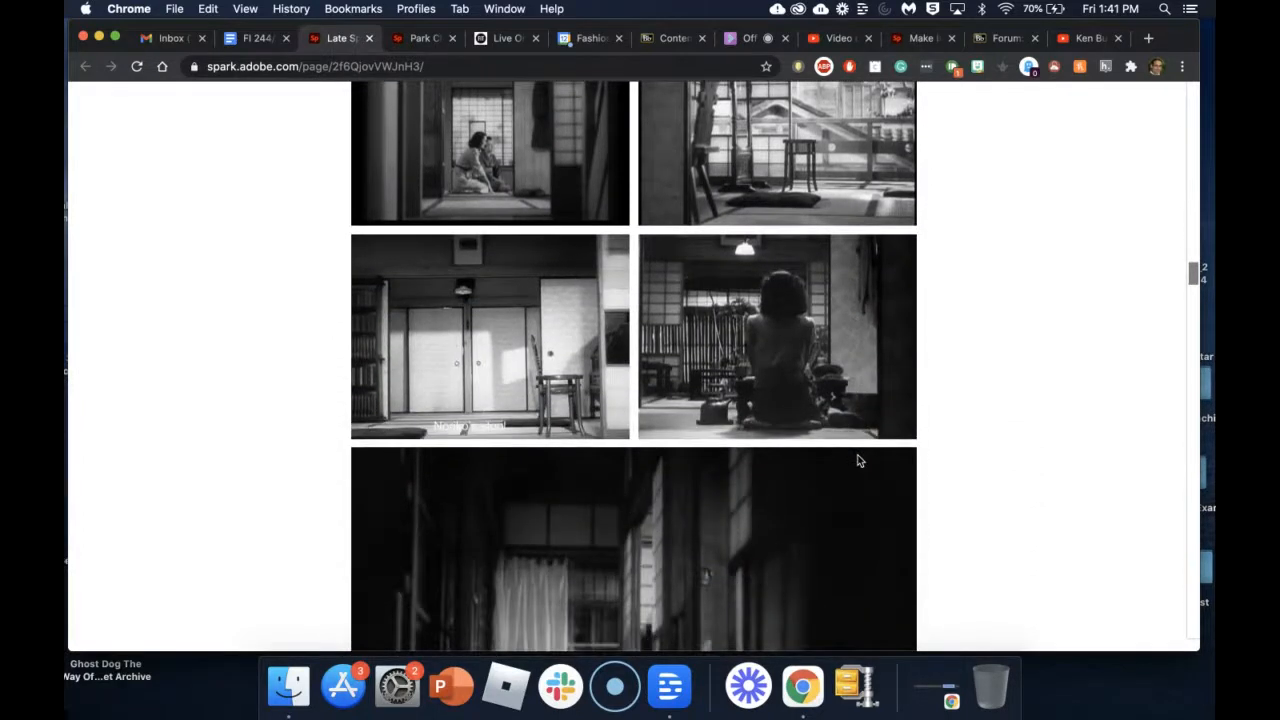
pyautogui.scroll(-3, 857, 460)
# Look through the Late Spring stills of the bicycle outing, the train and the father and daughter indoors.
pyautogui.scroll(-12, 859, 459)
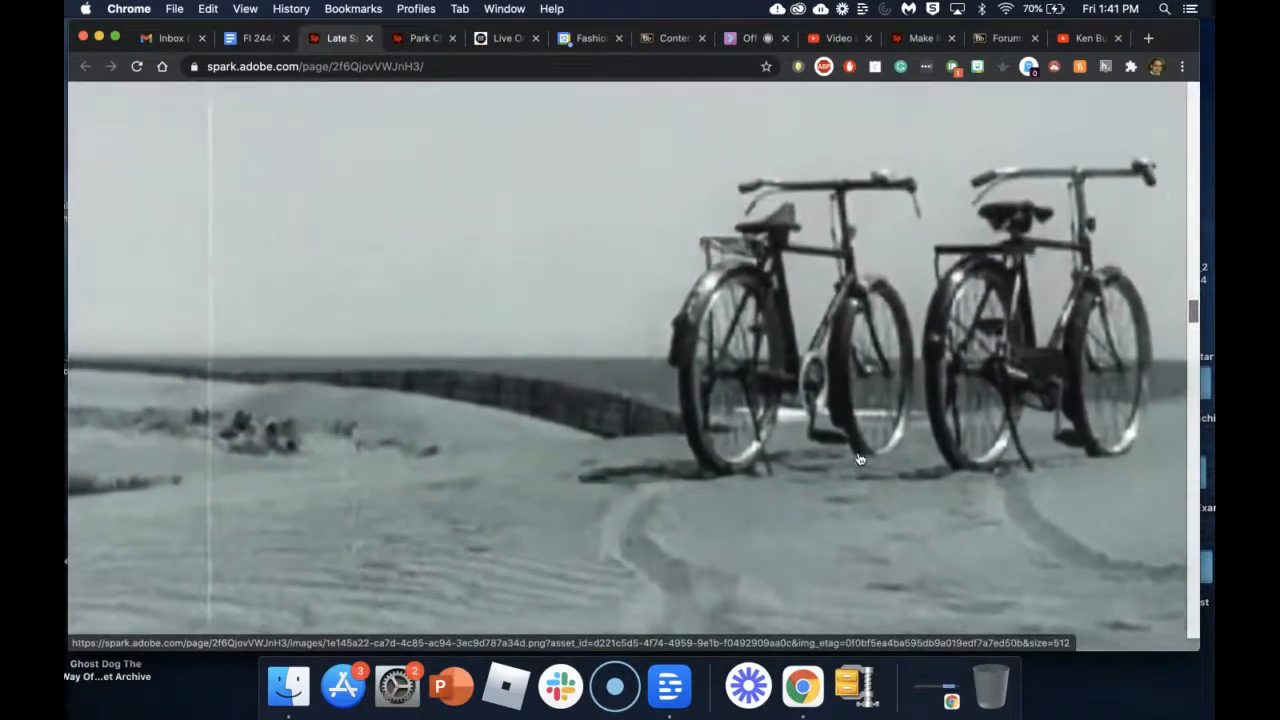
pyautogui.scroll(-6, 859, 459)
pyautogui.scroll(-9, 859, 459)
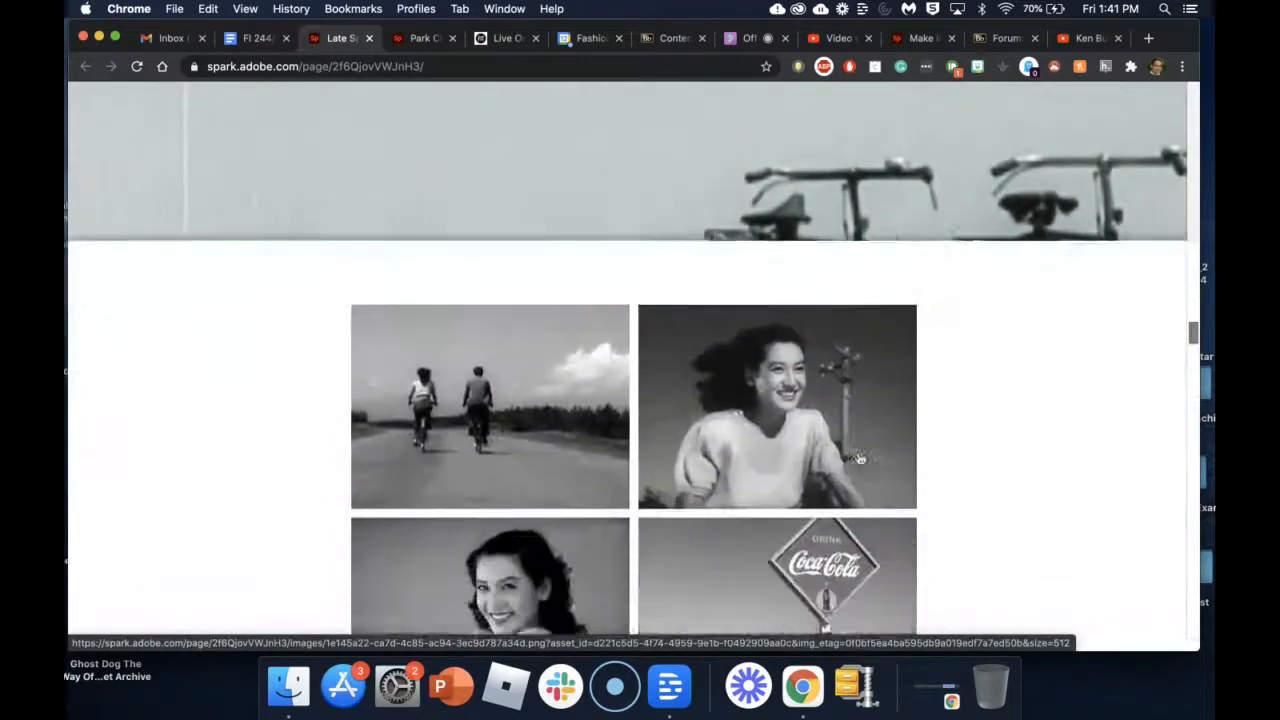
pyautogui.scroll(-12, 859, 459)
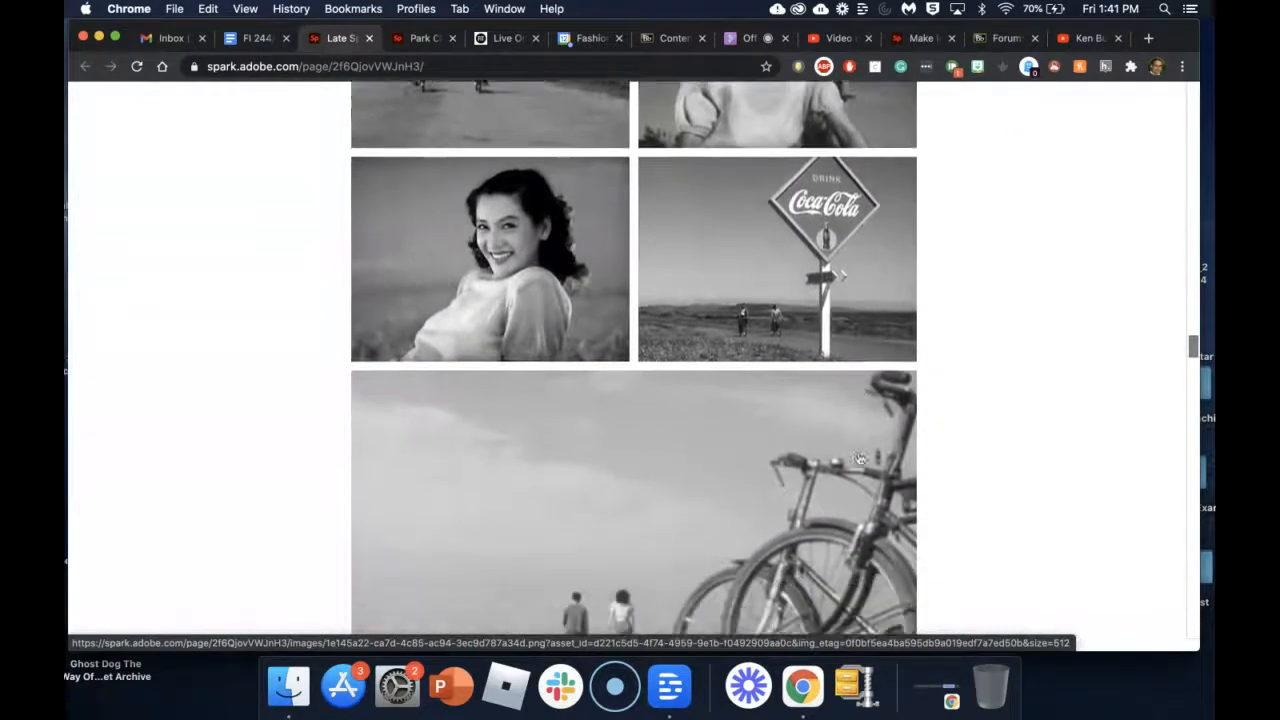
pyautogui.scroll(-15, 859, 459)
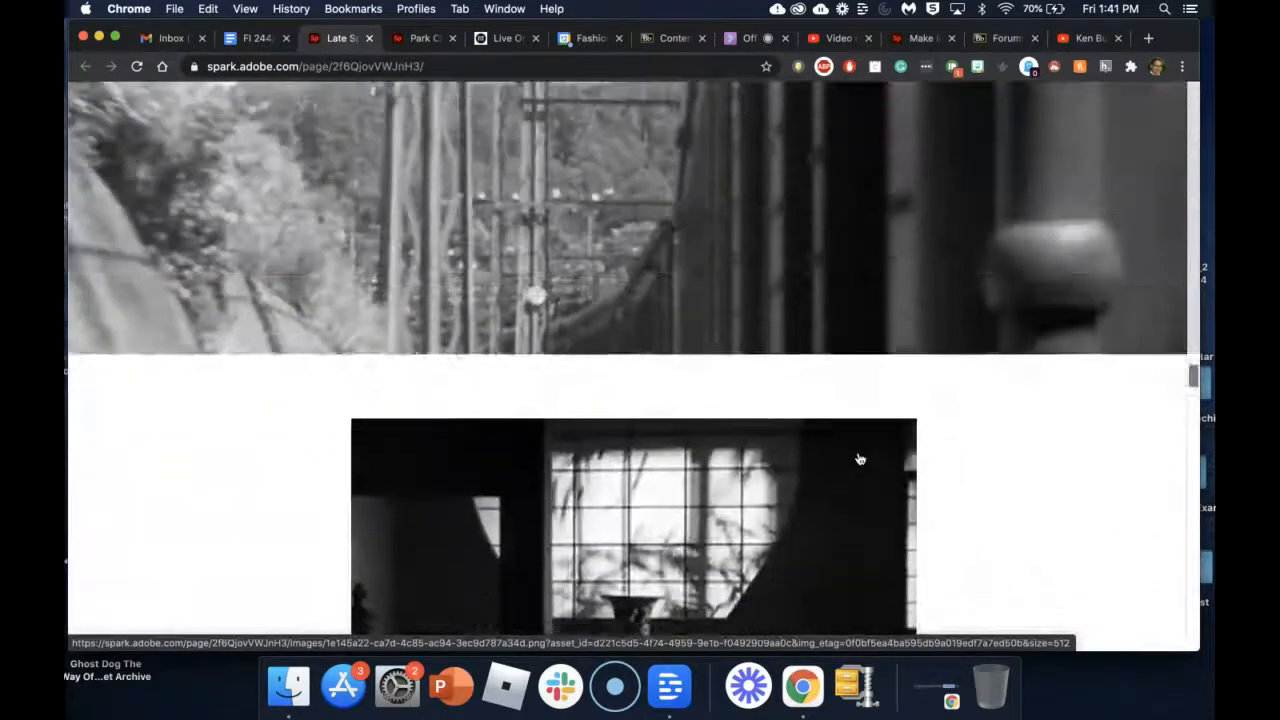
pyautogui.scroll(-12, 859, 459)
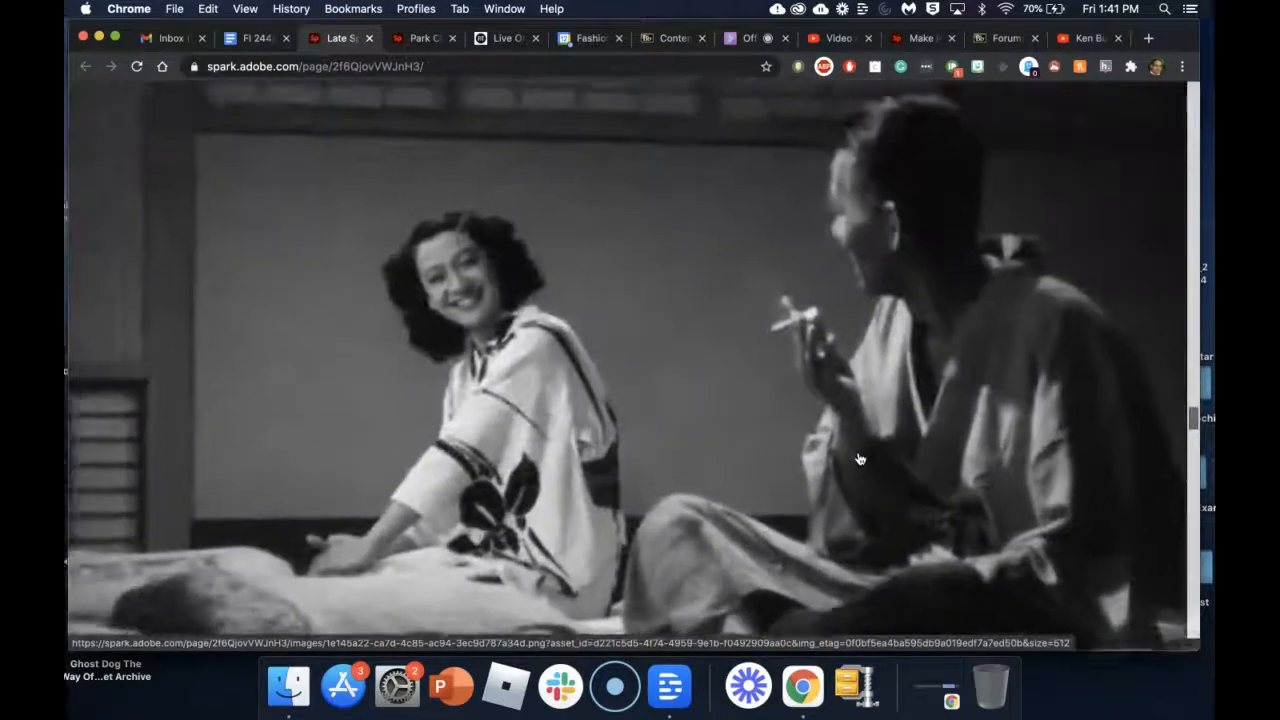
# Examine the embedded Late Spring dinner scene and the links on the 180 degree rule, eyeline match and shot/reverse shot.
pyautogui.scroll(-2, 859, 459)
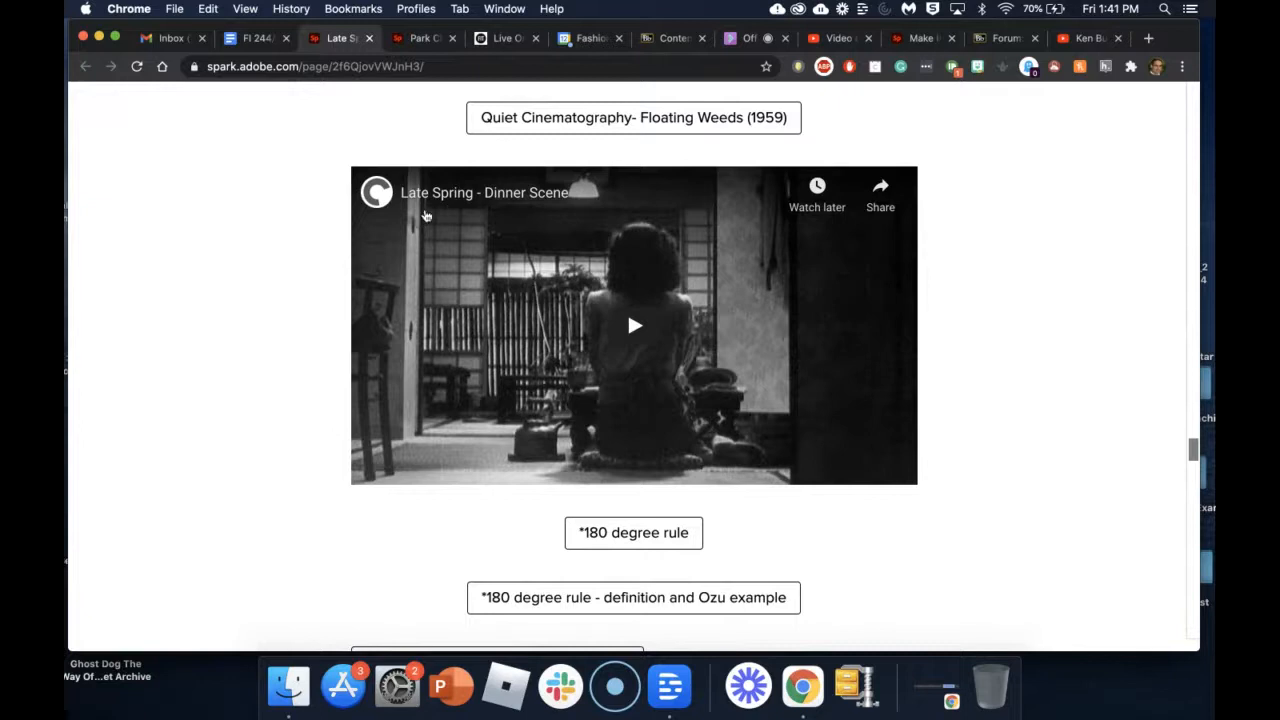
pyautogui.scroll(-6, 556, 404)
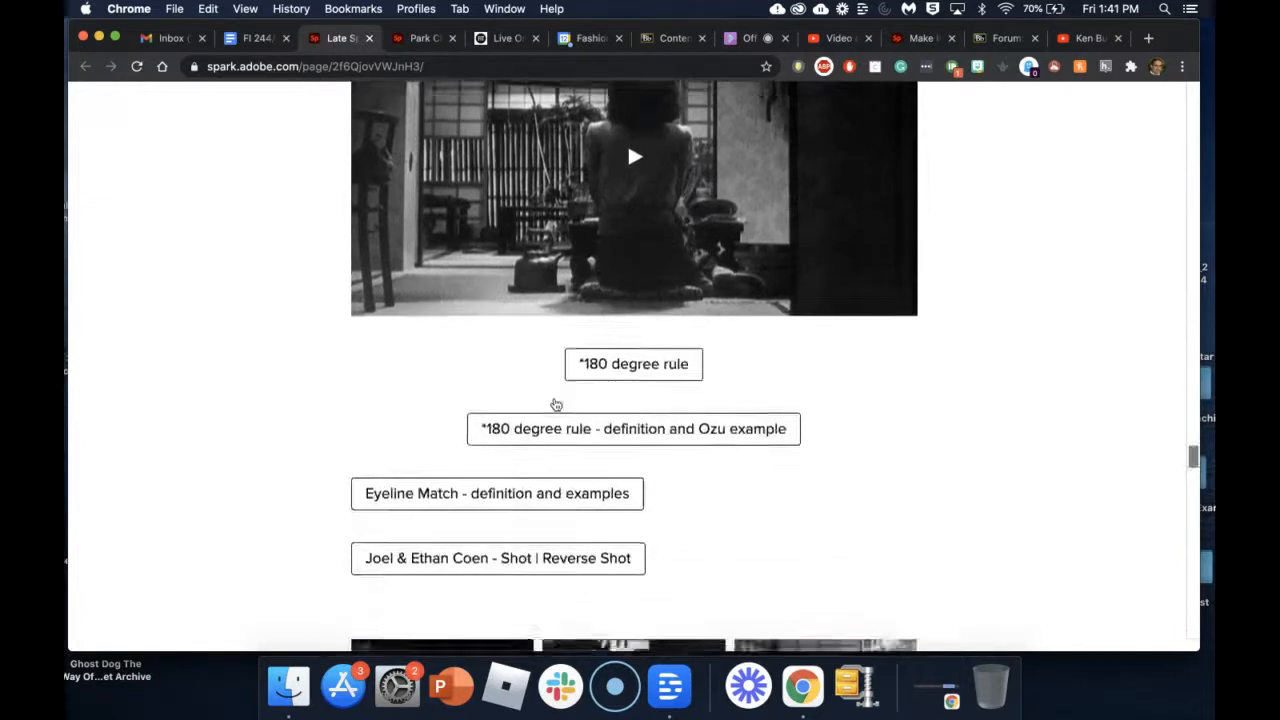
pyautogui.scroll(-5, 547, 386)
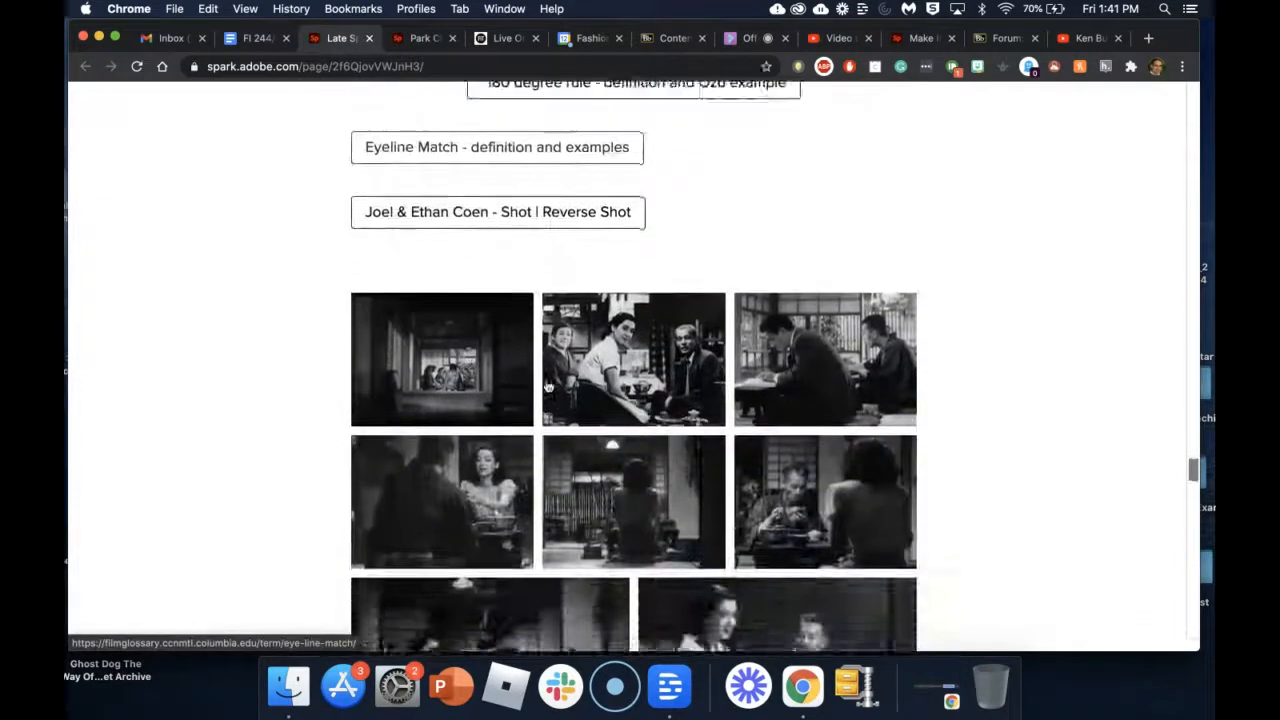
pyautogui.scroll(5, 618, 356)
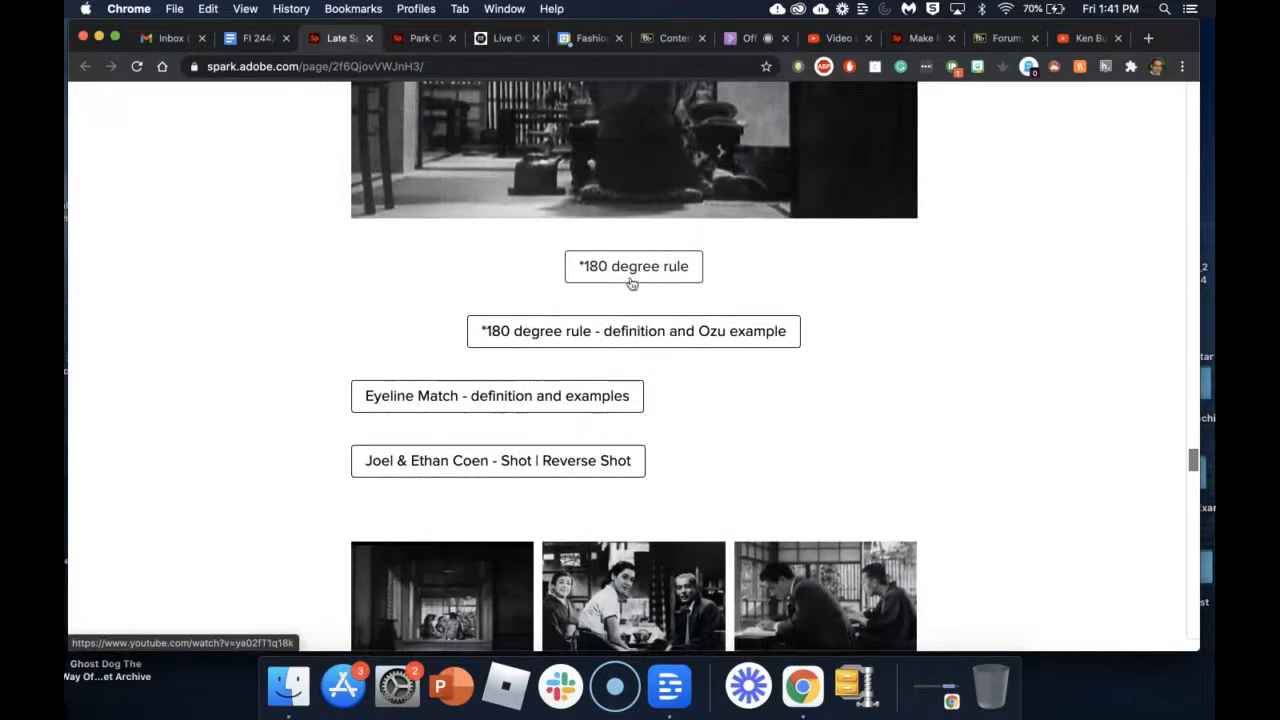
pyautogui.scroll(6, 632, 284)
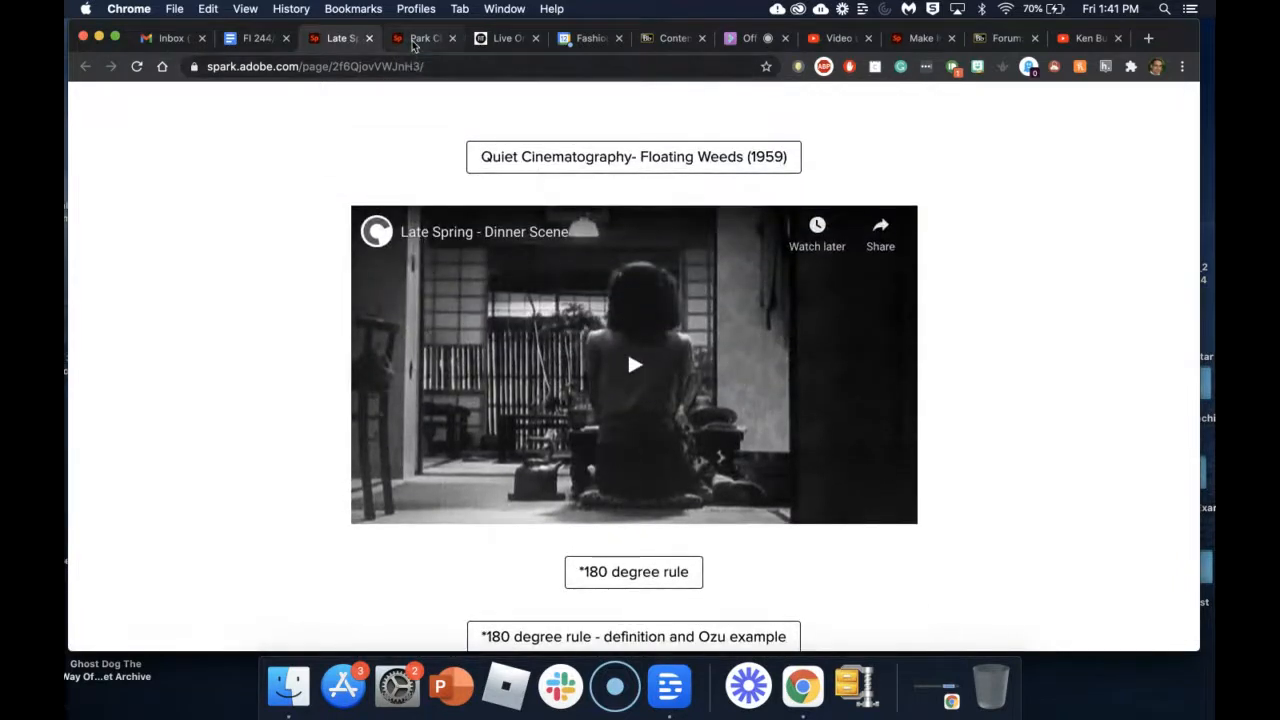
# Switch to the Park Chan-wook Spark page and read its cover, portrait, biography and Some Notable Films list.
pyautogui.click(413, 42)
pyautogui.scroll(15, 476, 197)
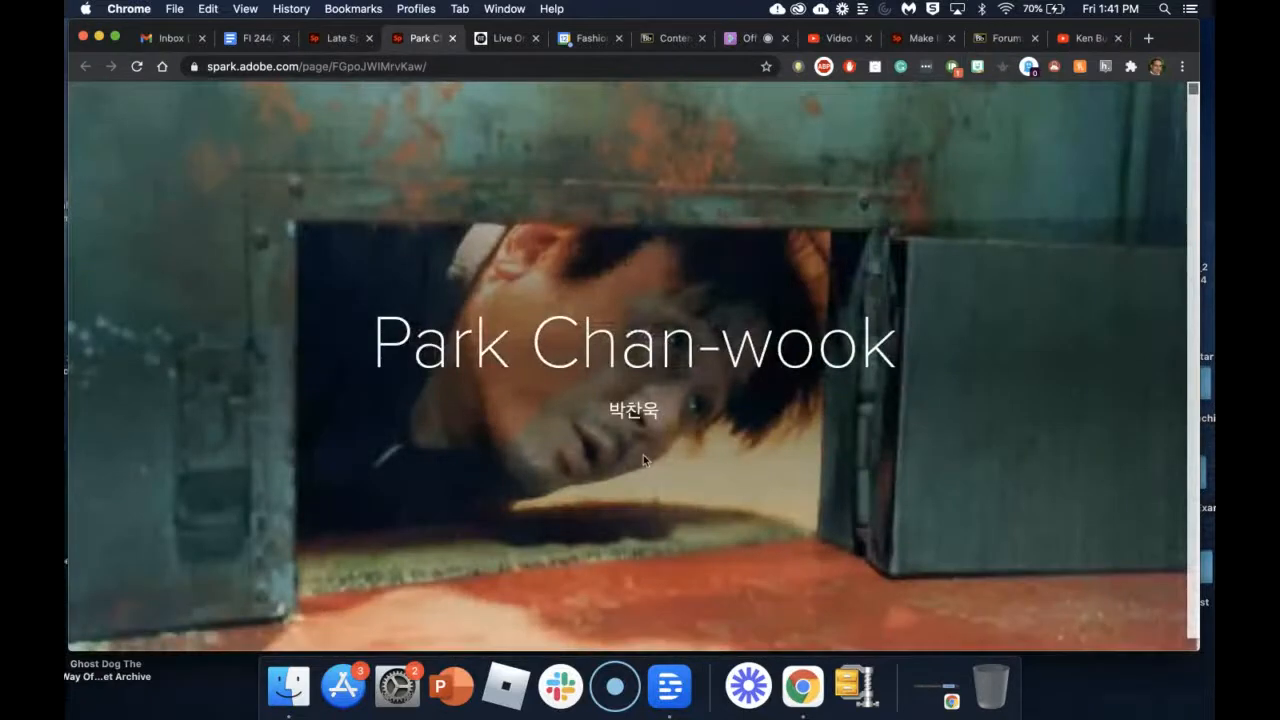
pyautogui.scroll(-5, 643, 459)
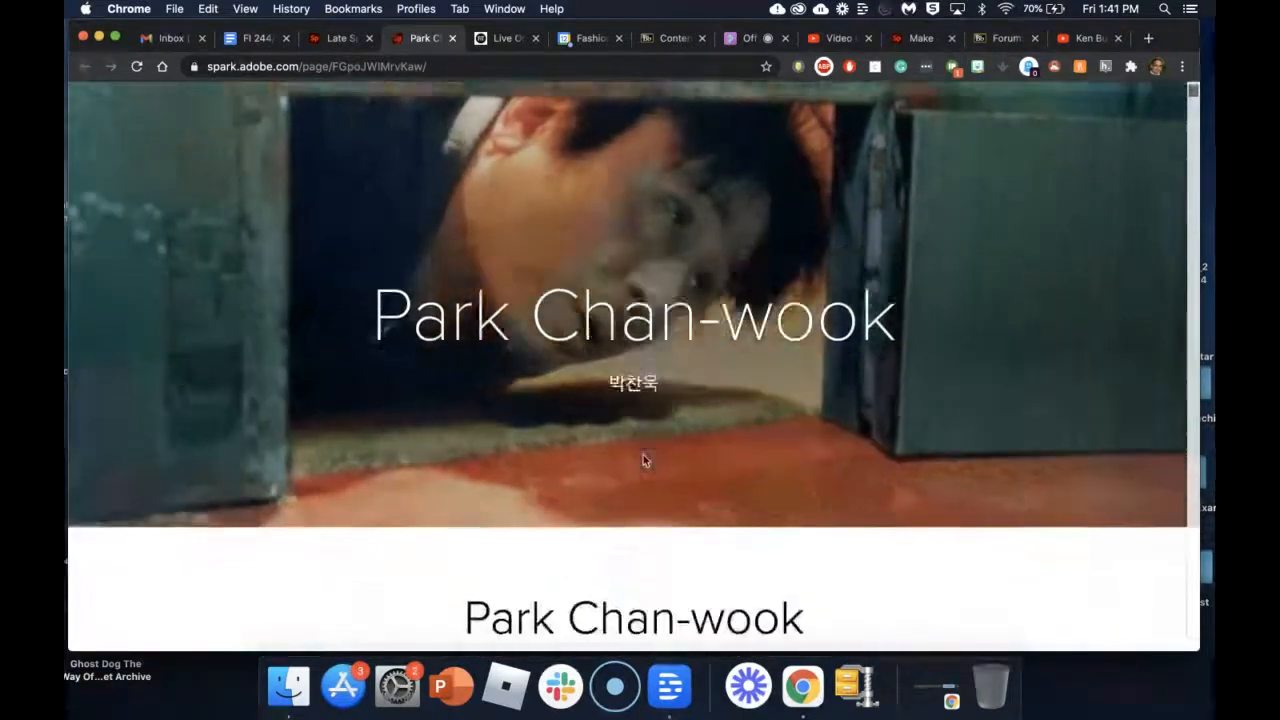
pyautogui.scroll(-5, 643, 459)
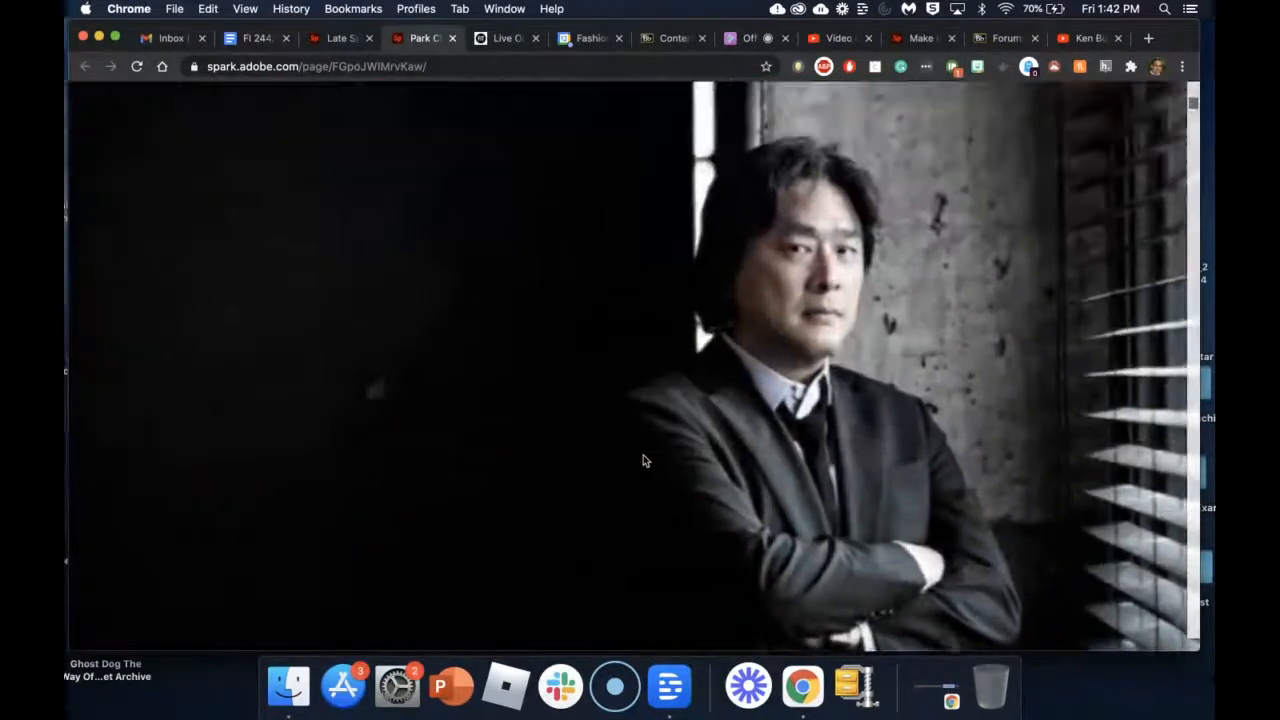
pyautogui.scroll(-5, 643, 459)
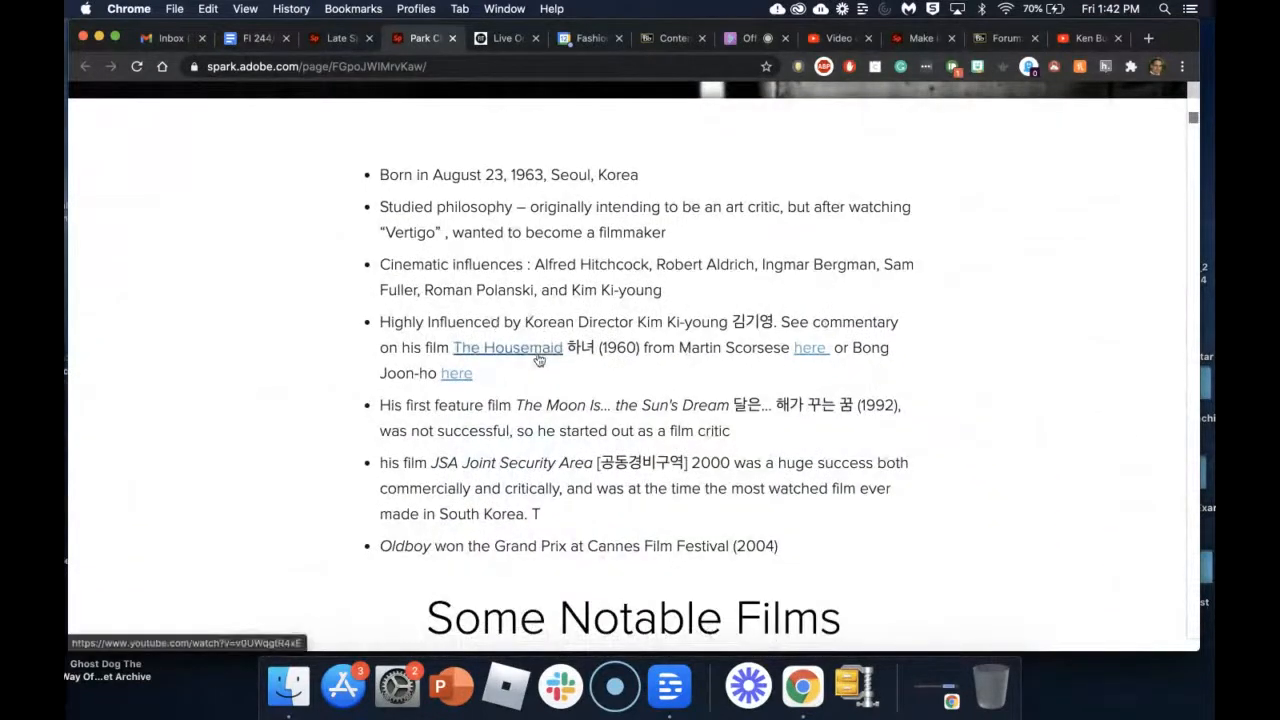
pyautogui.scroll(-4, 539, 360)
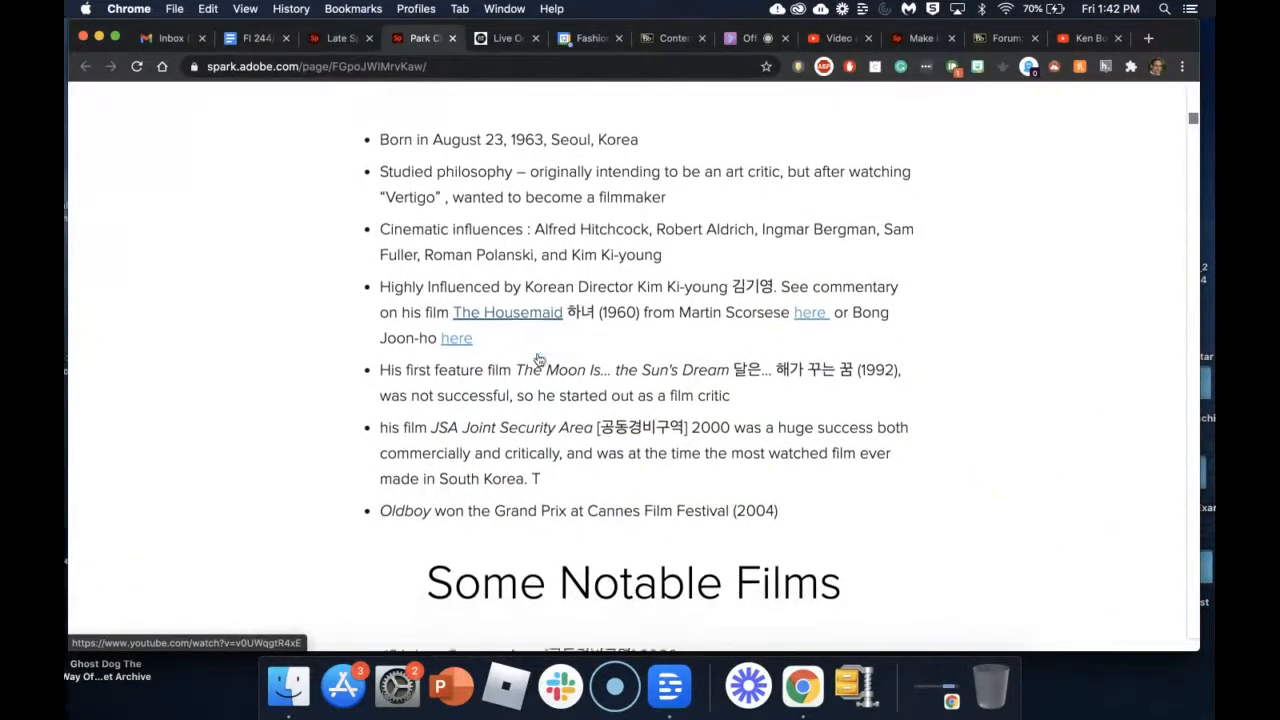
pyautogui.scroll(-6, 539, 360)
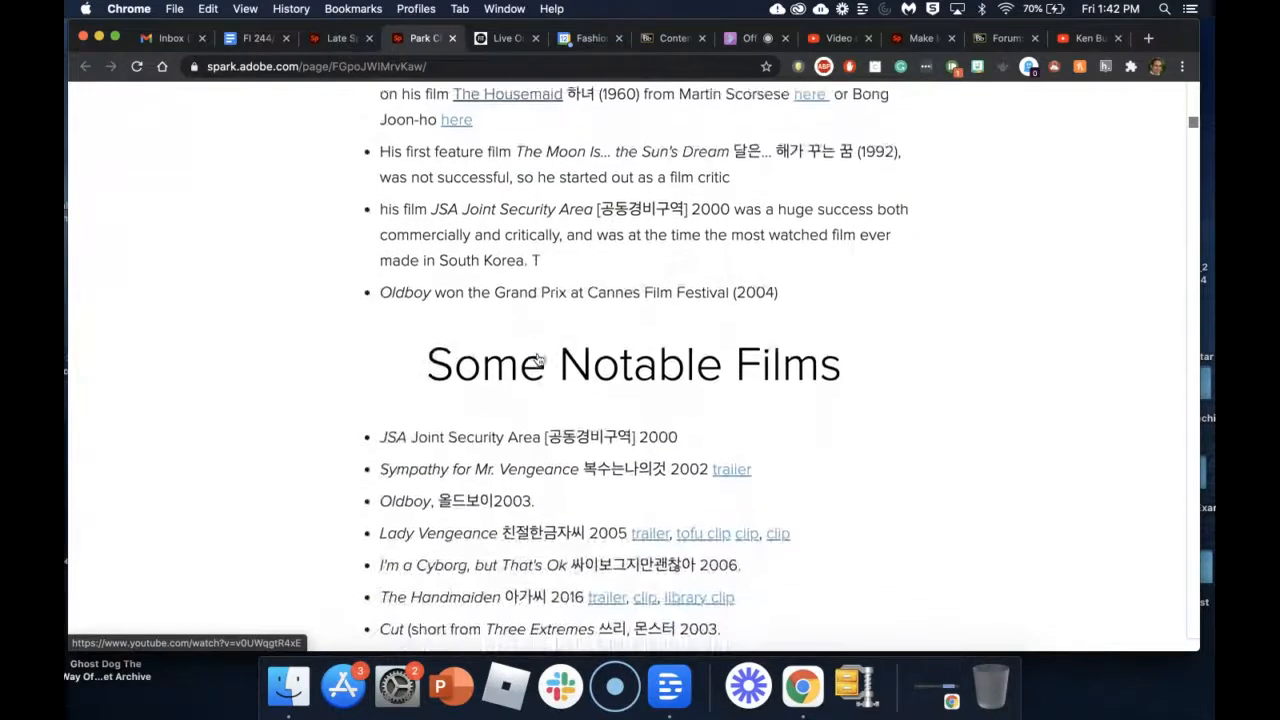
# Look through the embedded Park Chan-wook videos and the Vengeance Trilogy section with its official trailer.
pyautogui.scroll(-10, 539, 360)
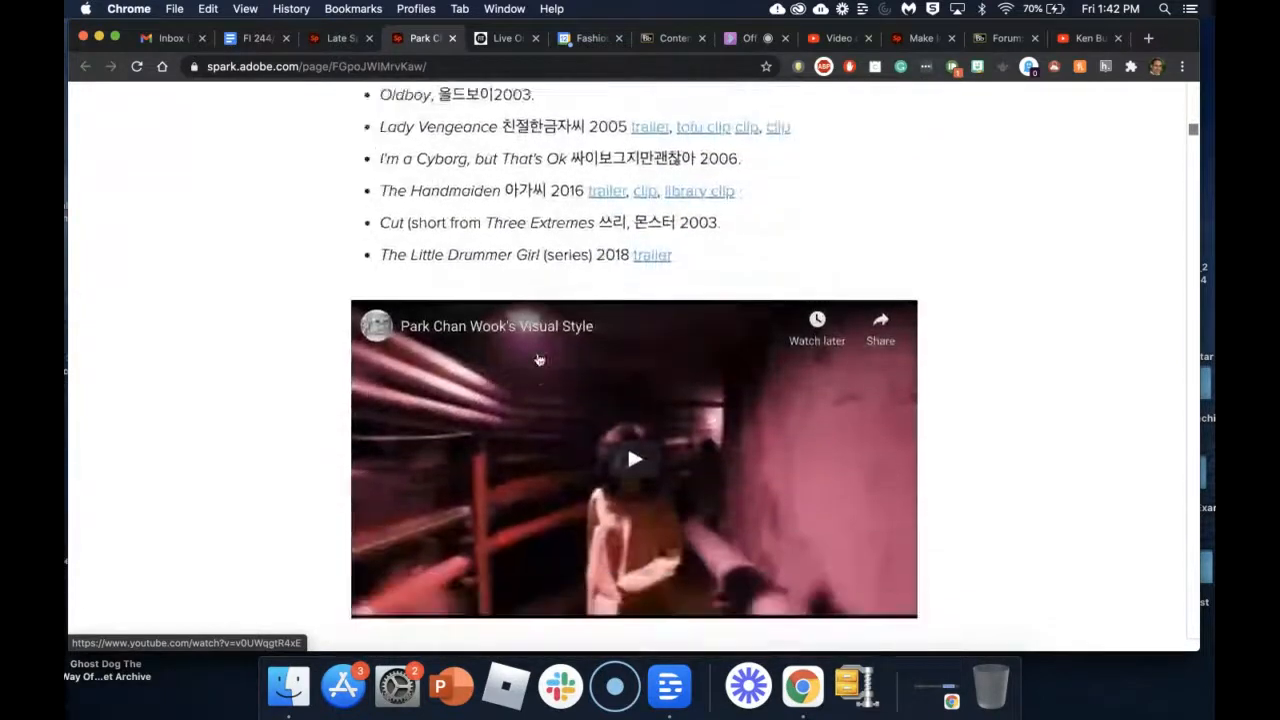
pyautogui.scroll(-9, 539, 360)
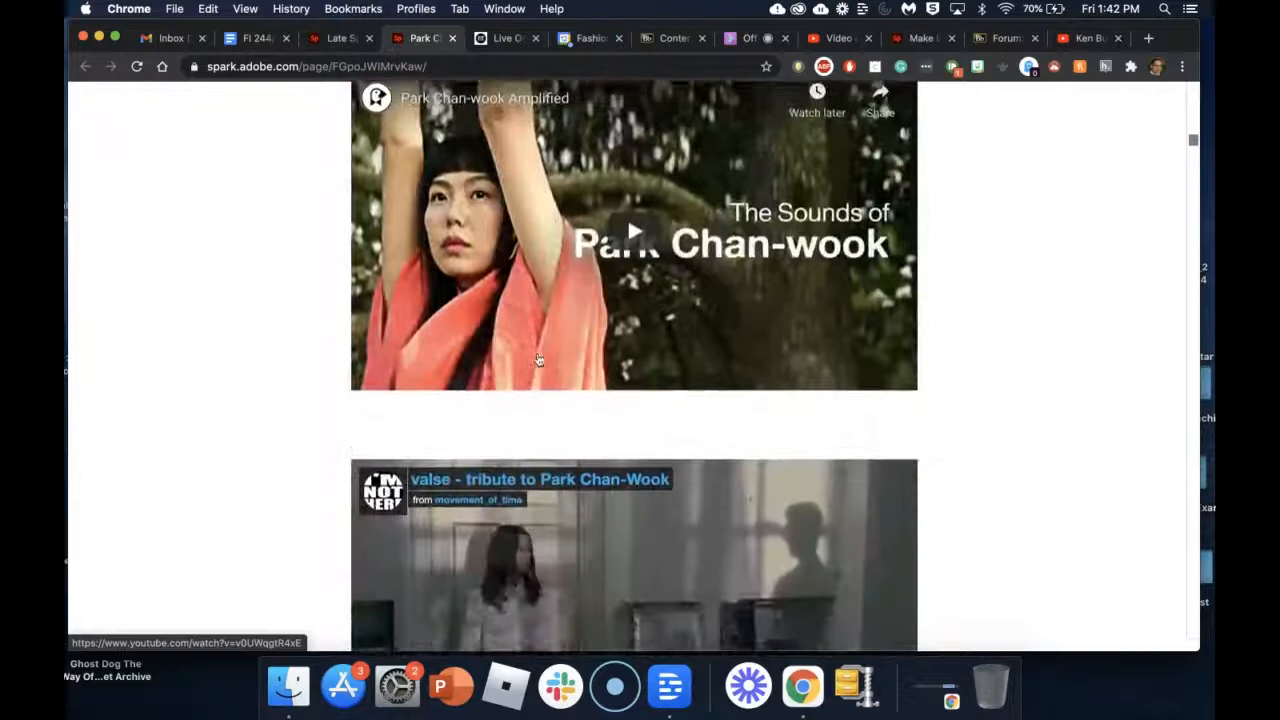
pyautogui.scroll(-9, 539, 360)
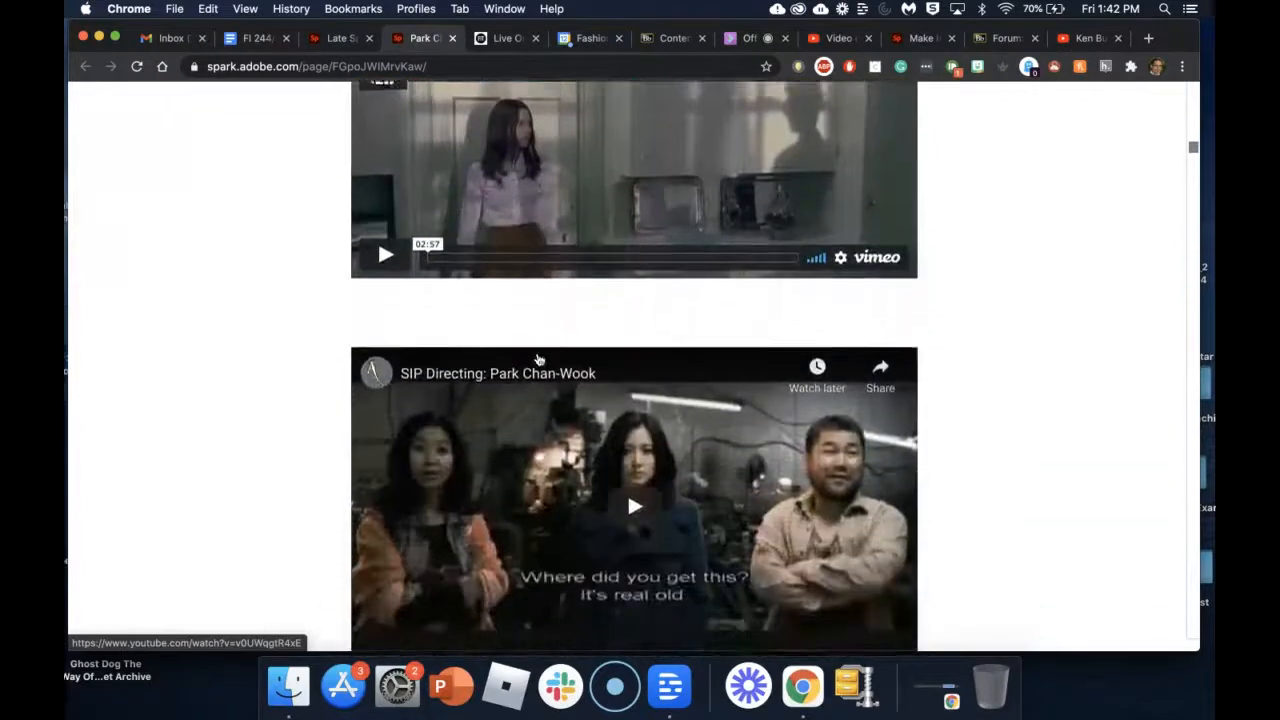
pyautogui.scroll(-11, 538, 360)
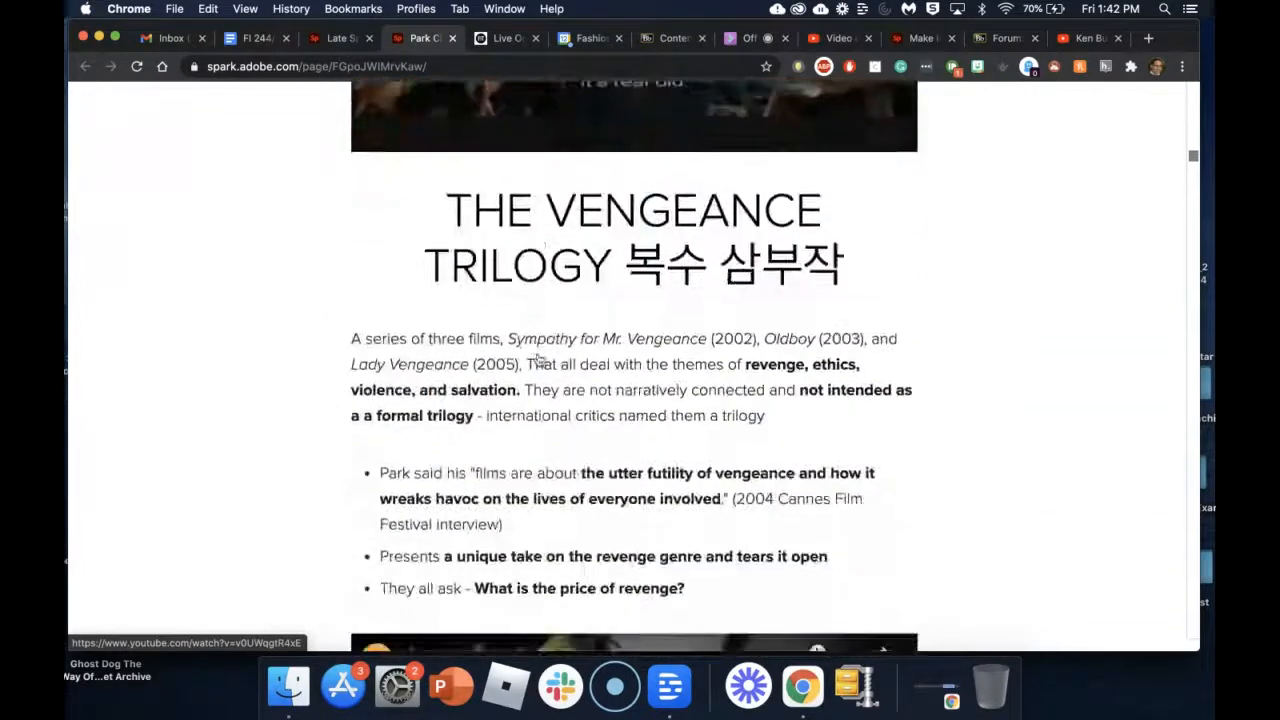
pyautogui.scroll(-1, 538, 360)
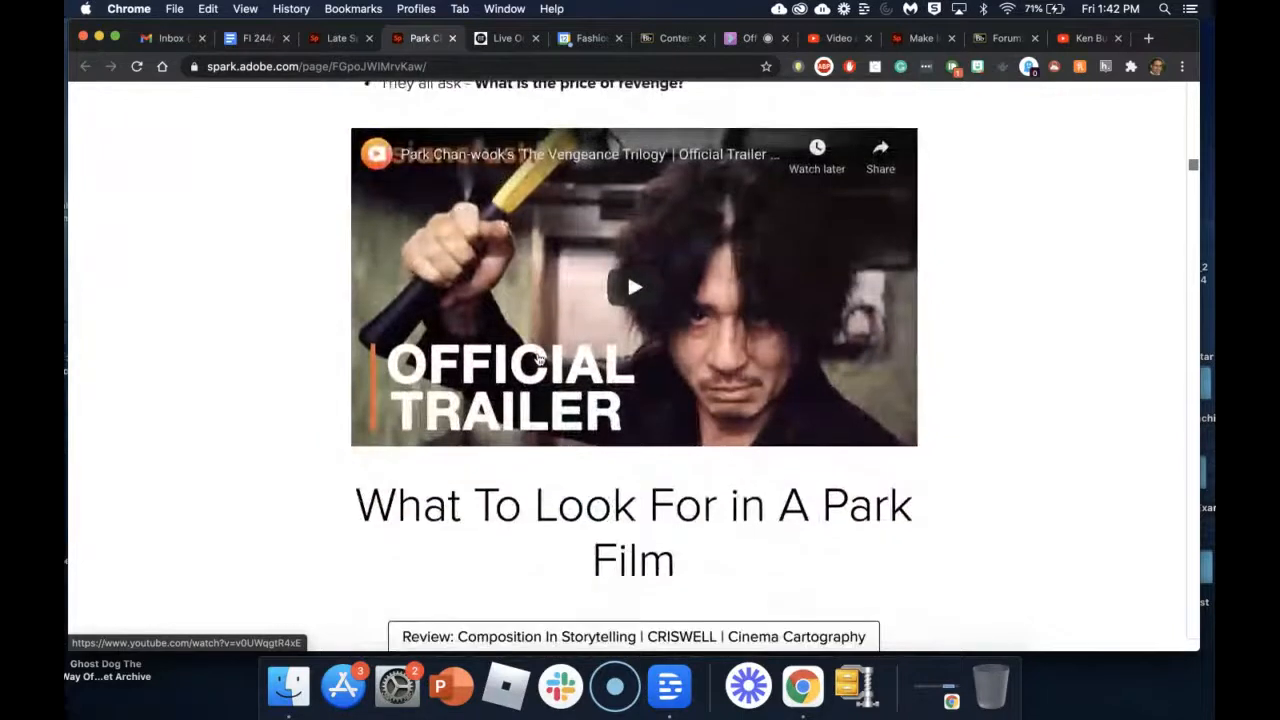
pyautogui.scroll(-2, 539, 358)
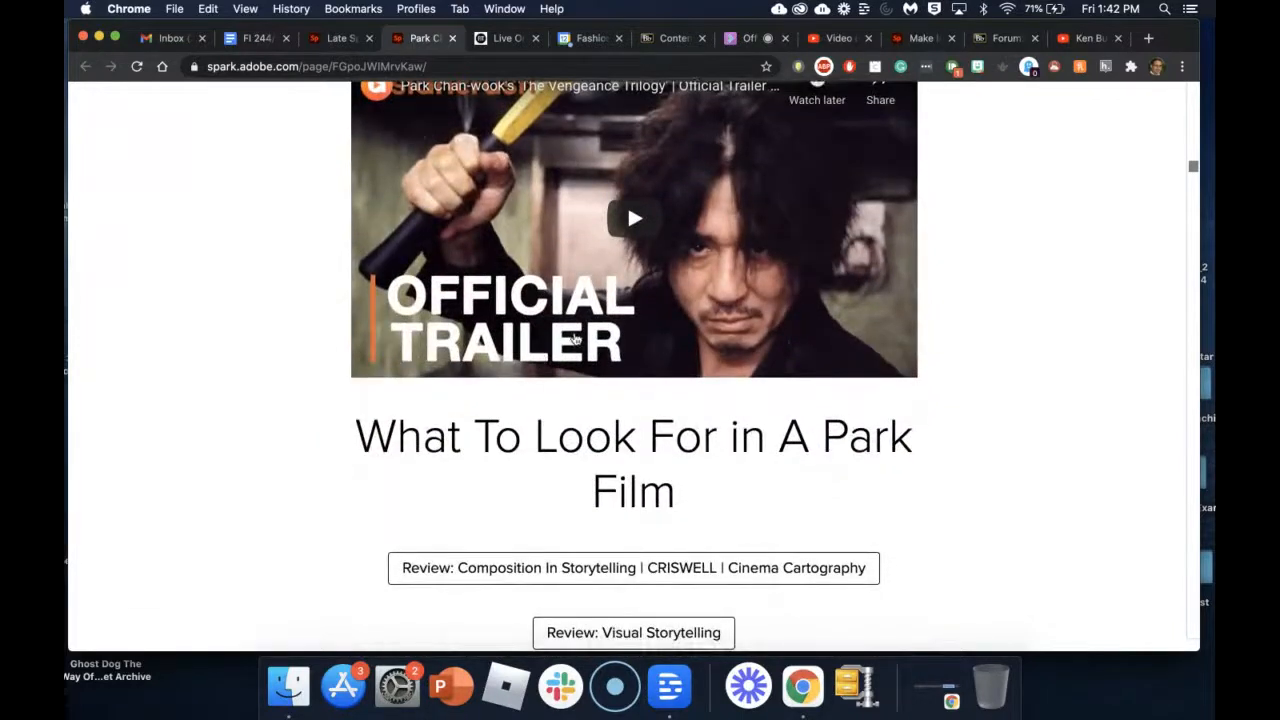
# Open the Review: Visual Storytelling link under What To Look For in A Park Film, then return to the Spark page.
pyautogui.scroll(-6, 603, 450)
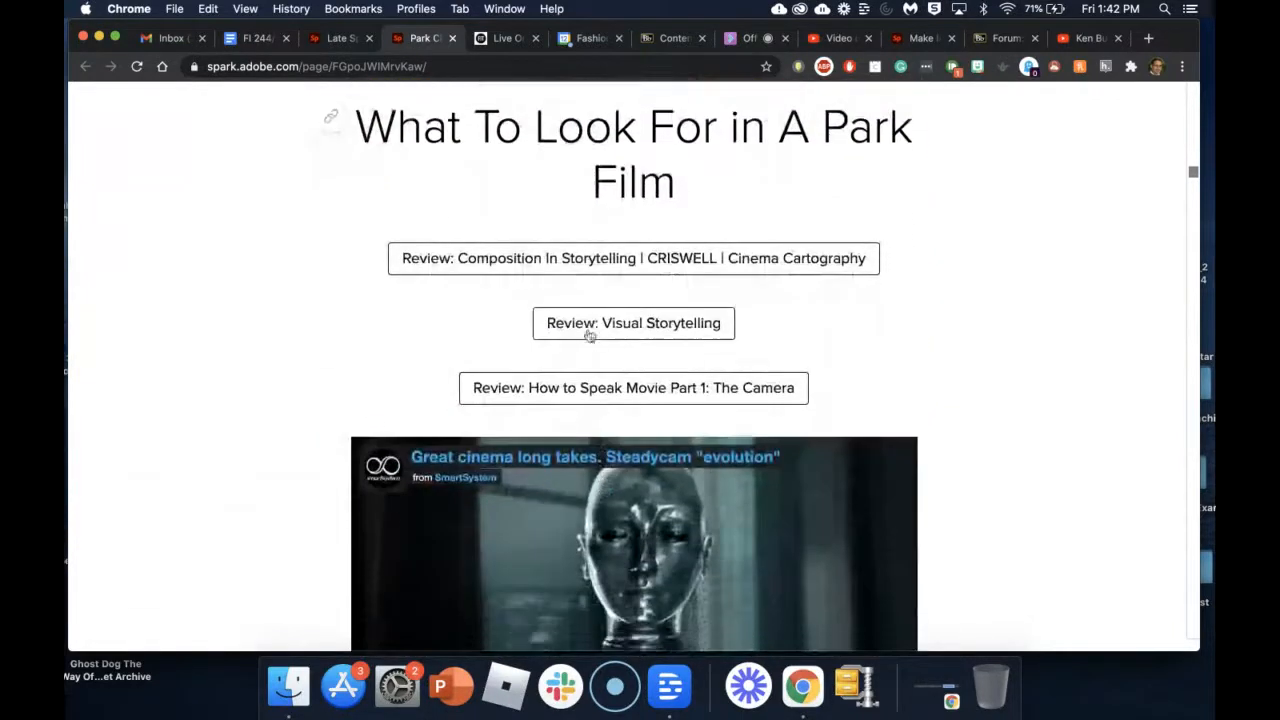
pyautogui.click(667, 330)
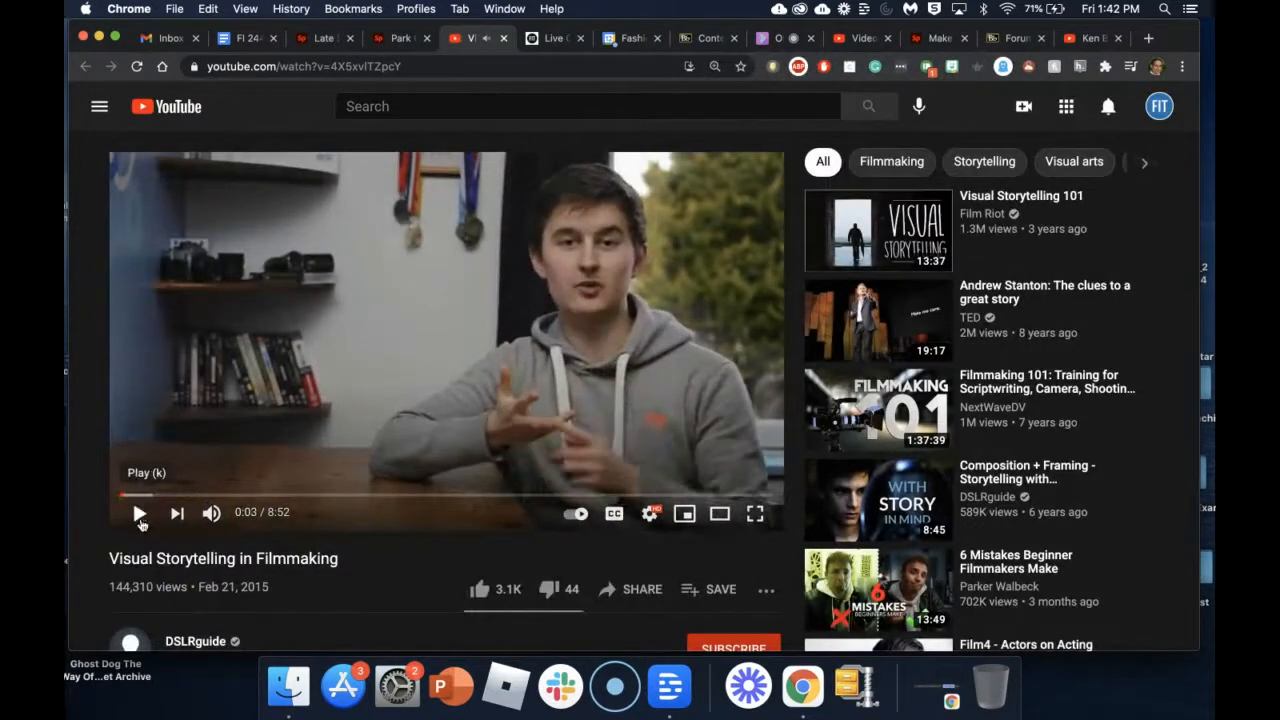
pyautogui.click(398, 40)
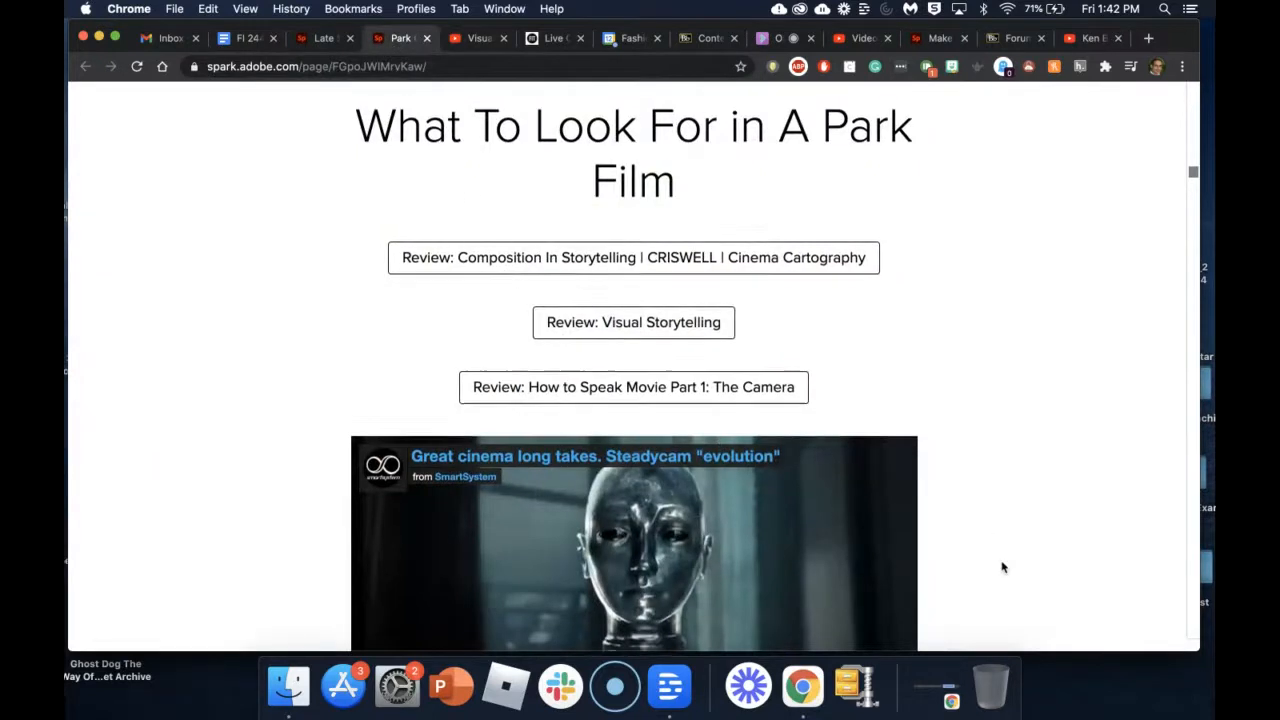
# Examine the linked list of Park's camera techniques and the grass-field image, then go back up to his portrait.
pyautogui.scroll(-15, 1002, 567)
pyautogui.scroll(-10, 1002, 567)
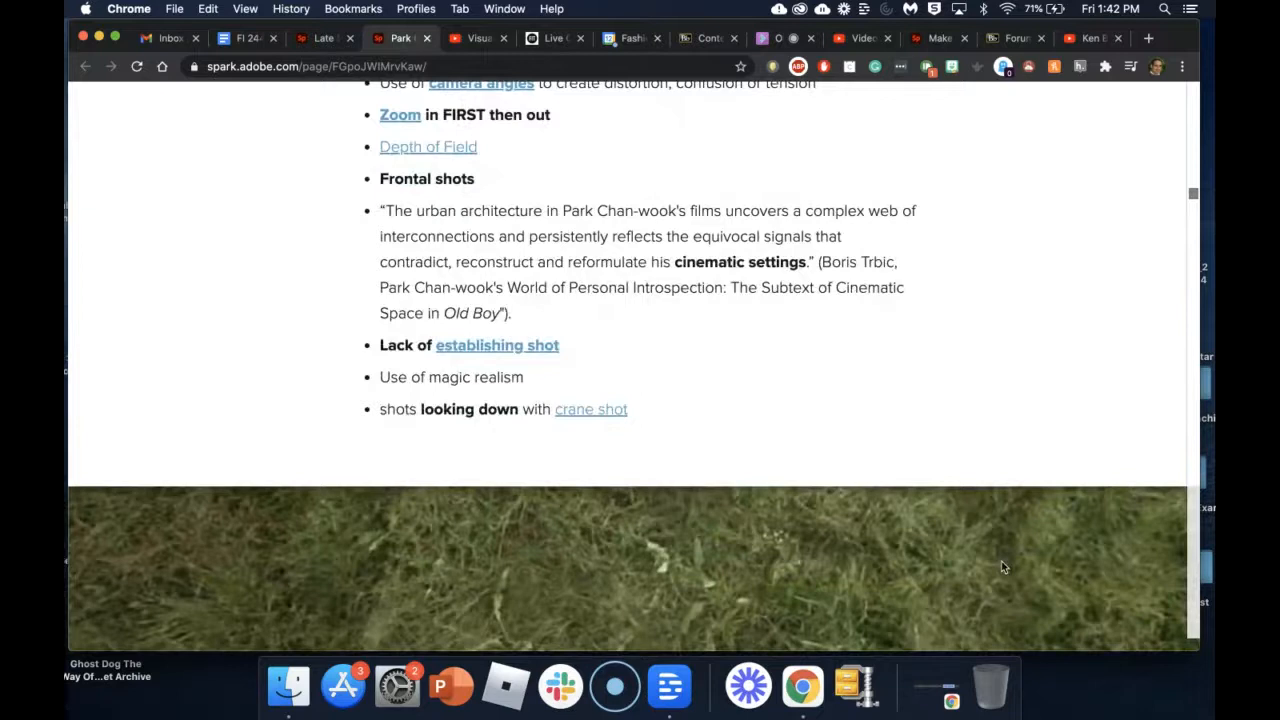
pyautogui.scroll(-10, 1001, 561)
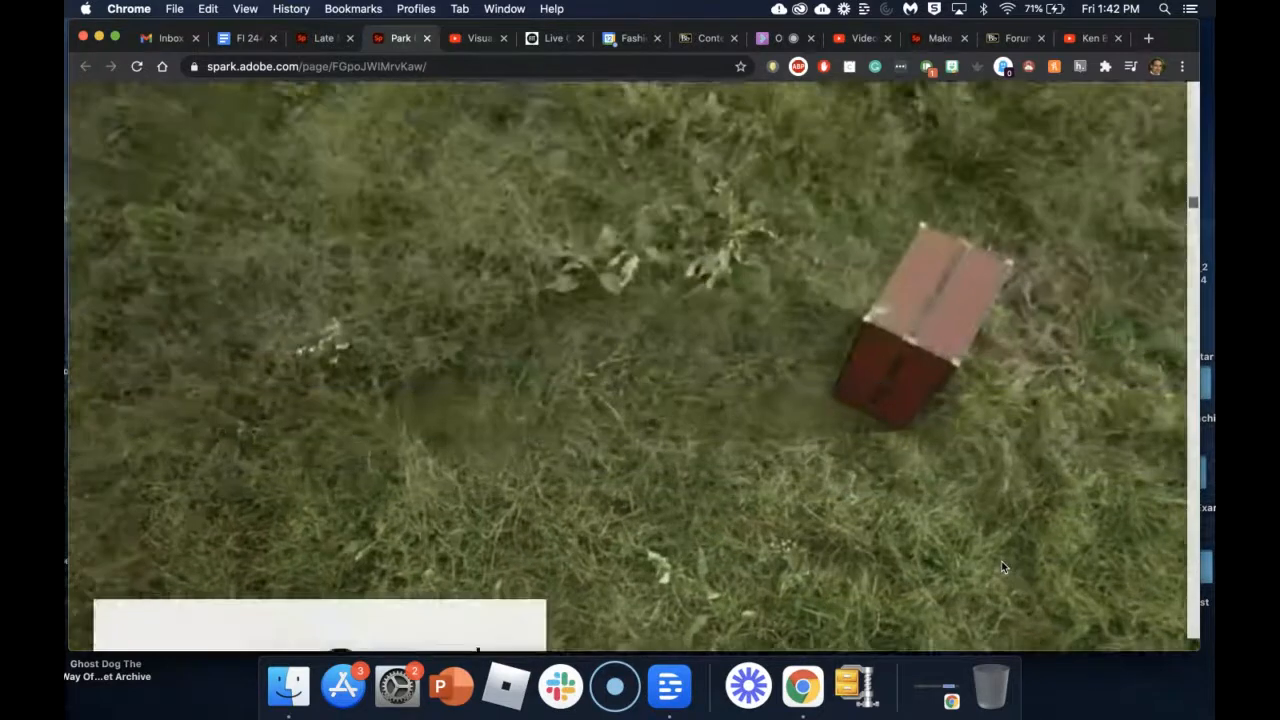
pyautogui.scroll(20, 1003, 567)
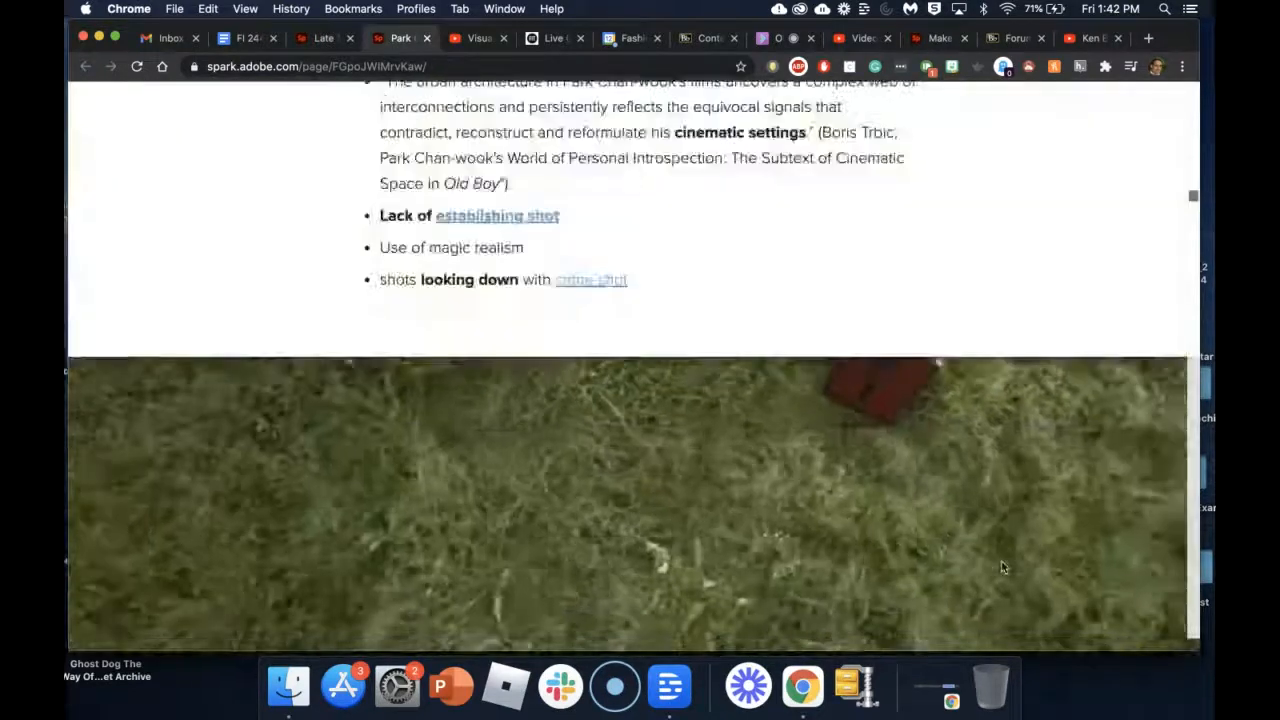
pyautogui.scroll(20, 1002, 567)
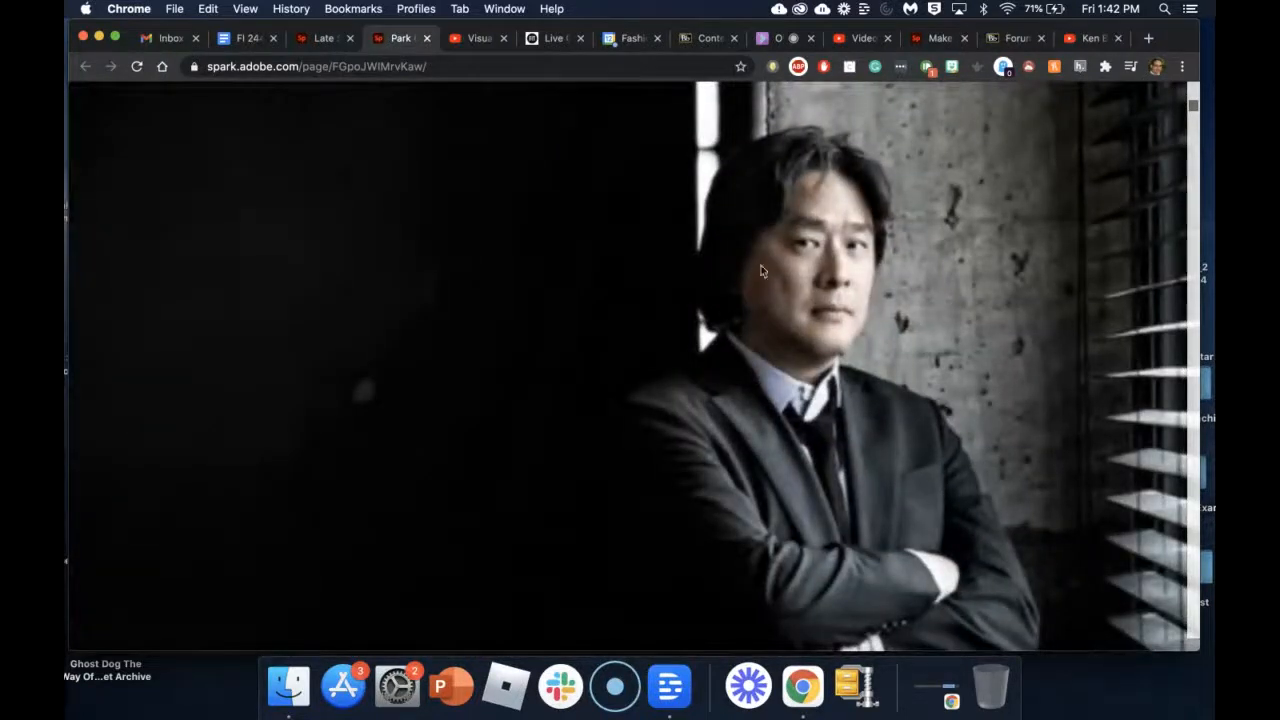
# Switch to the Blackboard administrator panel and log in as another user with the art history instructor's user name.
pyautogui.click(688, 40)
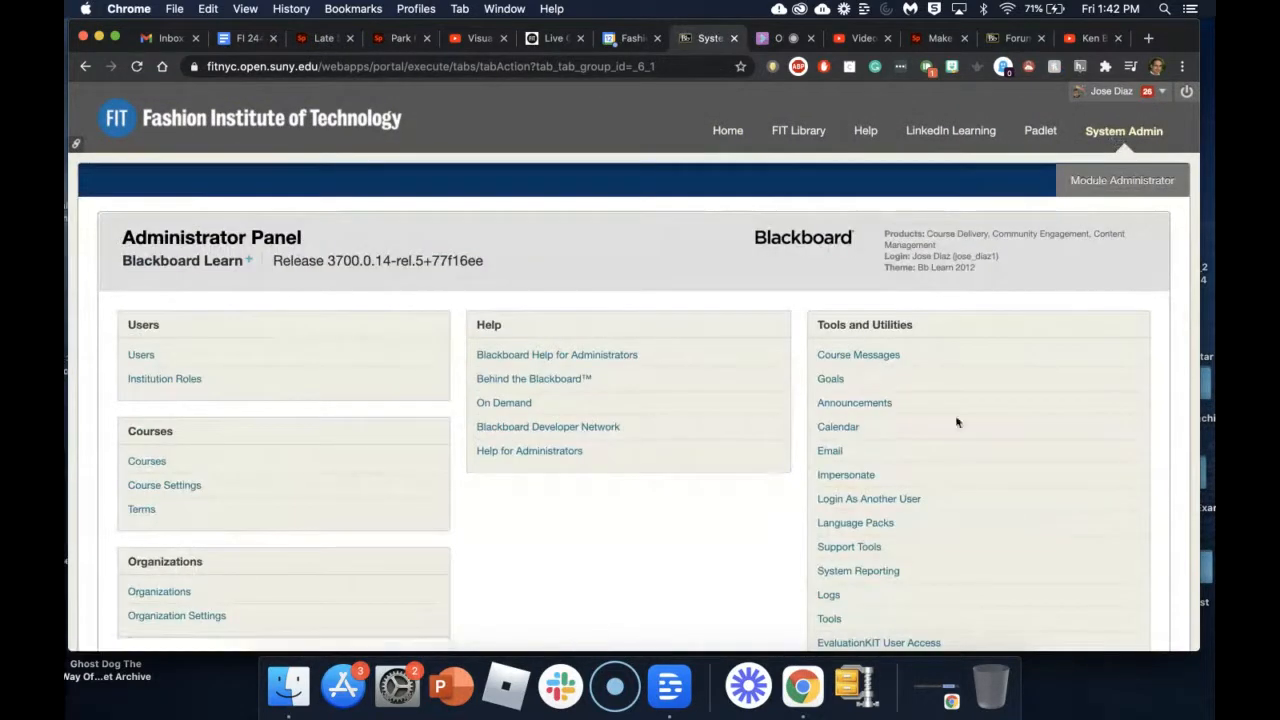
pyautogui.click(880, 509)
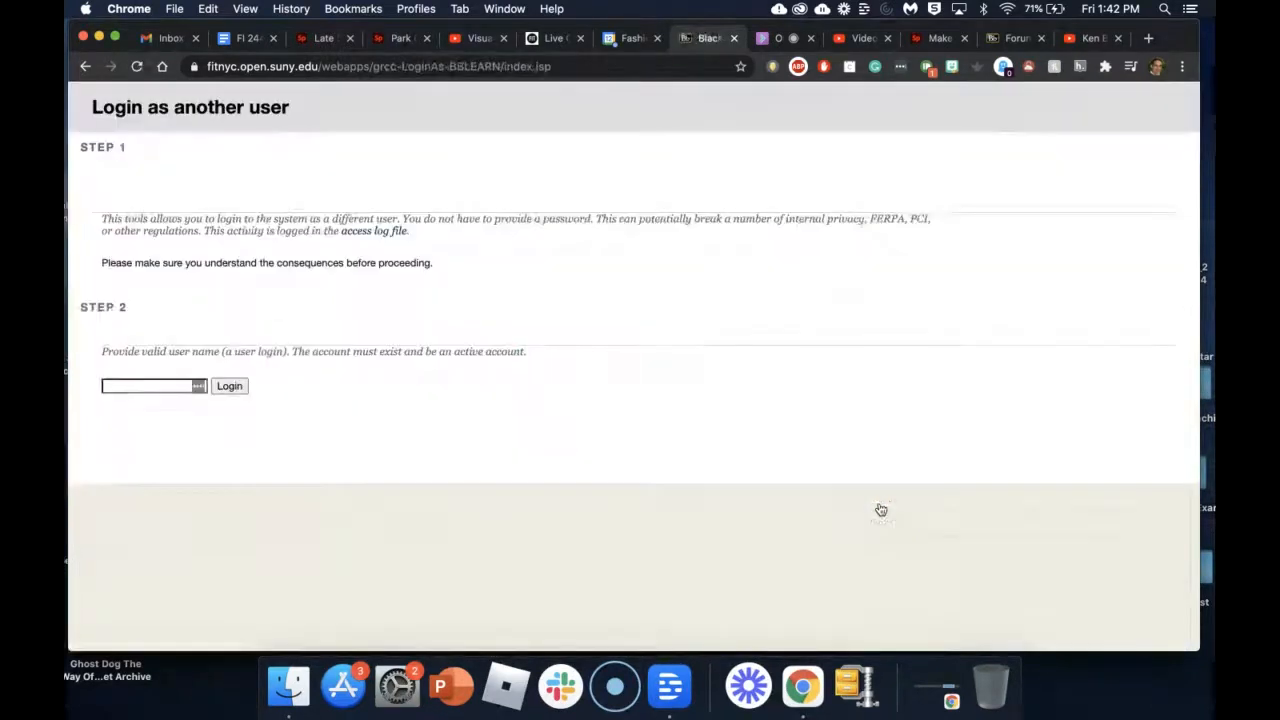
pyautogui.click(157, 388)
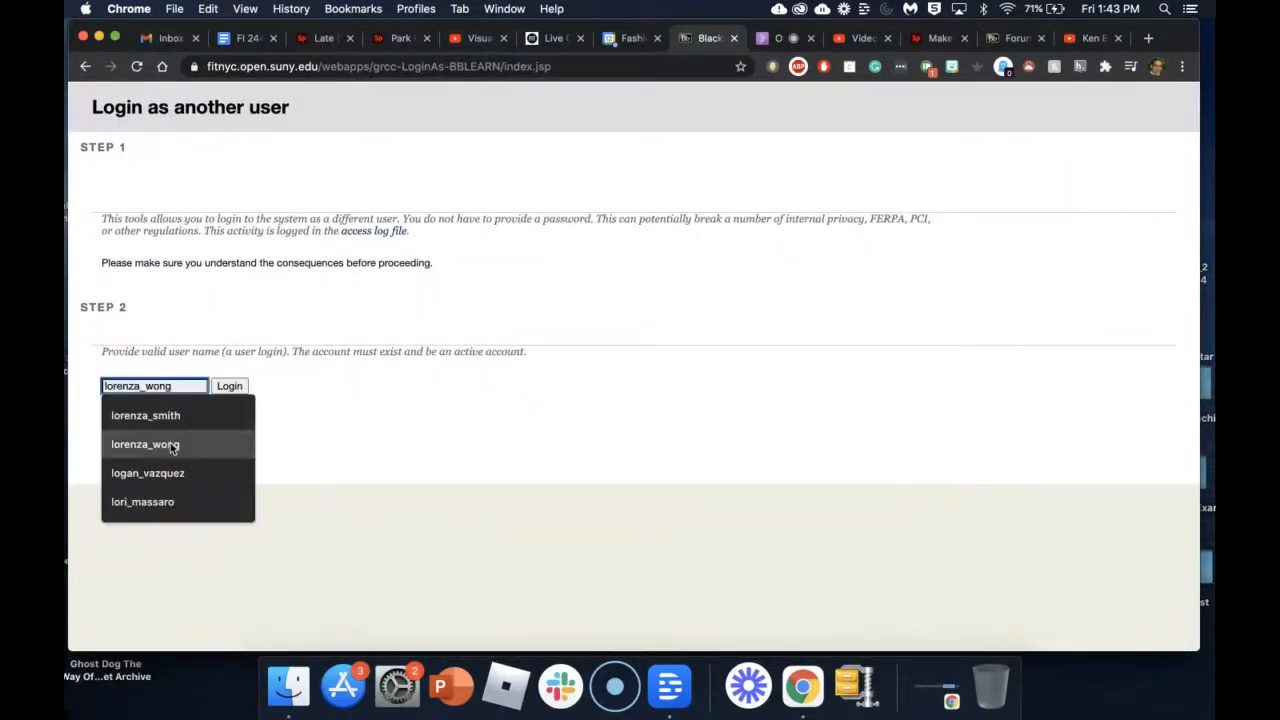
pyautogui.click(167, 419)
pyautogui.click(229, 386)
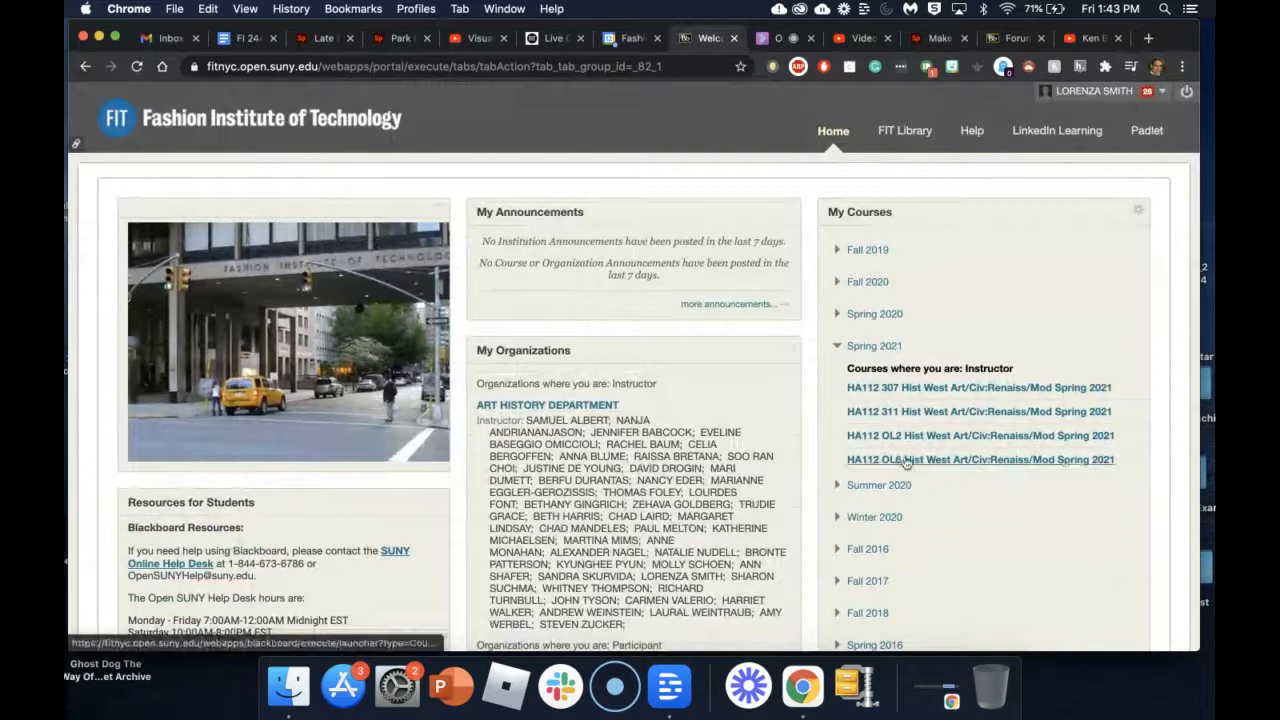
# Open the HA112 OL2 Spring 2021 course and show Unit 1 with its embedded Spark page in the Content area.
pyautogui.scroll(-3, 906, 462)
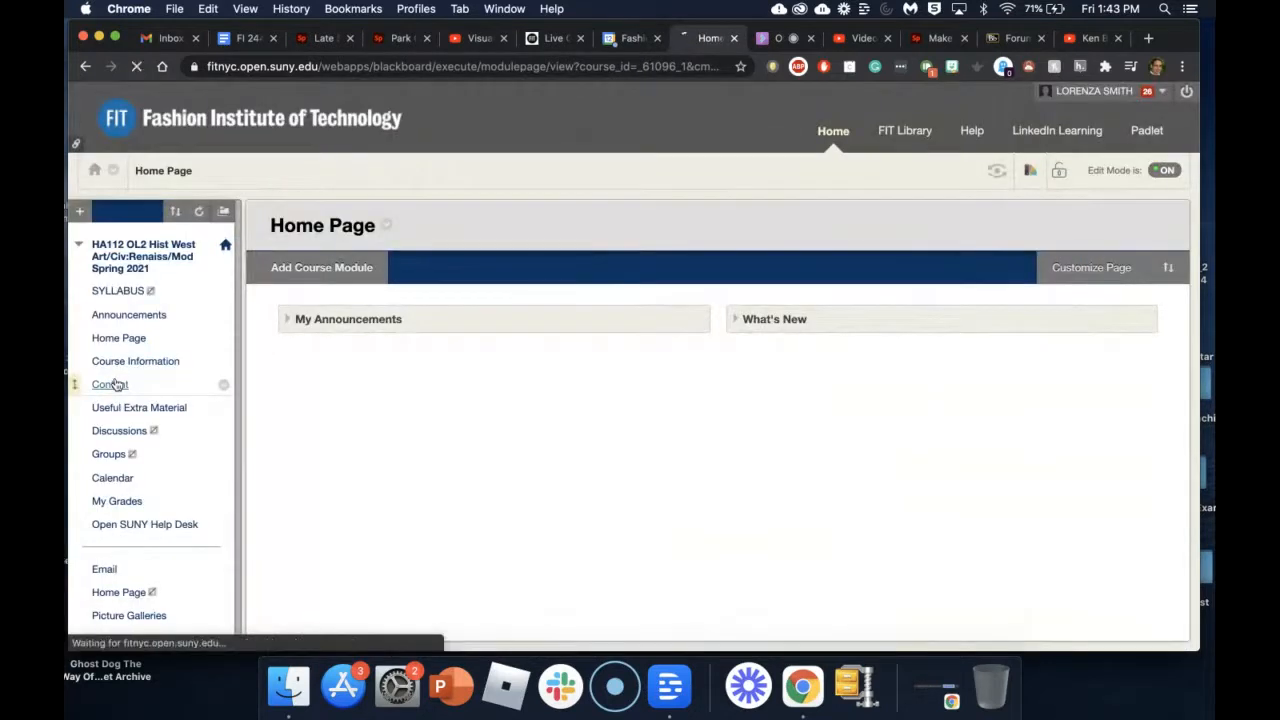
pyautogui.scroll(-5, 610, 430)
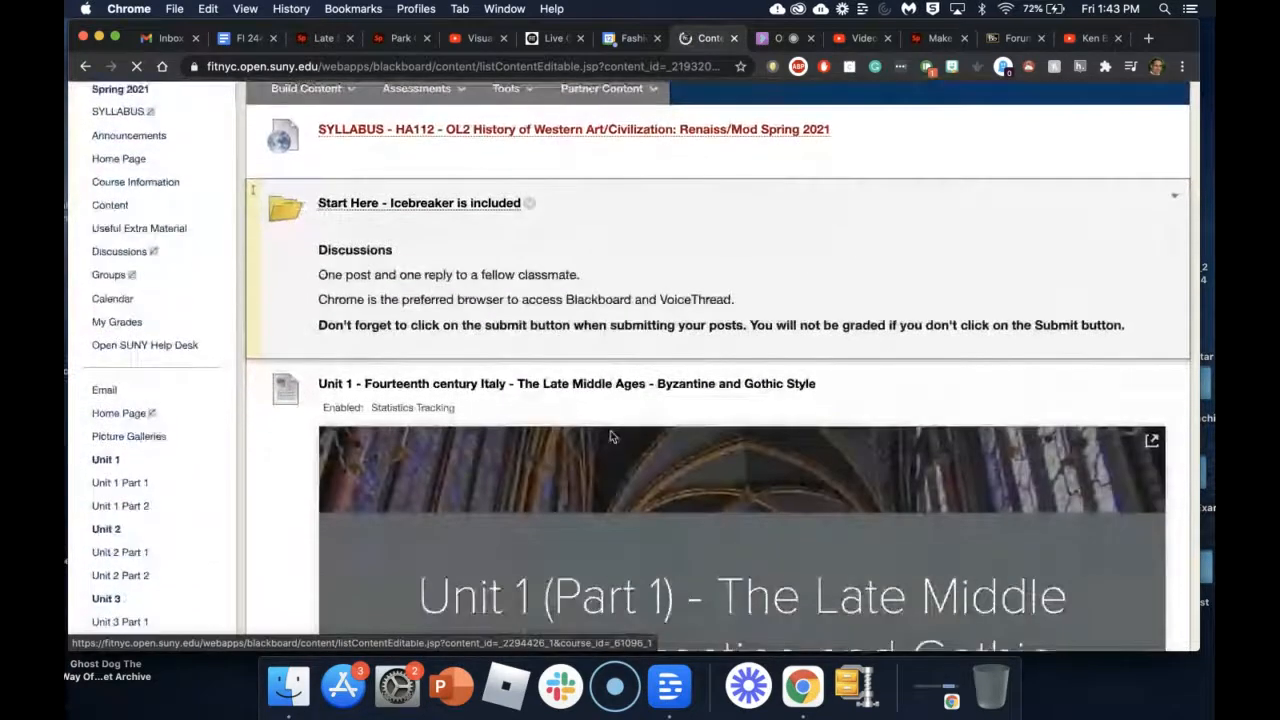
# Go through the embedded Spark pages for Units 1 to 3 and open the Unit 4 (Part 1) The High Renaissance page.
pyautogui.scroll(-4, 612, 437)
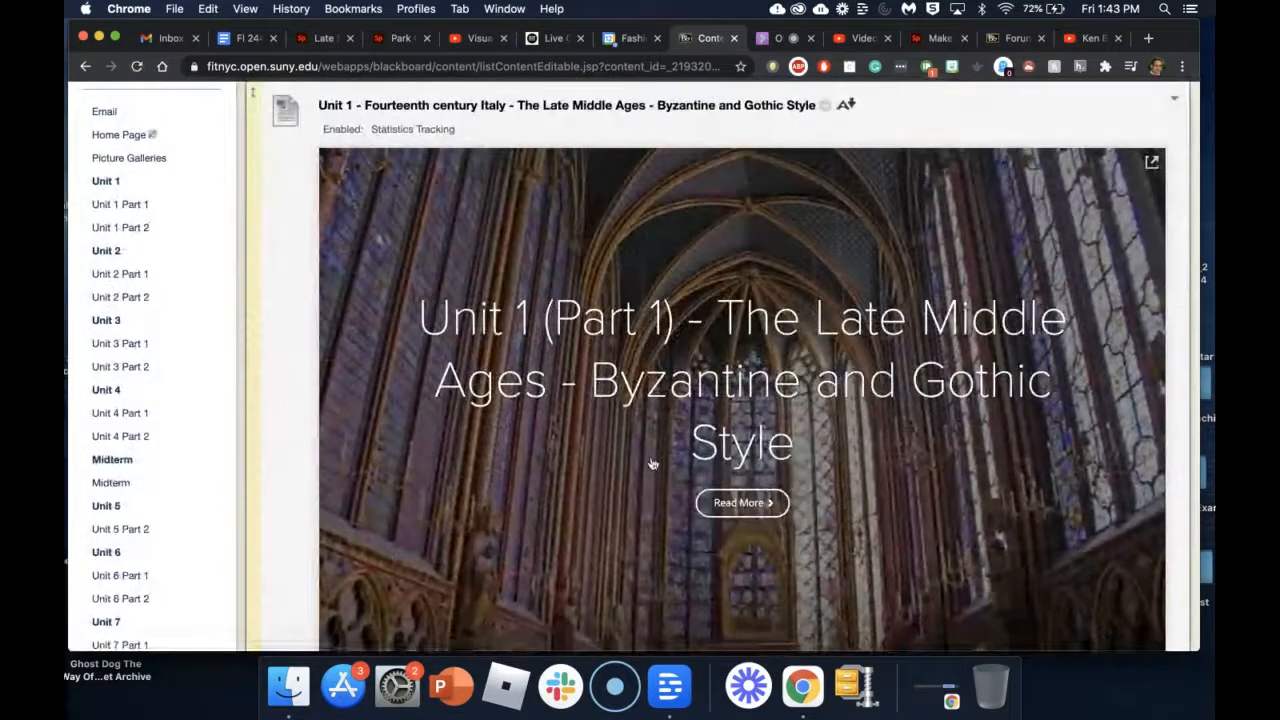
pyautogui.scroll(-3, 652, 464)
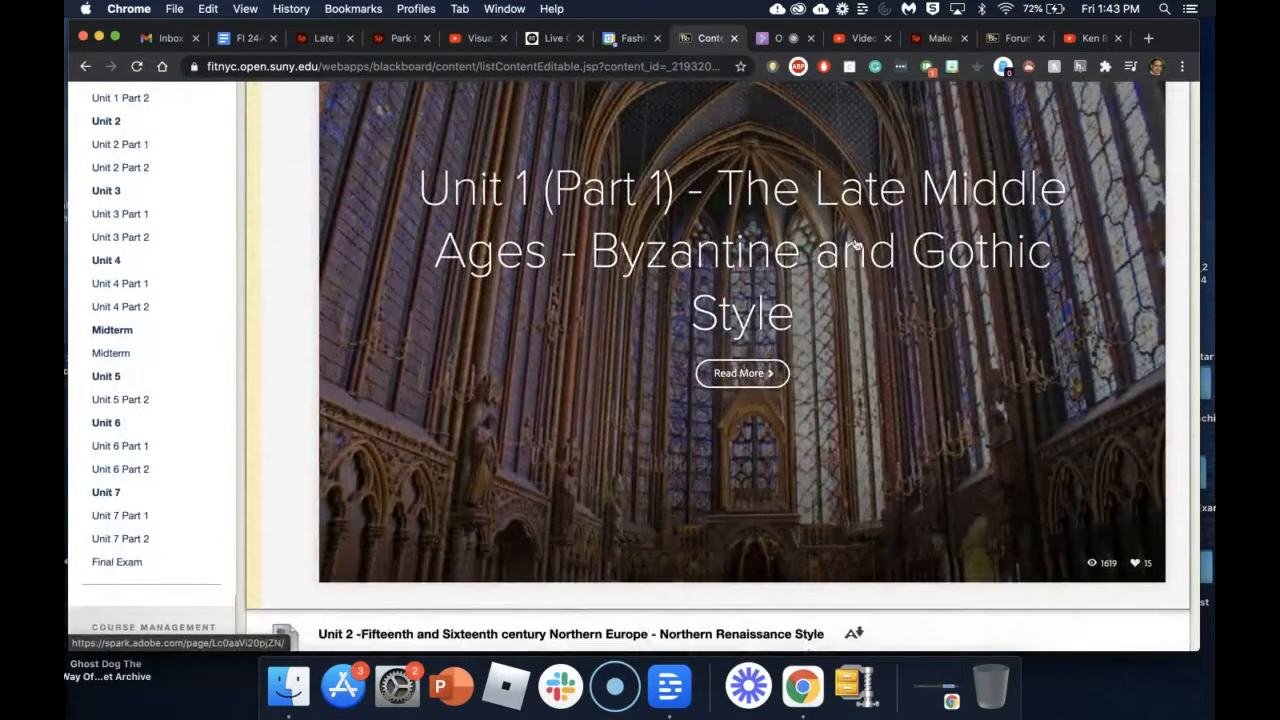
pyautogui.scroll(-10, 818, 312)
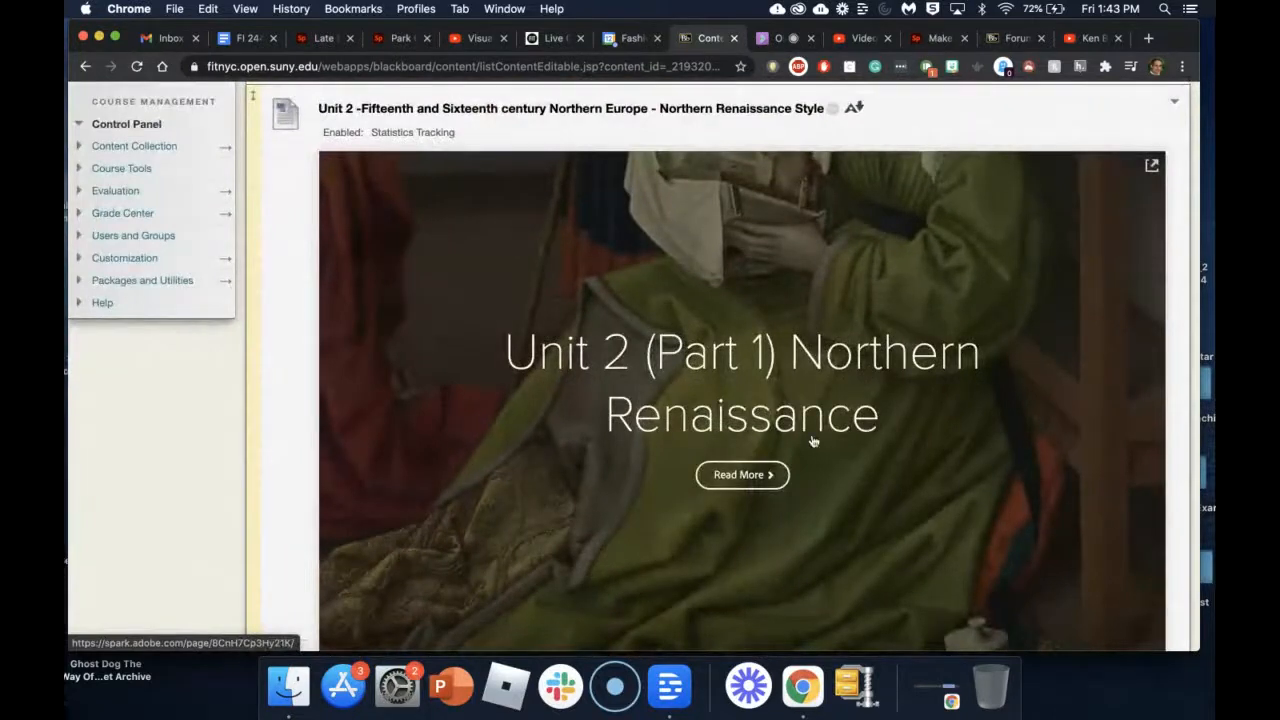
pyautogui.scroll(-14, 813, 441)
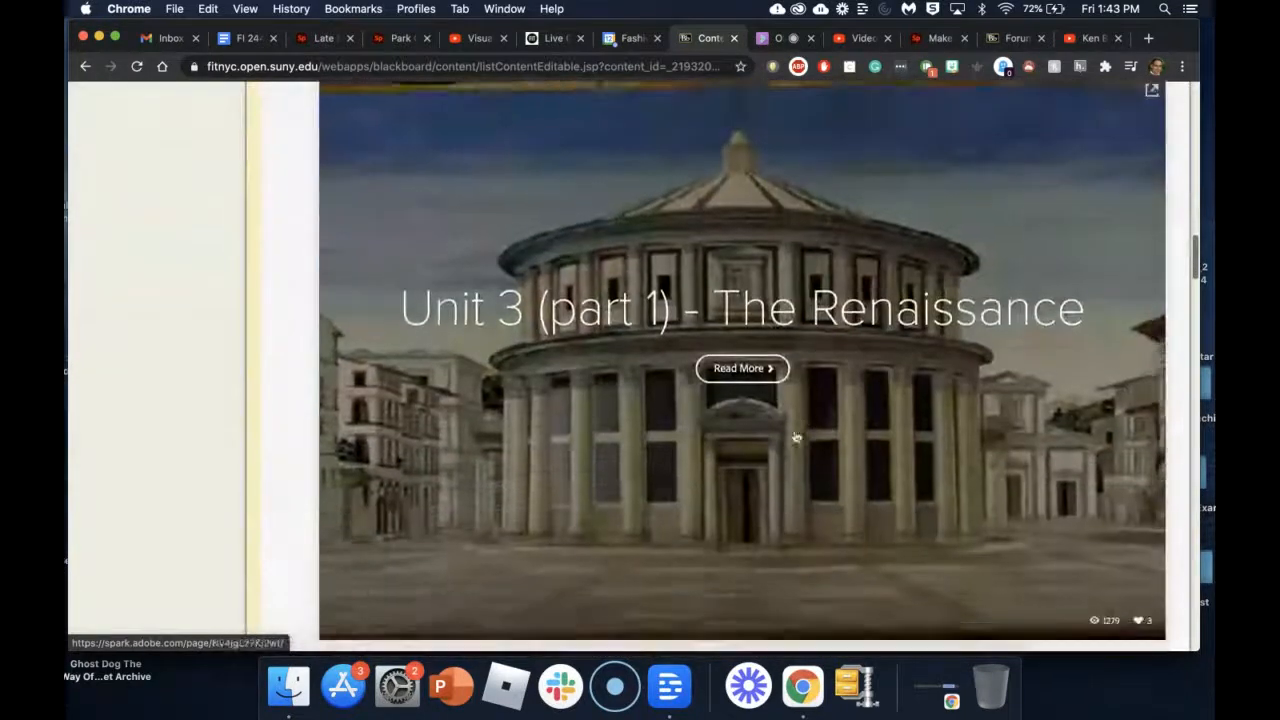
pyautogui.scroll(-11, 909, 432)
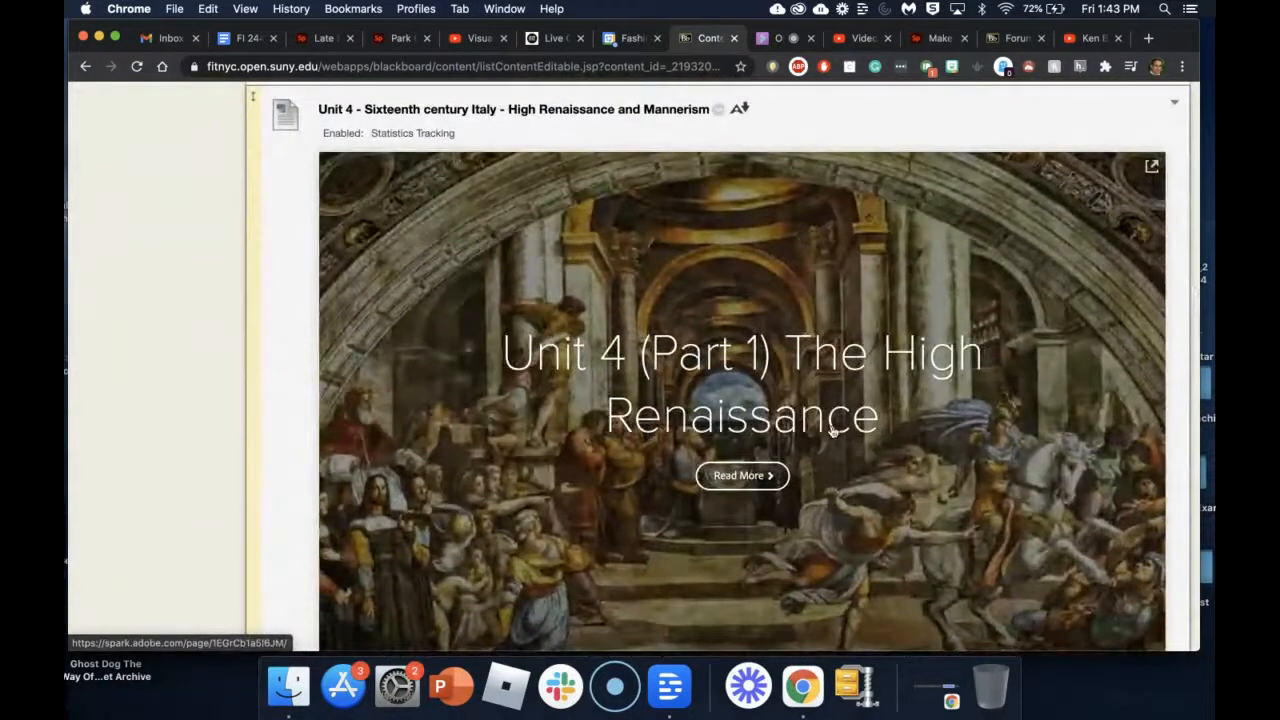
pyautogui.scroll(-3, 832, 430)
pyautogui.scroll(1, 832, 431)
pyautogui.click(754, 390)
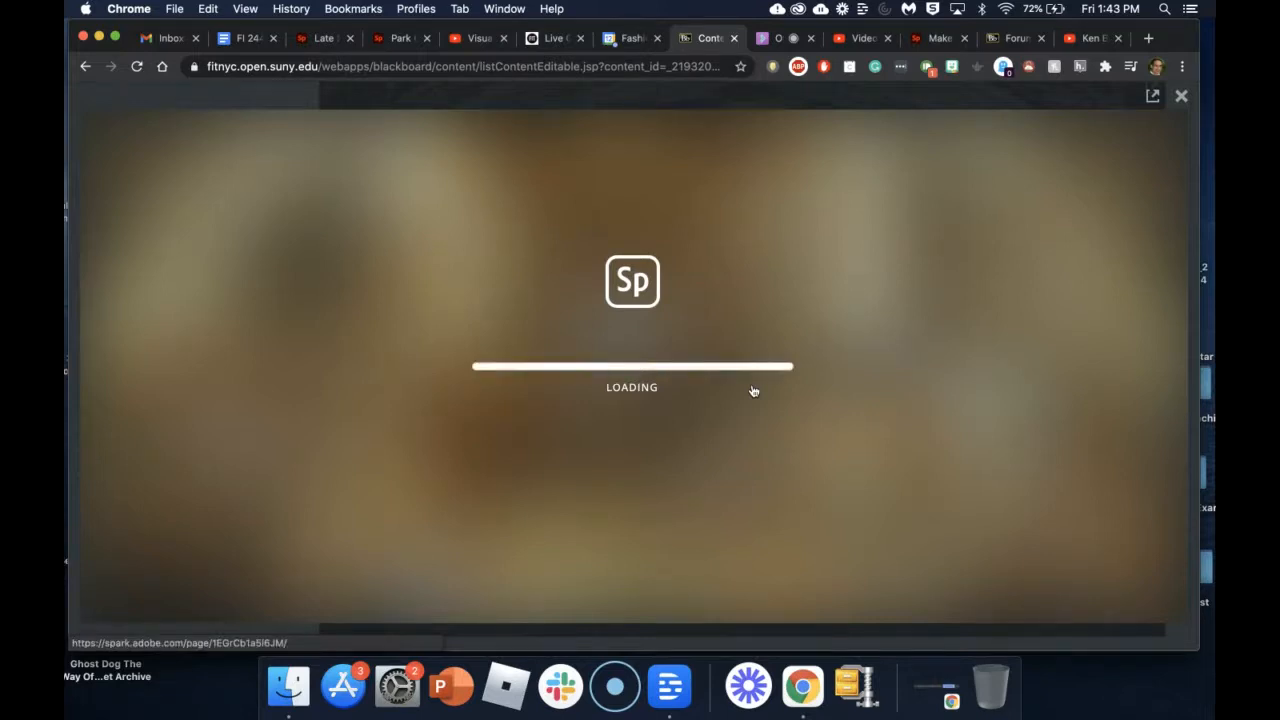
# Examine the Unit 4 Spark page's resource links, Leonardo and Raphael sections and embedded videos, then go back up to the Verrocchio and Leonardo video.
pyautogui.scroll(-5, 754, 390)
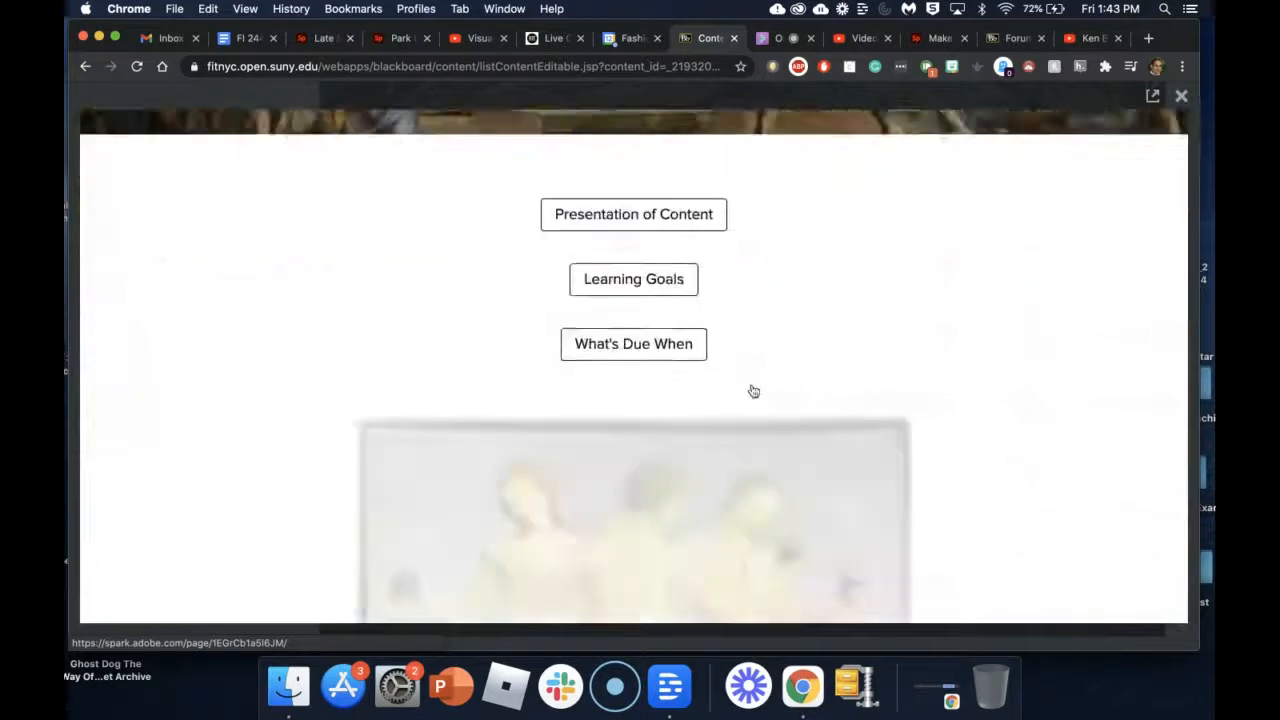
pyautogui.scroll(-10, 754, 390)
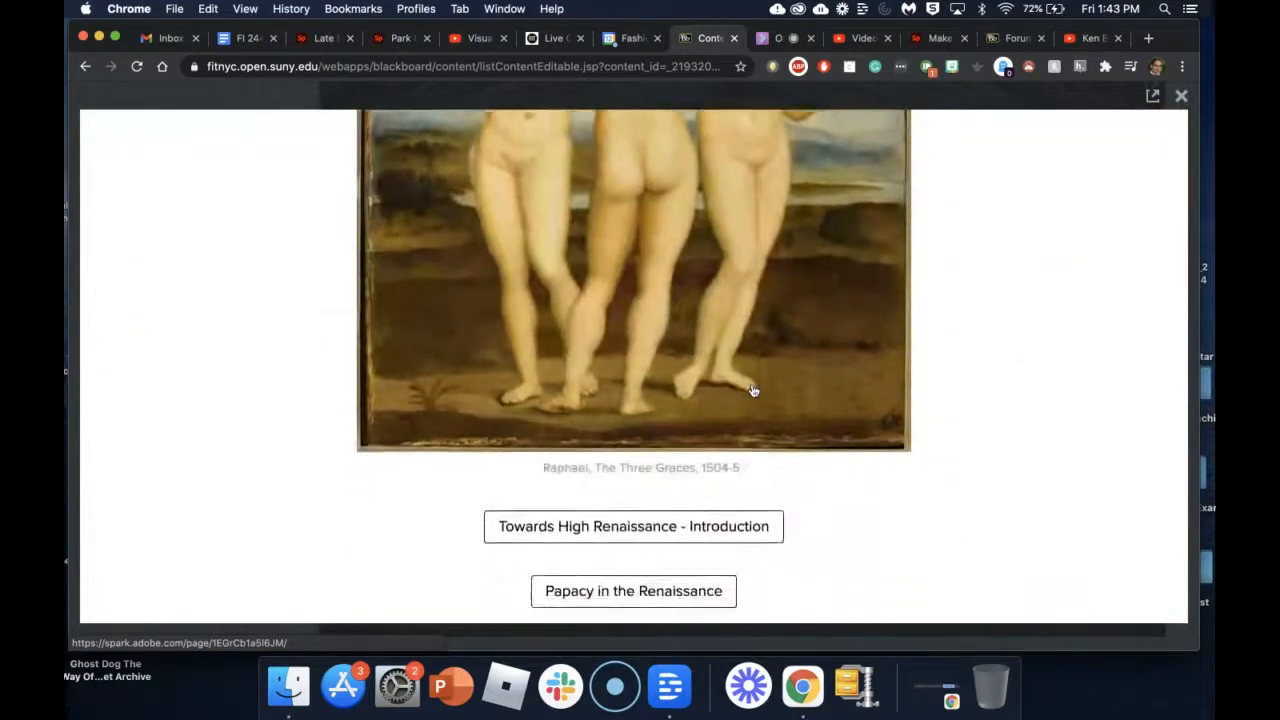
pyautogui.scroll(-5, 754, 390)
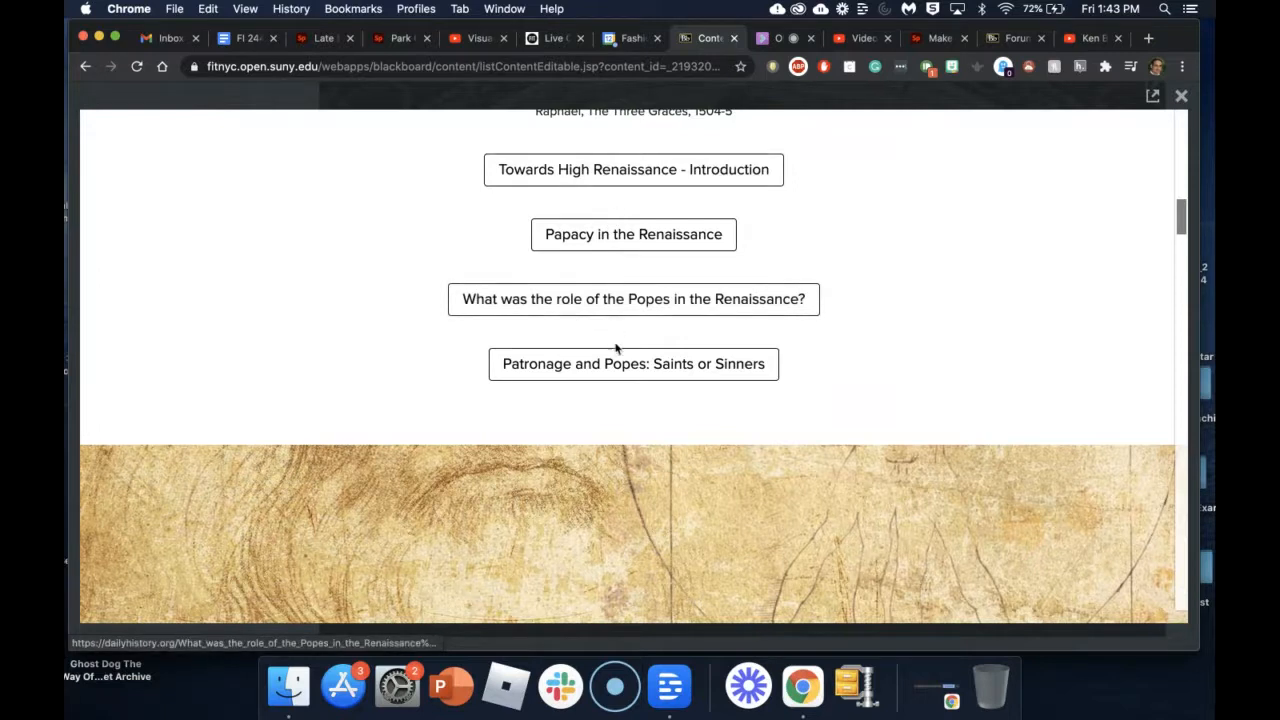
pyautogui.scroll(-8, 616, 348)
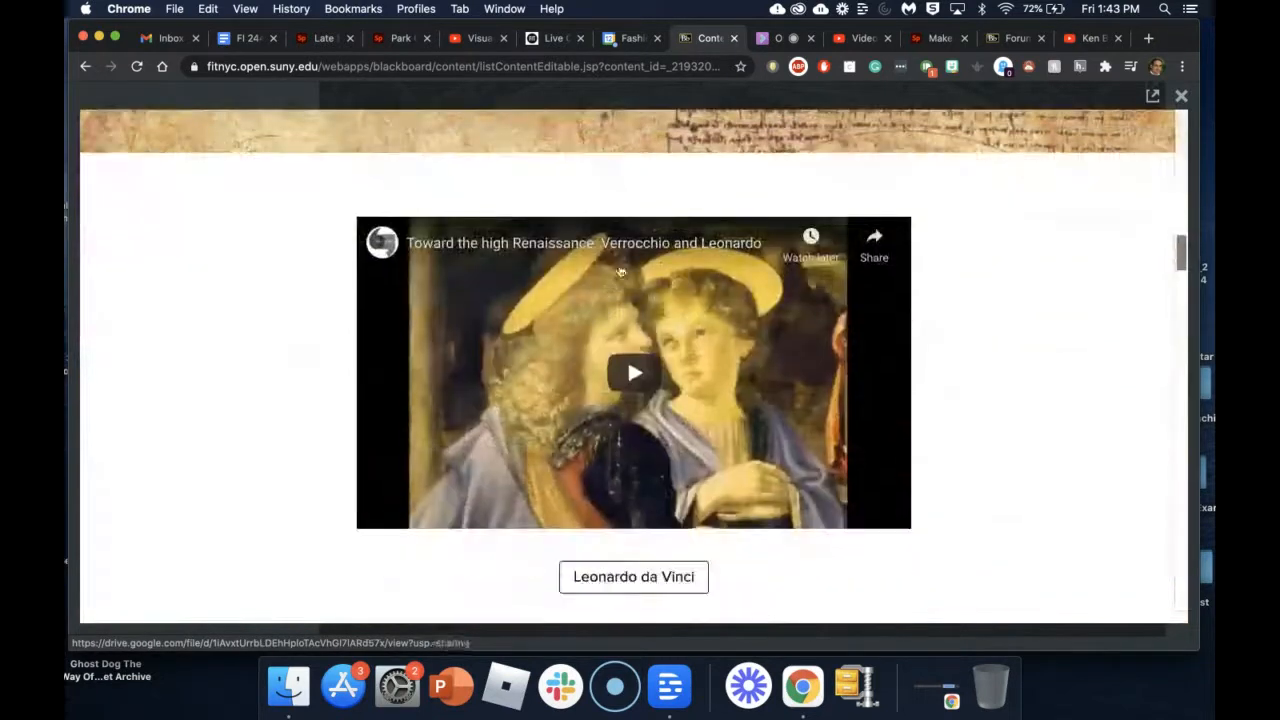
pyautogui.scroll(-10, 627, 371)
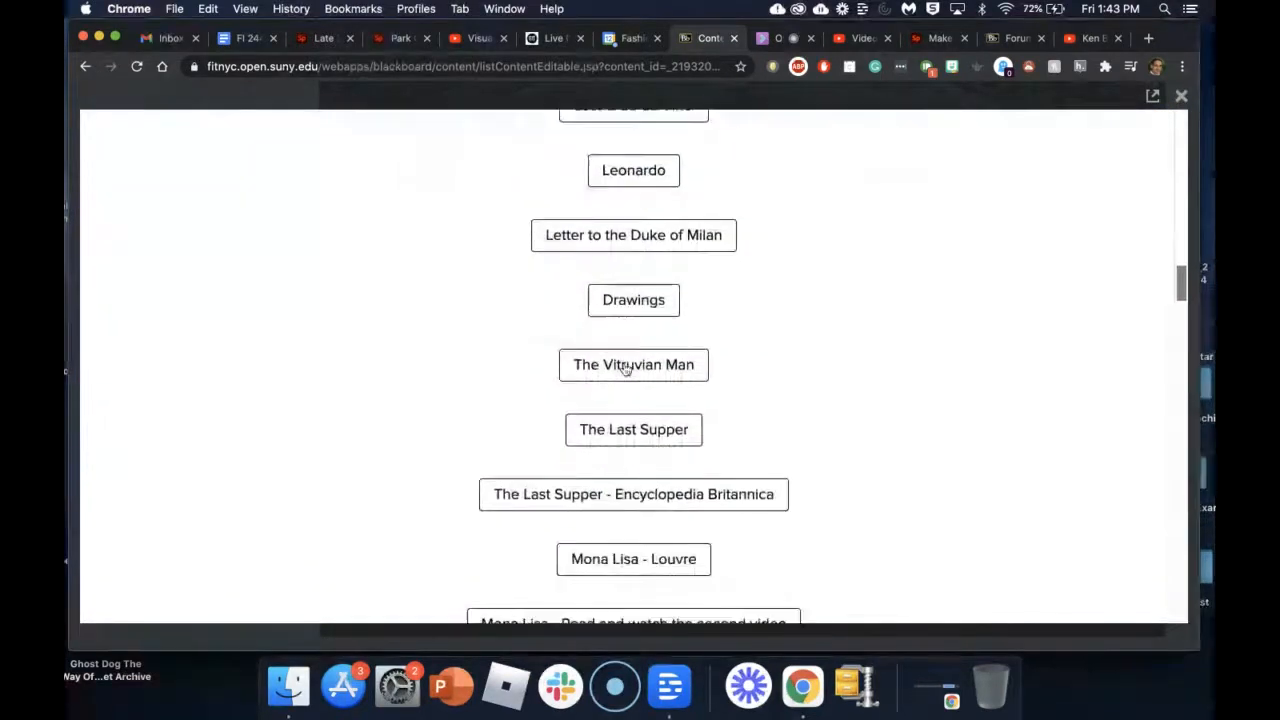
pyautogui.scroll(-7, 627, 568)
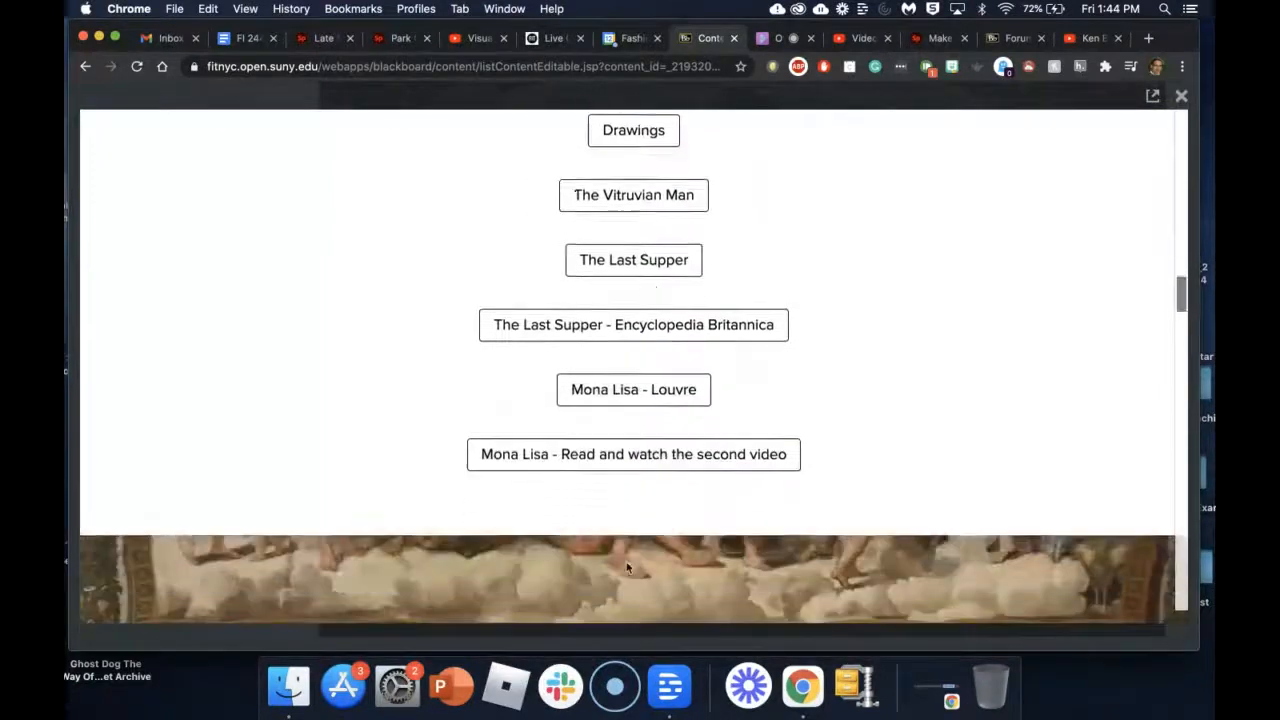
pyautogui.scroll(1, 627, 568)
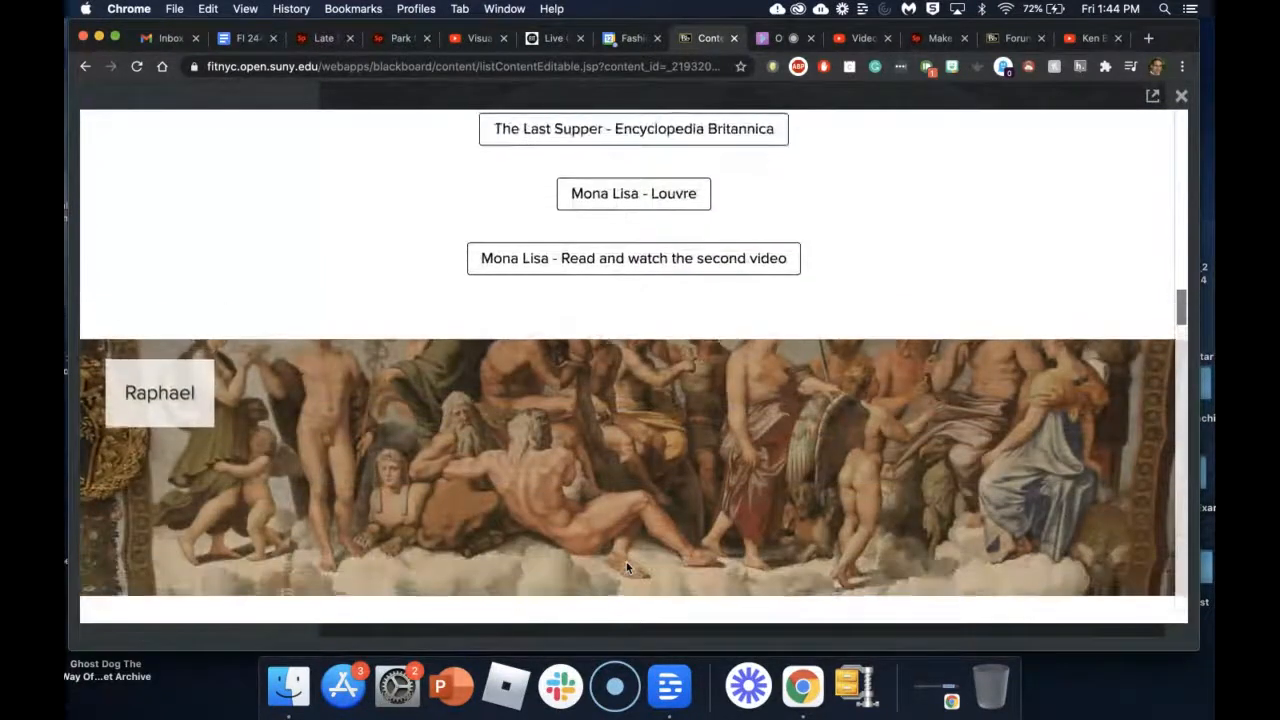
pyautogui.scroll(-7, 627, 568)
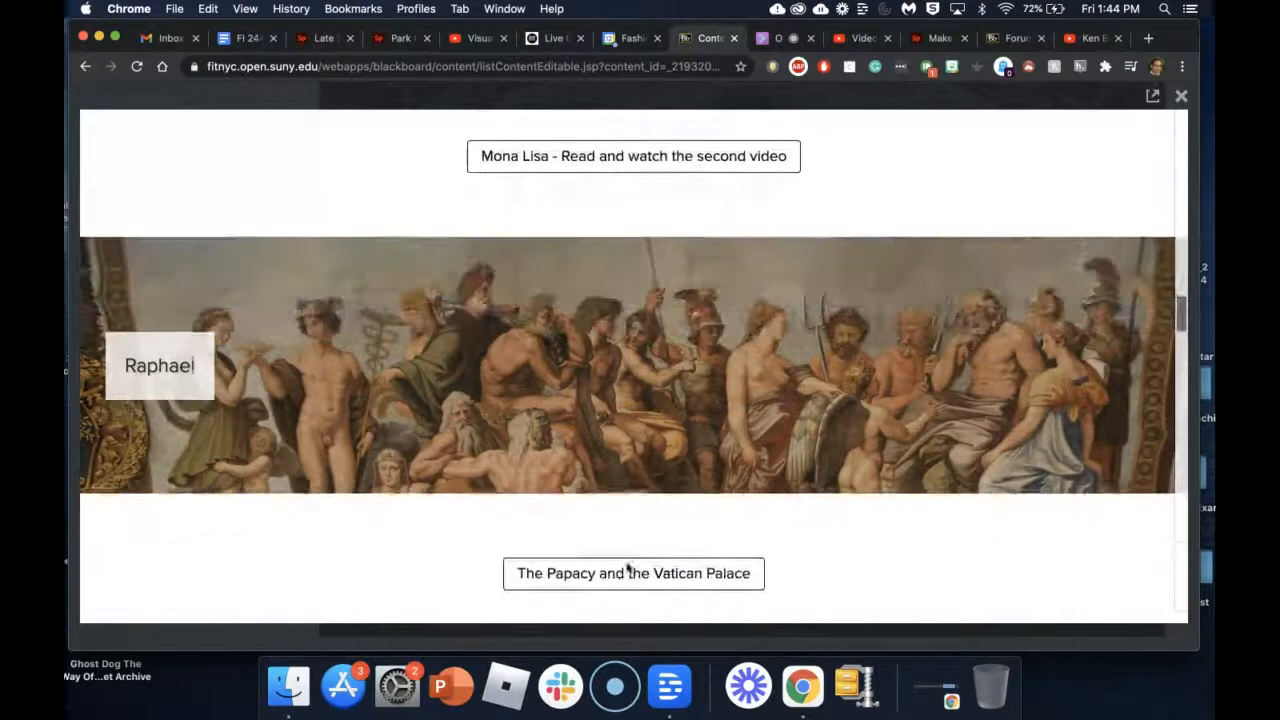
pyautogui.scroll(-2, 627, 568)
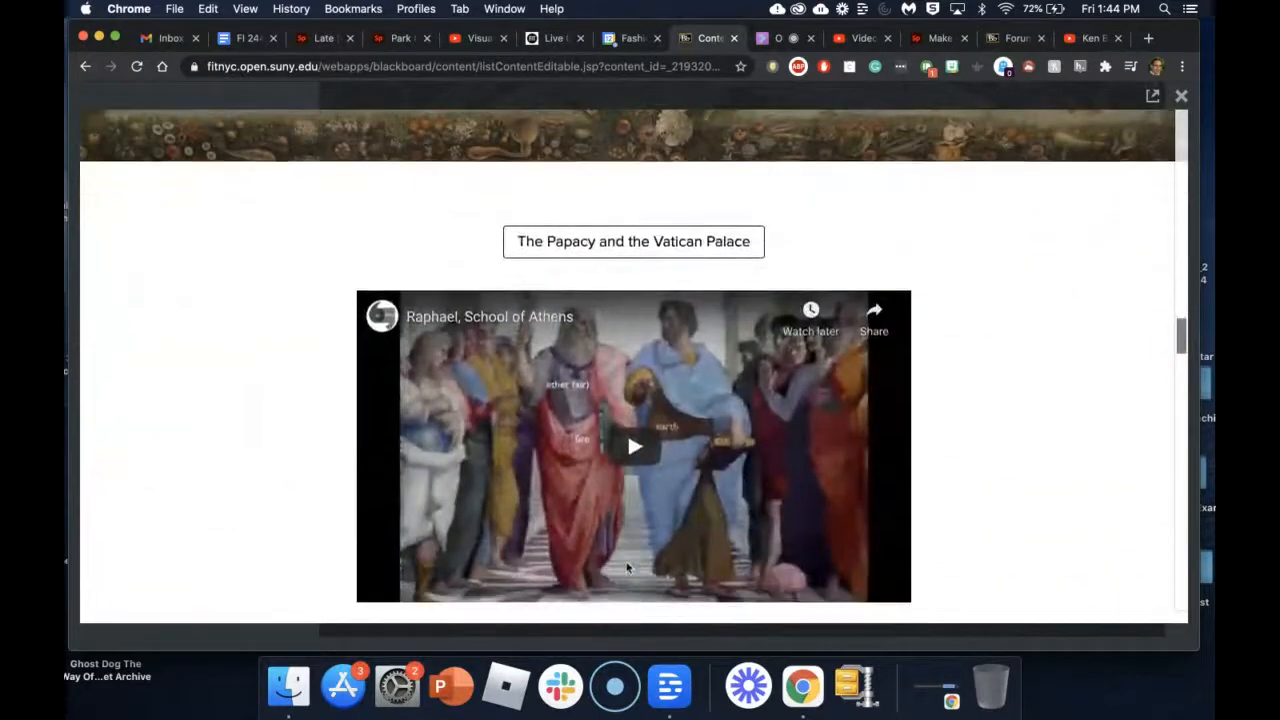
pyautogui.scroll(15, 627, 568)
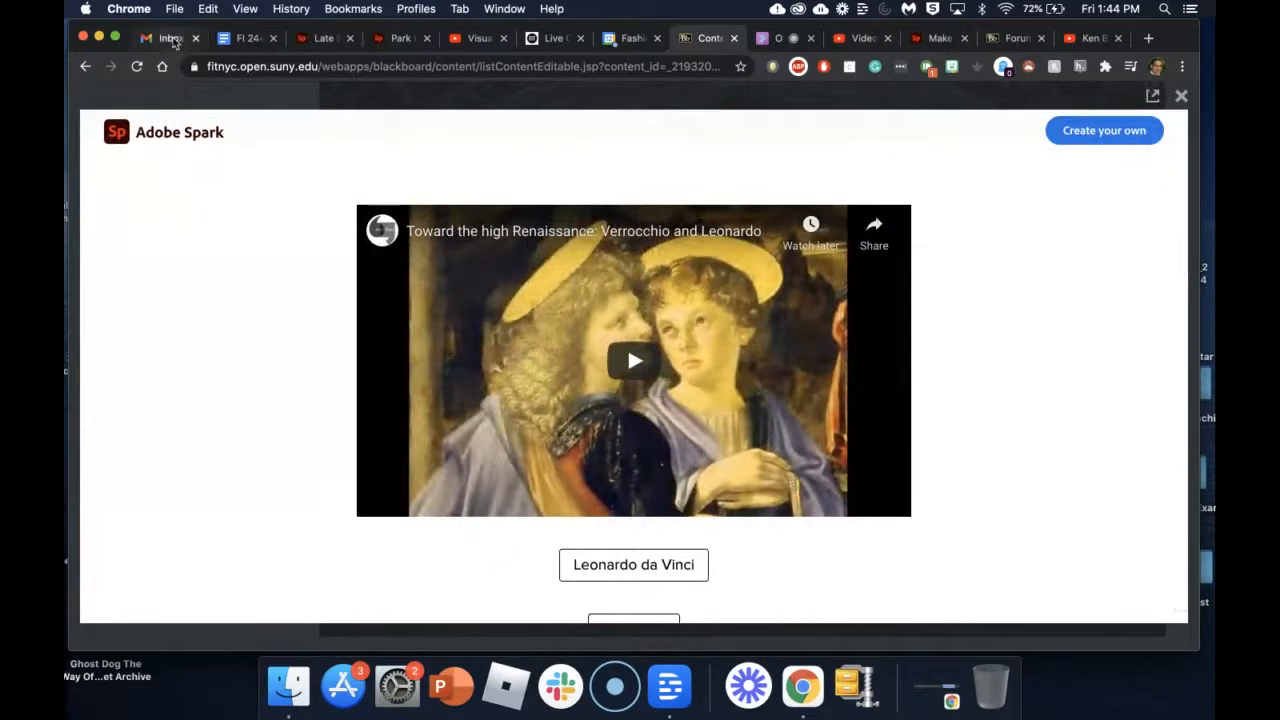
# Switch to the Gmail inbox and open Google Drive from there.
pyautogui.click(170, 38)
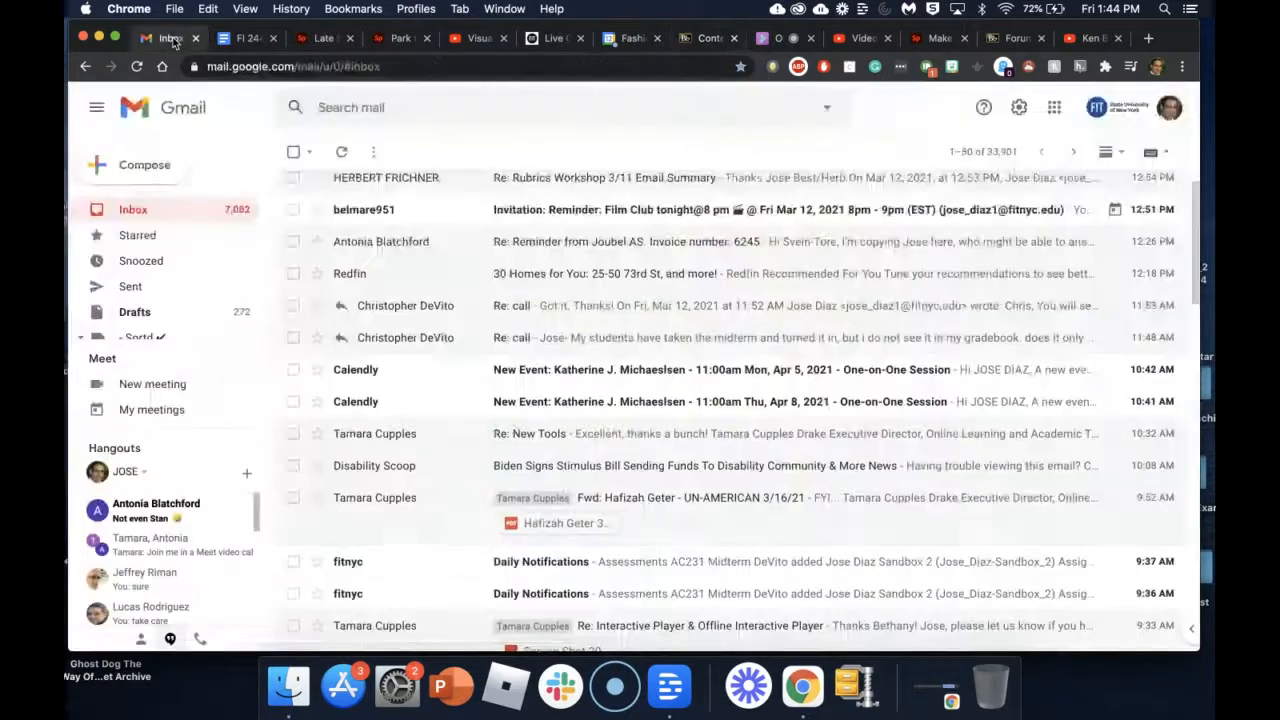
pyautogui.click(1056, 109)
pyautogui.click(1154, 197)
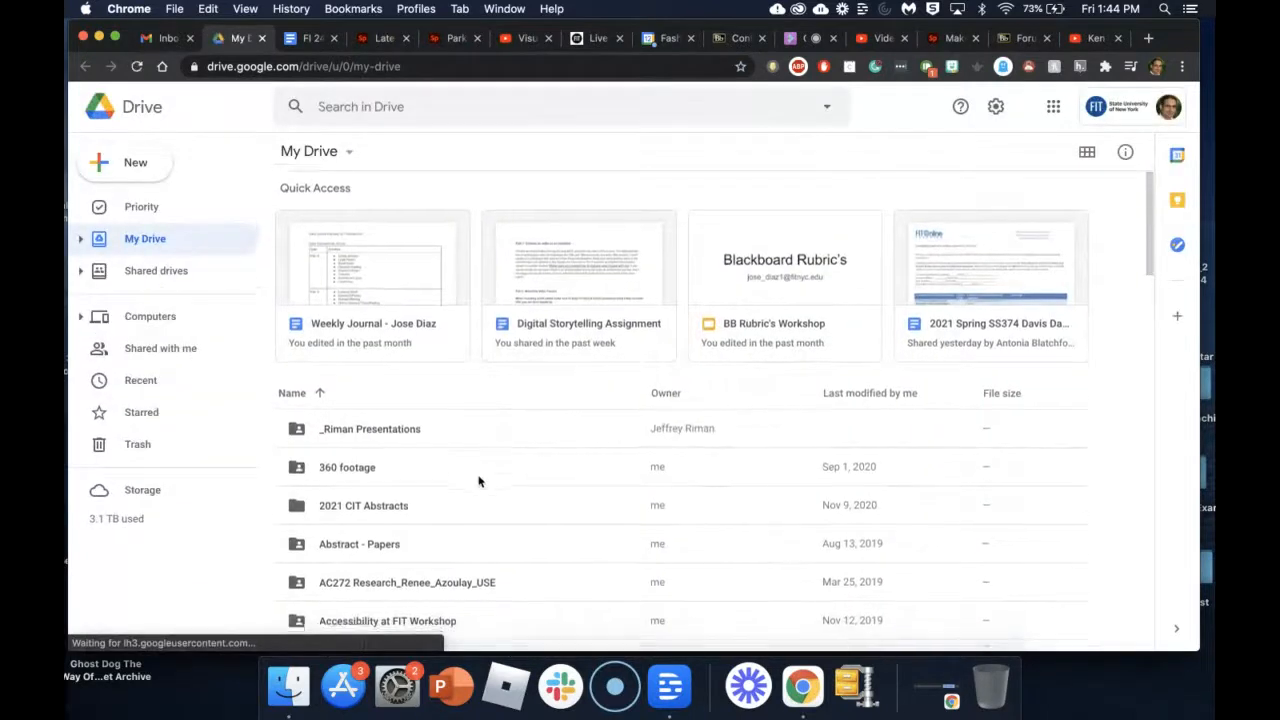
# Look through the folders in My Drive for a PDF to share.
pyautogui.scroll(-1, 478, 481)
pyautogui.scroll(1, 478, 481)
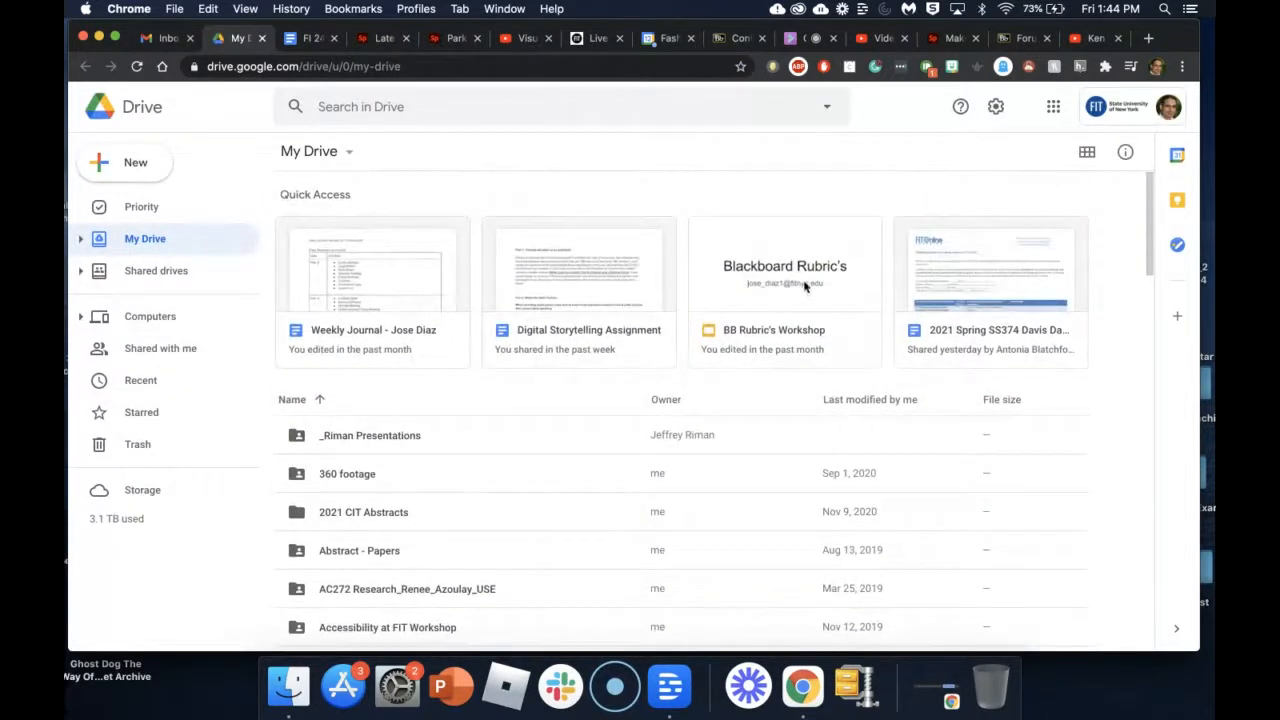
pyautogui.click(803, 299)
pyautogui.scroll(-3, 395, 505)
pyautogui.scroll(-1, 395, 505)
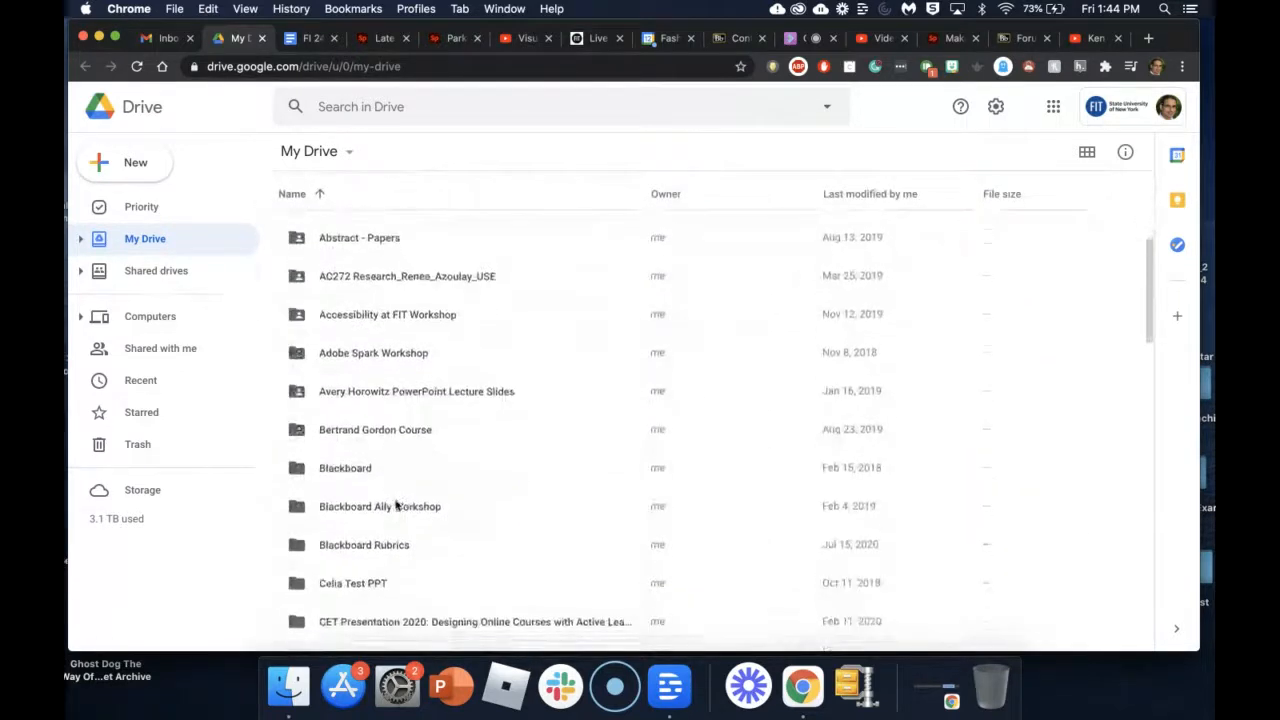
pyautogui.scroll(1, 395, 505)
pyautogui.scroll(-2, 395, 505)
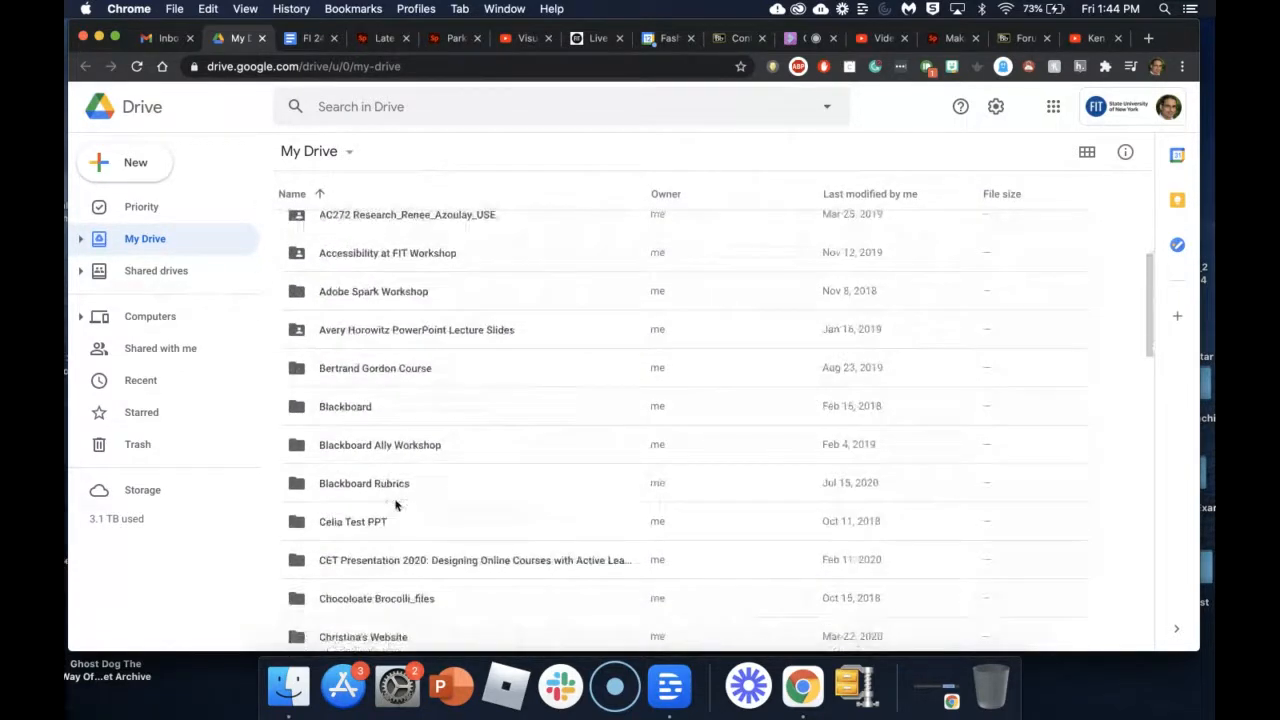
pyautogui.scroll(-15, 395, 505)
pyautogui.scroll(-20, 395, 505)
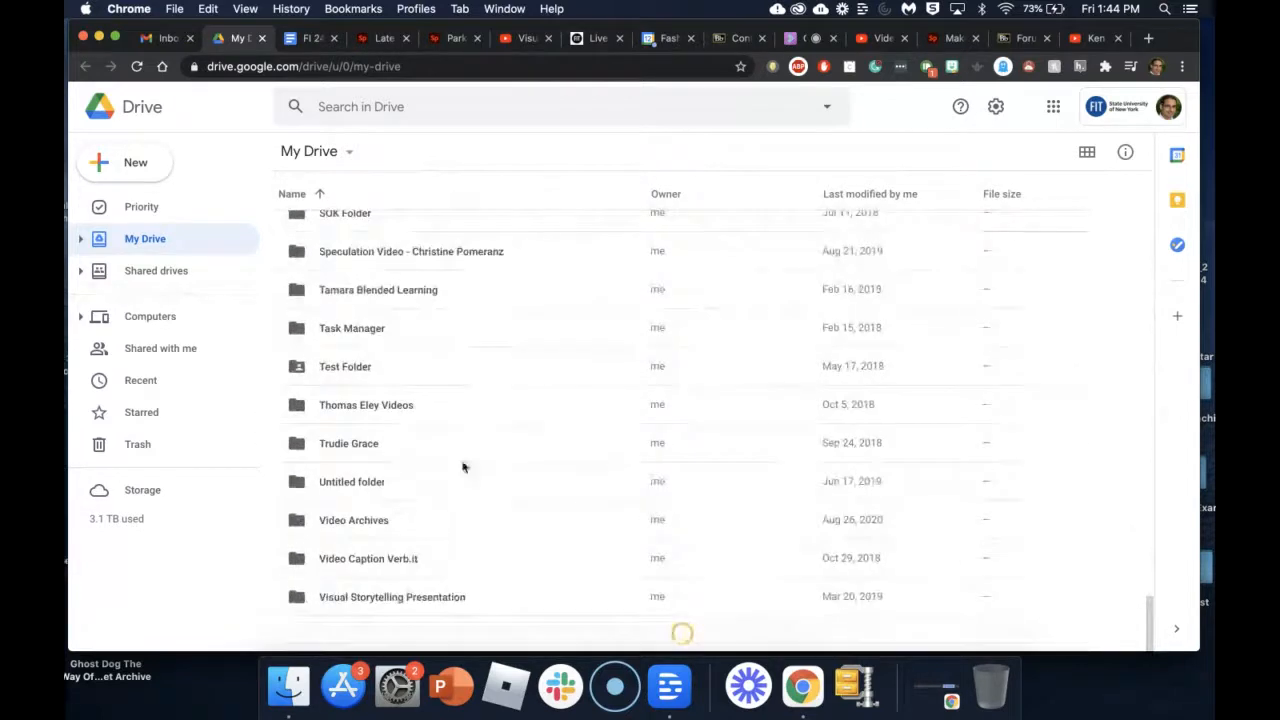
# Search Drive for "pdf".
pyautogui.click(445, 106)
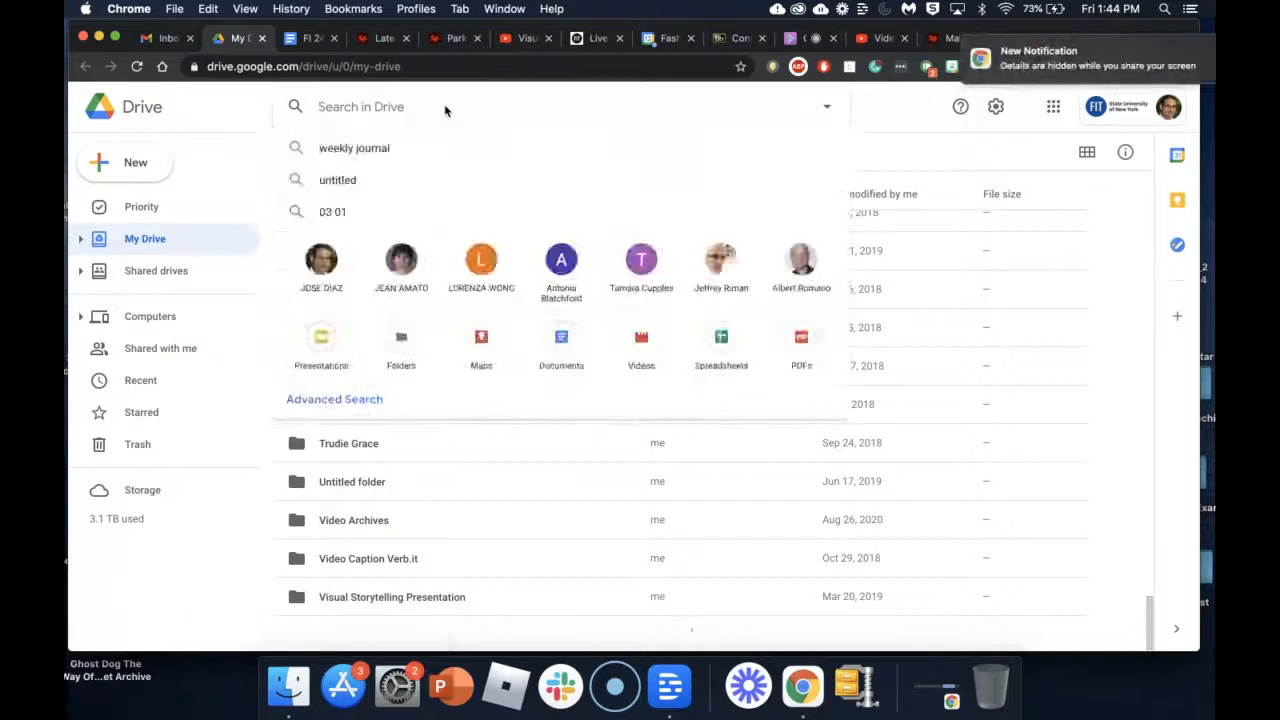
pyautogui.write('pdf')
pyautogui.press('Return')
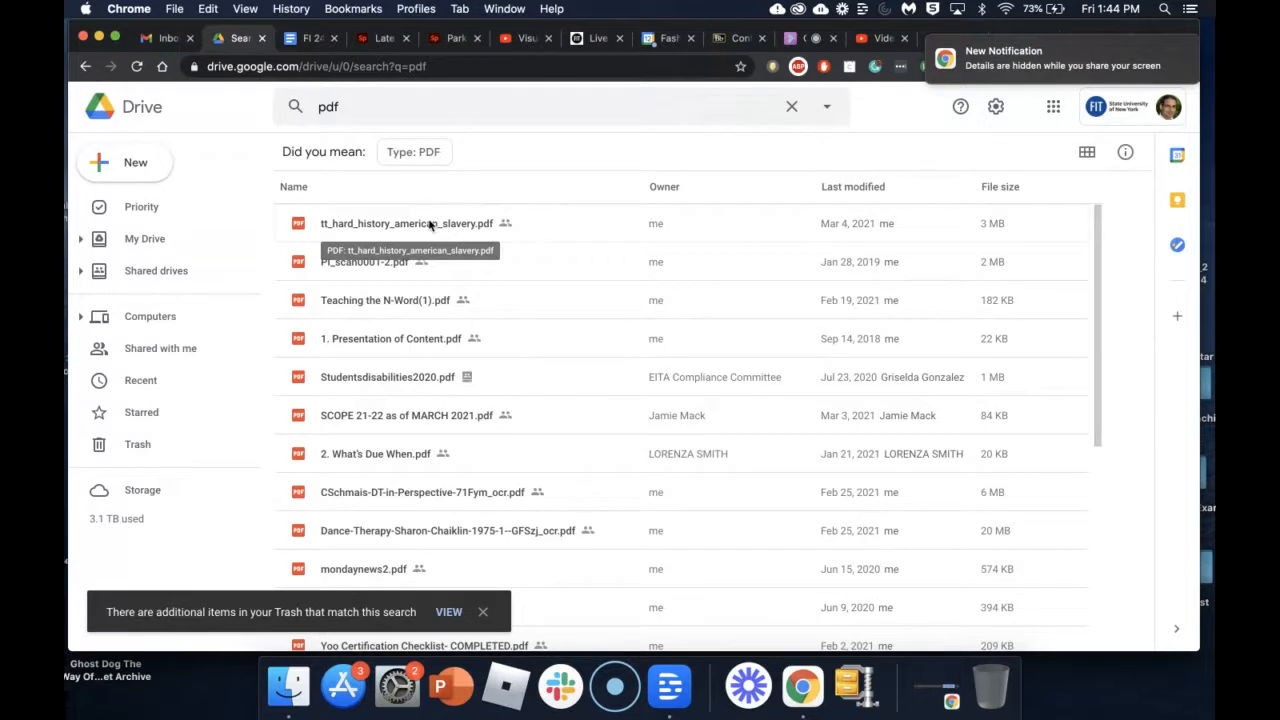
# Get the sharing link for tt_hard_history_american_slavery.pdf, choose Anyone with the link as the access, copy the link and close the sharing settings.
pyautogui.click(431, 227)
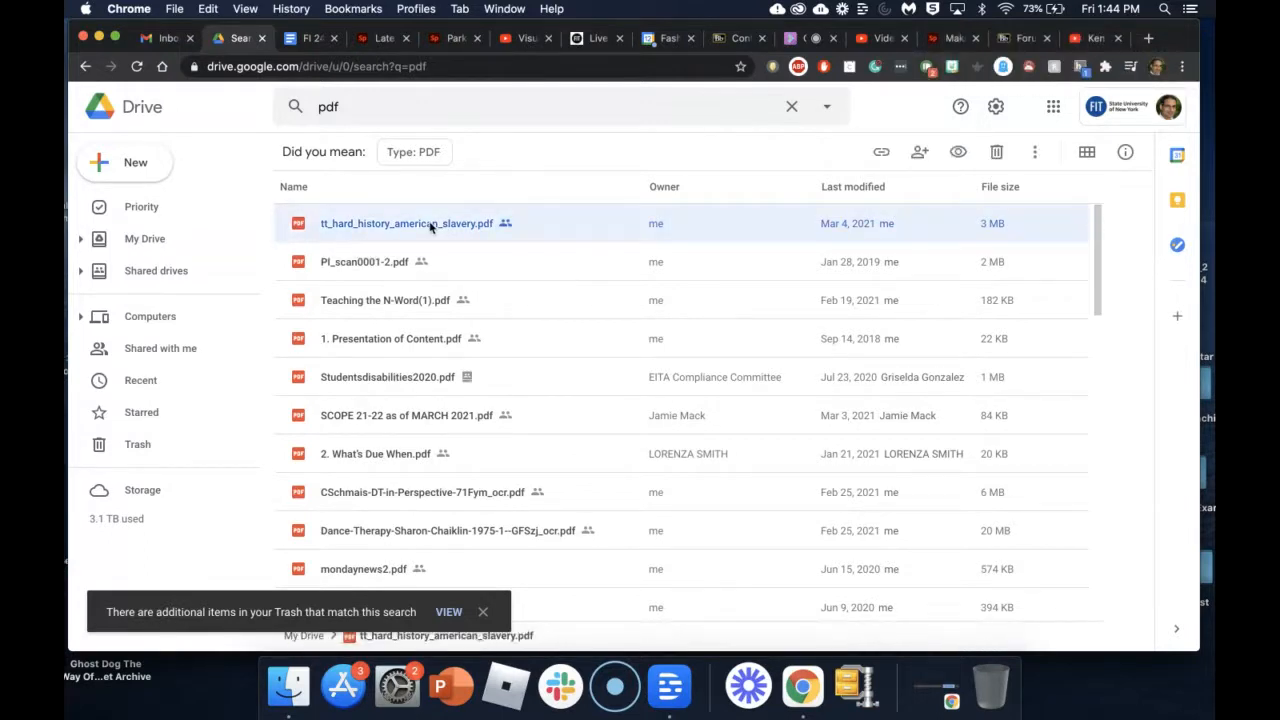
pyautogui.rightClick(431, 226)
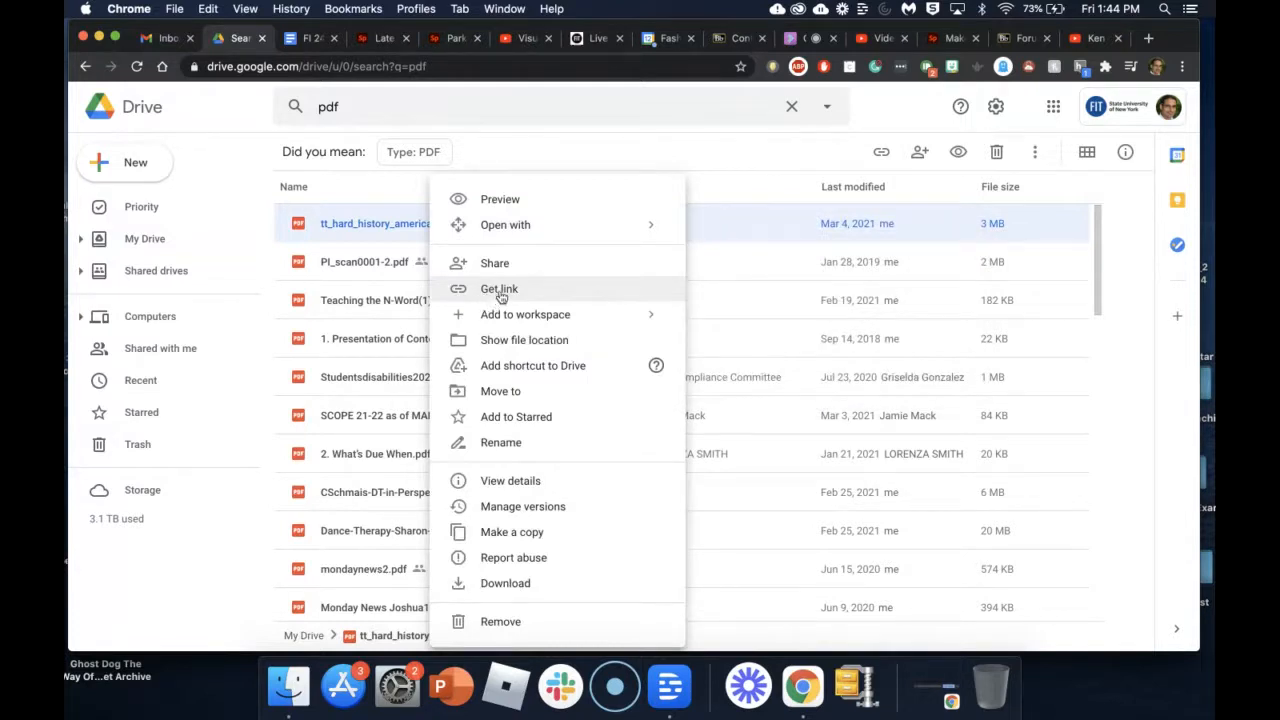
pyautogui.click(499, 291)
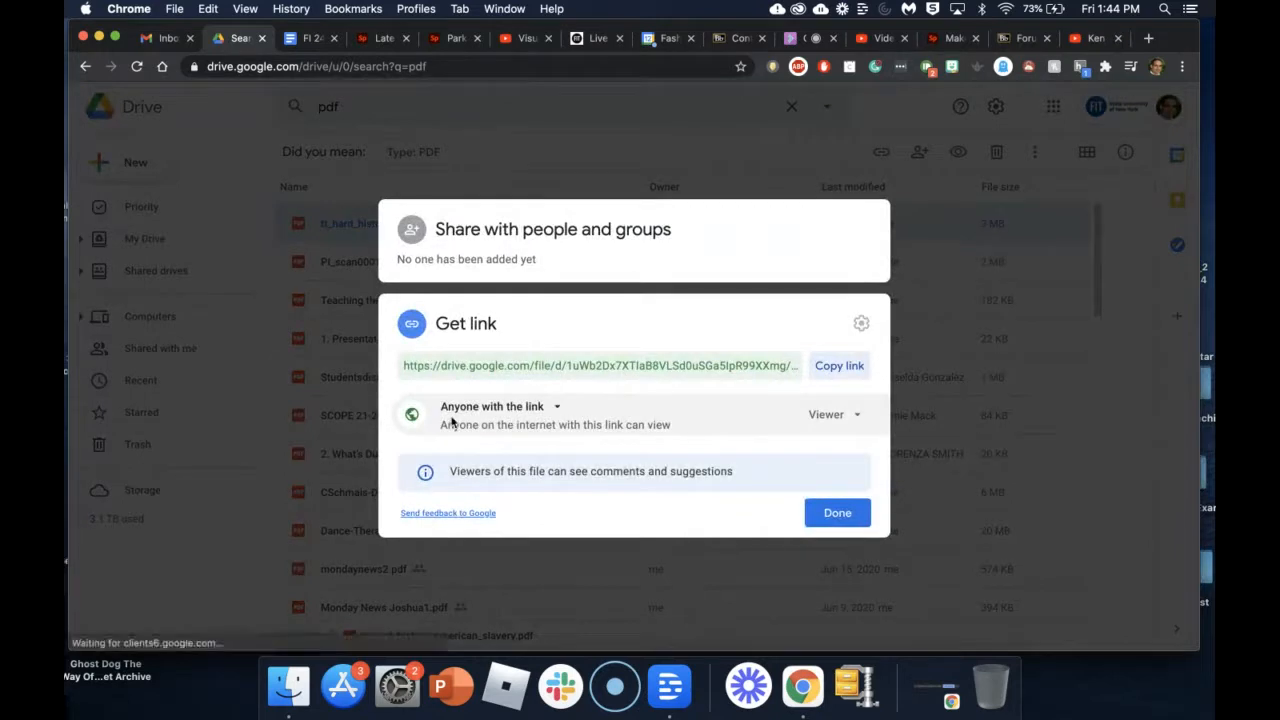
pyautogui.click(558, 407)
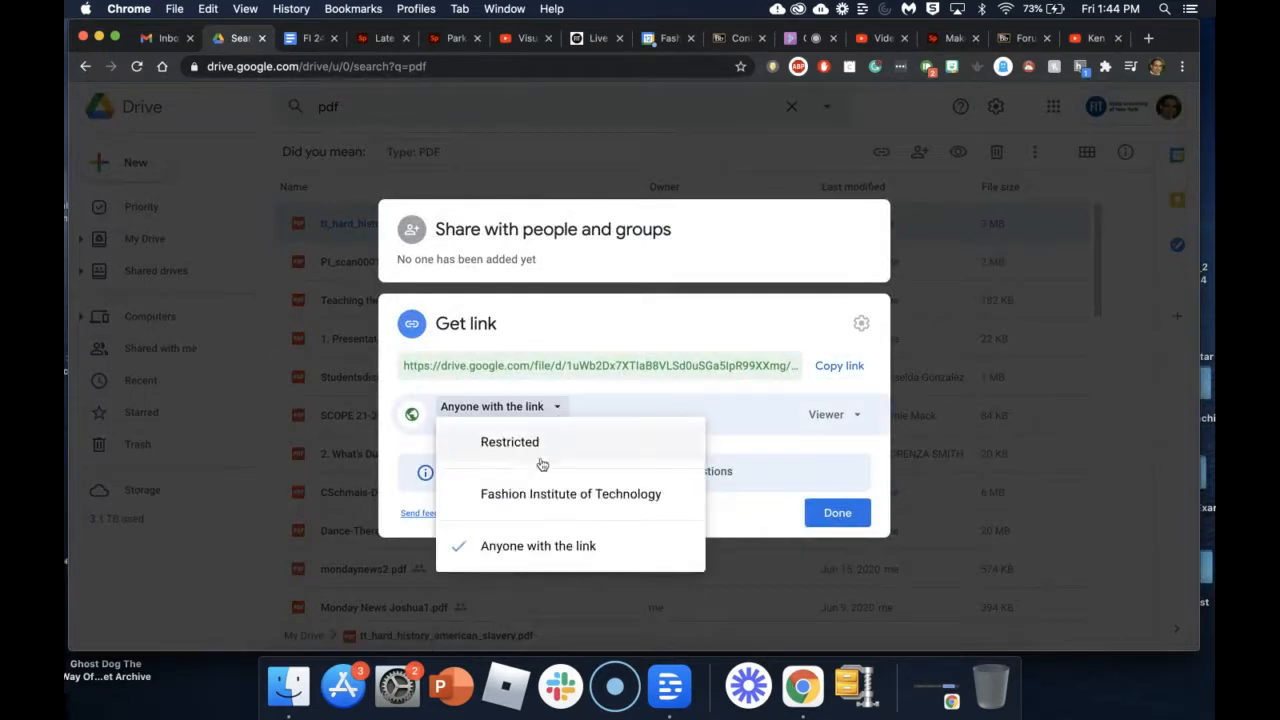
pyautogui.click(535, 551)
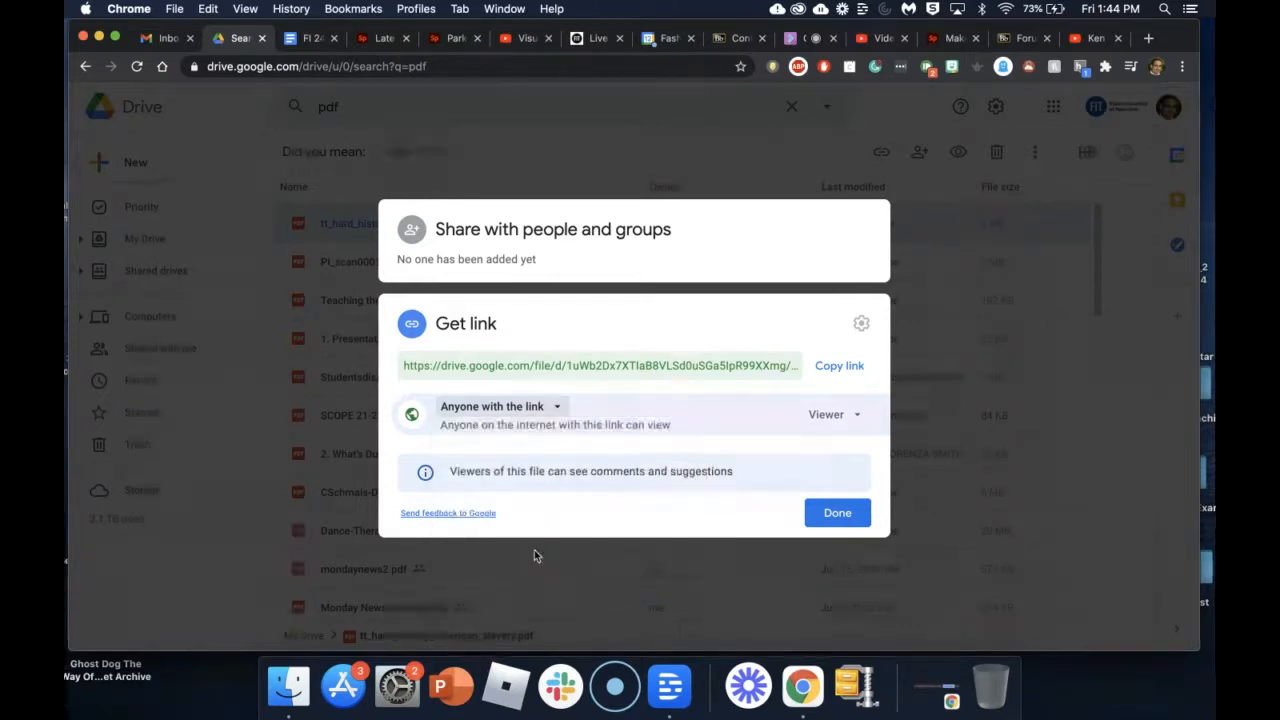
pyautogui.click(834, 370)
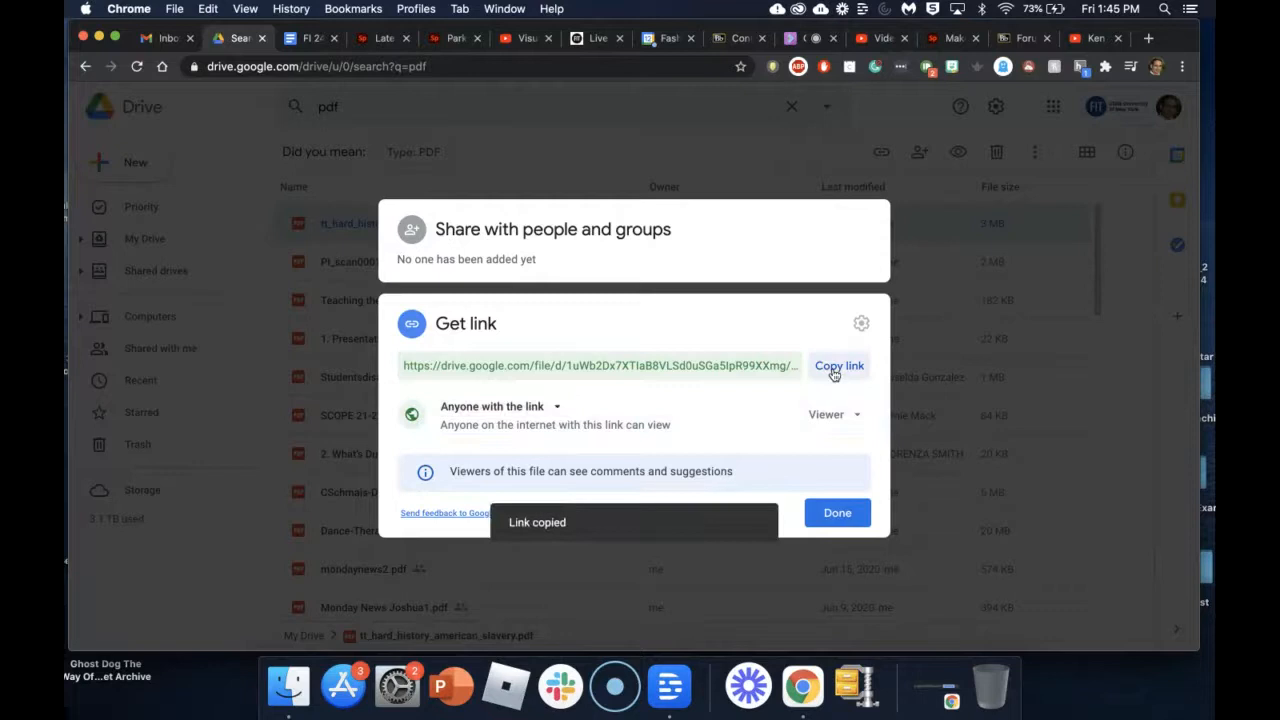
pyautogui.click(838, 514)
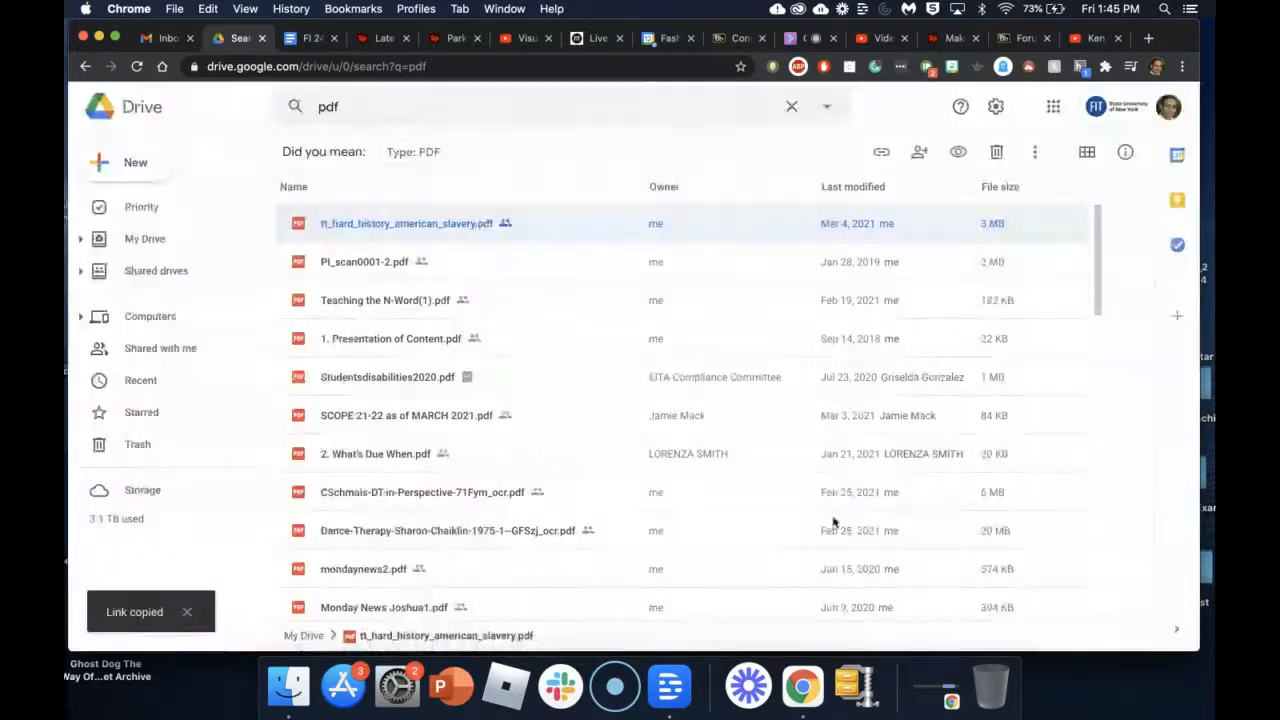
# Switch to the Civil War Spark page, centre the content panel over the marching soldiers' image and add a text block to it.
pyautogui.click(948, 38)
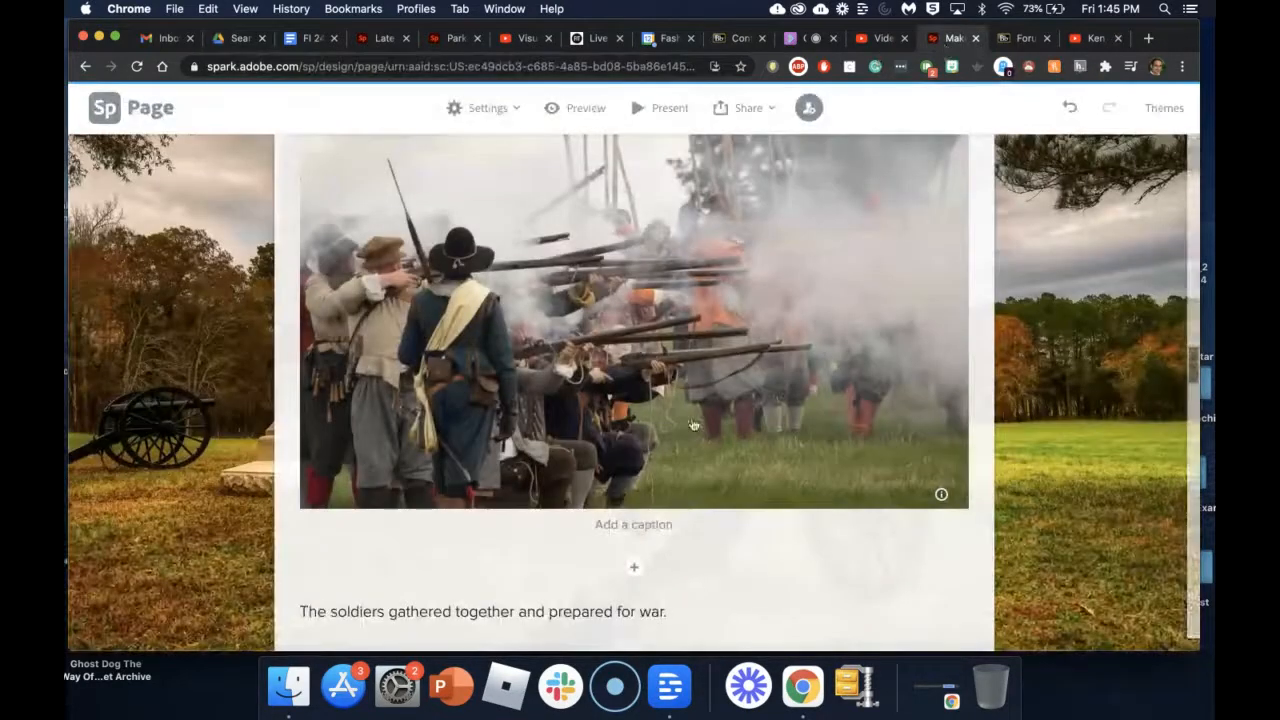
pyautogui.scroll(-10, 655, 530)
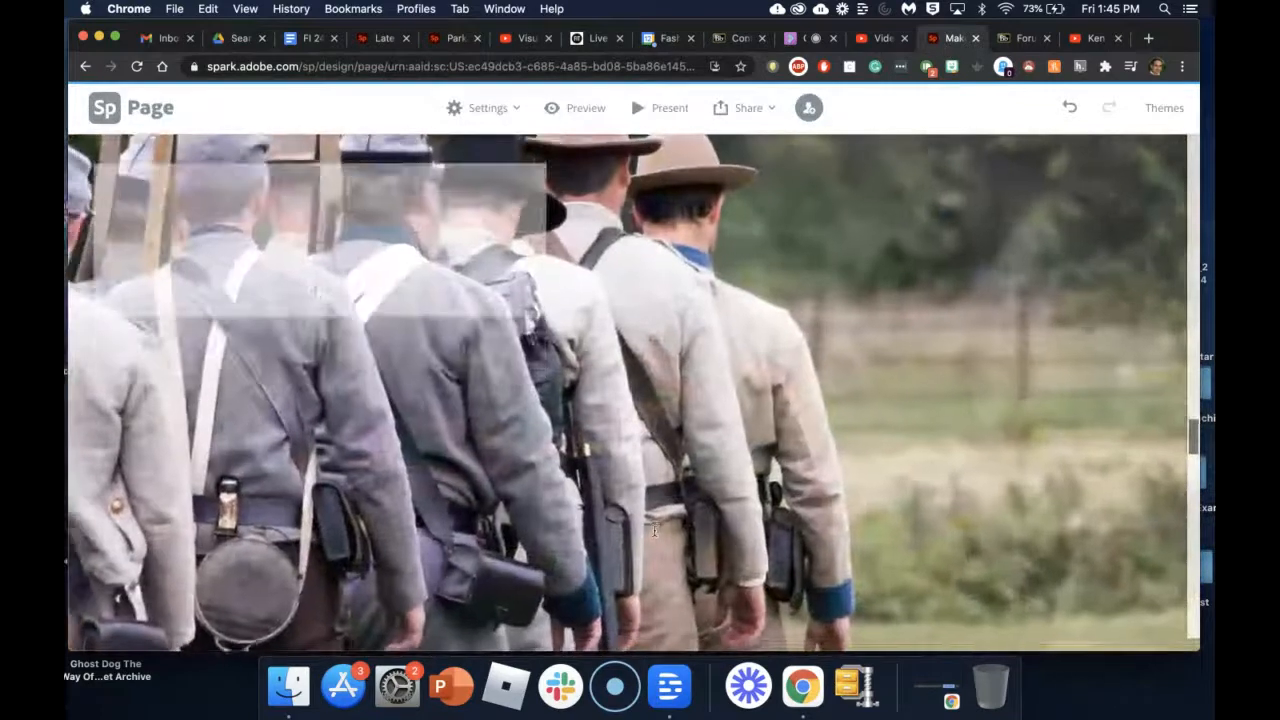
pyautogui.moveTo(348, 333); pyautogui.dragTo(705, 359)
pyautogui.click(635, 310)
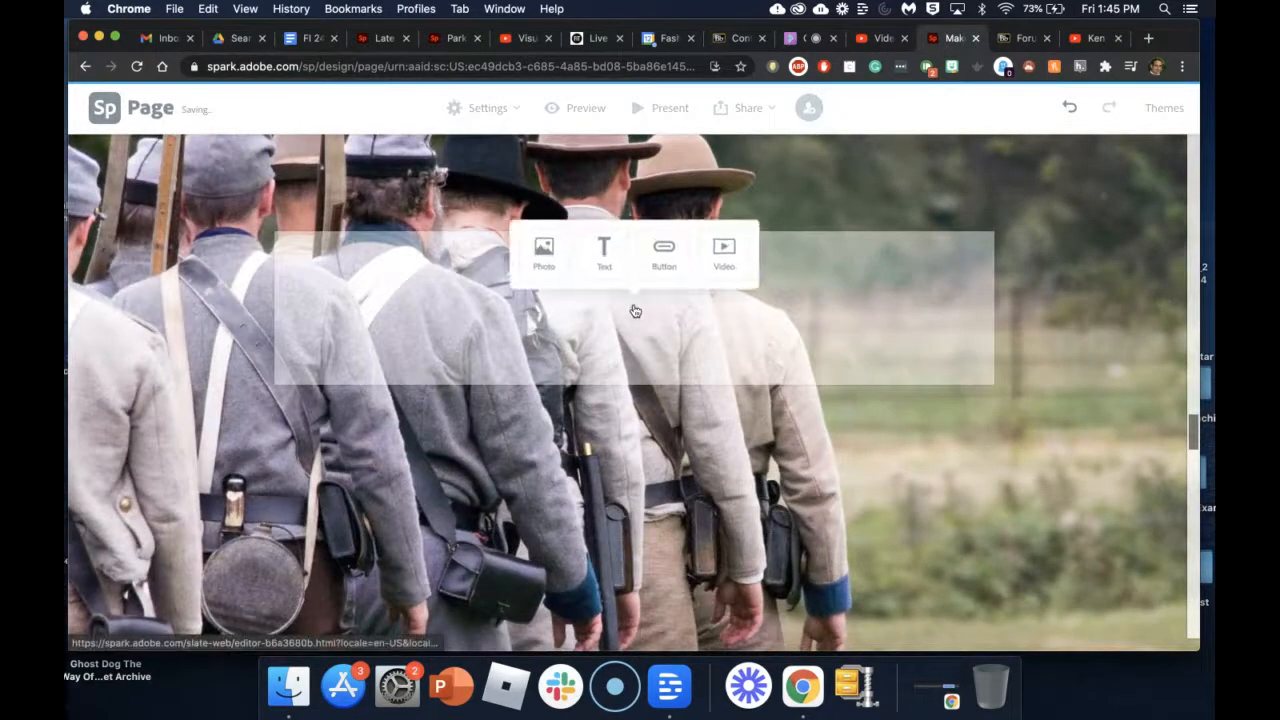
pyautogui.click(605, 256)
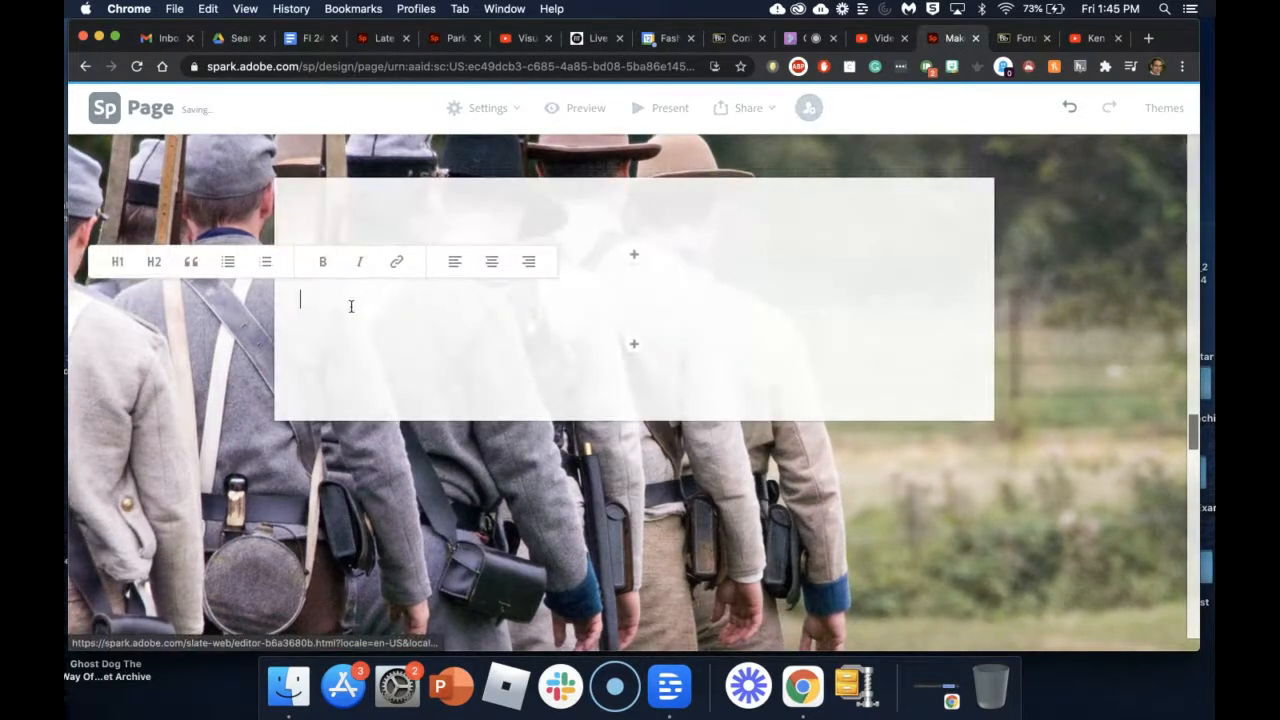
# Write "Check this PDF out!" in the text block and link the word PDF to the copied Google Drive address.
pyautogui.write('C')
pyautogui.press('BackSpace')
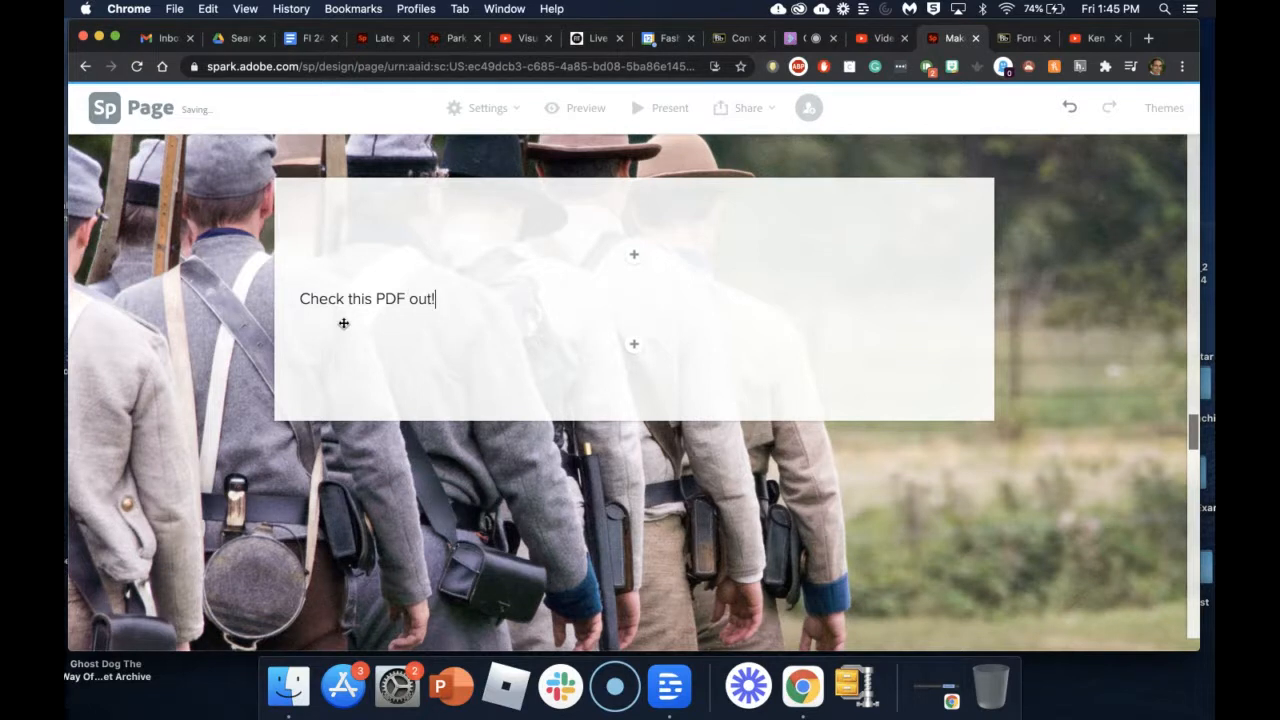
pyautogui.moveTo(377, 298); pyautogui.dragTo(401, 298)
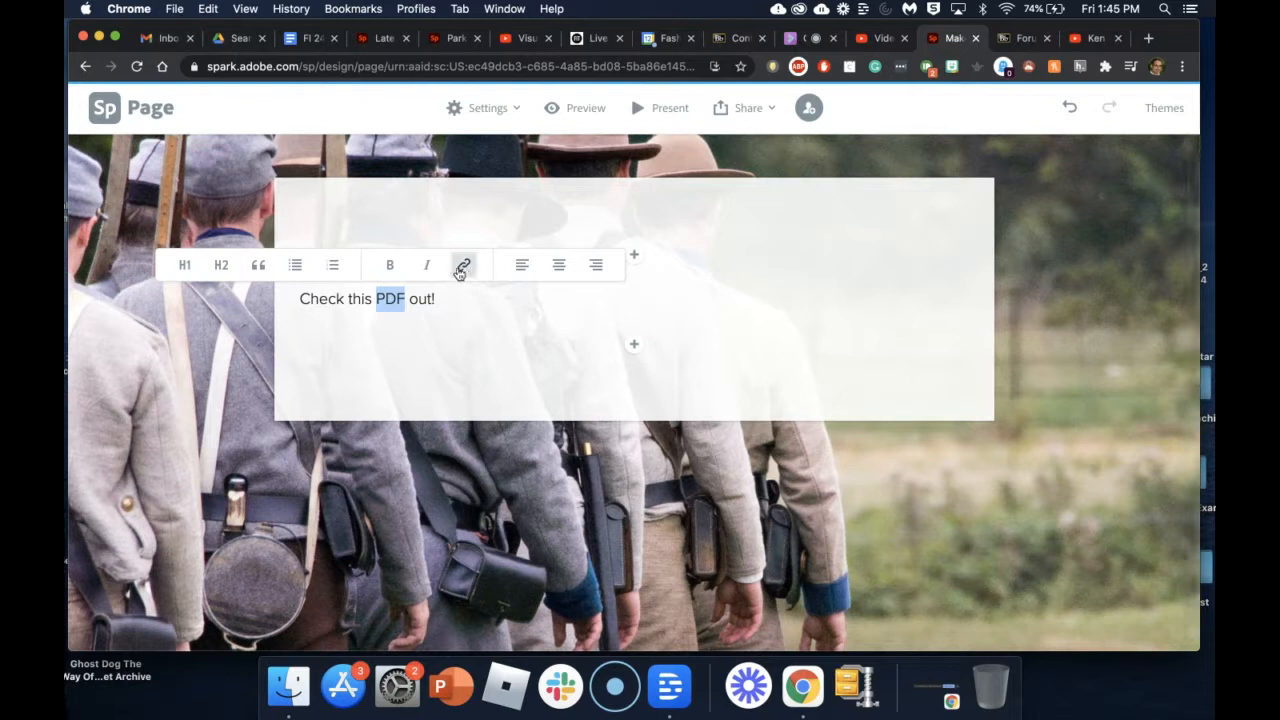
pyautogui.click(461, 267)
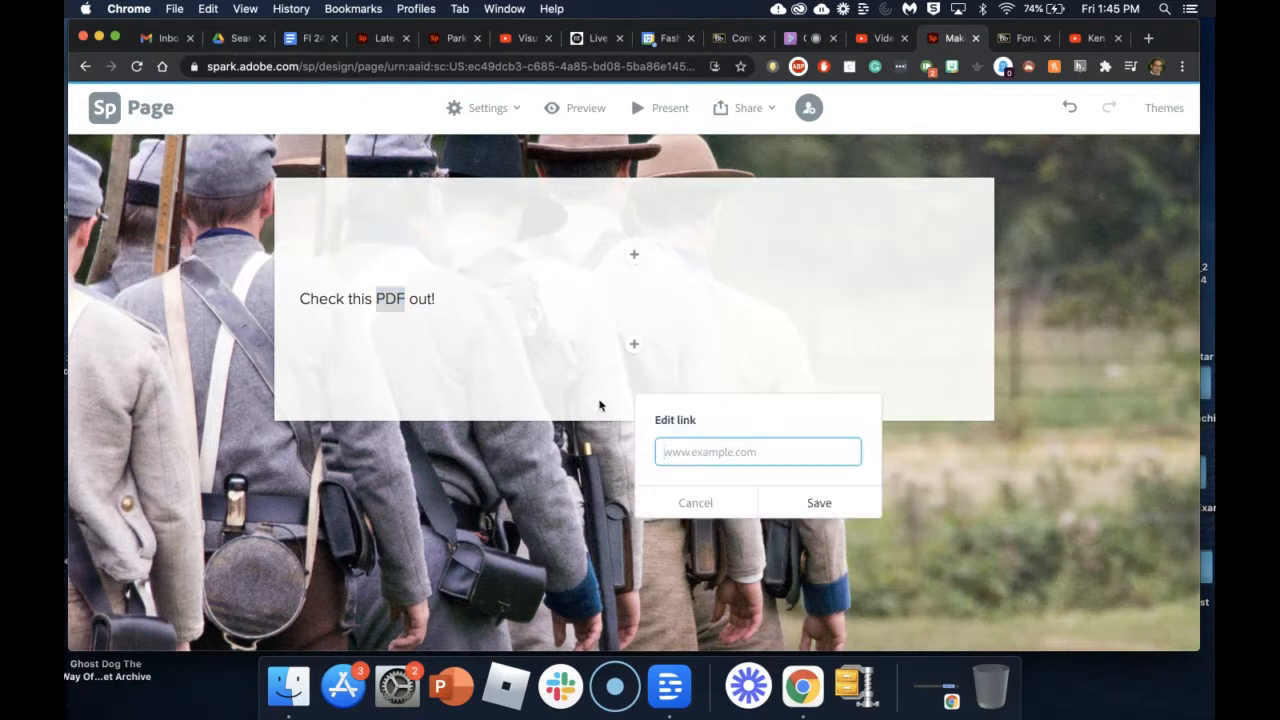
pyautogui.press('super+v')
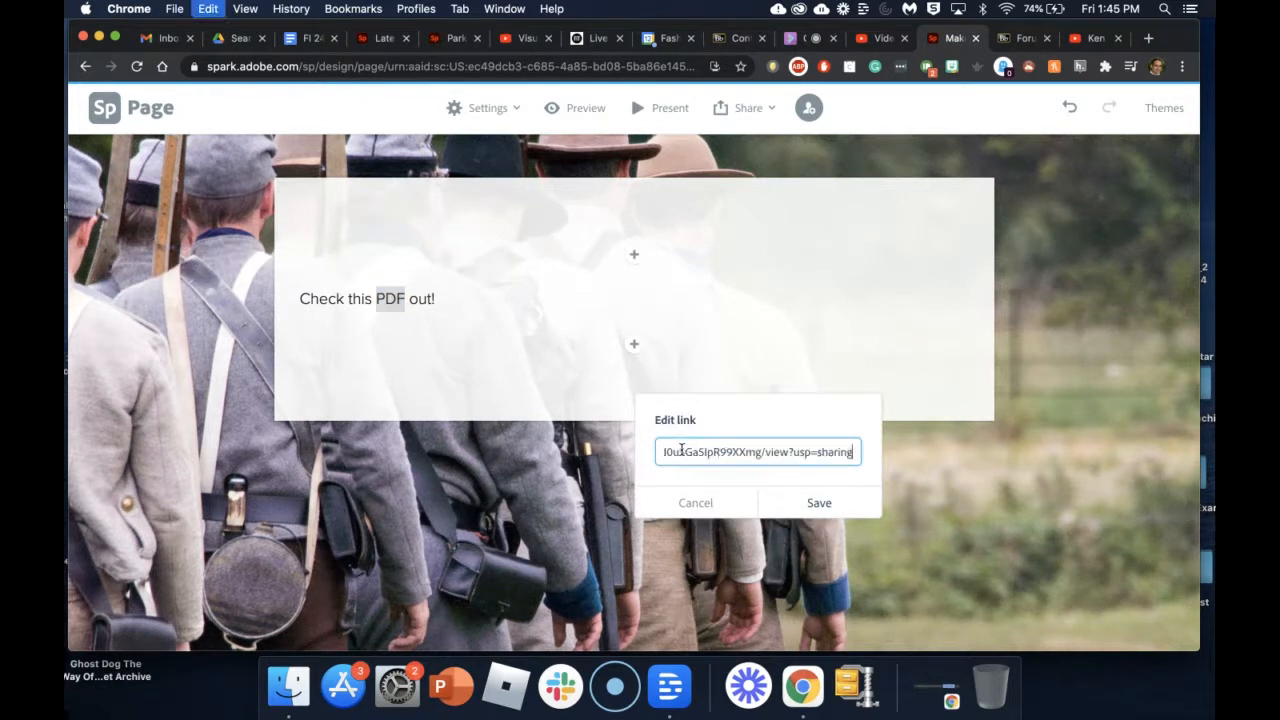
pyautogui.click(819, 504)
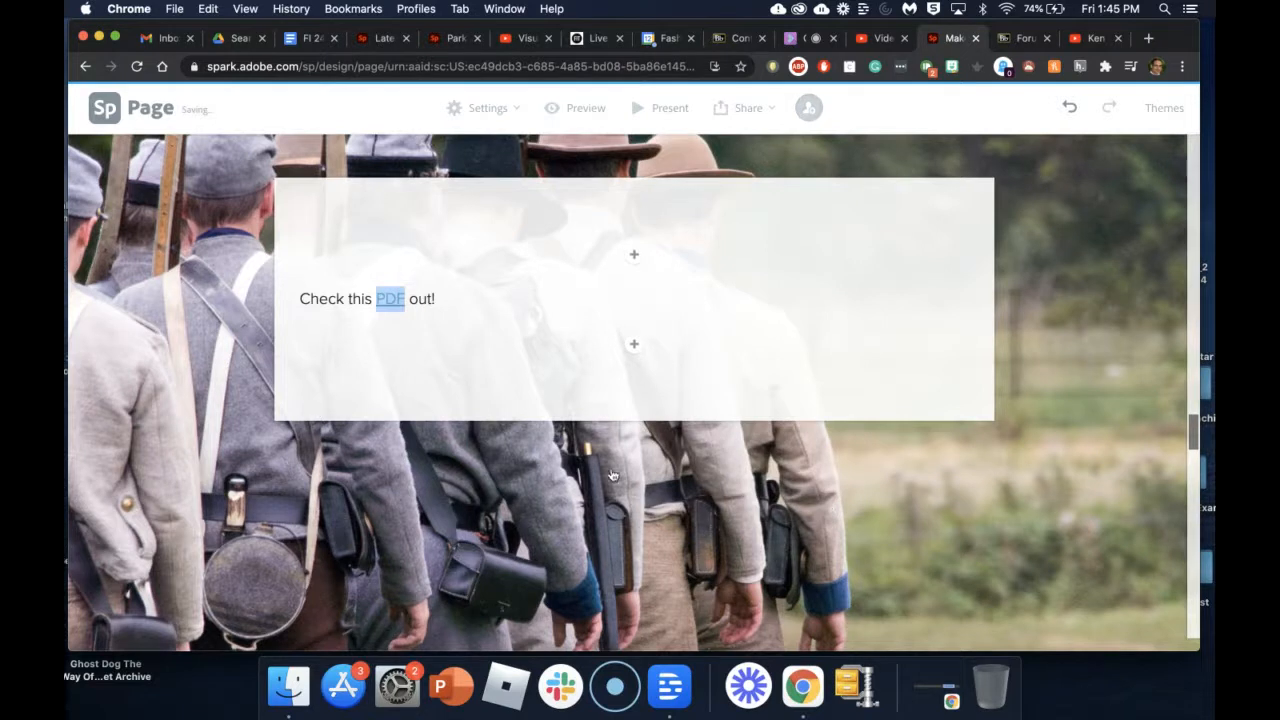
pyautogui.click(406, 348)
# Add a centre-aligned button labelled "Read This Article" below the text, linked to the copied Google Drive address.
pyautogui.click(634, 344)
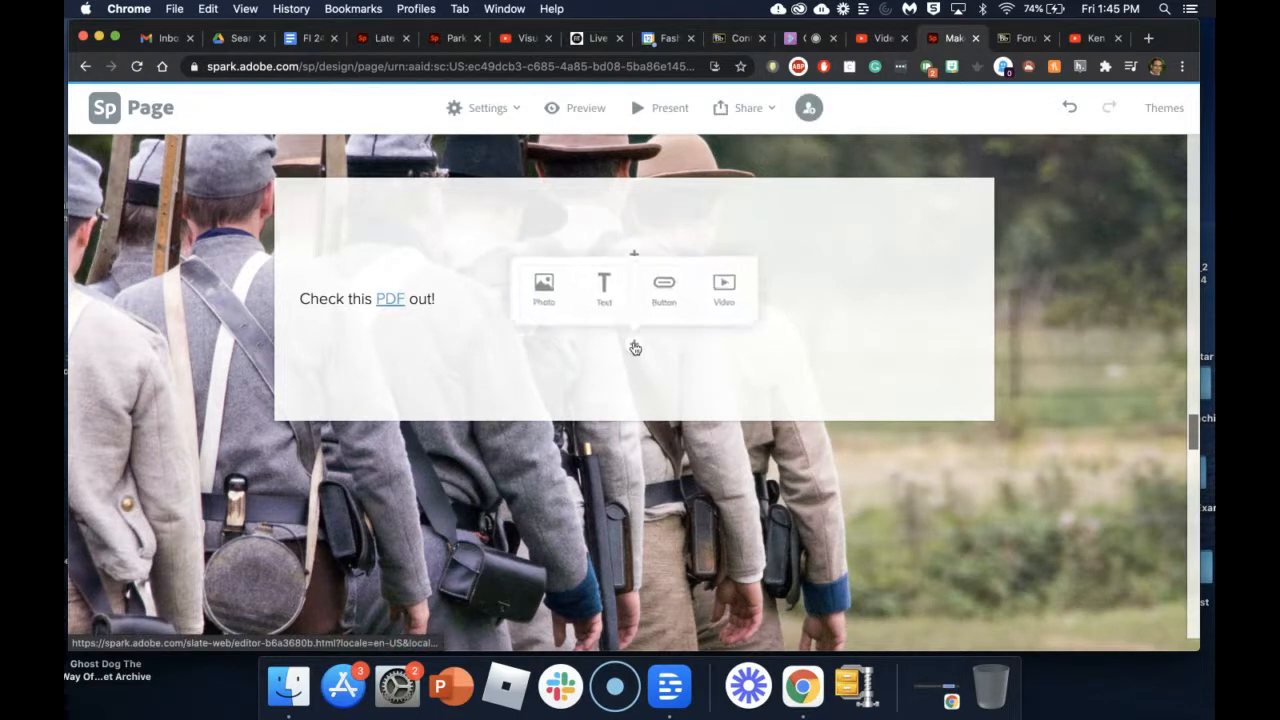
pyautogui.click(660, 290)
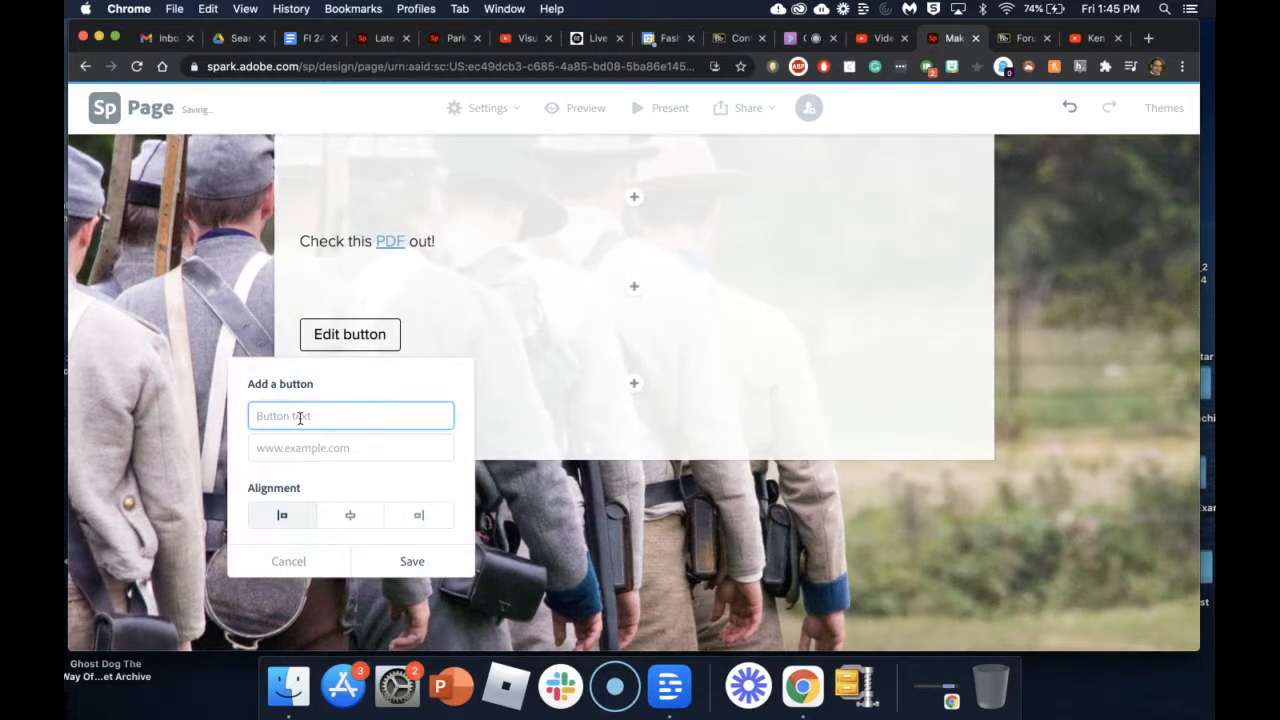
pyautogui.write('Read This Article')
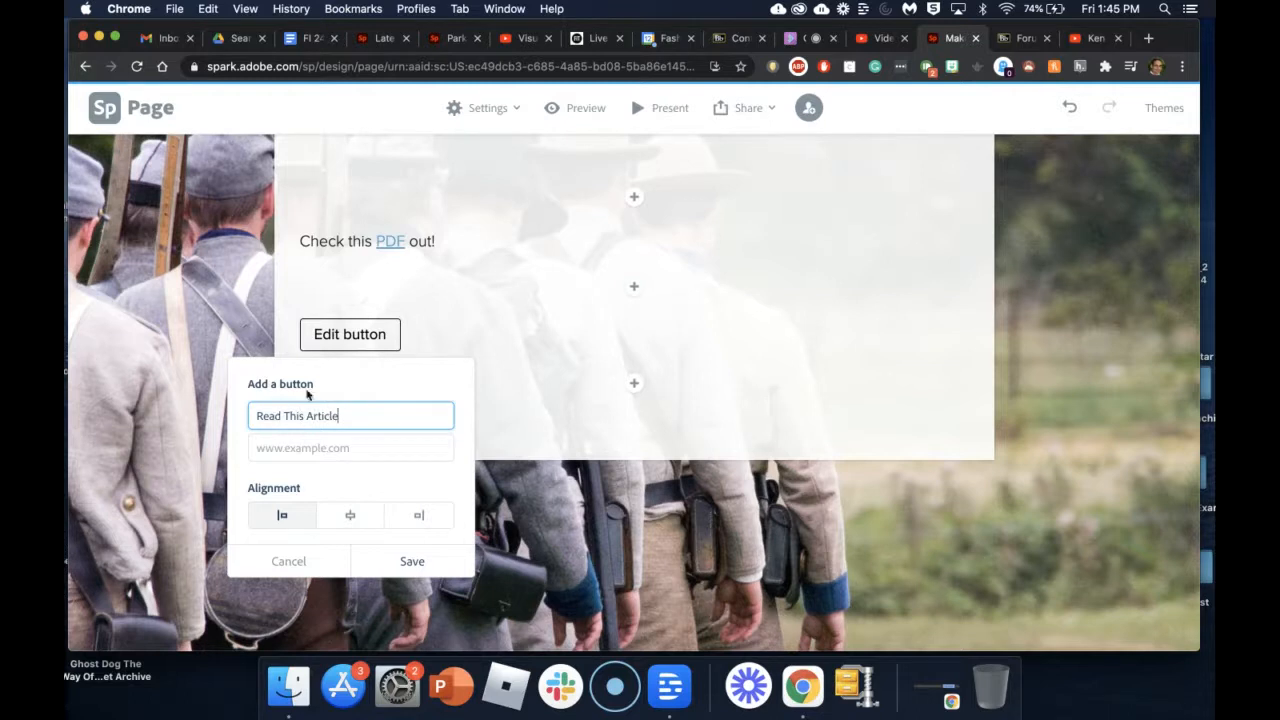
pyautogui.click(305, 447)
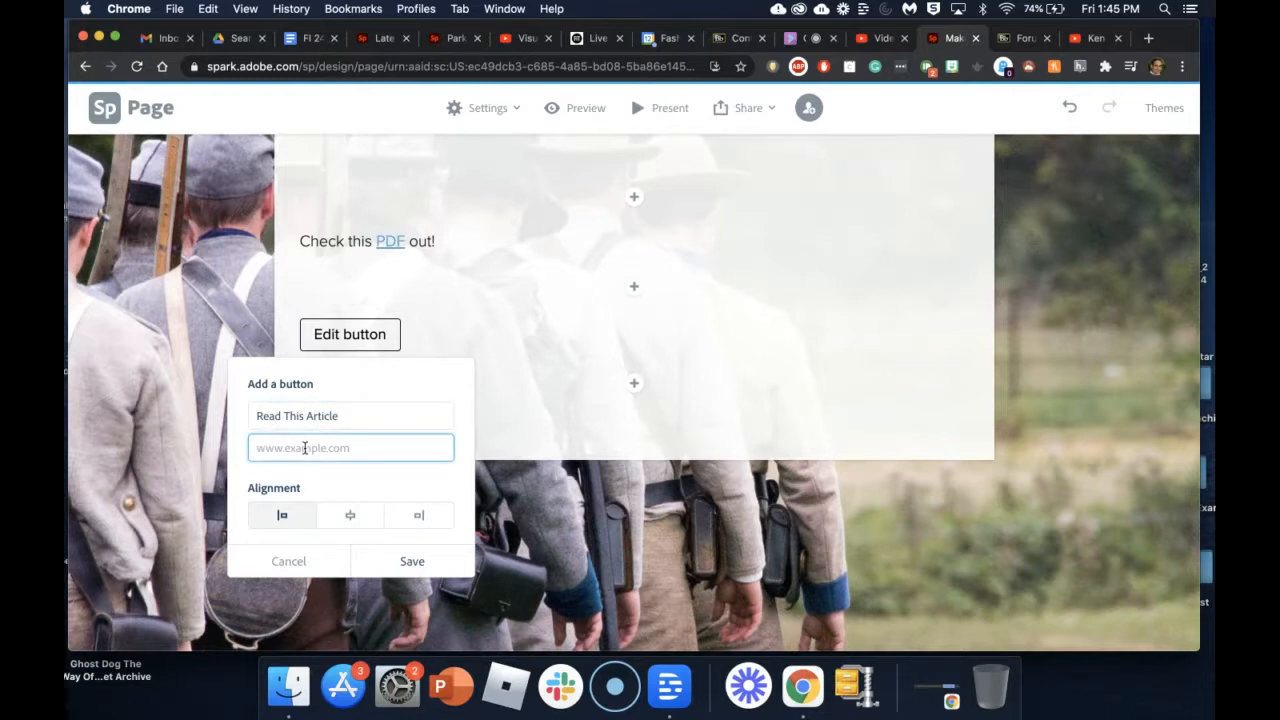
pyautogui.press('super+v')
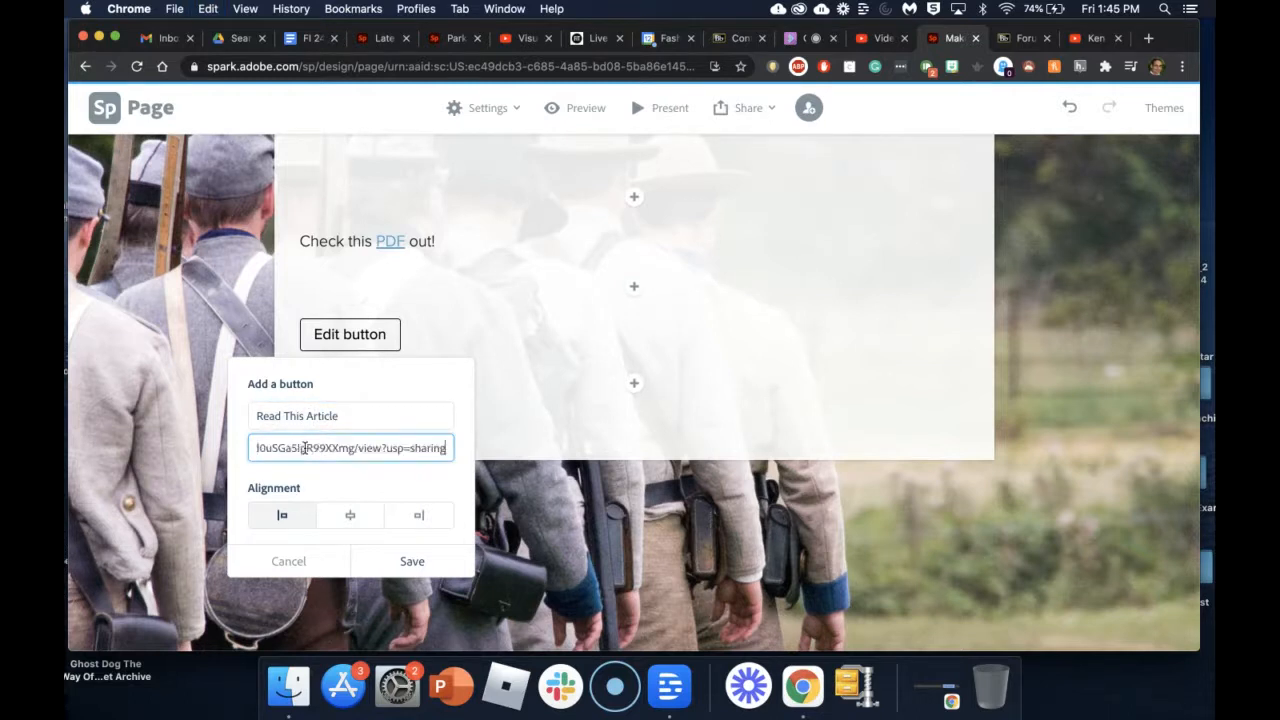
pyautogui.click(360, 517)
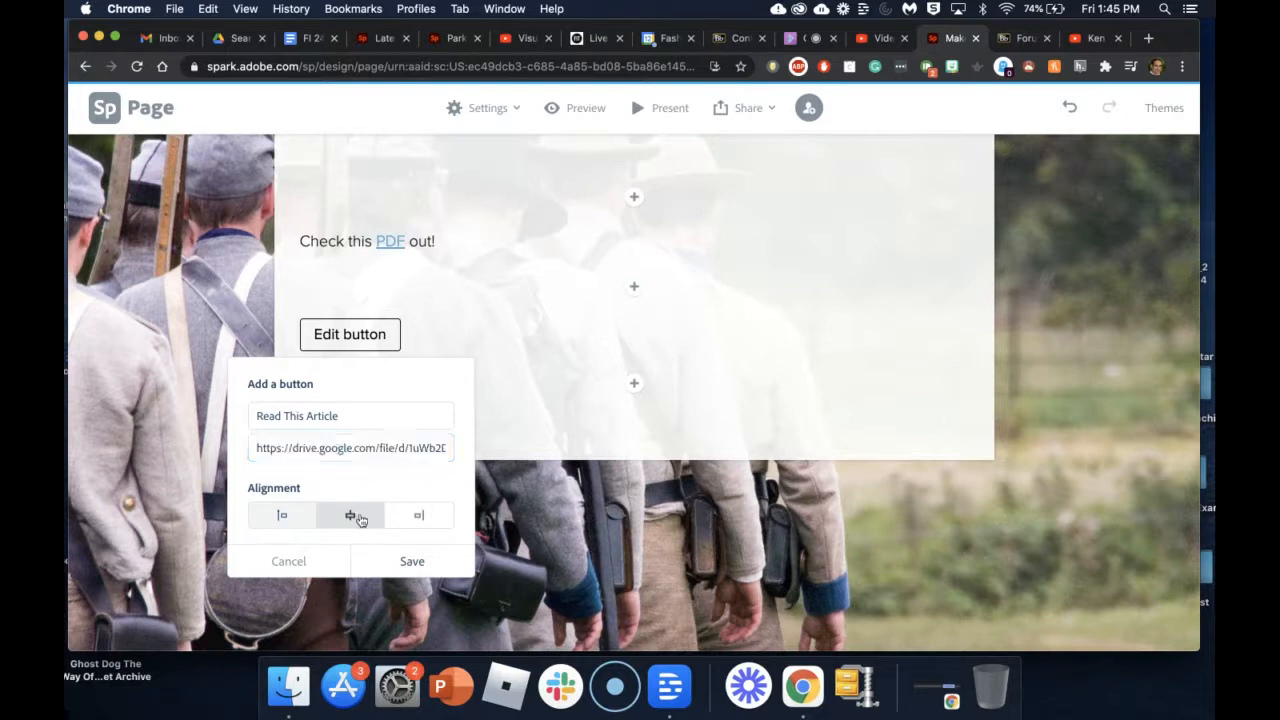
pyautogui.click(411, 560)
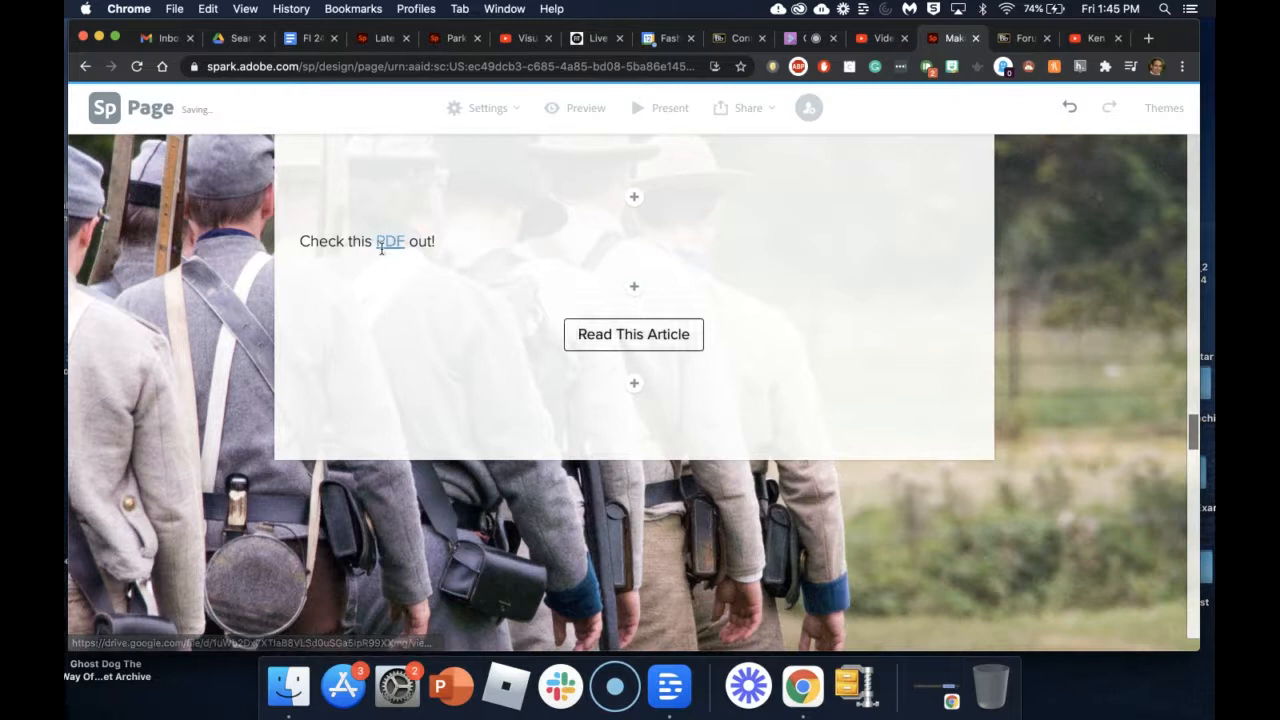
# Preview the page, open the PDF text link and look through the first pages of the linked document.
pyautogui.click(576, 112)
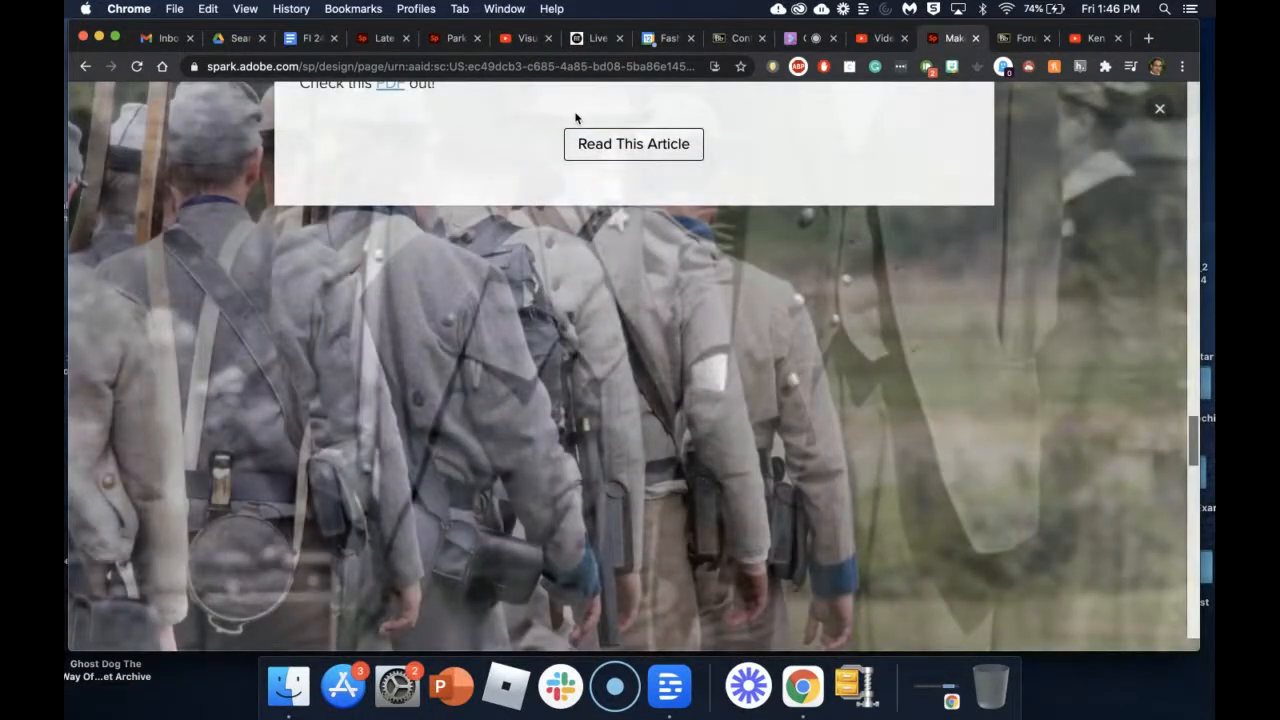
pyautogui.scroll(3, 575, 118)
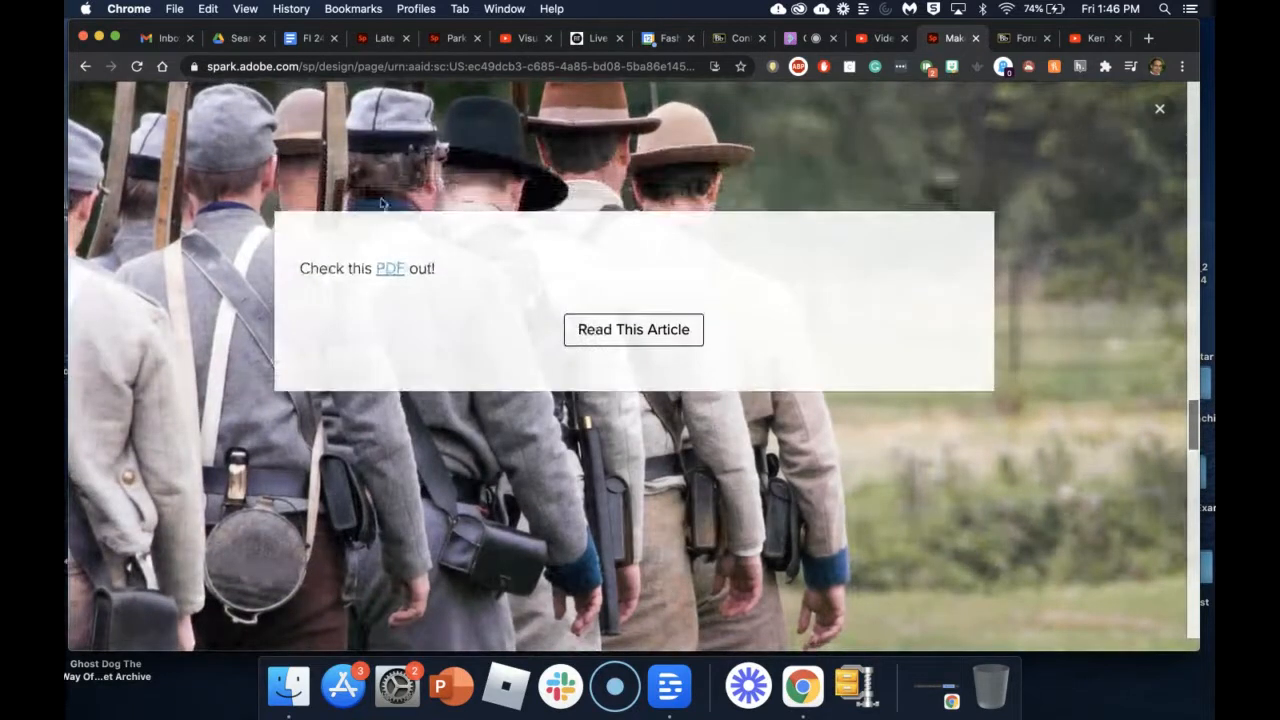
pyautogui.click(389, 269)
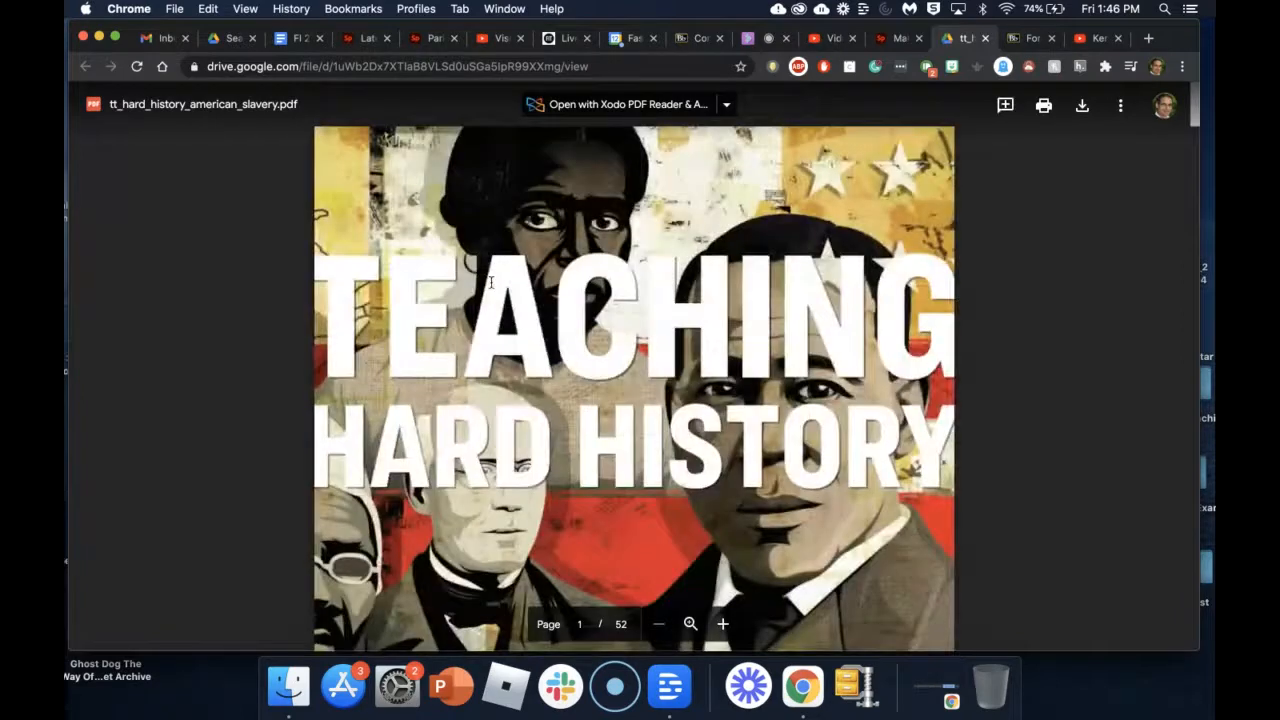
pyautogui.scroll(-10, 589, 372)
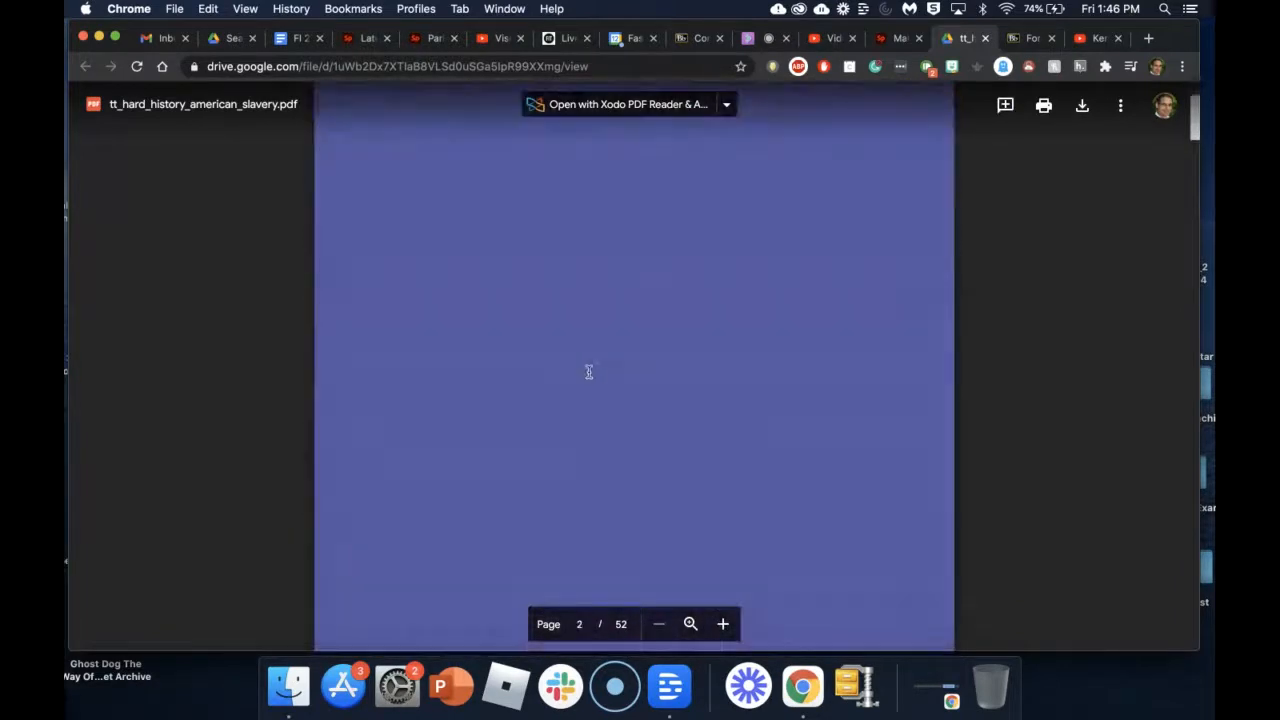
pyautogui.scroll(-10, 589, 372)
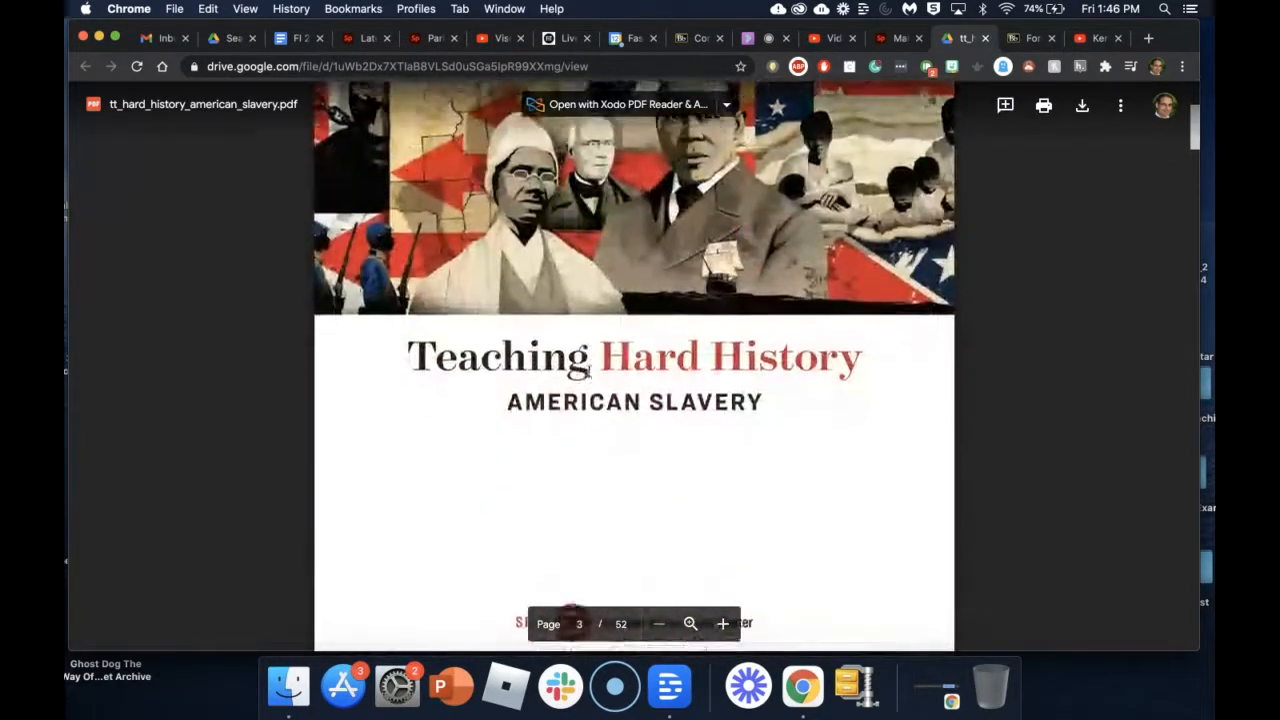
pyautogui.scroll(-10, 589, 372)
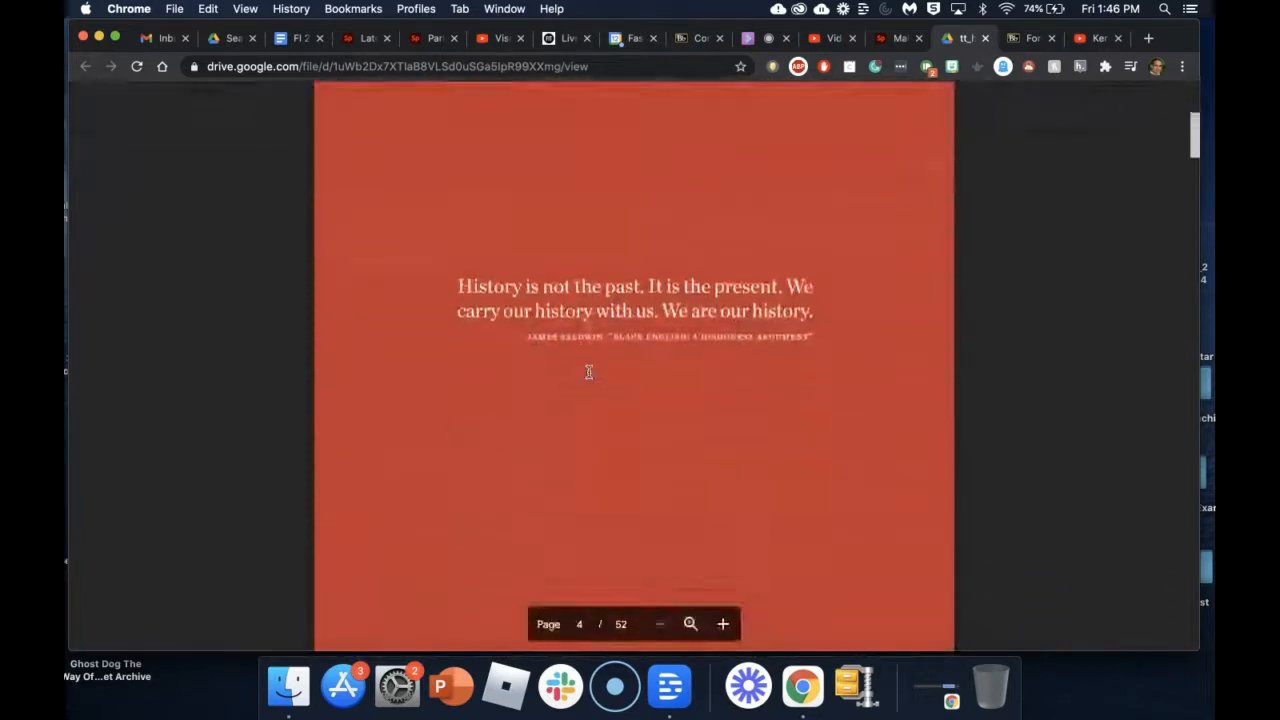
pyautogui.scroll(-8, 589, 372)
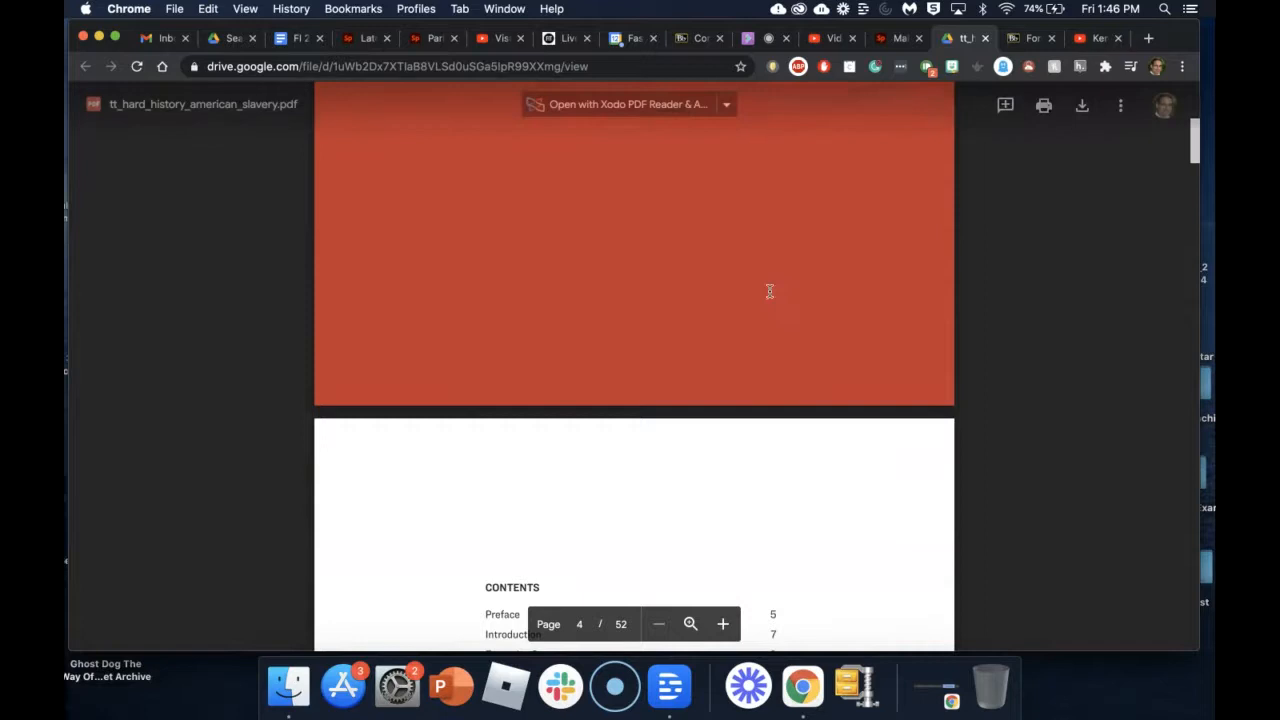
pyautogui.scroll(10, 770, 290)
pyautogui.scroll(15, 770, 290)
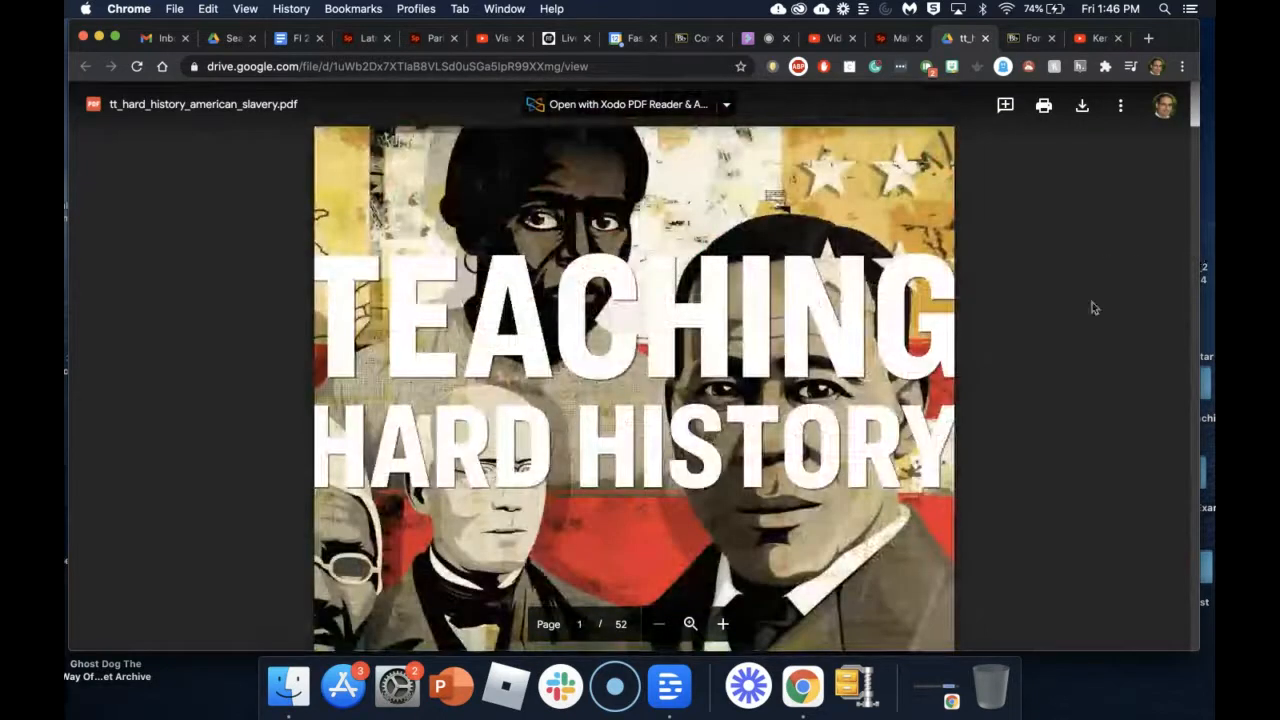
# Test the Read This Article button in the page preview, return to the preview and switch to the Collaborate session.
pyautogui.click(901, 42)
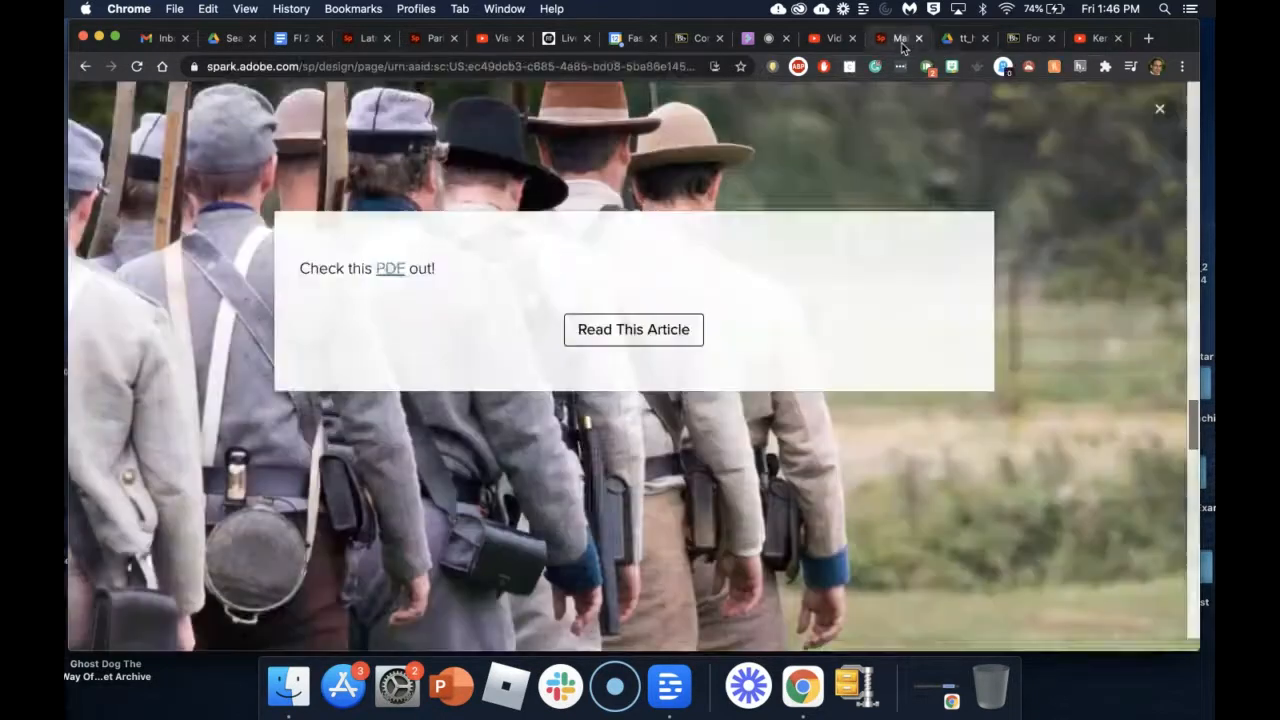
pyautogui.click(627, 330)
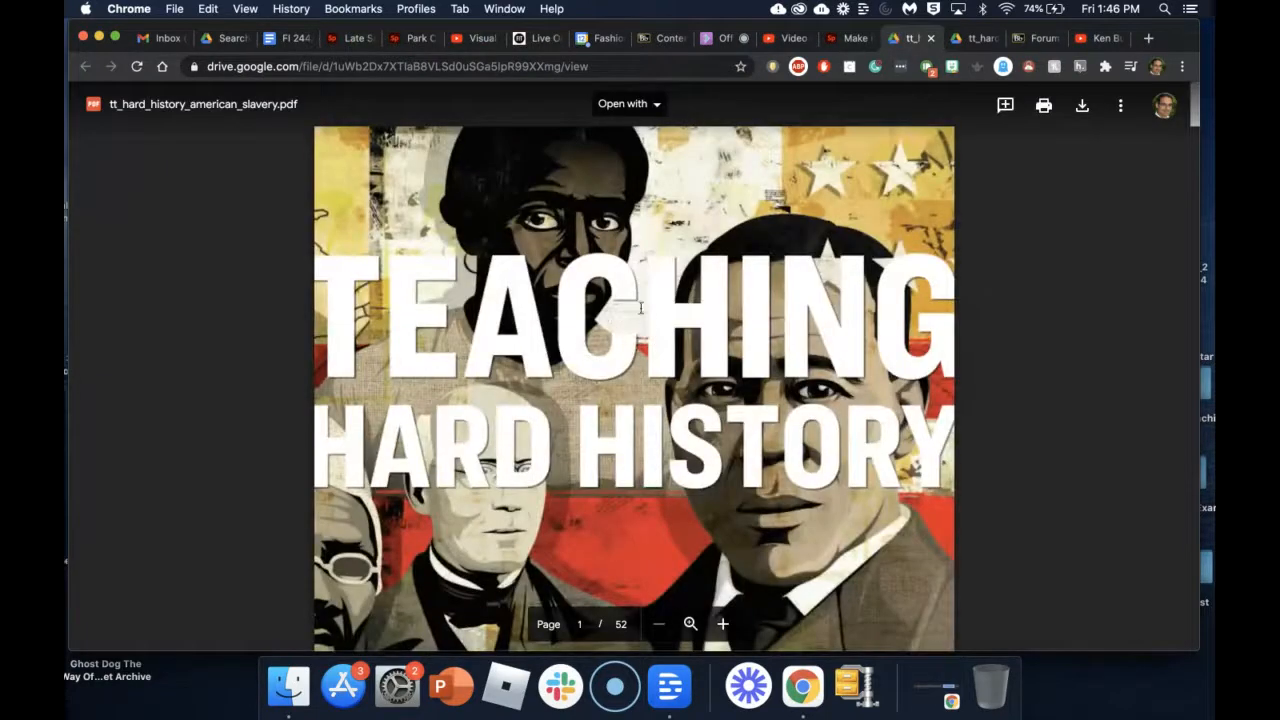
pyautogui.click(855, 40)
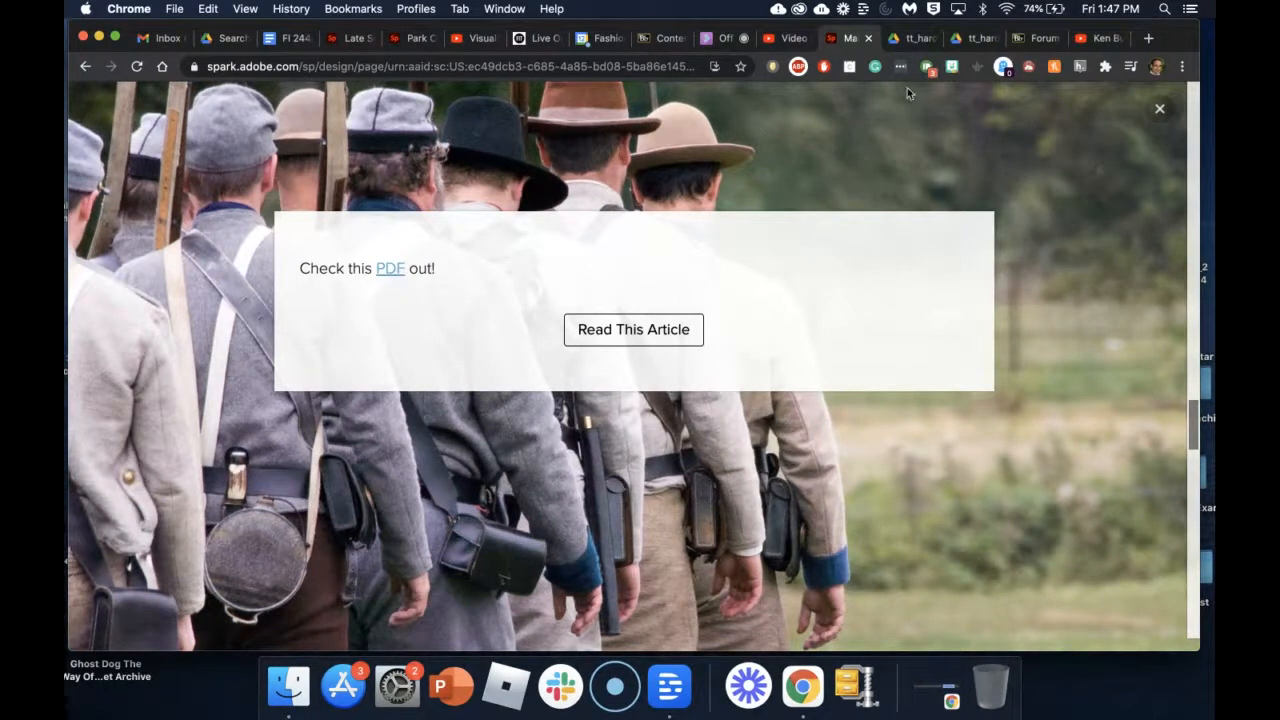
pyautogui.click(725, 38)
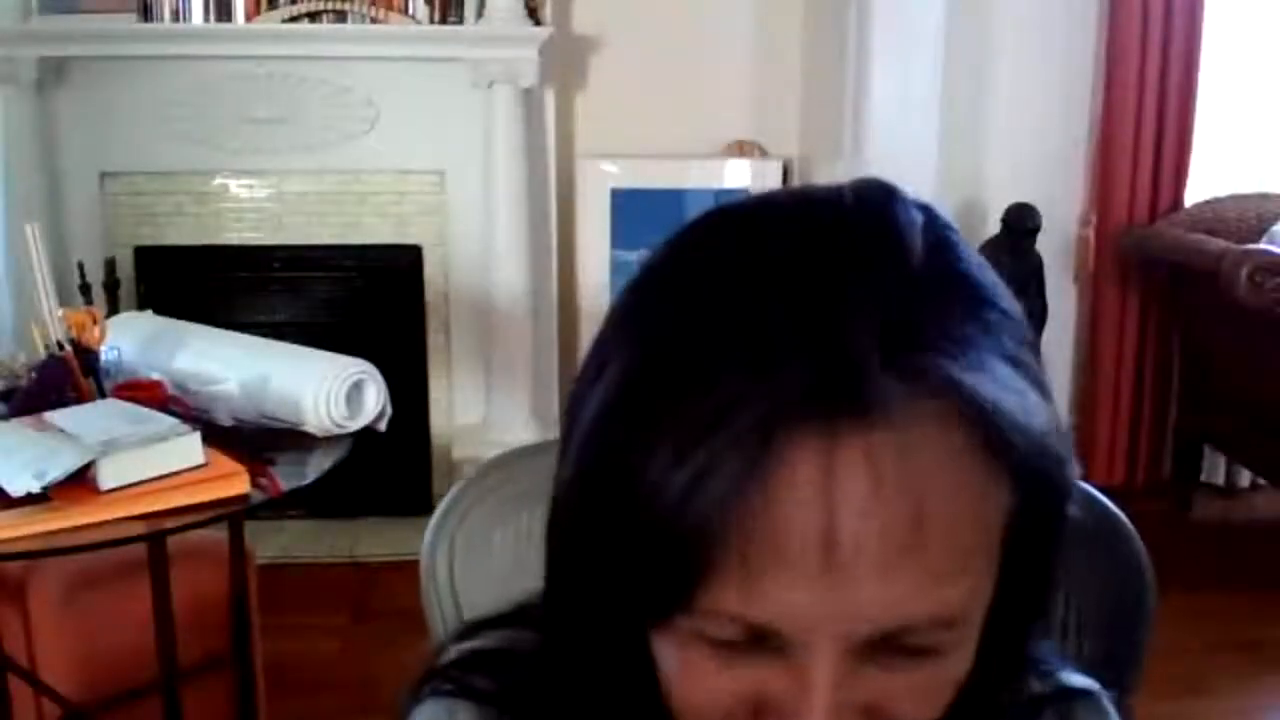
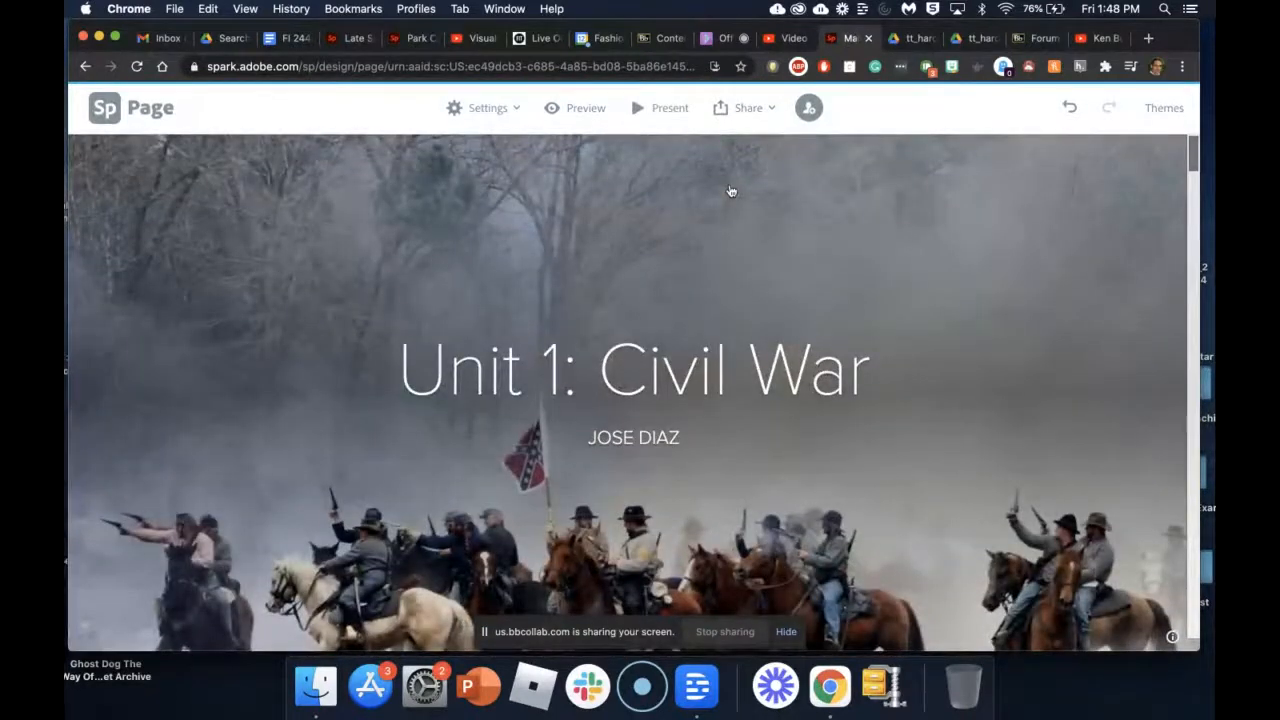
# Invite a colleague to edit the "Unit 1: Civil War" page by finding them by name.
pyautogui.click(764, 108)
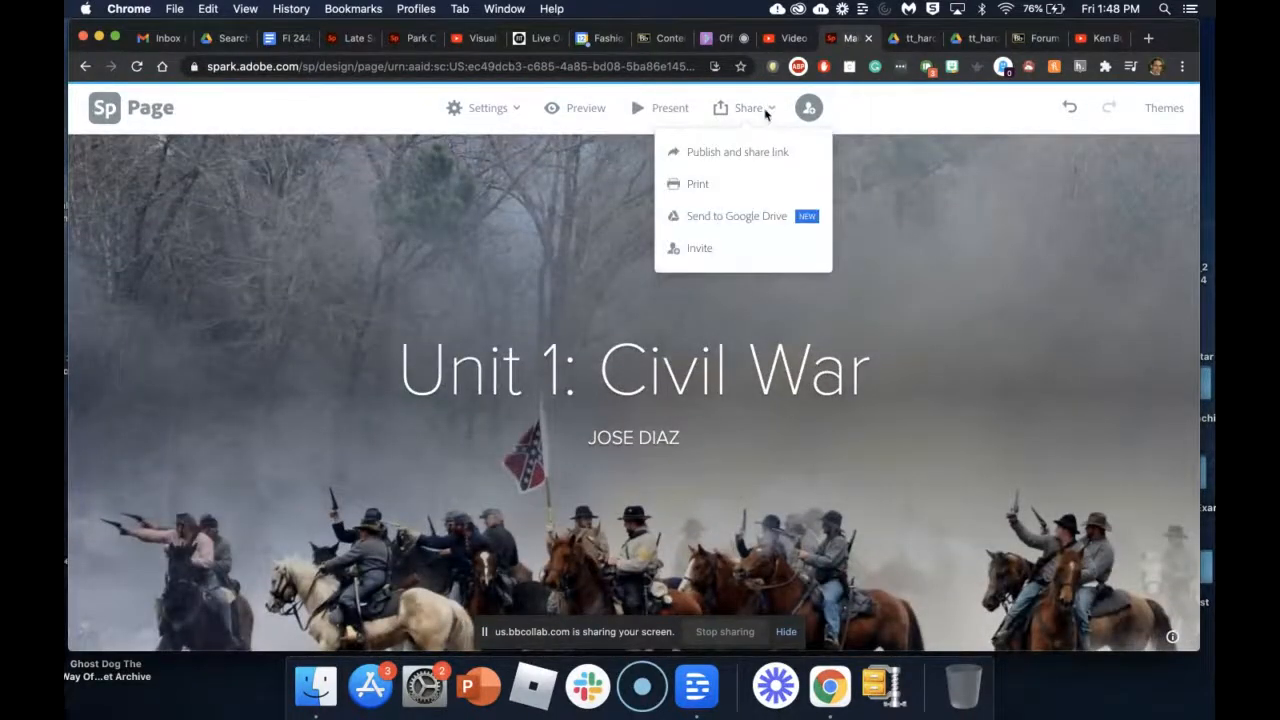
pyautogui.click(698, 252)
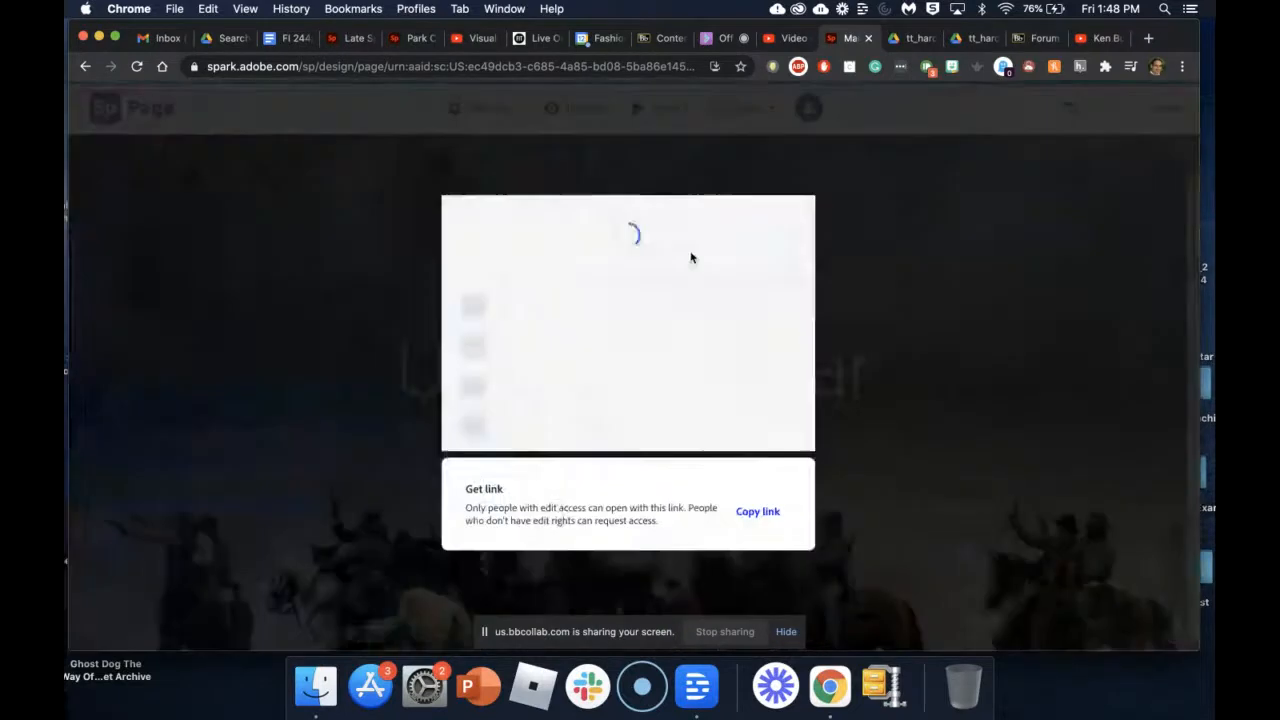
pyautogui.click(525, 289)
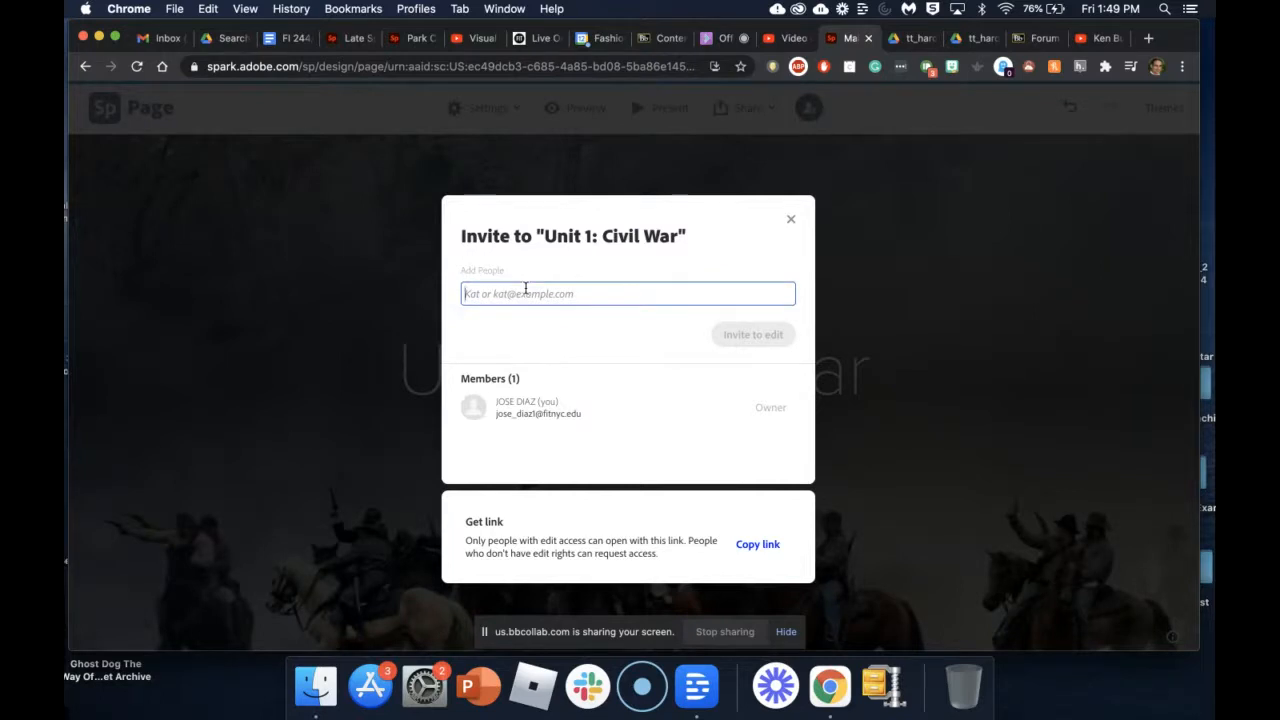
pyautogui.write('carmita')
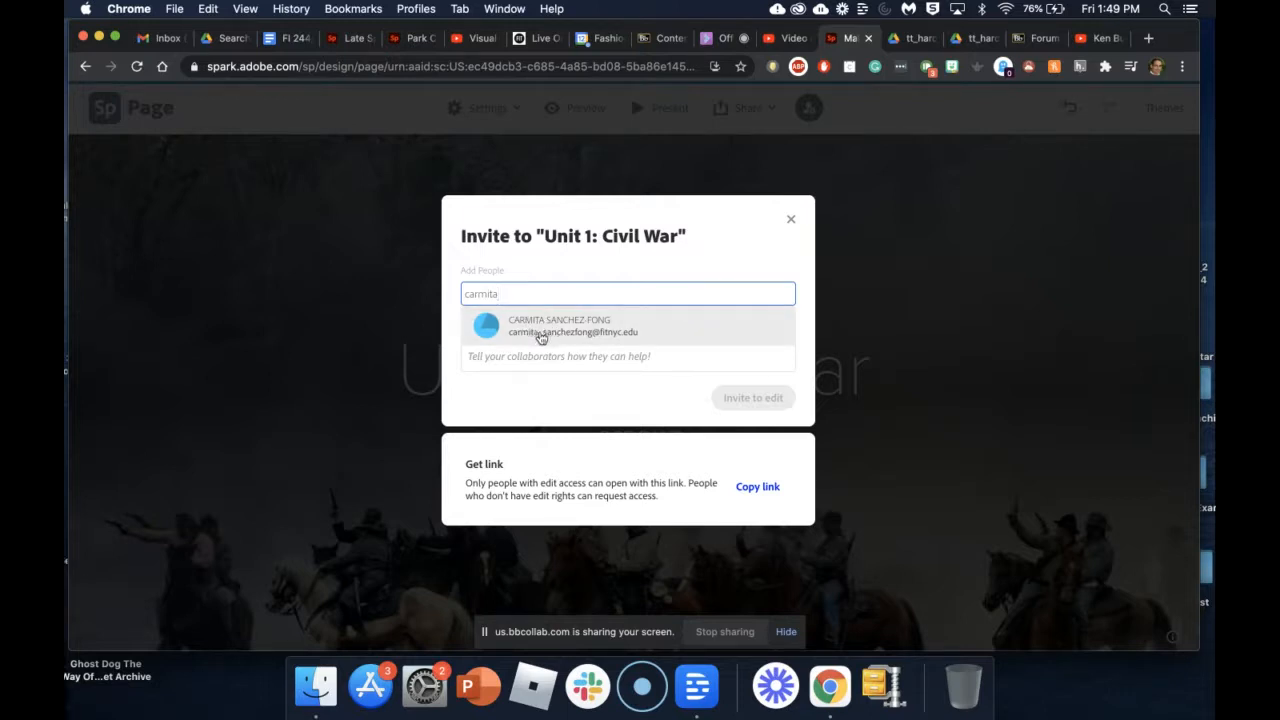
pyautogui.click(539, 333)
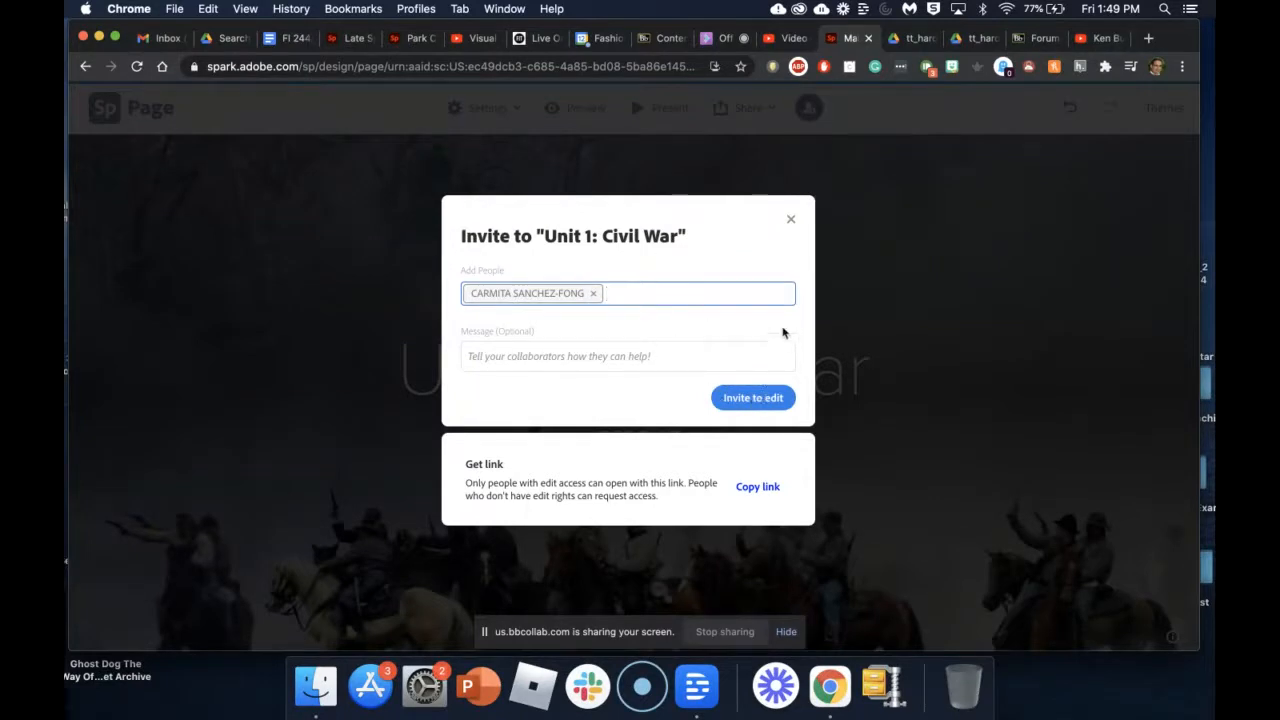
pyautogui.click(778, 406)
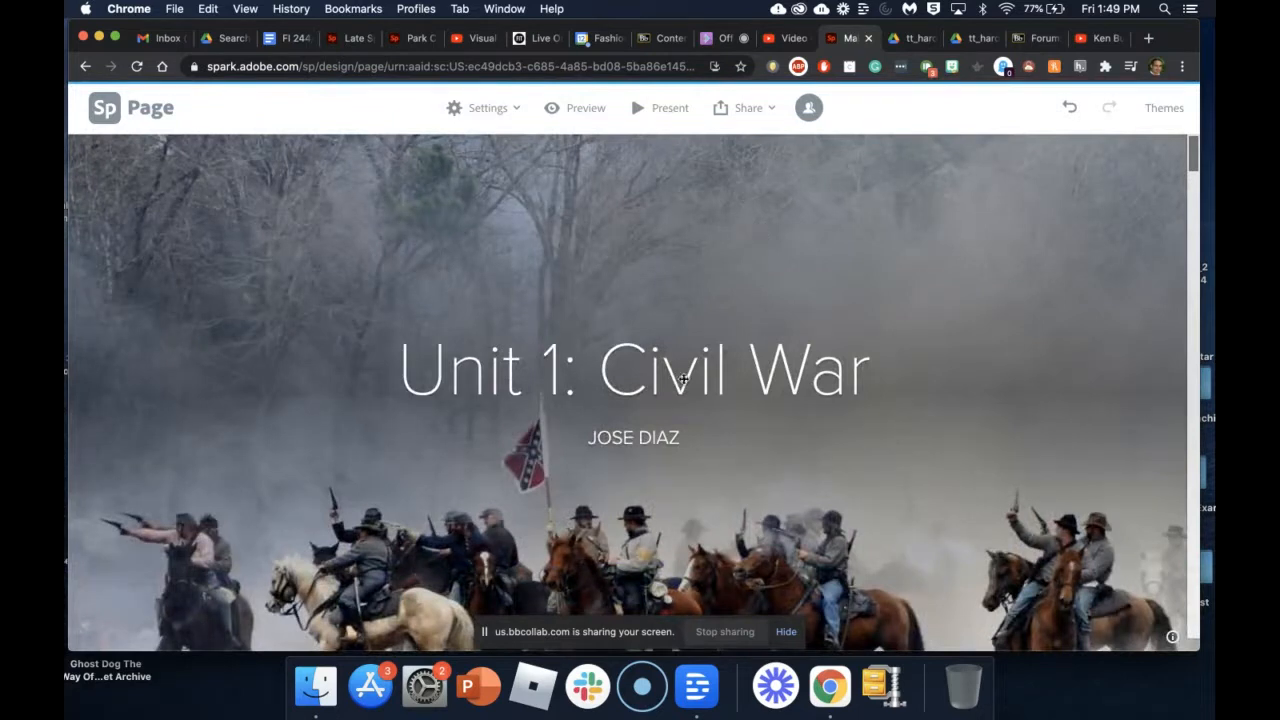
# Skim the Civil War page, show its sharing options and switch to the Collaborate session.
pyautogui.scroll(-10, 668, 398)
pyautogui.scroll(10, 668, 398)
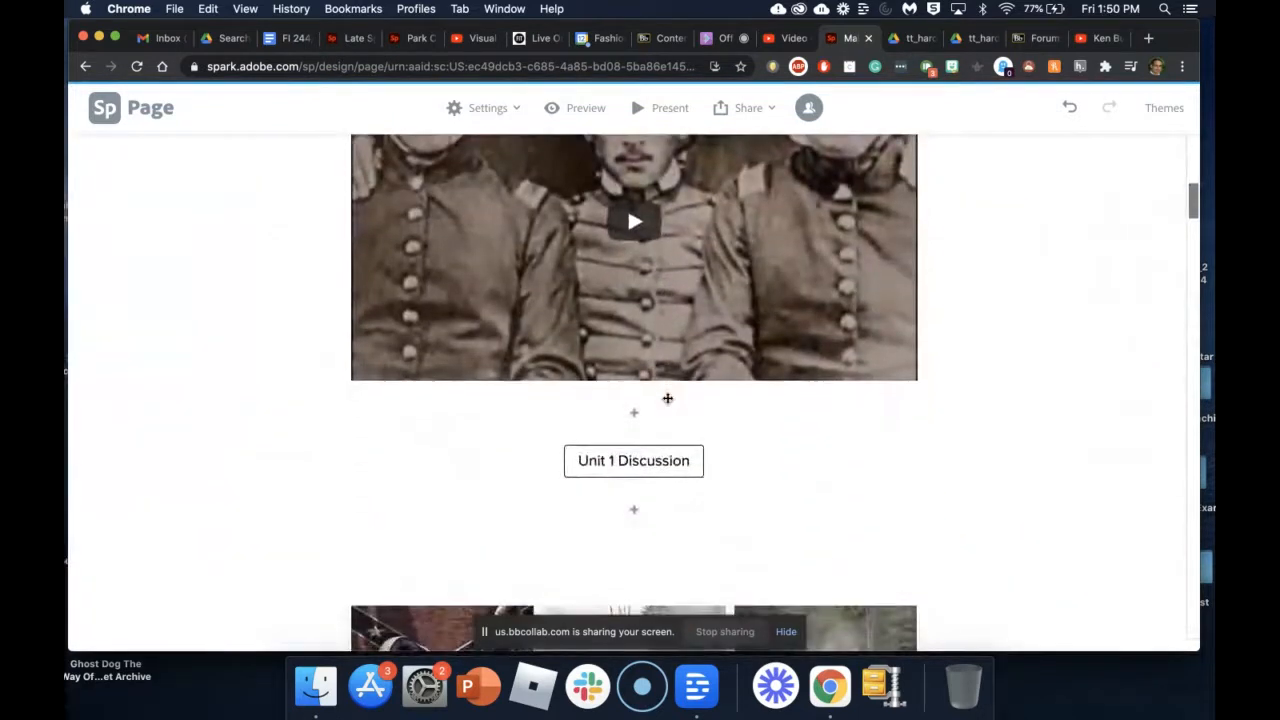
pyautogui.scroll(3, 668, 398)
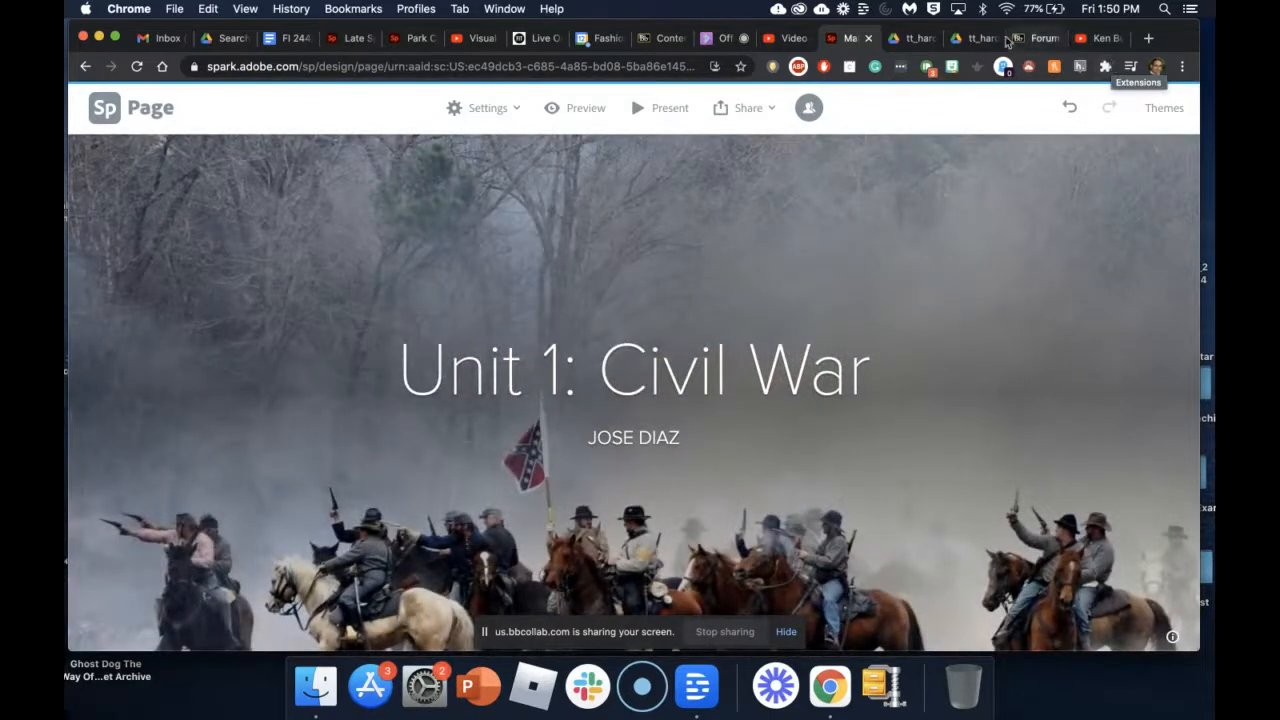
pyautogui.click(748, 108)
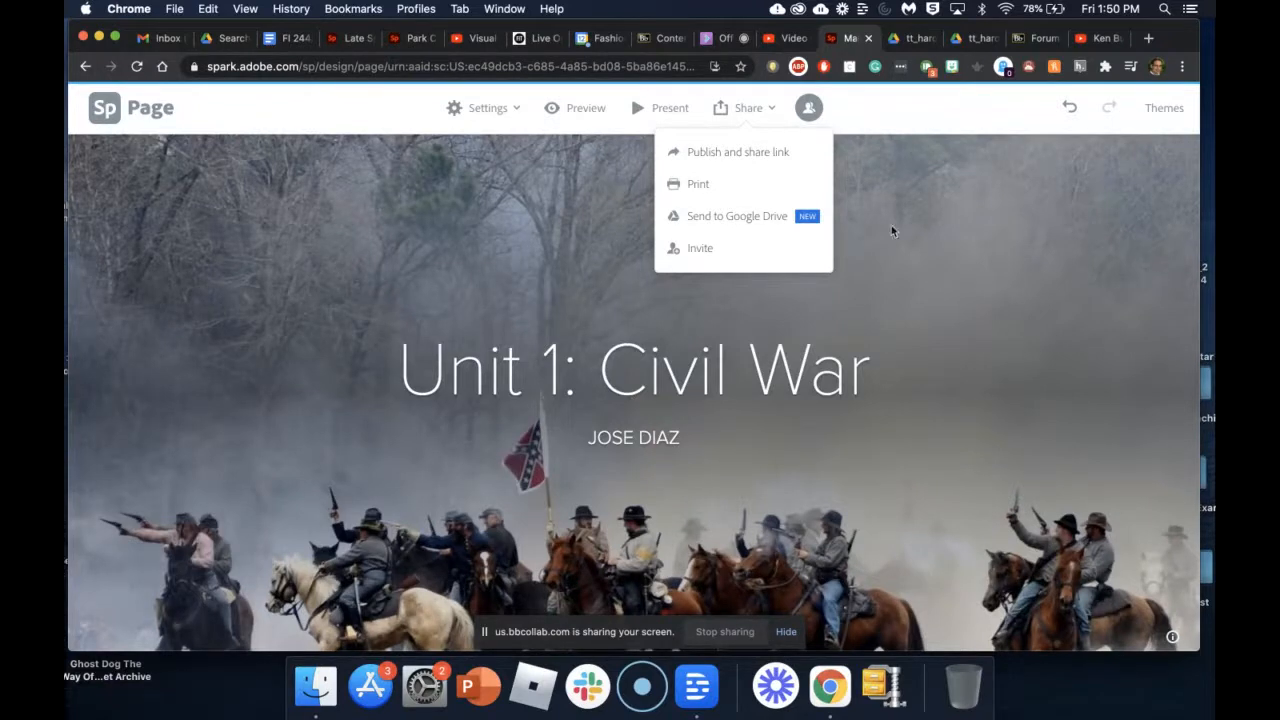
pyautogui.click(718, 38)
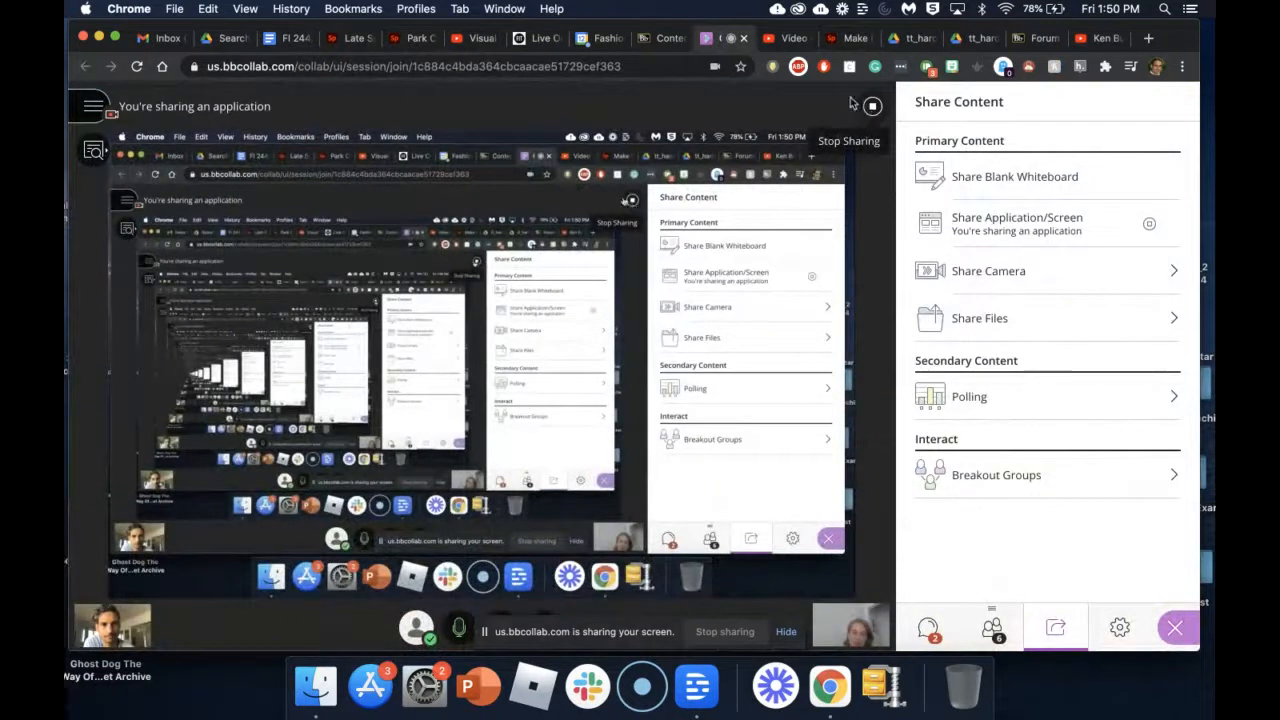
# Return to the "Unit 1: Civil War" page, dismiss its sharing options and glance over the title section.
pyautogui.click(848, 40)
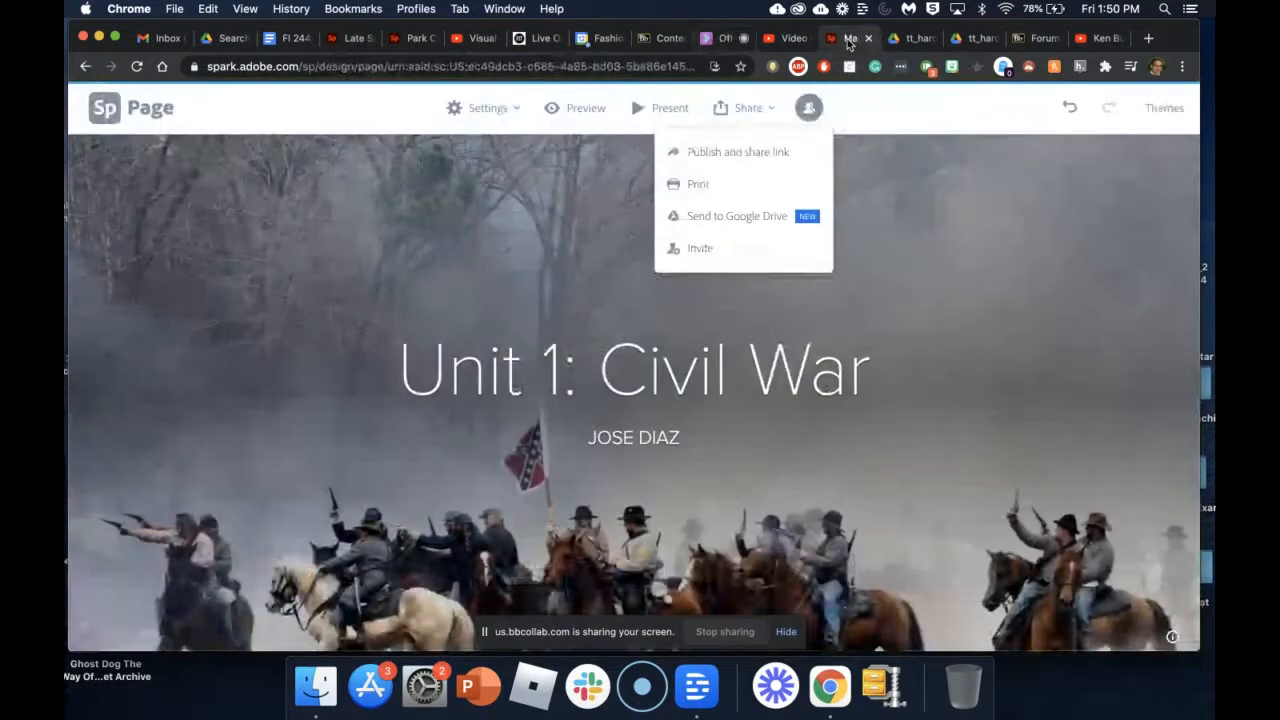
pyautogui.click(587, 230)
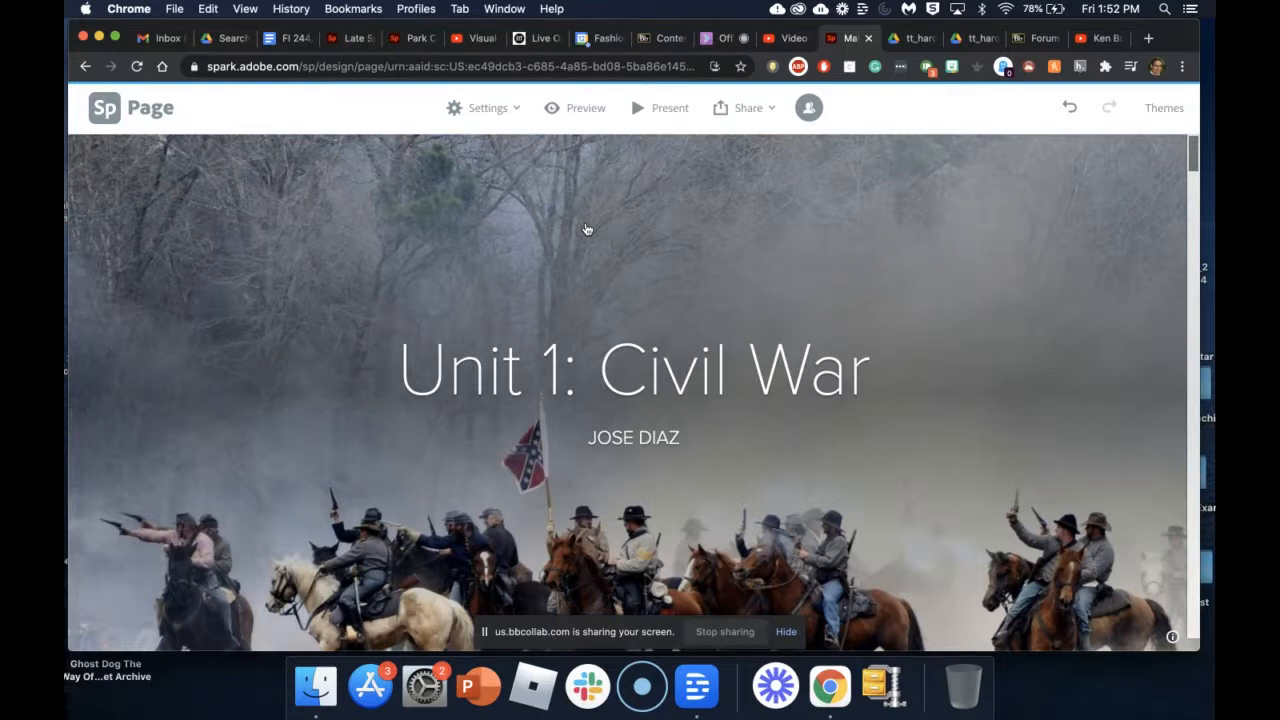
pyautogui.scroll(-3, 546, 373)
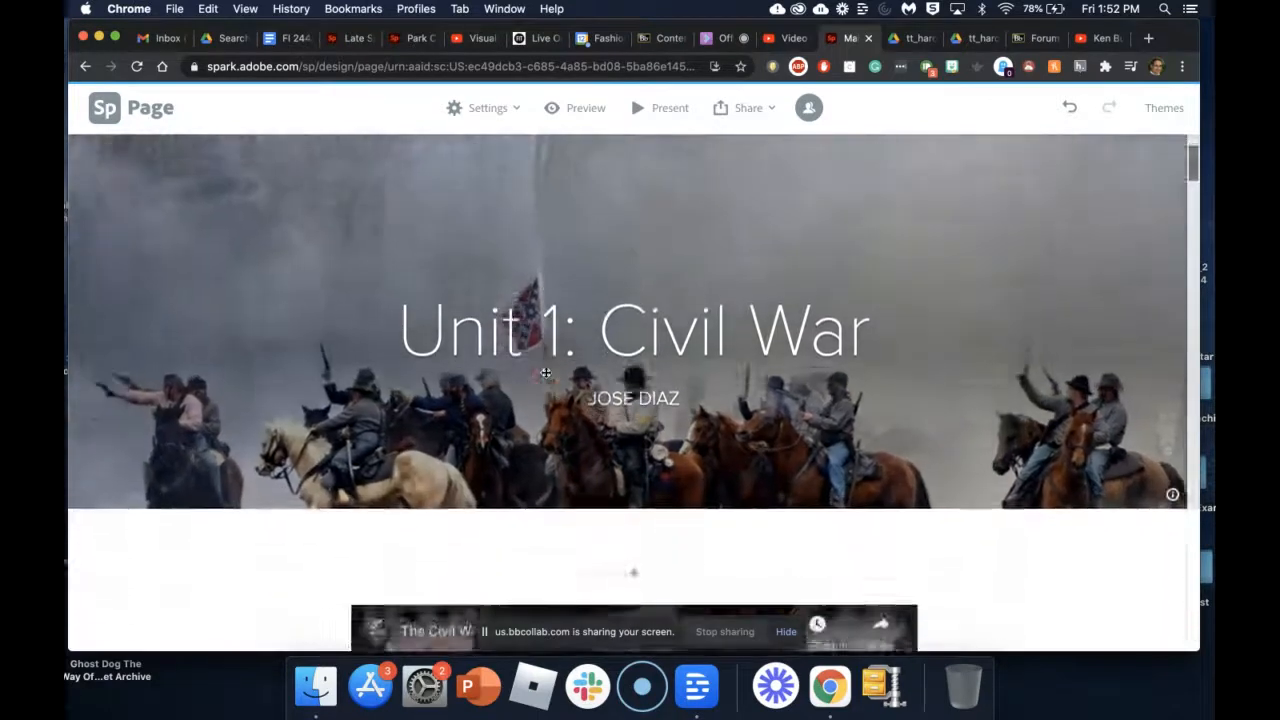
pyautogui.scroll(3, 546, 373)
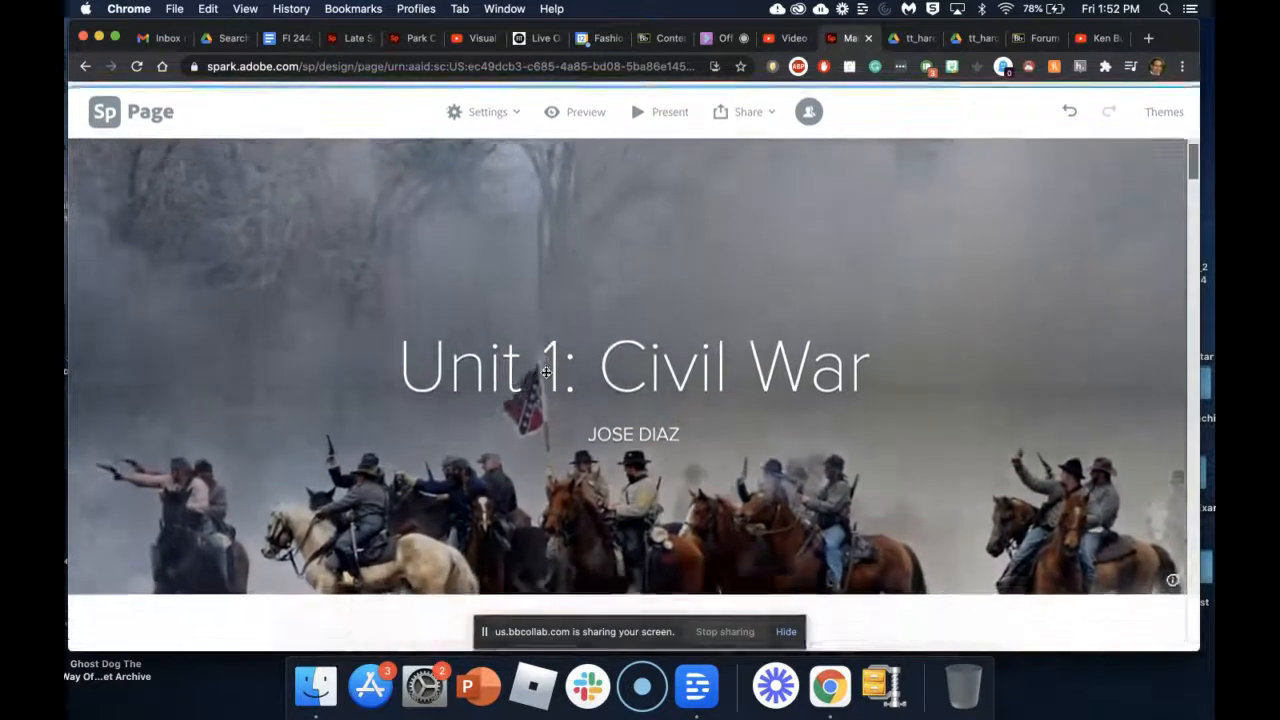
pyautogui.scroll(-3, 546, 373)
pyautogui.scroll(3, 546, 373)
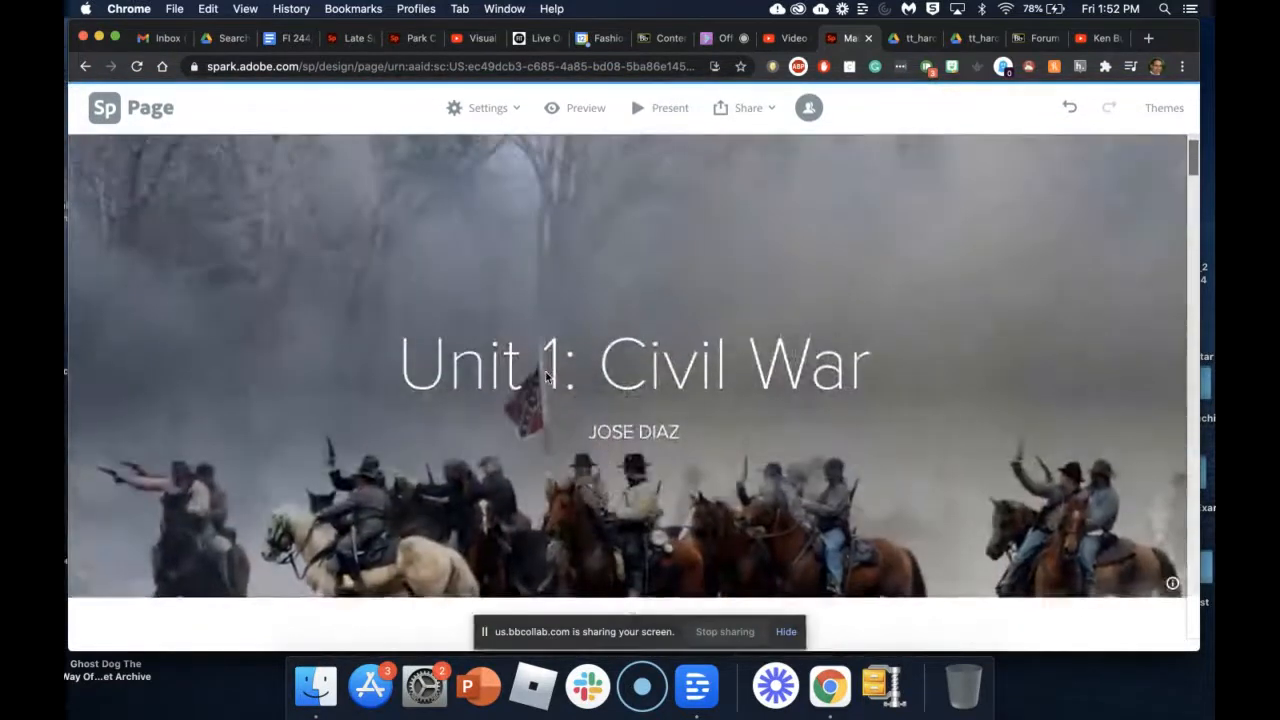
pyautogui.scroll(1, 546, 375)
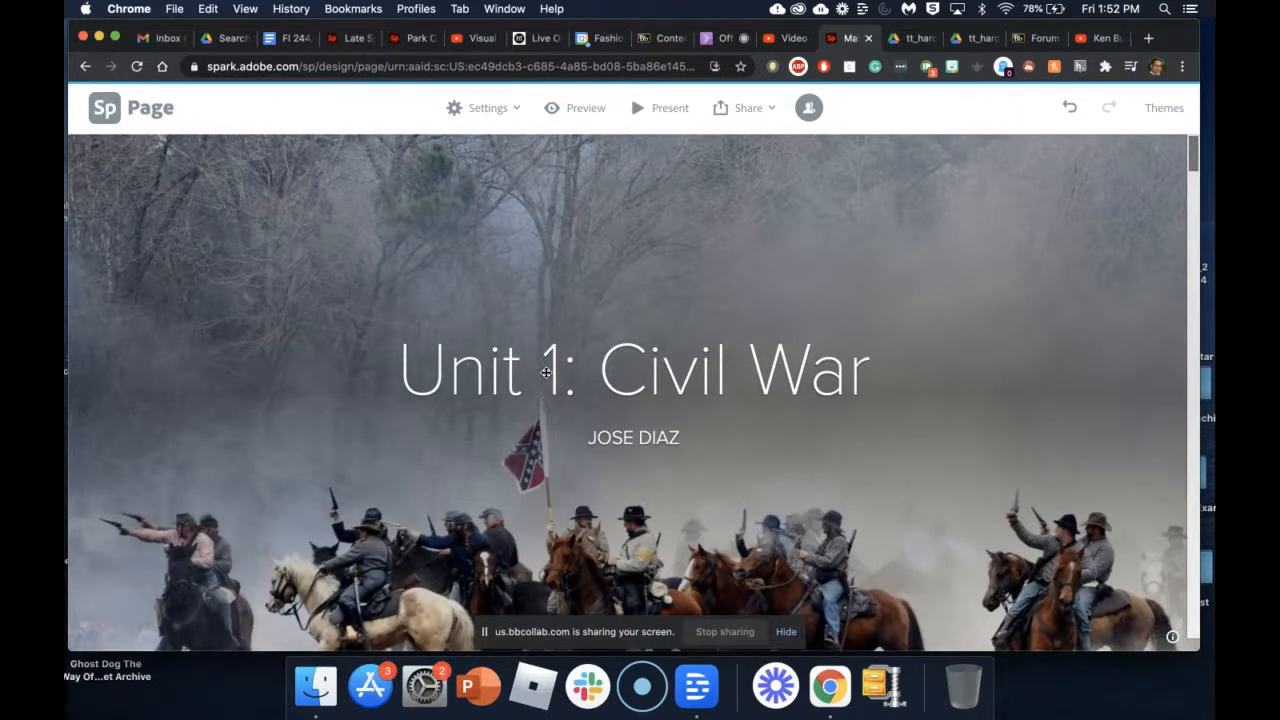
# Switch to the Blackboard course, leave the High Renaissance Spark page and open the course's Content area.
pyautogui.click(664, 39)
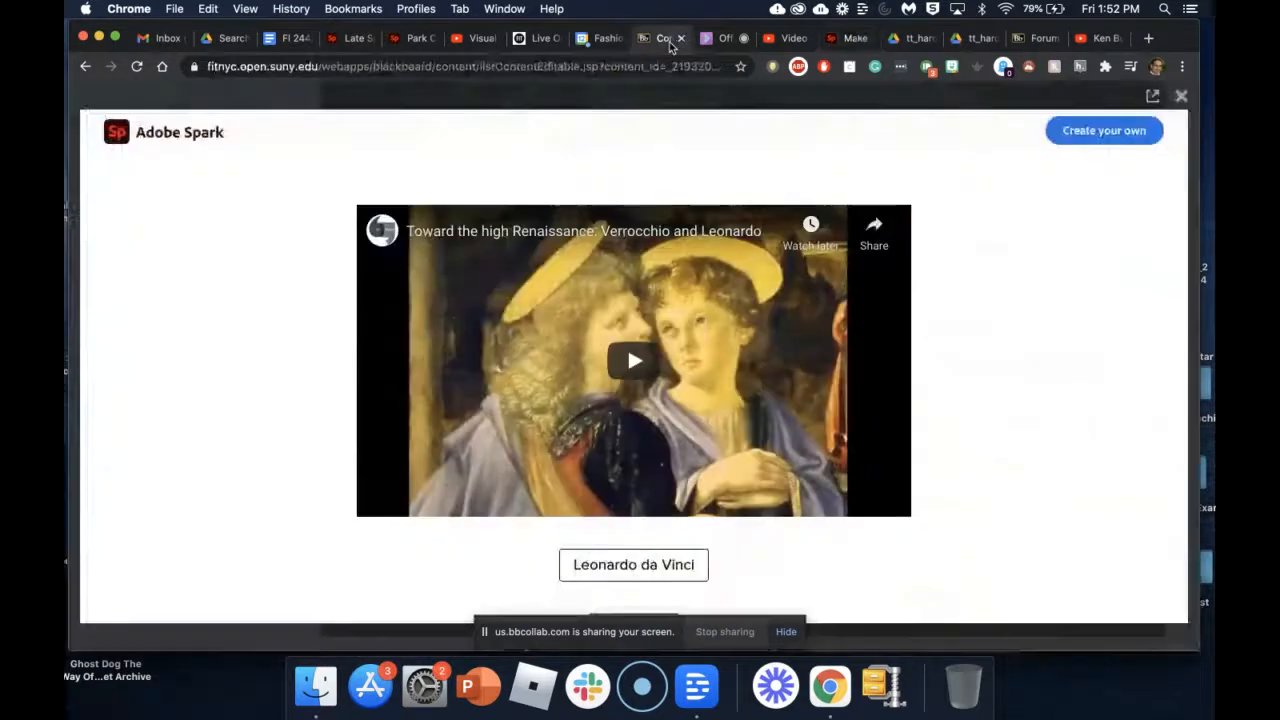
pyautogui.scroll(10, 374, 323)
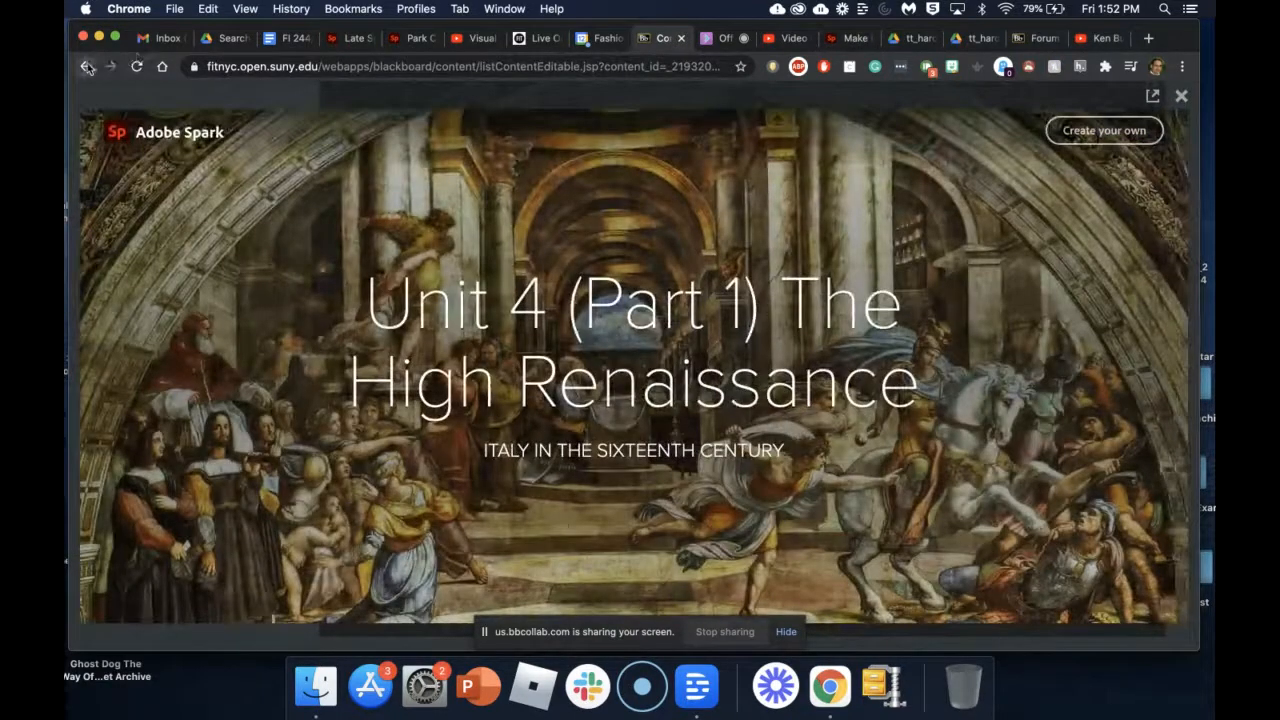
pyautogui.click(87, 67)
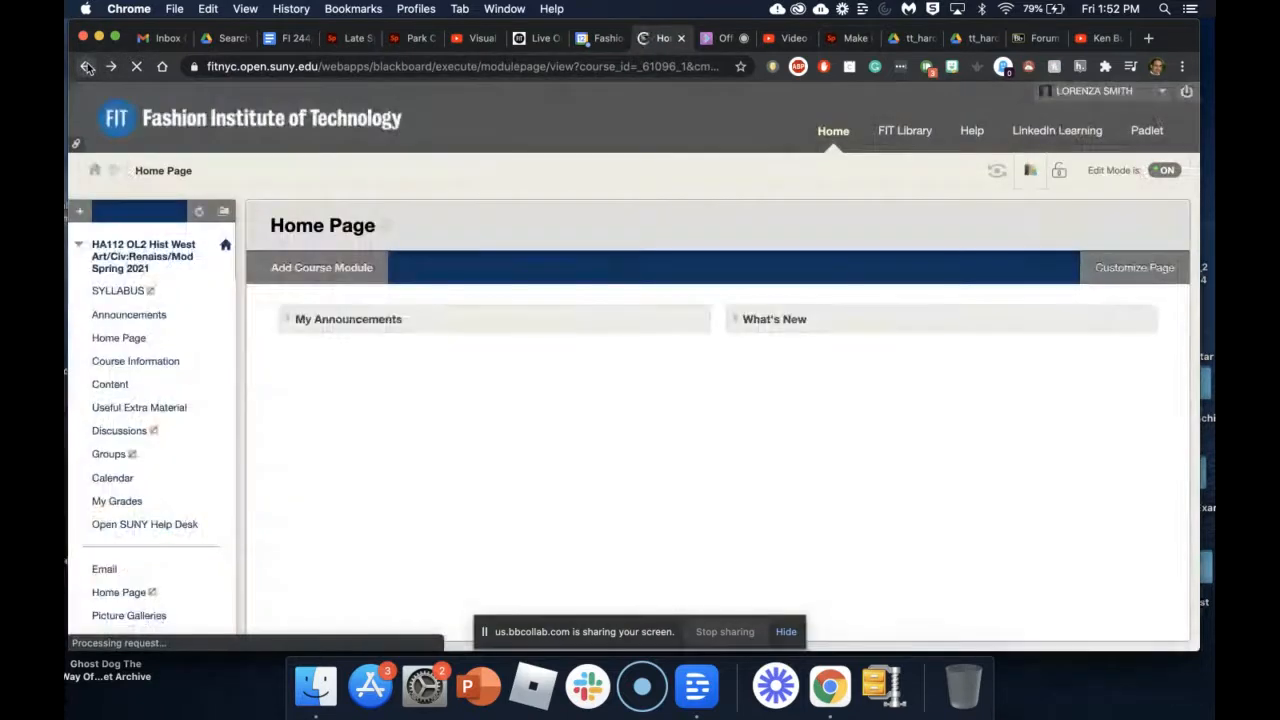
pyautogui.click(101, 386)
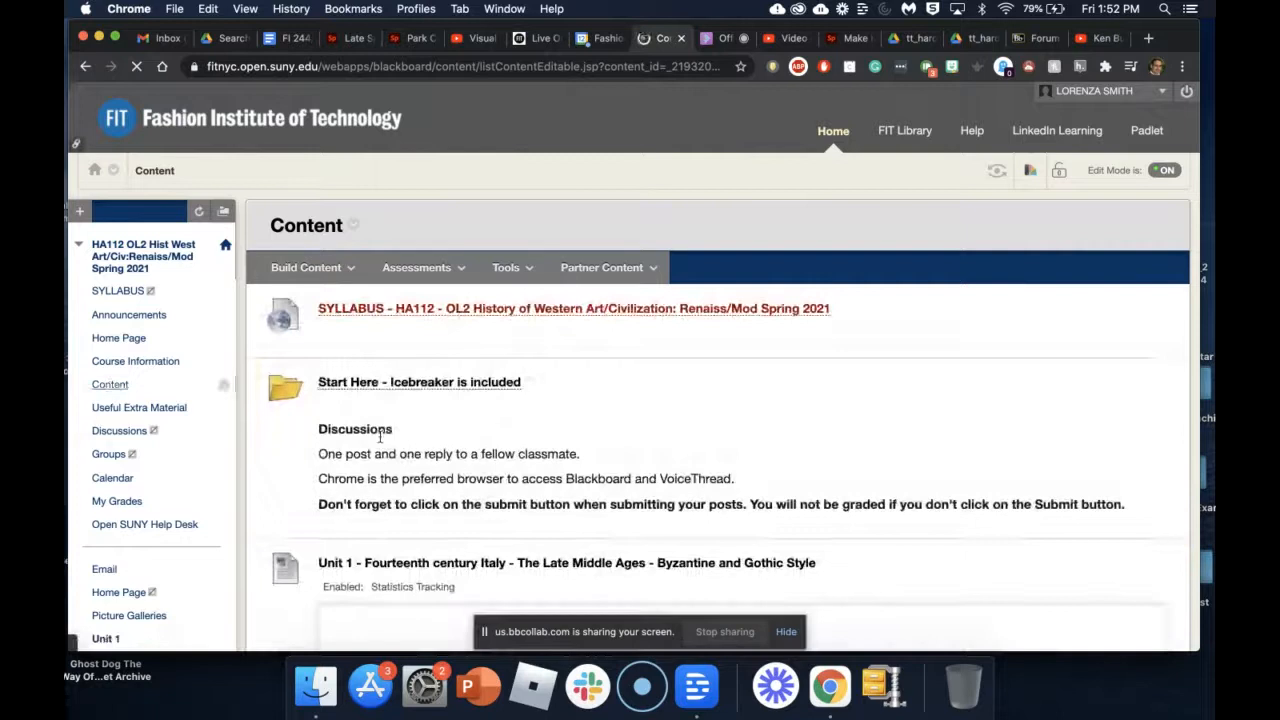
# Open the Final Exam Spark page under Unit 7 (part 2) and follow its FINAL EXAM link to the assignment.
pyautogui.scroll(-20, 817, 451)
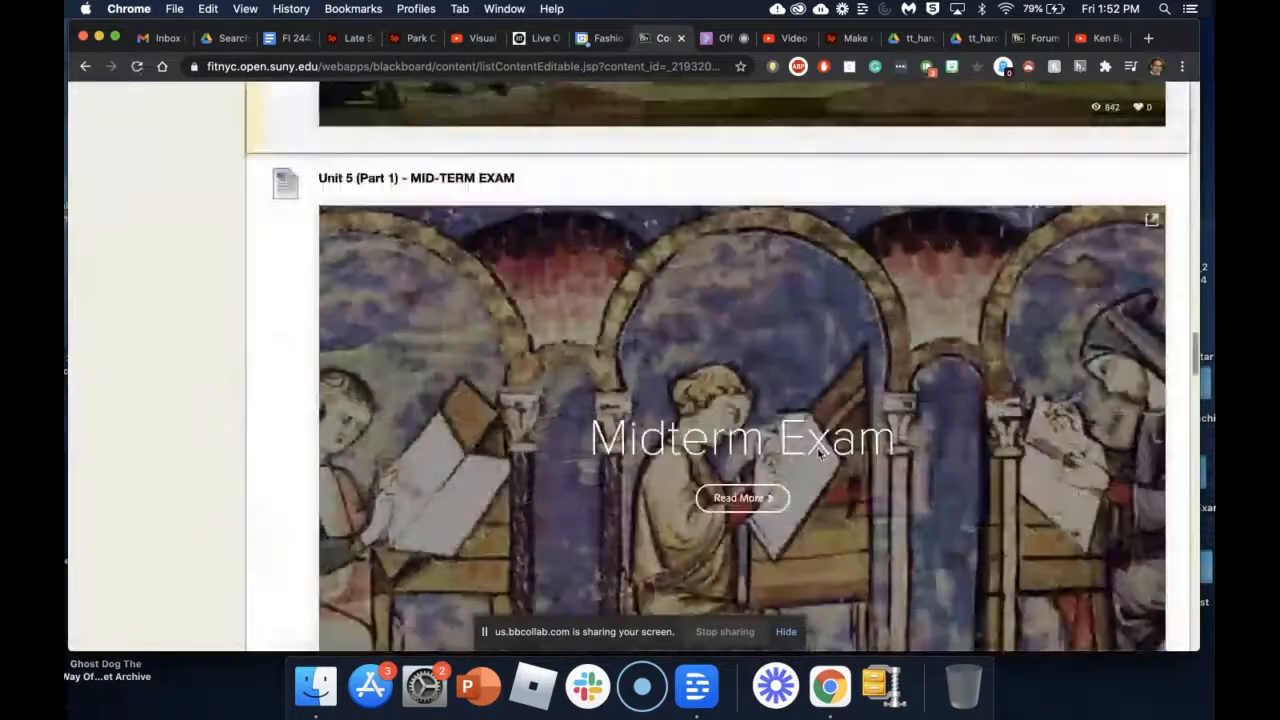
pyautogui.scroll(-15, 817, 451)
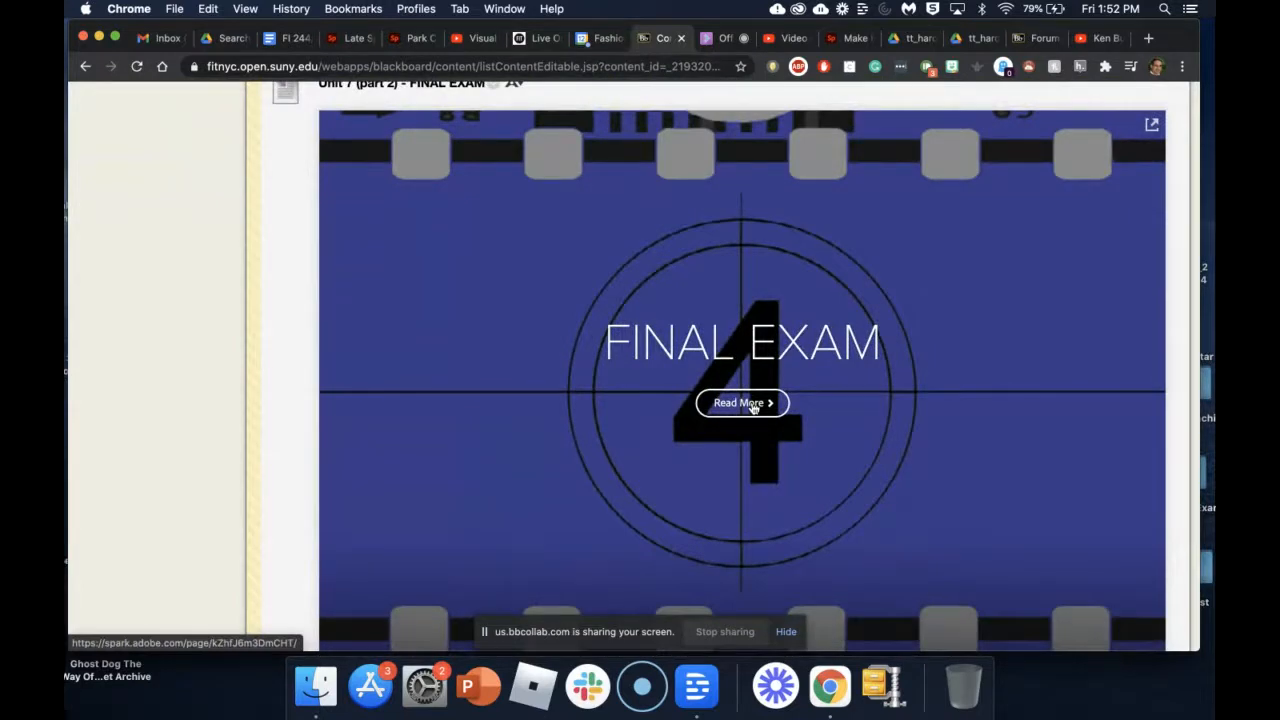
pyautogui.click(754, 404)
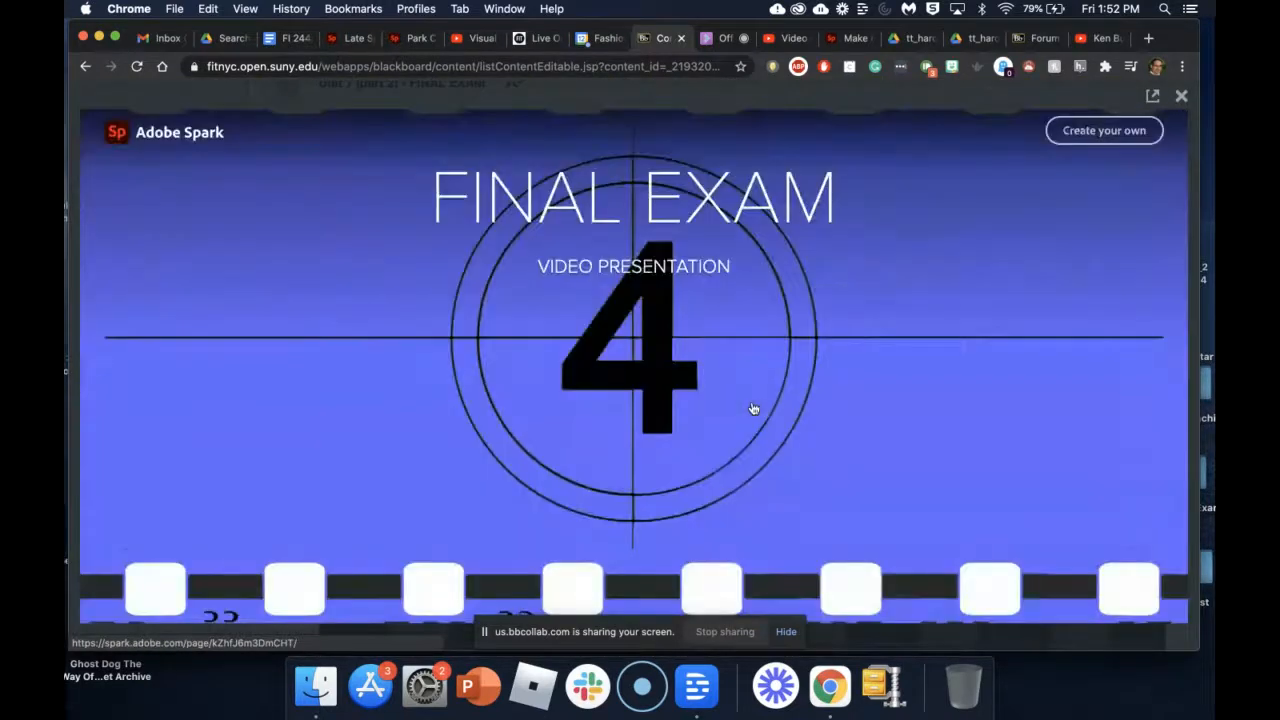
pyautogui.scroll(-5, 837, 311)
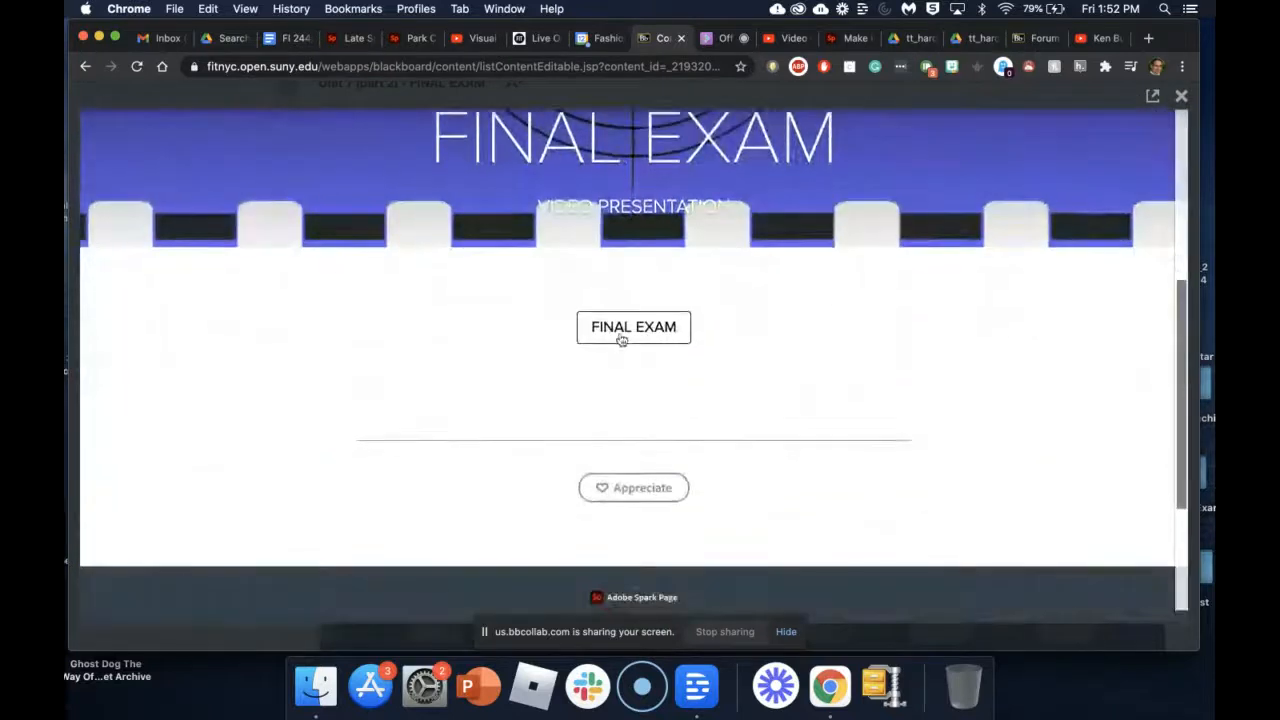
pyautogui.click(621, 336)
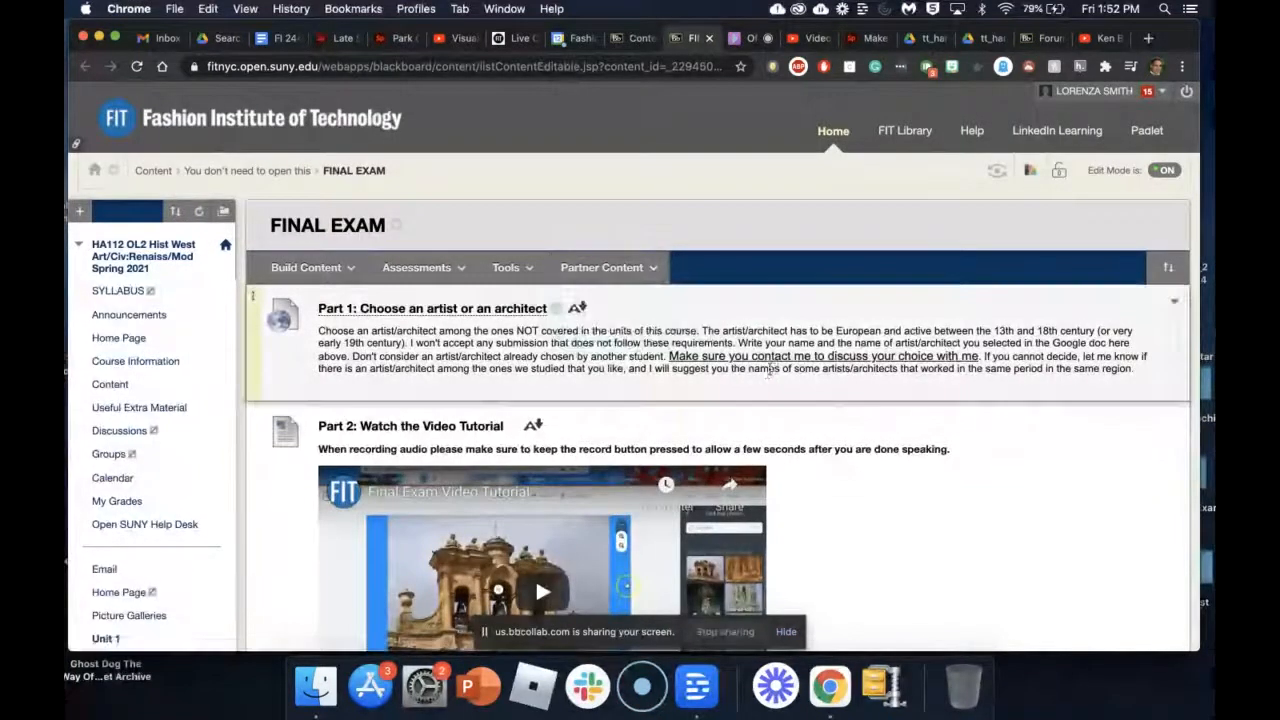
# Read through the final exam's four parts, from choosing an artist and the video tutorial to the presentation and transcript submission.
pyautogui.scroll(-3, 769, 370)
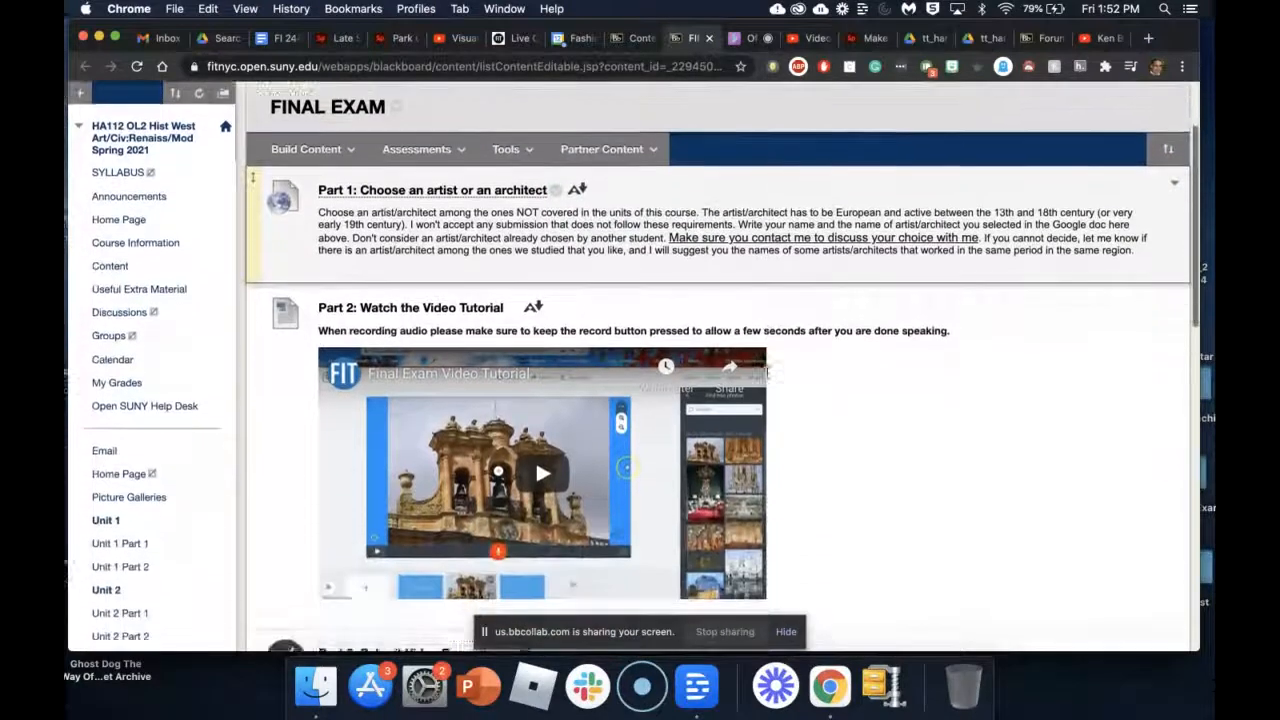
pyautogui.scroll(-1, 491, 468)
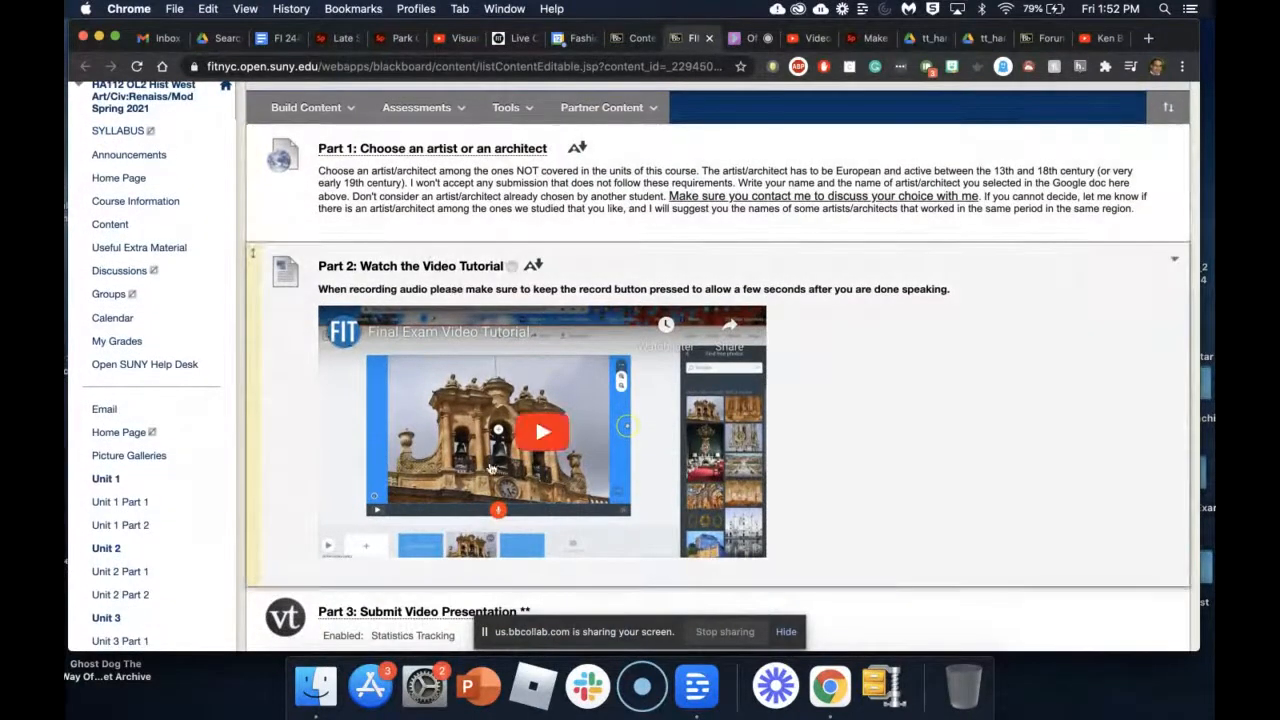
pyautogui.scroll(1, 491, 468)
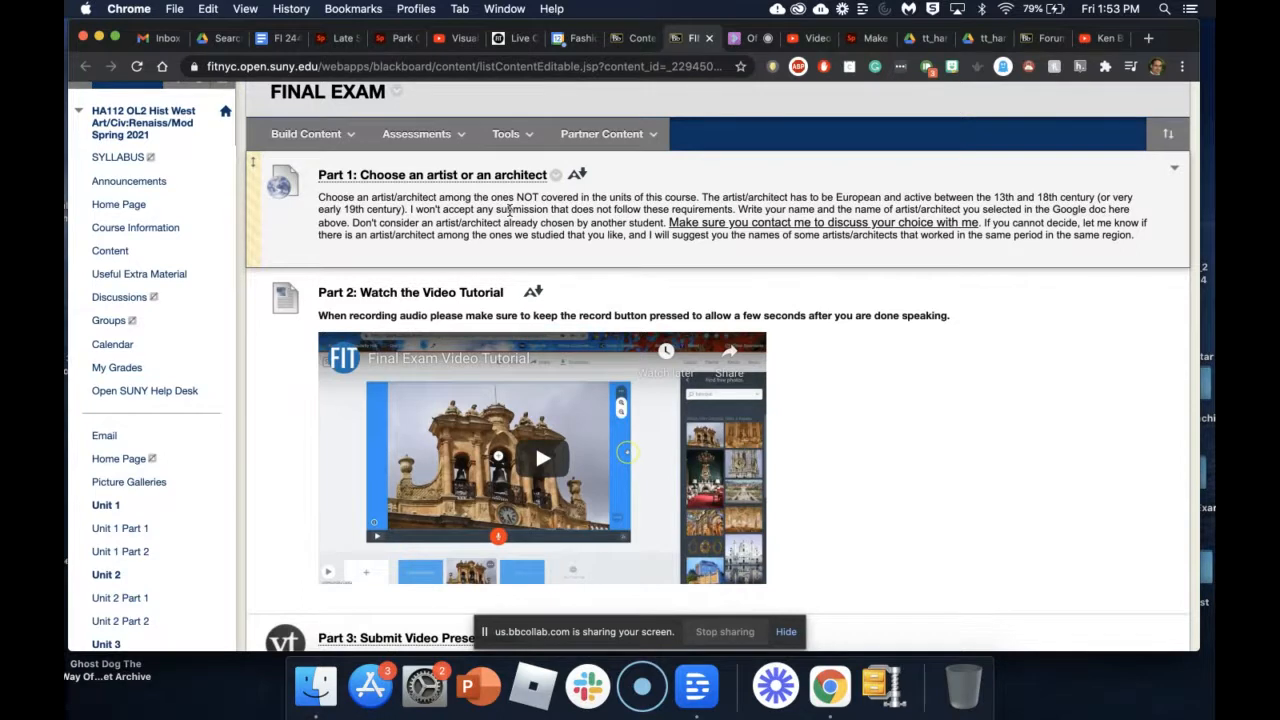
pyautogui.scroll(-3, 921, 397)
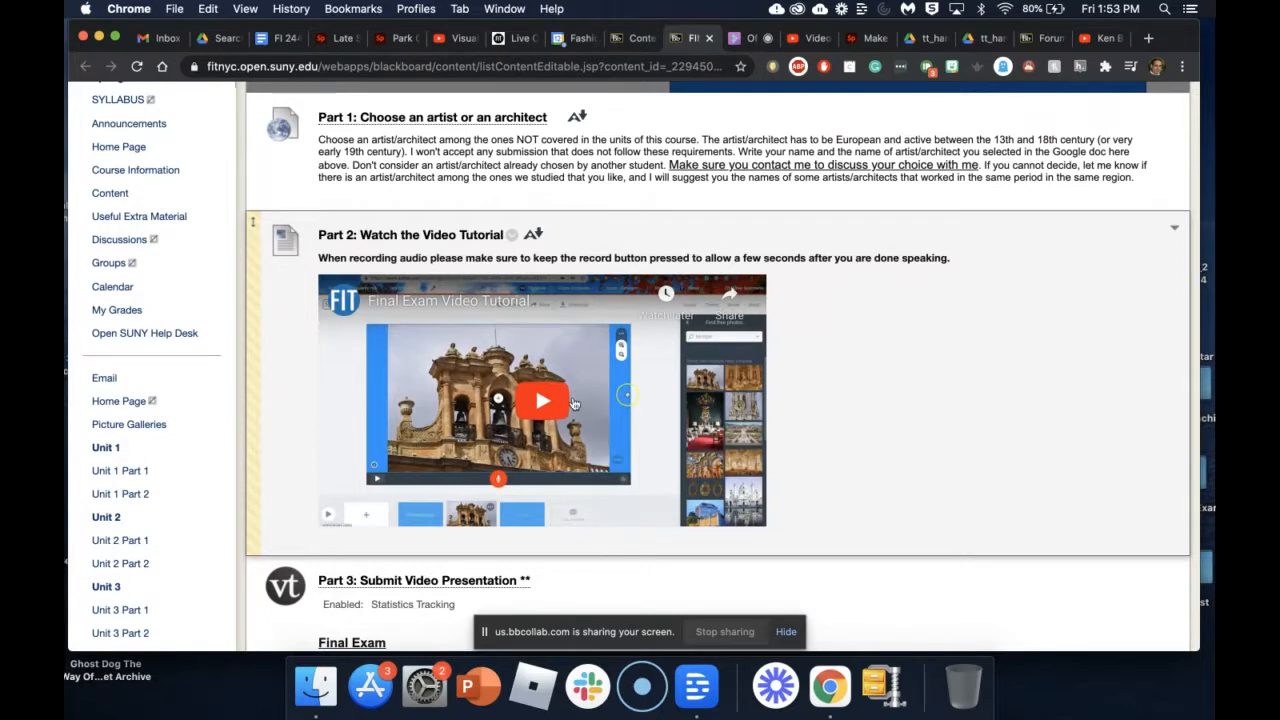
pyautogui.scroll(-5, 573, 403)
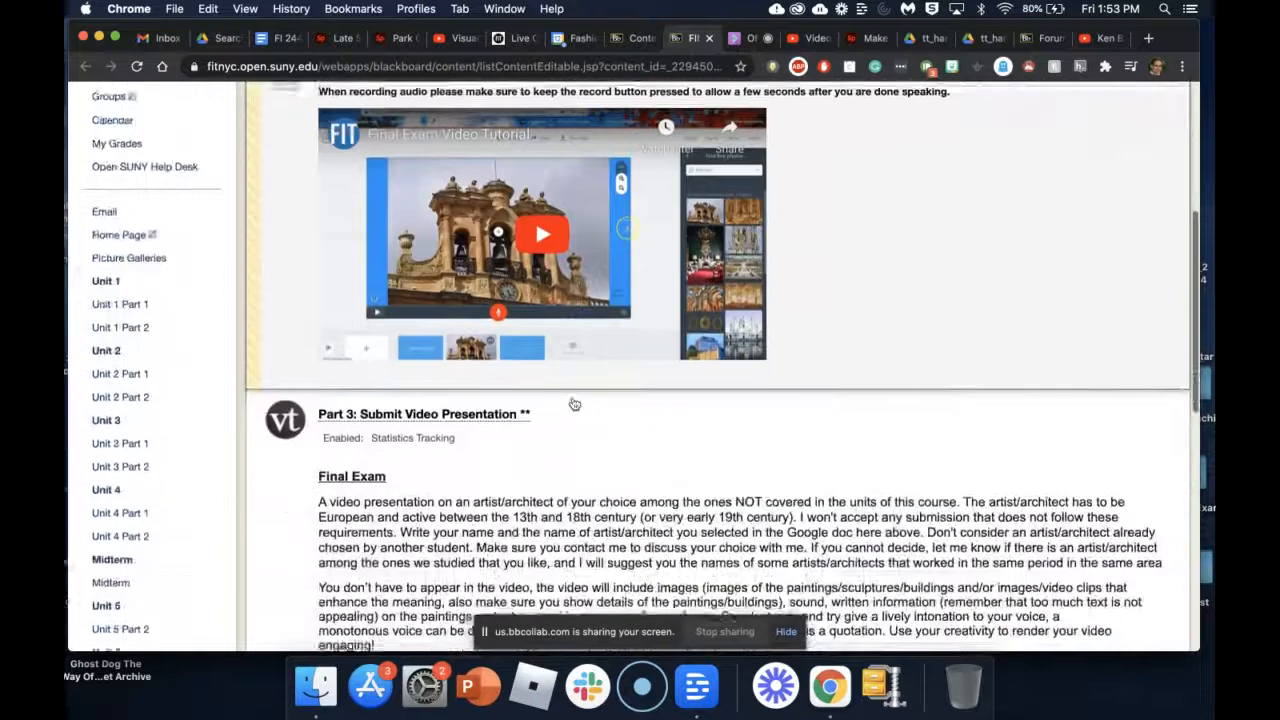
pyautogui.scroll(-2, 457, 402)
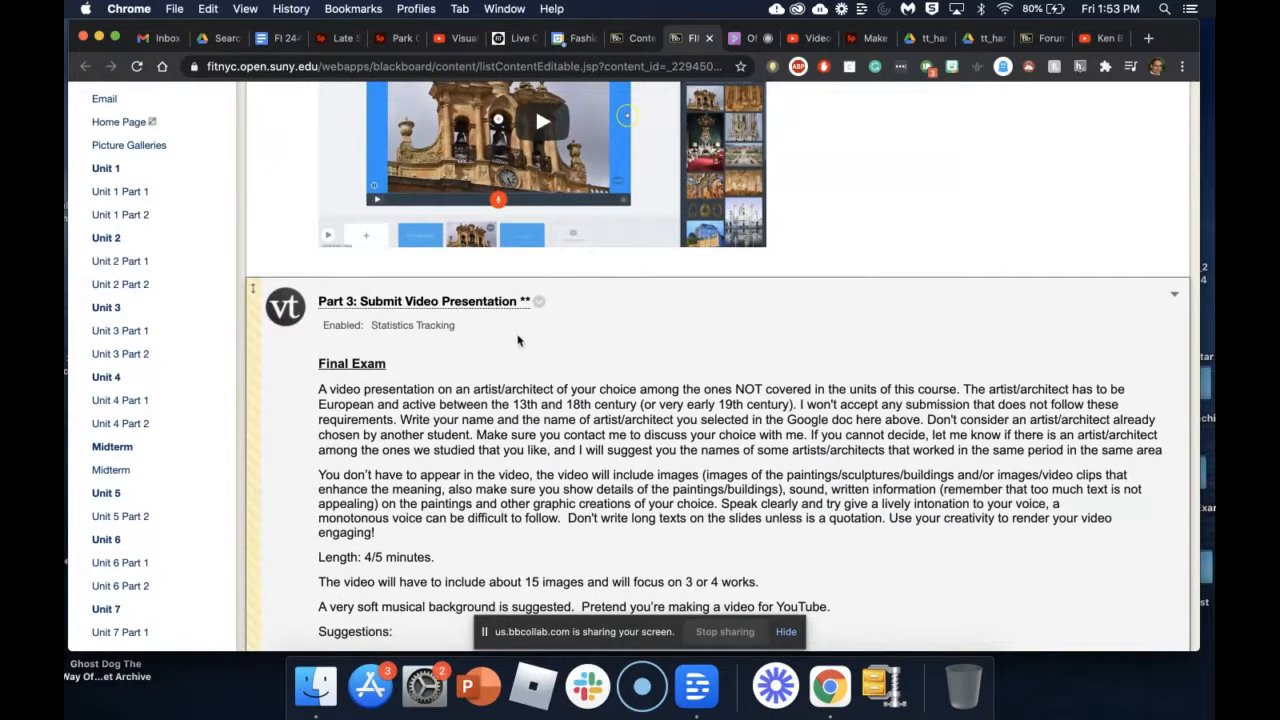
pyautogui.scroll(-2, 427, 371)
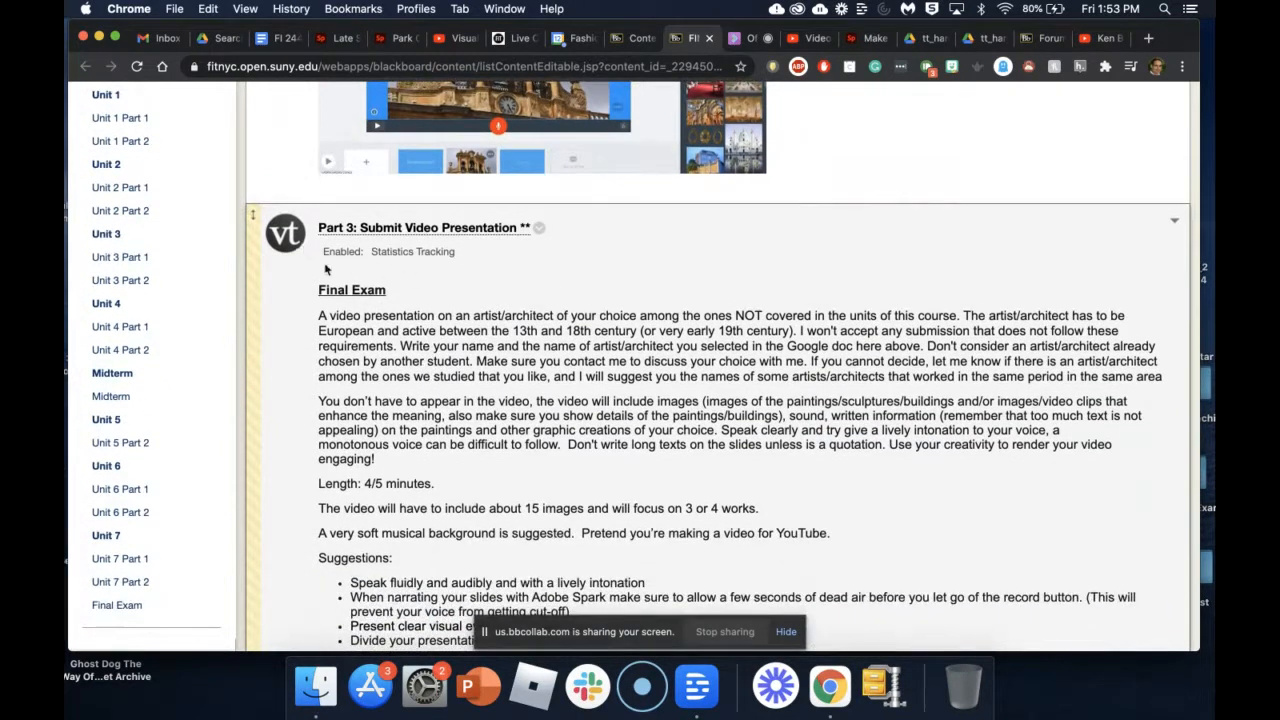
pyautogui.scroll(-4, 503, 422)
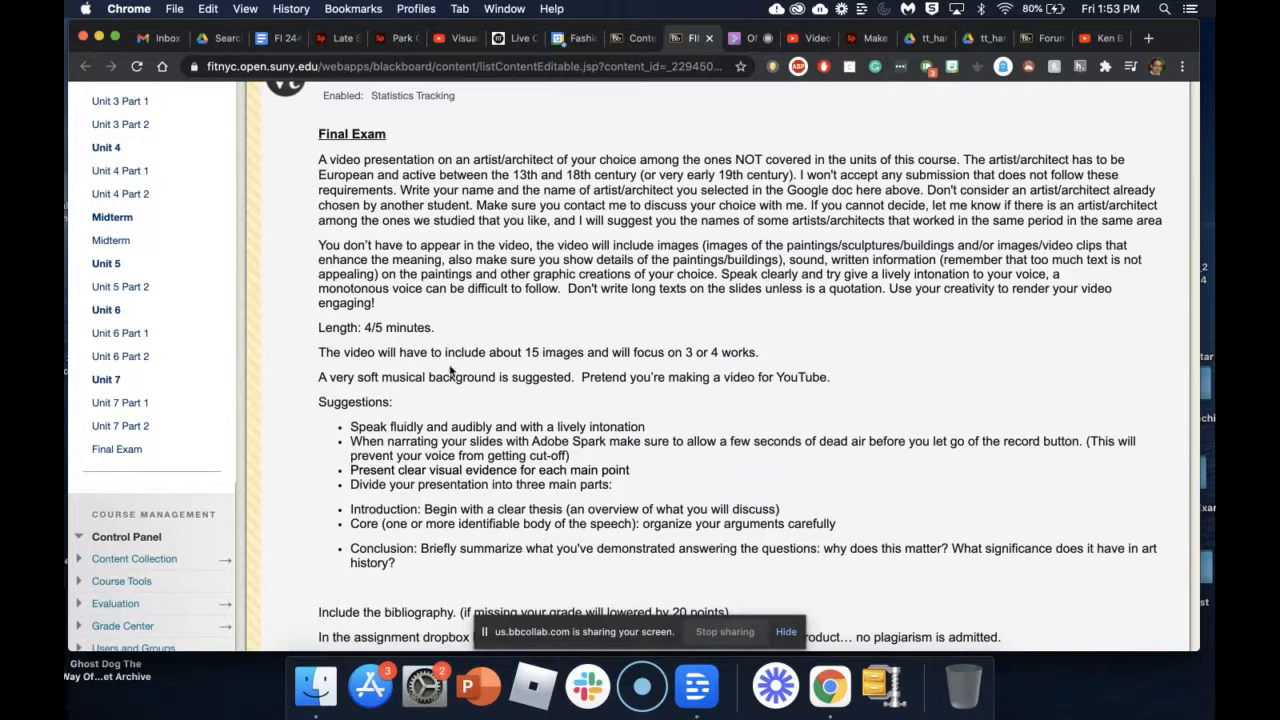
pyautogui.scroll(-2, 364, 385)
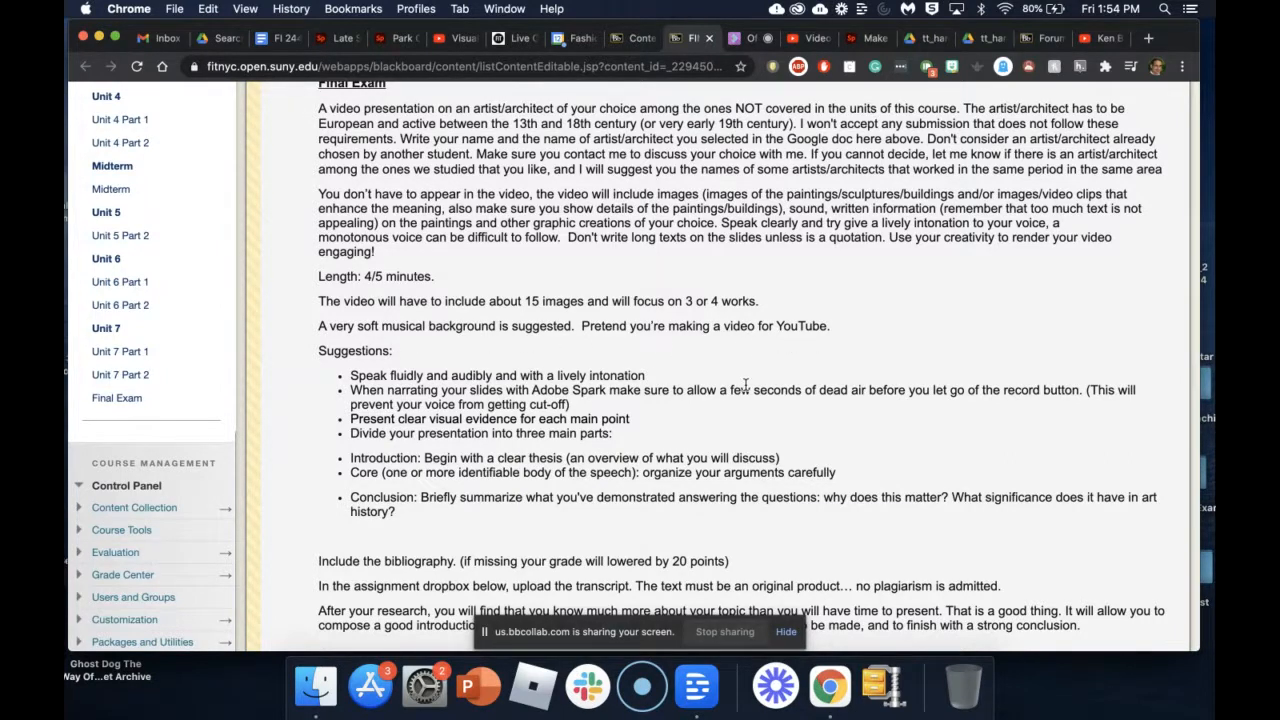
pyautogui.scroll(-3, 678, 348)
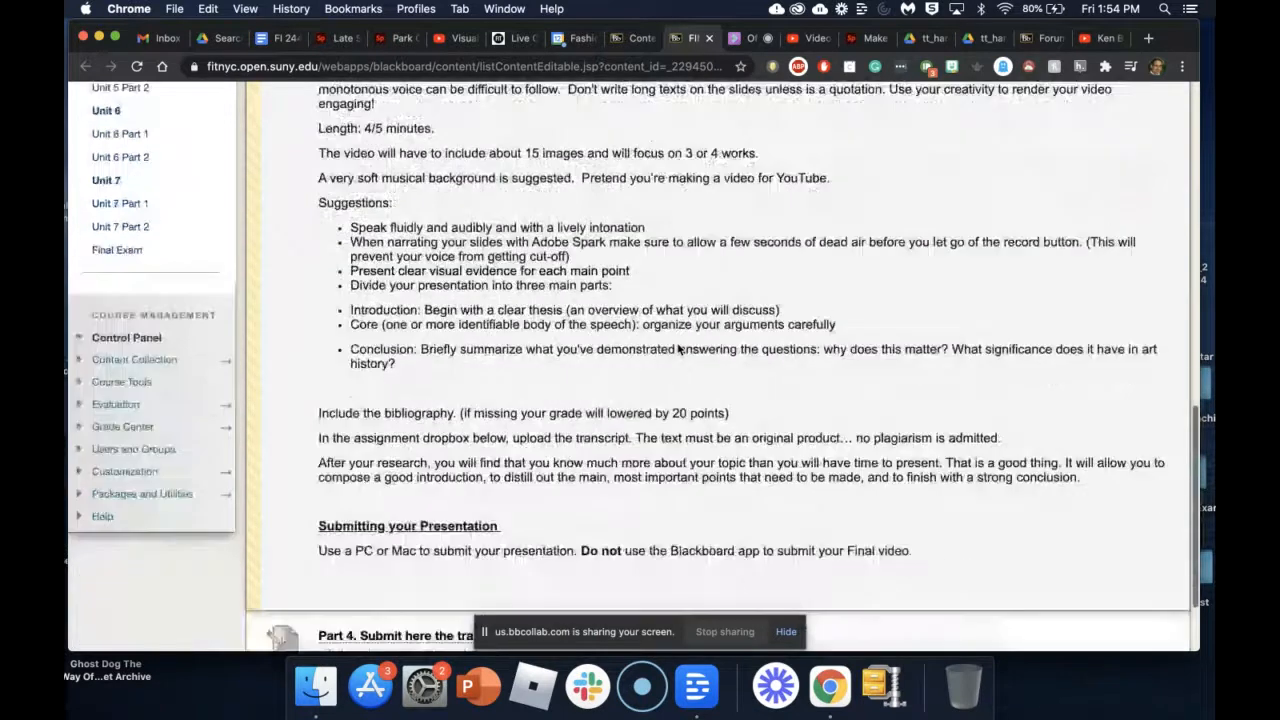
pyautogui.scroll(-2, 678, 348)
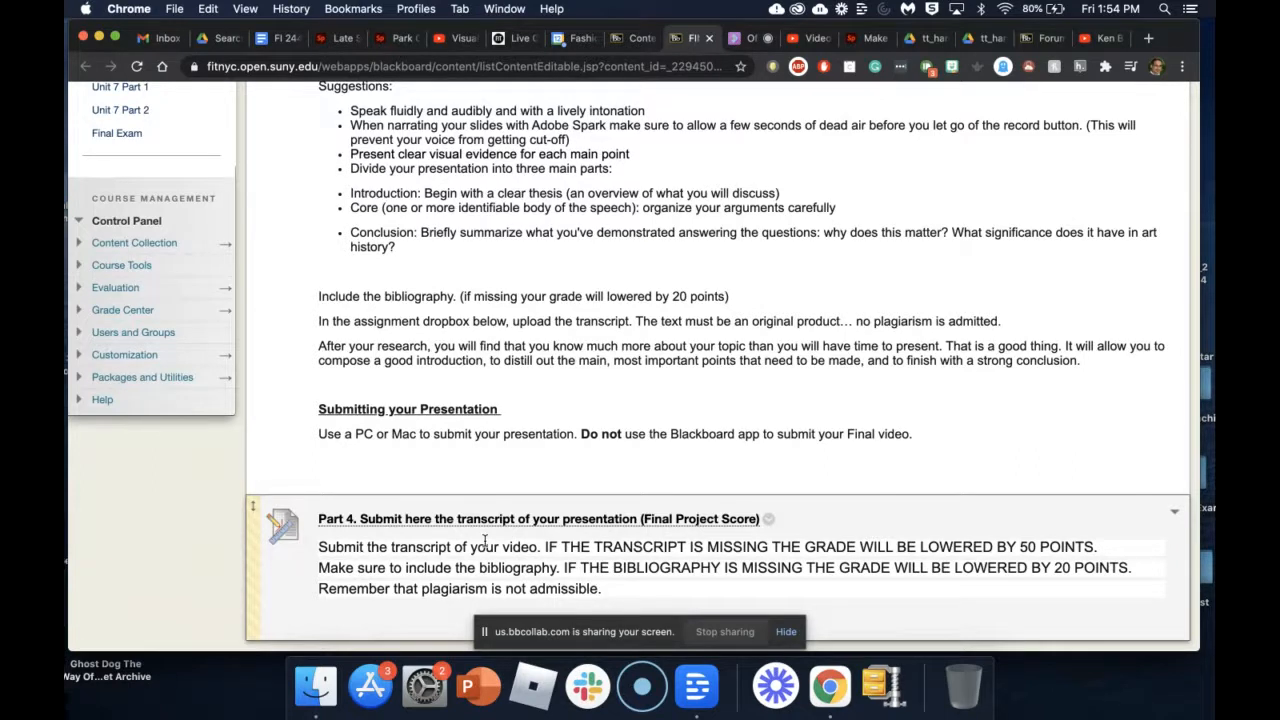
# Review the Part 3 video presentation requirements and suggestions again, along with the Part 4 transcript and bibliography instructions.
pyautogui.scroll(3, 479, 493)
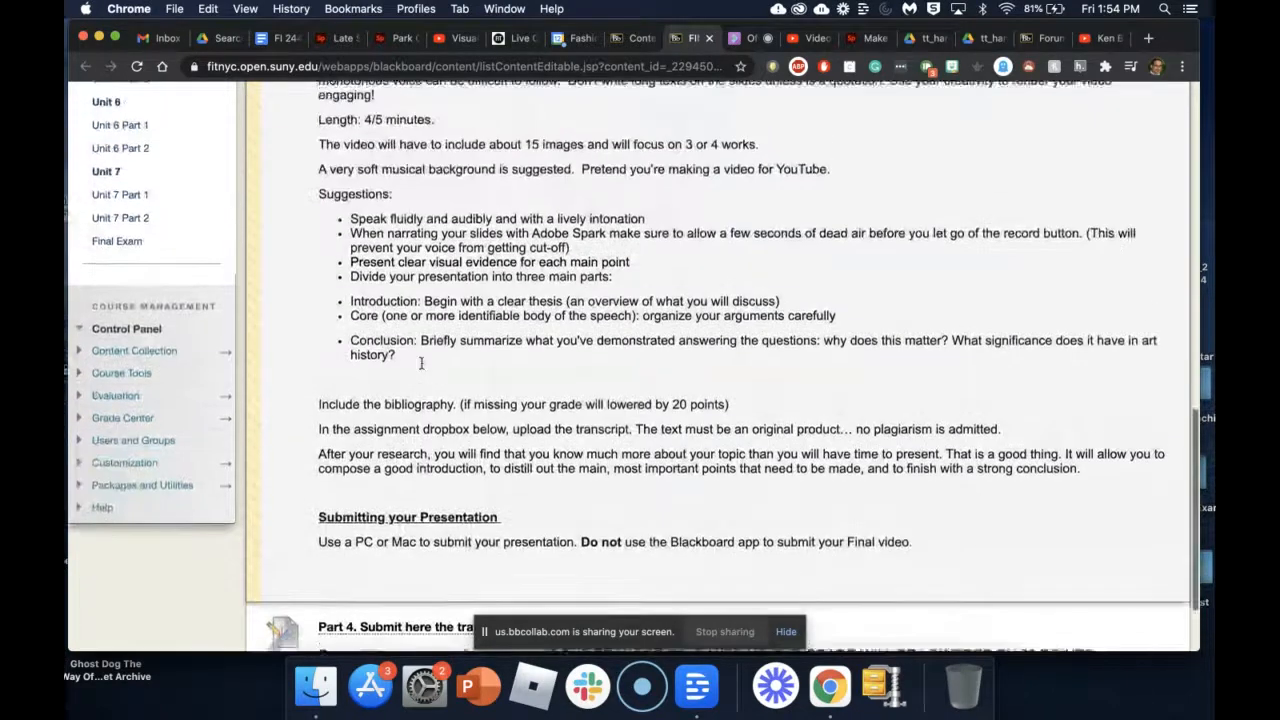
pyautogui.scroll(1, 421, 363)
pyautogui.scroll(6, 390, 300)
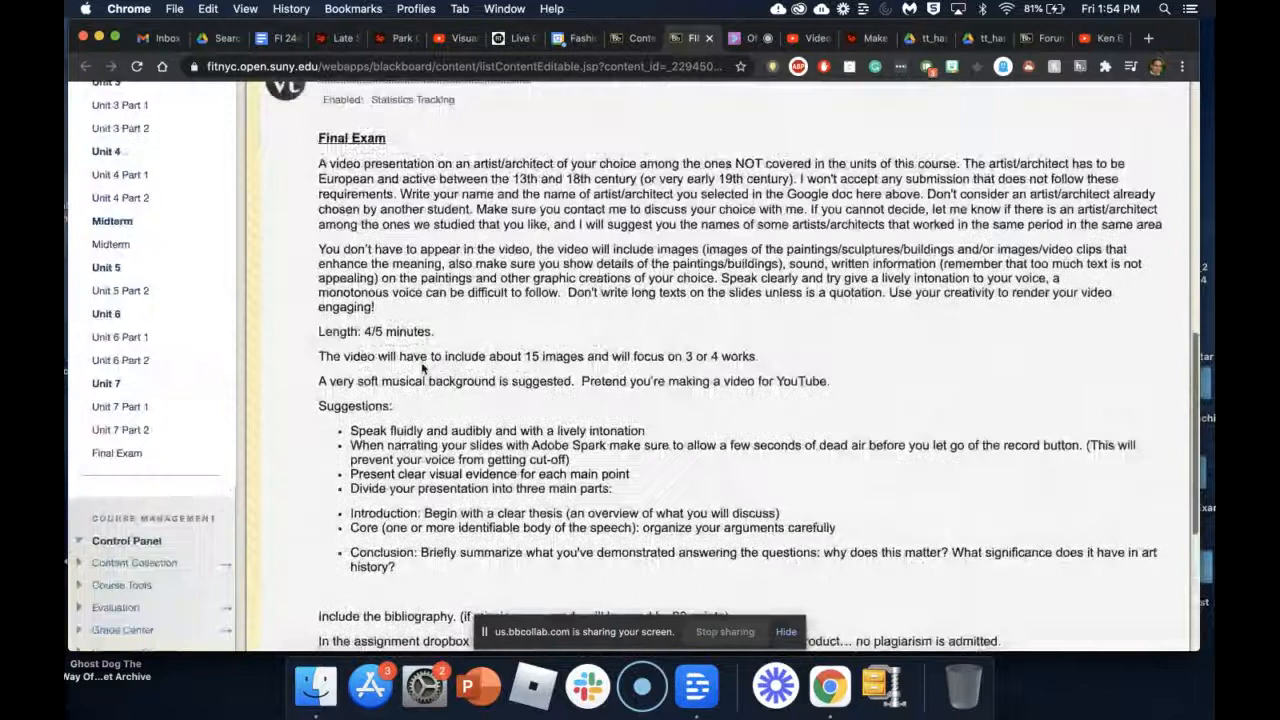
pyautogui.scroll(-10, 508, 483)
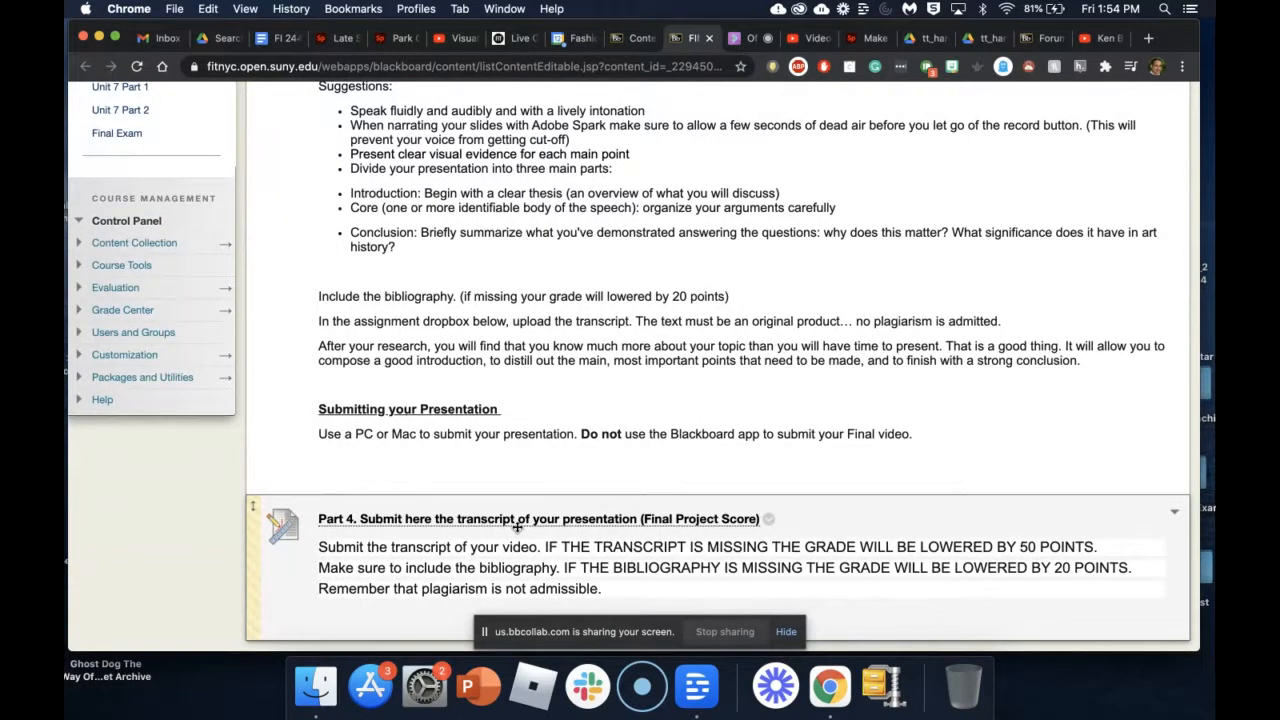
pyautogui.scroll(4, 573, 365)
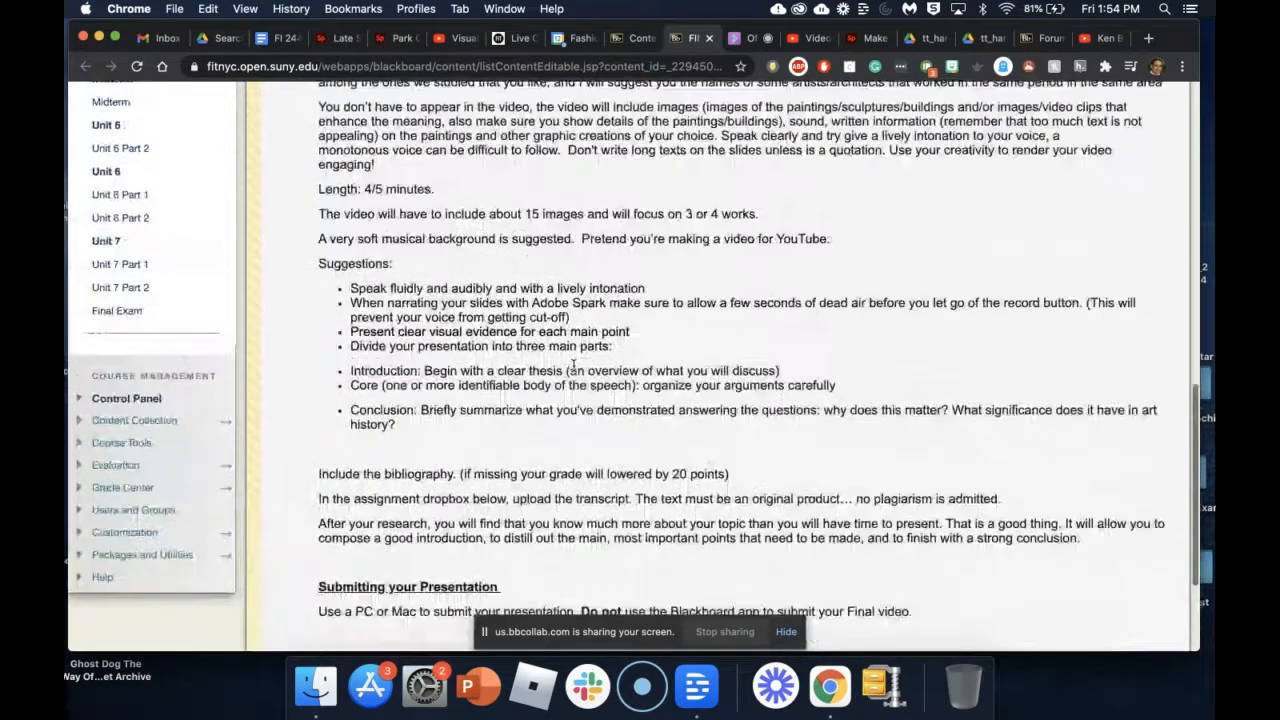
pyautogui.scroll(8, 573, 365)
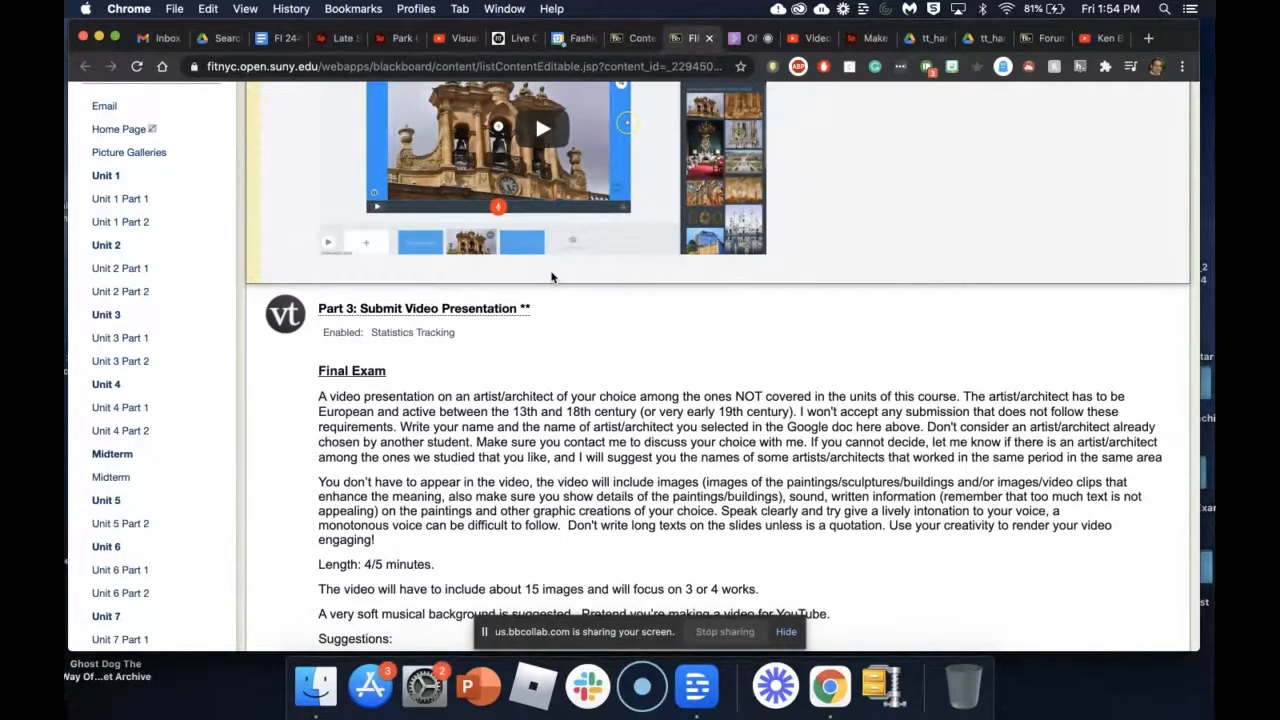
pyautogui.scroll(-8, 551, 277)
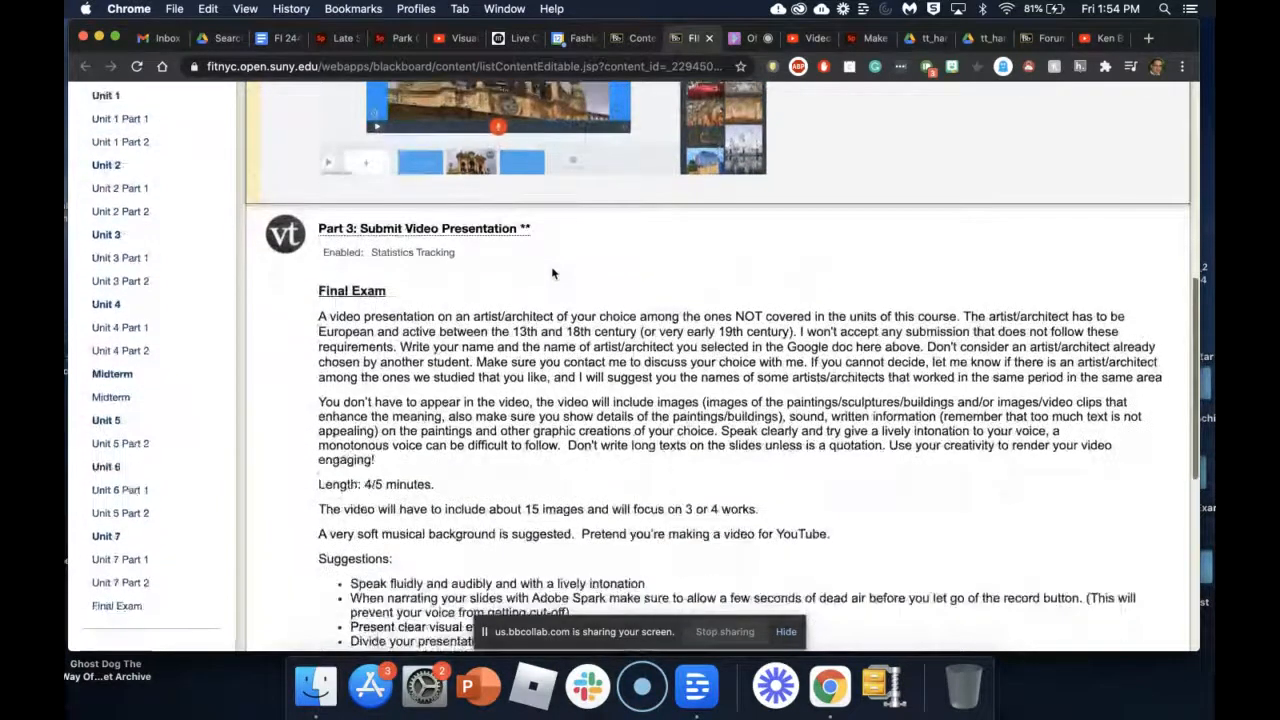
pyautogui.scroll(-5, 495, 320)
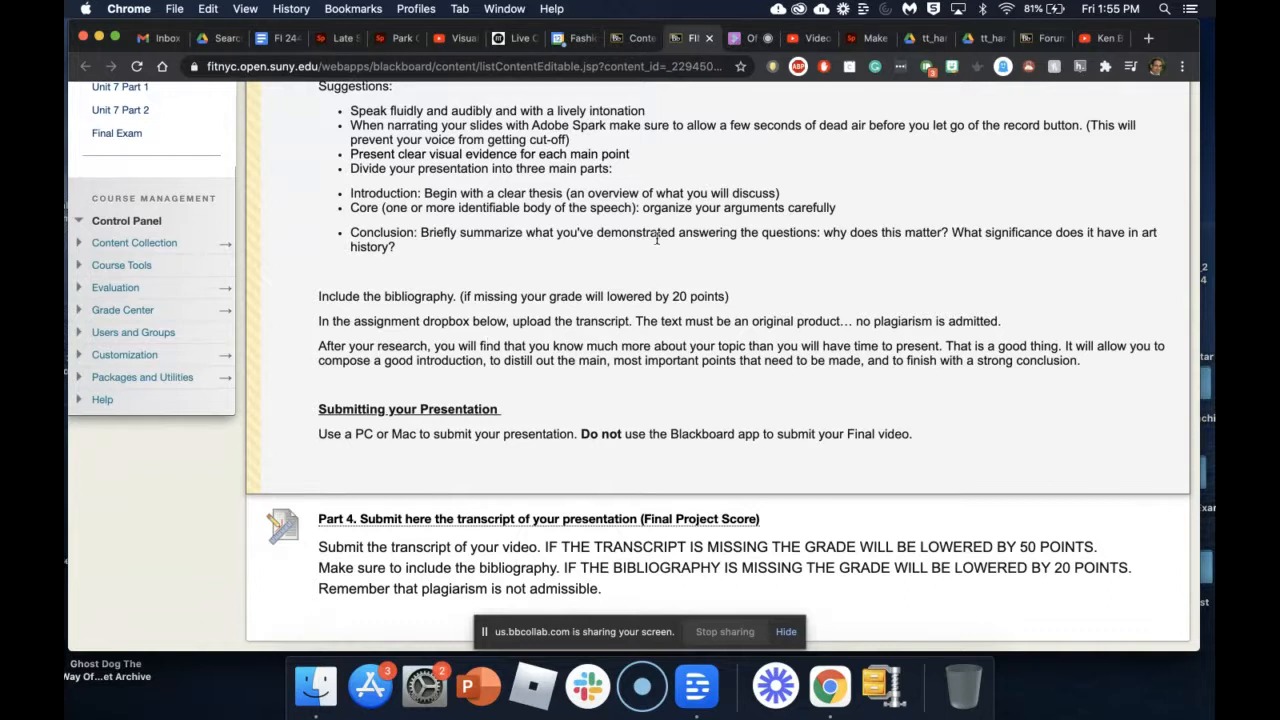
pyautogui.scroll(3, 727, 290)
pyautogui.scroll(8, 727, 290)
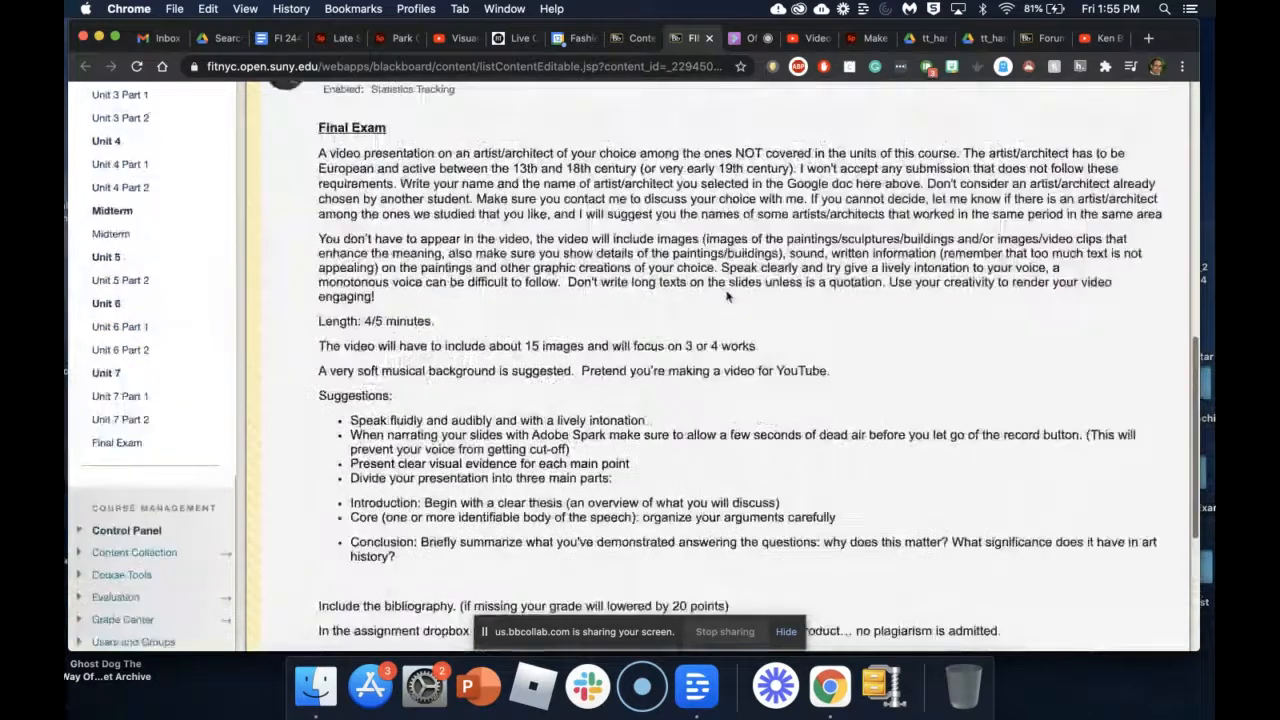
pyautogui.scroll(8, 728, 288)
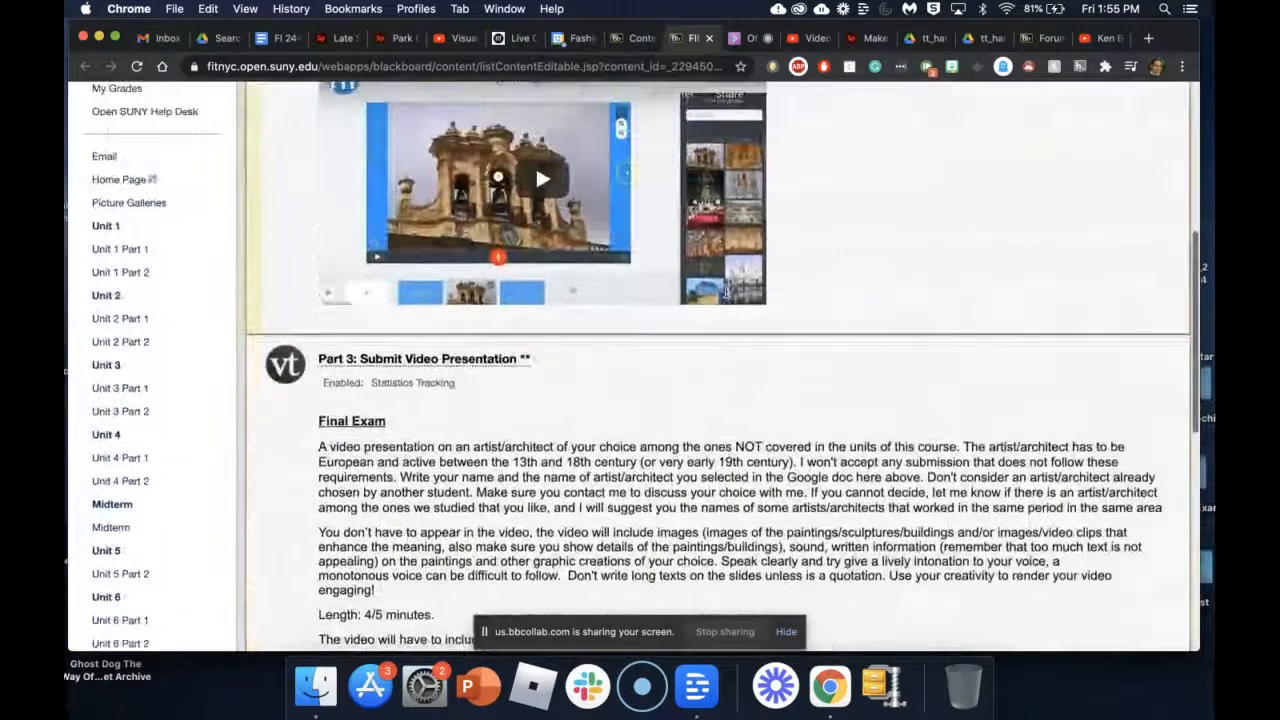
# Review the final exam page from Part 1 through Part 4 once more and hide the screen-sharing notice.
pyautogui.scroll(6, 727, 290)
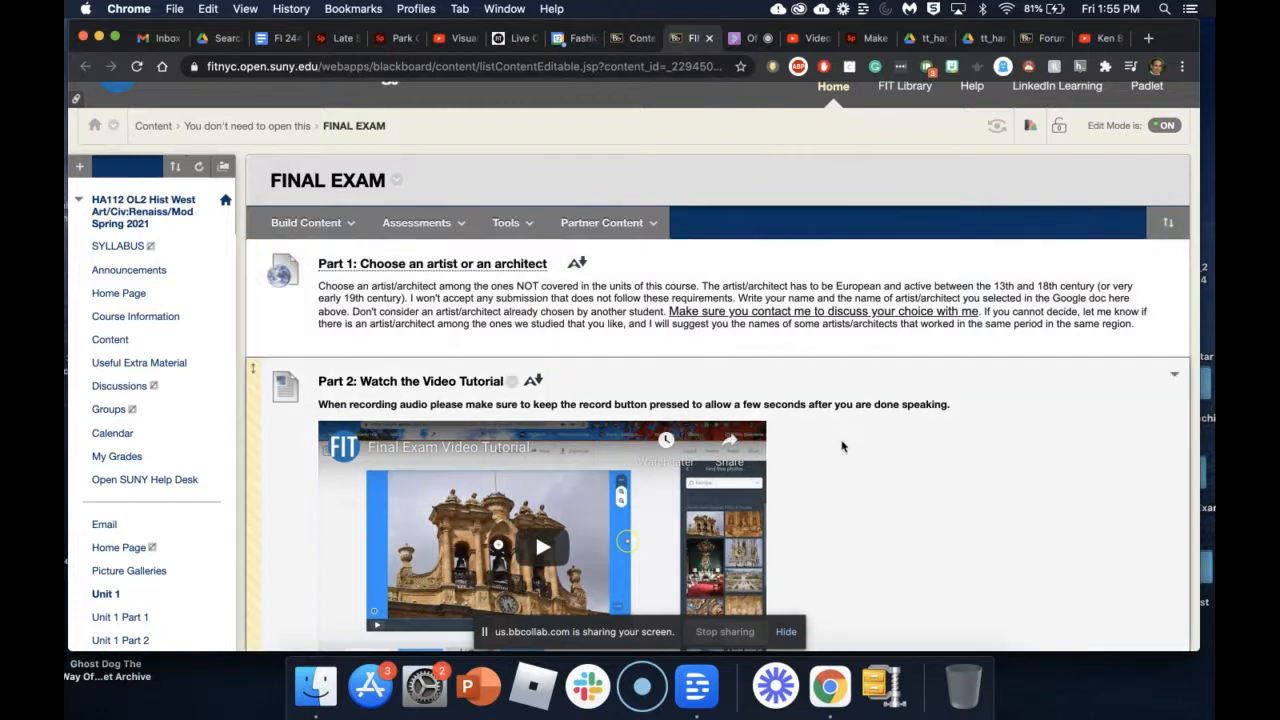
pyautogui.scroll(-5, 841, 447)
pyautogui.scroll(-15, 841, 447)
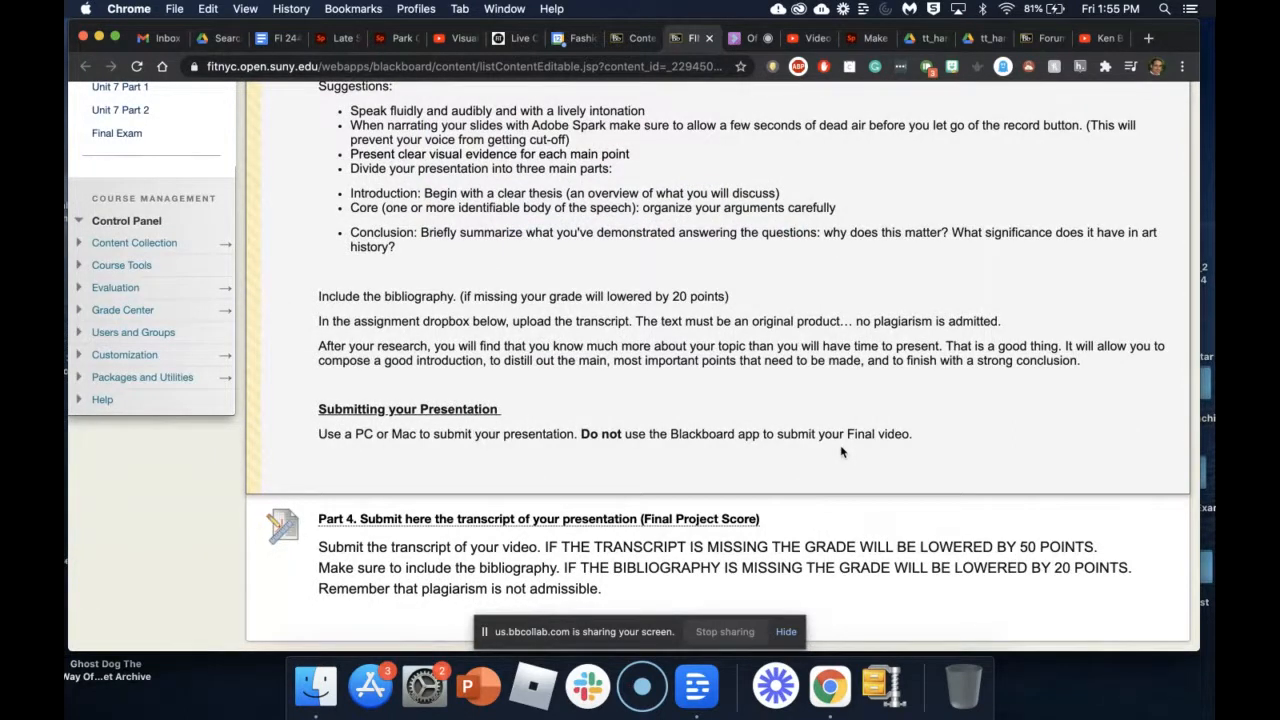
pyautogui.click(790, 632)
pyautogui.click(788, 632)
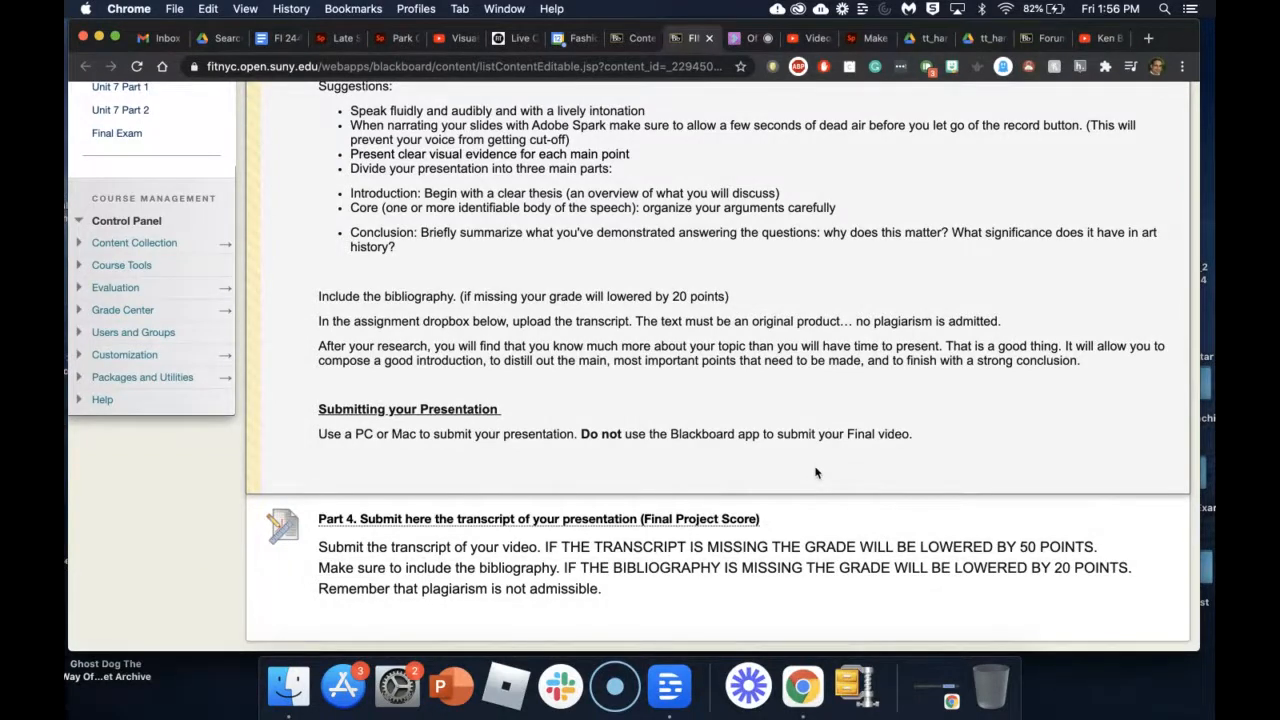
# Go to the Blackboard login page and log in with the saved credentials.
pyautogui.scroll(15, 816, 472)
pyautogui.click(1186, 92)
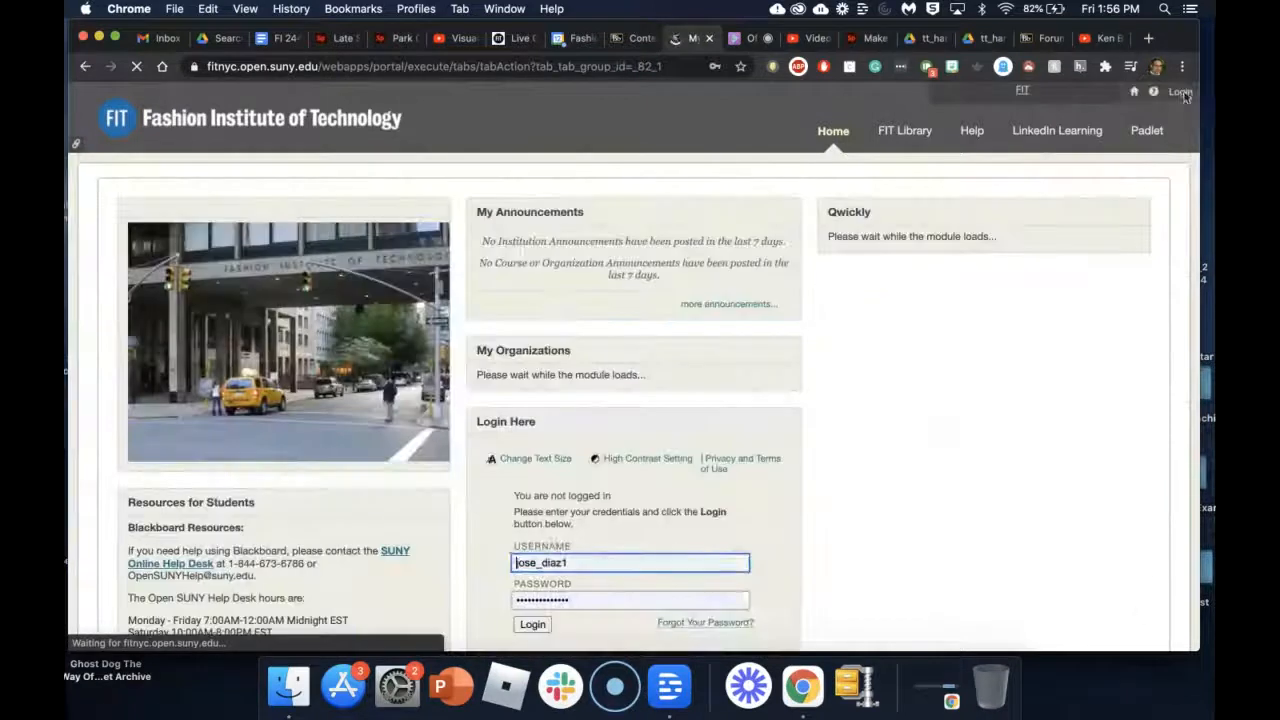
pyautogui.scroll(-6, 647, 533)
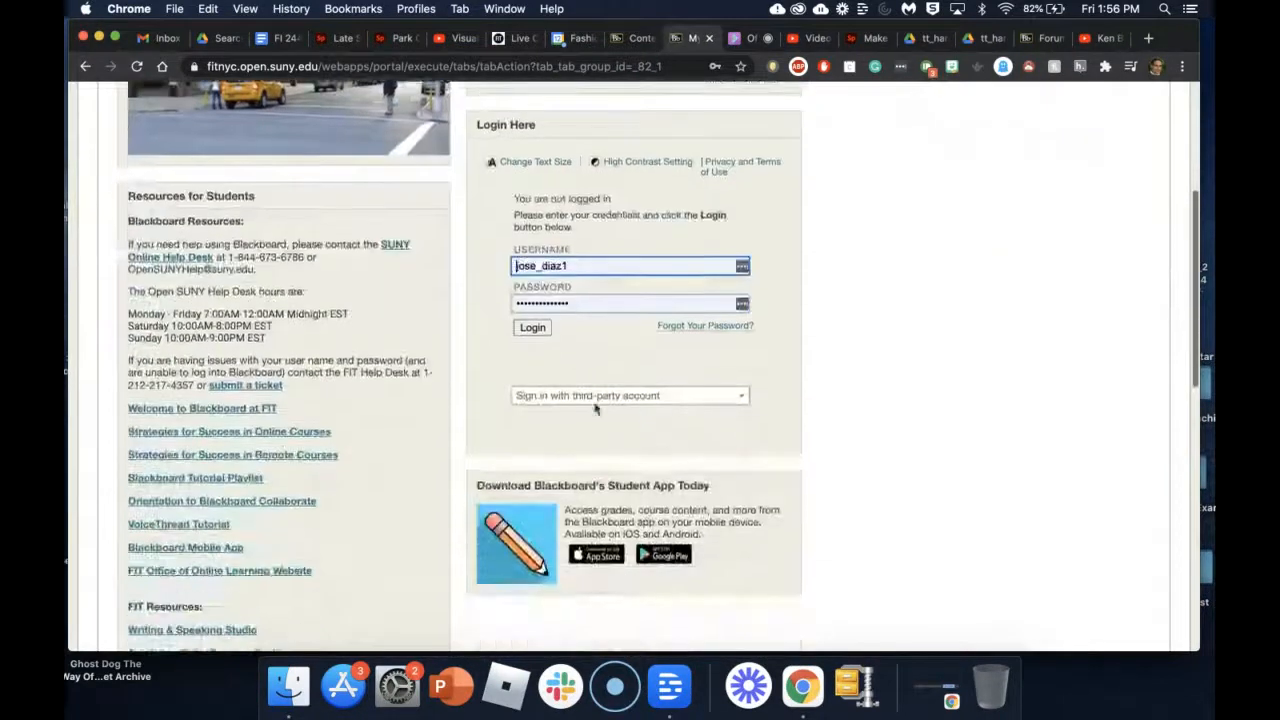
pyautogui.click(532, 328)
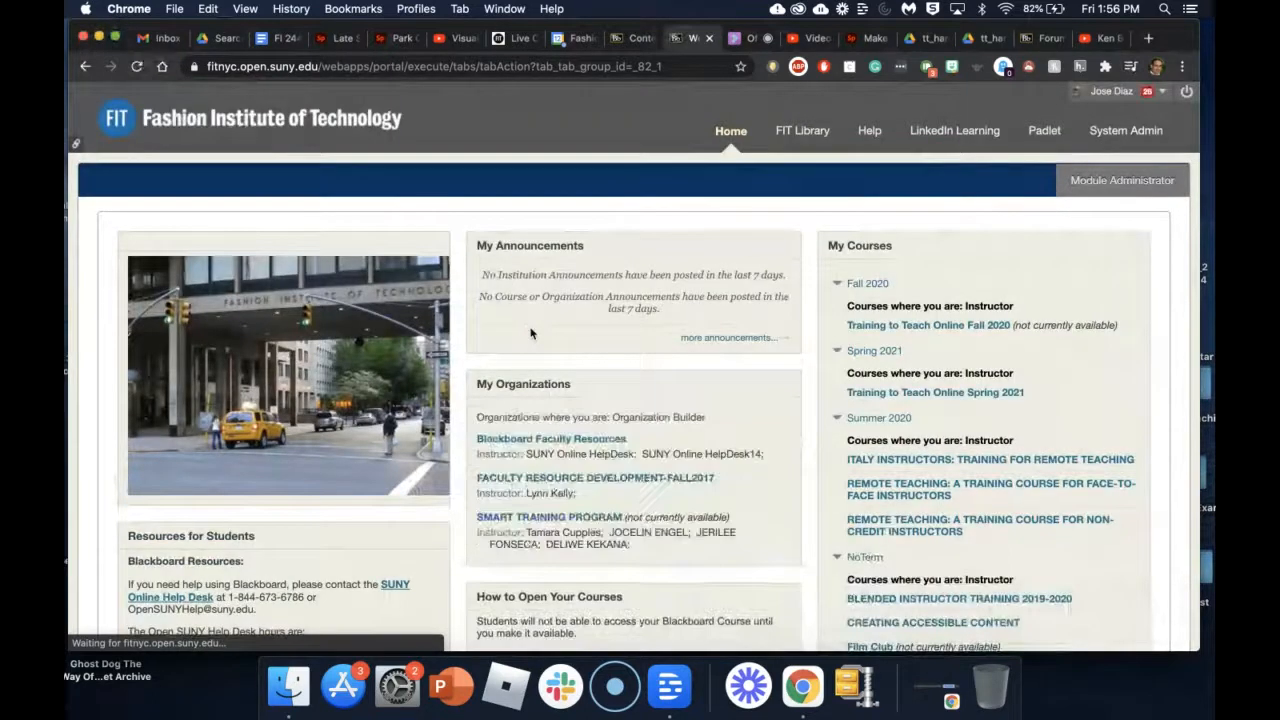
# Find the instructor's second sandbox course in the My Courses list and open its Content area.
pyautogui.scroll(-5, 916, 430)
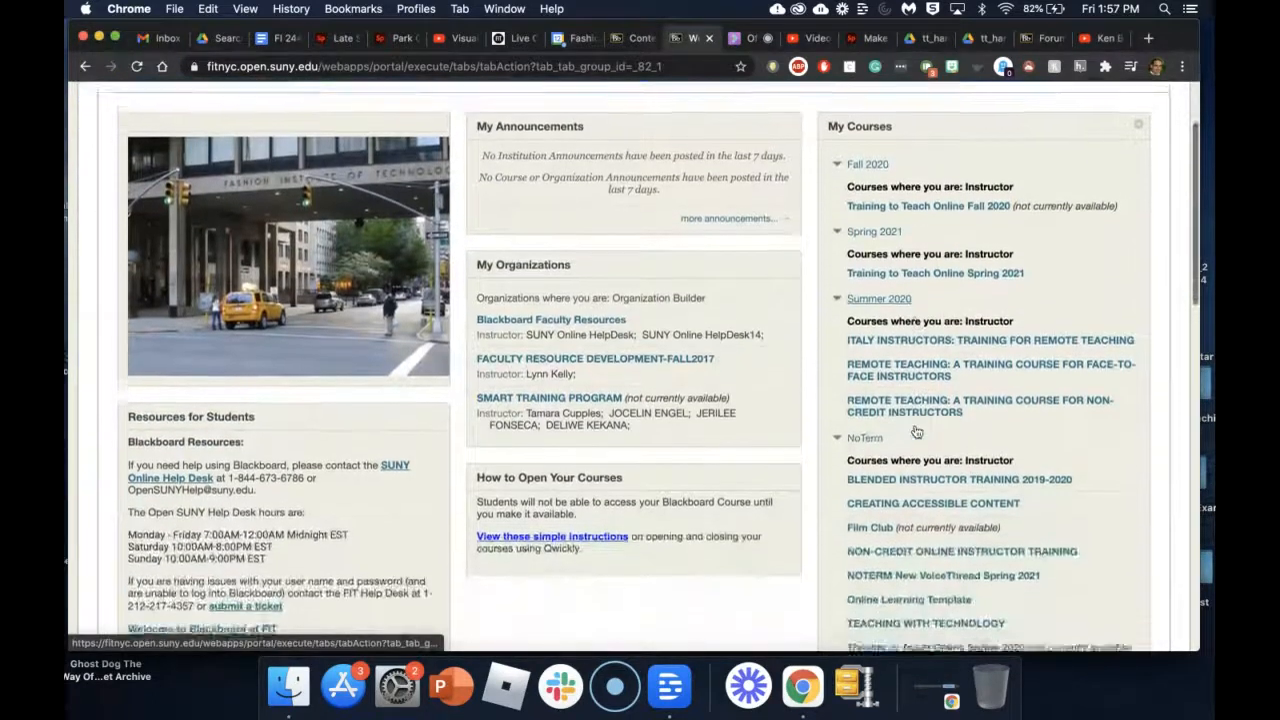
pyautogui.scroll(-12, 916, 430)
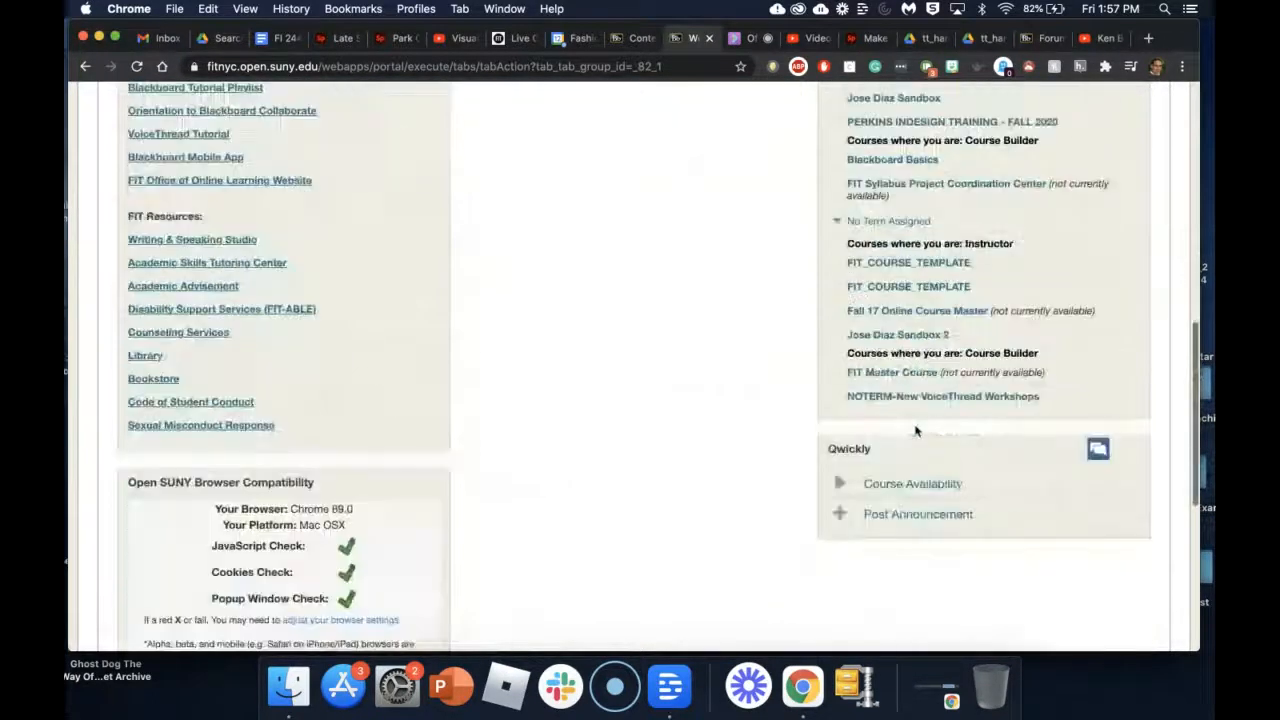
pyautogui.click(899, 335)
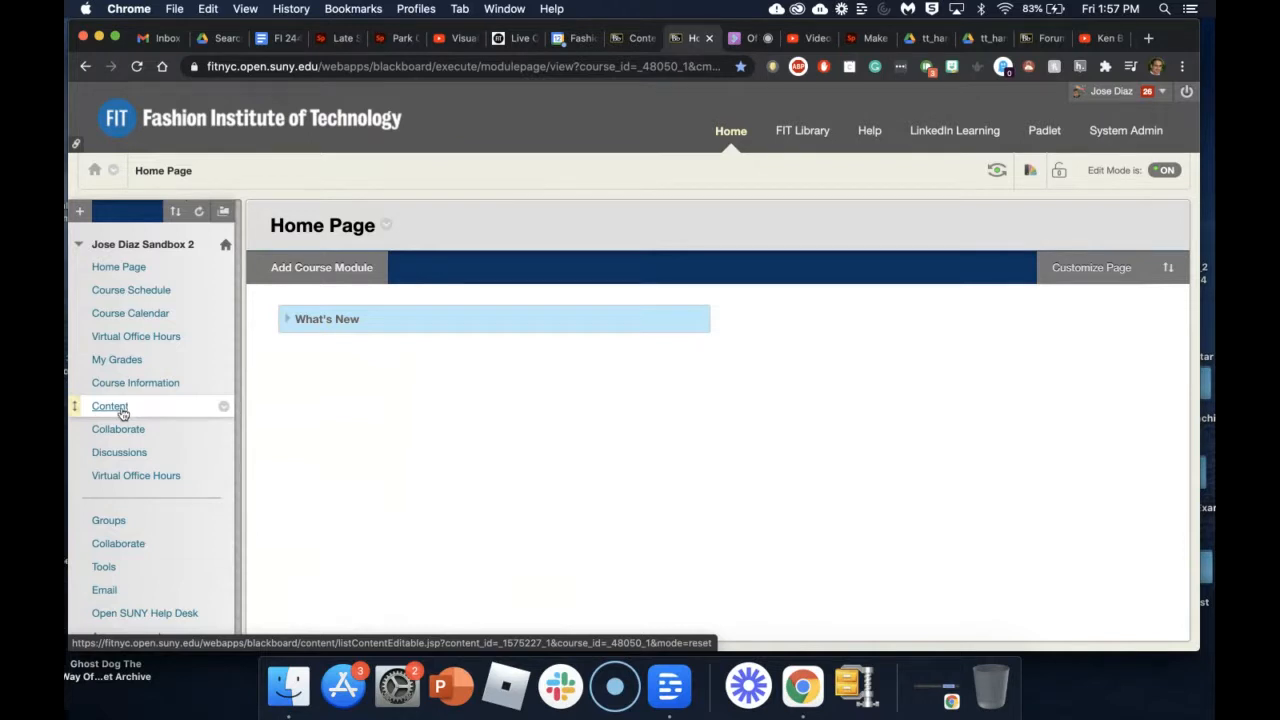
pyautogui.click(122, 412)
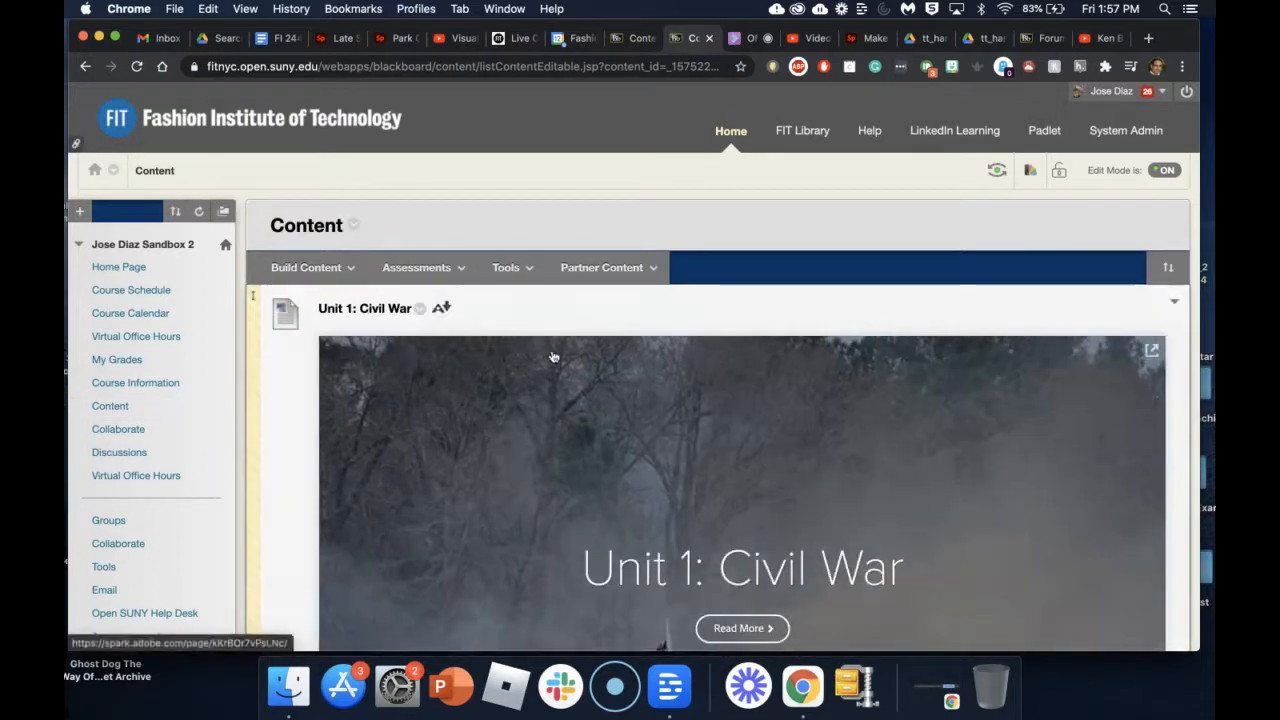
pyautogui.scroll(-2, 571, 357)
pyautogui.scroll(1, 571, 357)
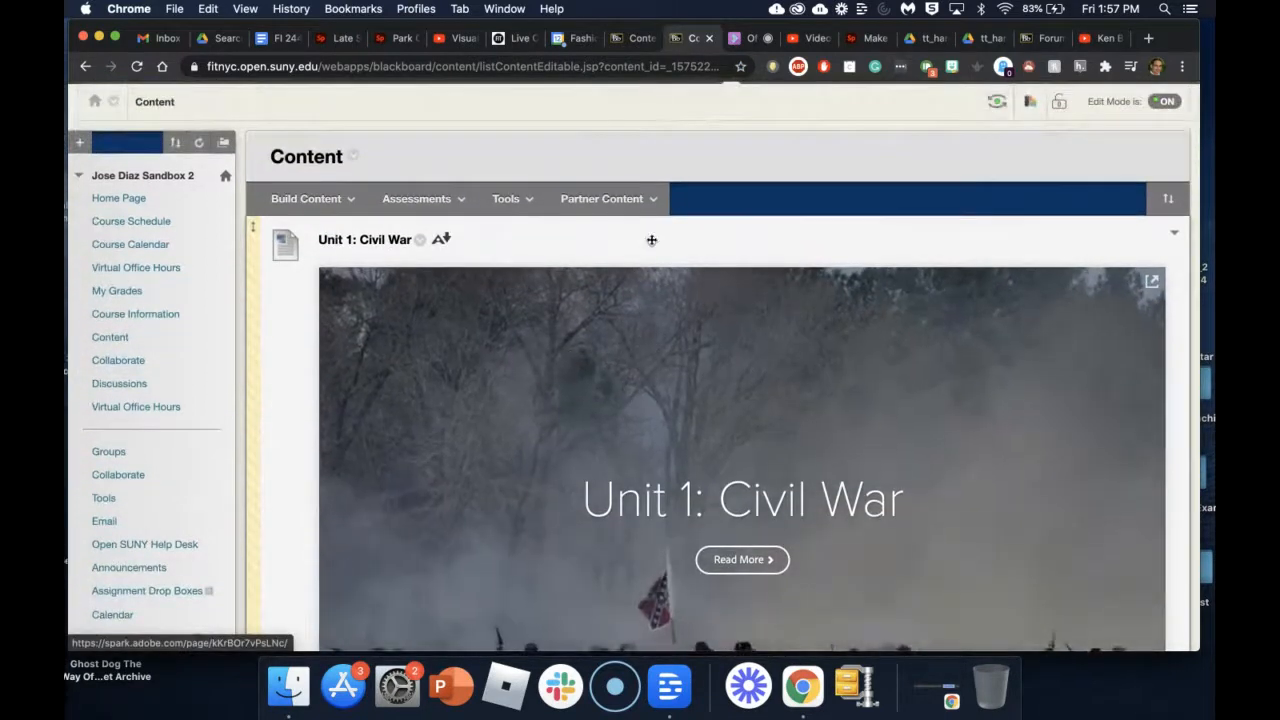
# Switch to the Unit 1: Civil War page in the Adobe Spark editor and look through its sharing options and content.
pyautogui.click(869, 40)
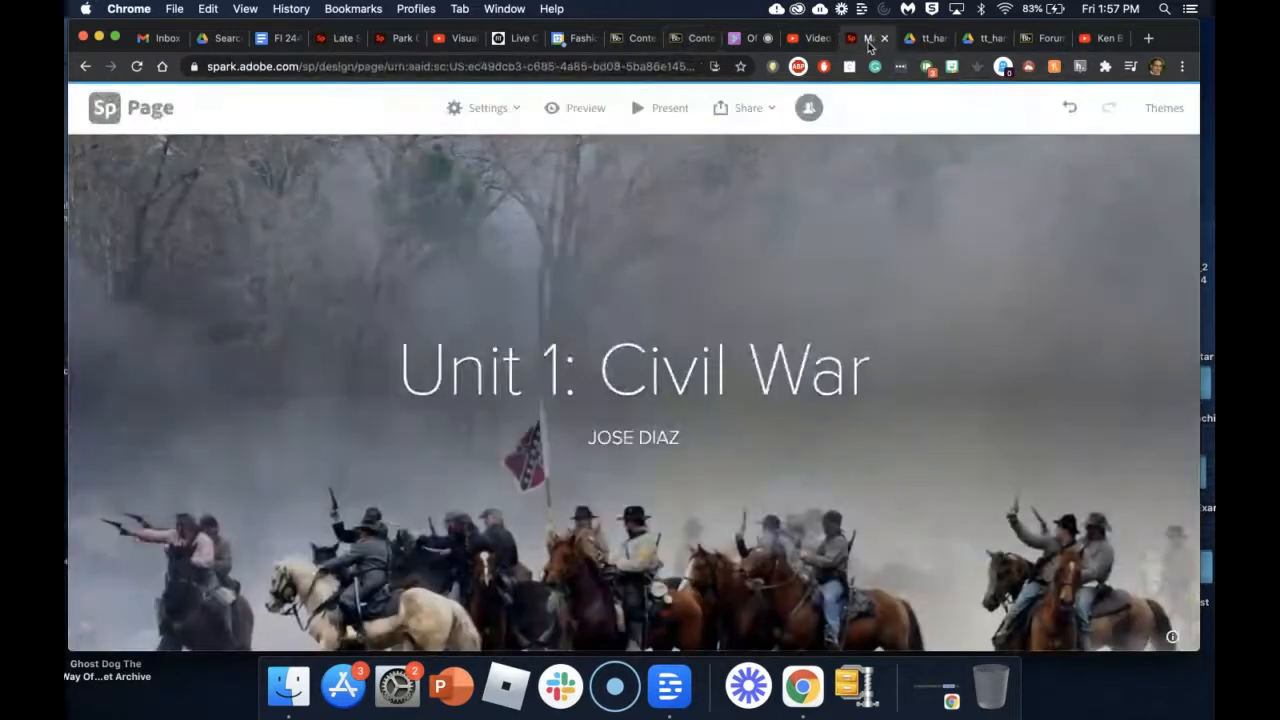
pyautogui.click(747, 110)
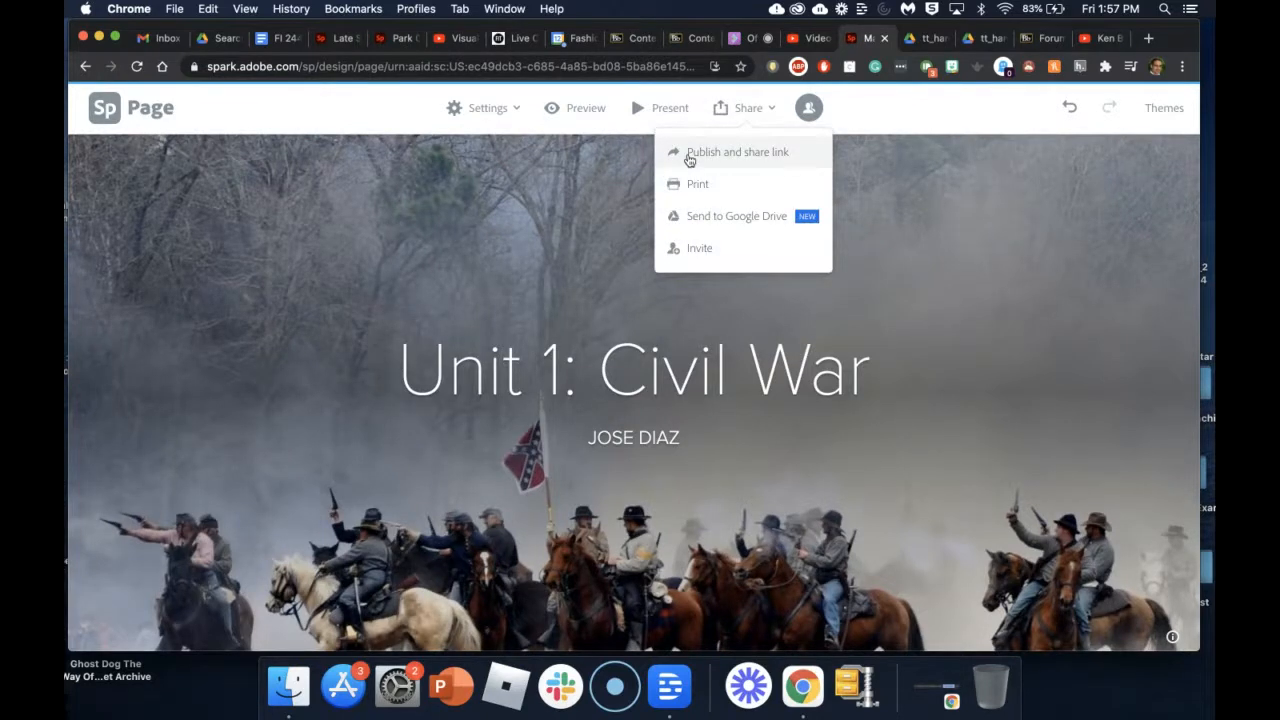
pyautogui.scroll(-10, 545, 250)
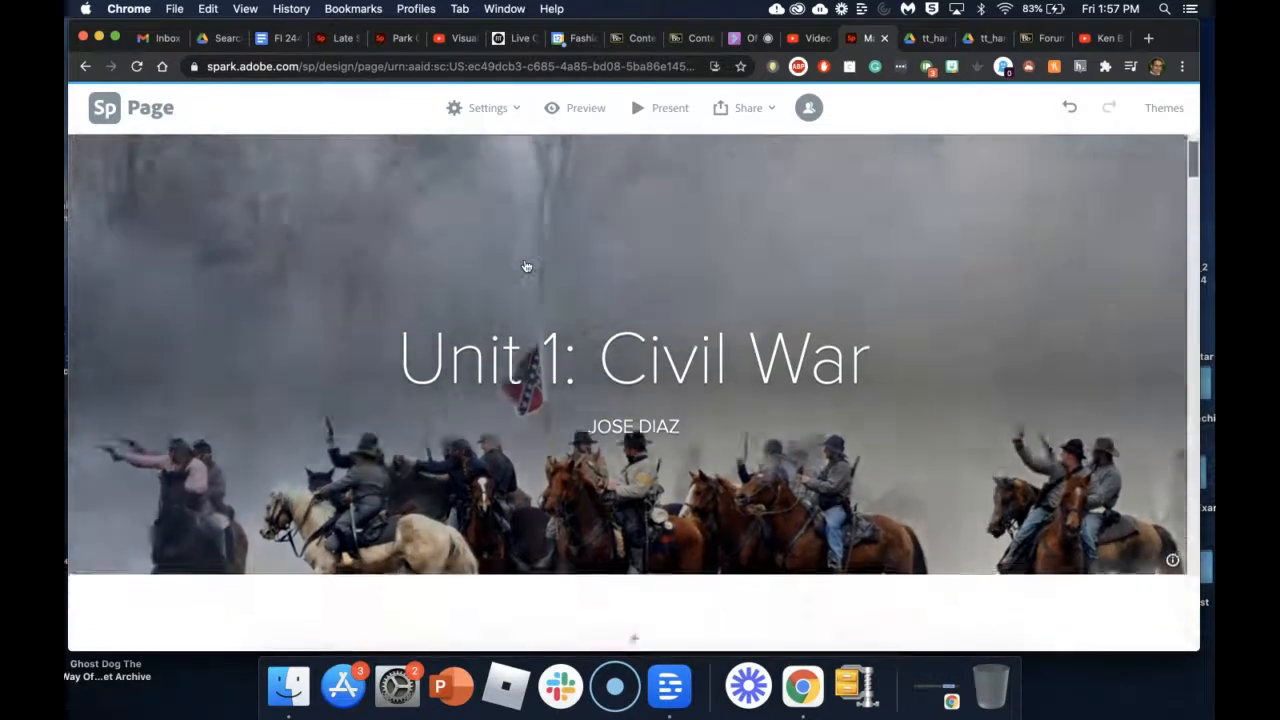
pyautogui.scroll(-10, 526, 266)
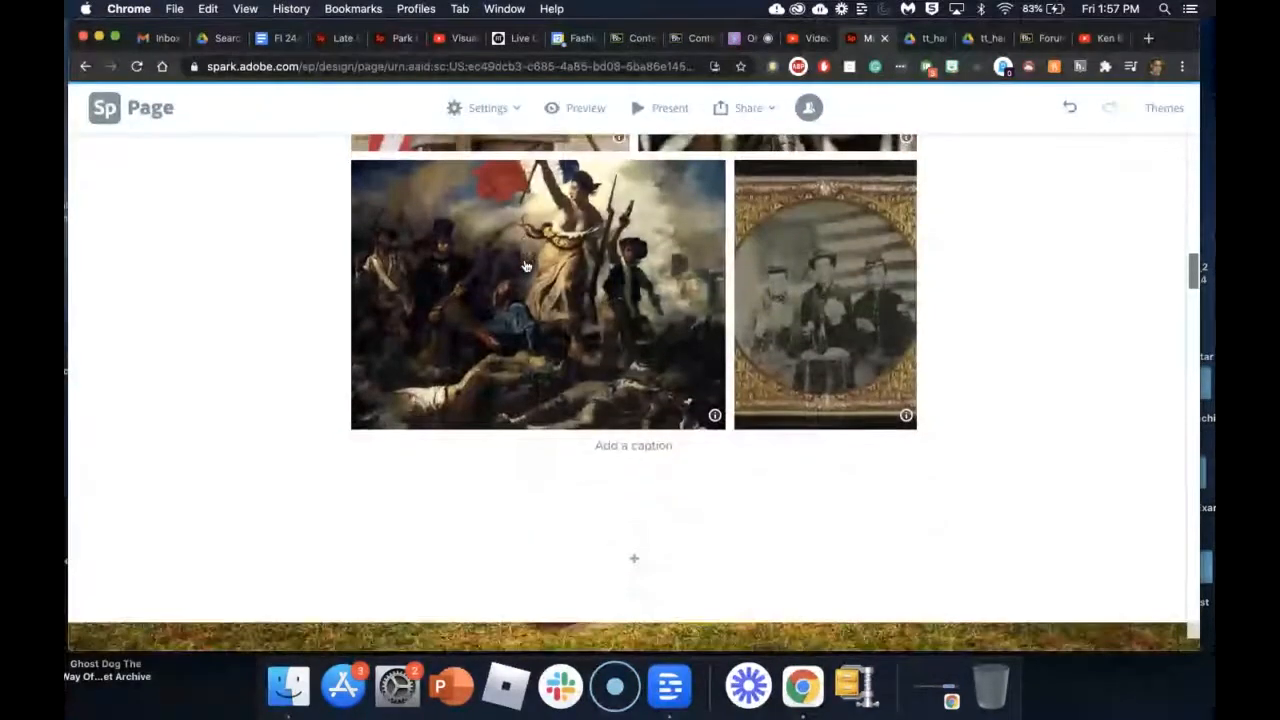
pyautogui.scroll(-5, 526, 266)
pyautogui.scroll(20, 526, 266)
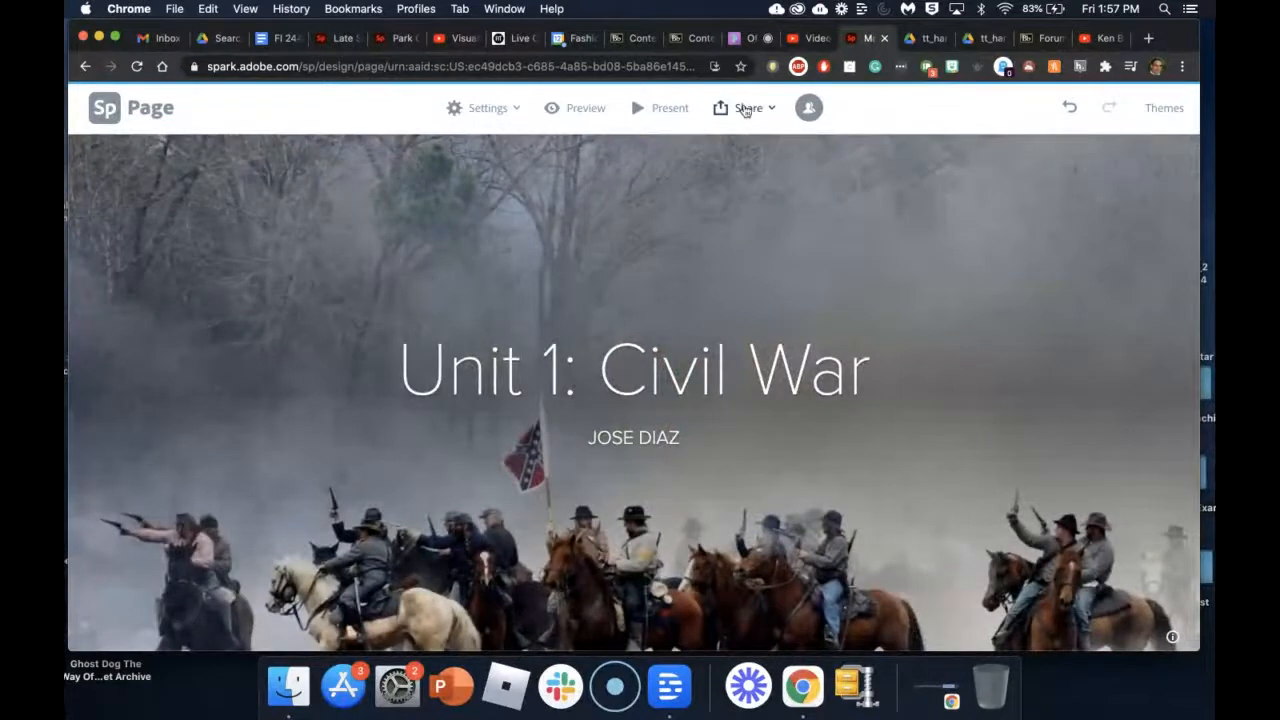
# Copy the embed code of the Unit 1: Civil War page from its publish and share options, then close the dialog.
pyautogui.click(745, 109)
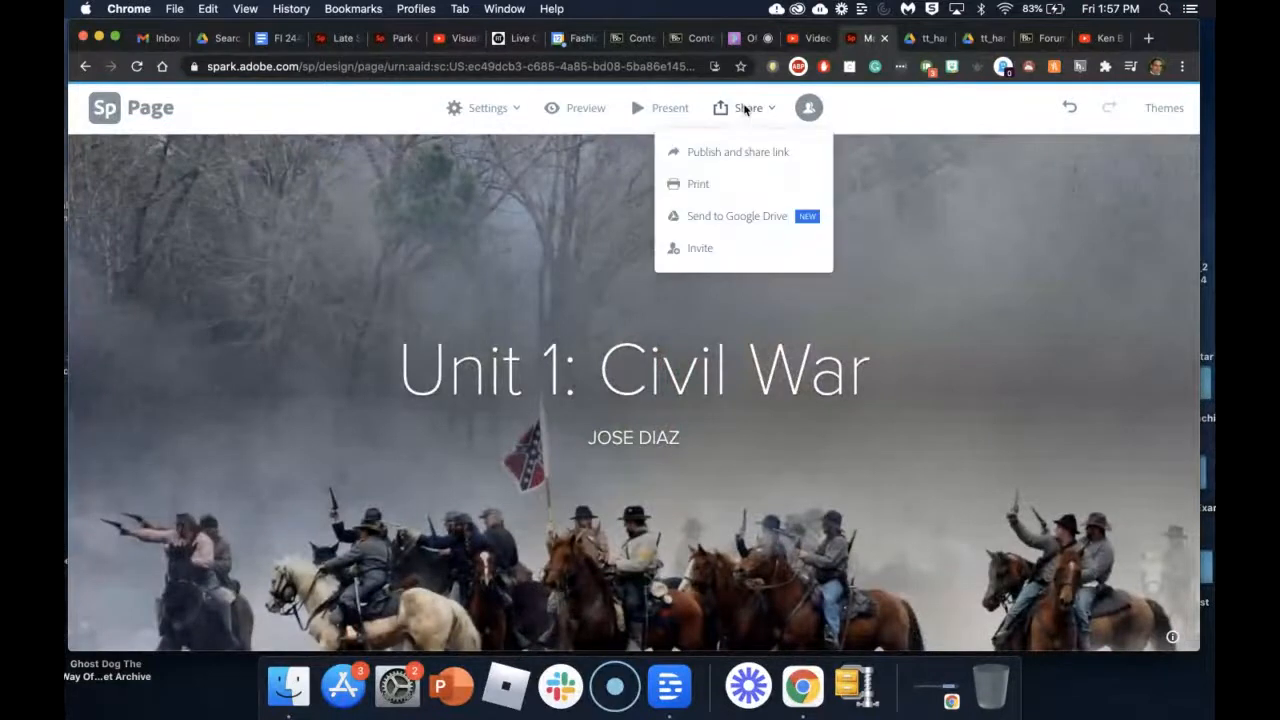
pyautogui.click(732, 158)
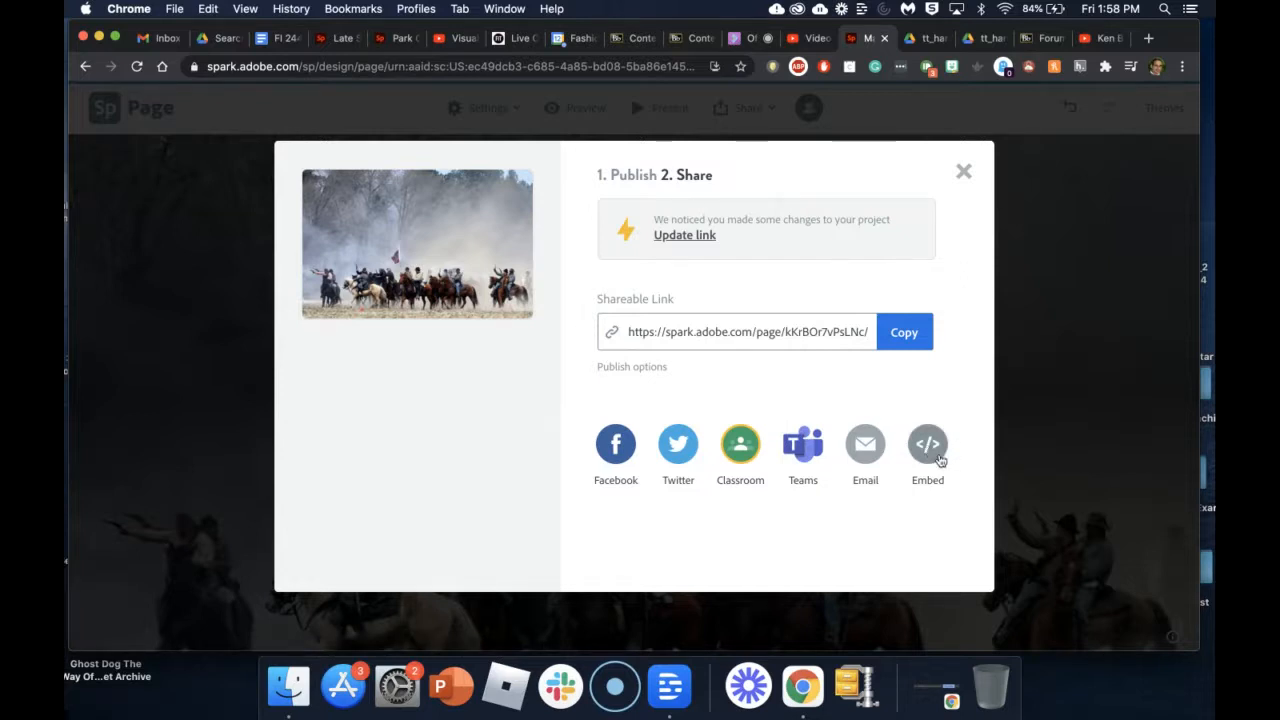
pyautogui.click(928, 451)
pyautogui.rightClick(712, 555)
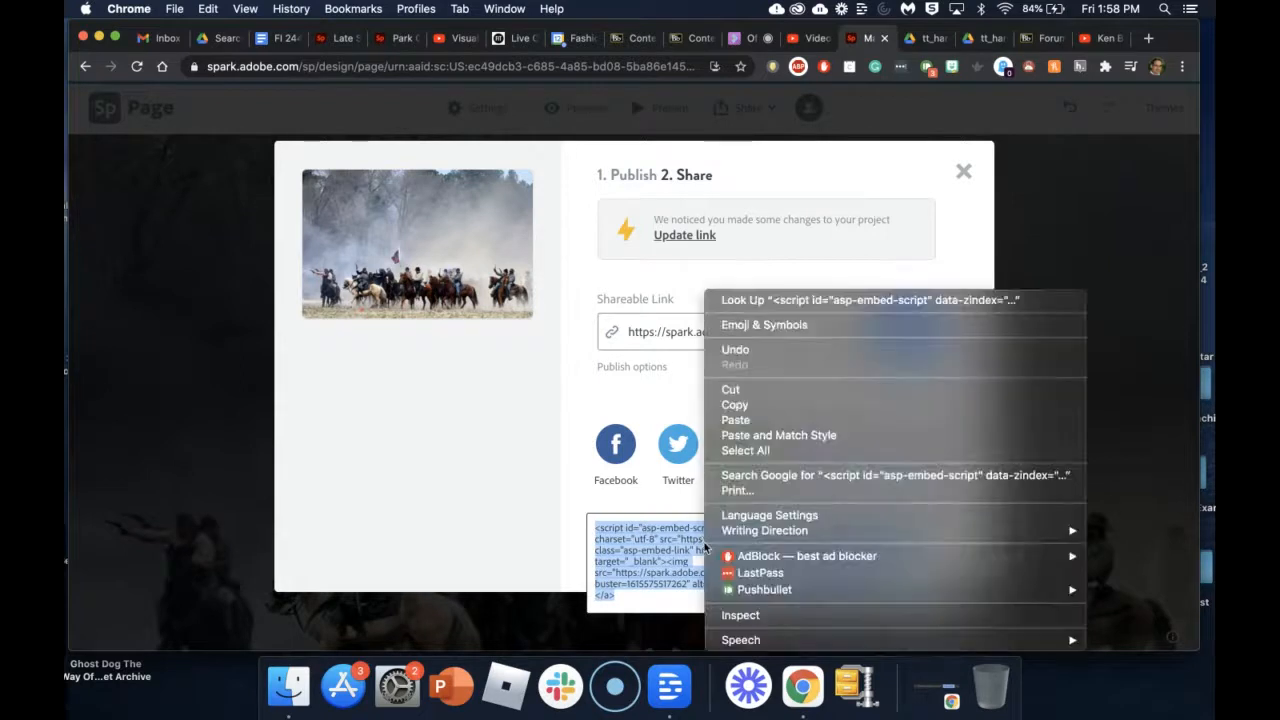
pyautogui.click(745, 404)
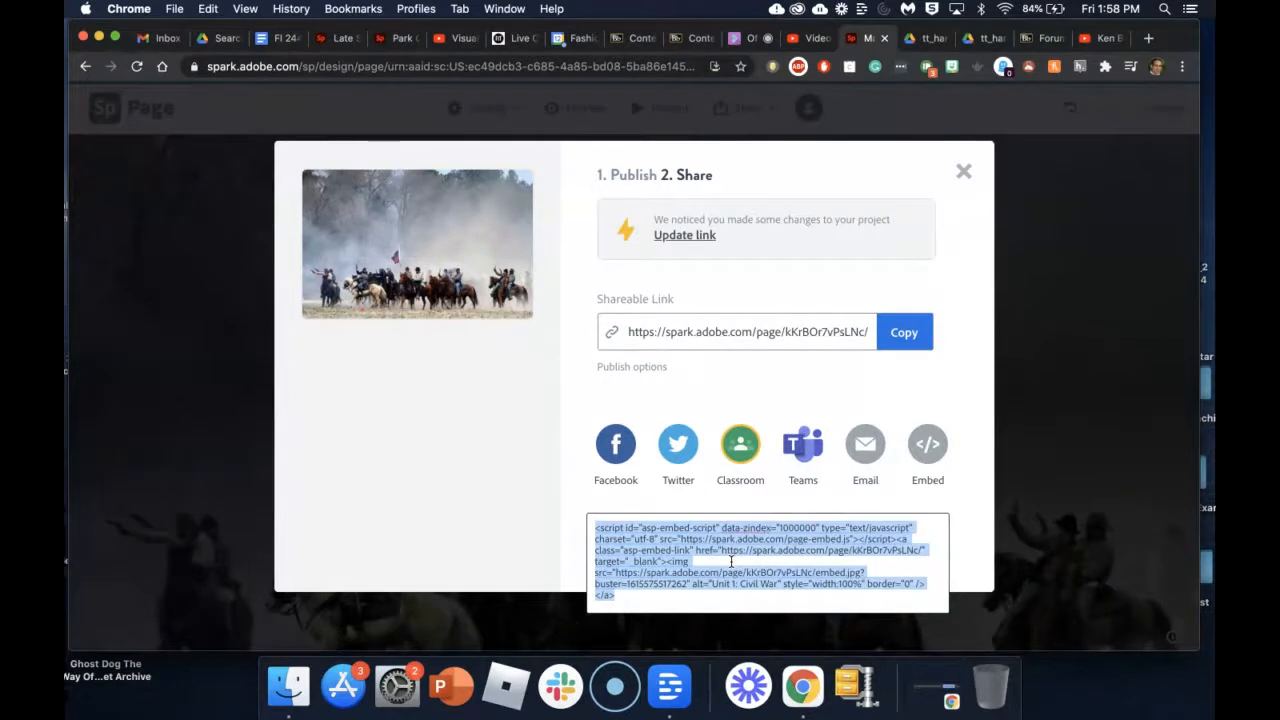
pyautogui.click(962, 174)
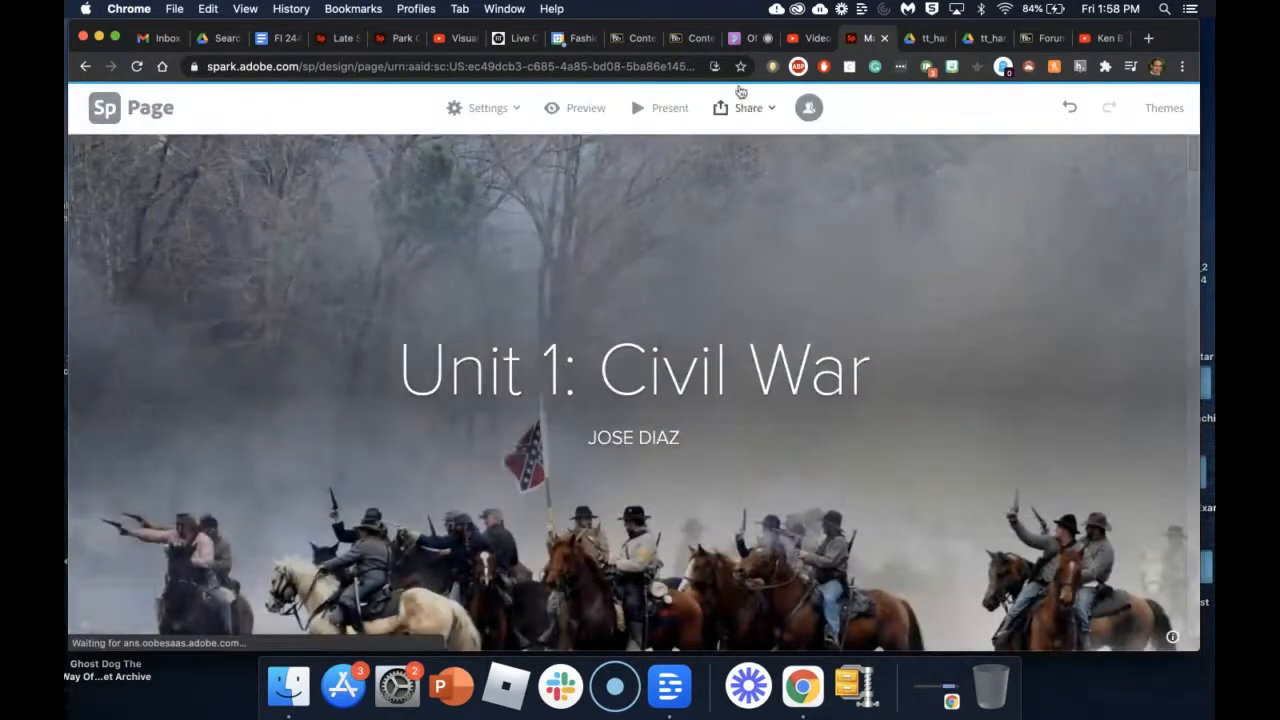
# Create a content item named "Unit 1: Civil War" in the Blackboard sandbox's Content area and open its HTML code view.
pyautogui.click(688, 38)
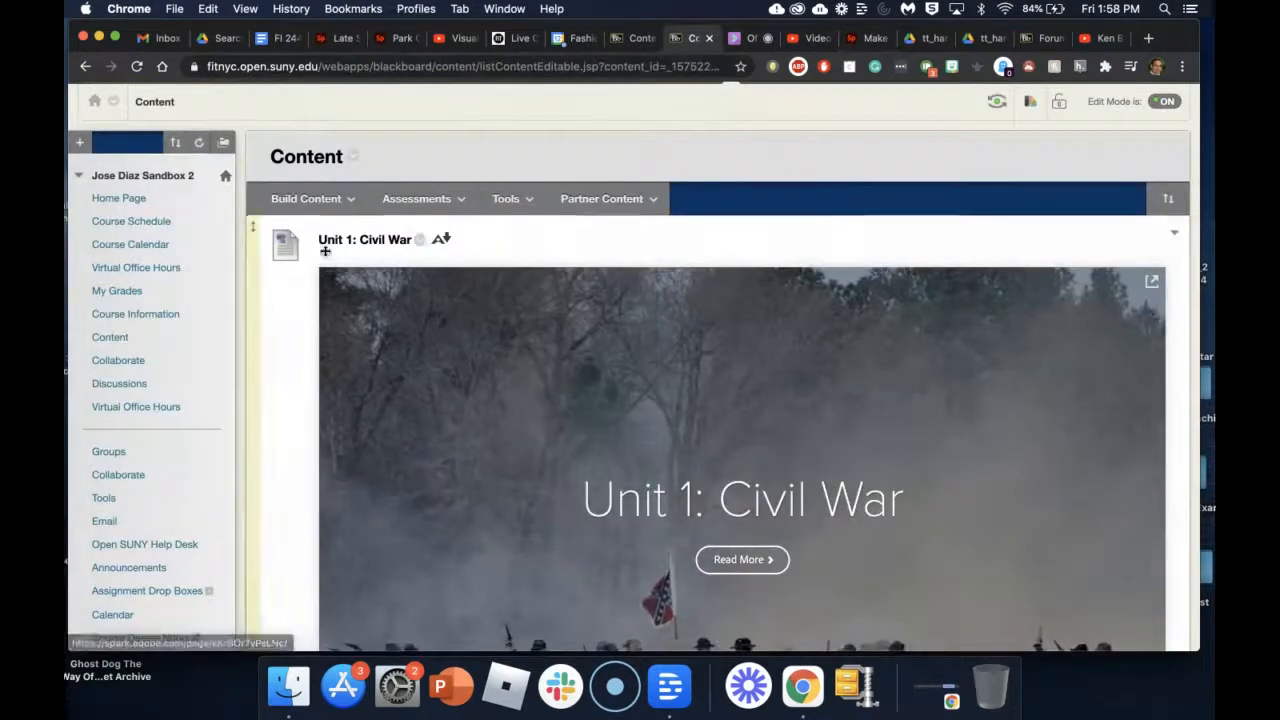
pyautogui.click(308, 199)
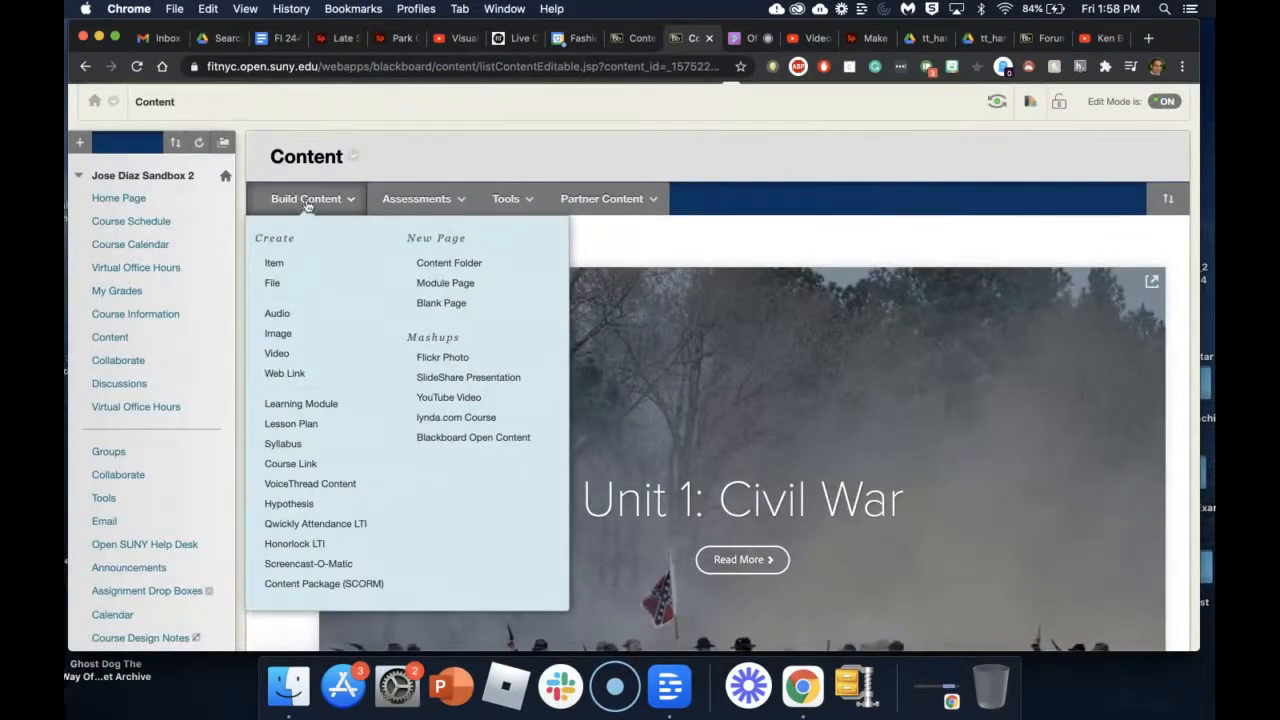
pyautogui.click(281, 268)
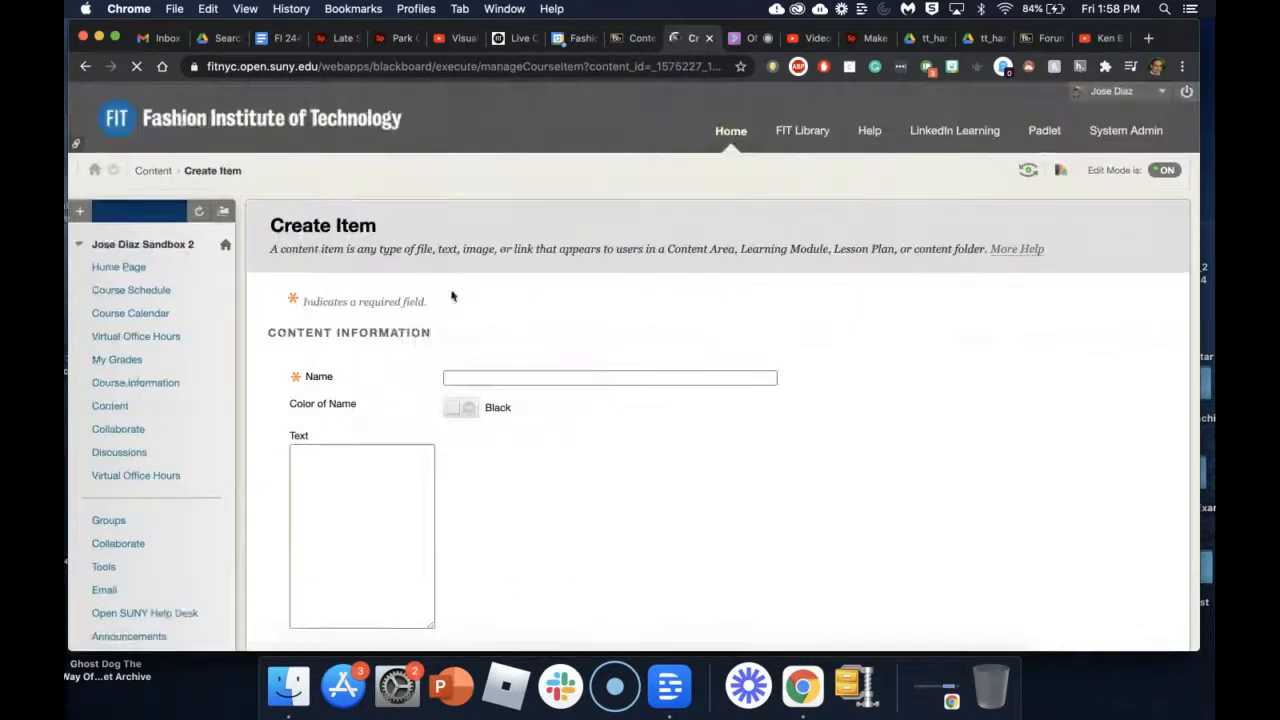
pyautogui.click(525, 378)
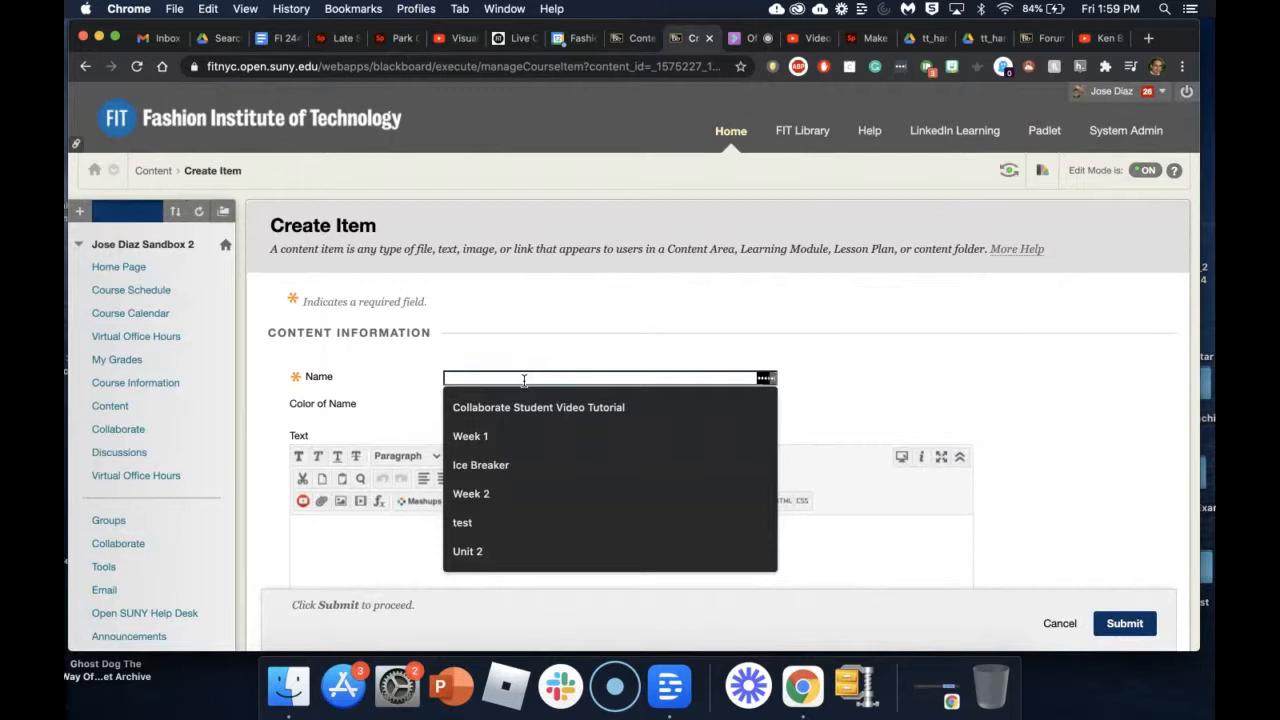
pyautogui.write('Unit ')
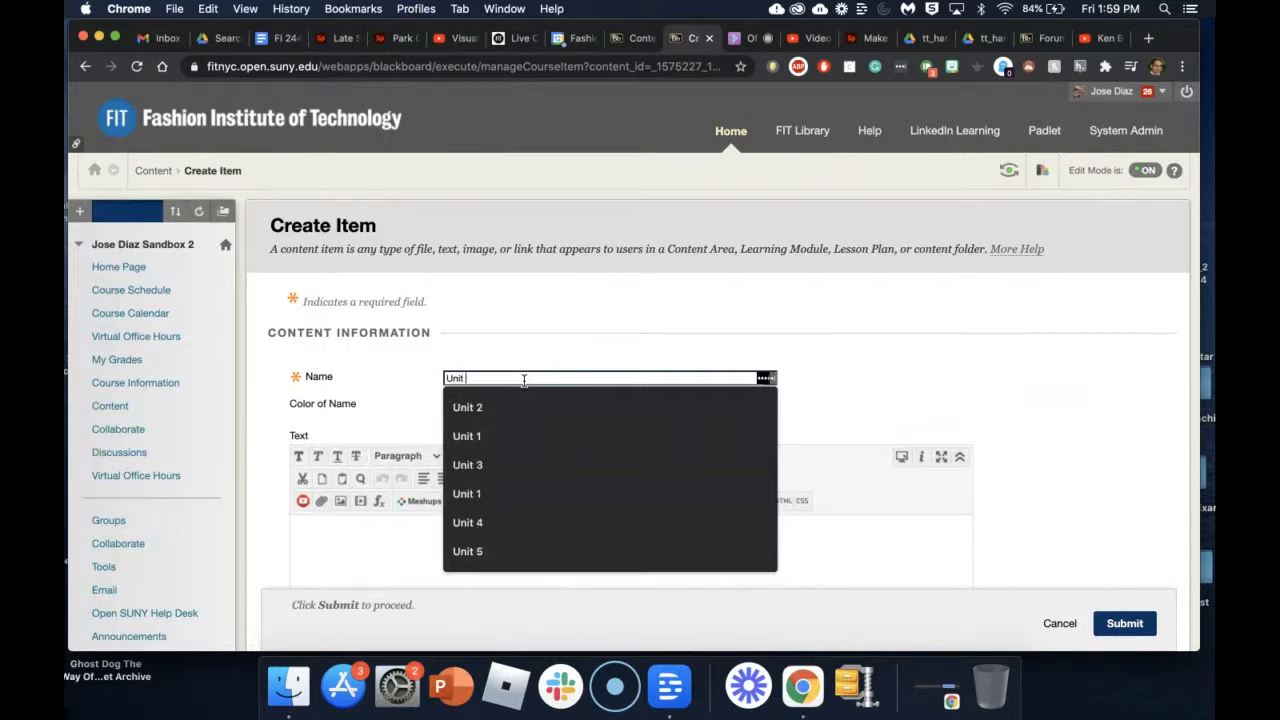
pyautogui.write('1: Civil')
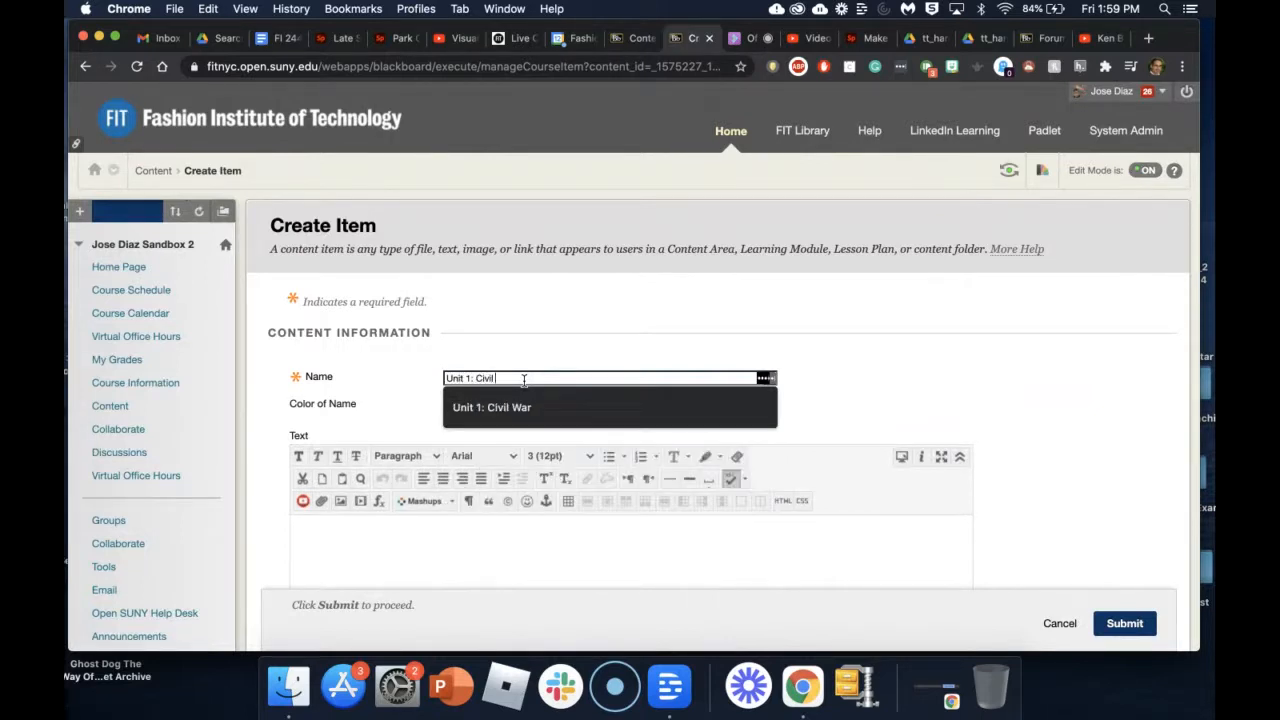
pyautogui.write(' War')
pyautogui.scroll(-3, 923, 368)
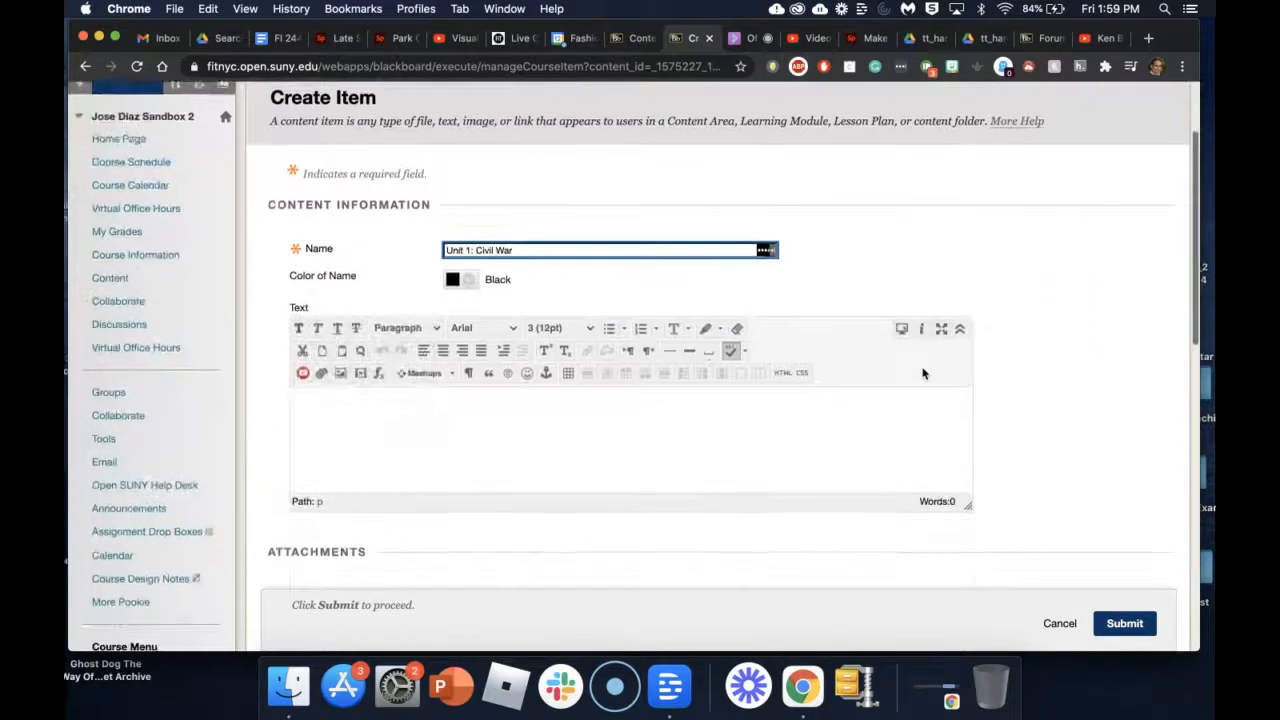
pyautogui.click(783, 373)
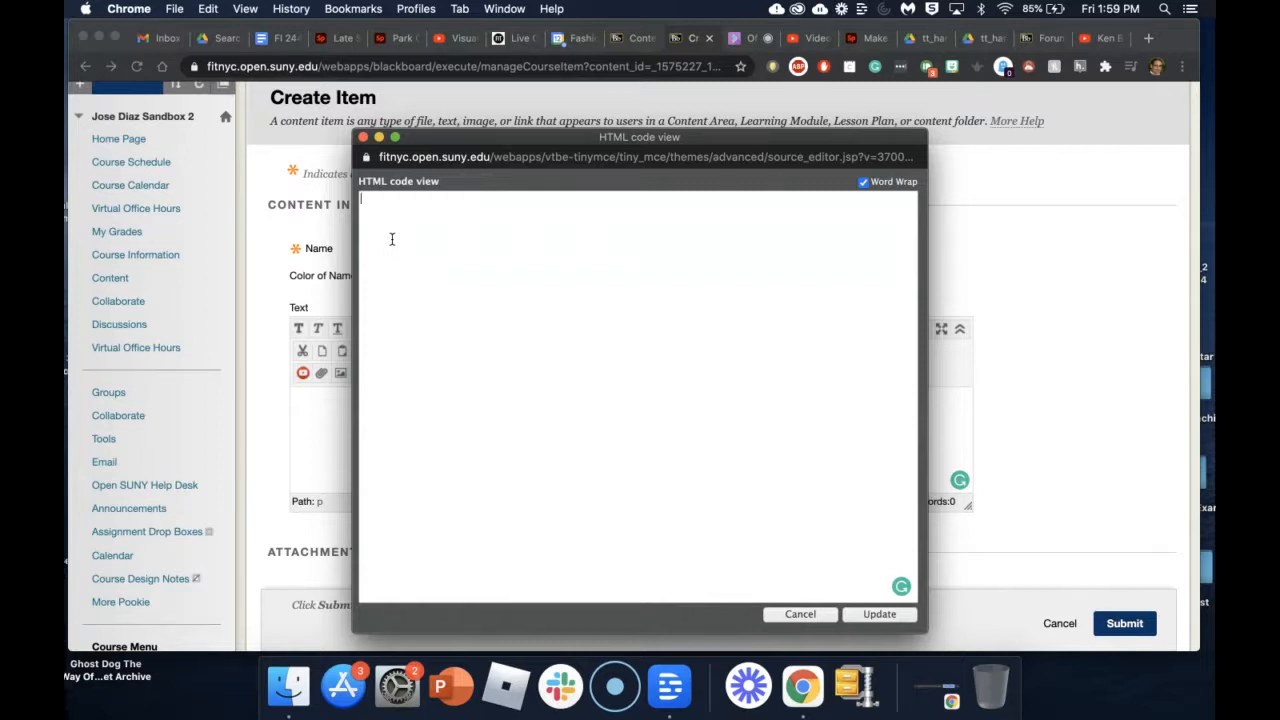
pyautogui.press('super+v')
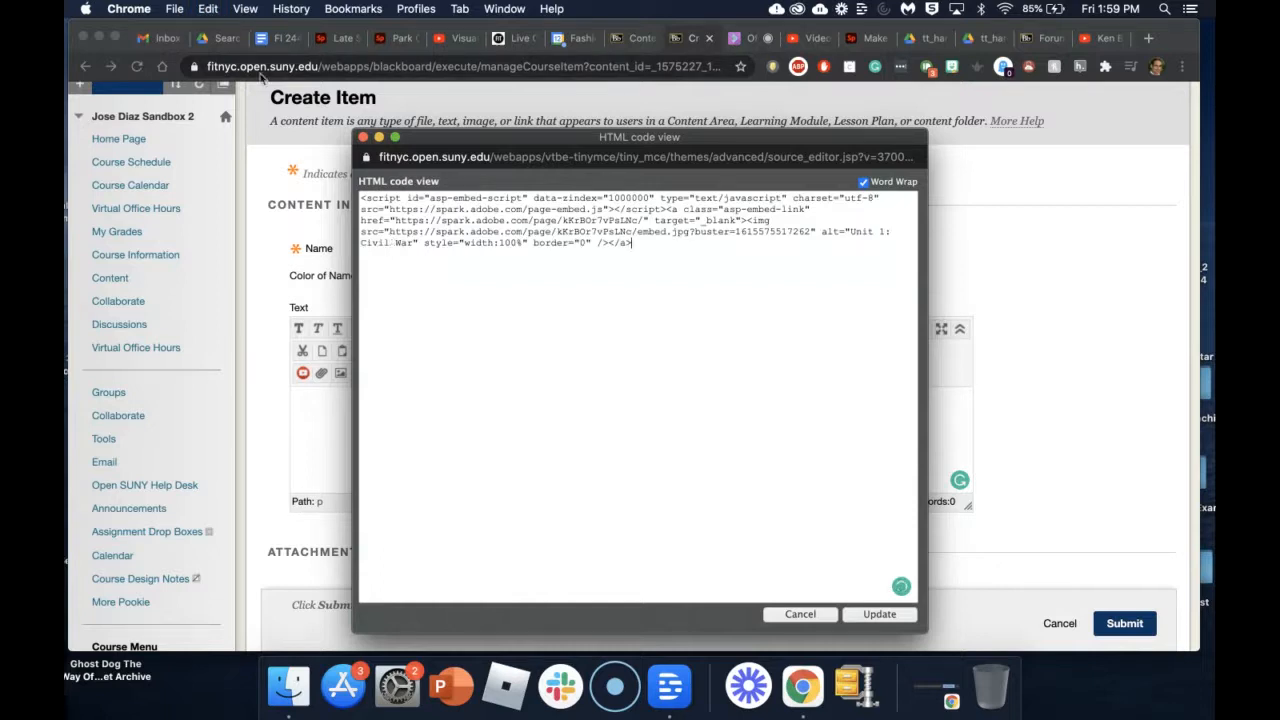
pyautogui.moveTo(636, 243); pyautogui.dragTo(352, 190)
pyautogui.press('super+c')
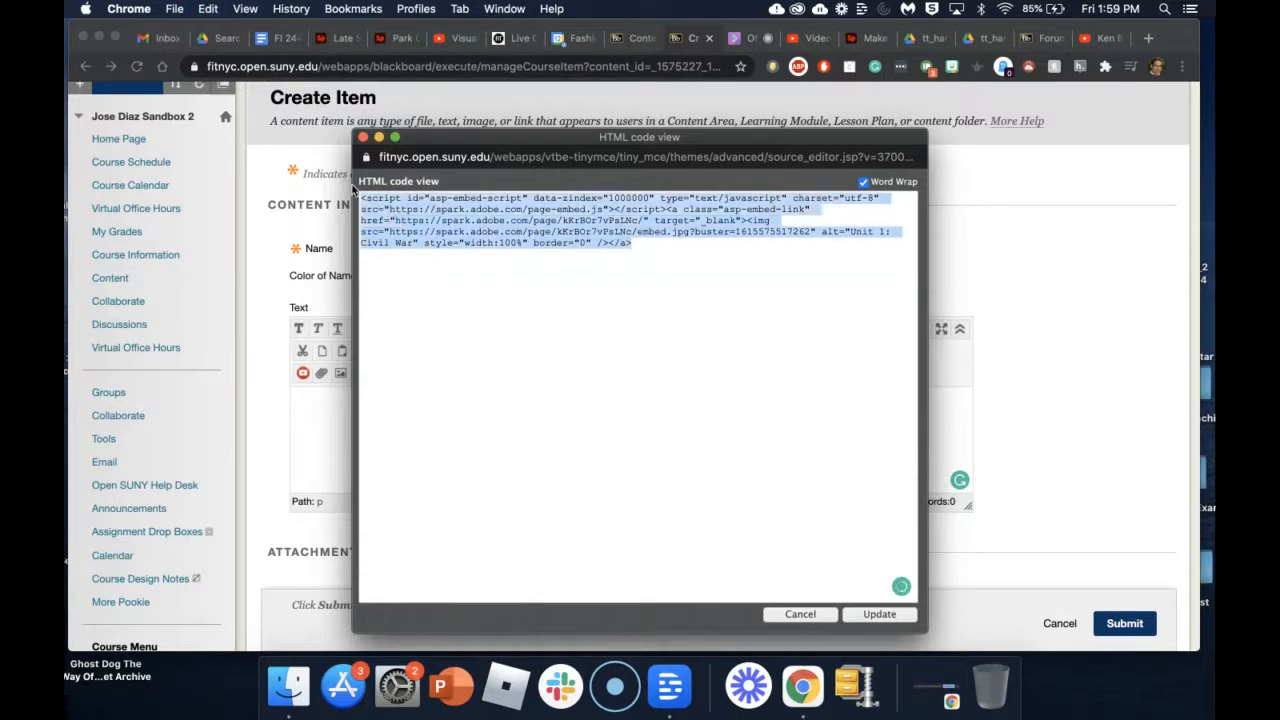
pyautogui.press('BackSpace')
# Paste the Spark embed code into the HTML code view and update the item's text with it.
pyautogui.click(207, 9)
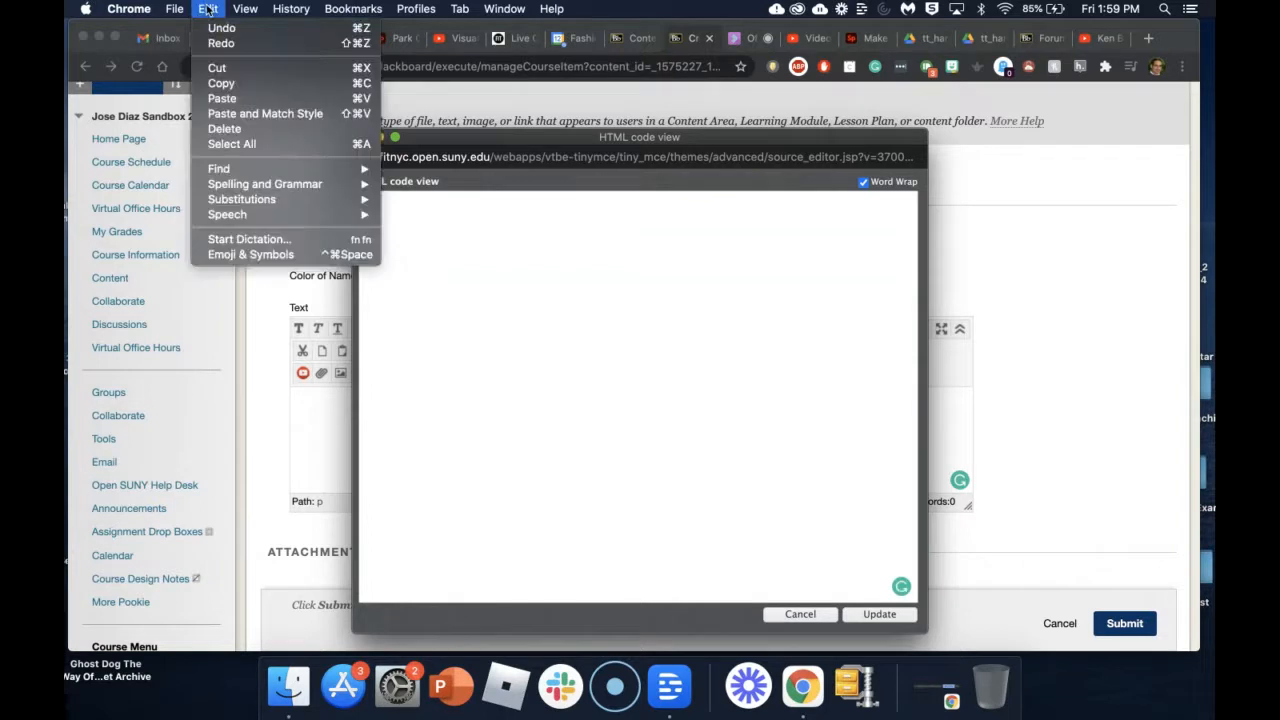
pyautogui.click(236, 98)
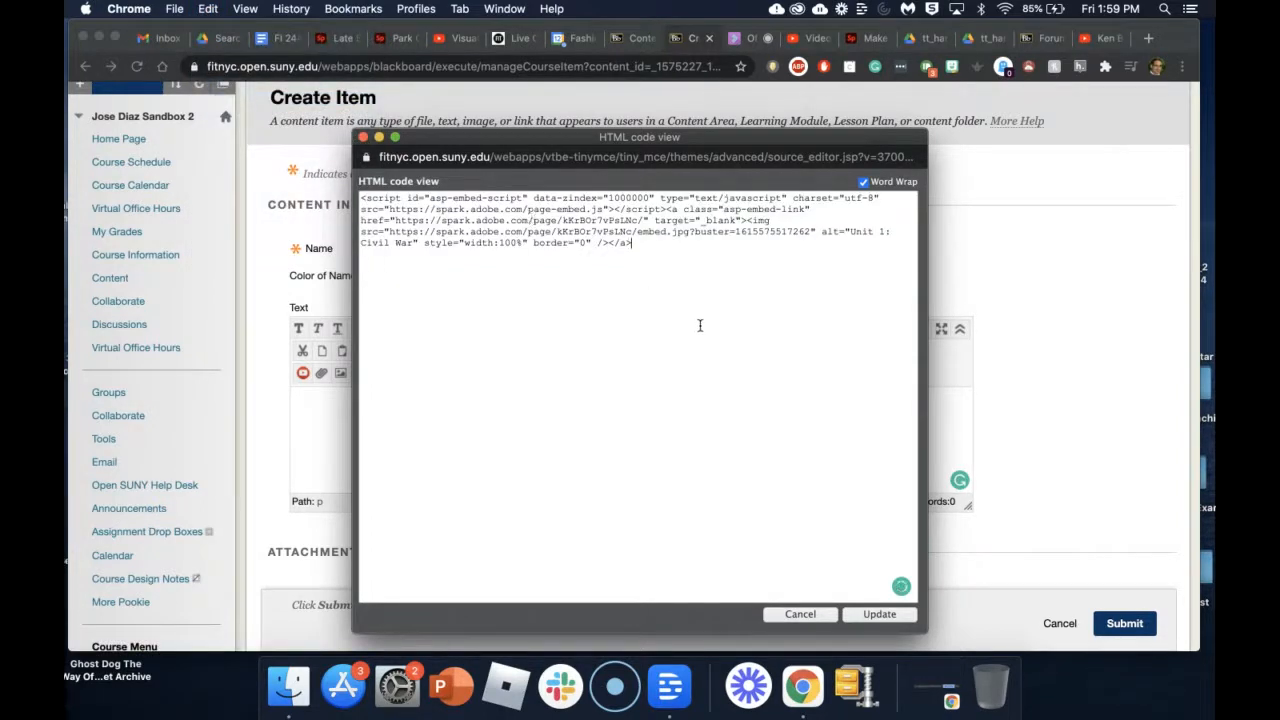
pyautogui.click(876, 615)
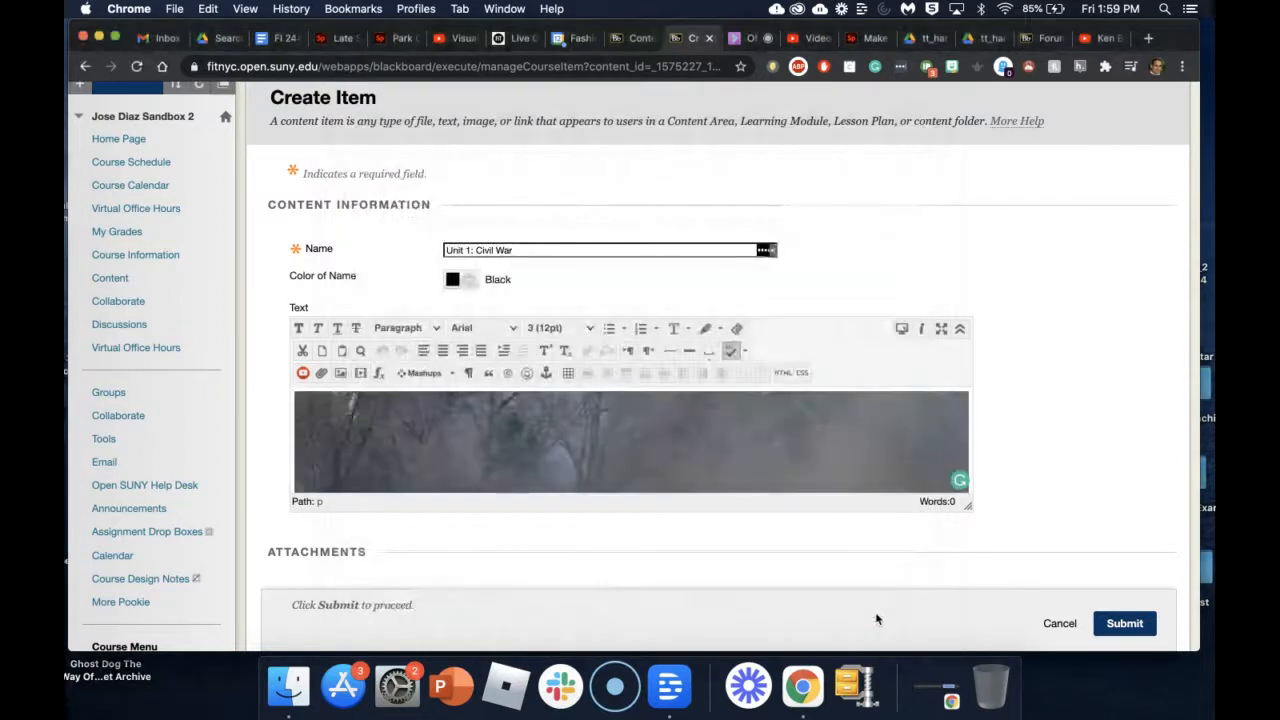
pyautogui.scroll(-4, 1062, 355)
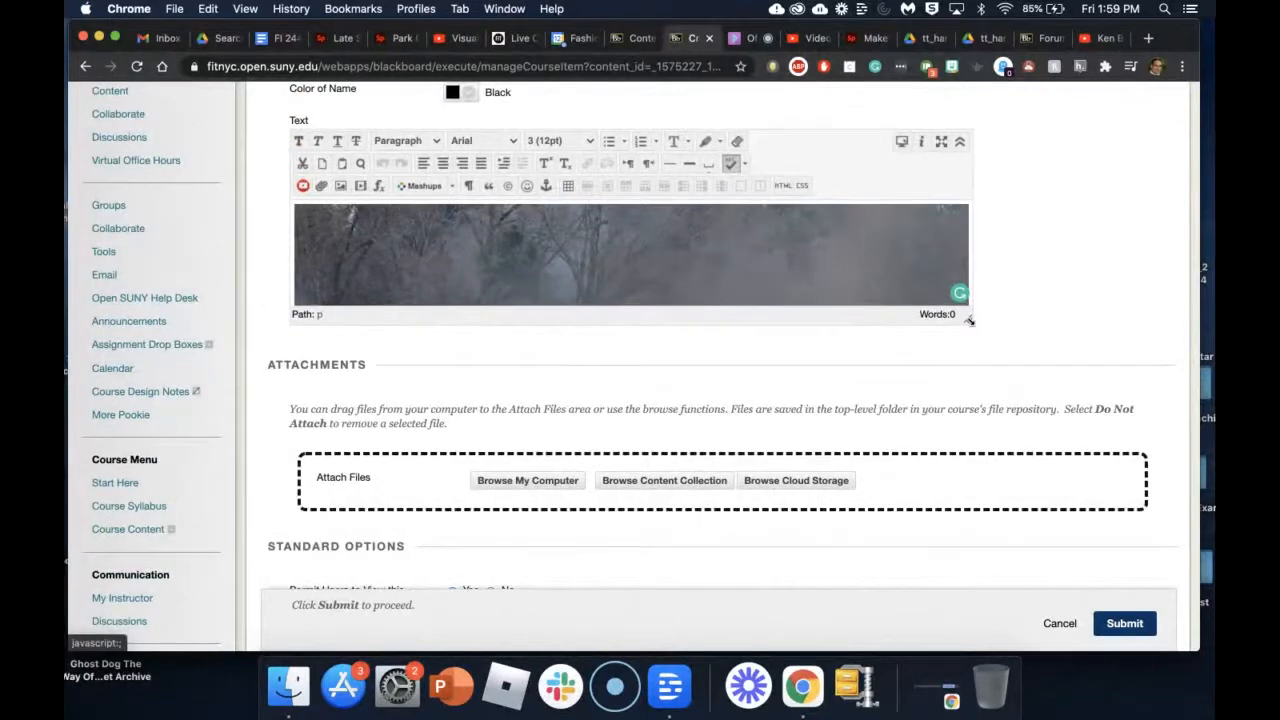
# Enlarge the item's text editor to show the embedded Unit 1: Civil War page in full, and submit the content item.
pyautogui.moveTo(969, 319); pyautogui.dragTo(1000, 598)
pyautogui.scroll(-3, 925, 408)
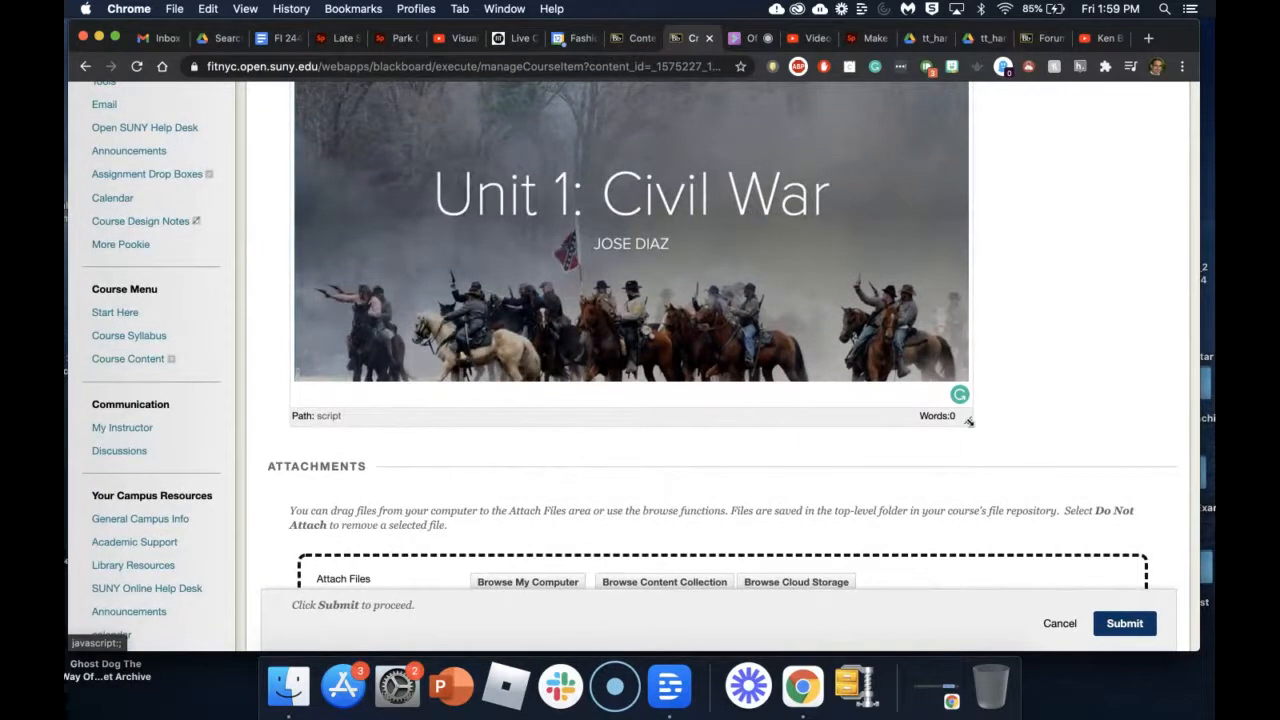
pyautogui.moveTo(969, 422); pyautogui.dragTo(976, 576)
pyautogui.scroll(-5, 994, 443)
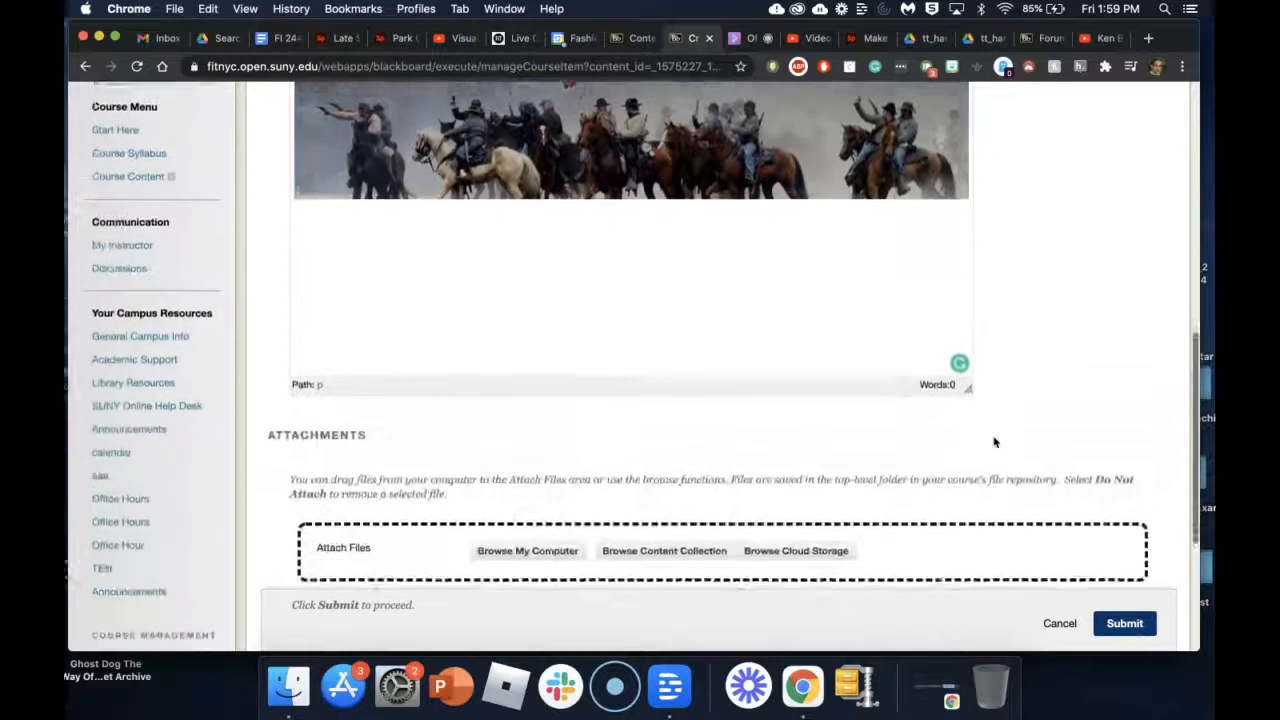
pyautogui.scroll(5, 1050, 180)
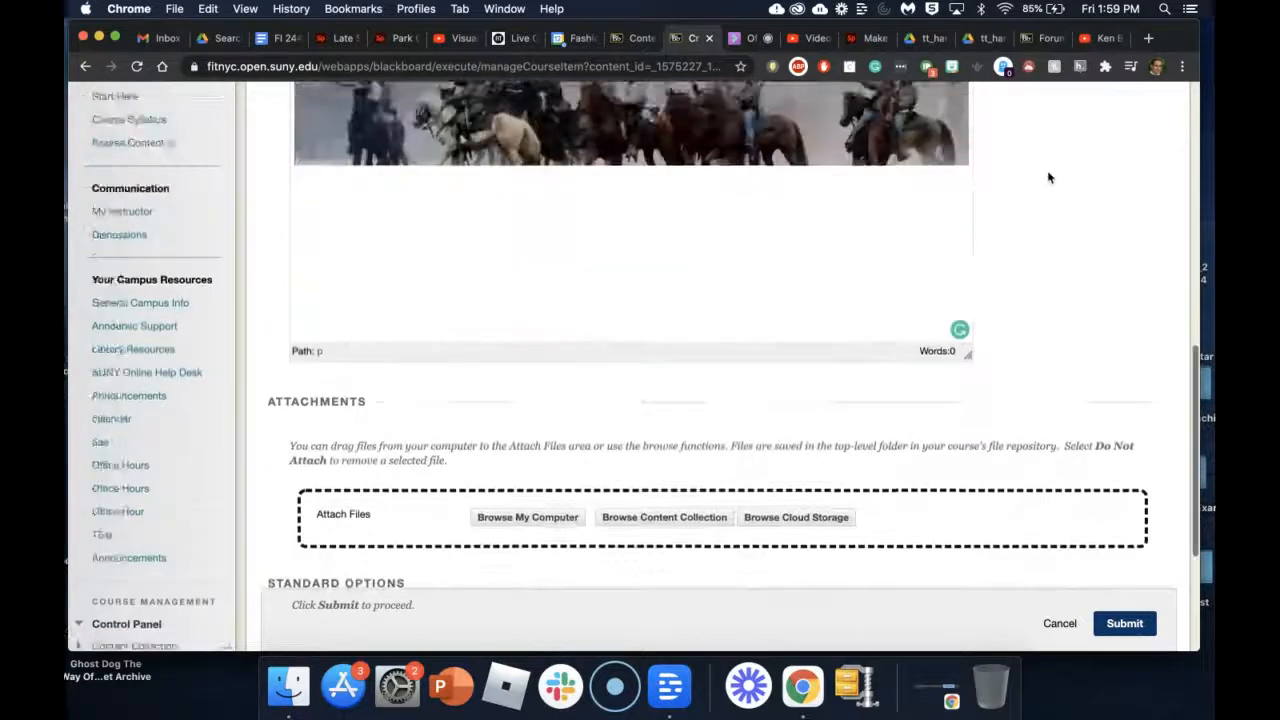
pyautogui.scroll(-4, 1023, 289)
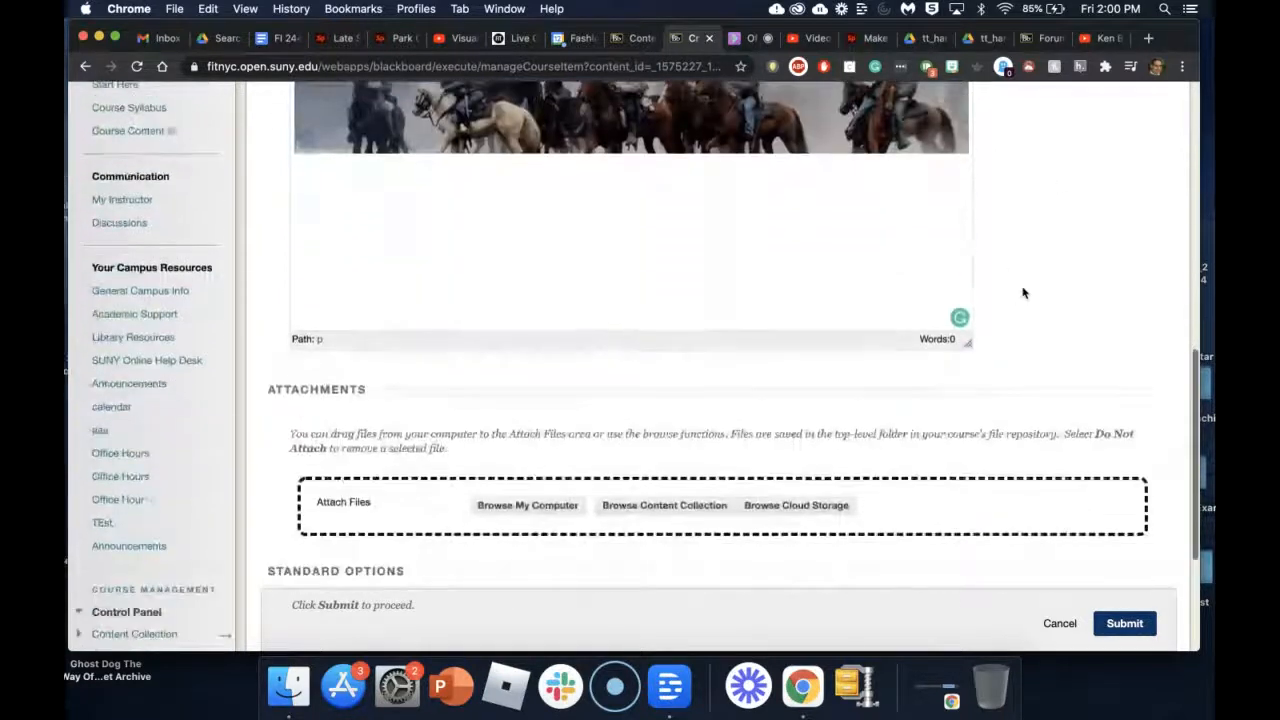
pyautogui.click(1125, 623)
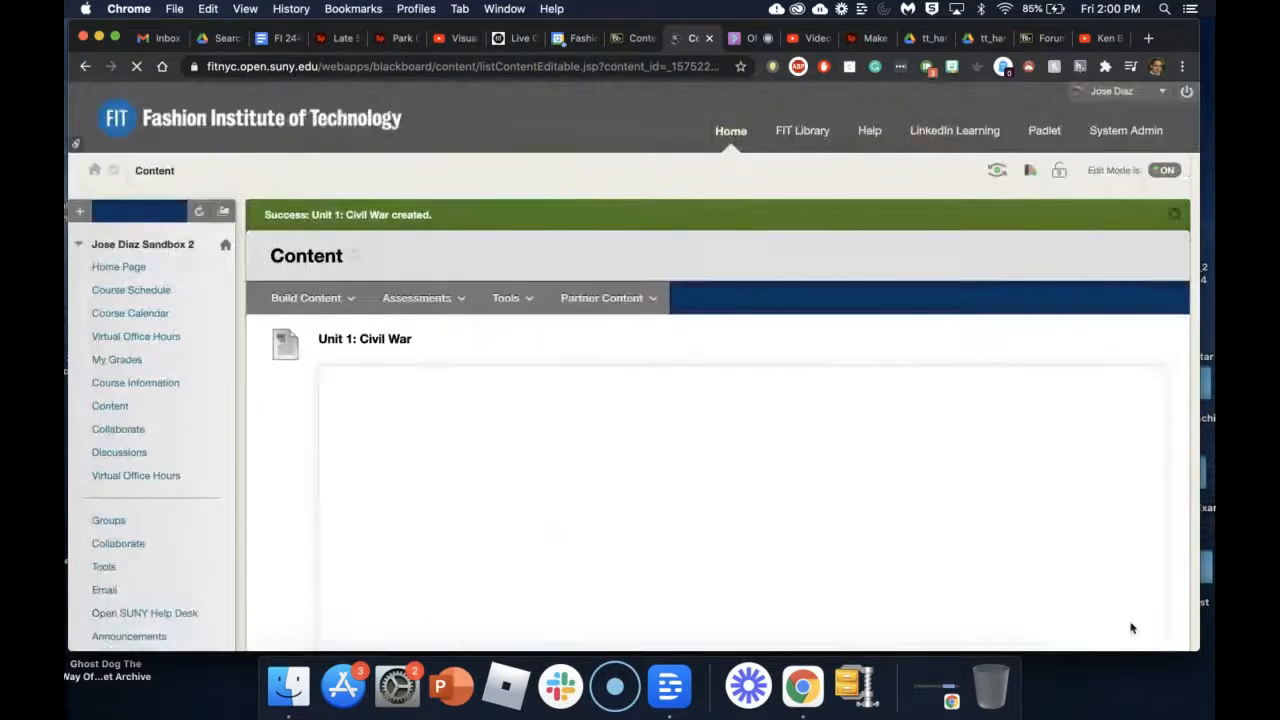
# Examine the embedded Unit 1: Civil War items in the Content area, comparing the new one with the earlier Mount Rushmore version.
pyautogui.scroll(-10, 834, 570)
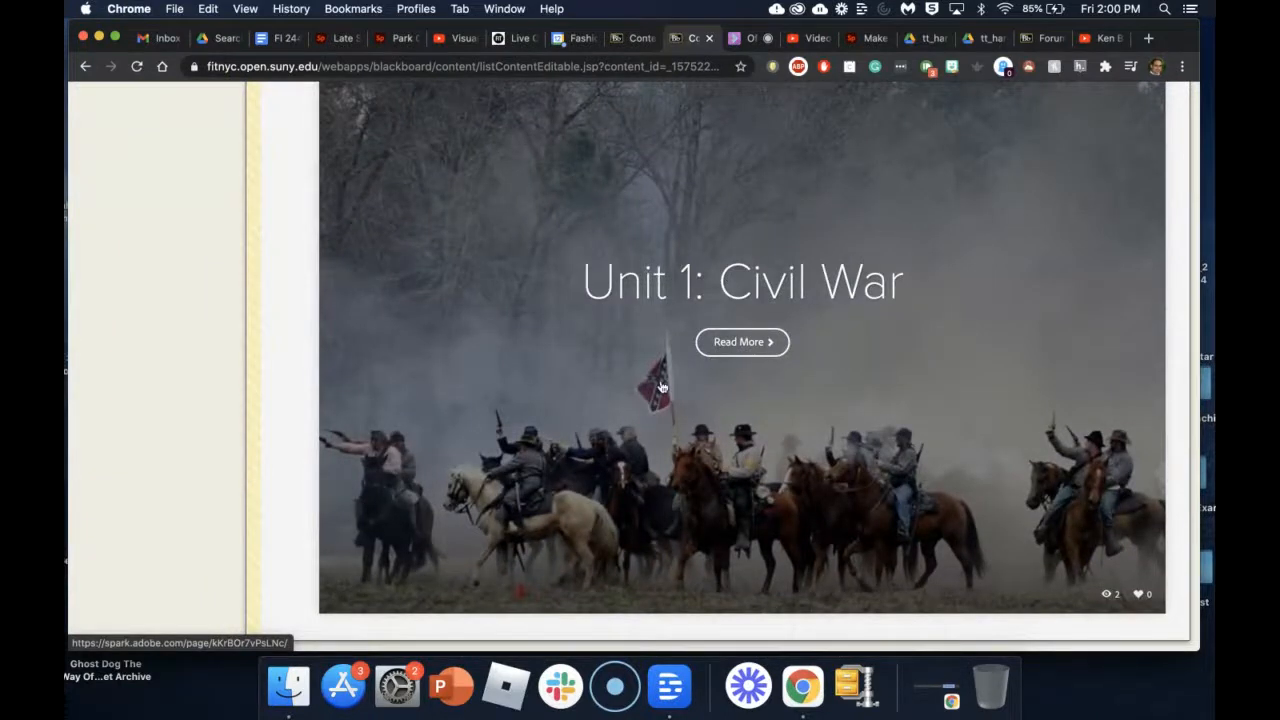
pyautogui.scroll(2, 747, 293)
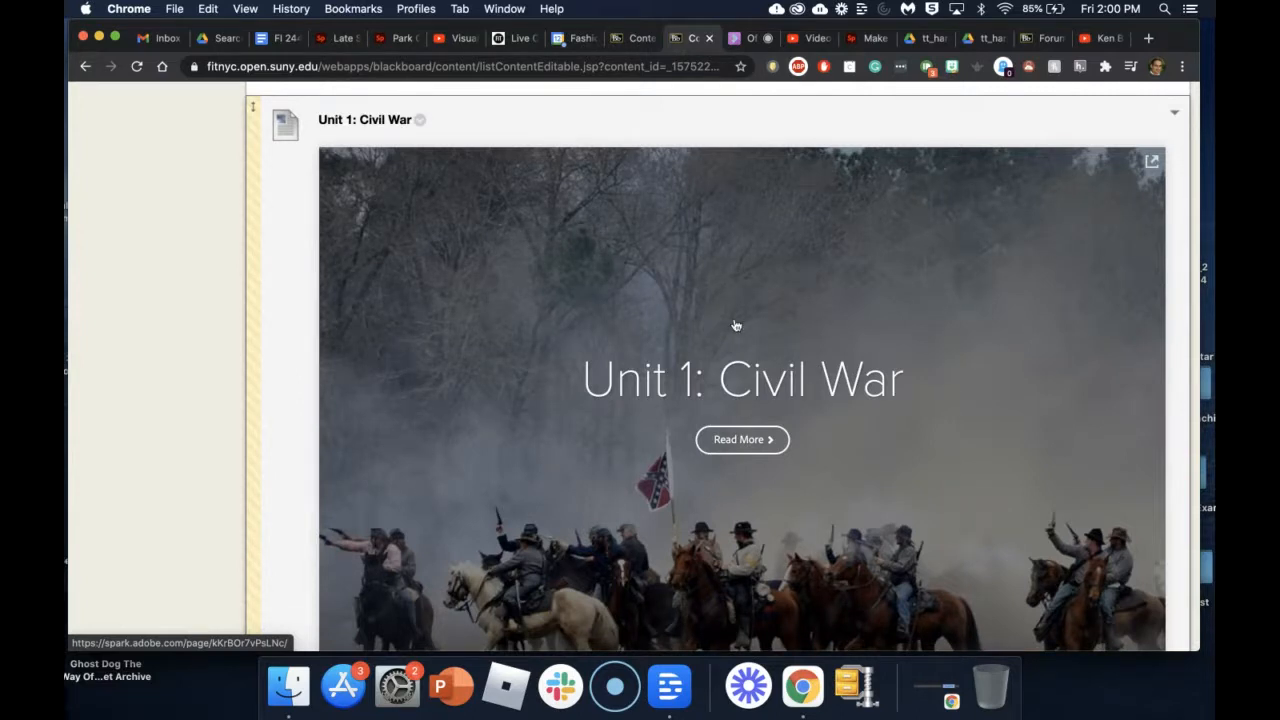
pyautogui.scroll(10, 735, 325)
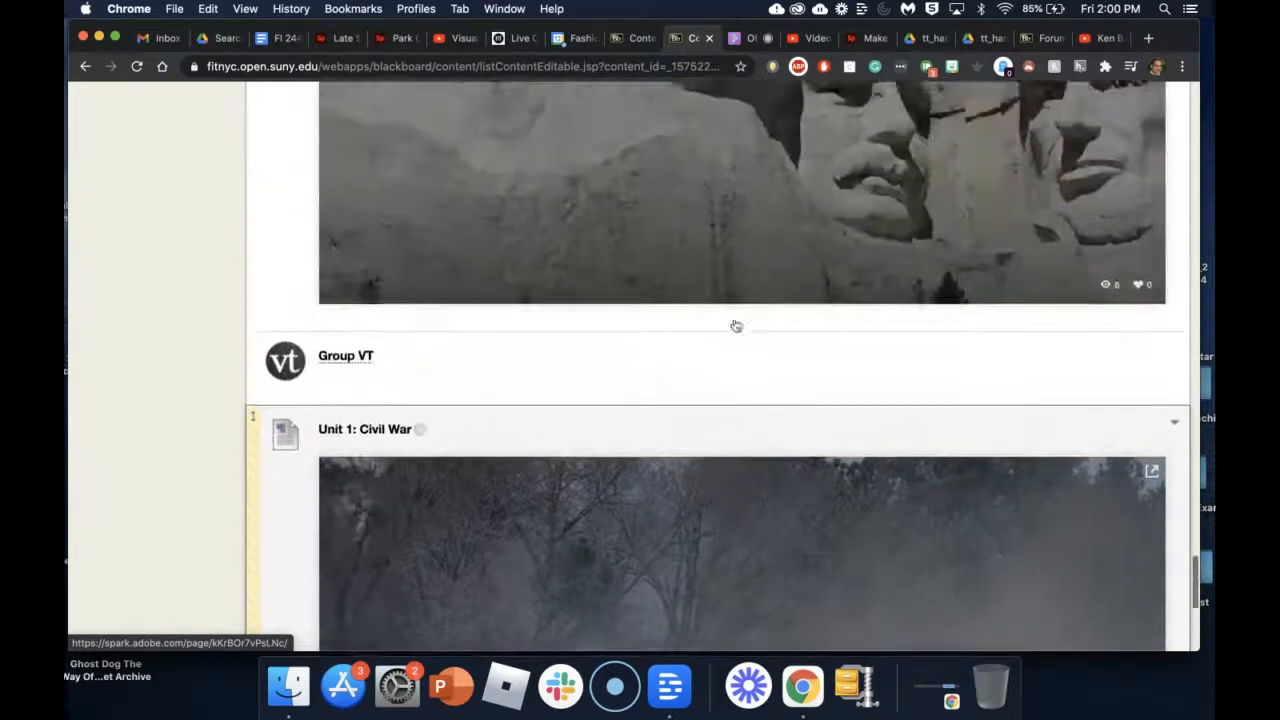
pyautogui.scroll(-10, 735, 325)
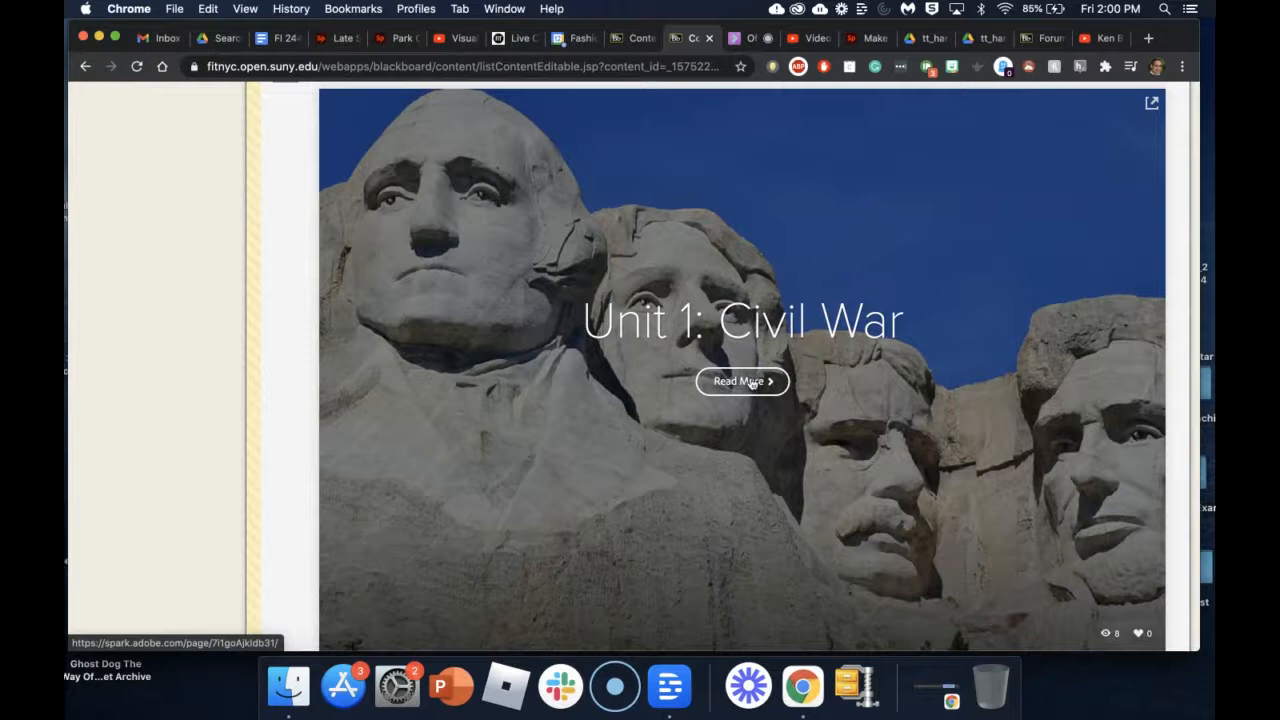
pyautogui.scroll(3, 735, 330)
pyautogui.scroll(-3, 735, 330)
pyautogui.scroll(2, 735, 330)
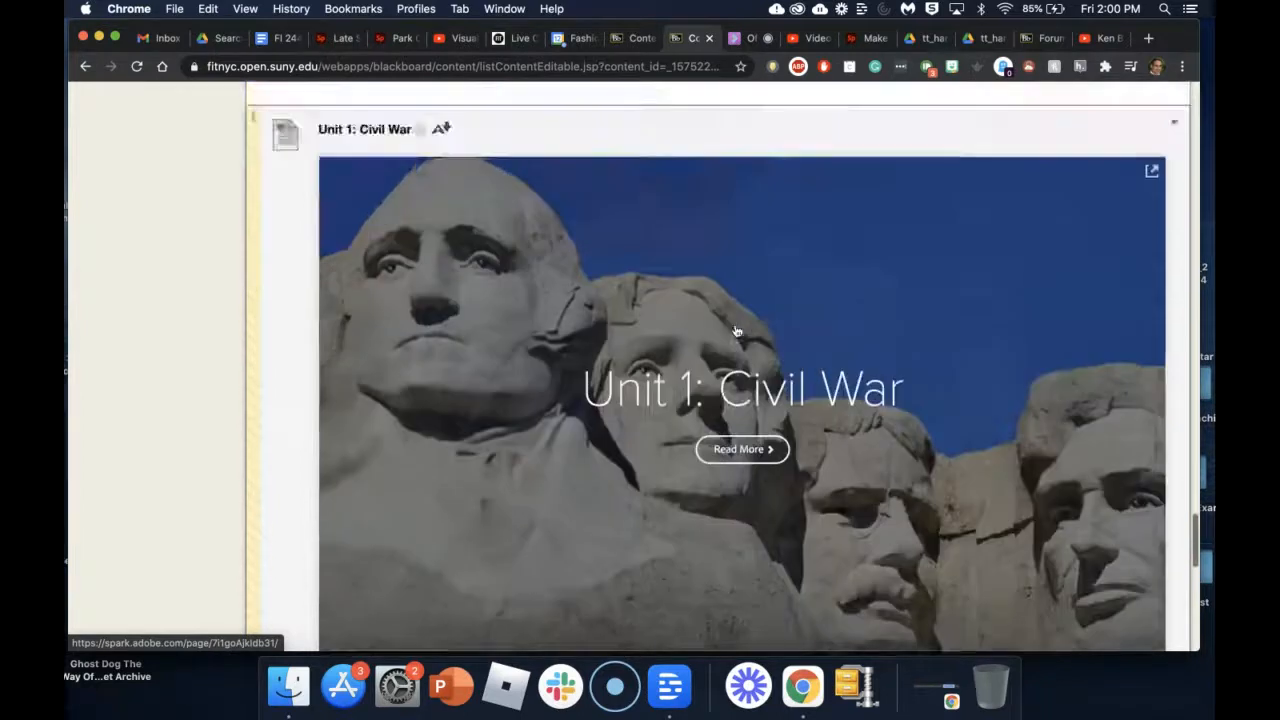
pyautogui.scroll(-5, 735, 330)
pyautogui.scroll(-10, 736, 331)
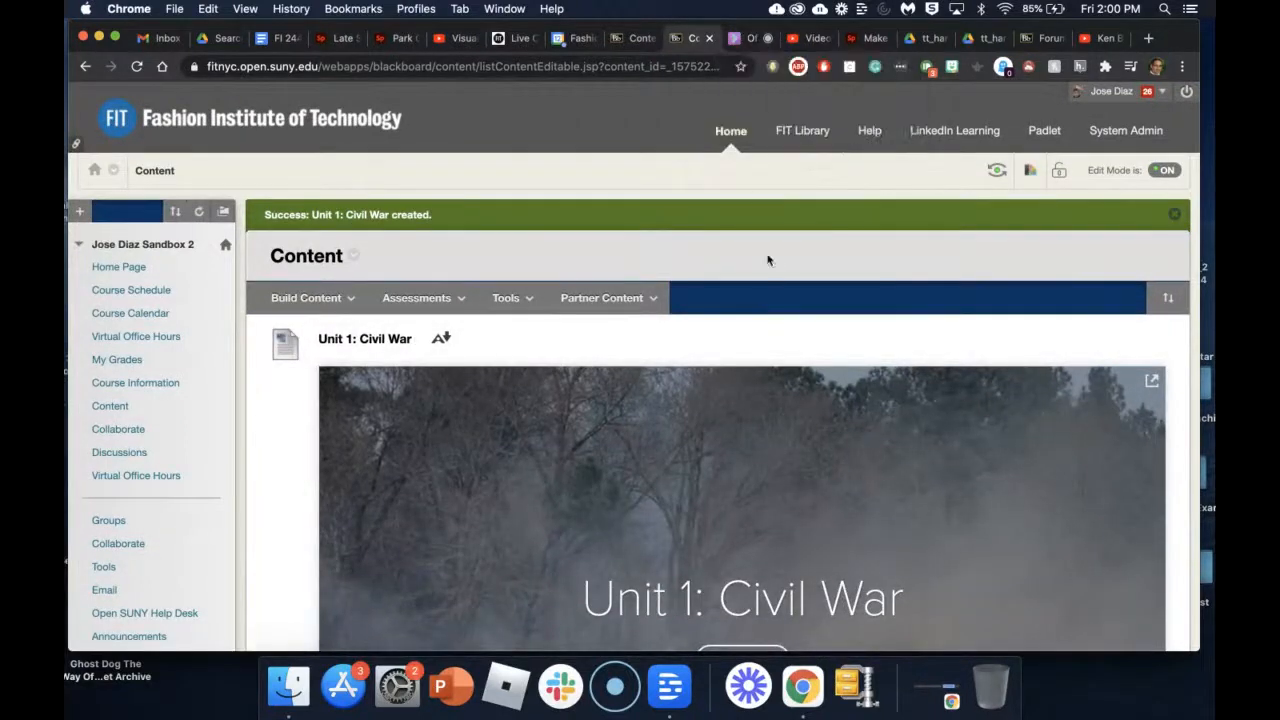
pyautogui.scroll(-4, 771, 437)
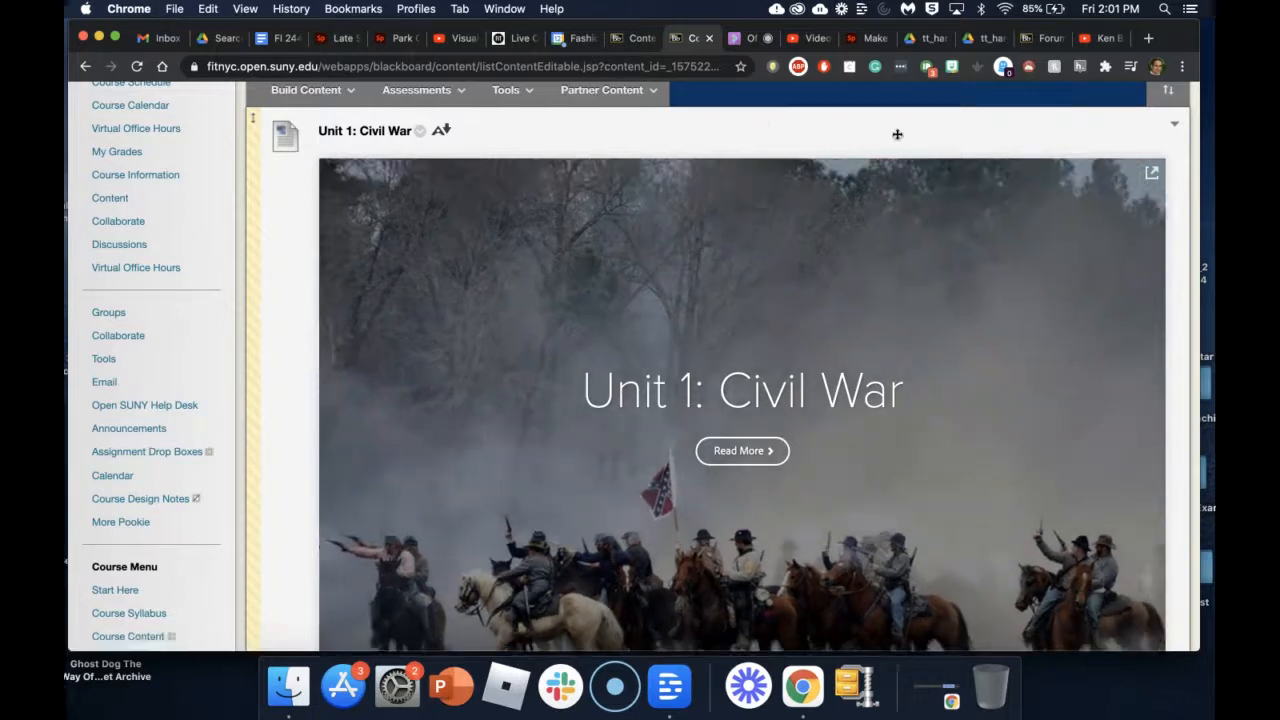
pyautogui.scroll(5, 897, 140)
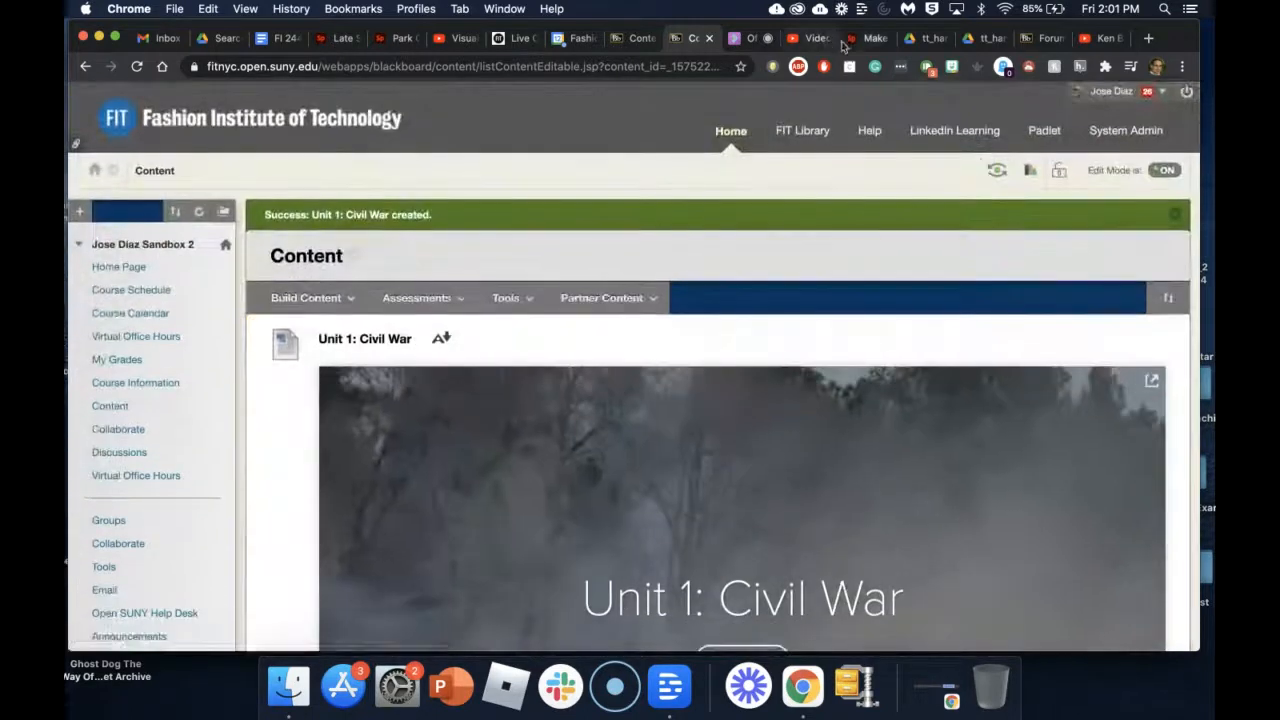
# Switch back to the Adobe Spark page editor and go to the Spark home page with the recent projects.
pyautogui.click(750, 38)
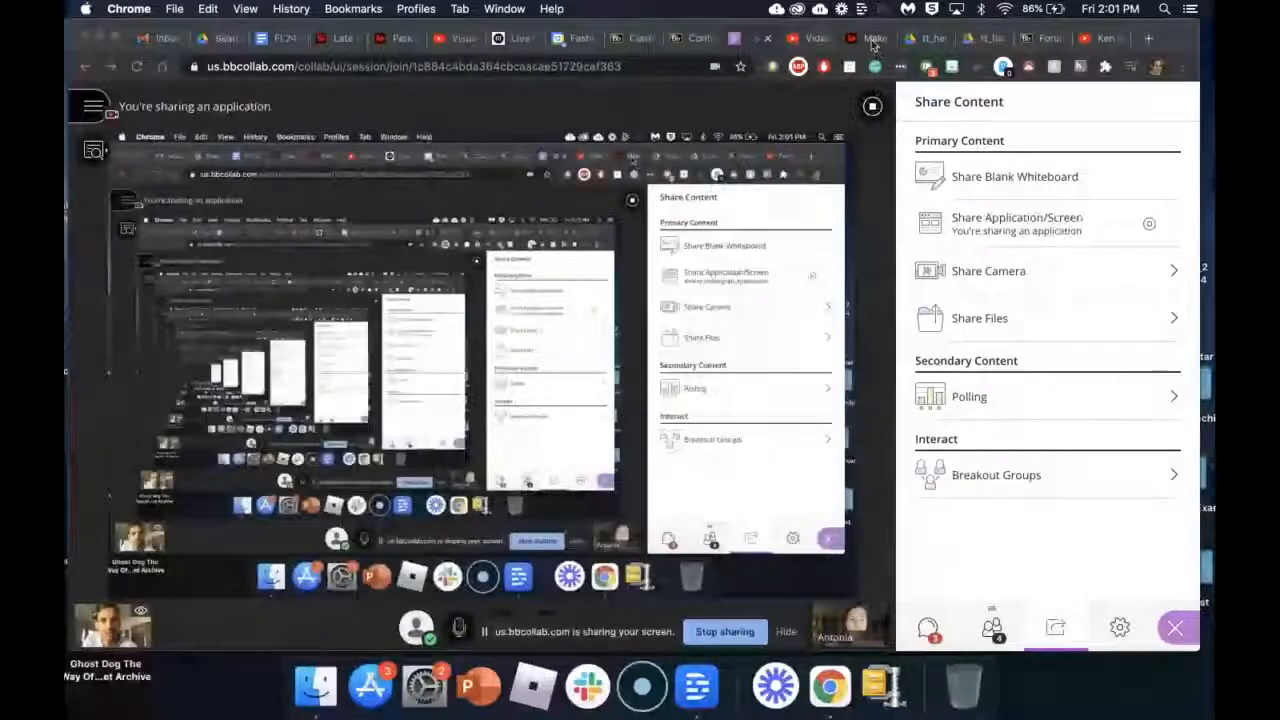
pyautogui.click(872, 40)
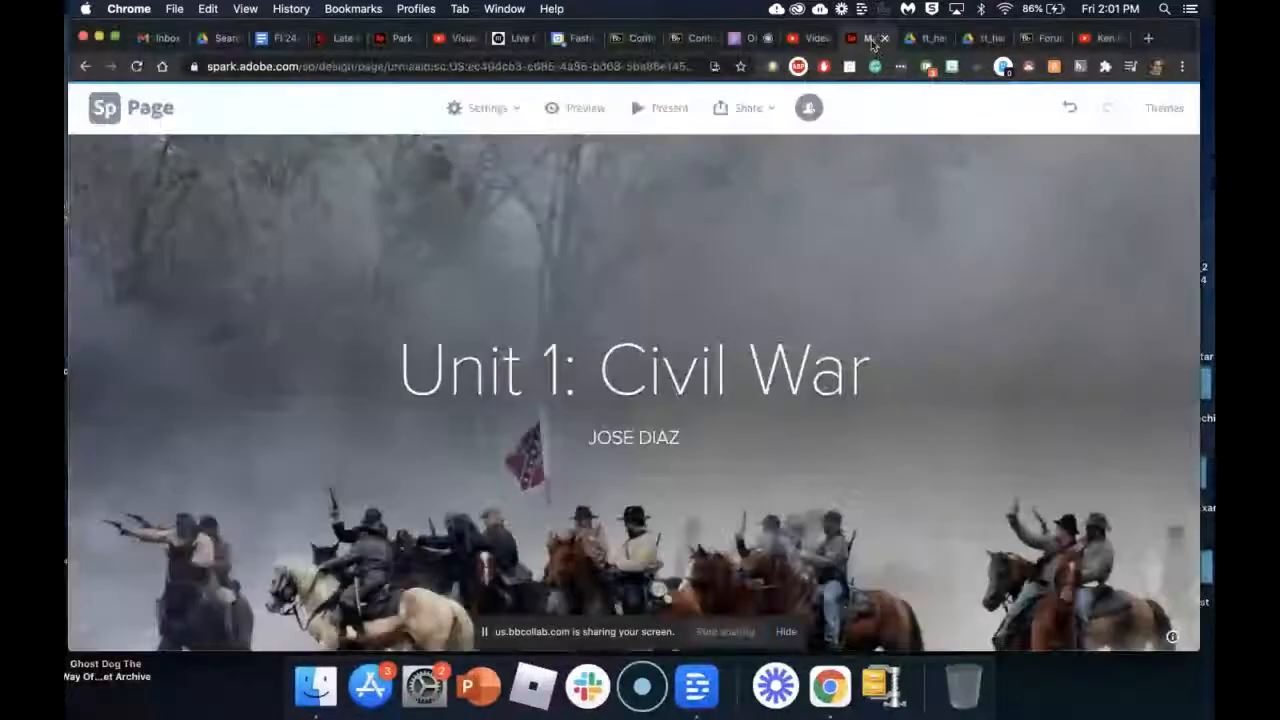
pyautogui.click(104, 111)
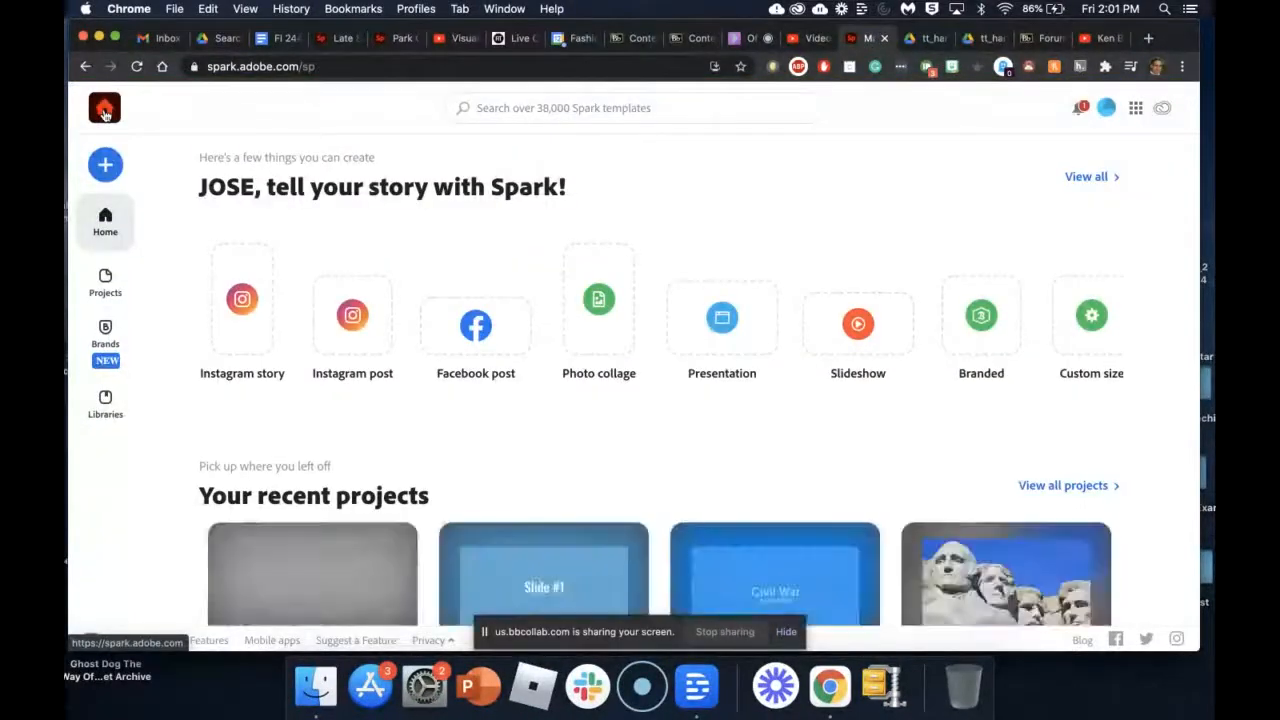
pyautogui.scroll(-3, 199, 360)
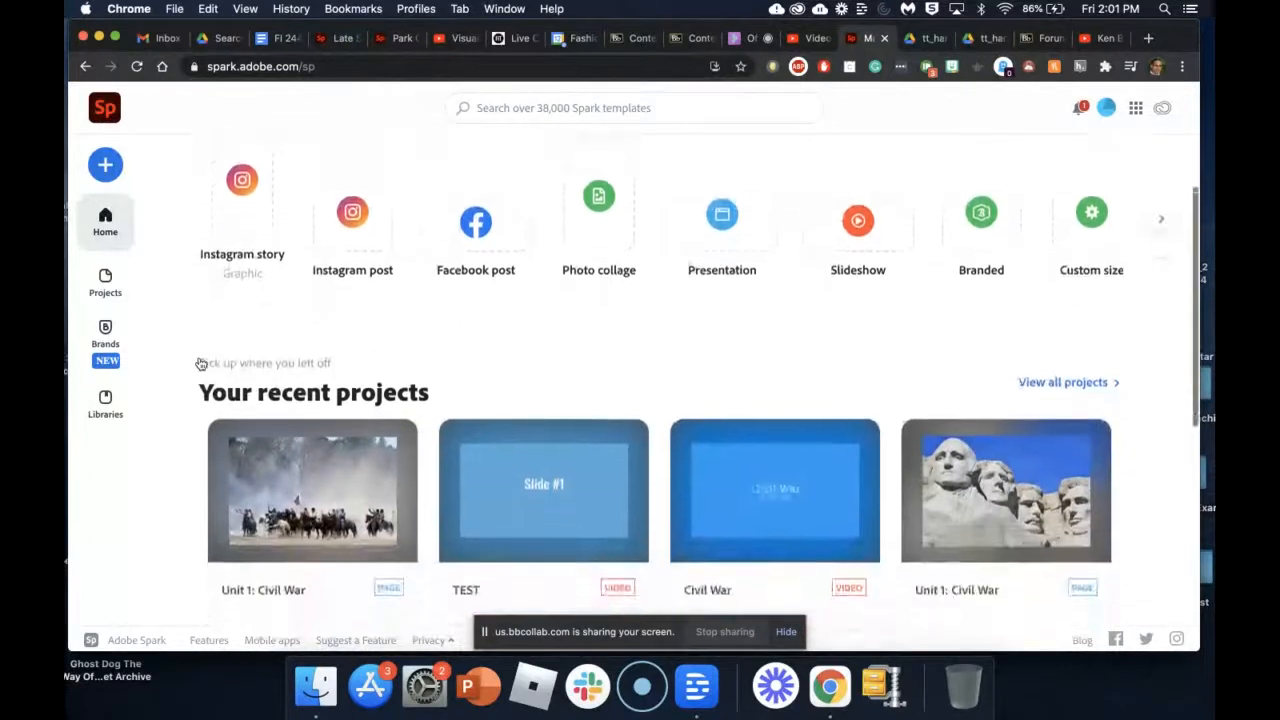
# Open the branded graphic option and look through the logo, color and font settings for adding a brand.
pyautogui.click(105, 166)
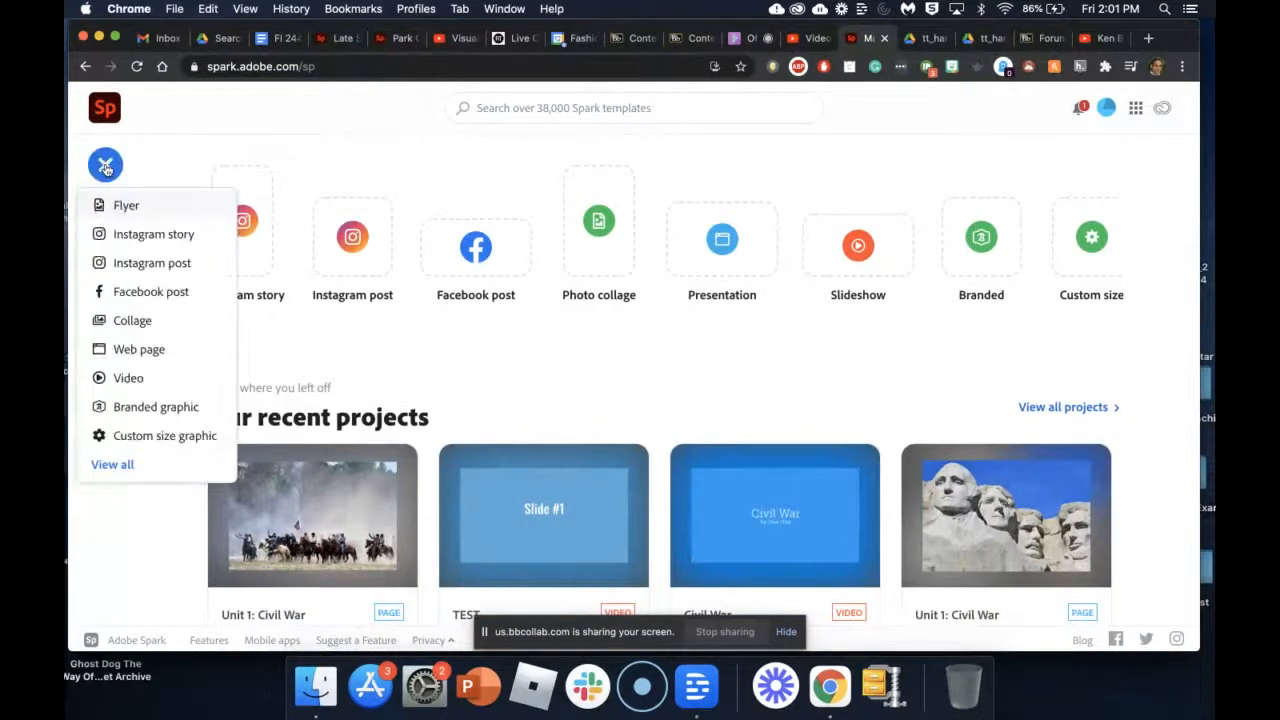
pyautogui.click(142, 415)
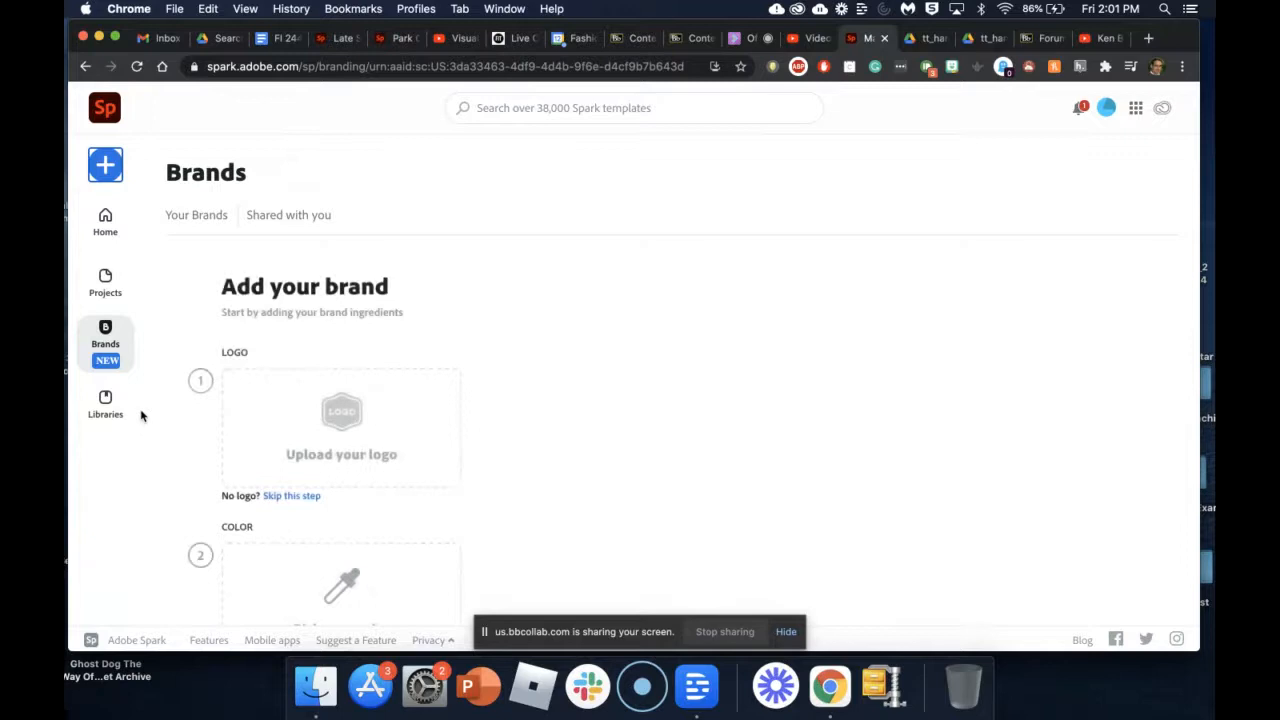
pyautogui.scroll(-3, 618, 308)
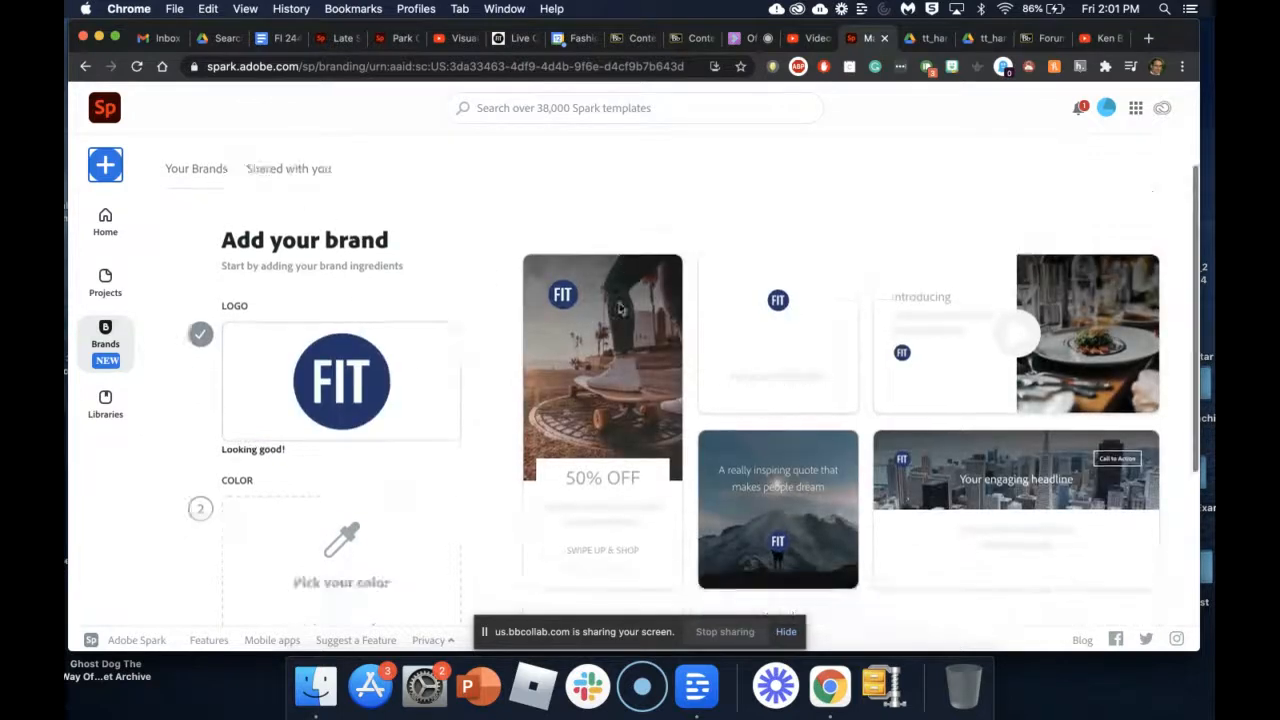
pyautogui.scroll(-4, 618, 308)
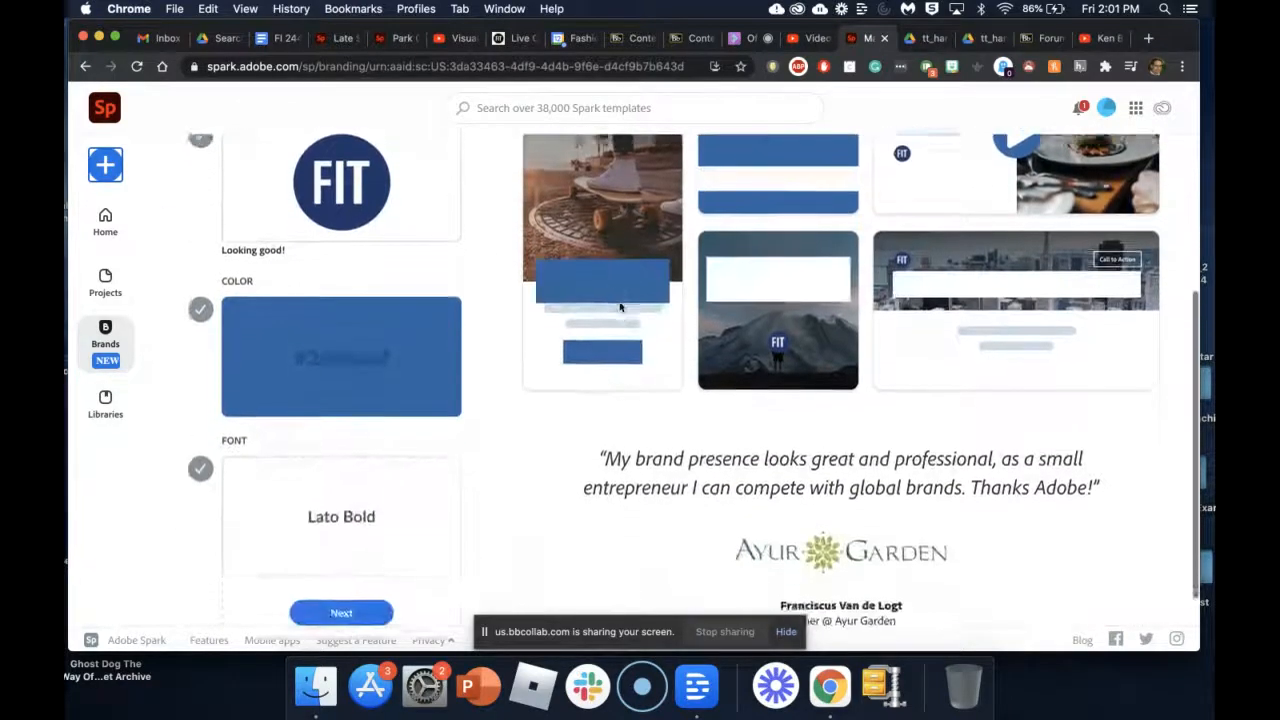
pyautogui.scroll(5, 620, 308)
pyautogui.scroll(1, 620, 308)
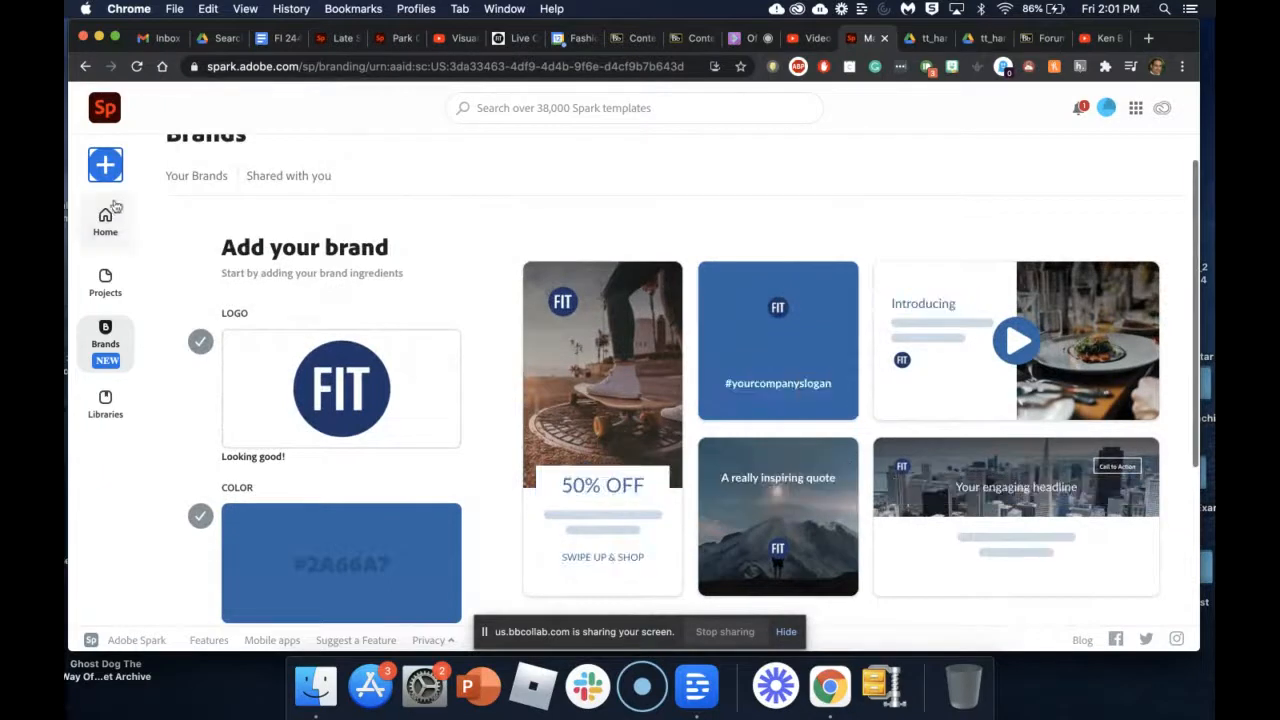
# Start a new flyer, hide the screen-sharing notice and browse the flyer templates.
pyautogui.click(105, 165)
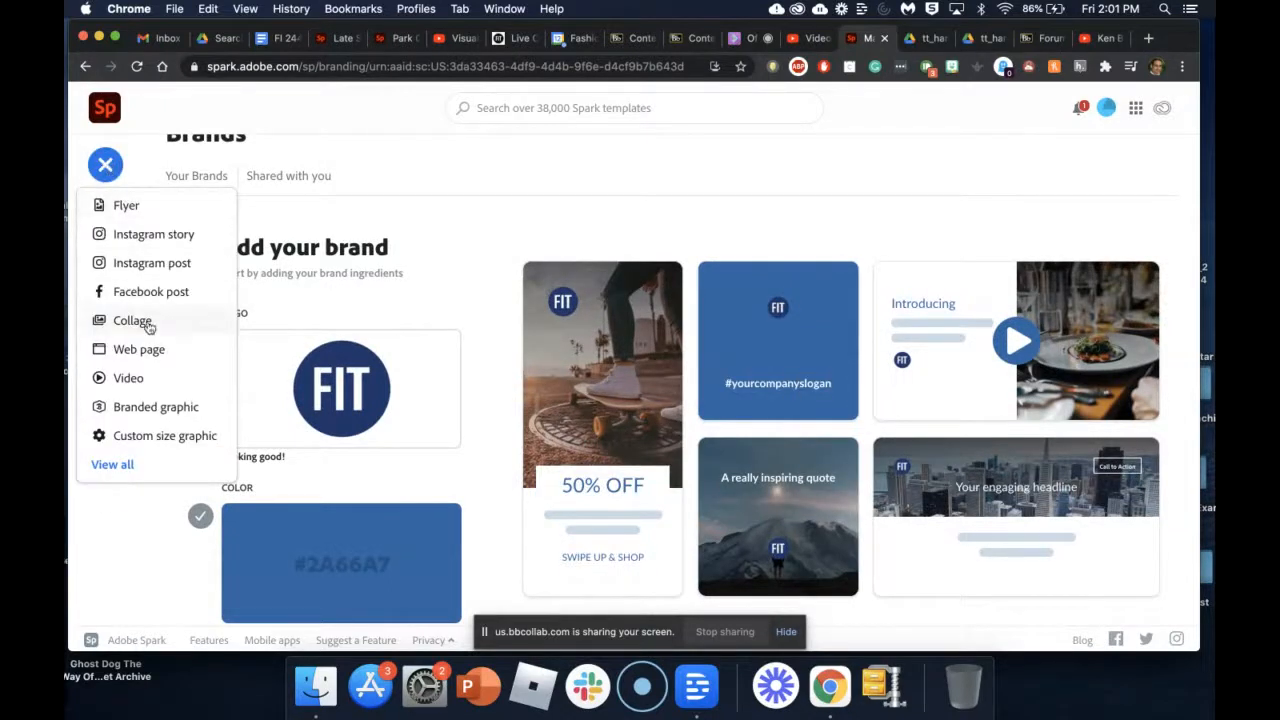
pyautogui.click(124, 210)
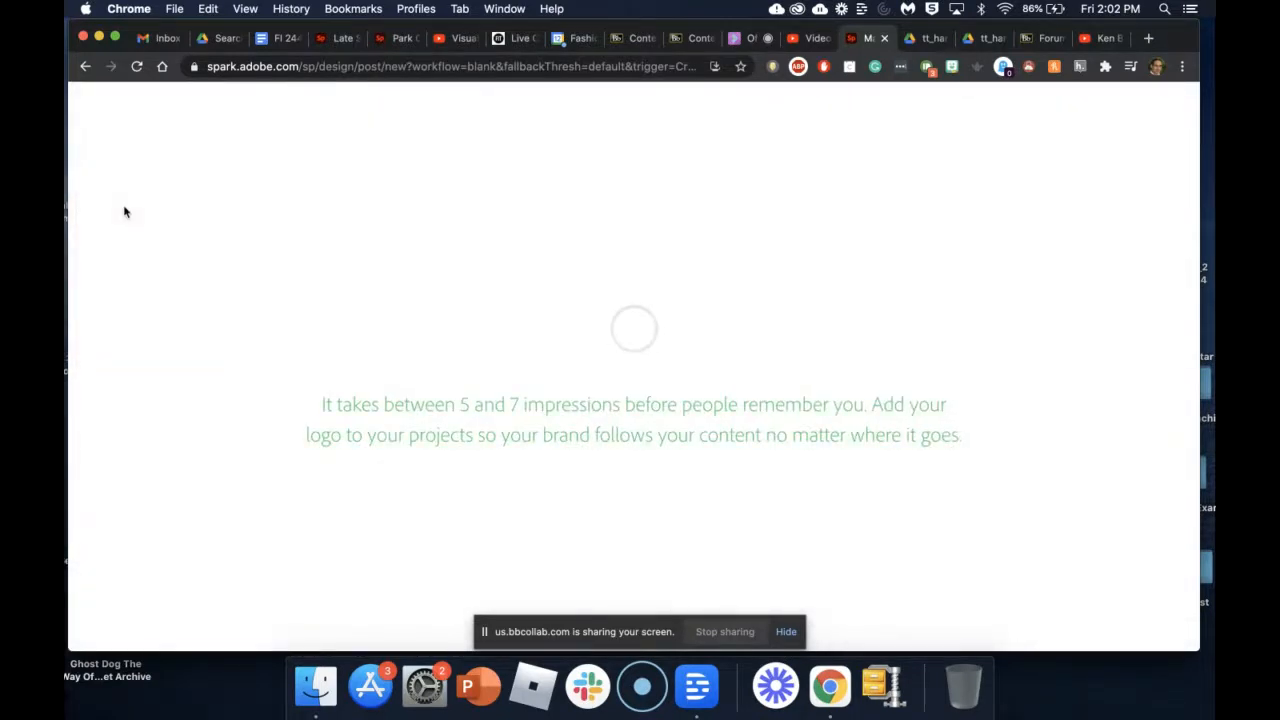
pyautogui.click(787, 633)
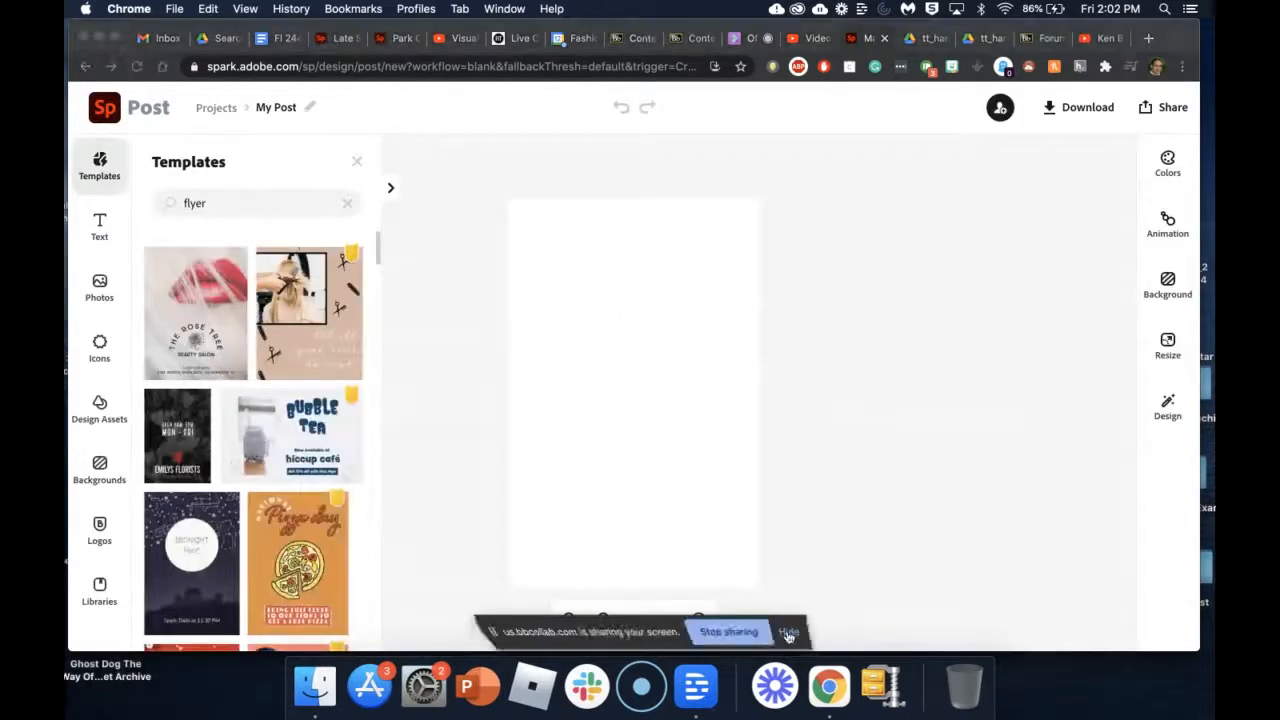
pyautogui.scroll(-4, 270, 540)
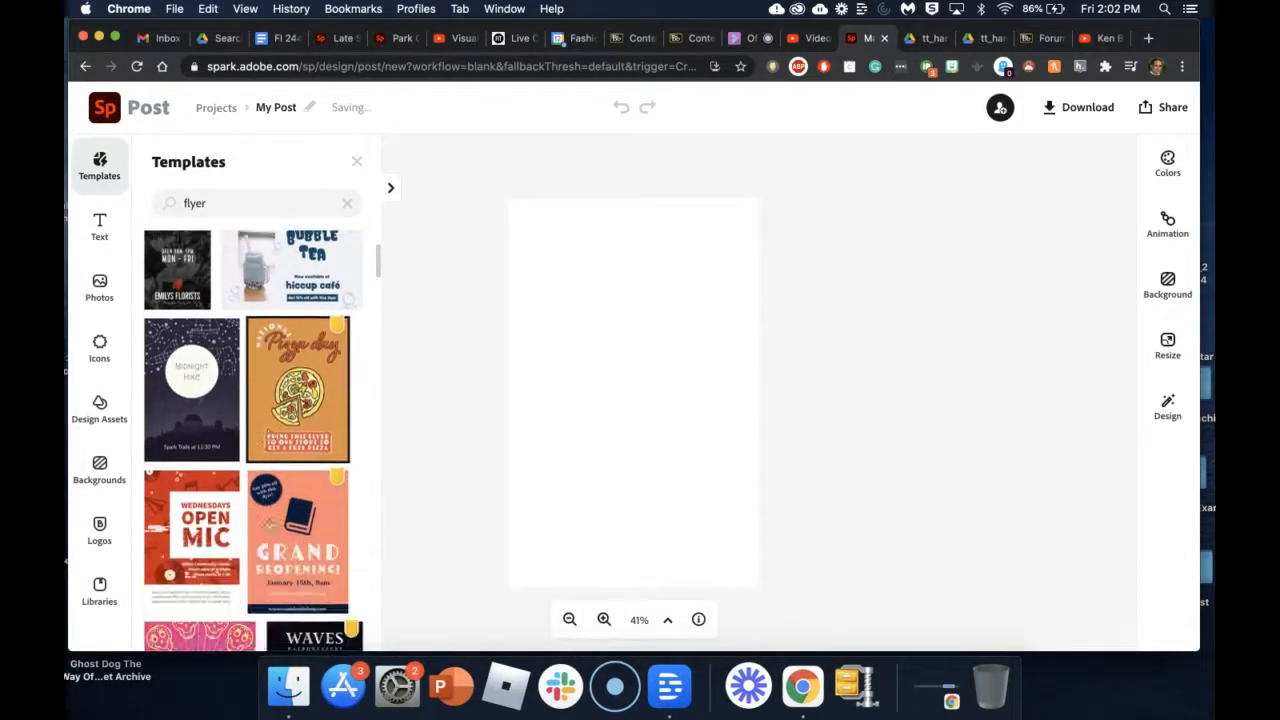
pyautogui.scroll(-5, 256, 416)
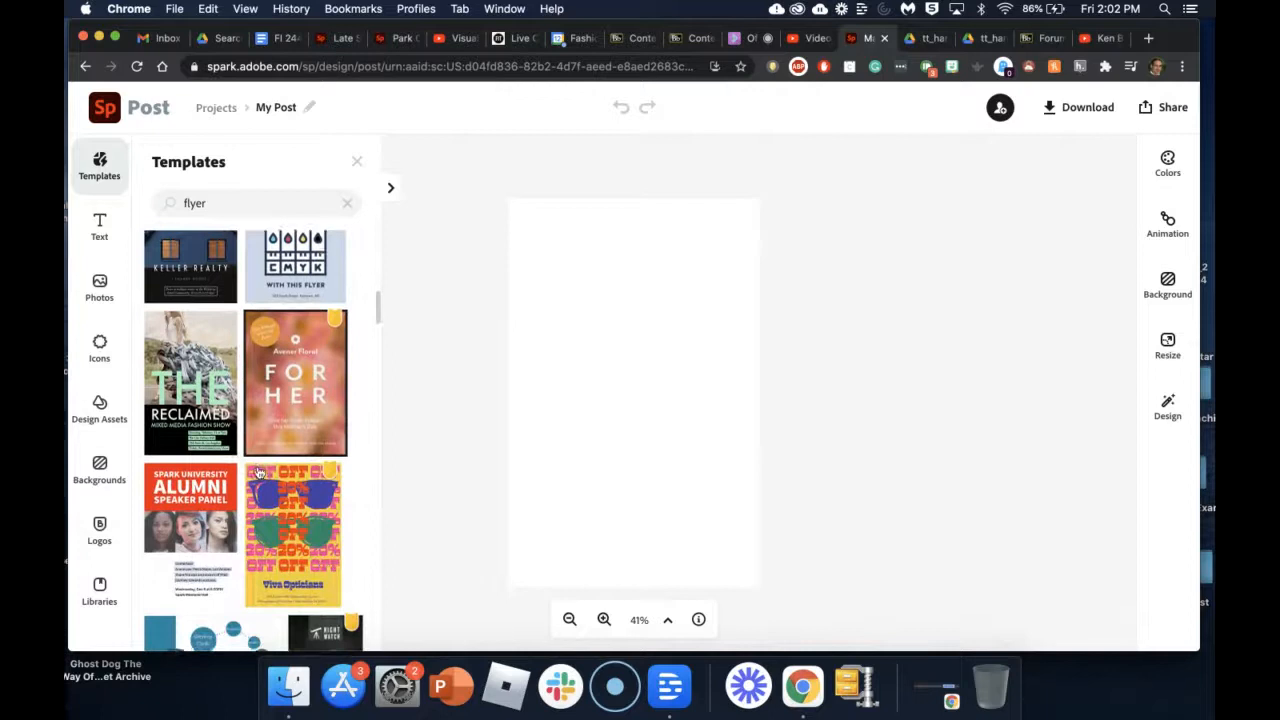
pyautogui.scroll(2, 258, 472)
pyautogui.scroll(2, 258, 483)
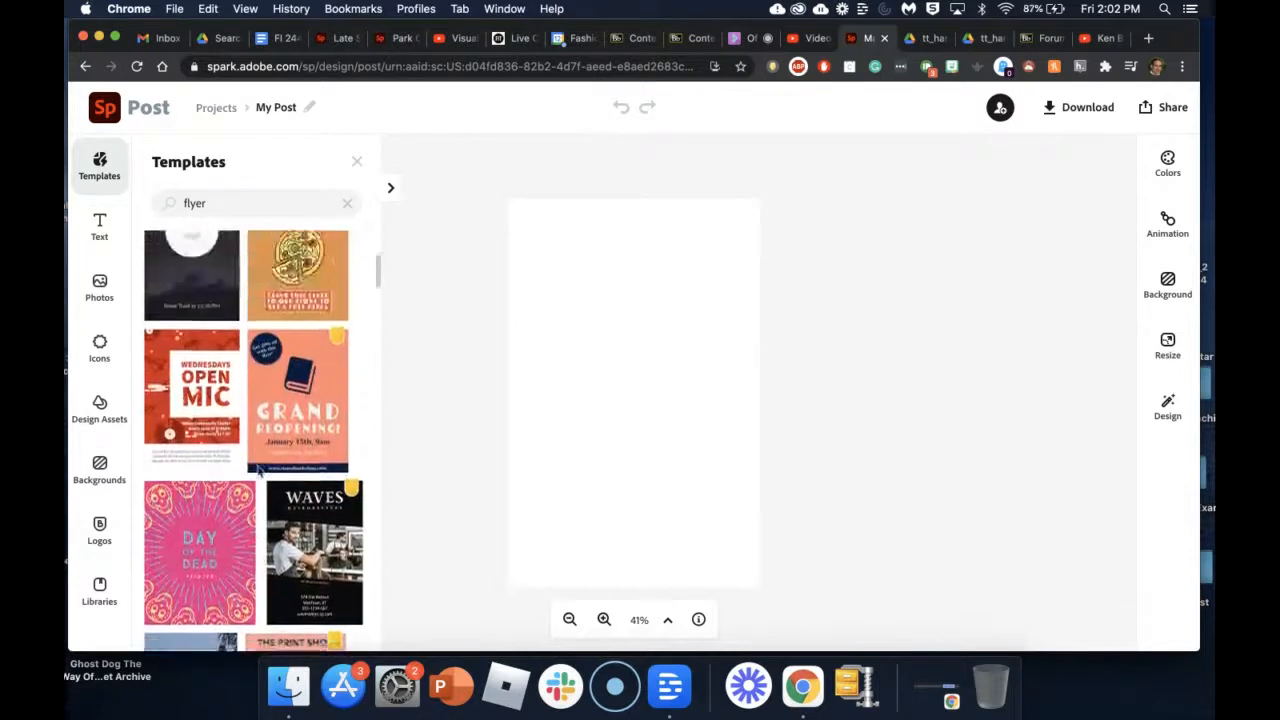
pyautogui.scroll(-10, 258, 598)
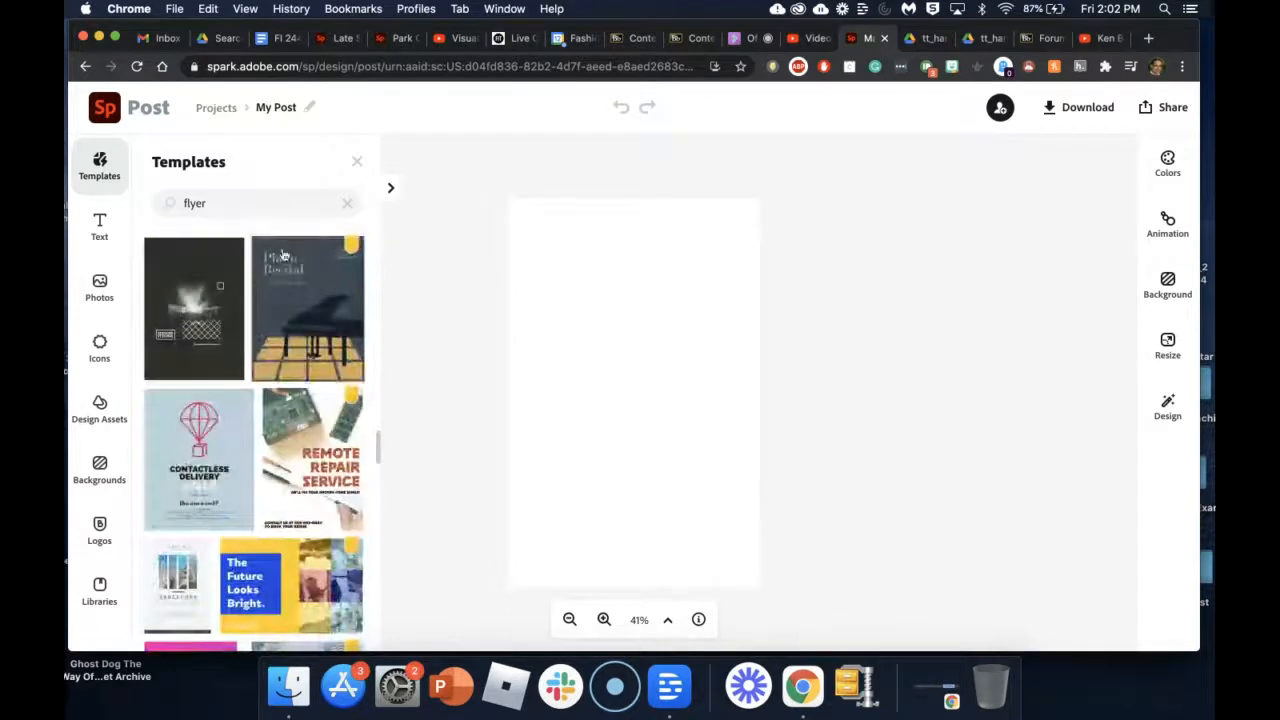
# Search the templates for "margarita" and create the post from the Cocktail Hour template.
pyautogui.click(247, 205)
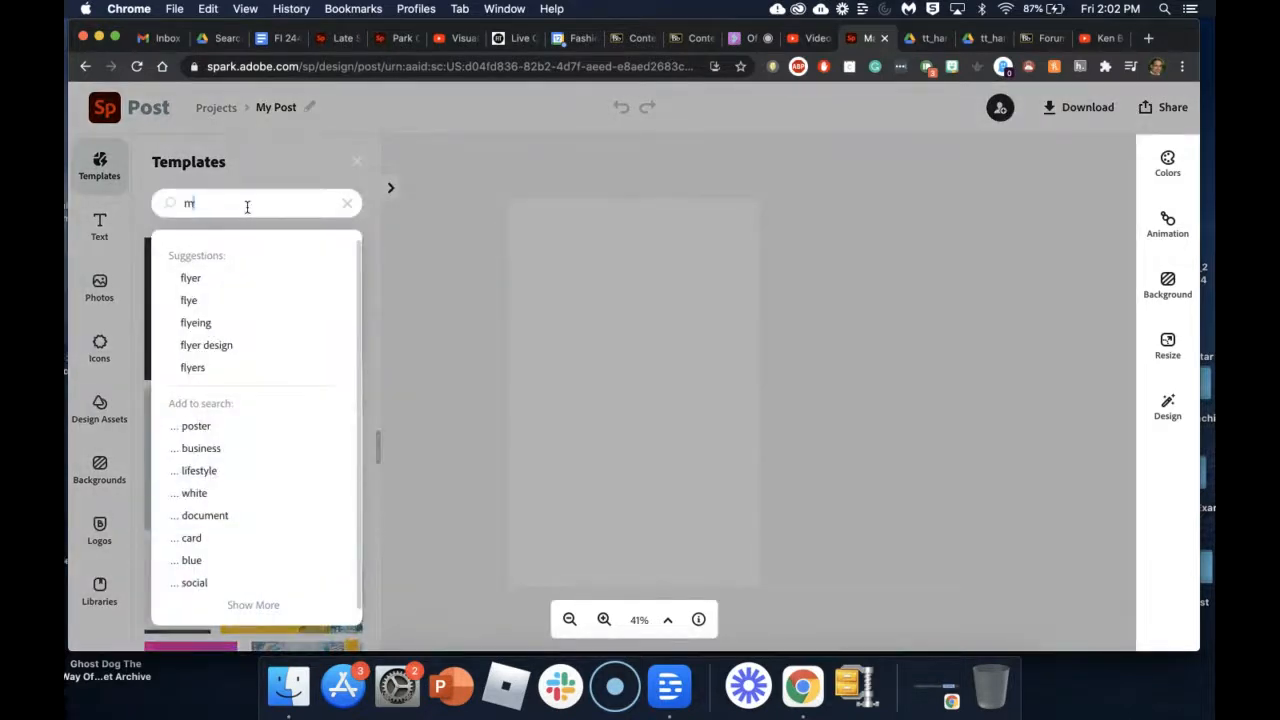
pyautogui.write('margarita')
pyautogui.press('Return')
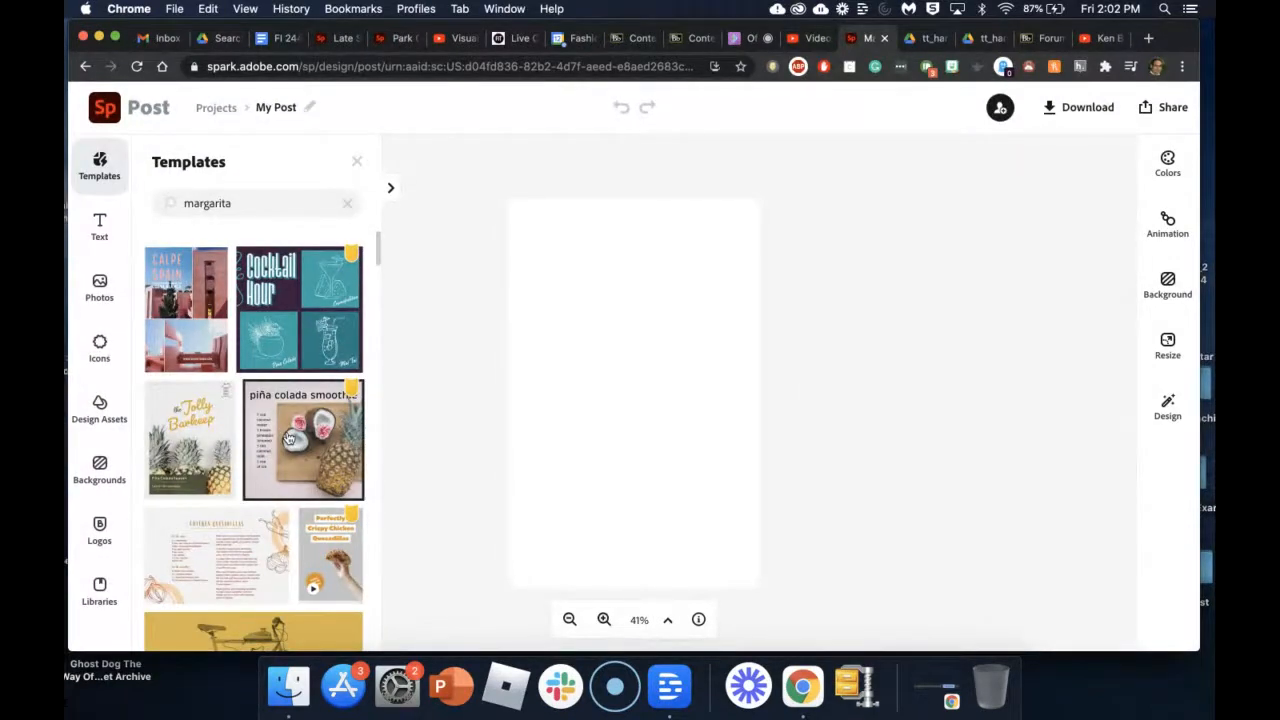
pyautogui.click(284, 297)
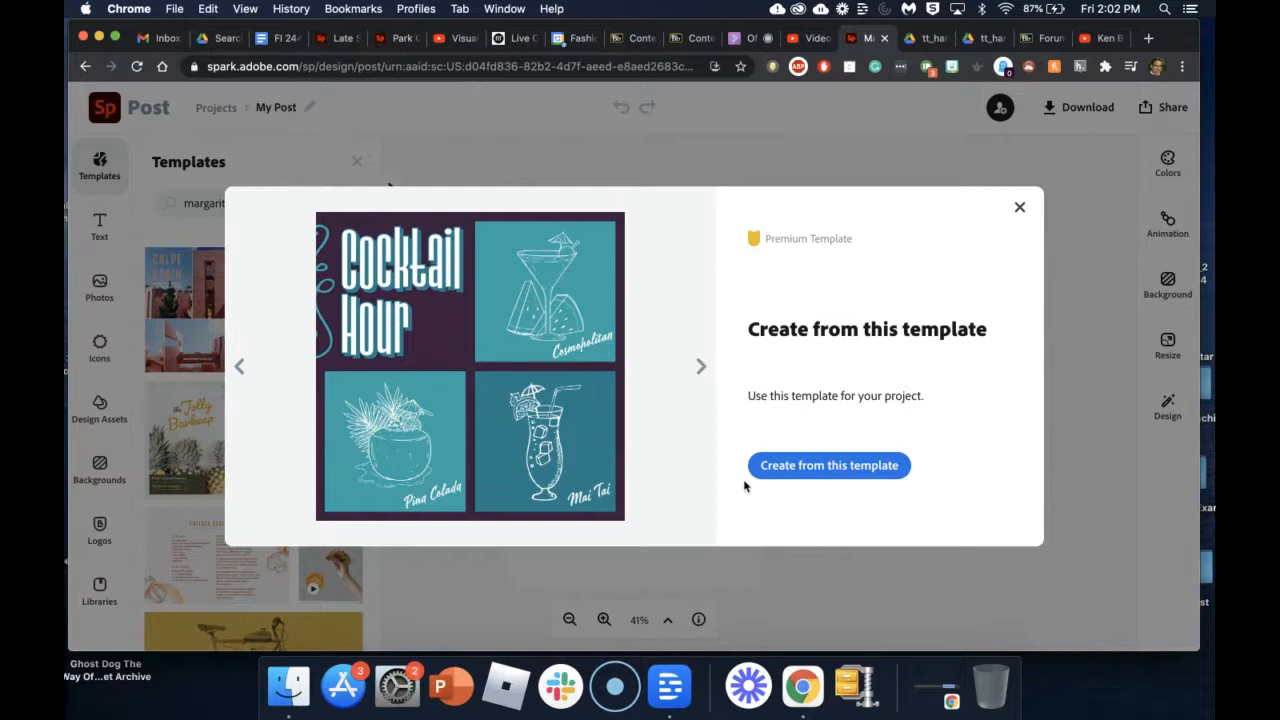
pyautogui.click(810, 477)
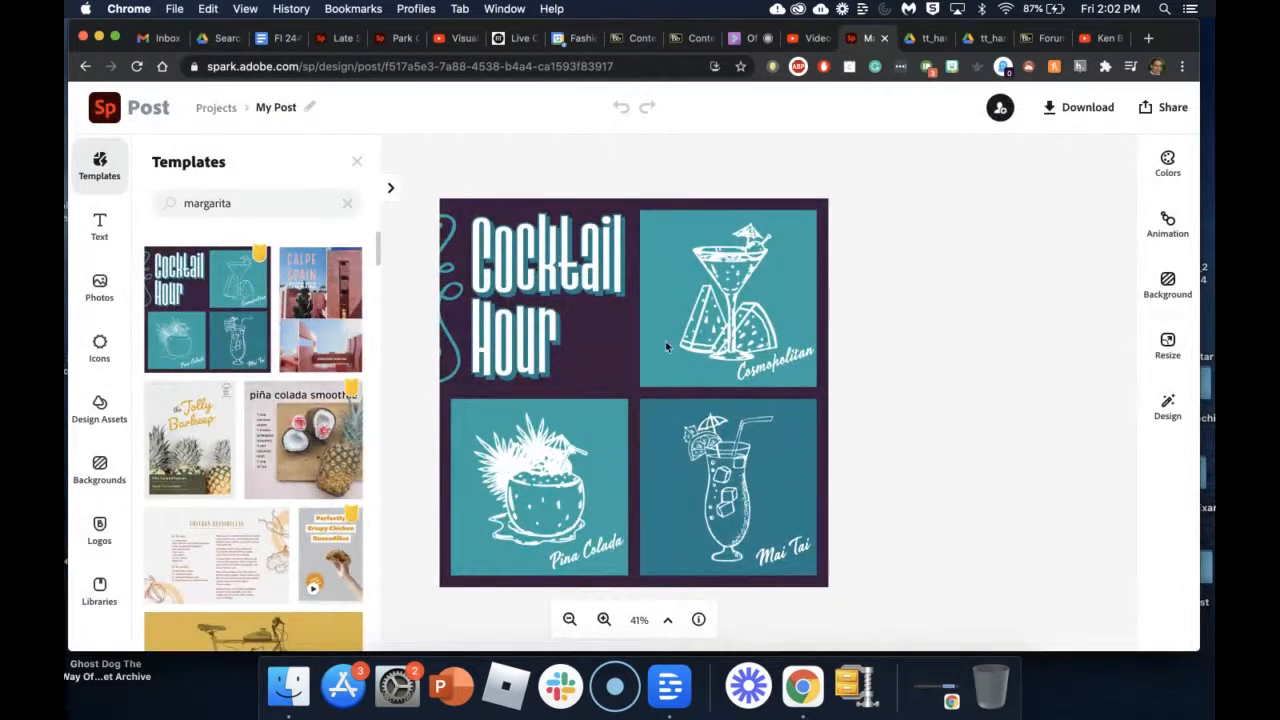
# Replace the "Cocktail Hour" heading text with "Margarita Friday" and deselect it.
pyautogui.click(527, 247)
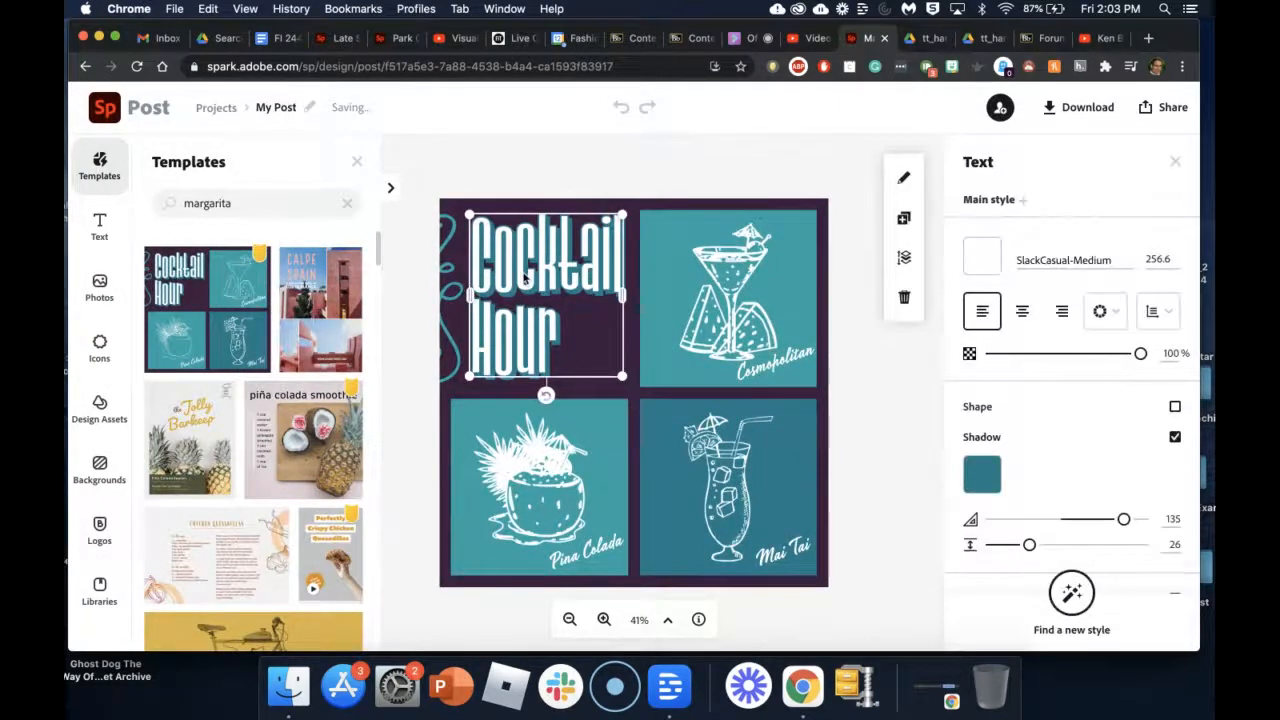
pyautogui.click(524, 278)
pyautogui.moveTo(651, 323); pyautogui.dragTo(413, 316)
pyautogui.press('BackSpace')
pyautogui.press('BackSpace')
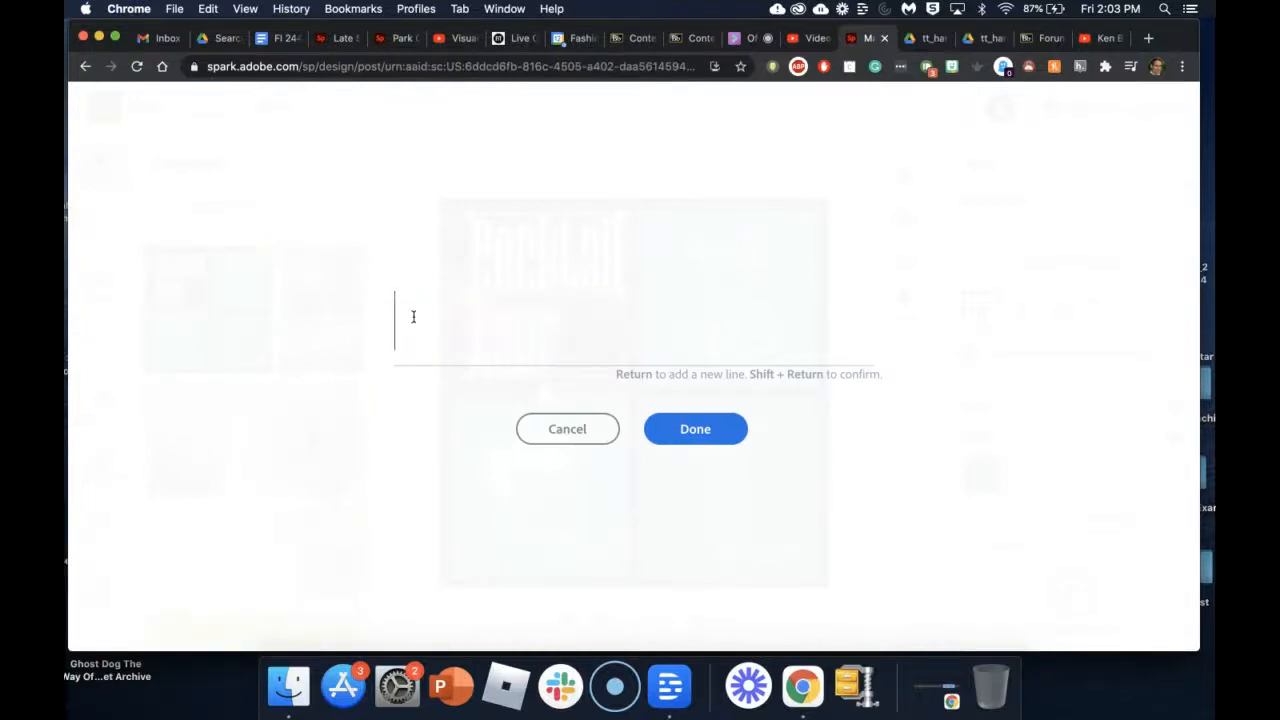
pyautogui.write('Marga')
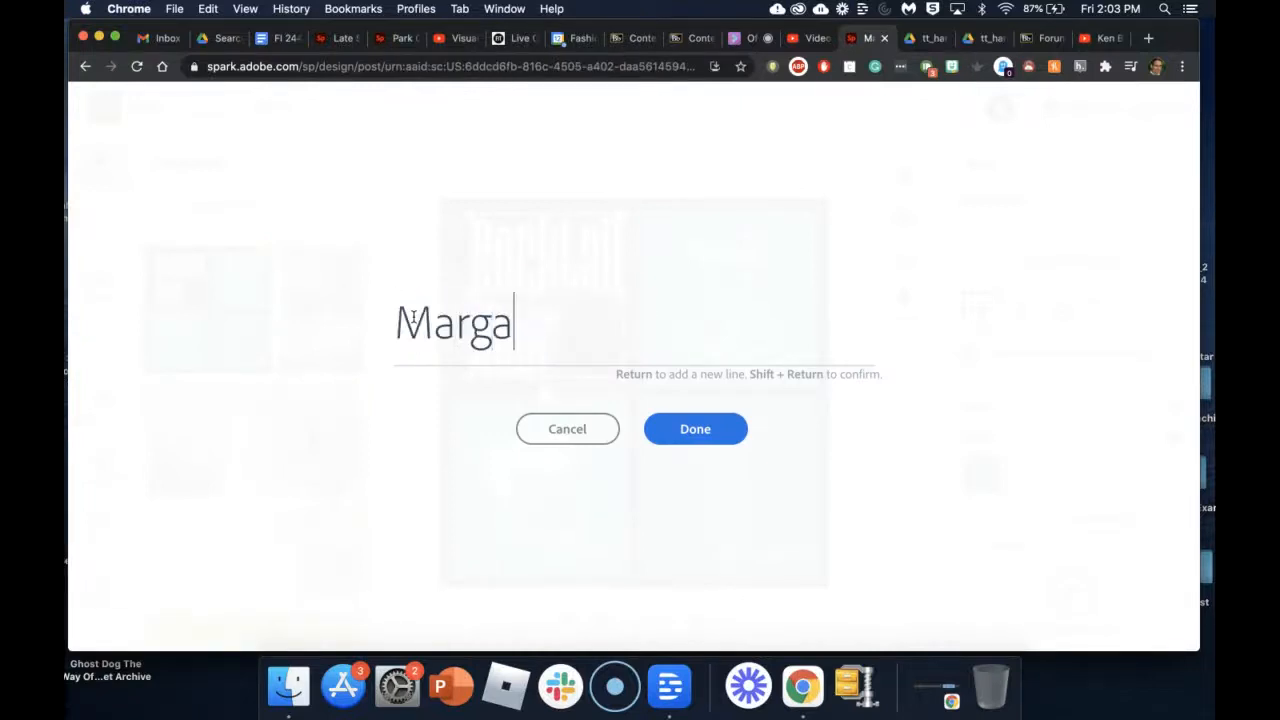
pyautogui.write('rita Friday')
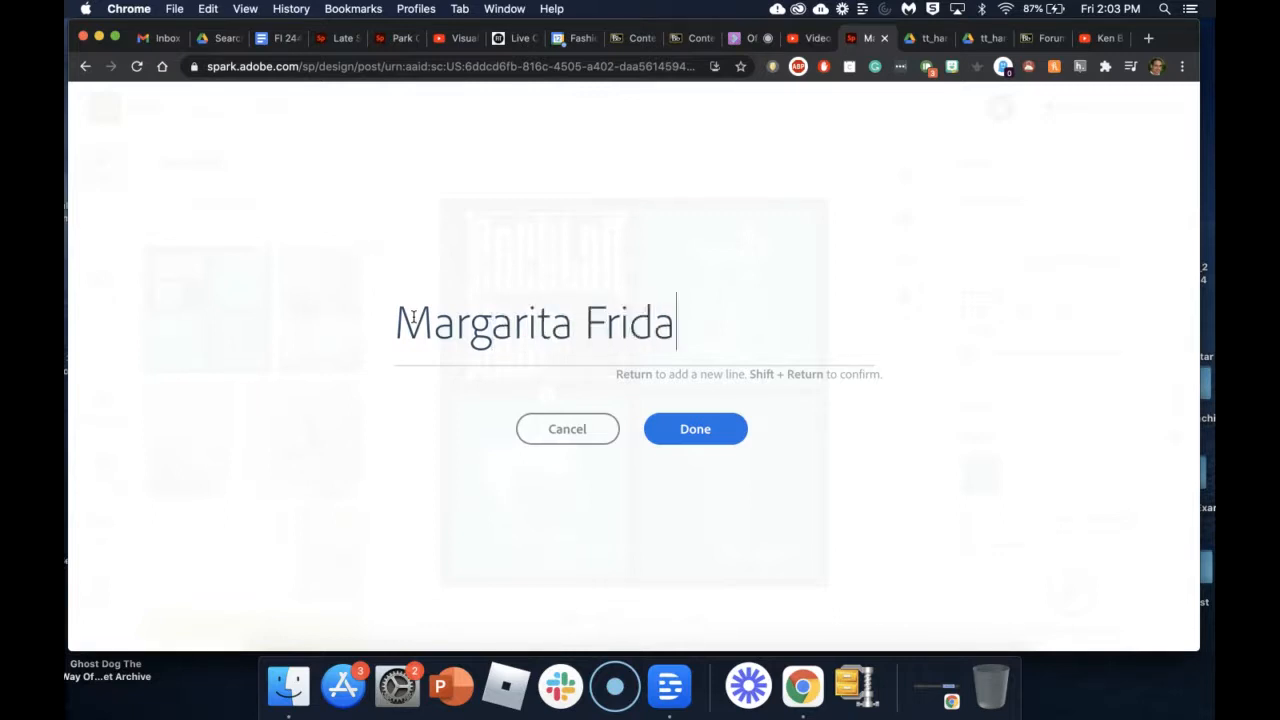
pyautogui.click(690, 428)
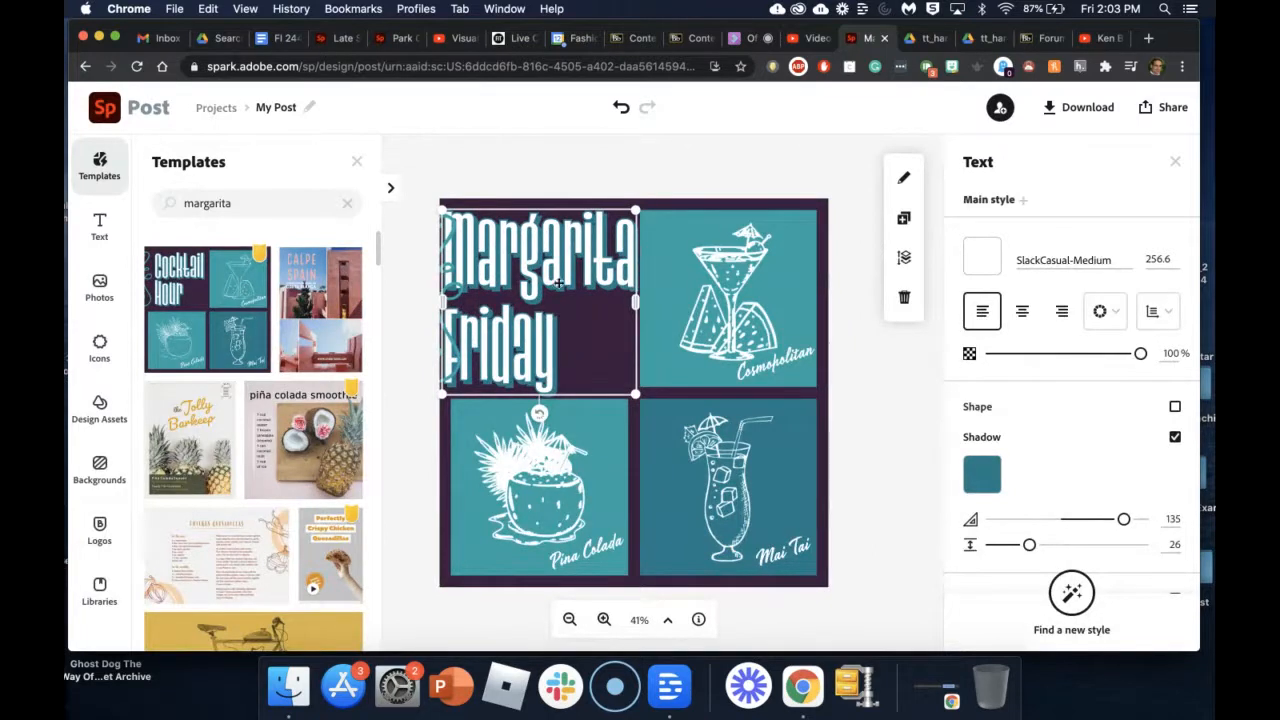
pyautogui.click(873, 412)
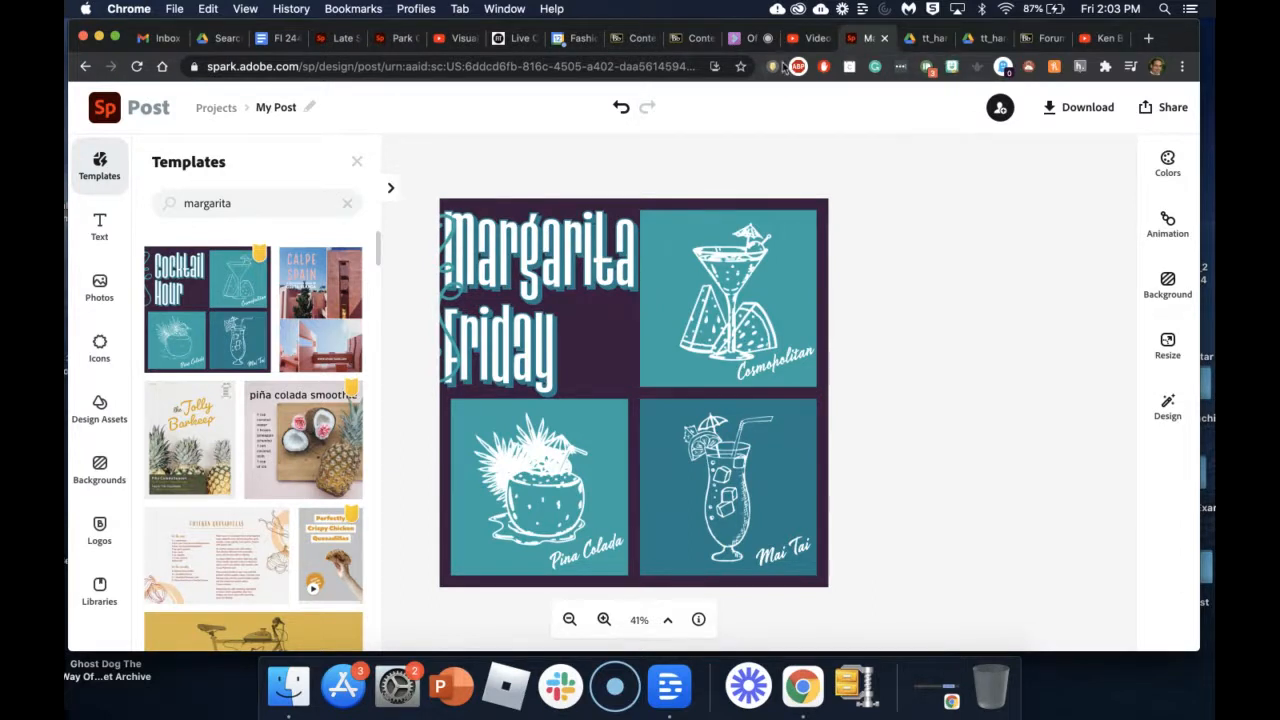
# Return to the Blackboard Collaborate session.
pyautogui.click(744, 40)
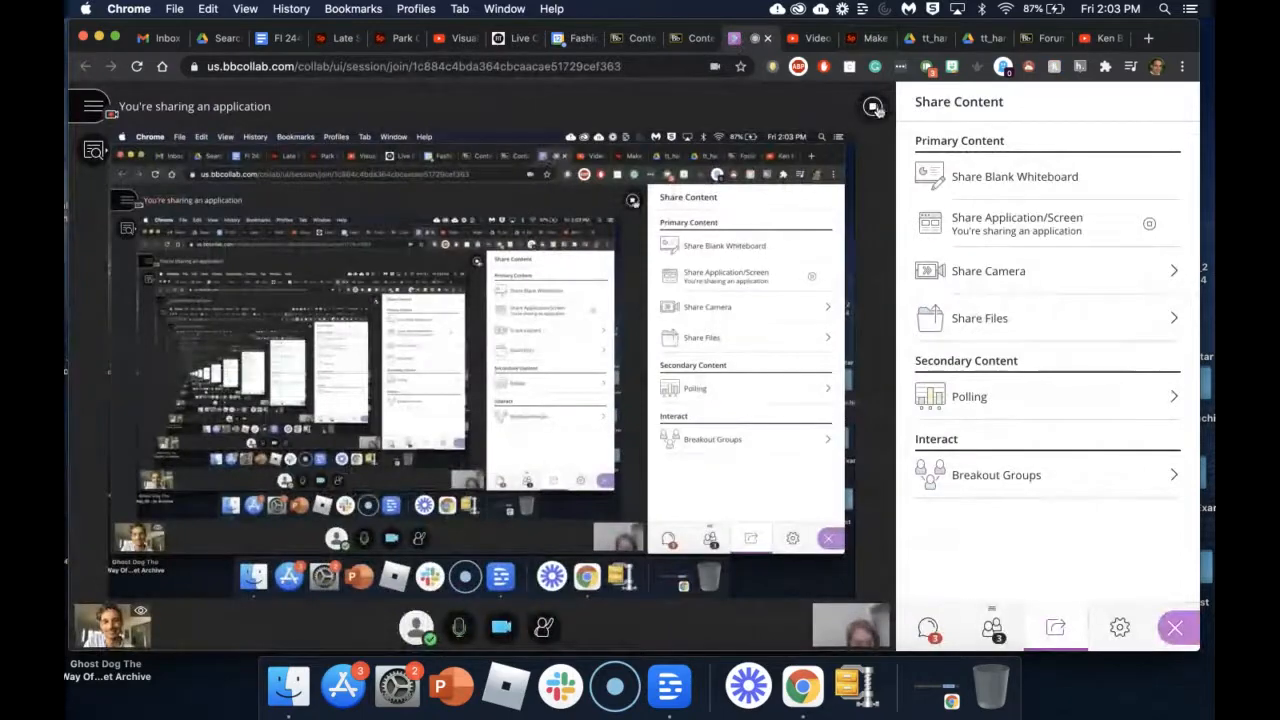